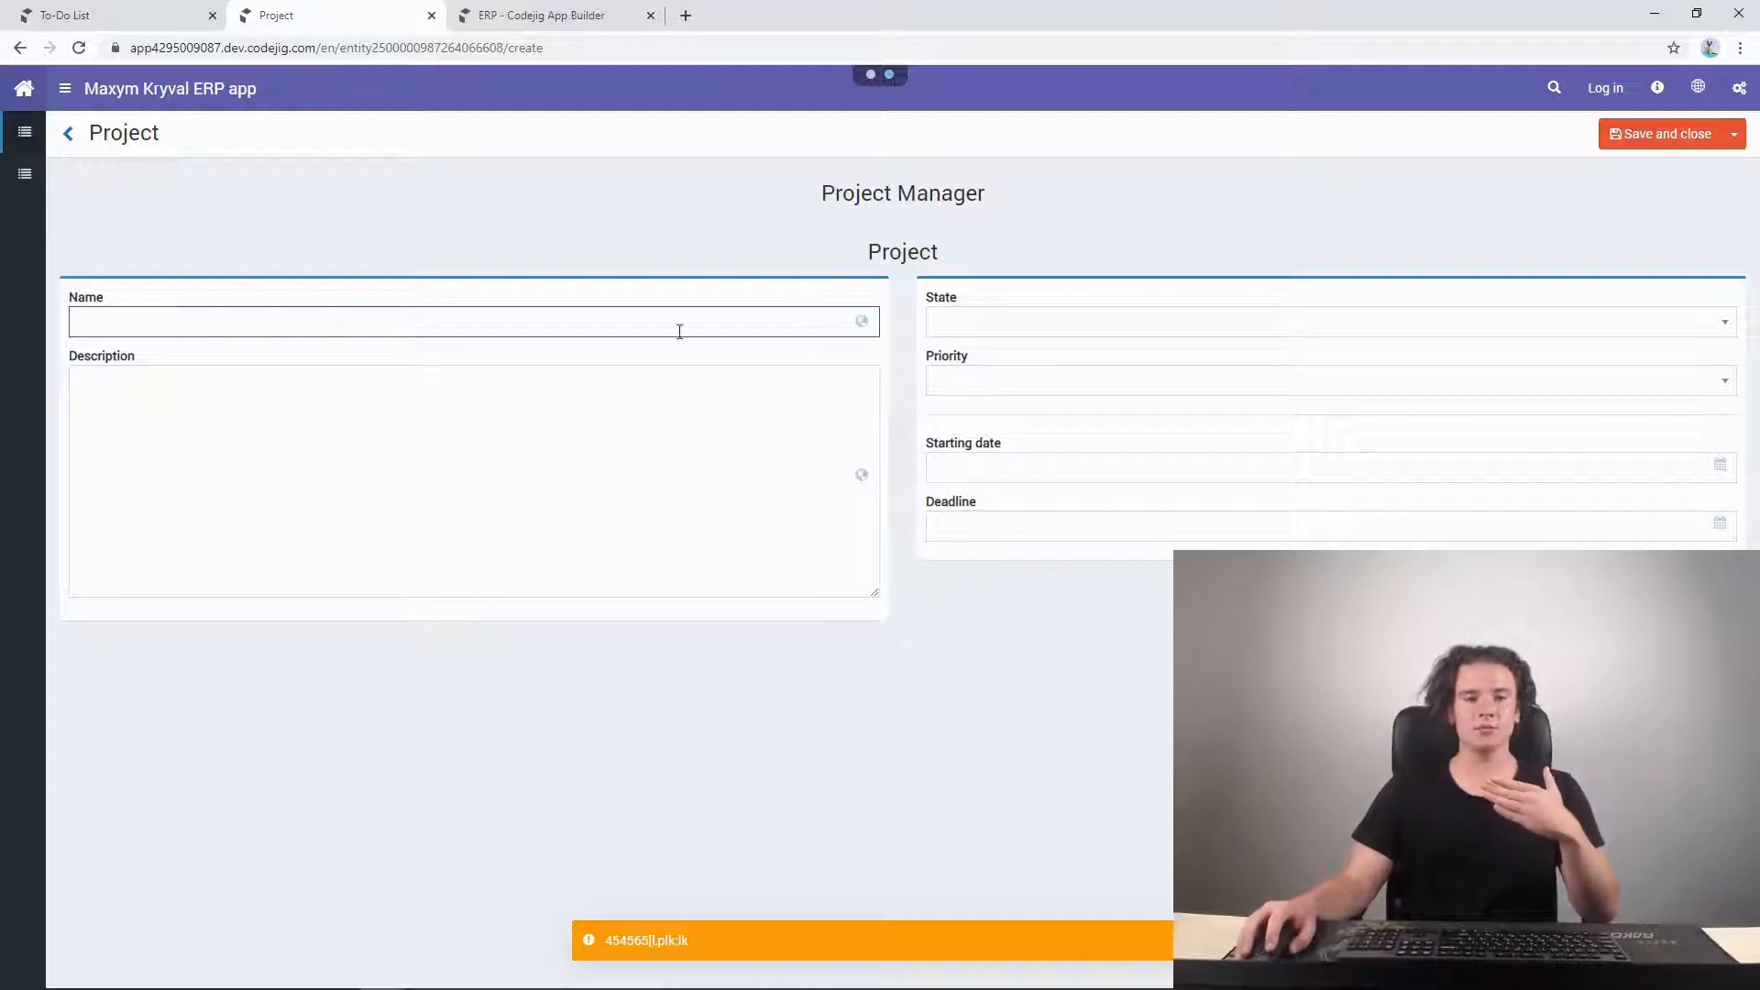
- Examine the blank new-entry forms of the To-do List and the Project in the ERP app
left_click(46, 180)
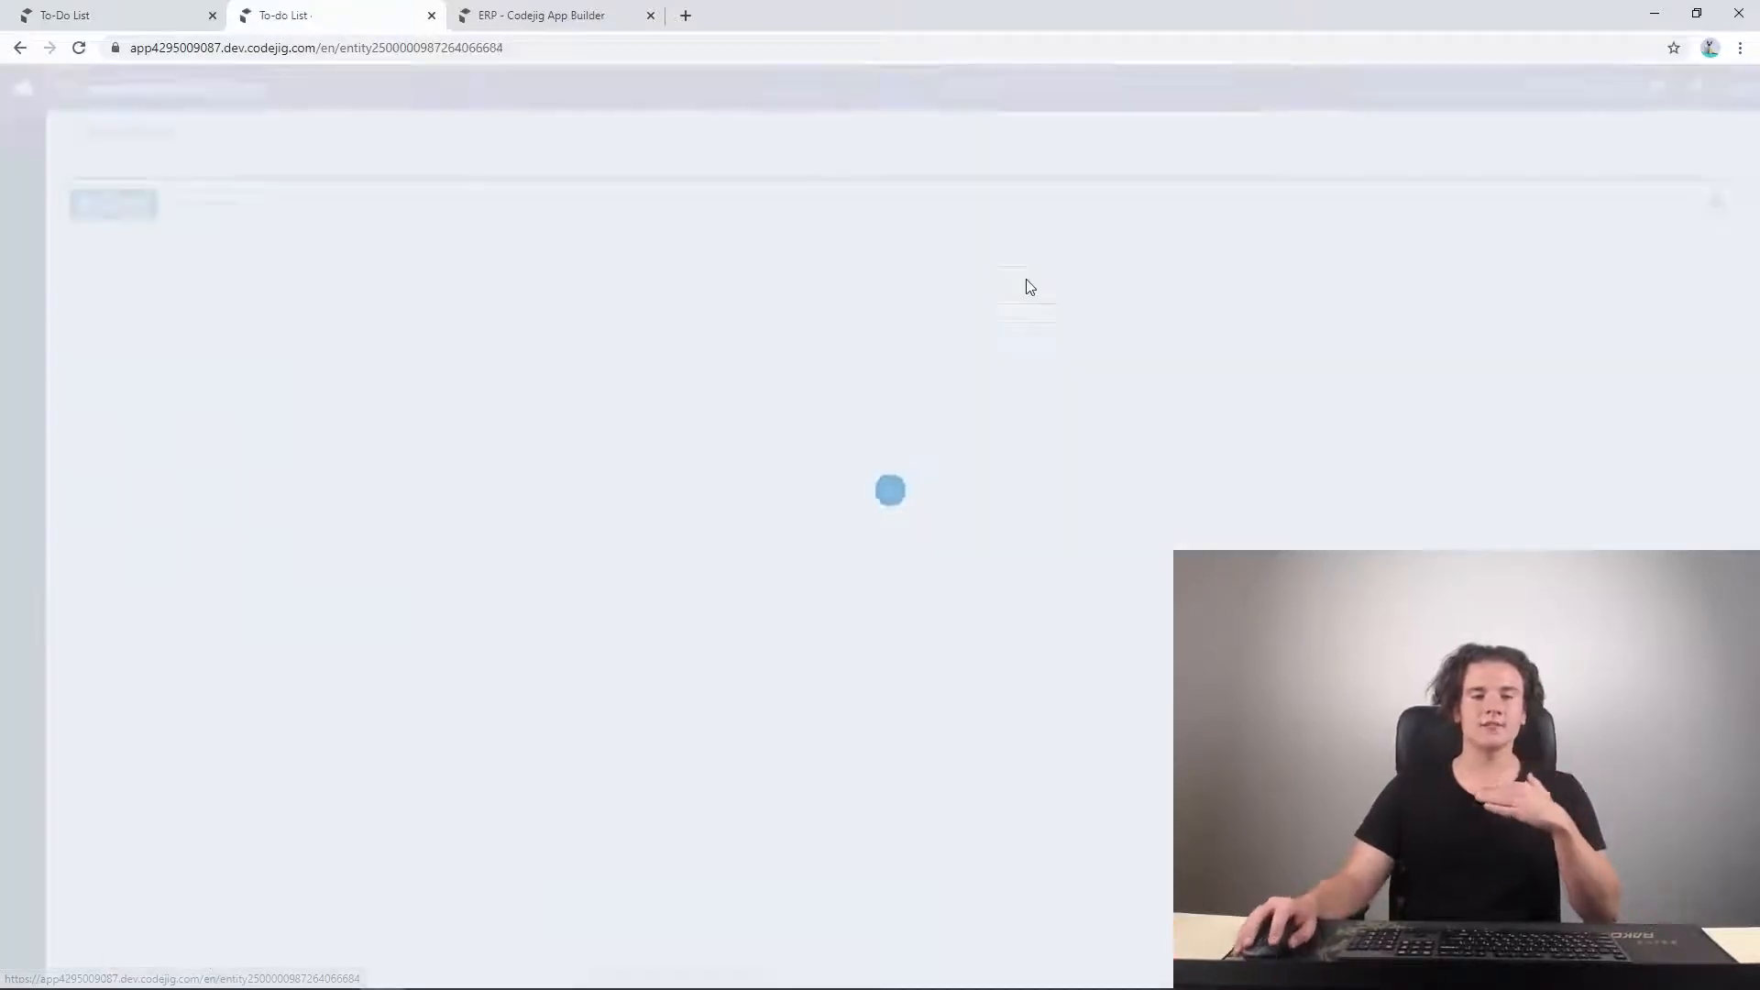
left_click(114, 202)
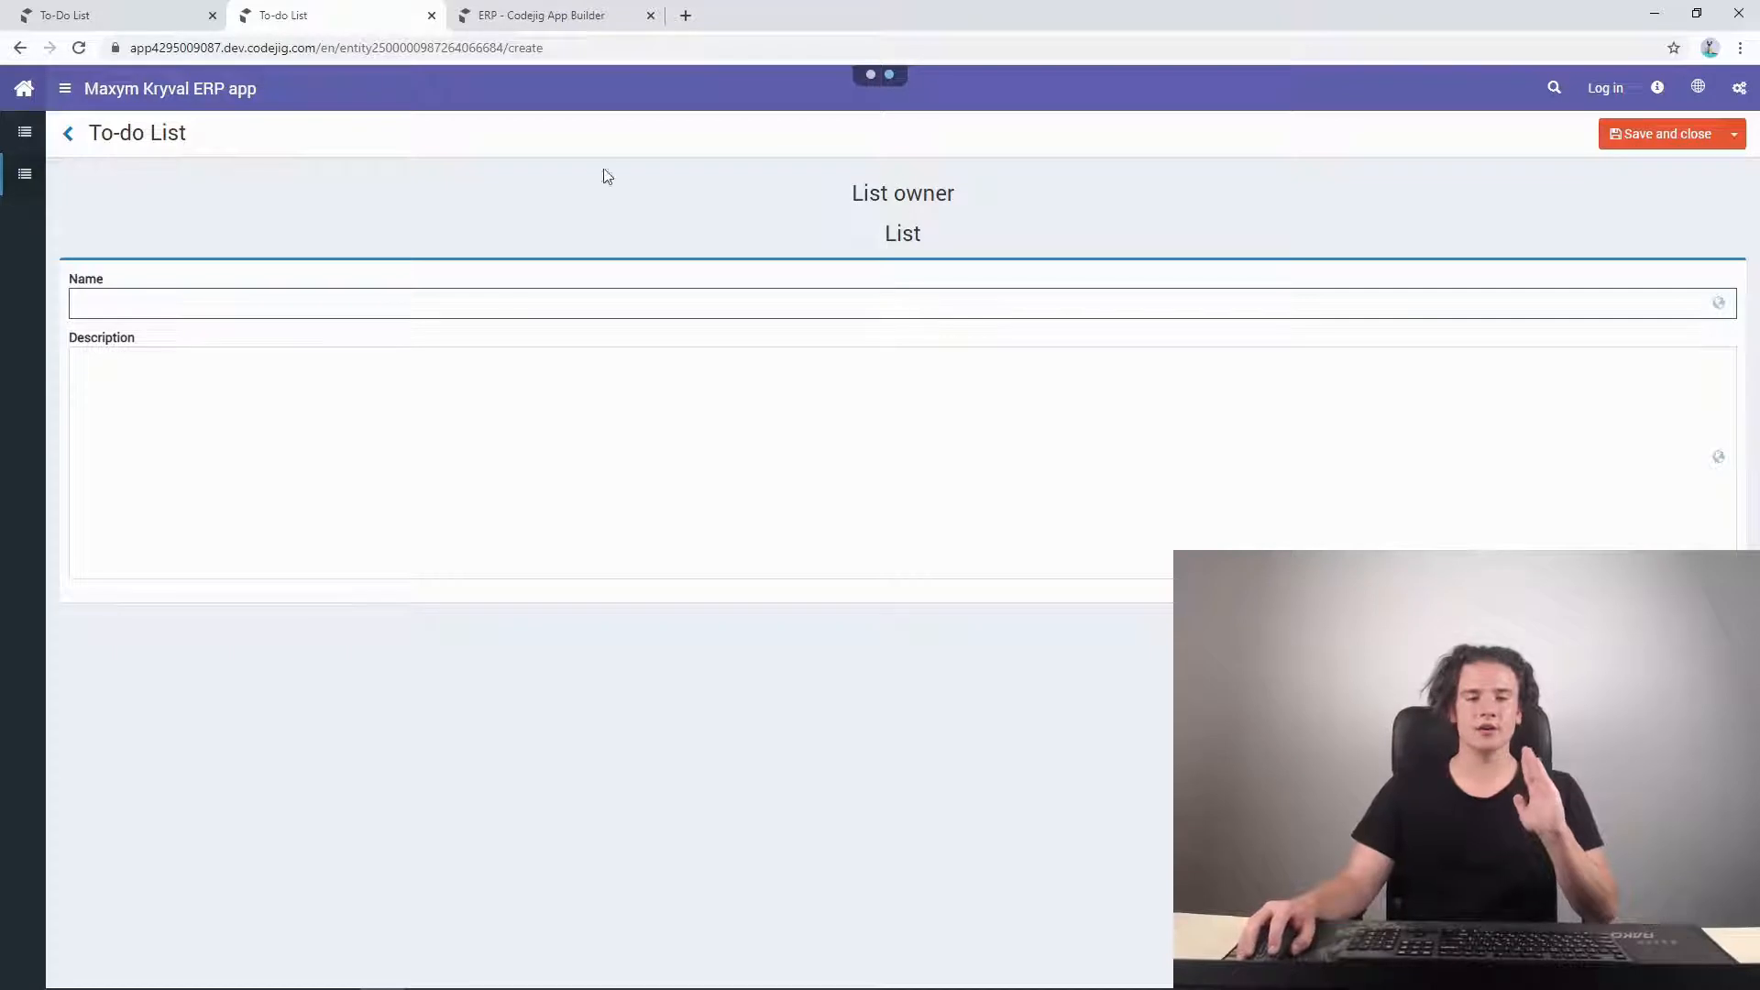
left_click(41, 131)
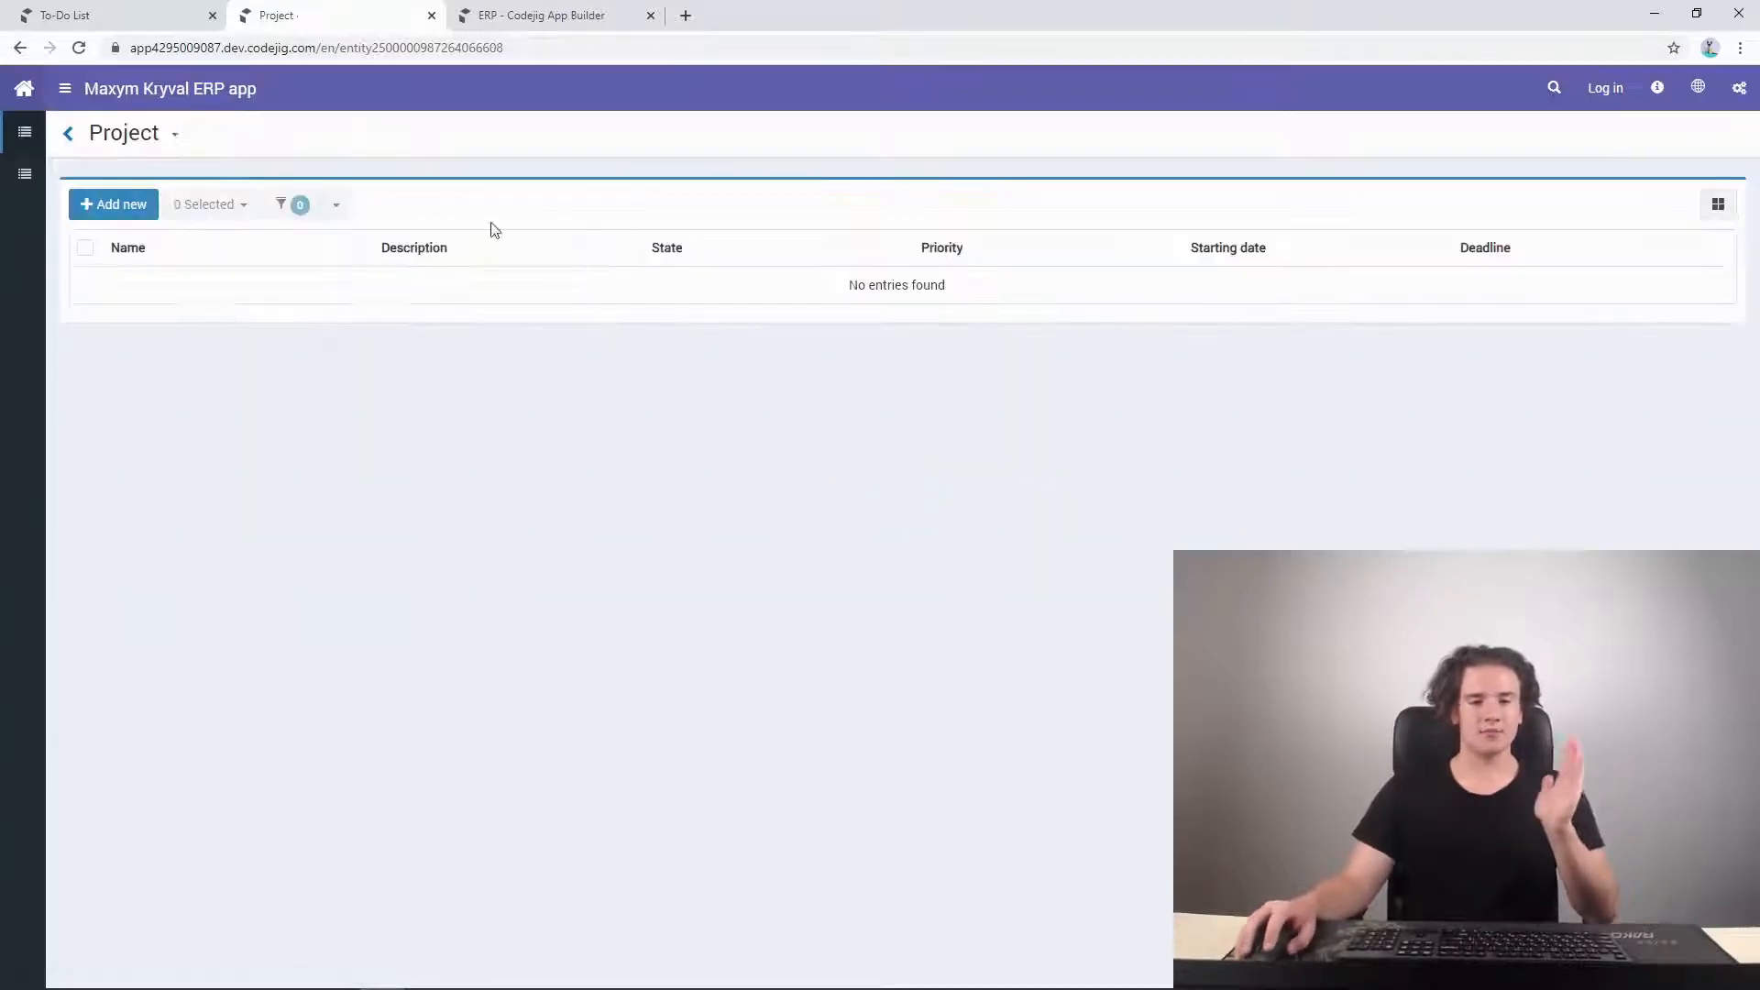
left_click(129, 207)
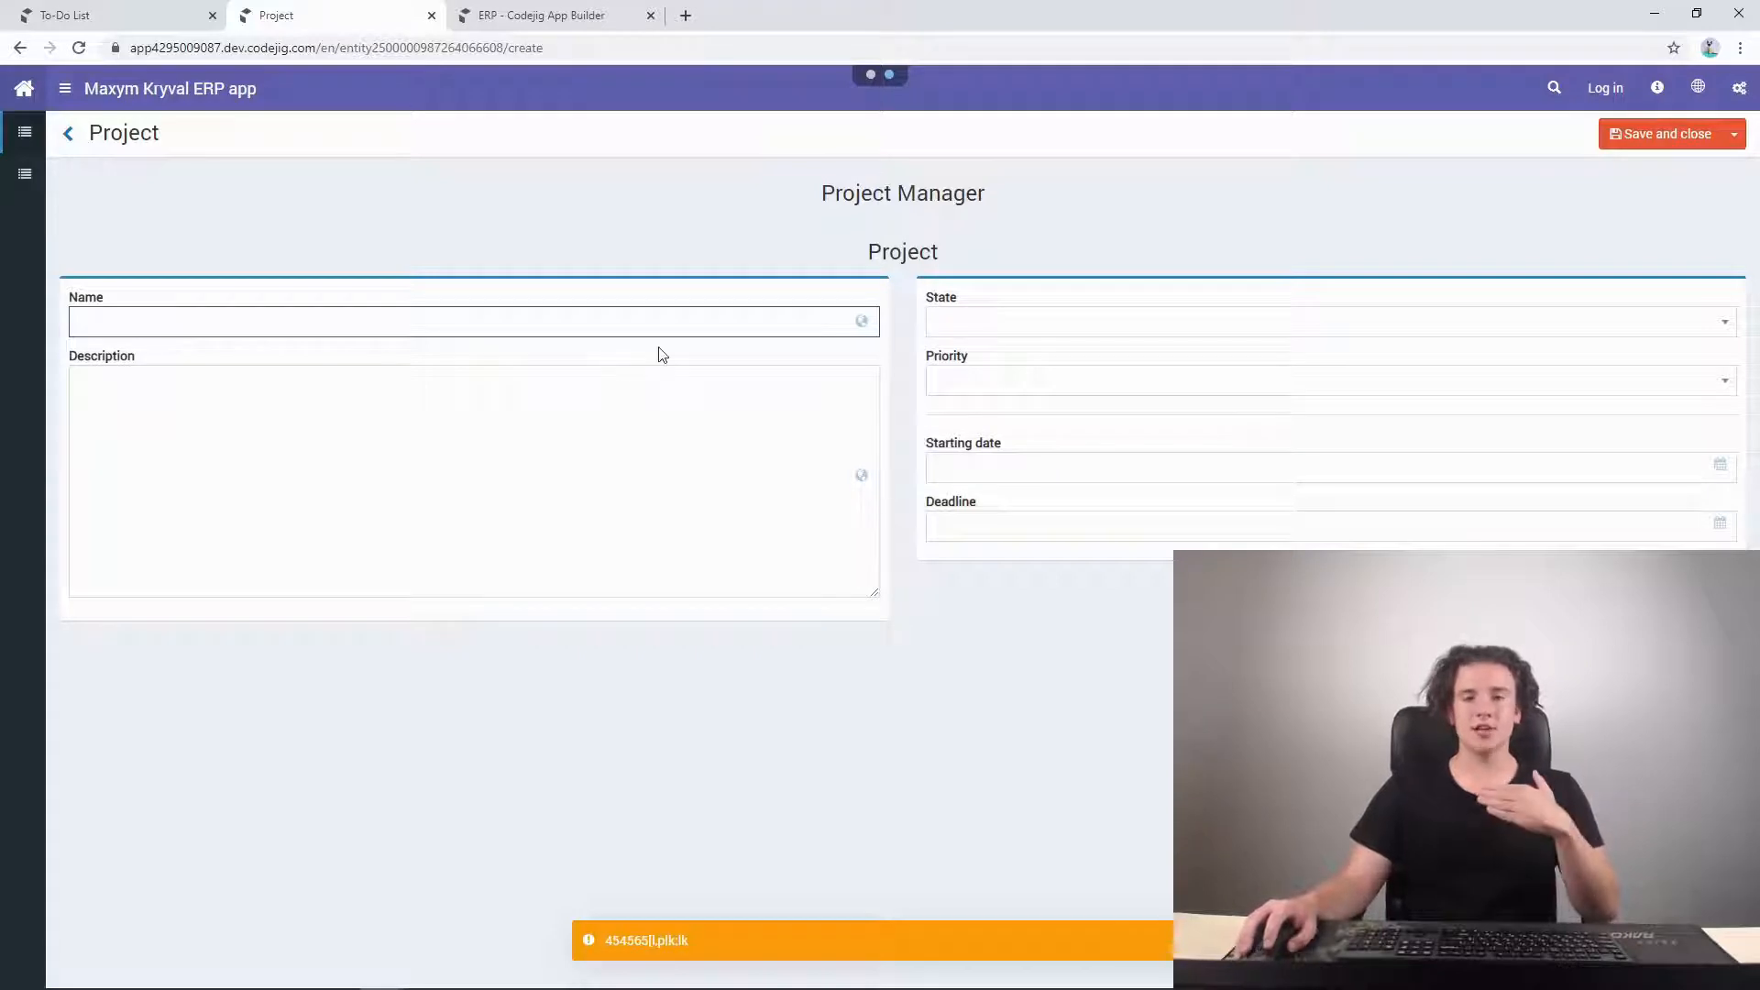
- Switch to the Management app and examine the sections of its new Project and new To-Do List forms
left_click(202, 9)
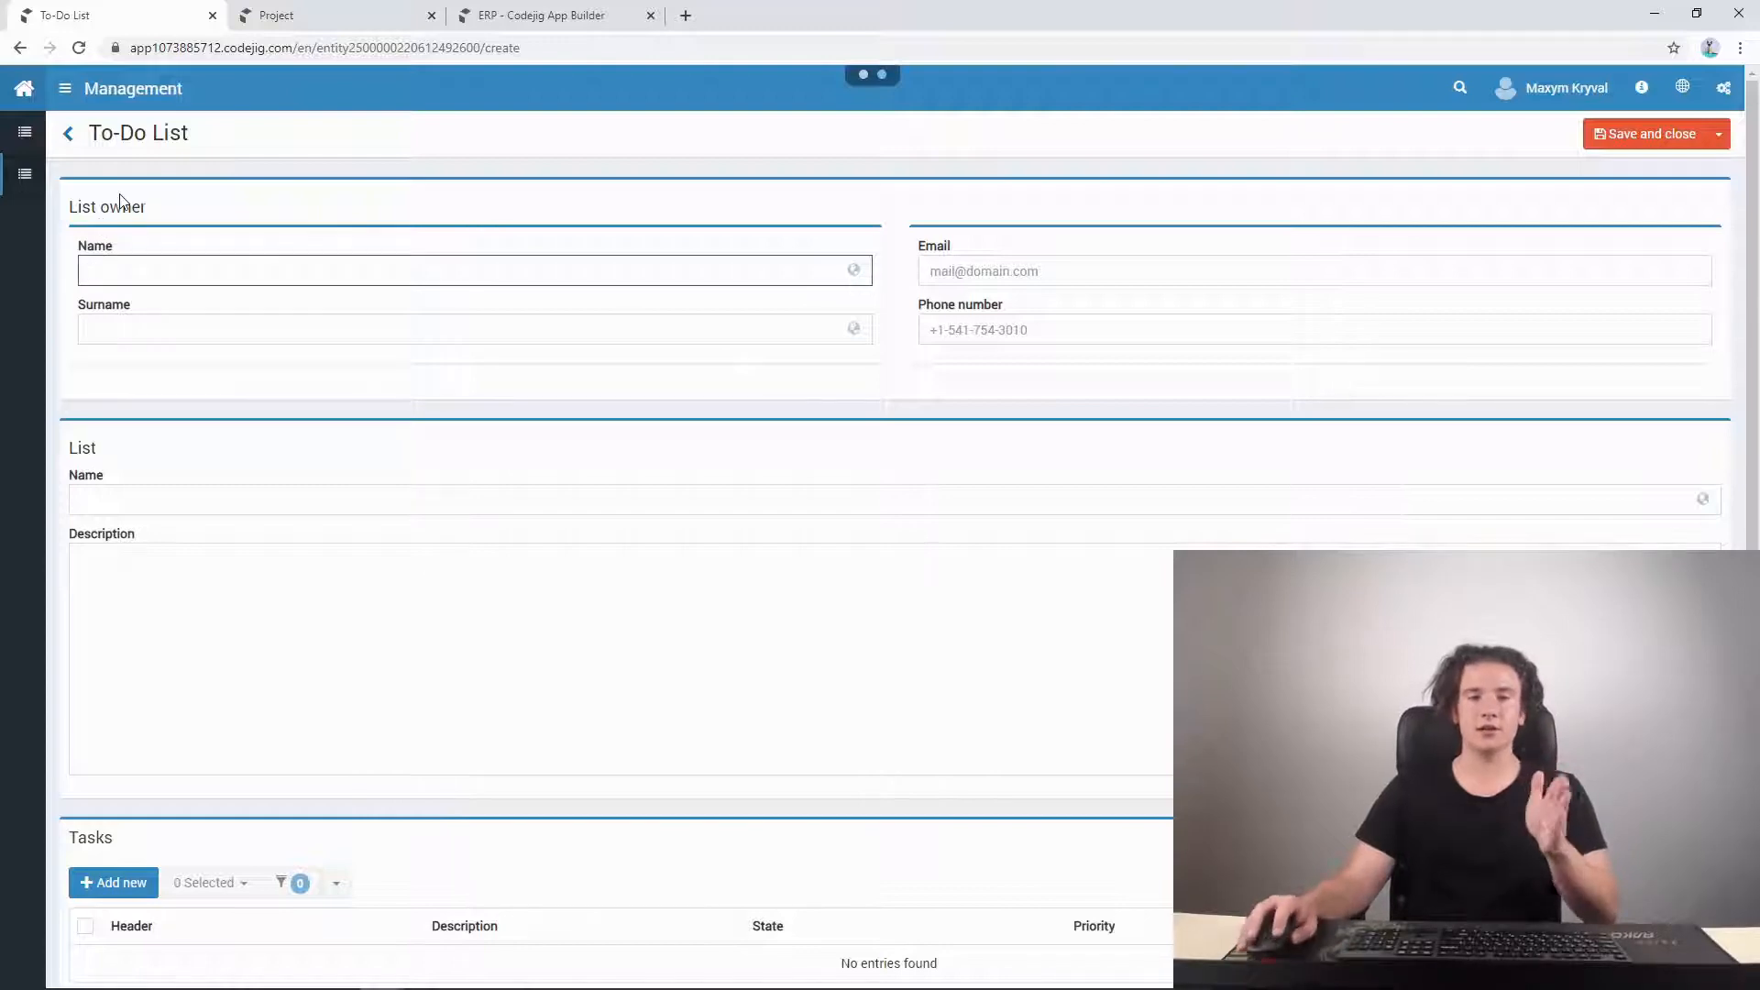
left_click(25, 139)
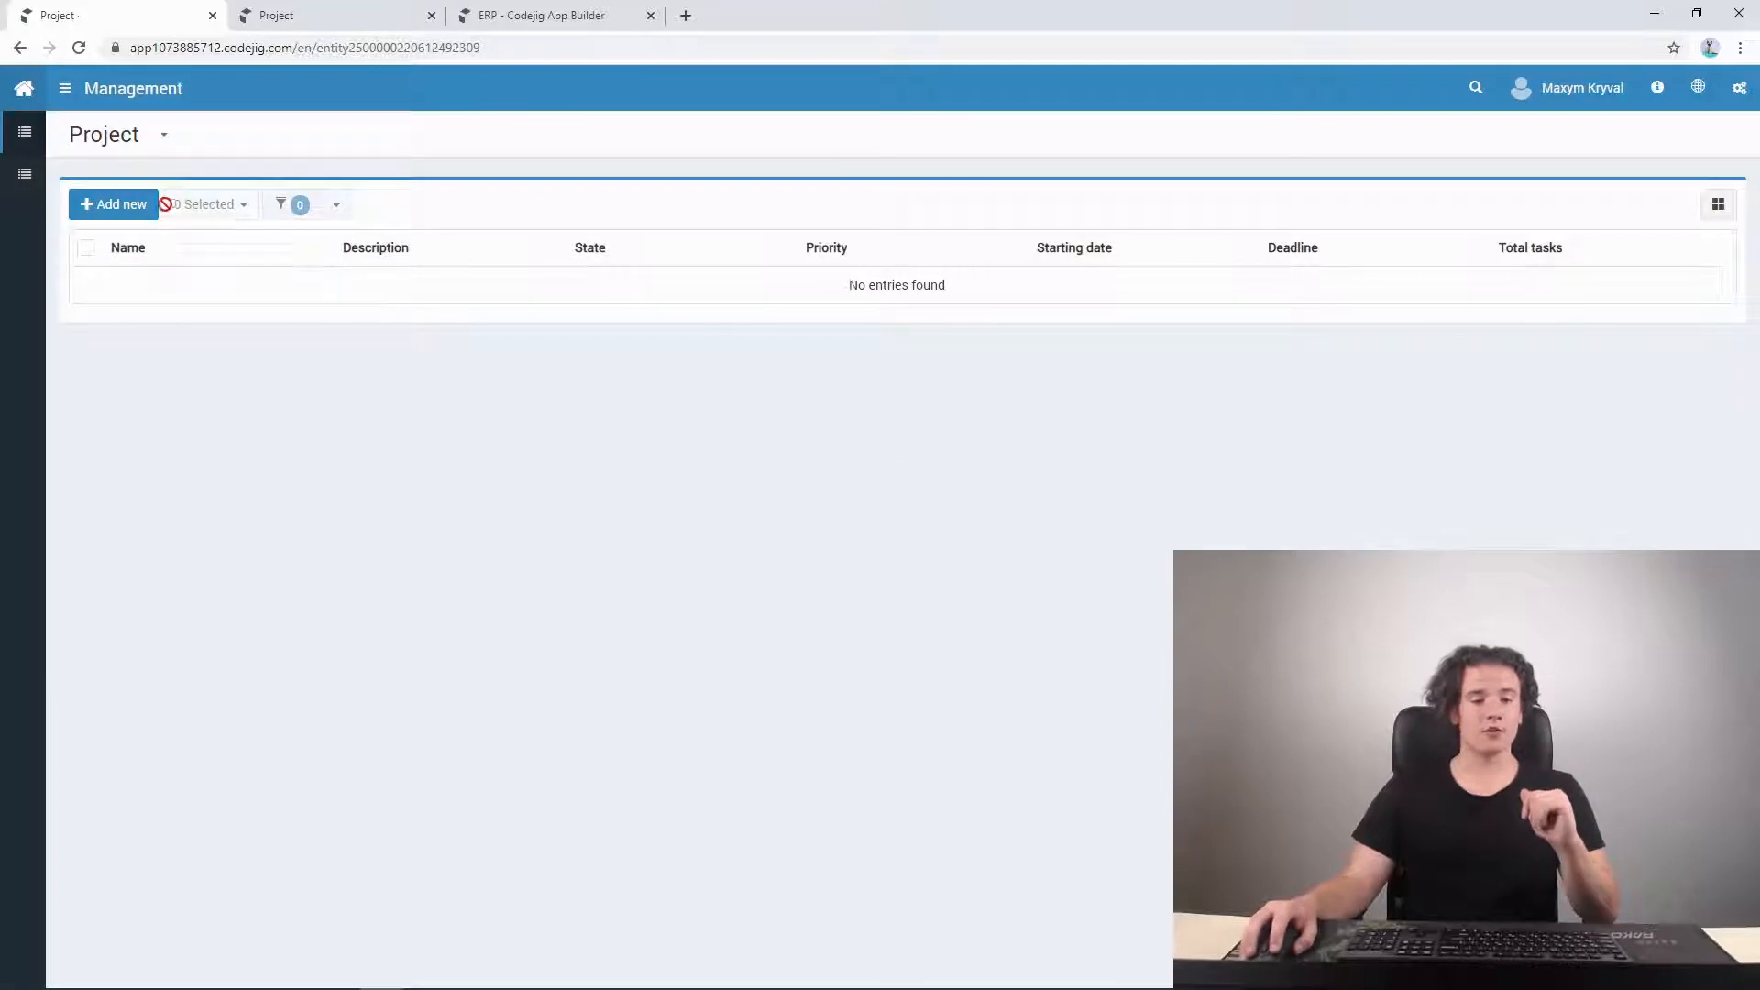
left_click(142, 204)
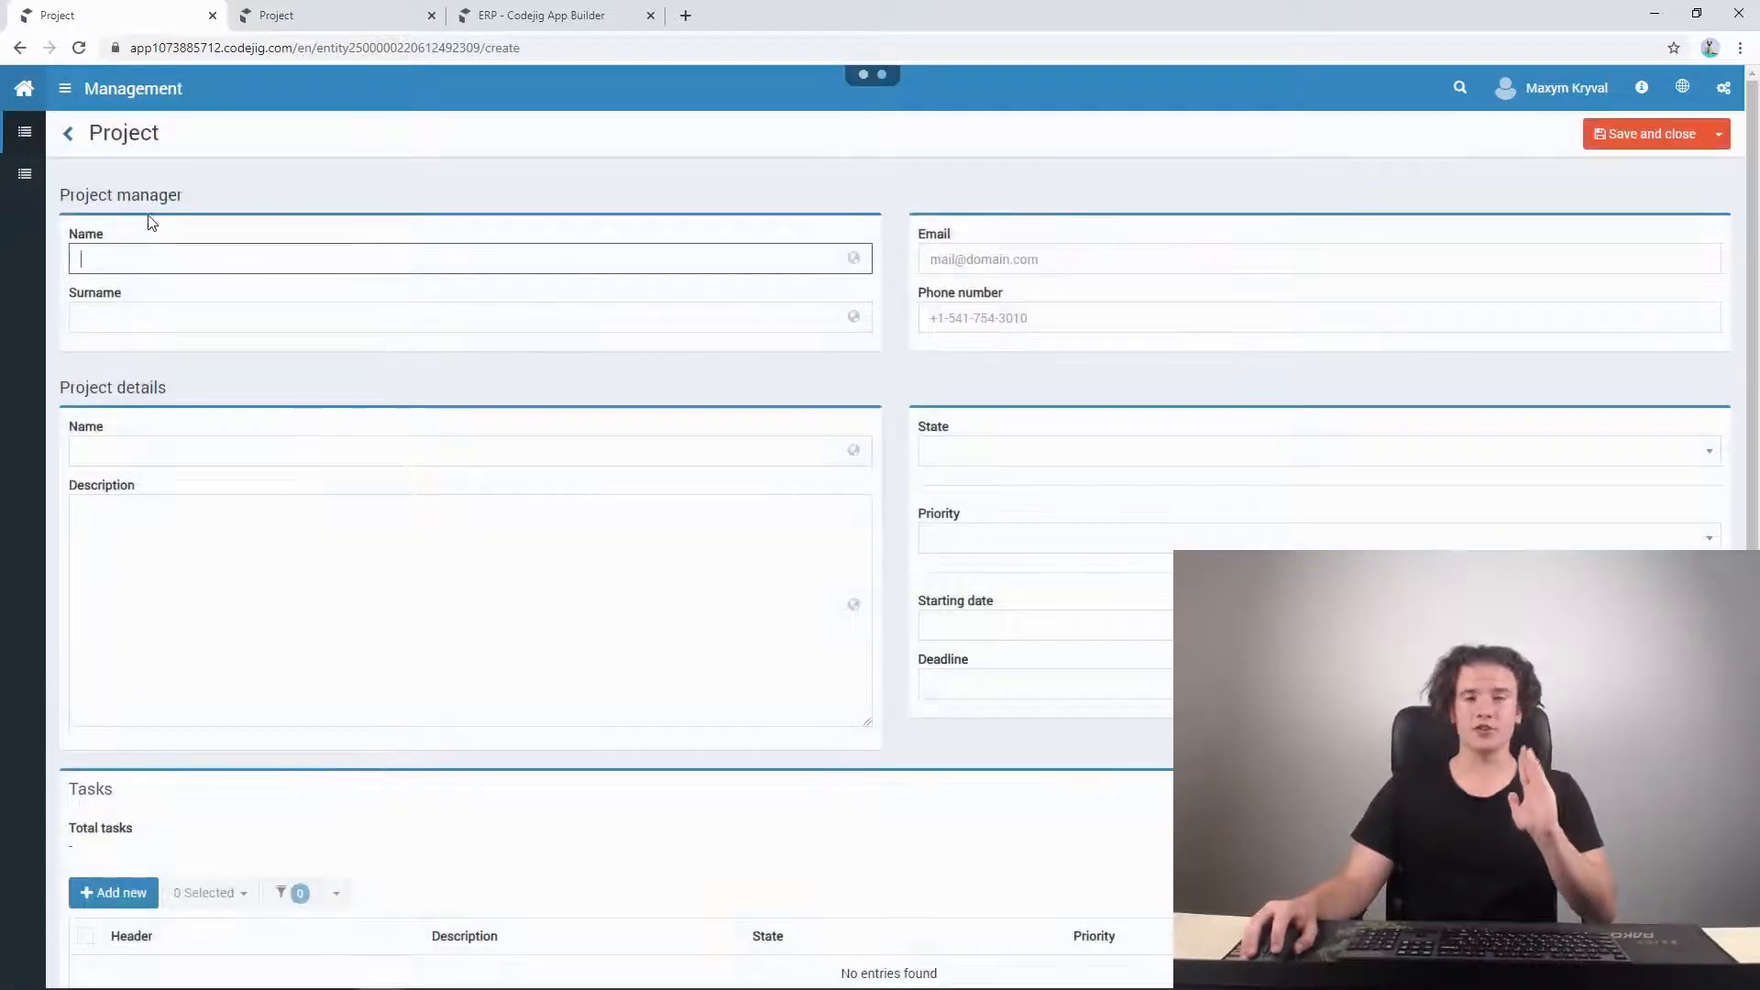
scroll(491, 412, "down", 1)
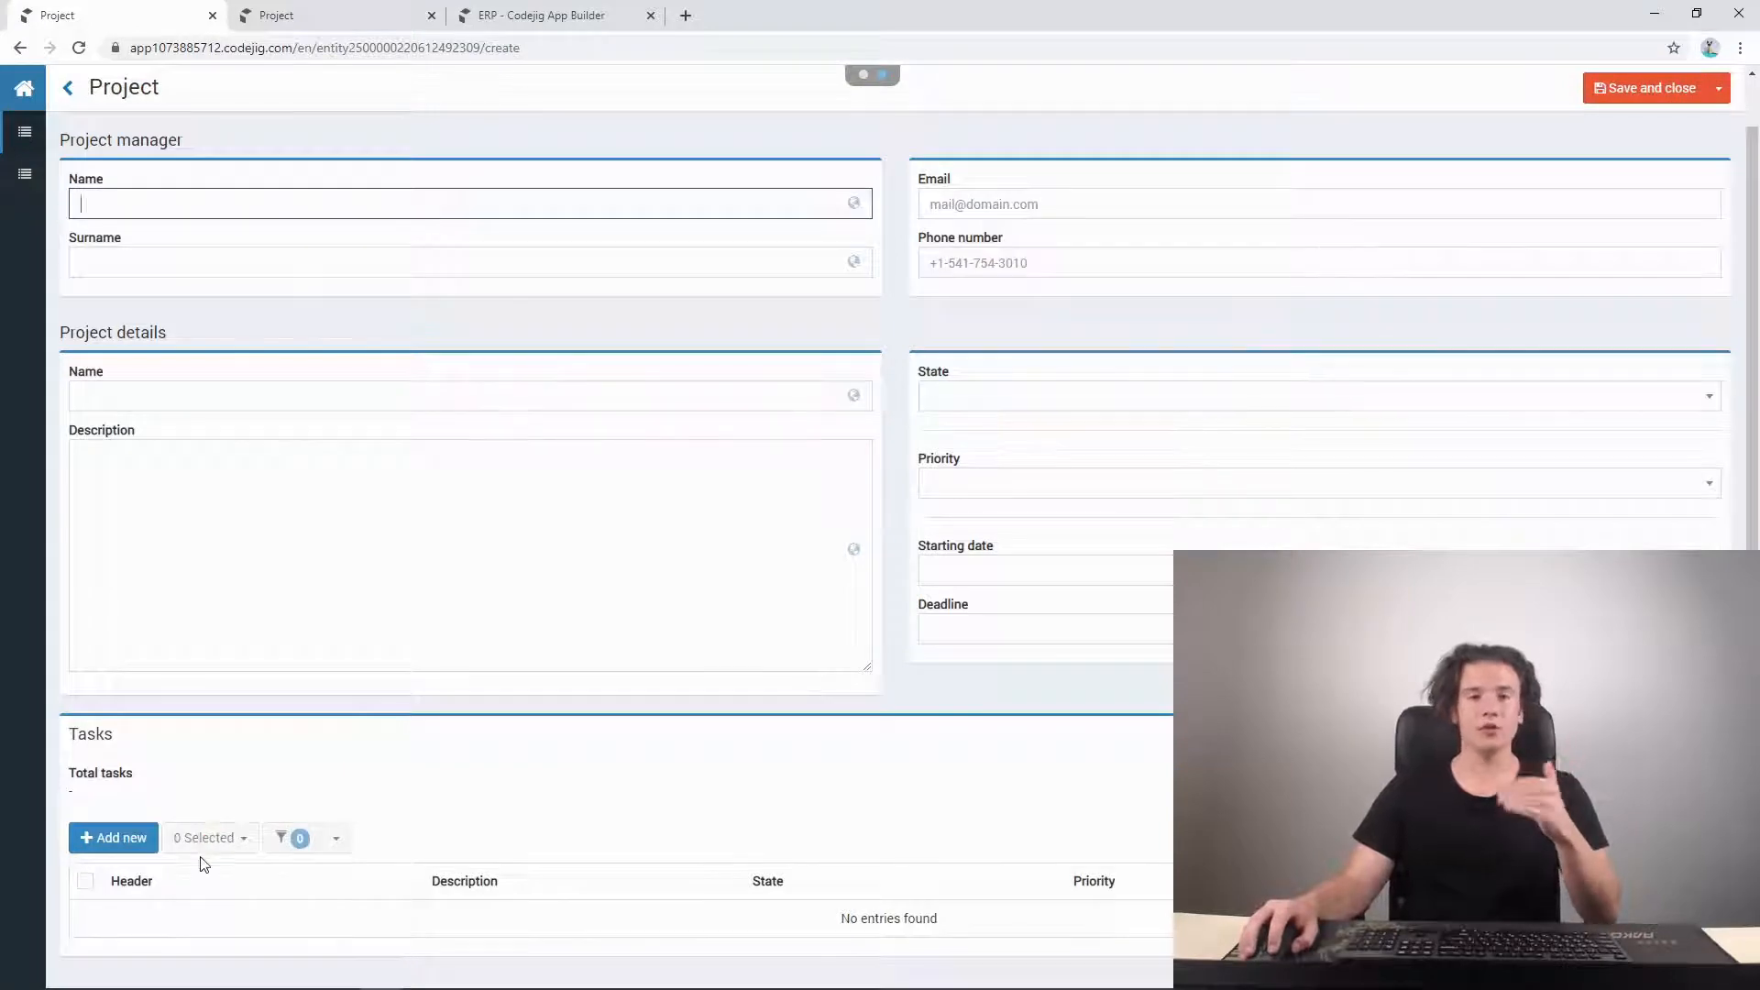
scroll(217, 715, "up", 1)
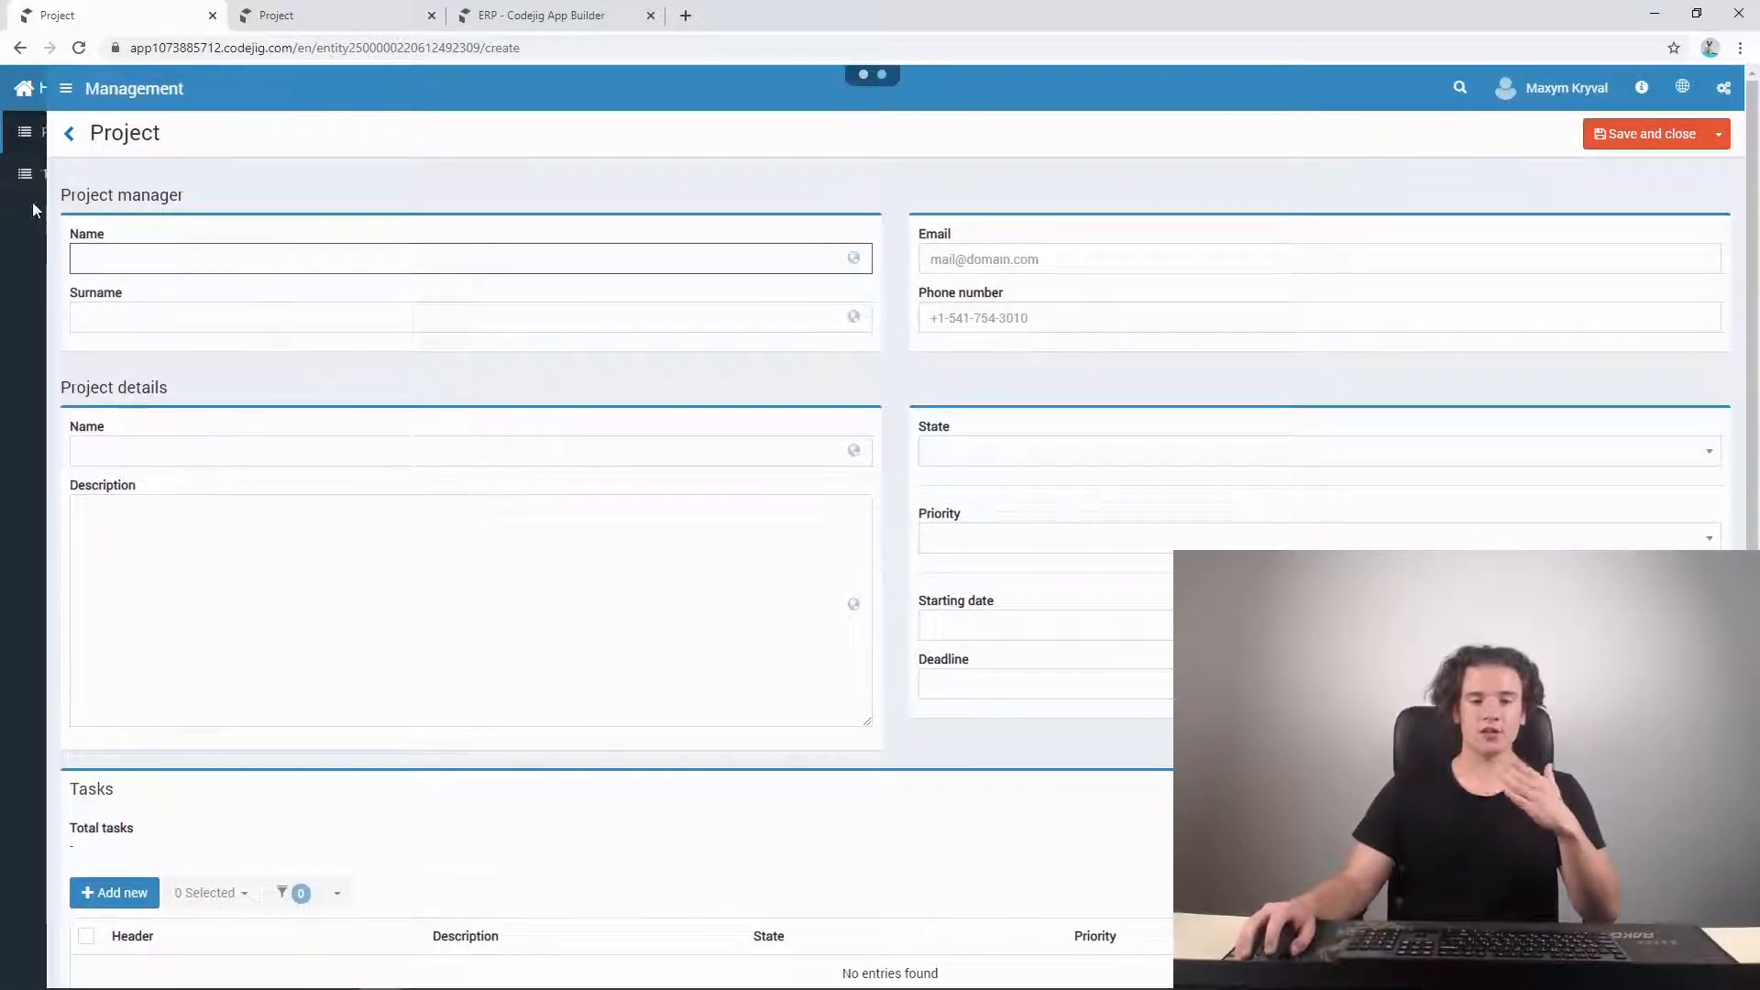
left_click(27, 183)
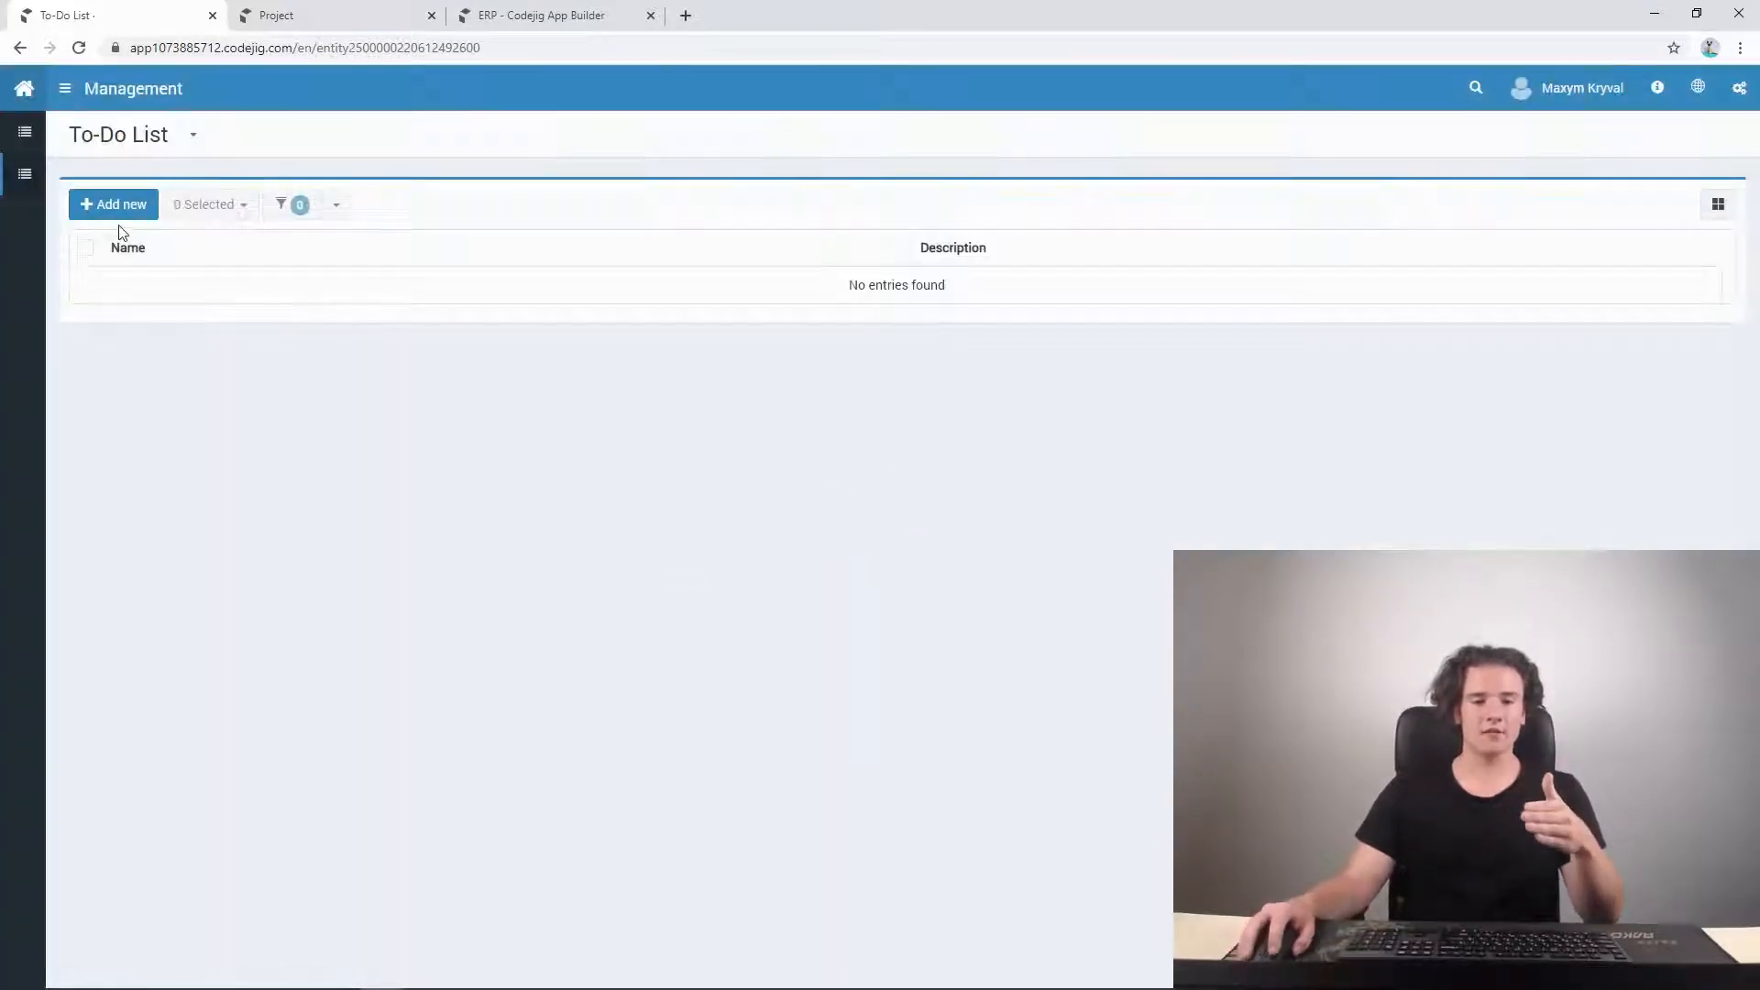
left_click(118, 201)
scroll(629, 589, "down", 1)
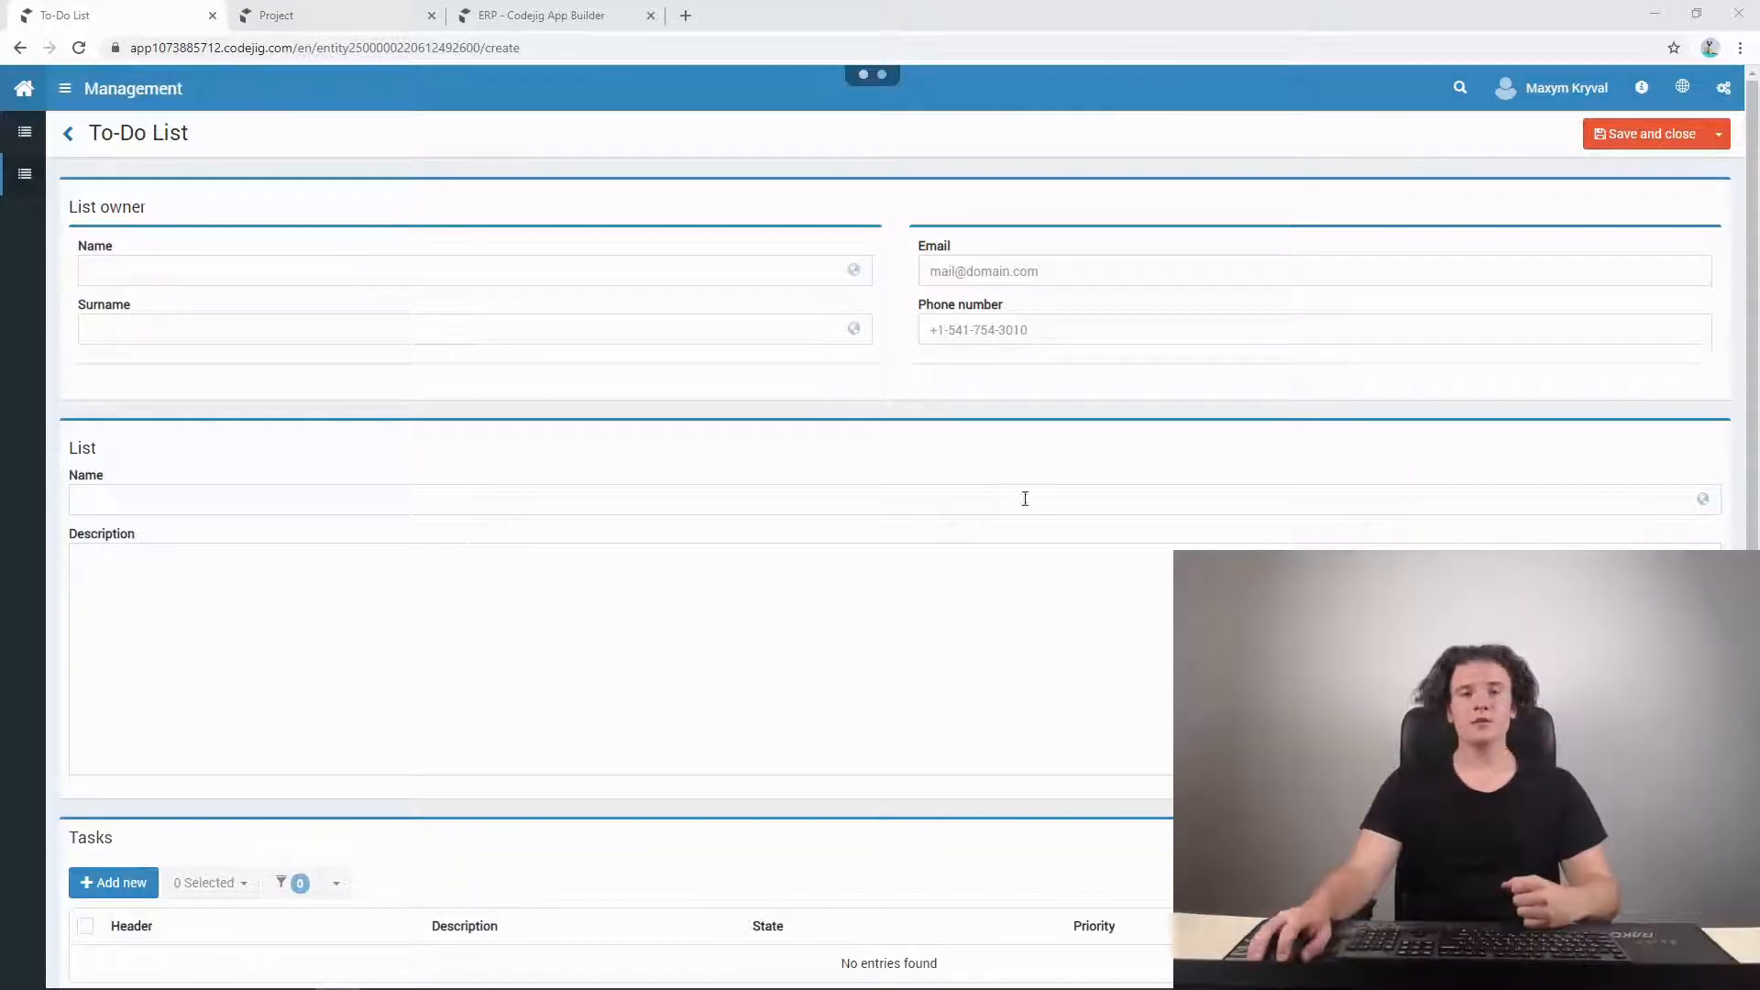
- In the Codejig App Builder, create a new embedded data type named Responsible
left_click(619, 11)
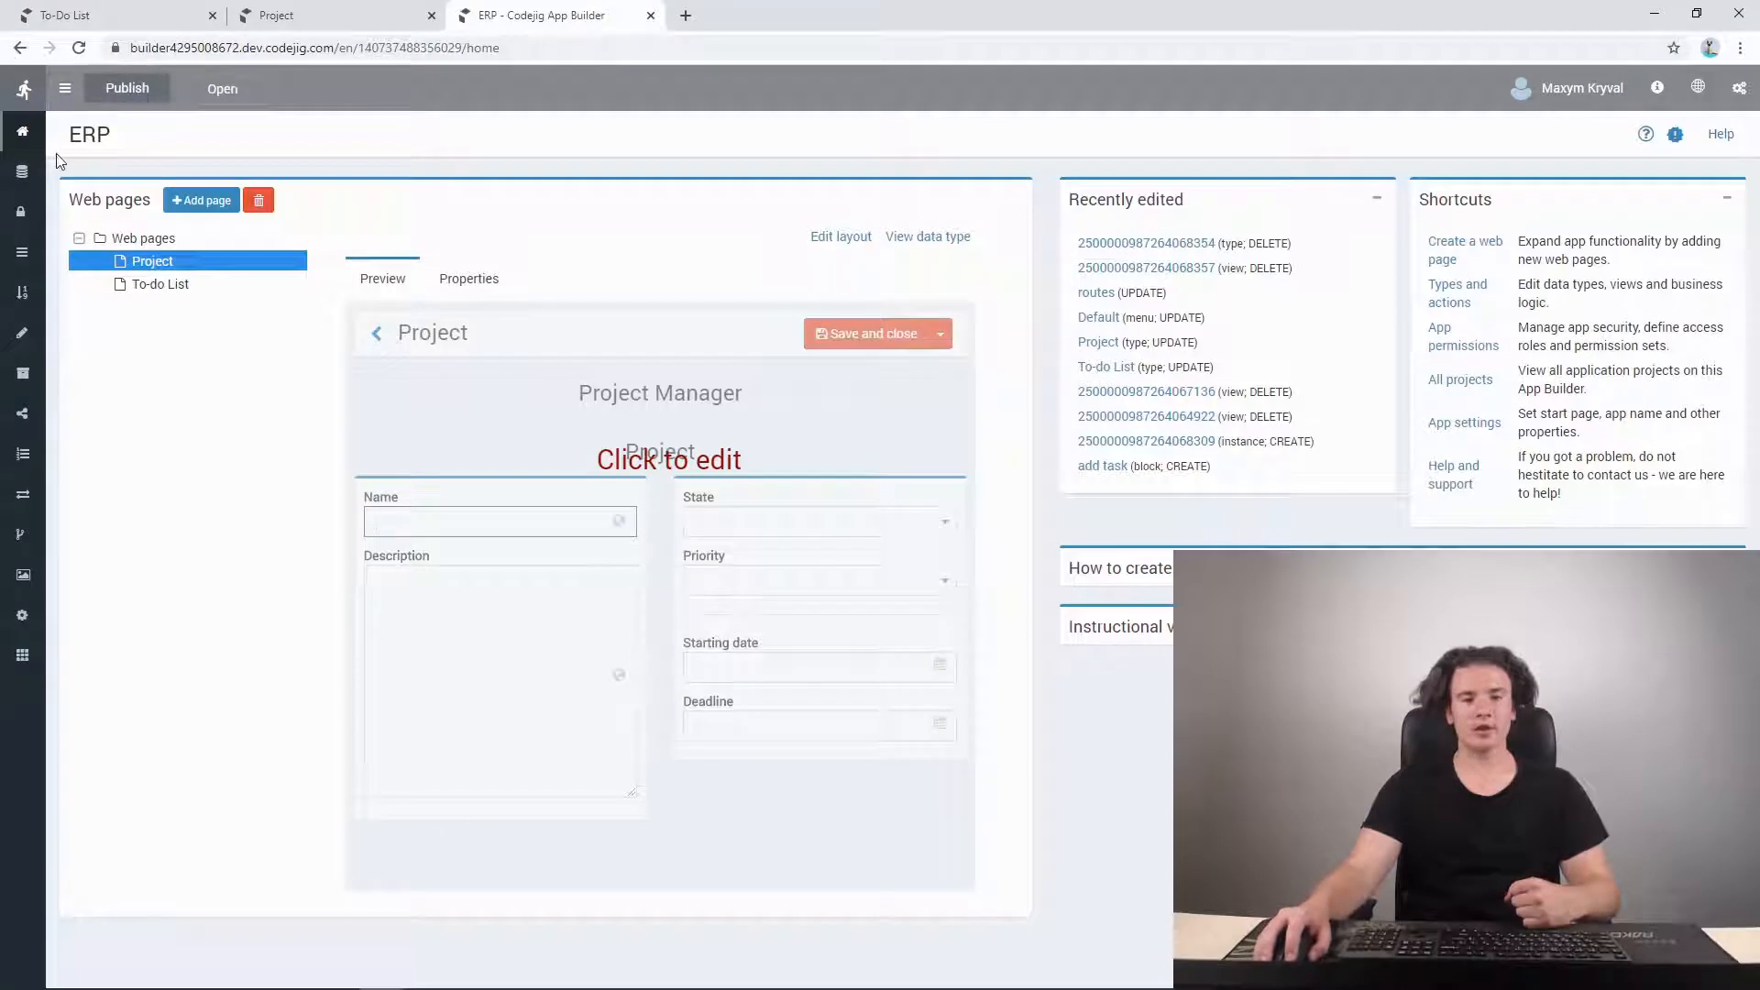
mouse_move(53, 177)
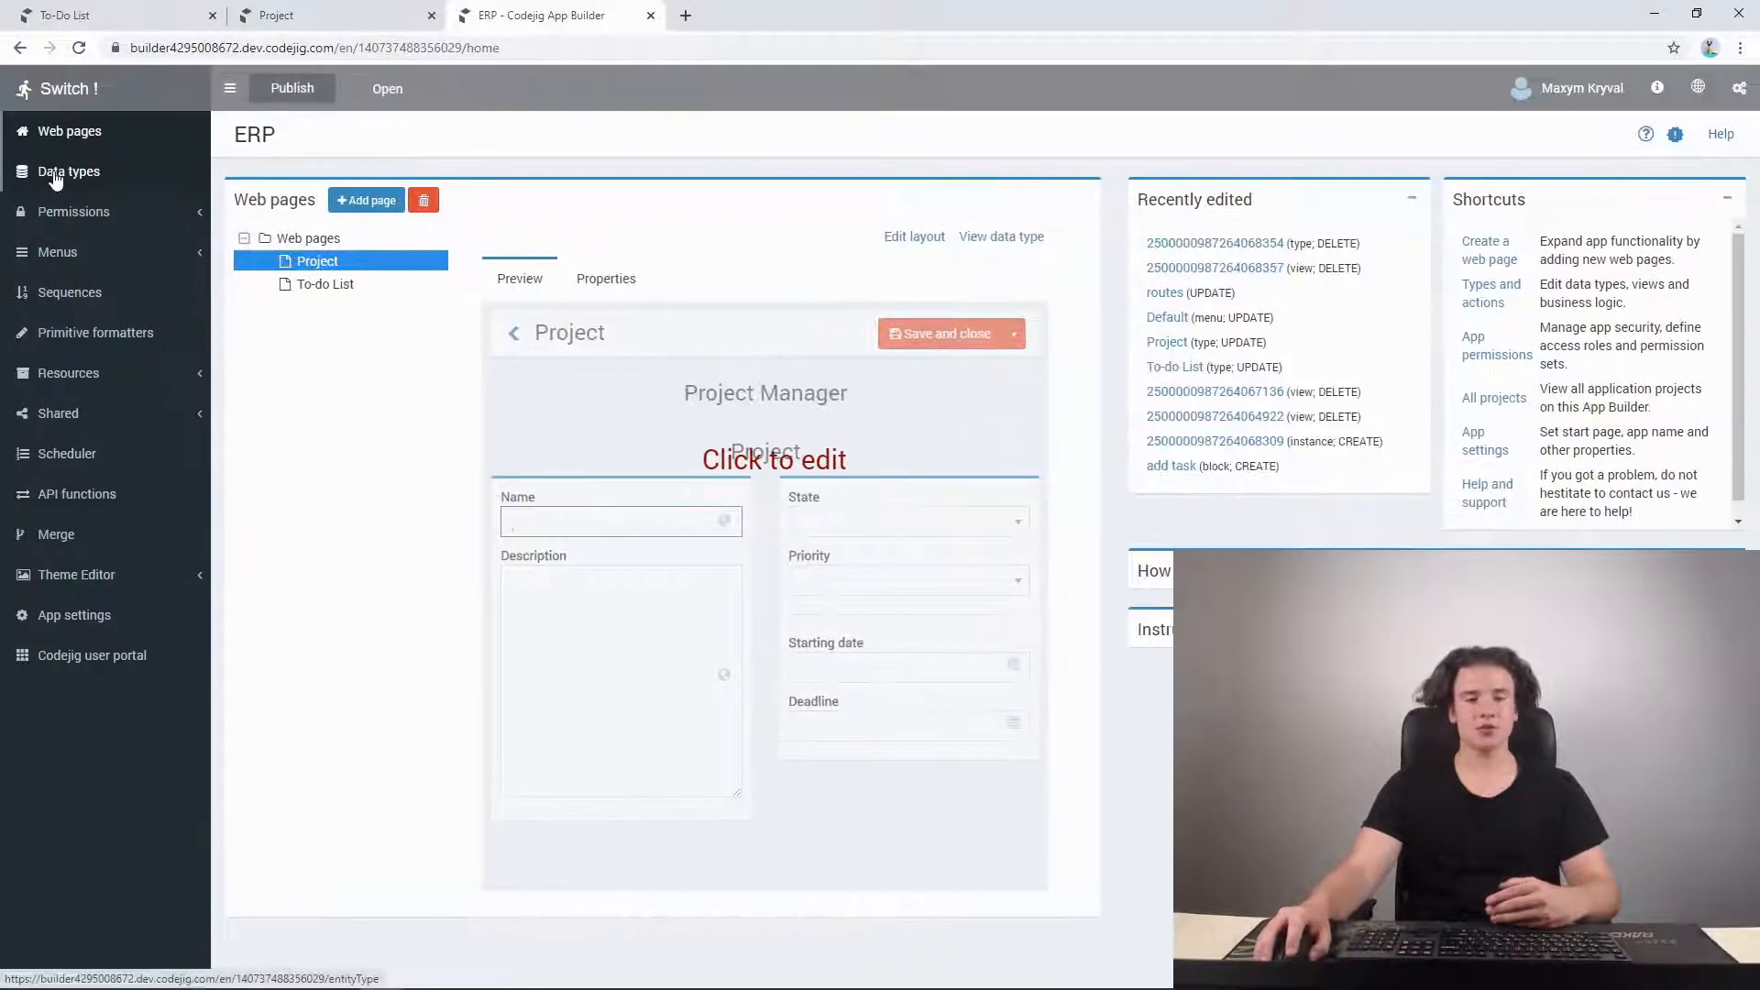
left_click(55, 176)
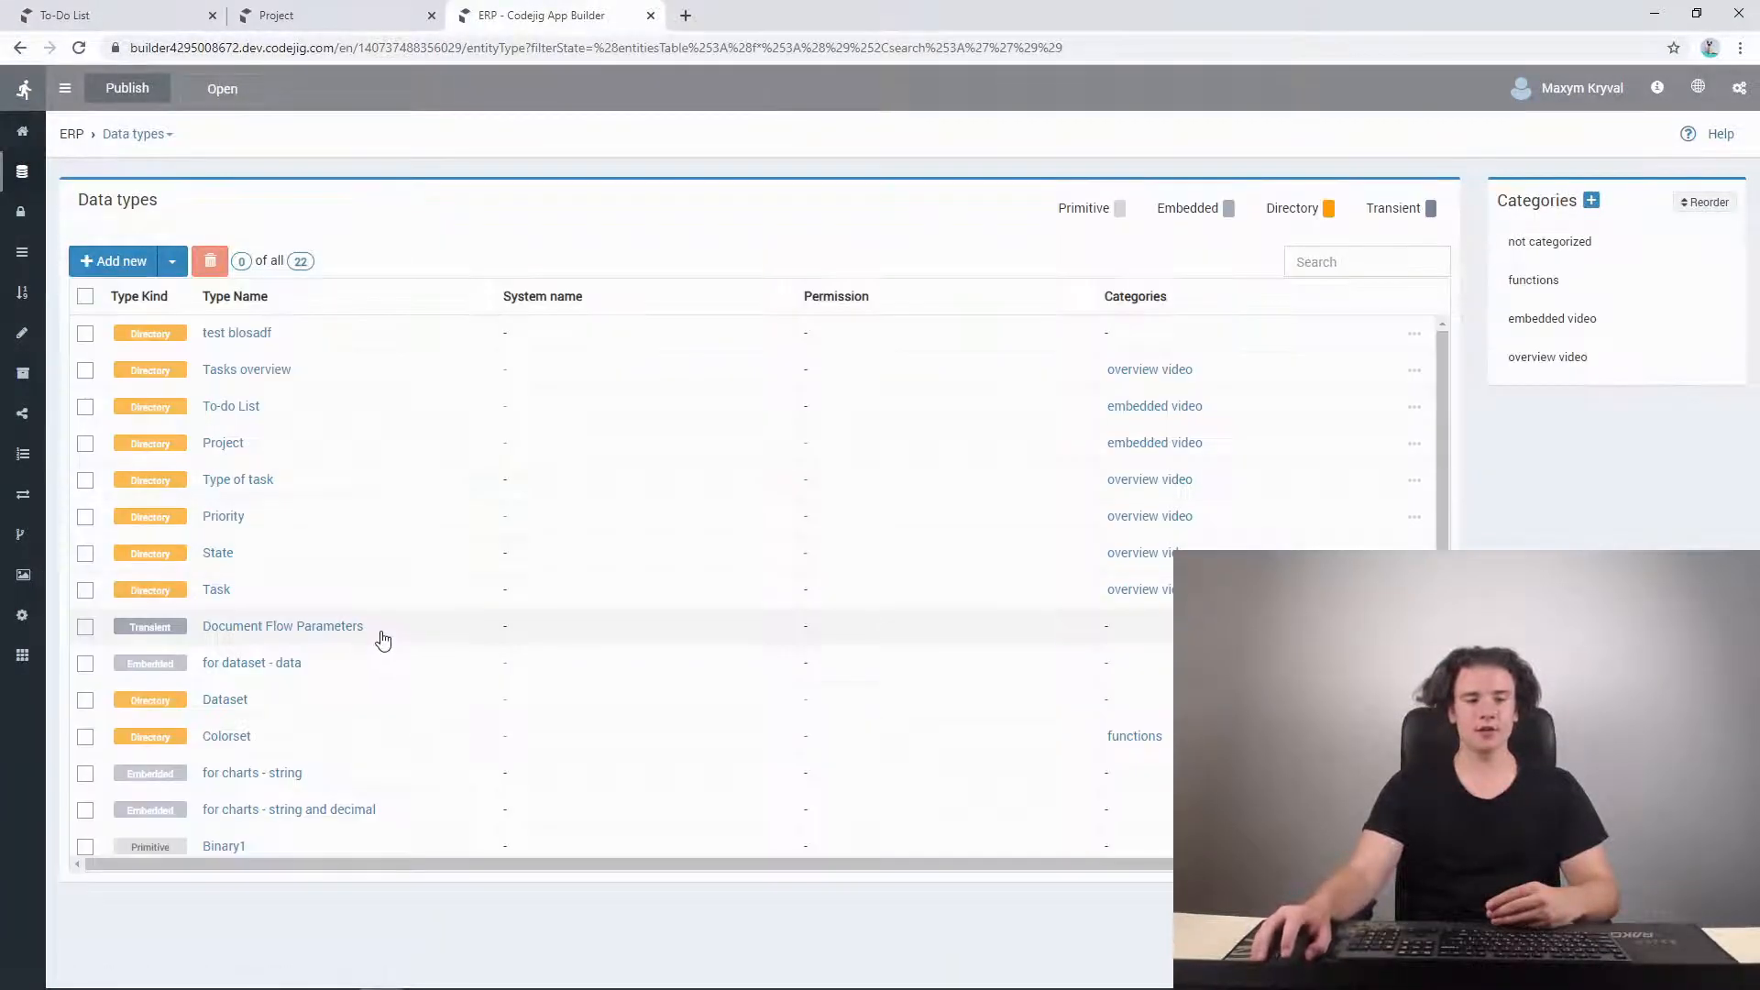
left_click(173, 265)
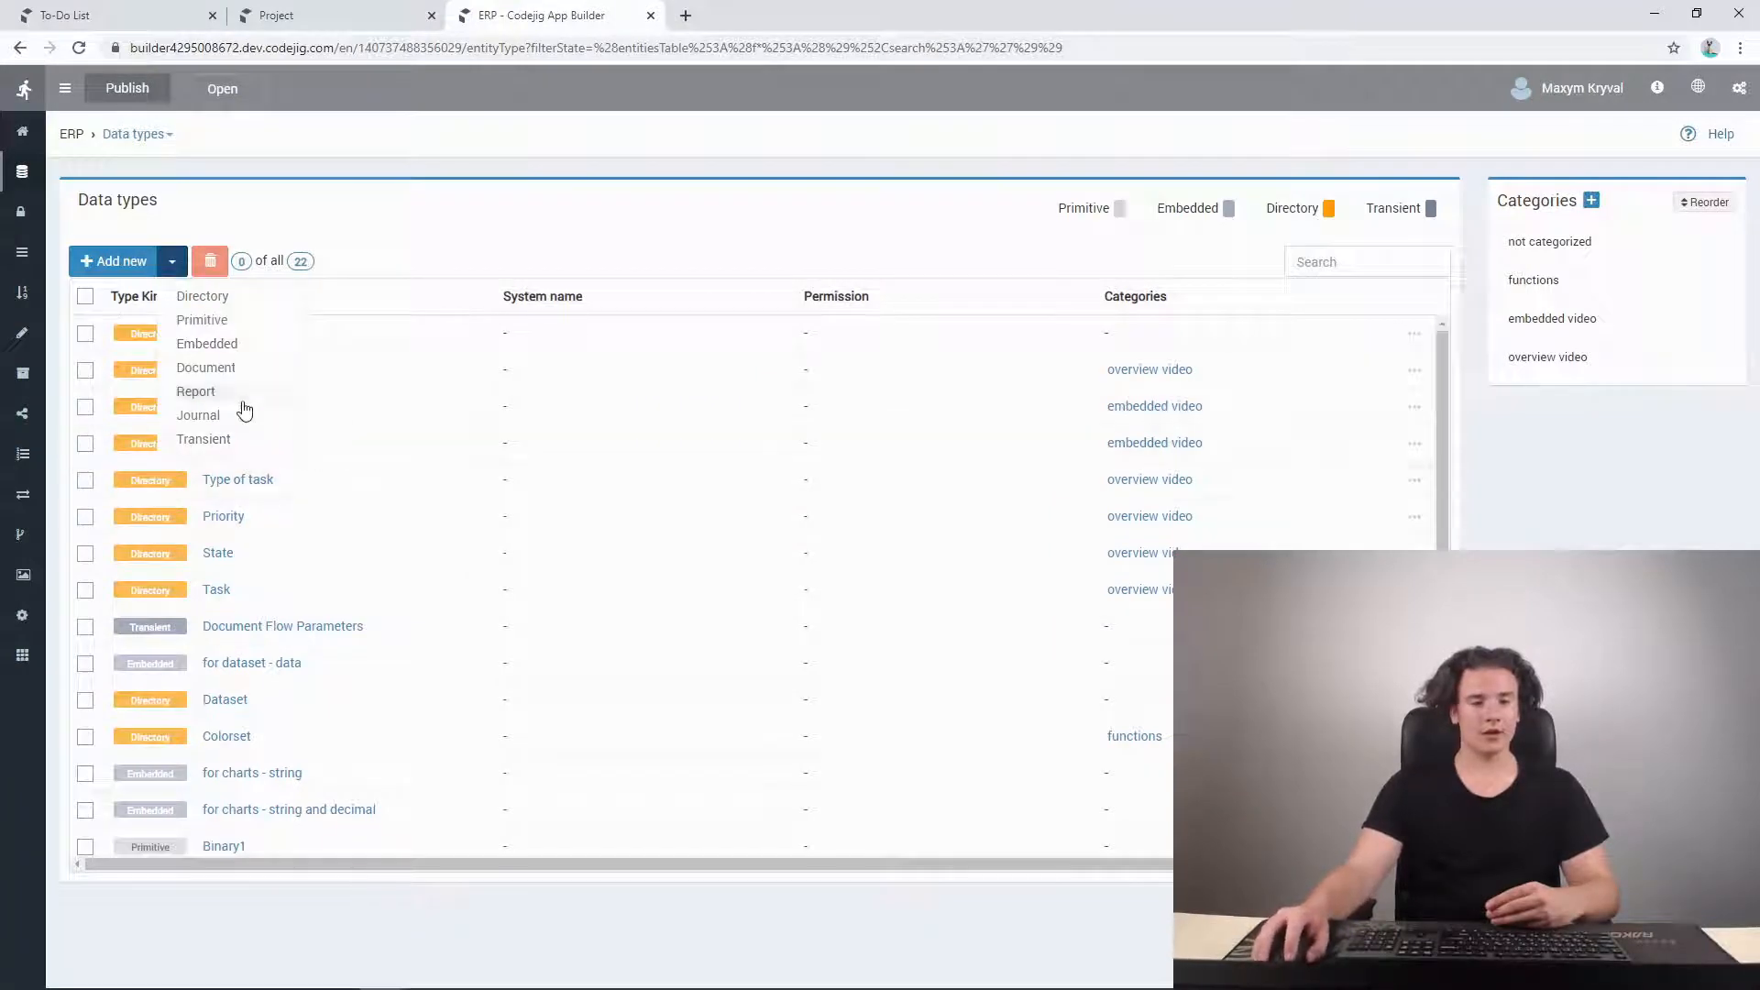
left_click(205, 346)
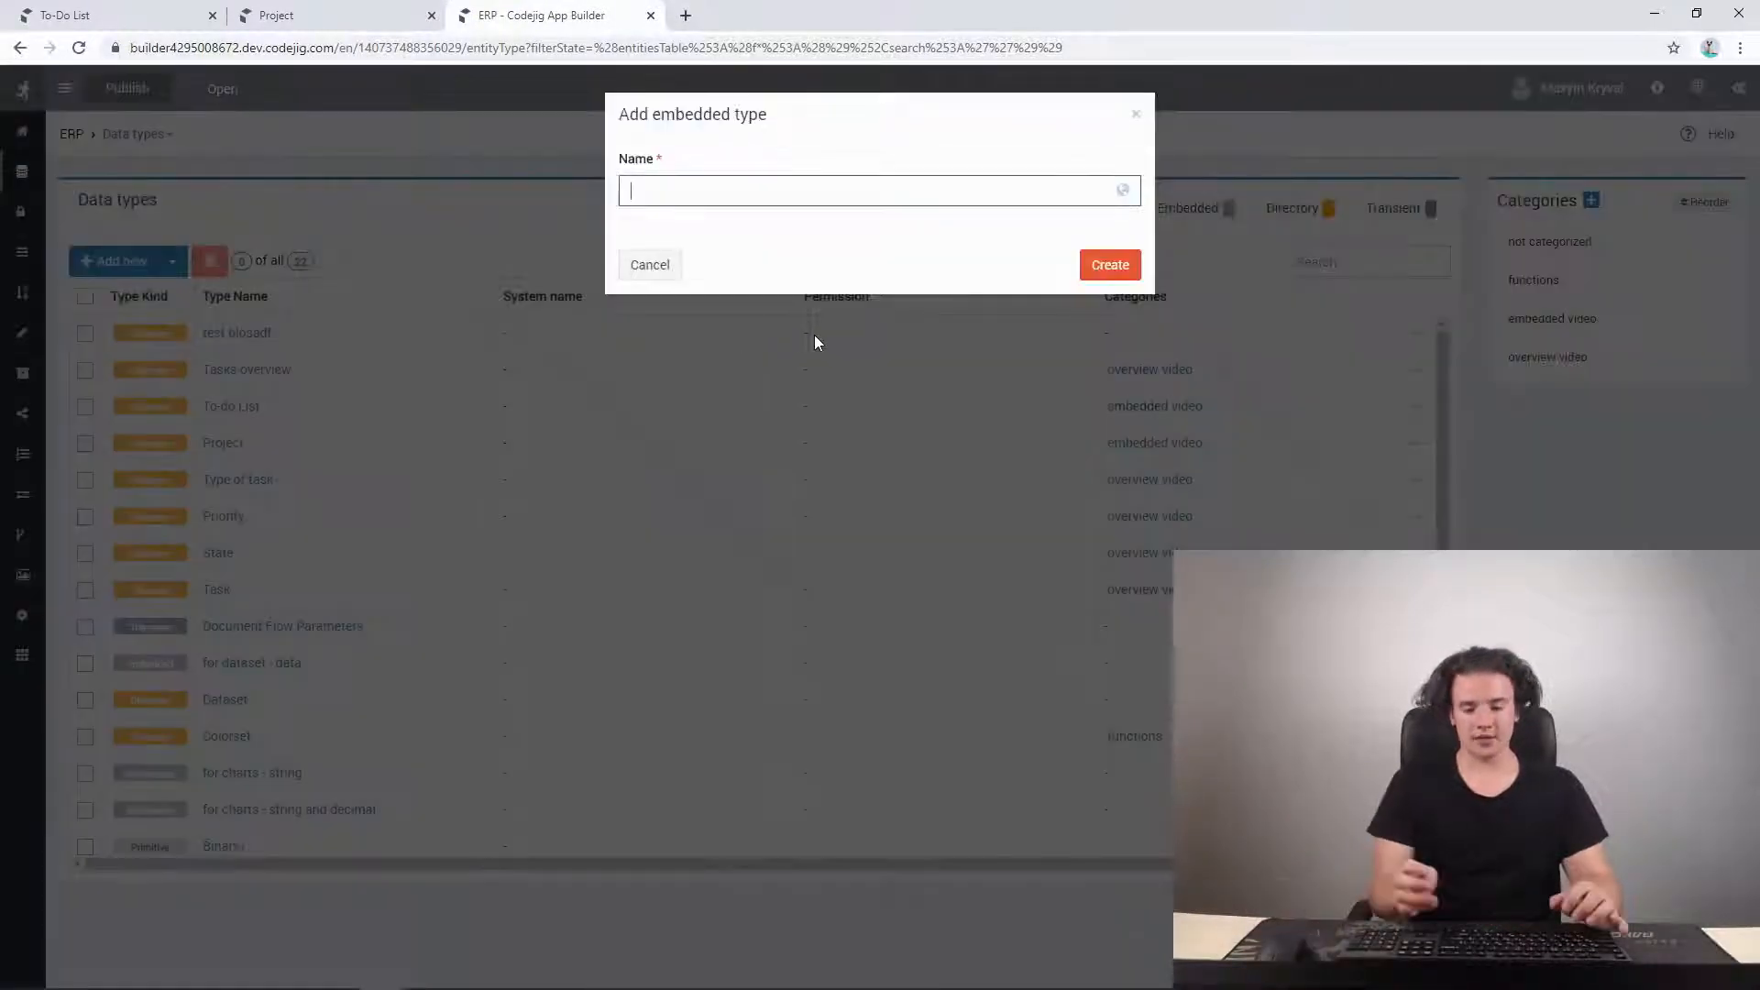
type("Respp")
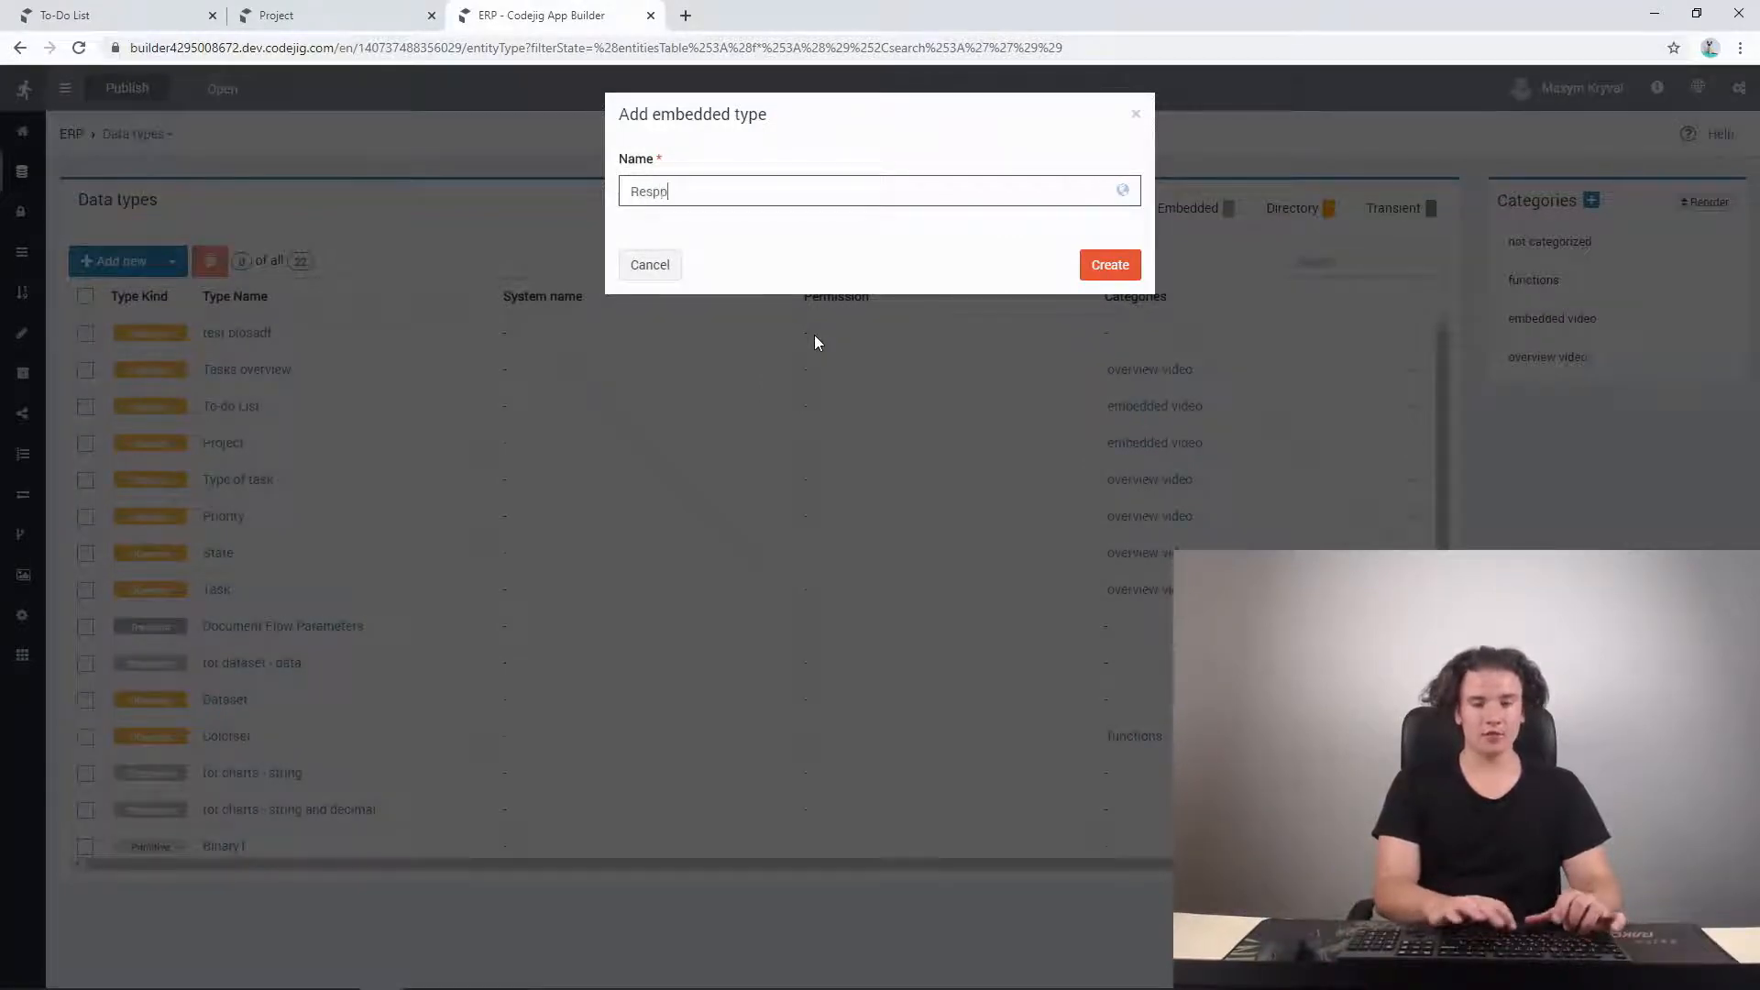
key("BackSpace")
type("onsib")
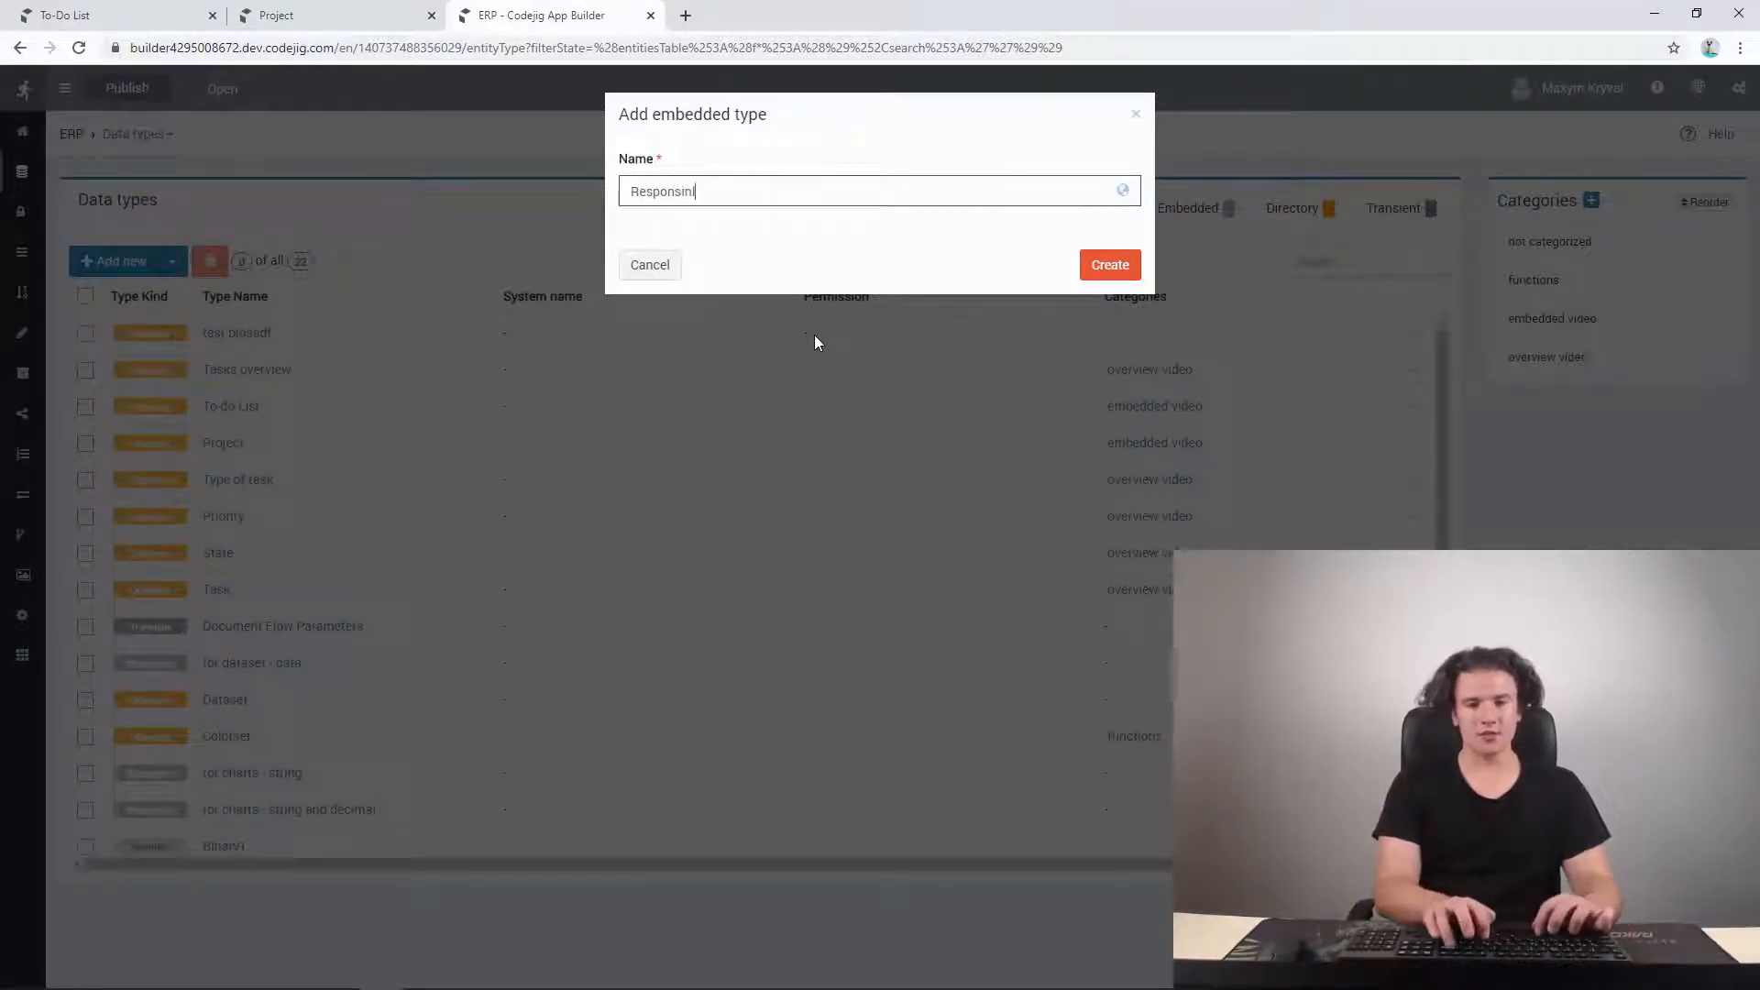
type("le")
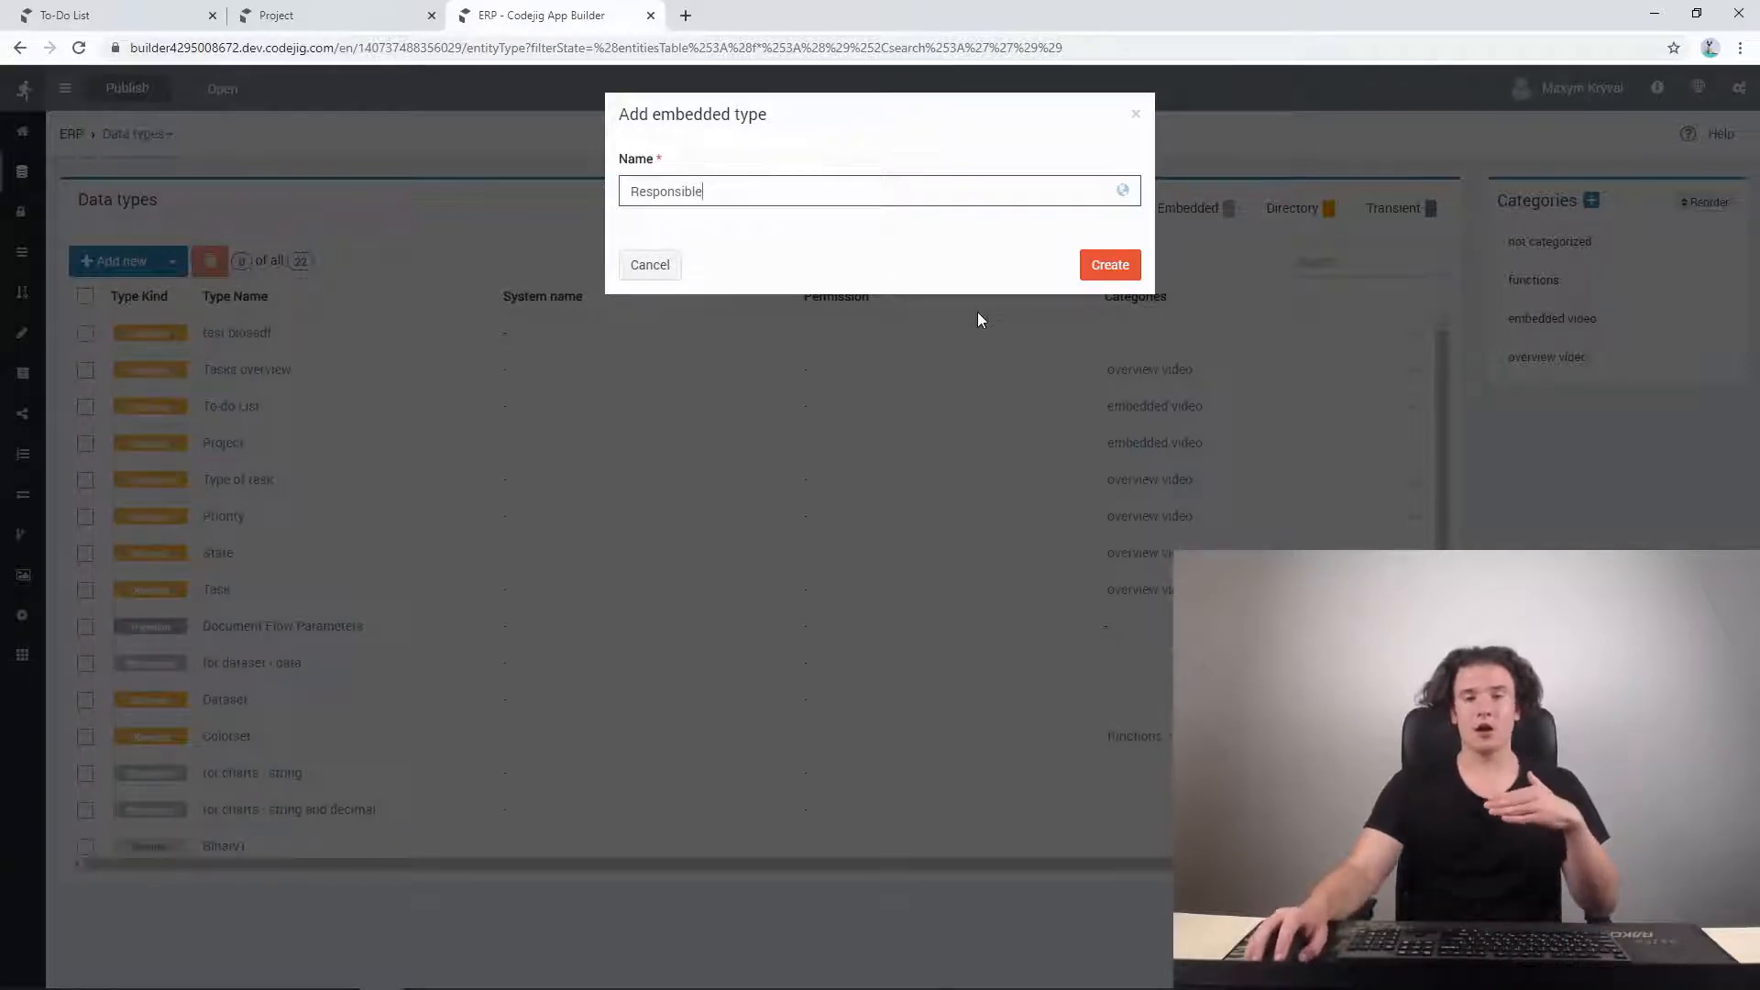
left_click(1124, 266)
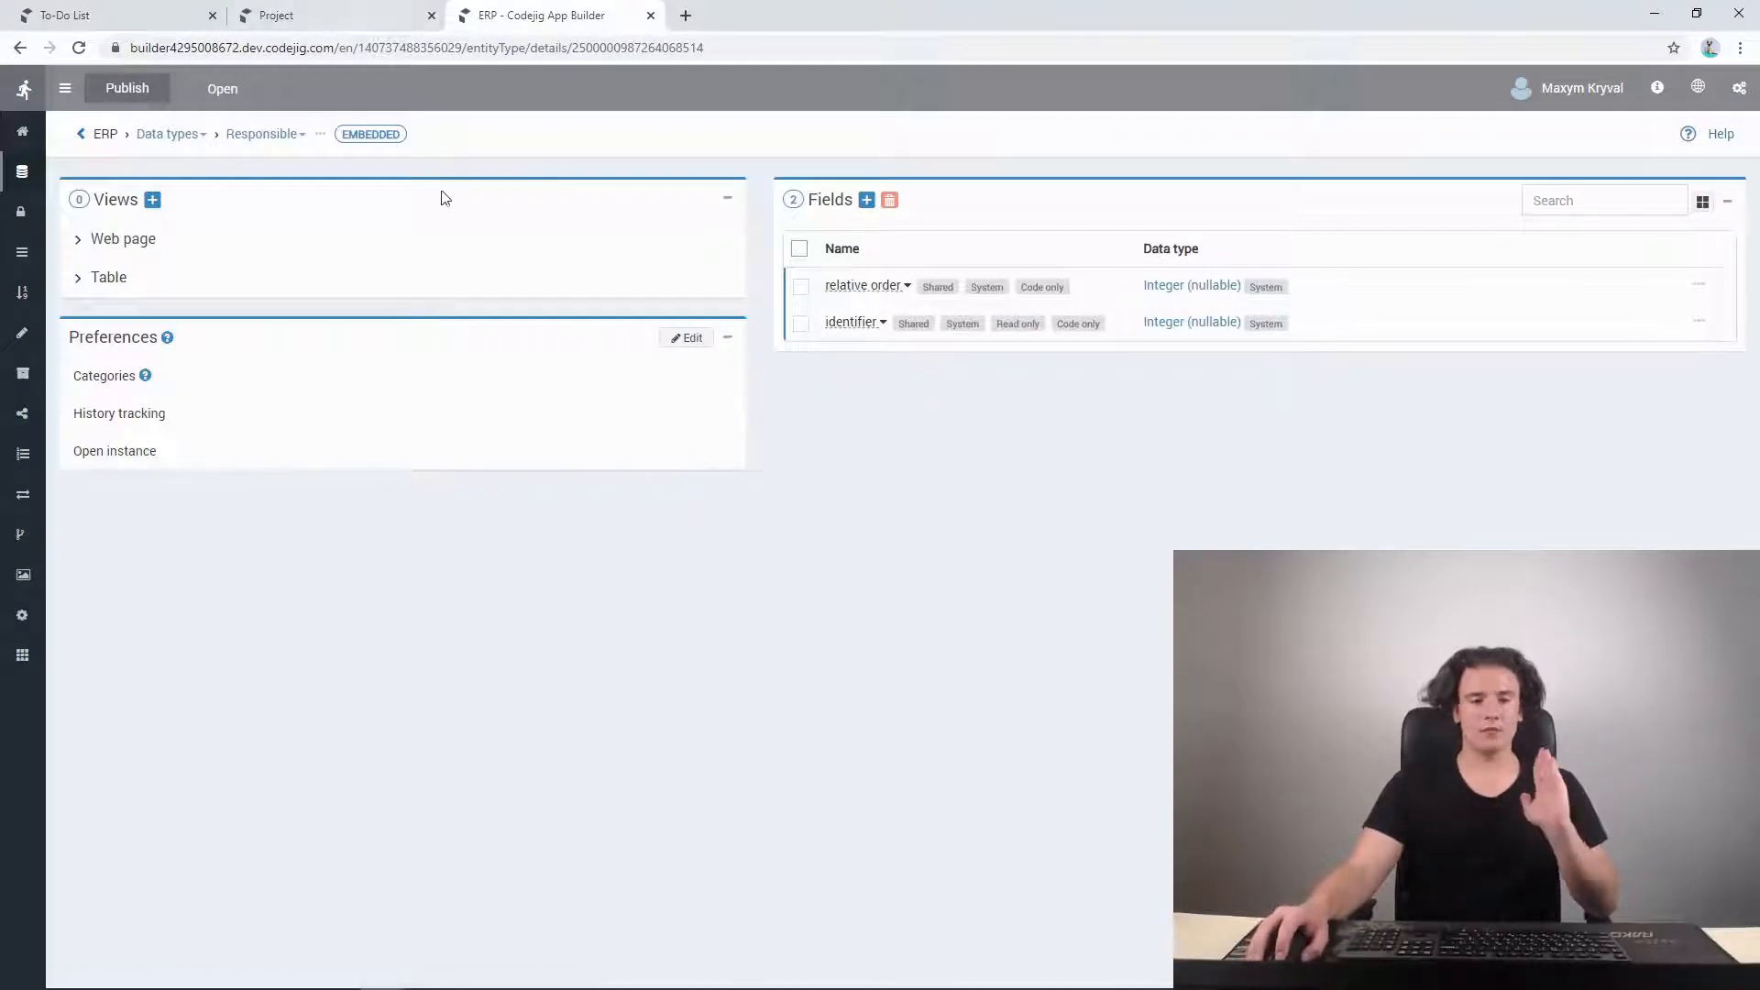
- Check the List owner fields in the Management app's To-Do List form, and create a web page view named Responsible for the embedded type
left_click(325, 13)
left_click(158, 11)
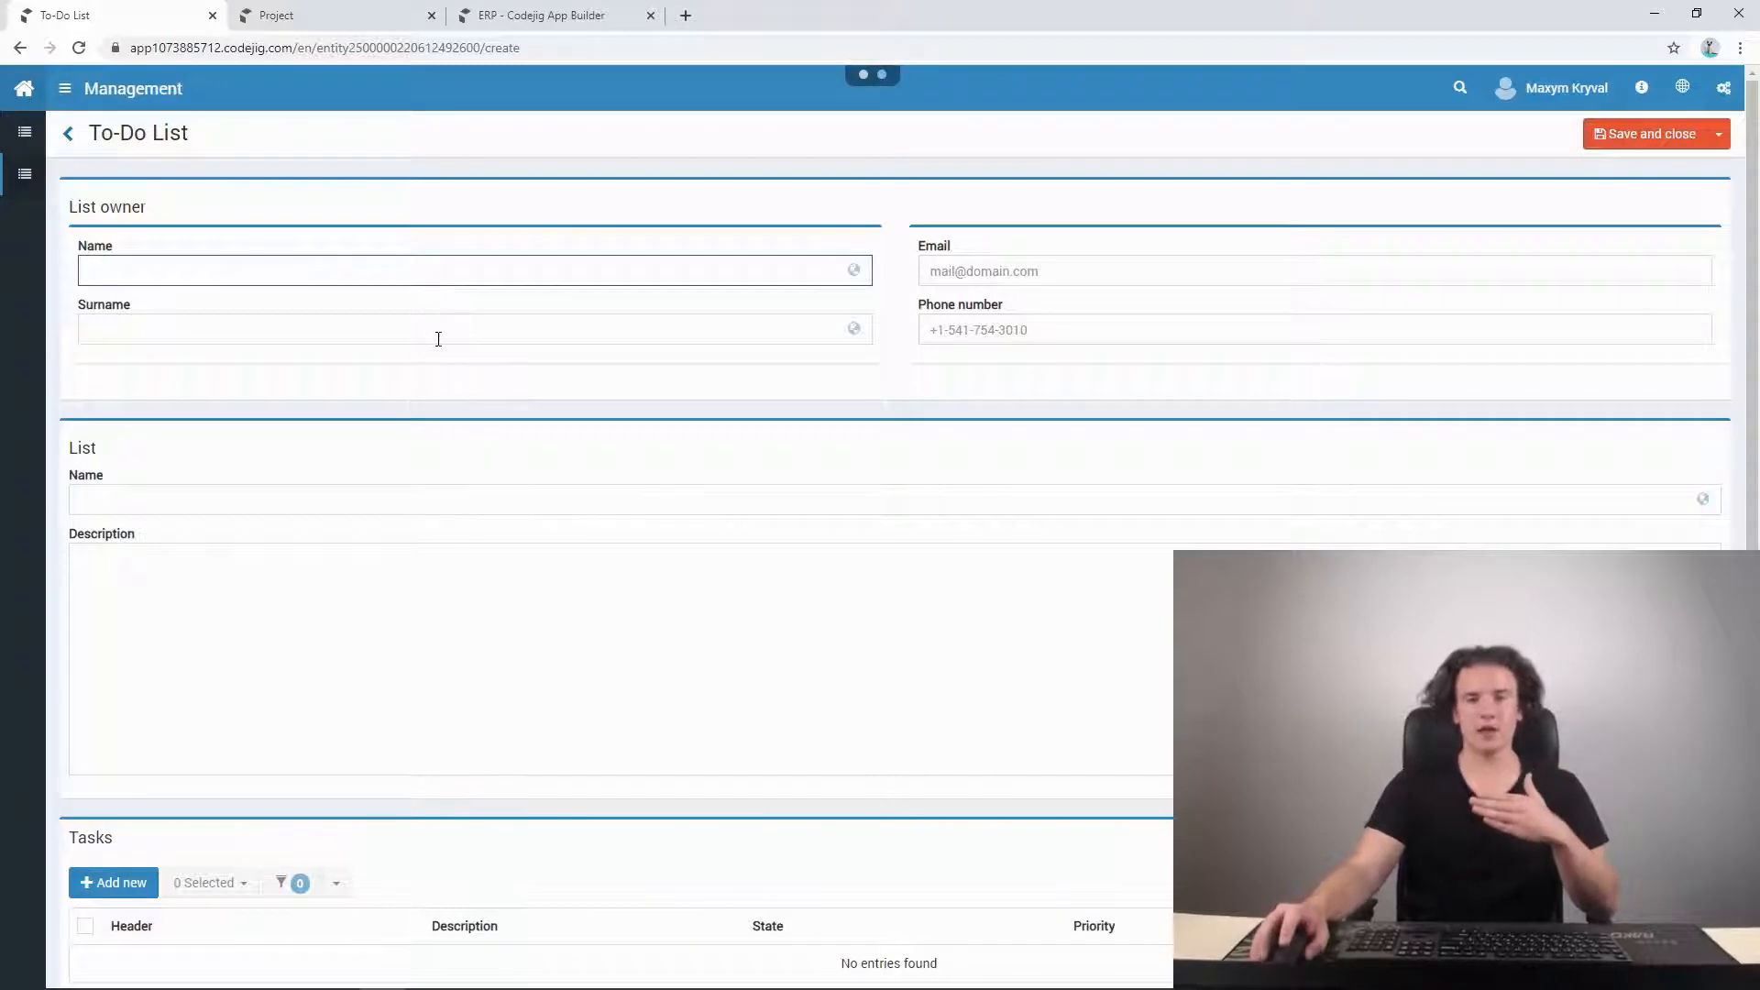
left_click(500, 15)
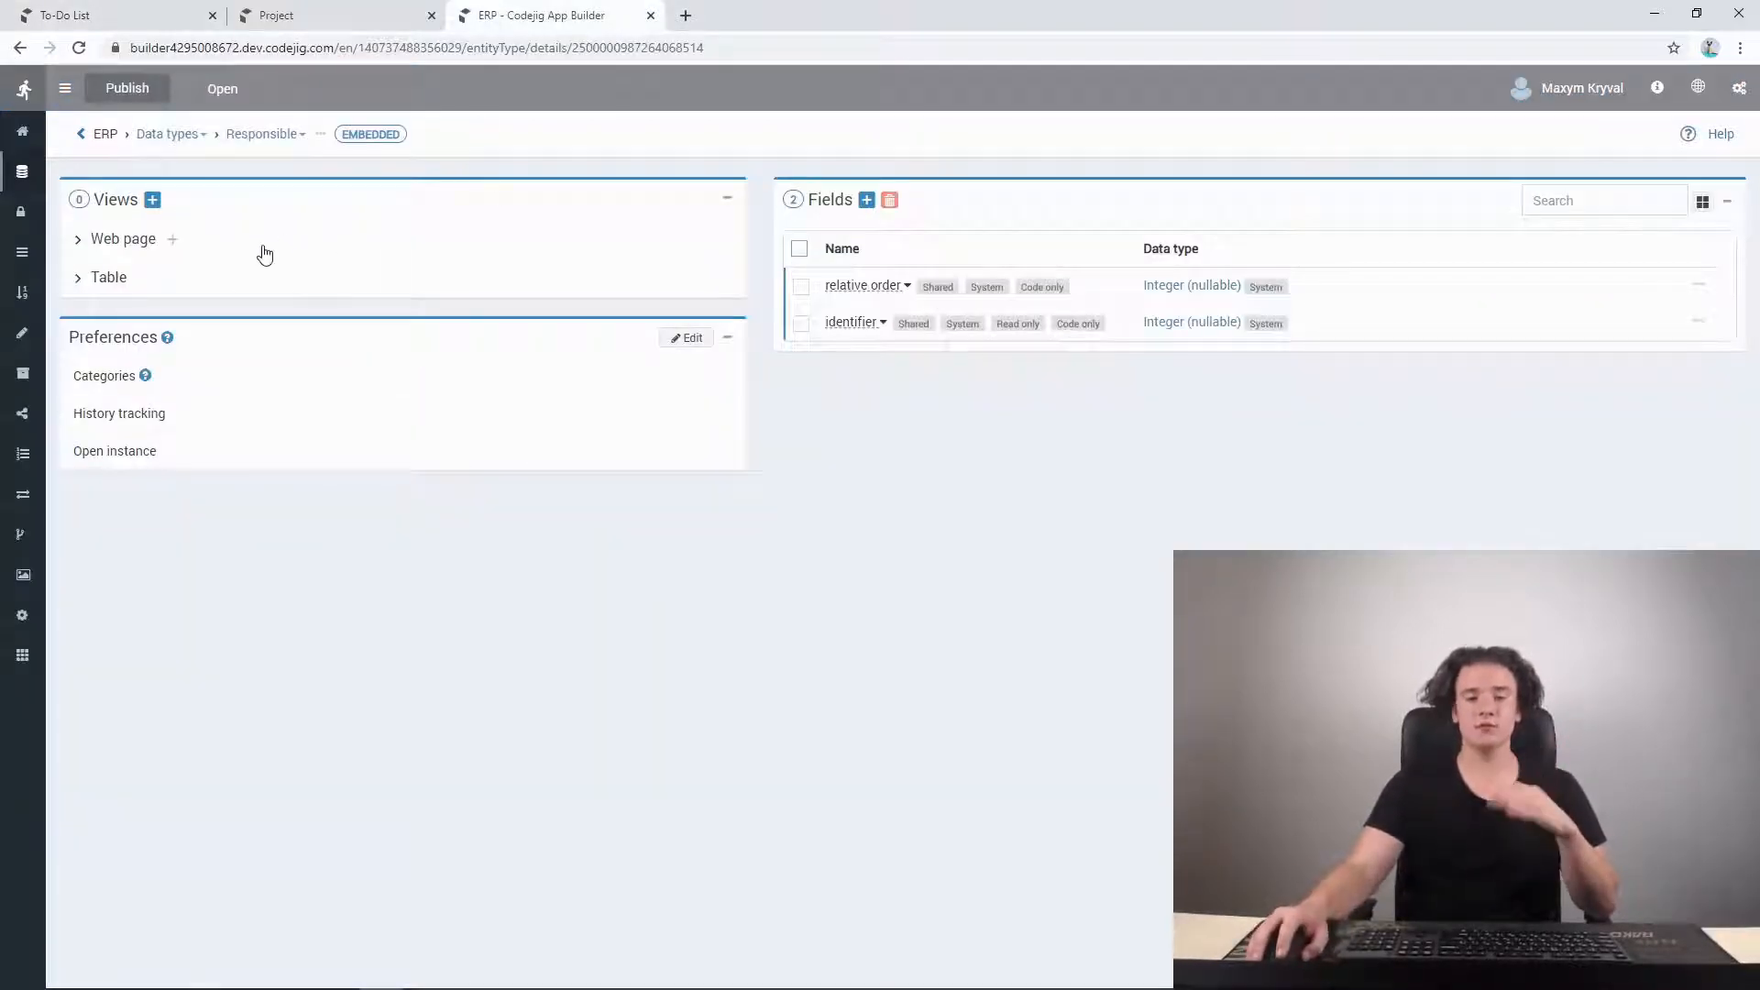
left_click(137, 241)
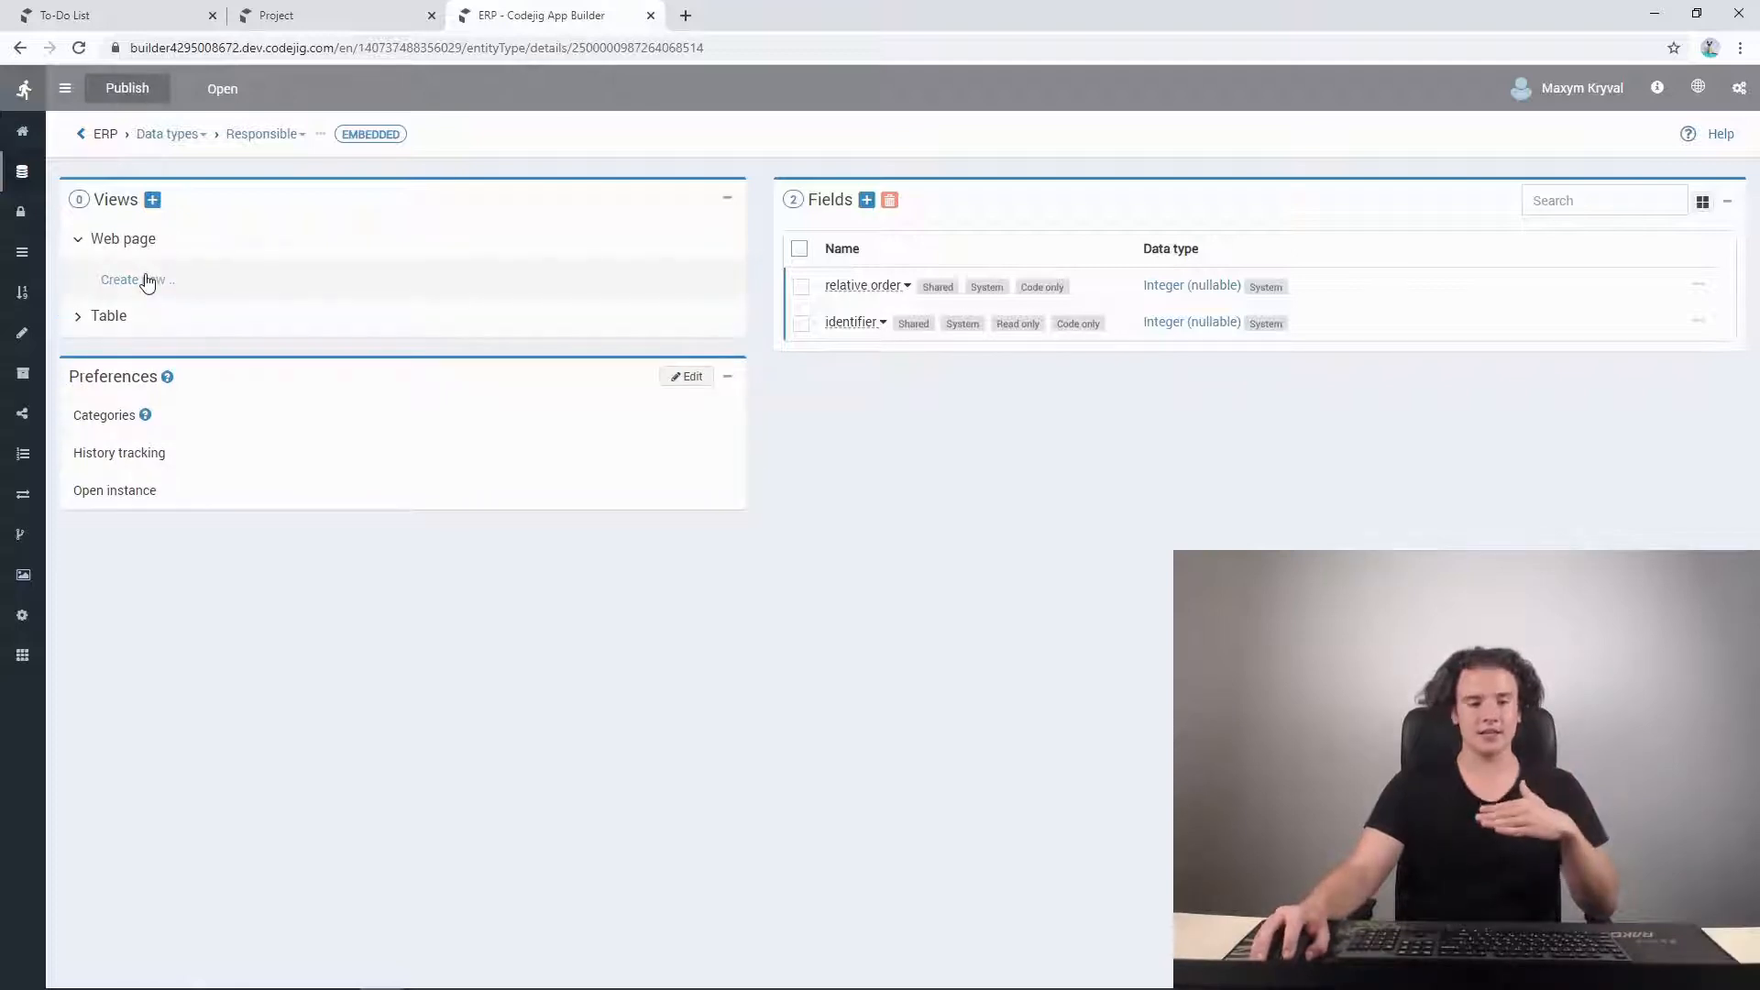
left_click(146, 281)
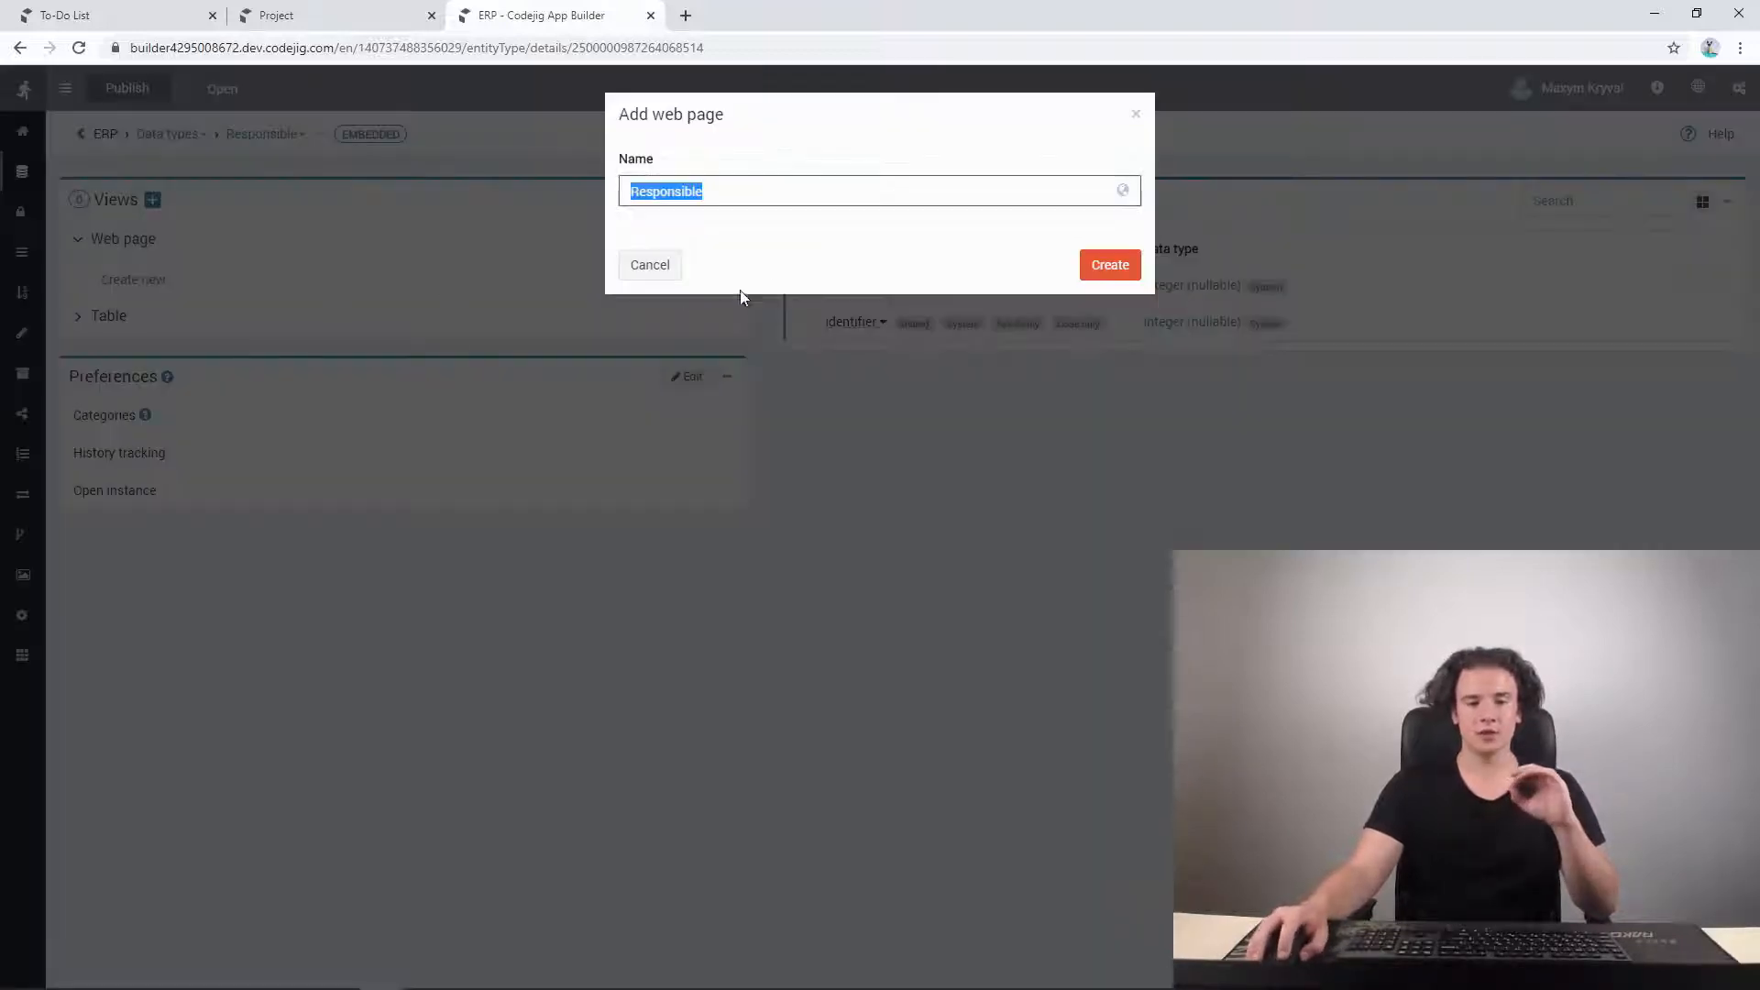
left_click(1112, 266)
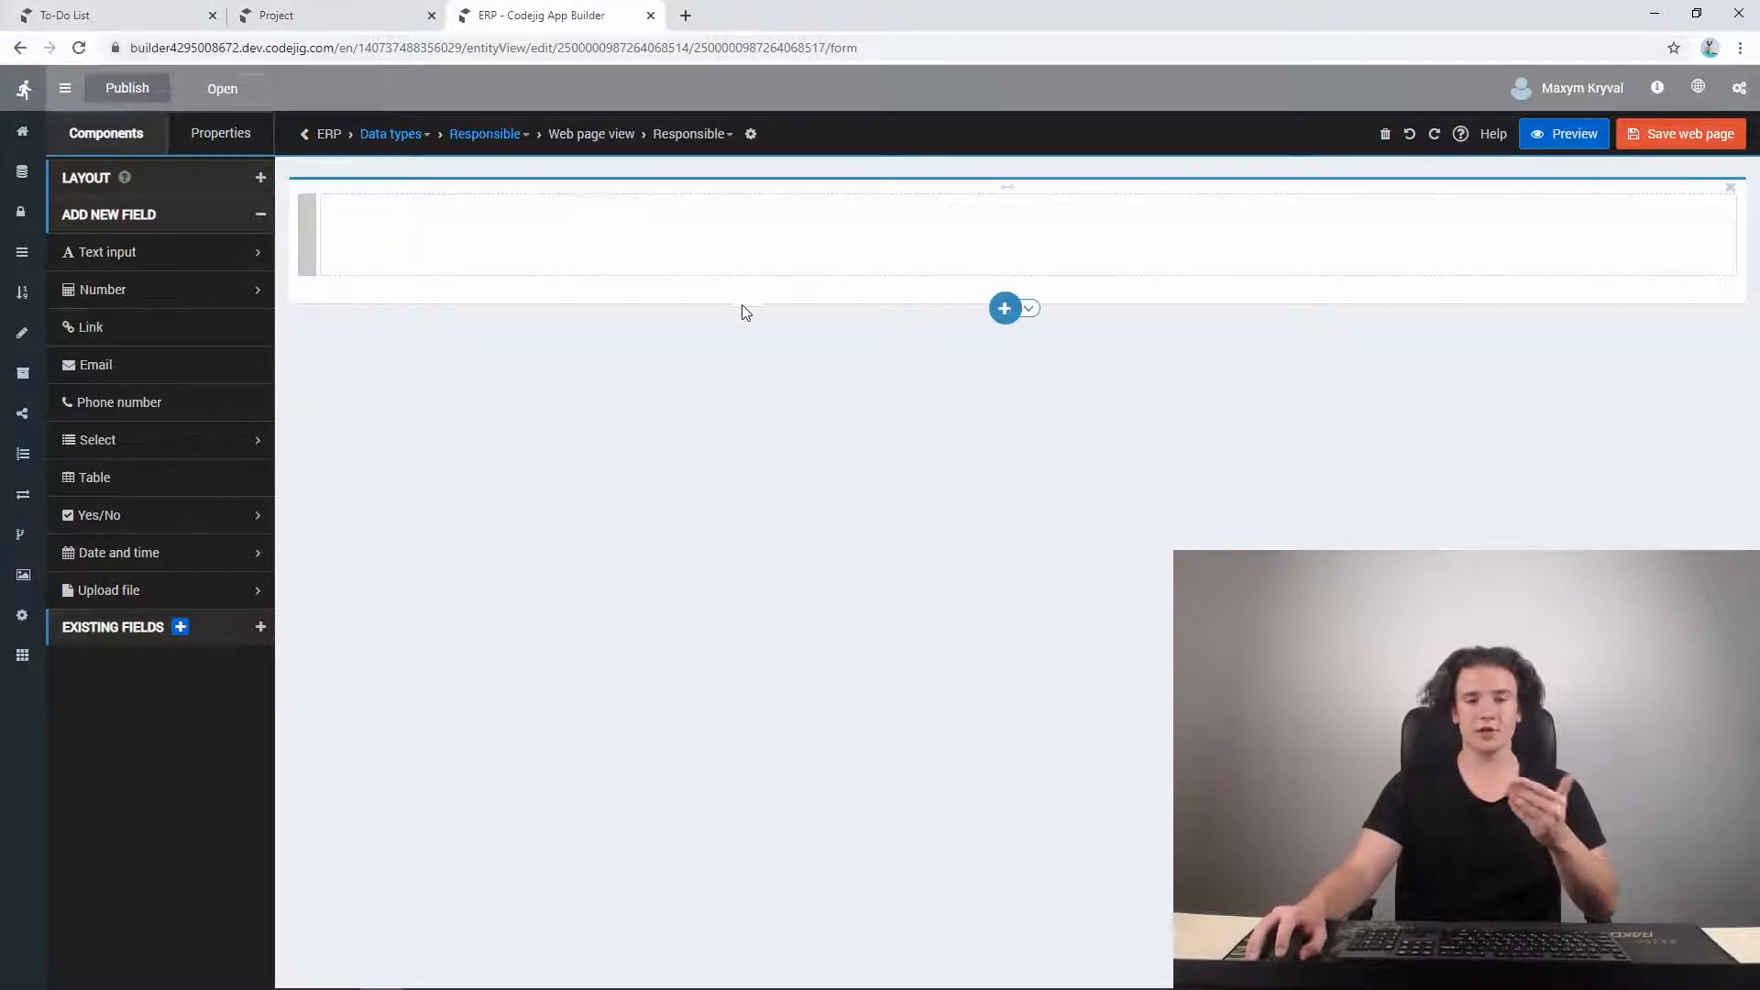
- Remove the empty column inside the Responsible web page's panel and split the layout into two side-by-side panels
left_click(110, 13)
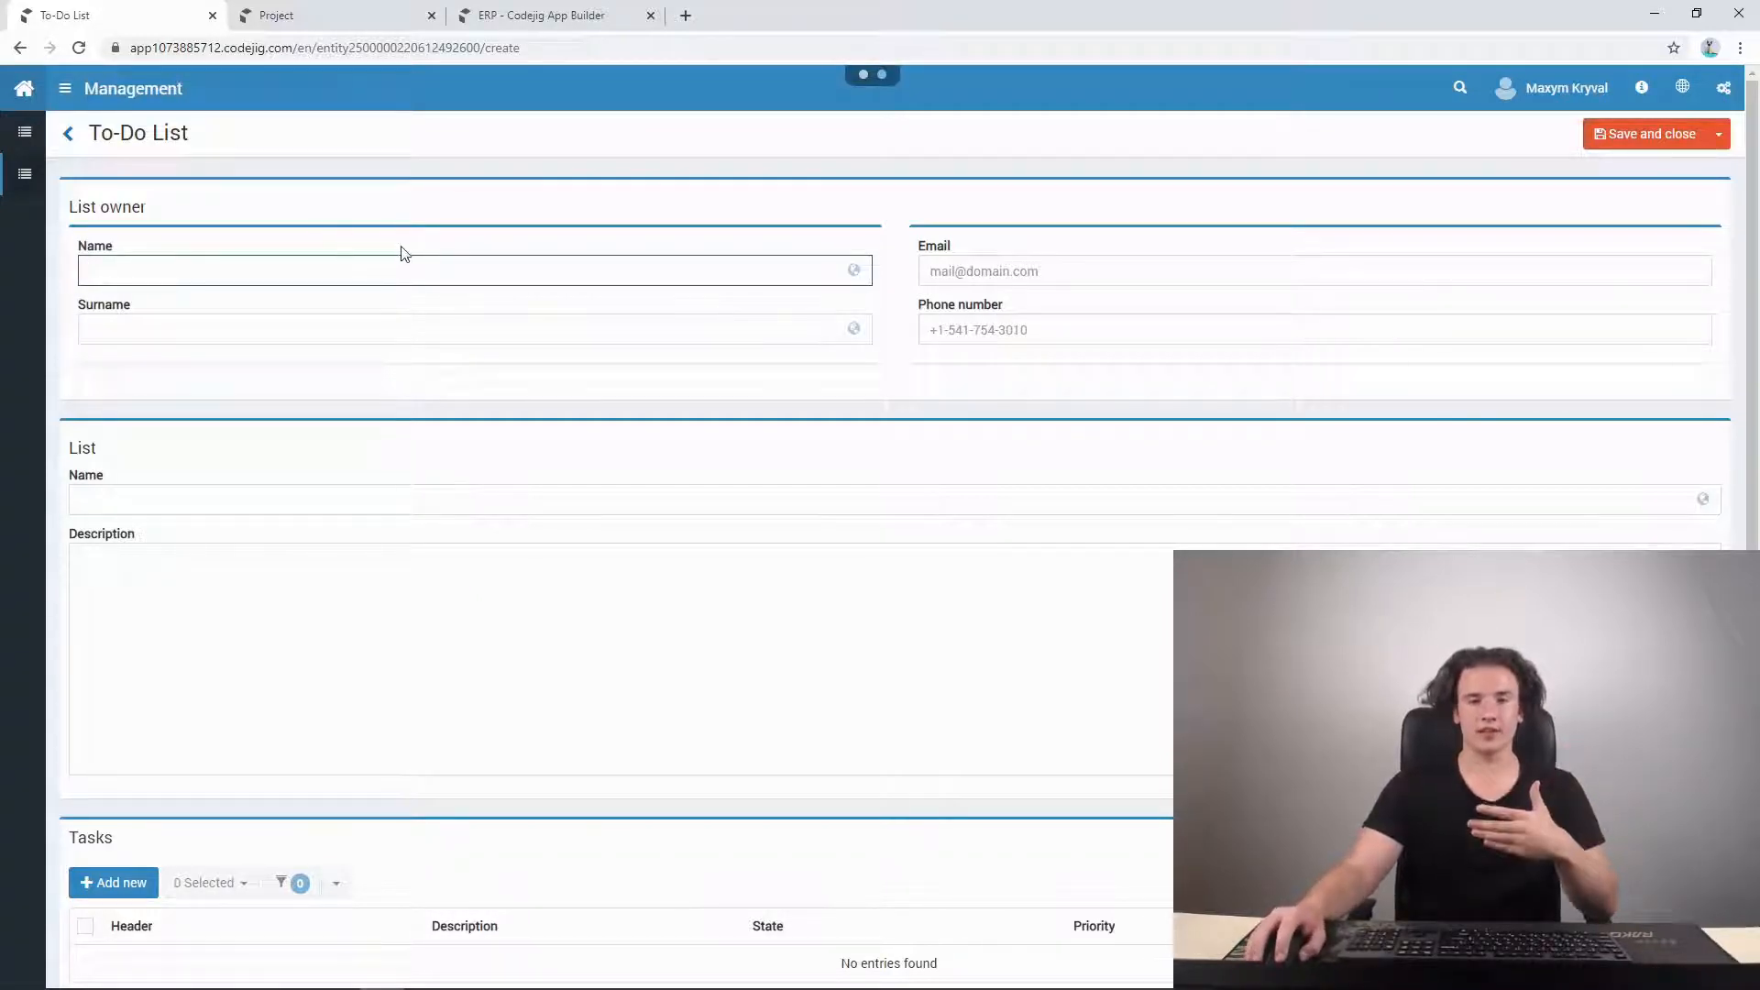
left_click(513, 13)
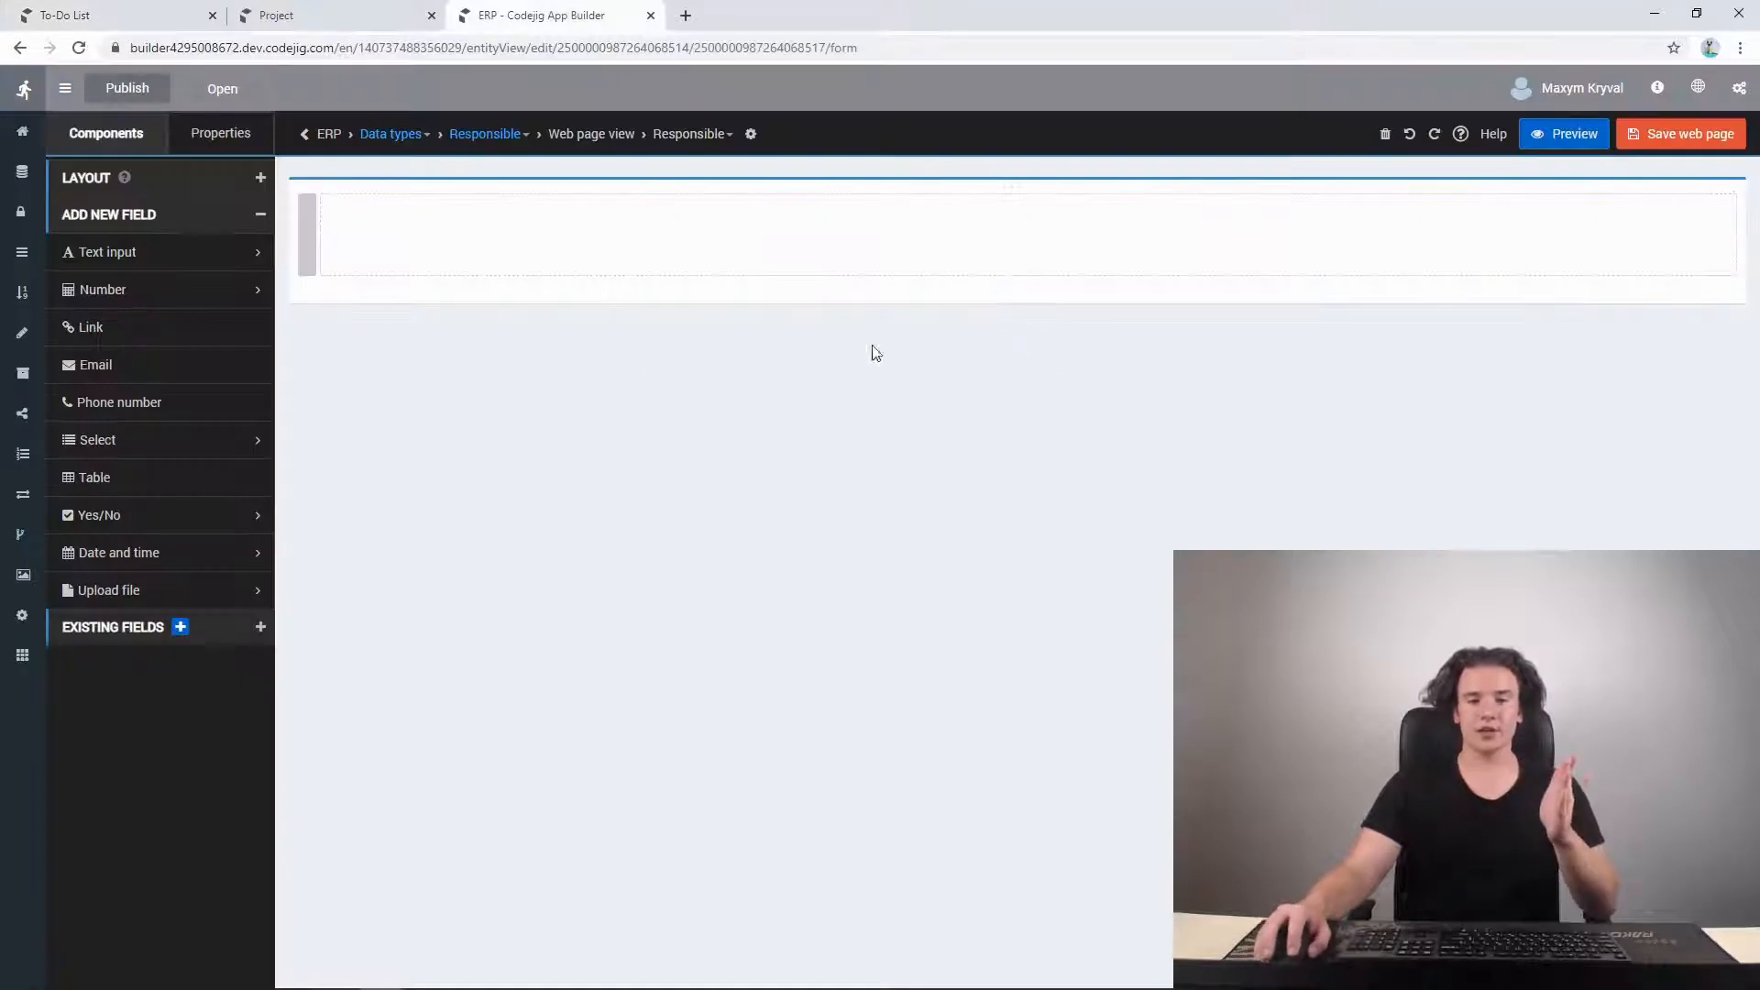
mouse_move(1620, 237)
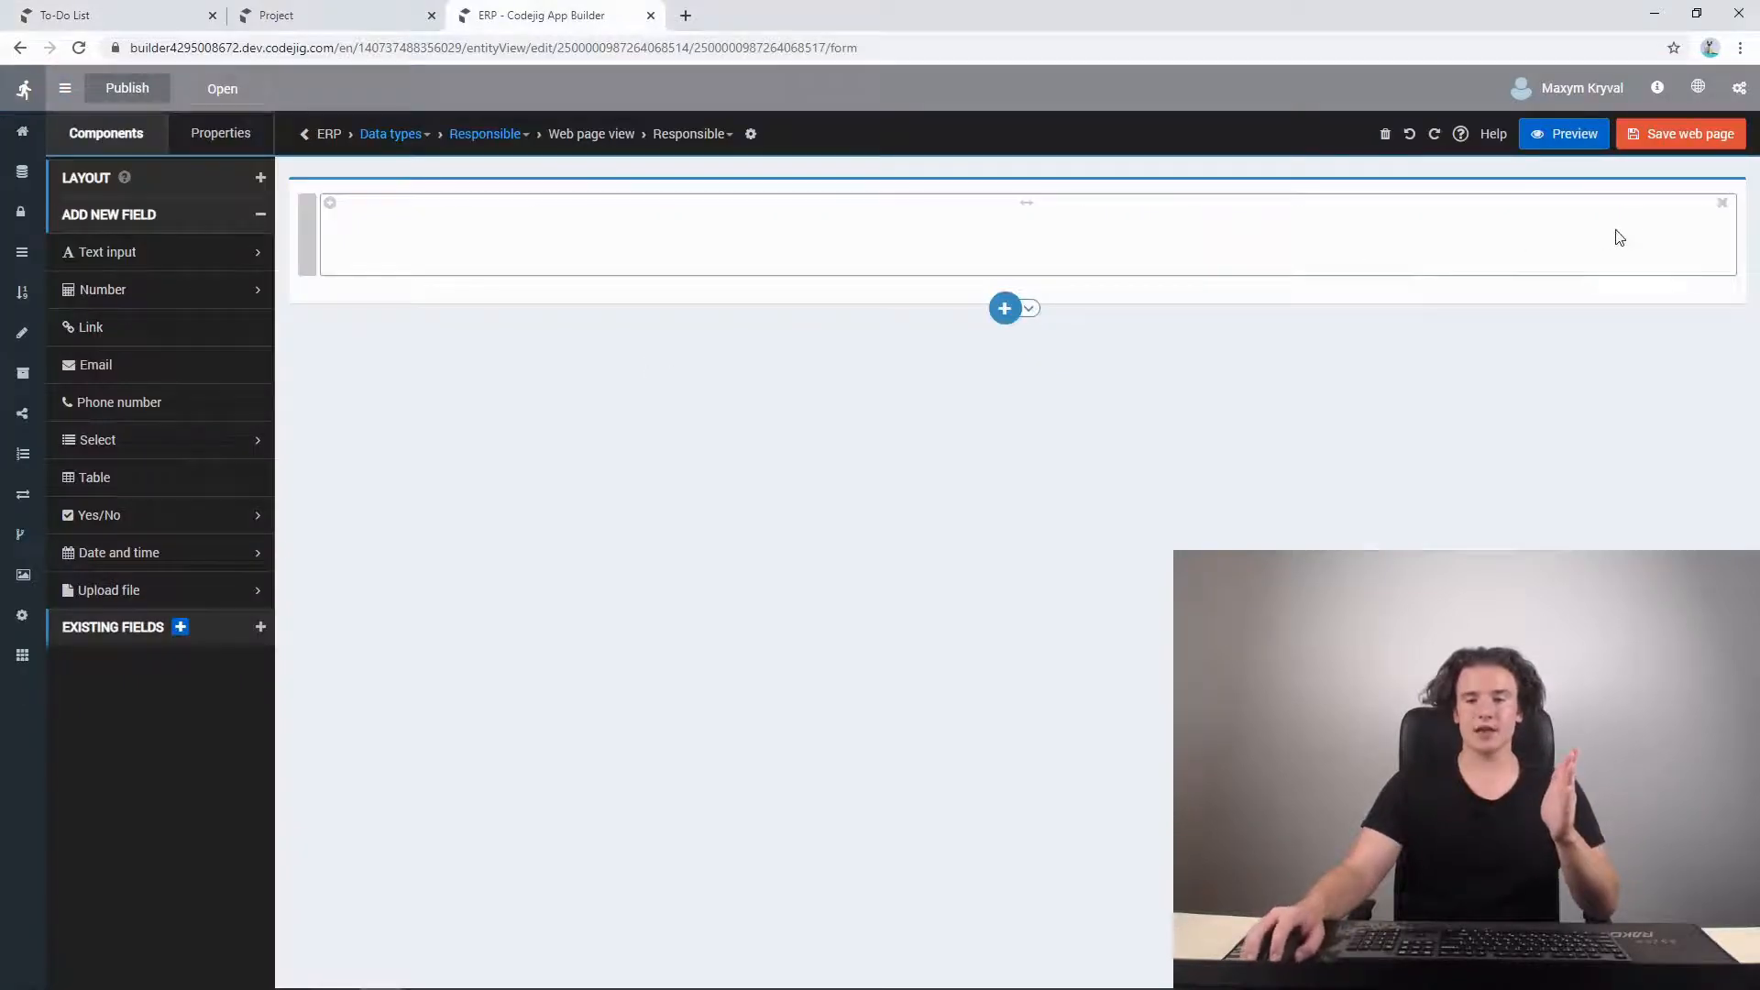
left_click(1724, 203)
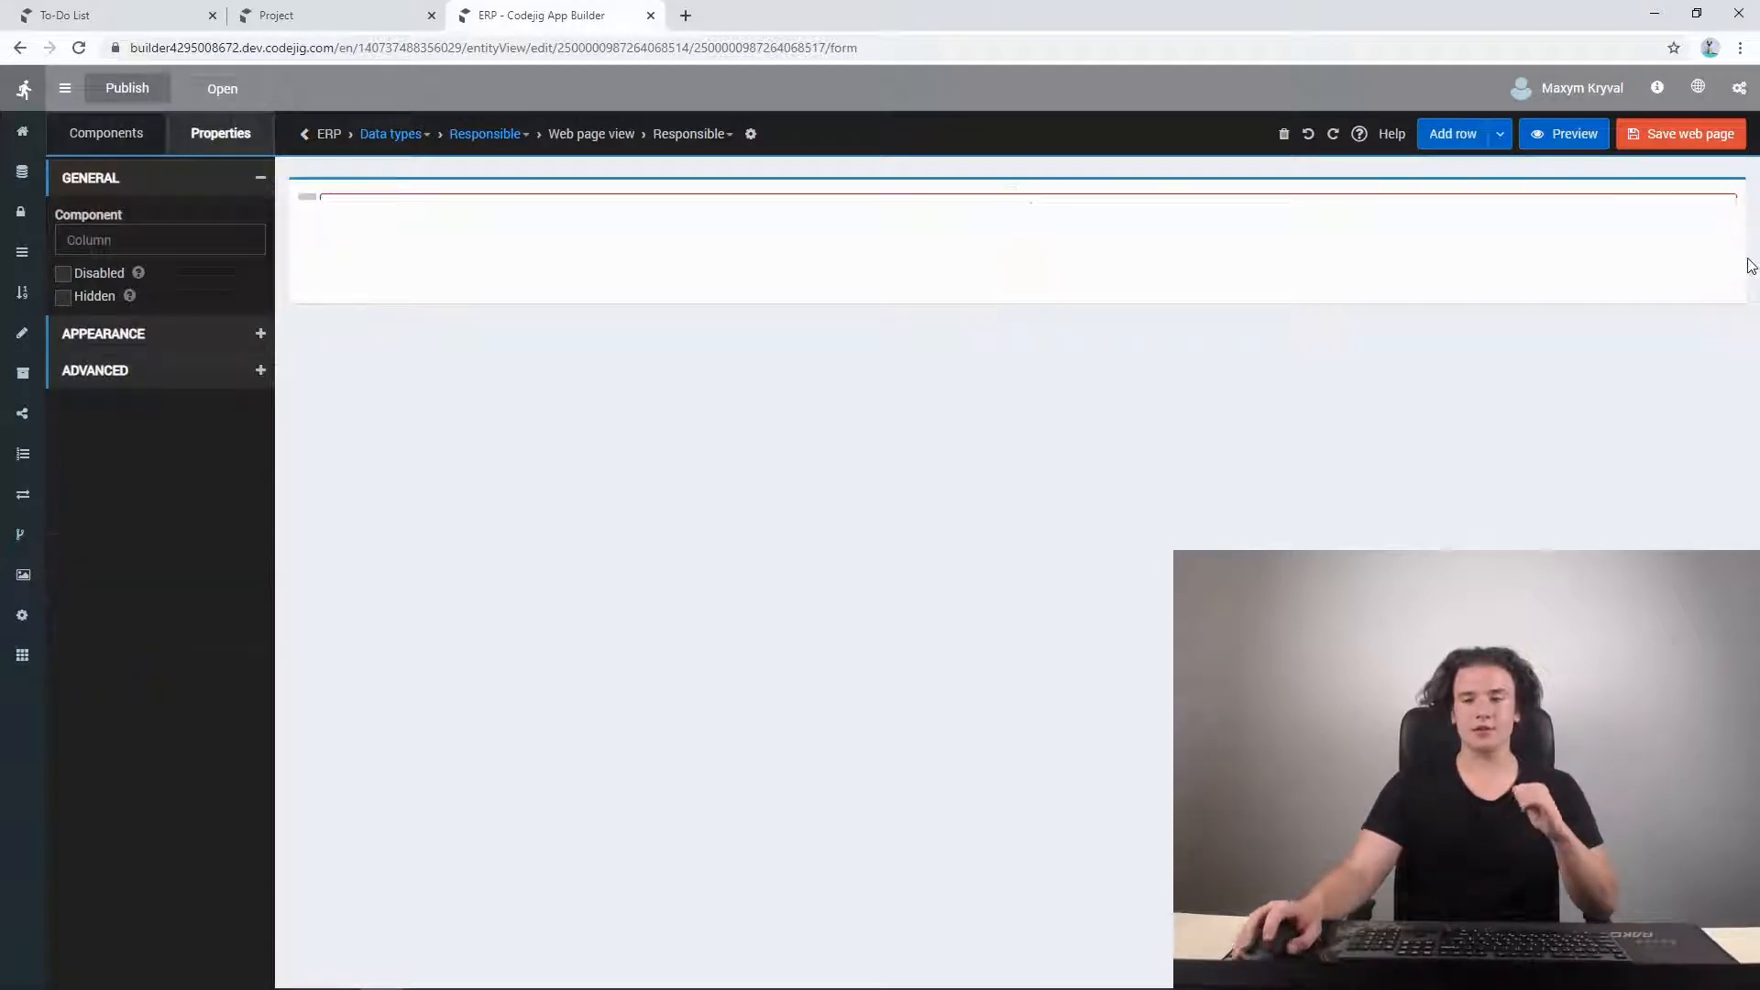
left_click(1008, 195)
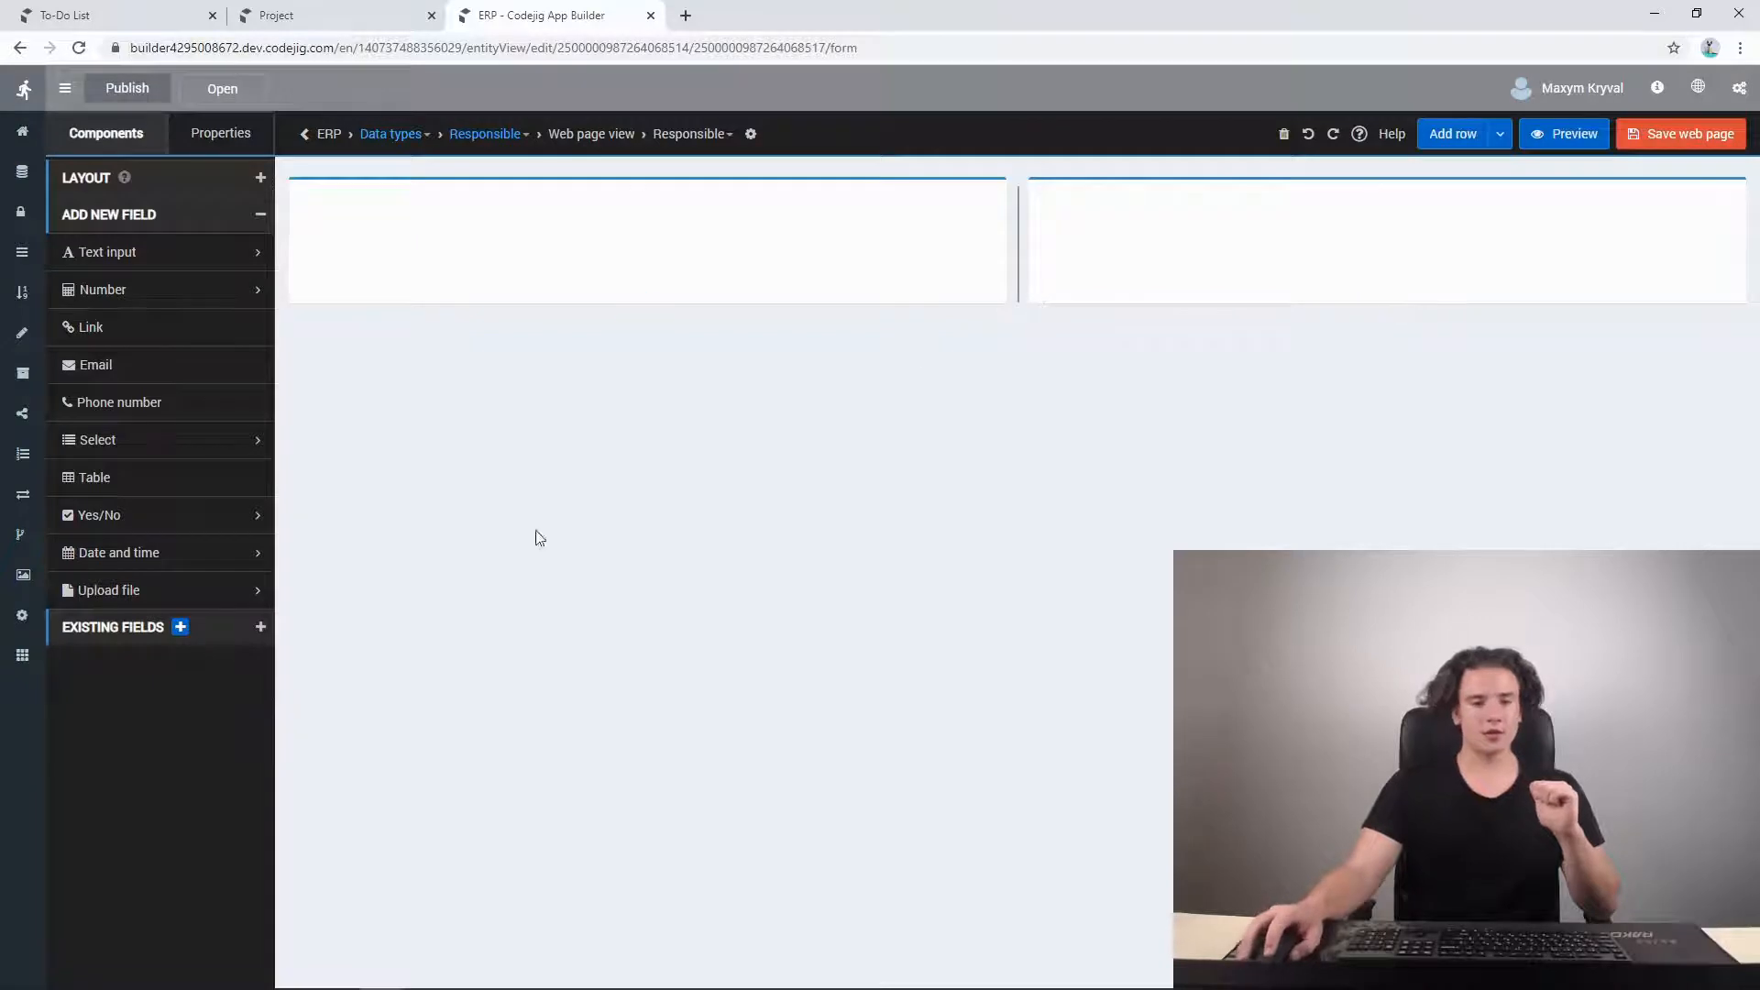
- Add two text input fields named Name and Surname to the left panel of the Responsible web page
left_click_drag(119, 258, 437, 240)
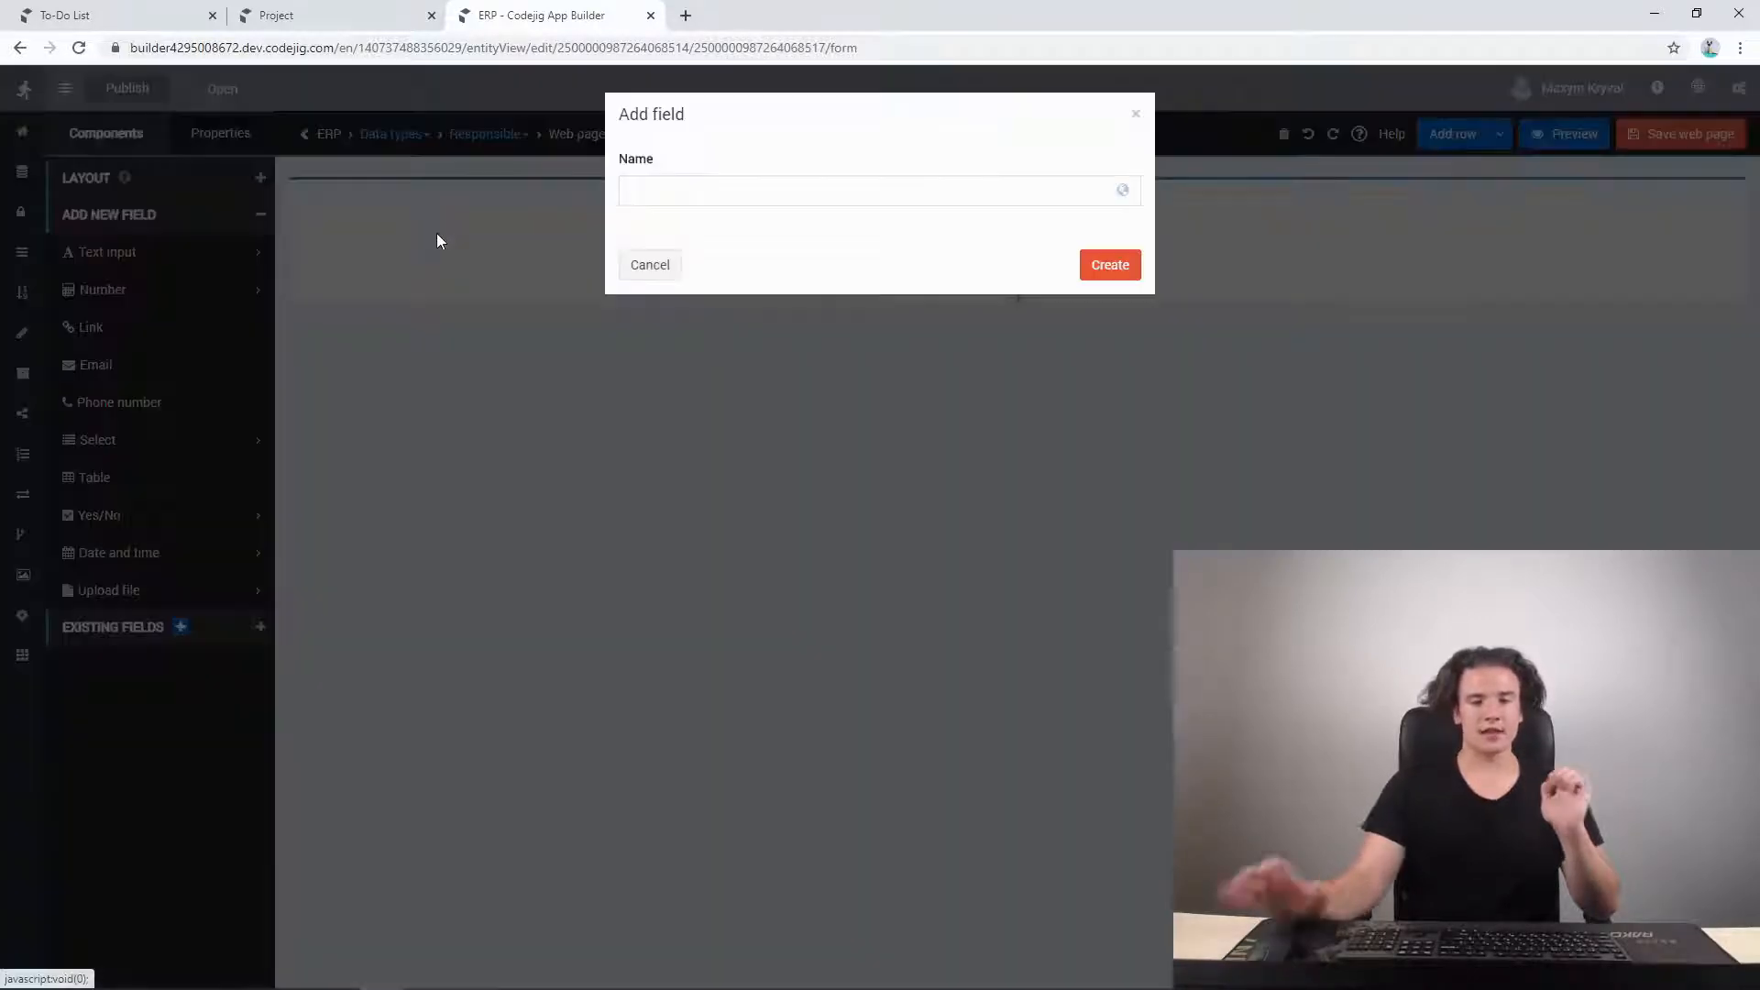
type("Name")
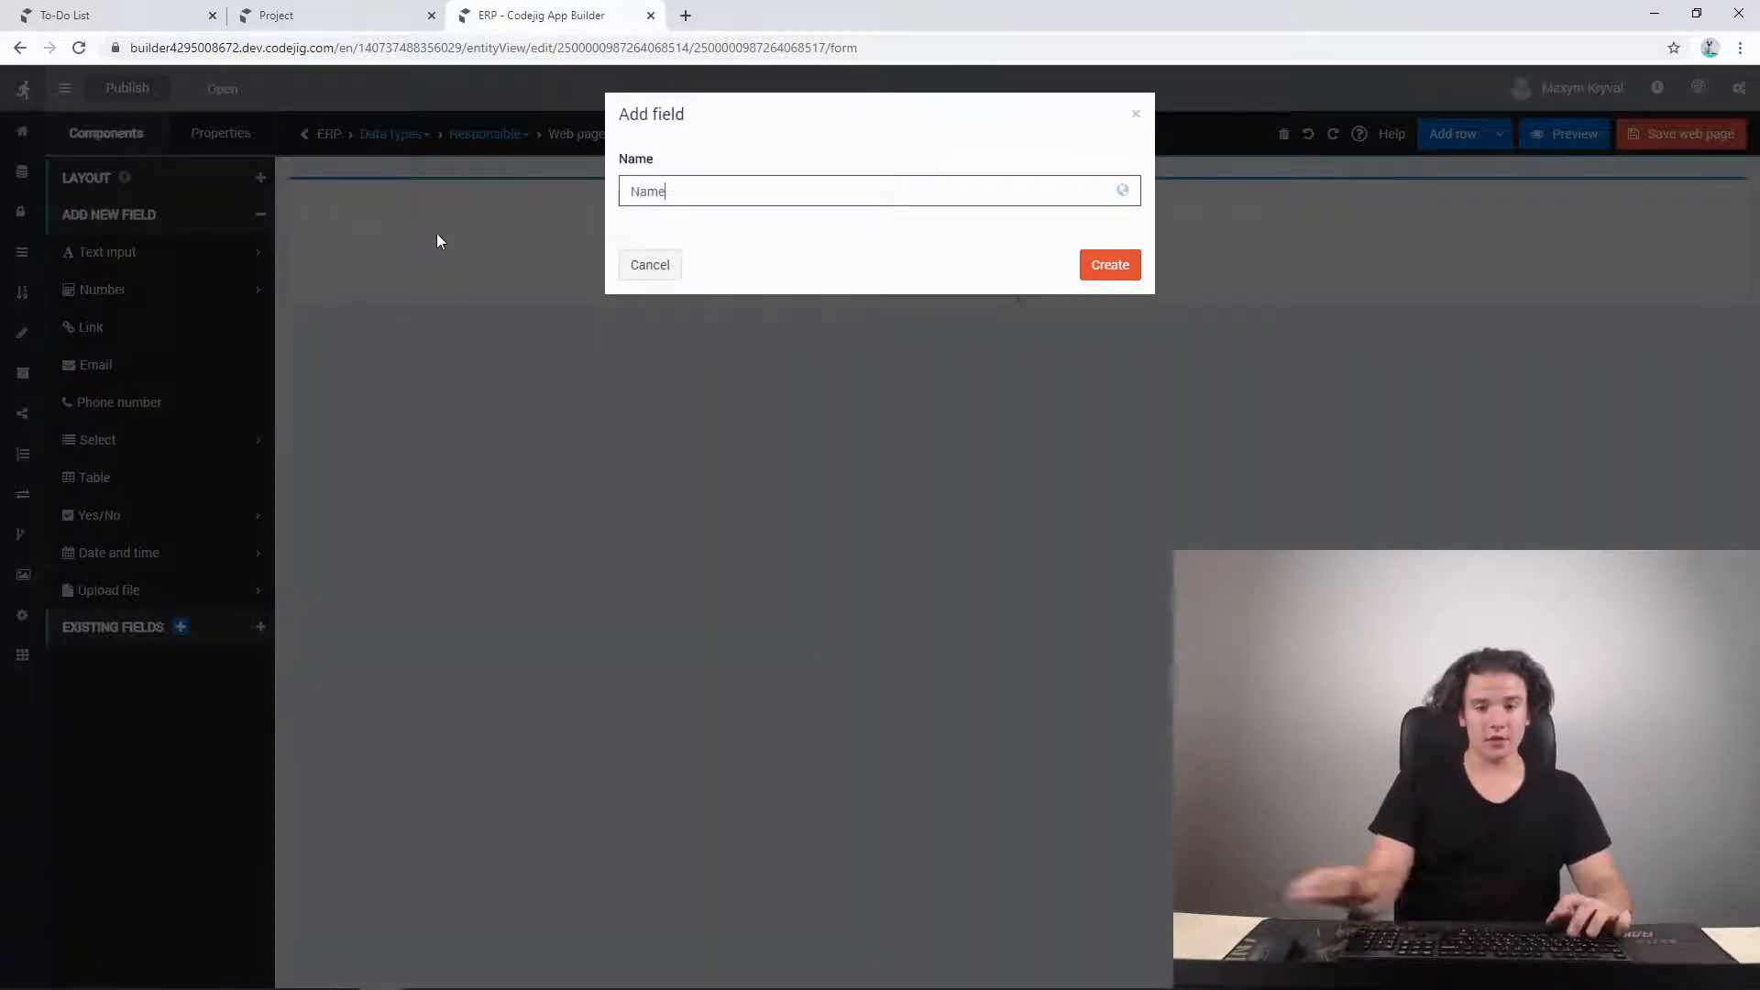
left_click(1135, 263)
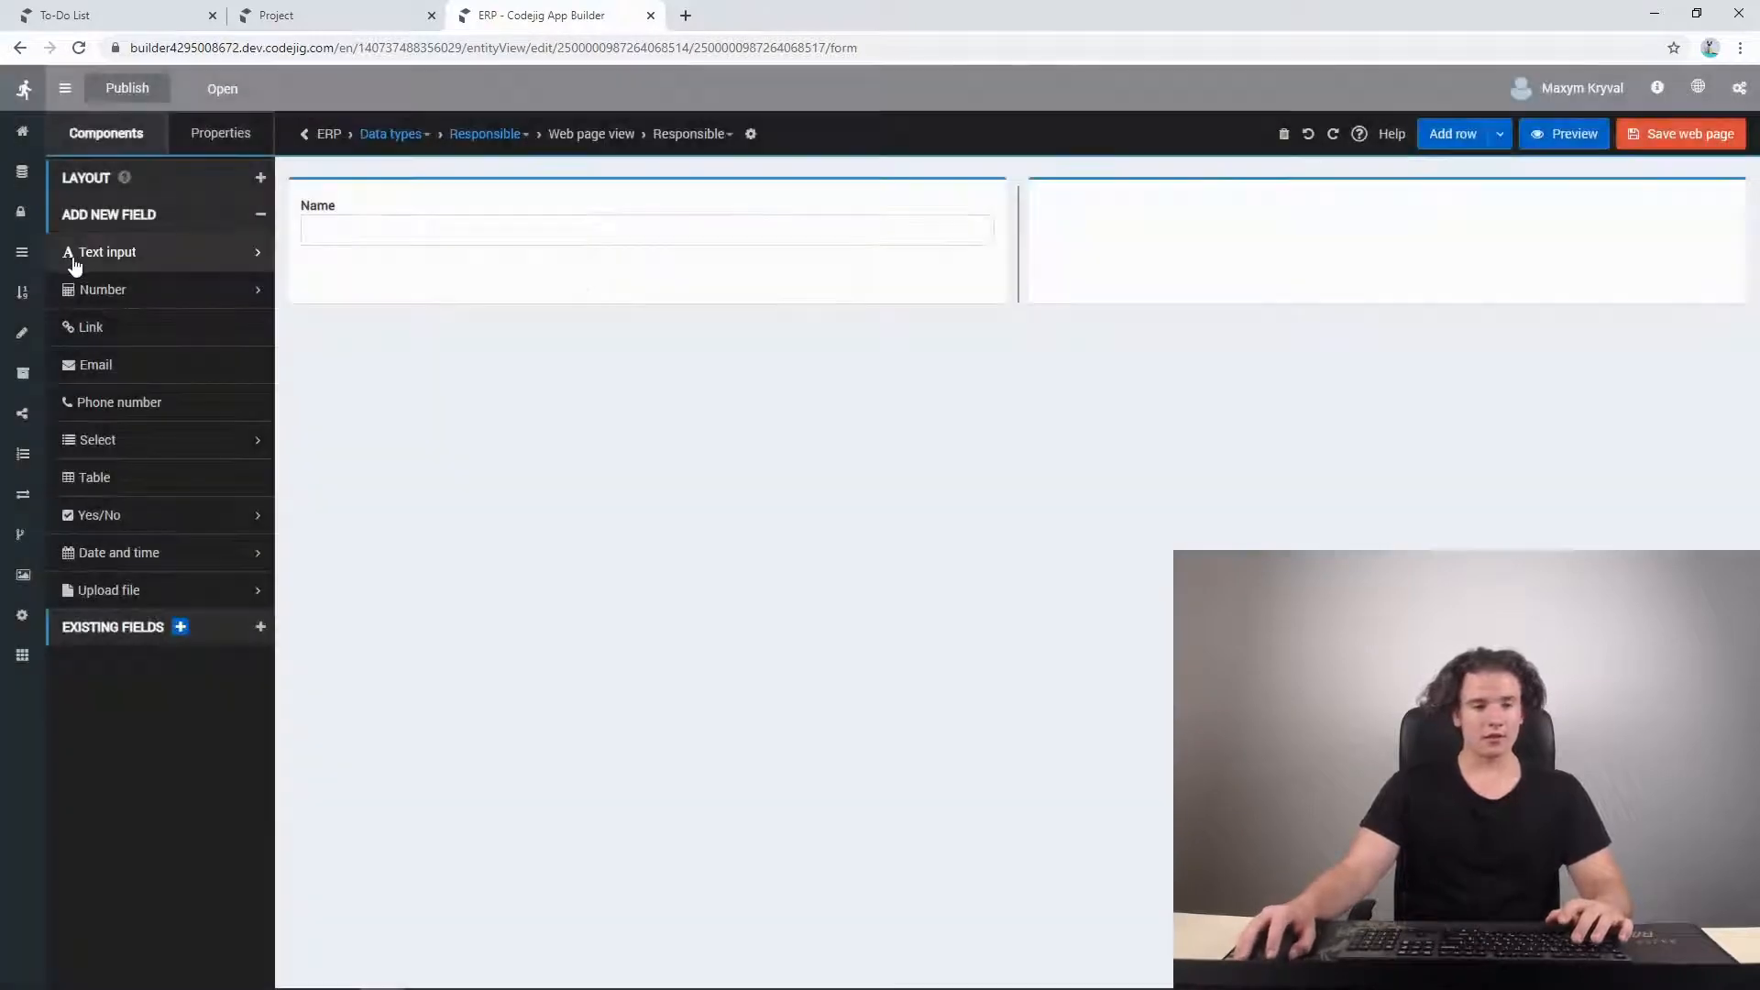
left_click_drag(138, 267, 349, 292)
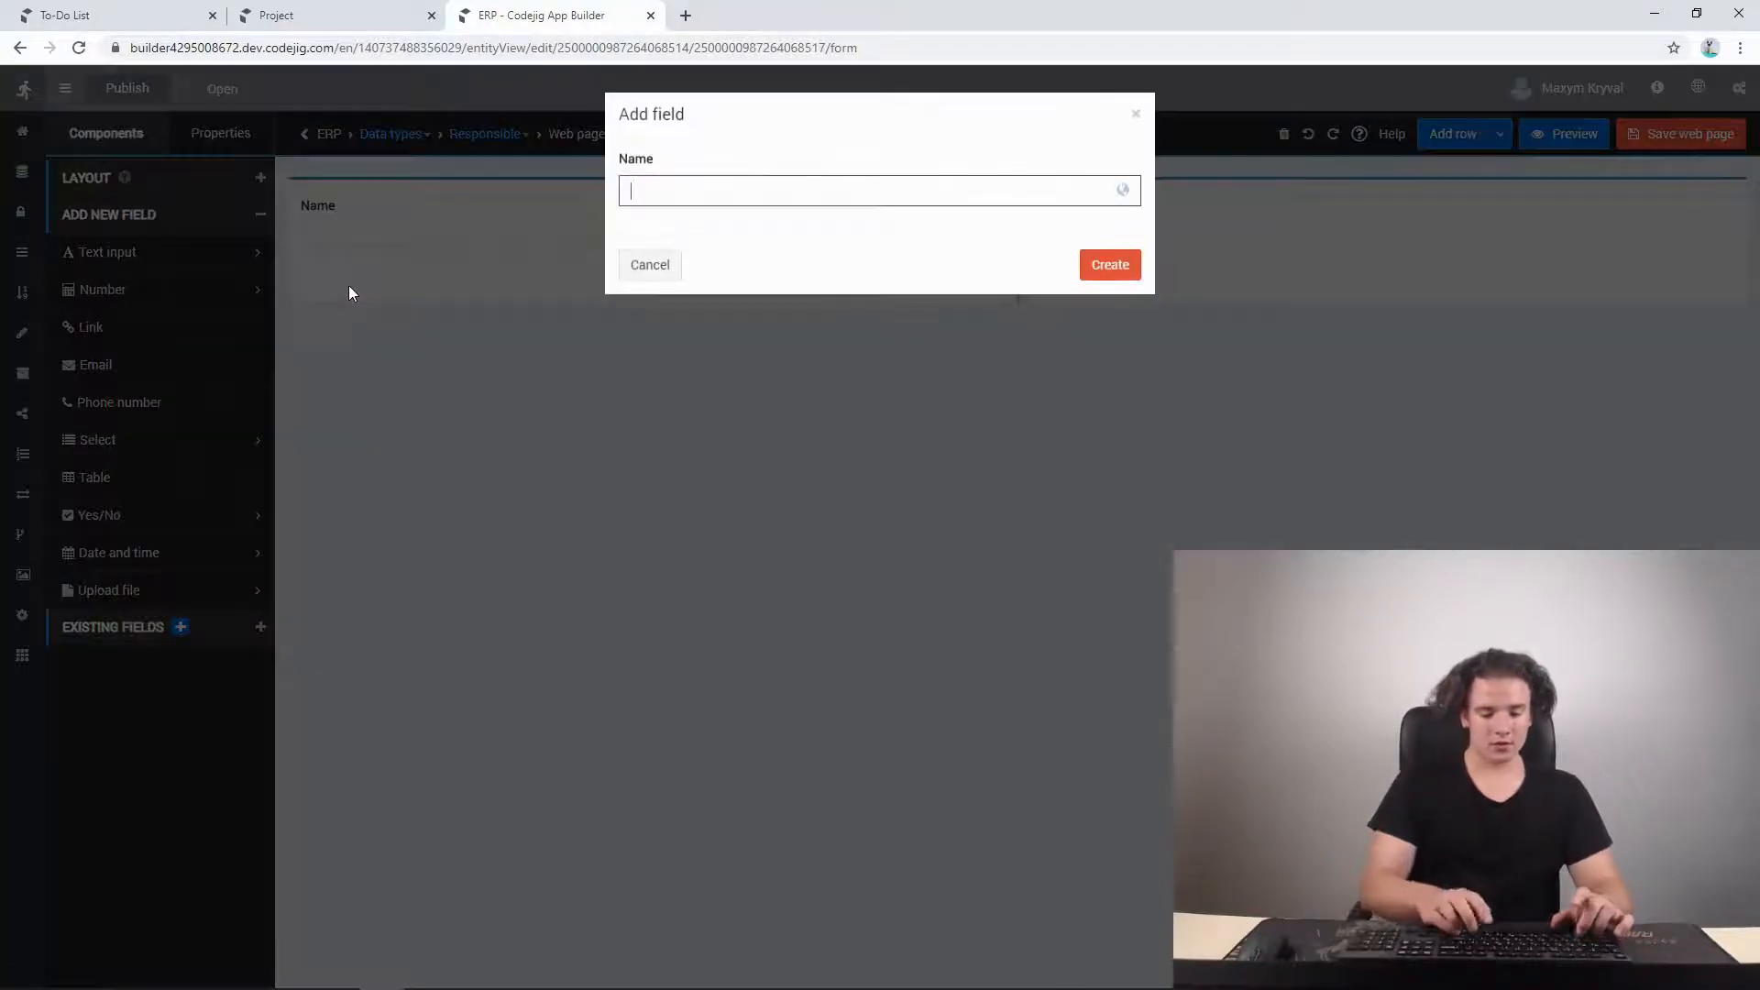
type("Surname")
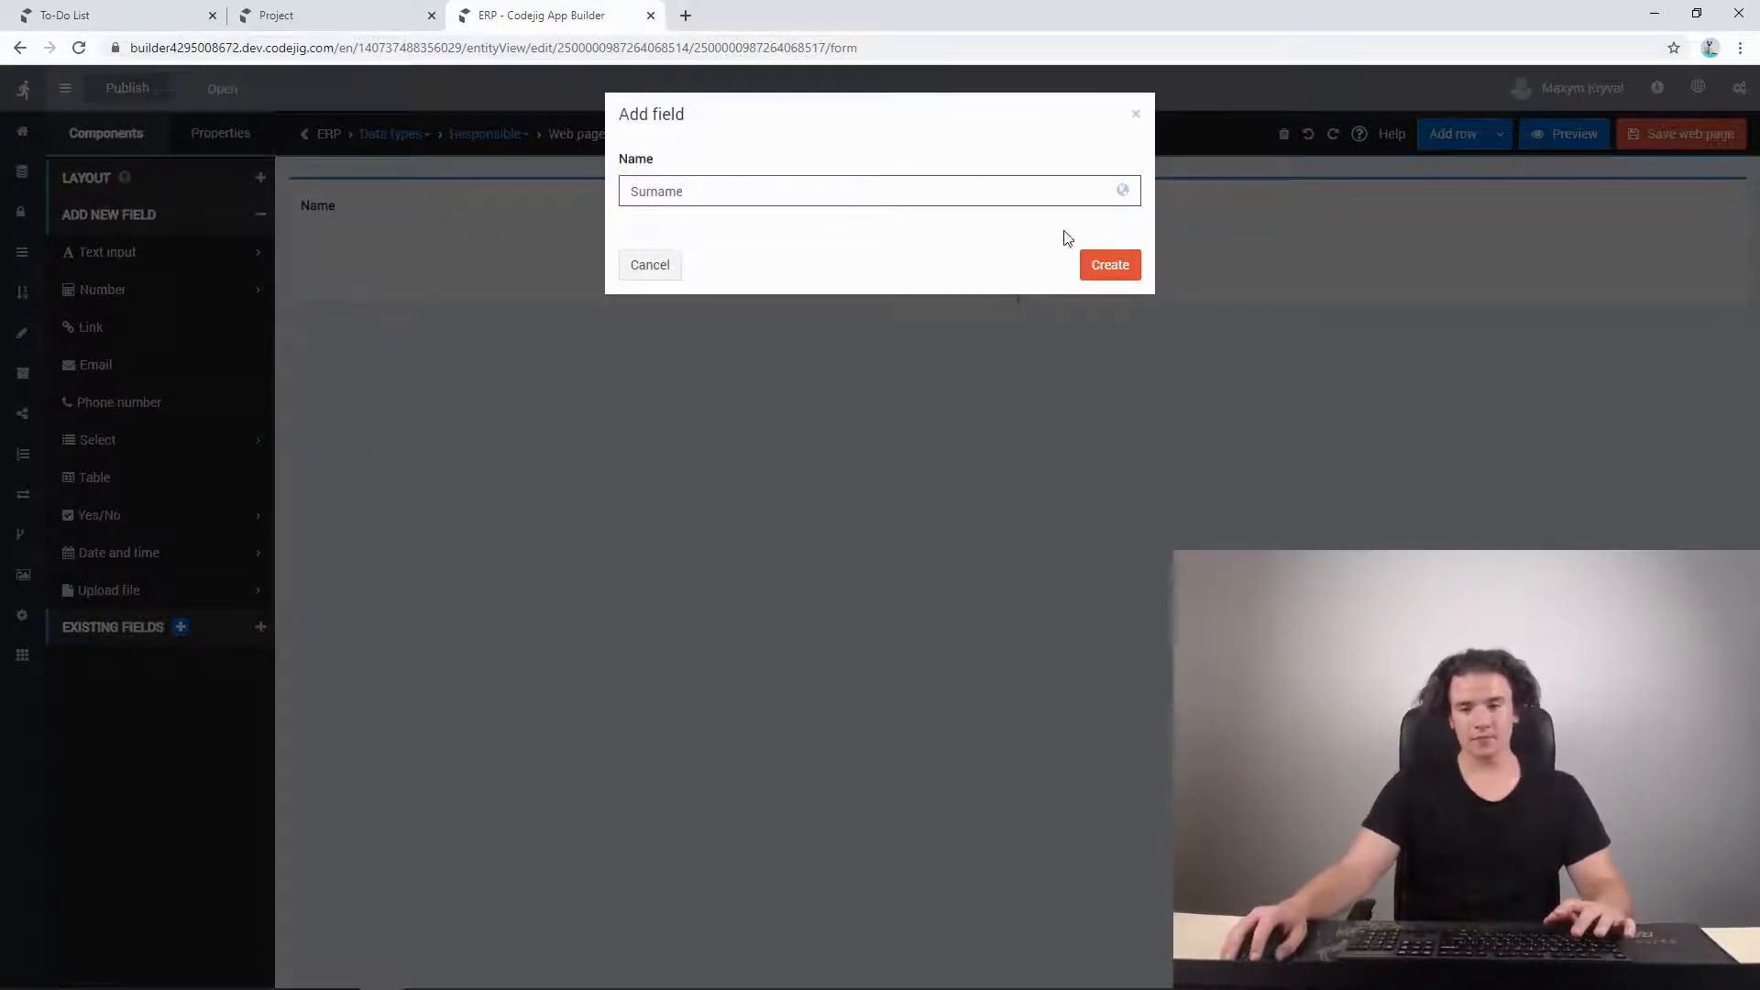
left_click(1110, 265)
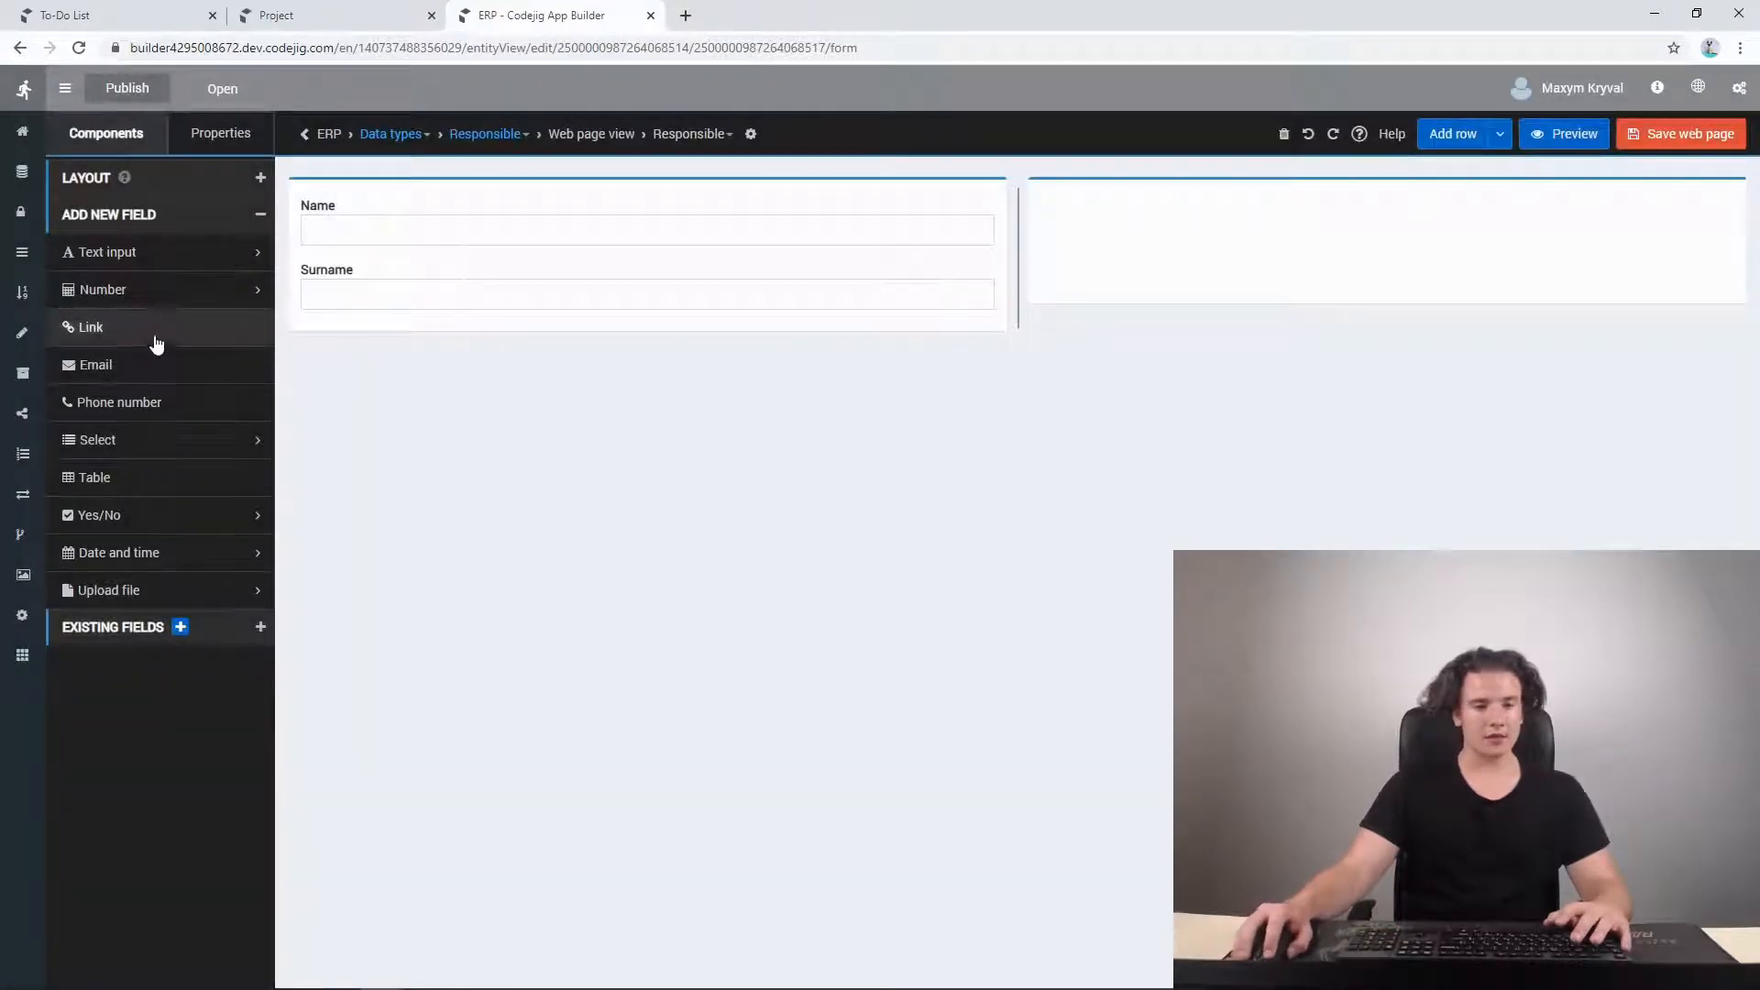
- Add an email field named Email to the right panel of the Responsible web page
left_click_drag(109, 378, 1174, 233)
type("Email")
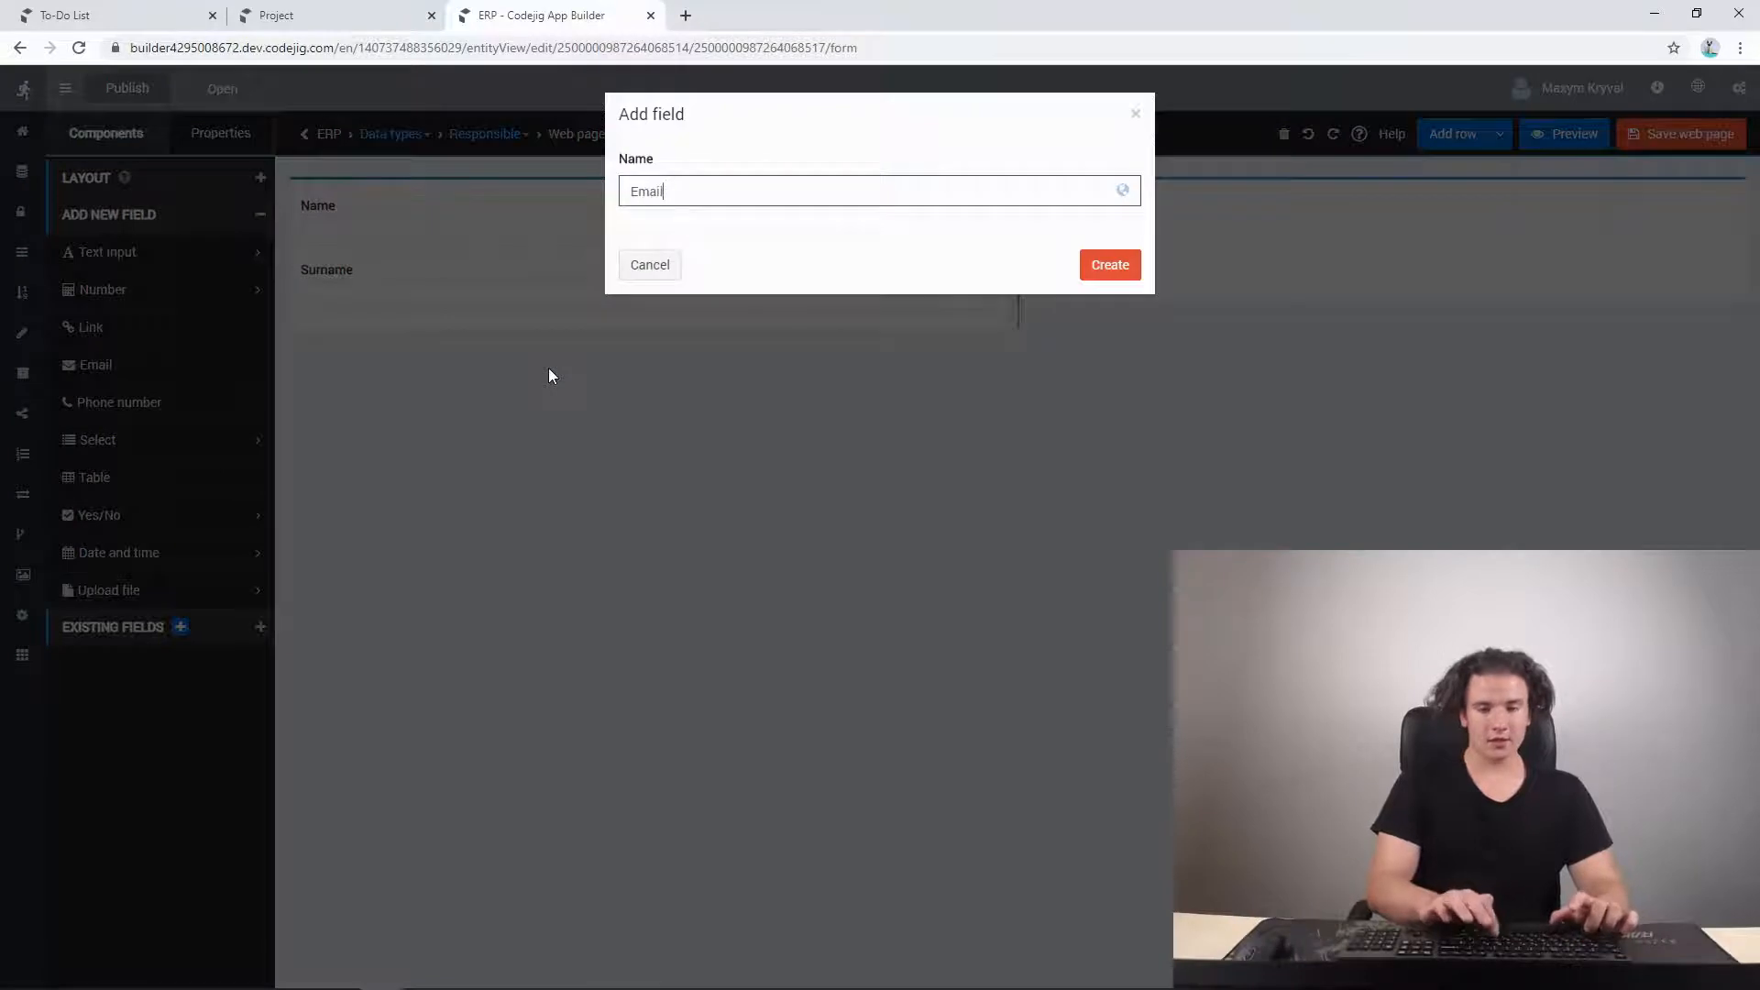
left_click(1103, 265)
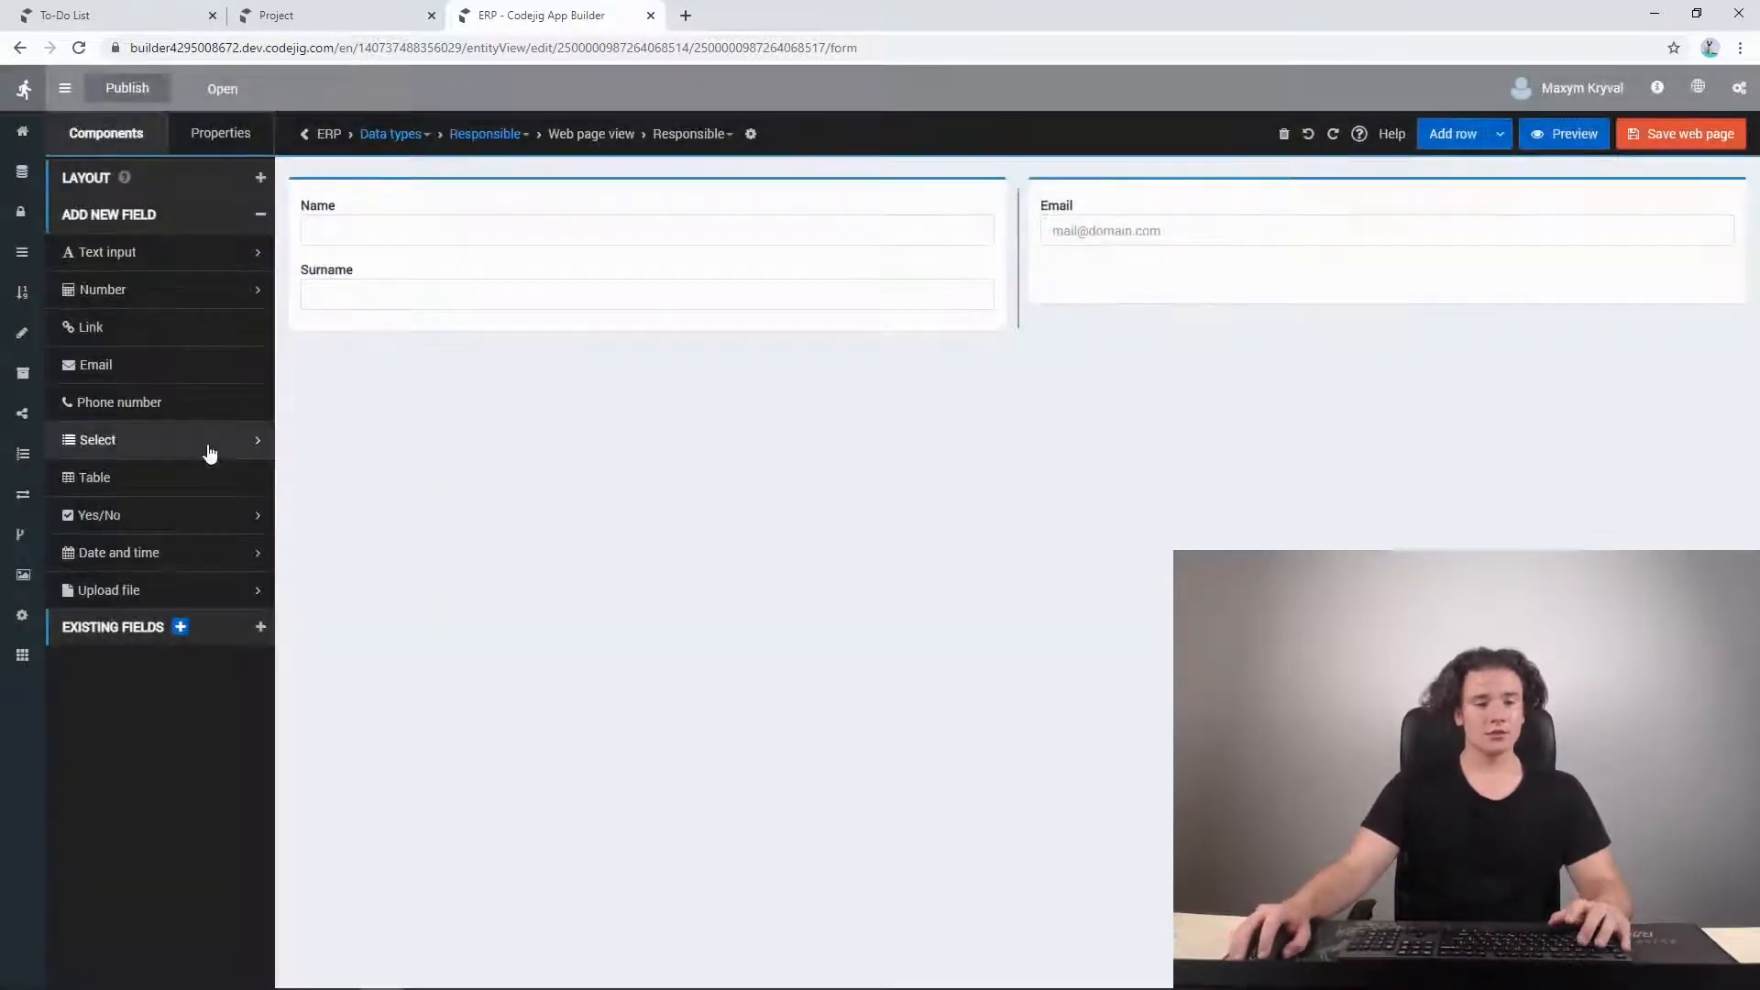
- Add a phone number field named Phone number below the Email field in the right panel
left_click_drag(107, 414, 1080, 283)
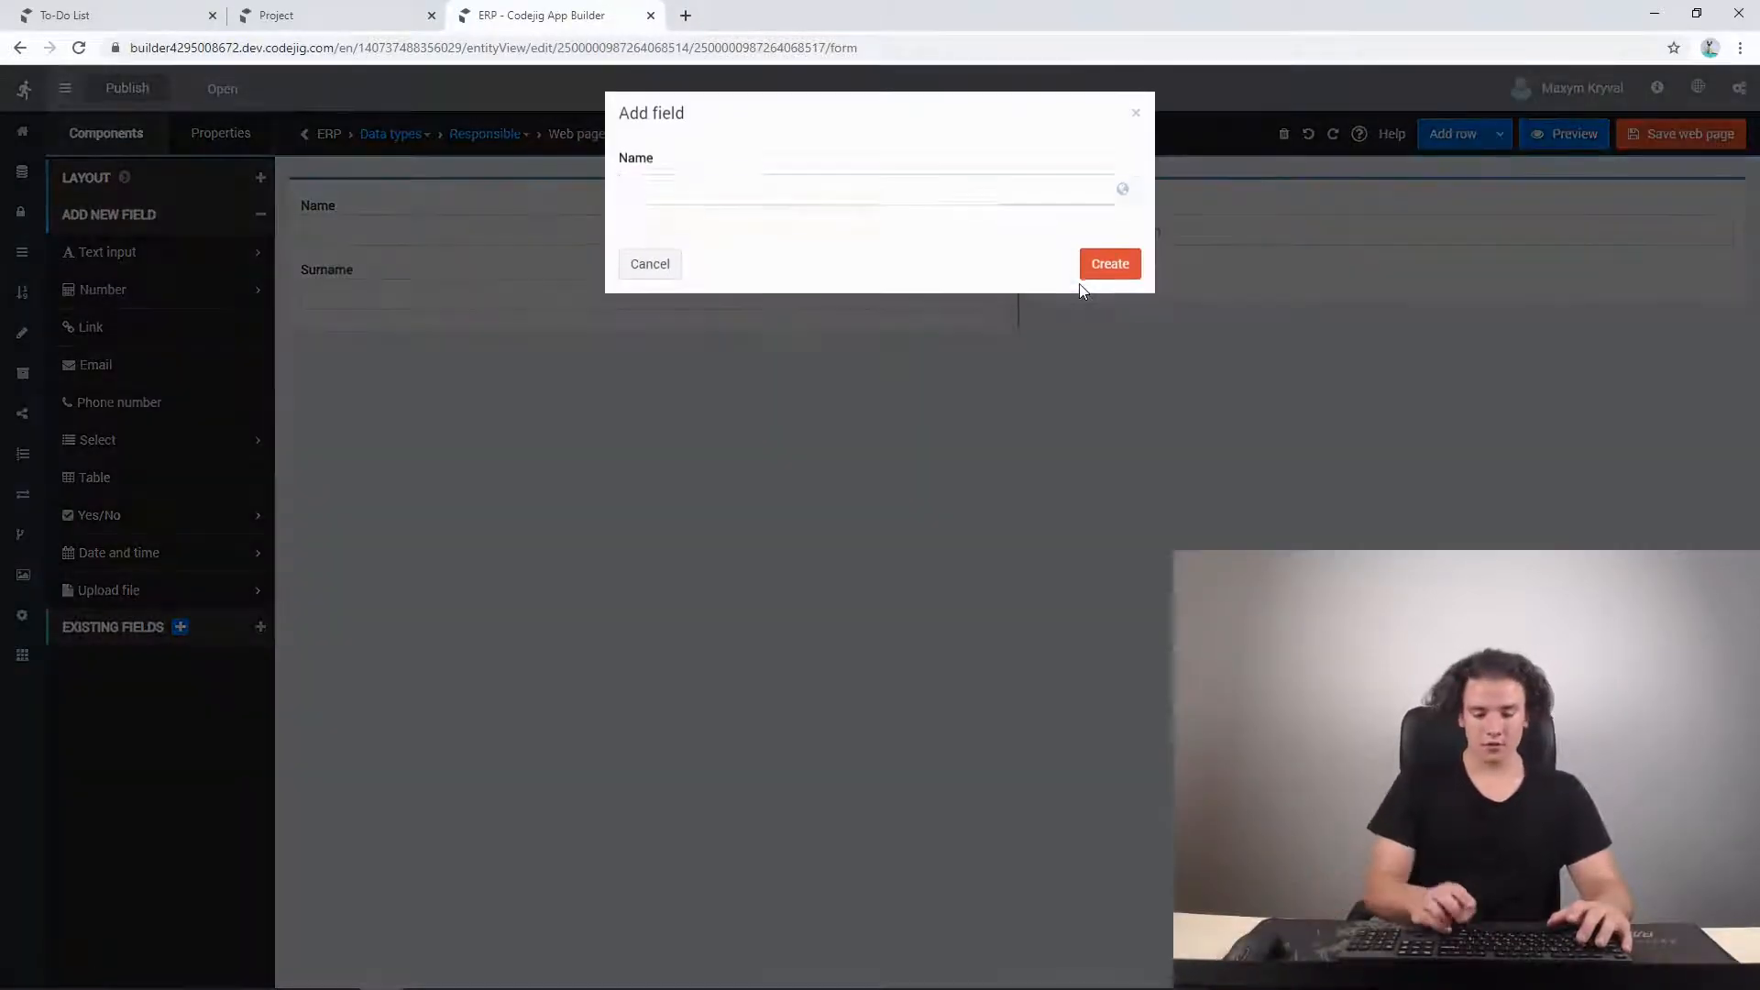
type("Phio")
type("ne n")
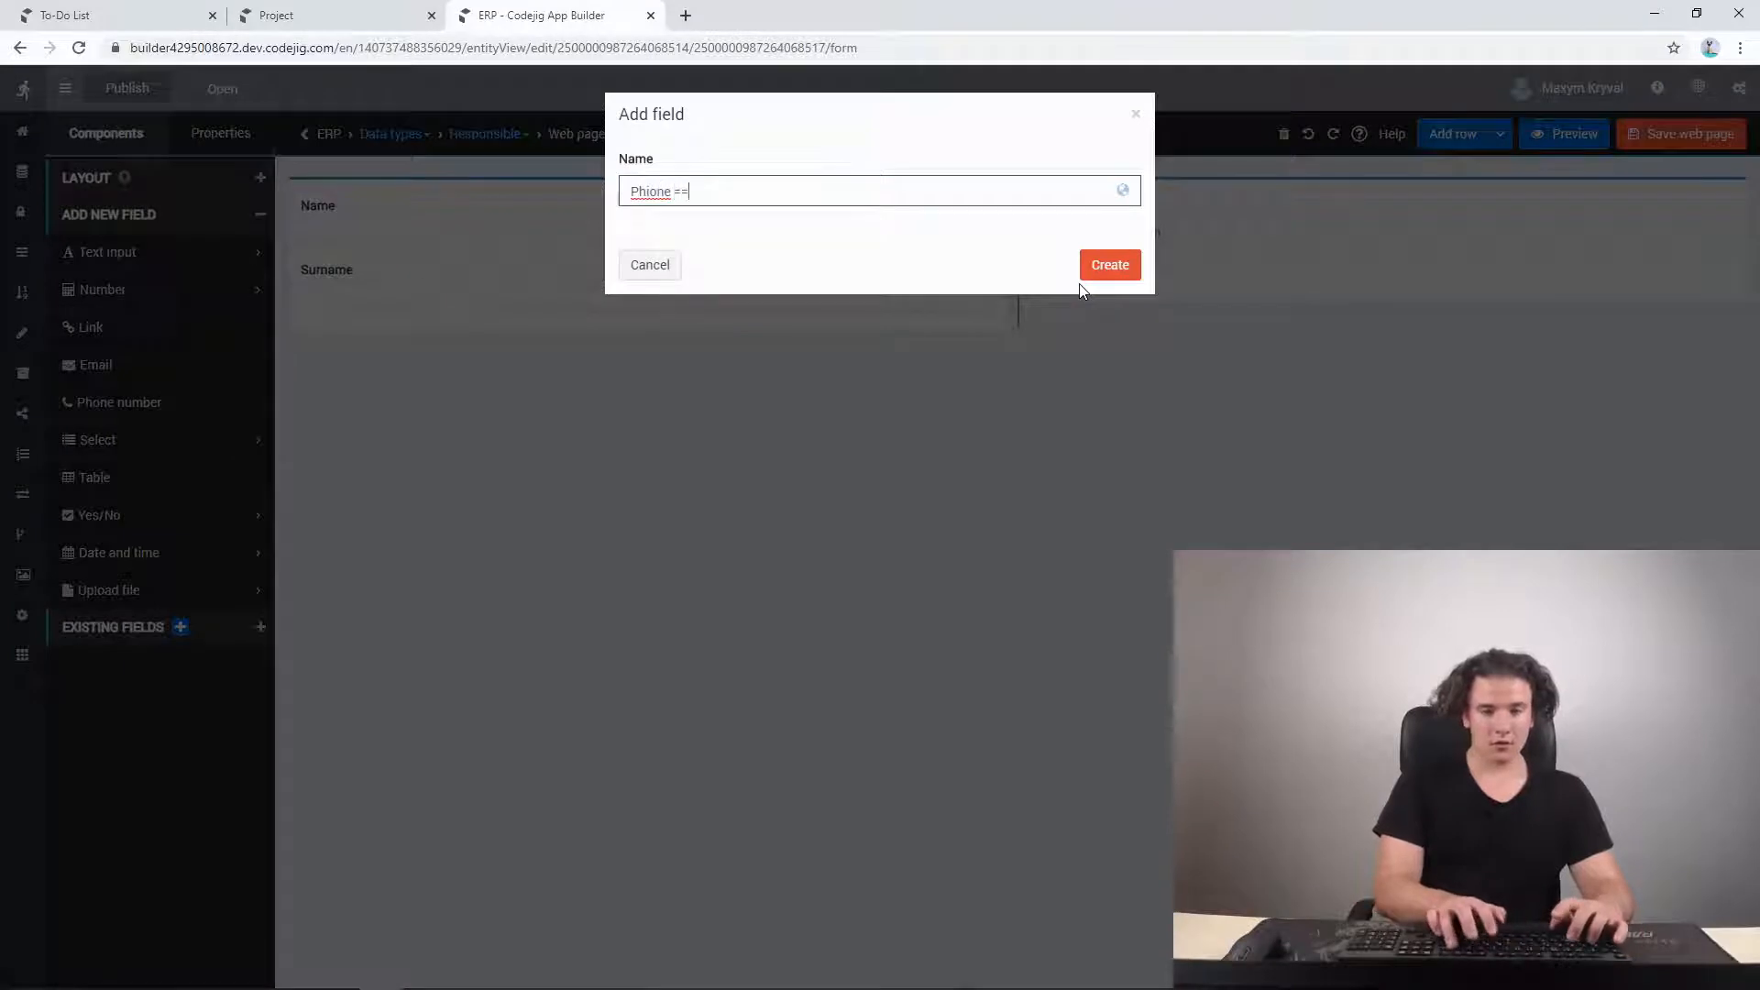
key("BackSpace")
key("BackSpace")
key("BackSpace")
key("BackSpace")
key("BackSpace")
key("BackSpace")
type("one ")
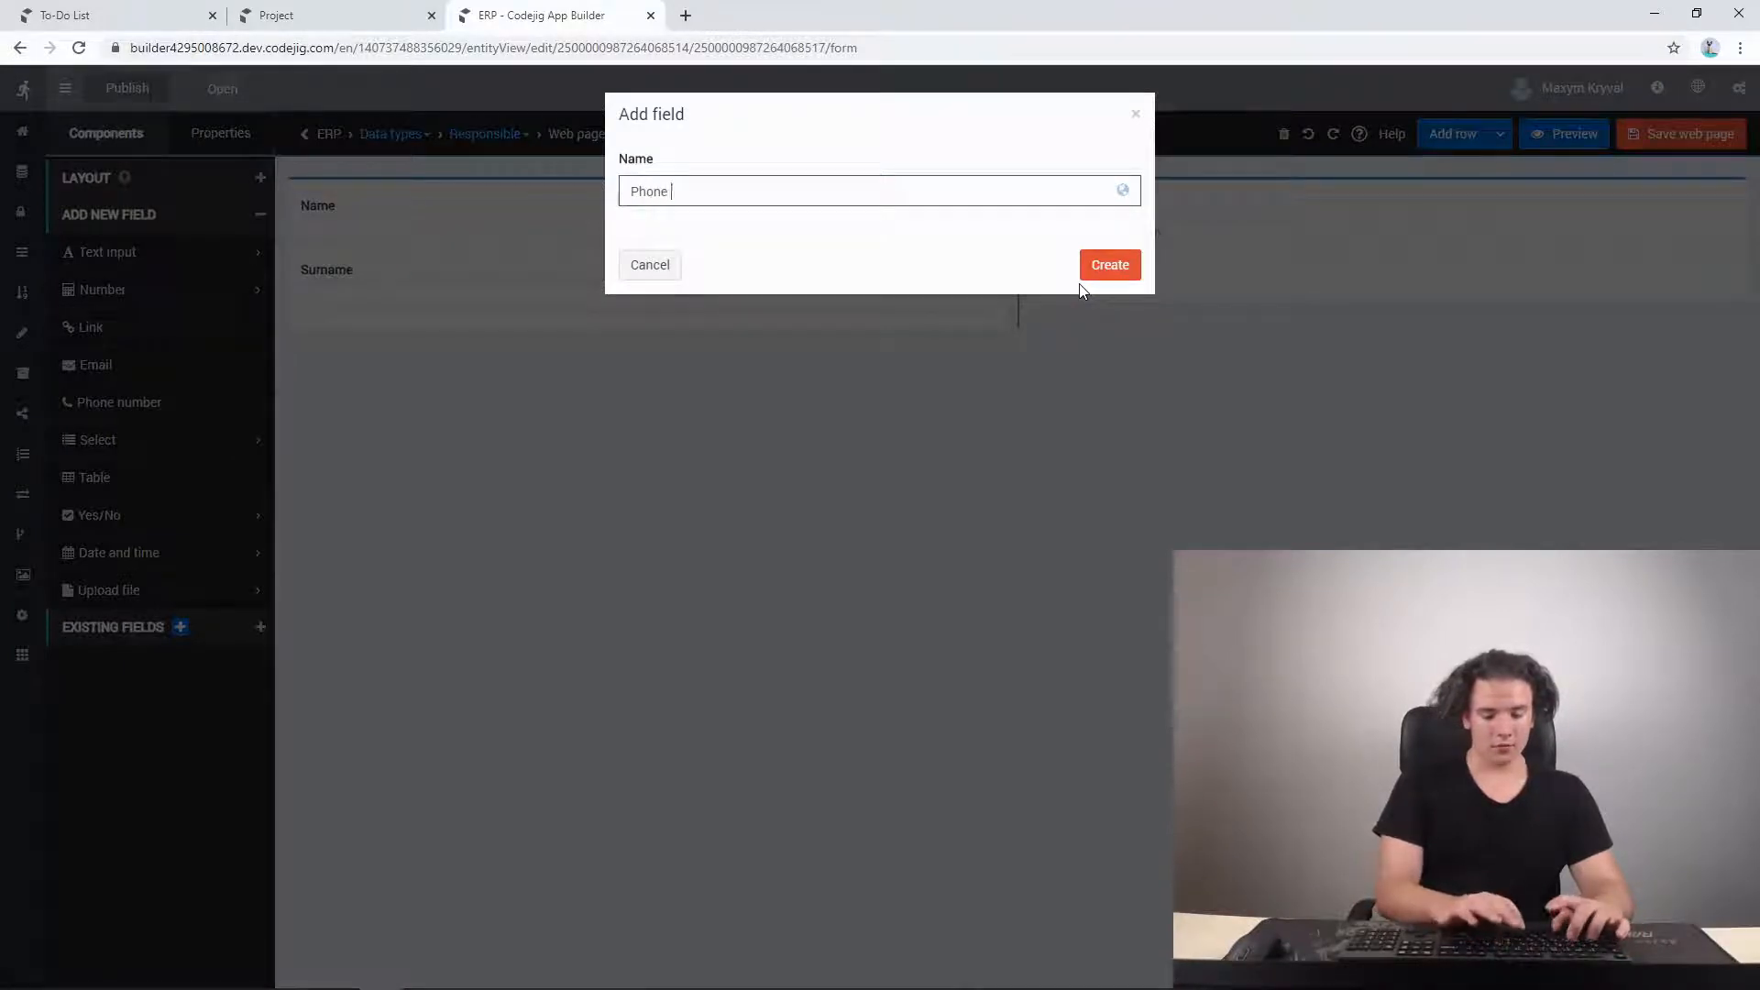
type("number")
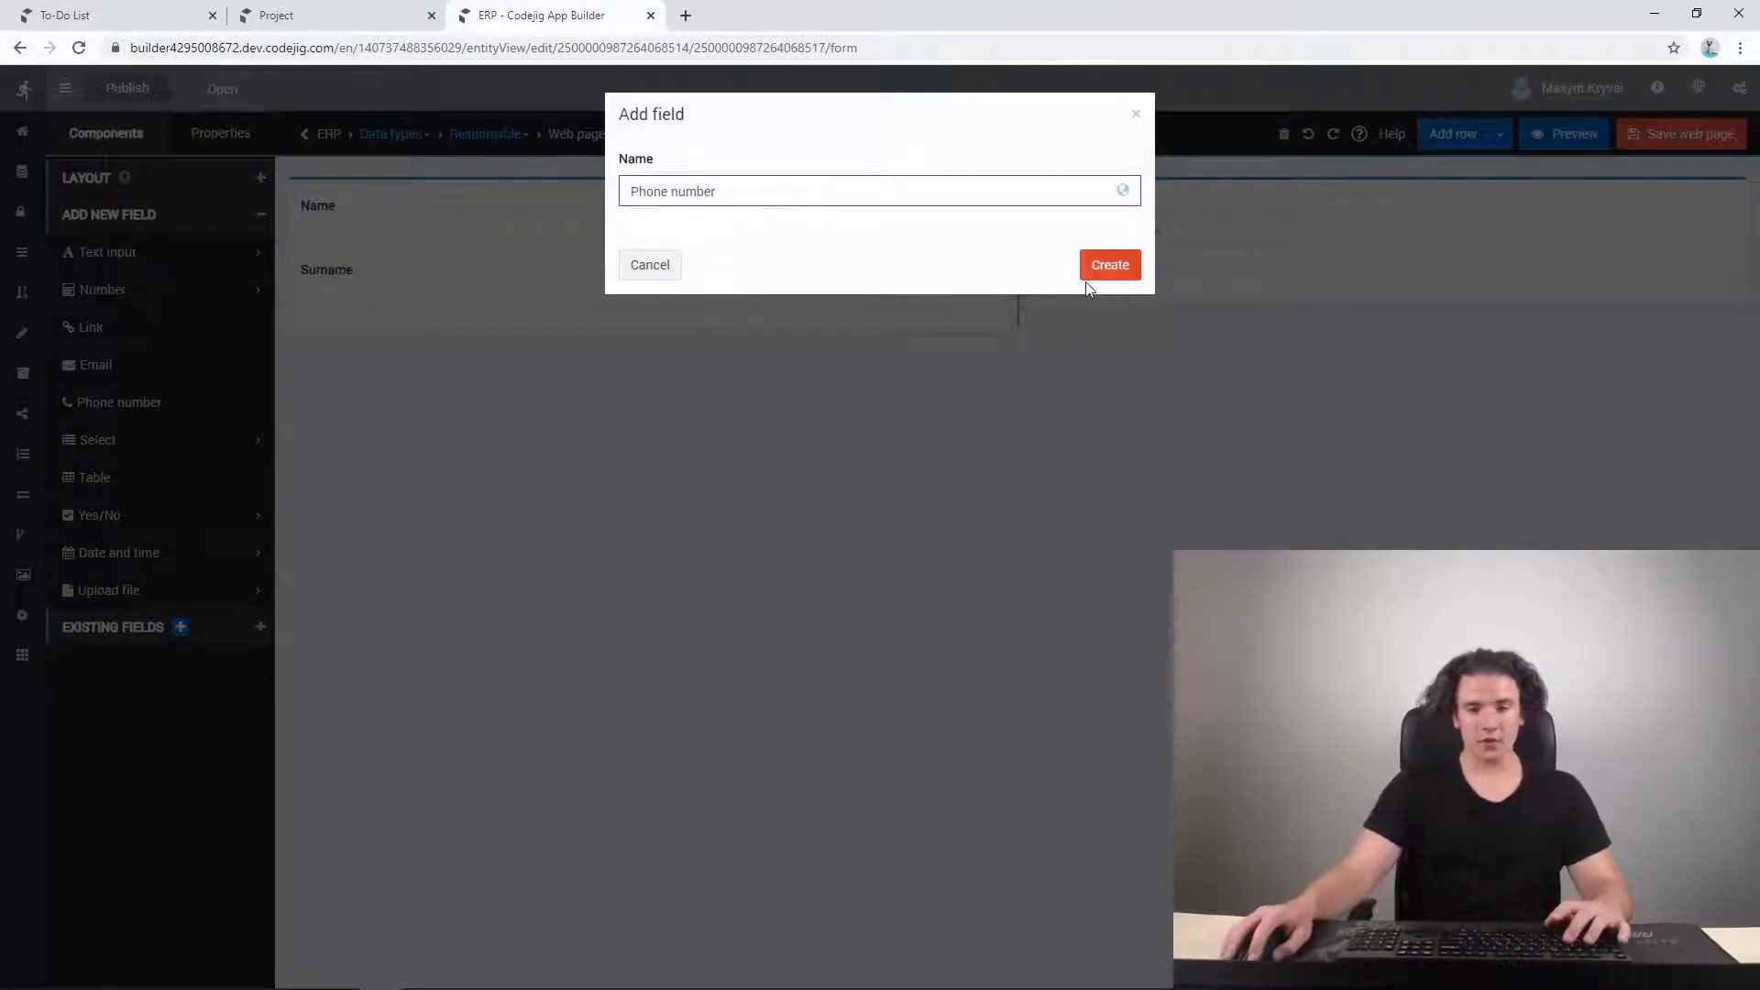
left_click(1104, 268)
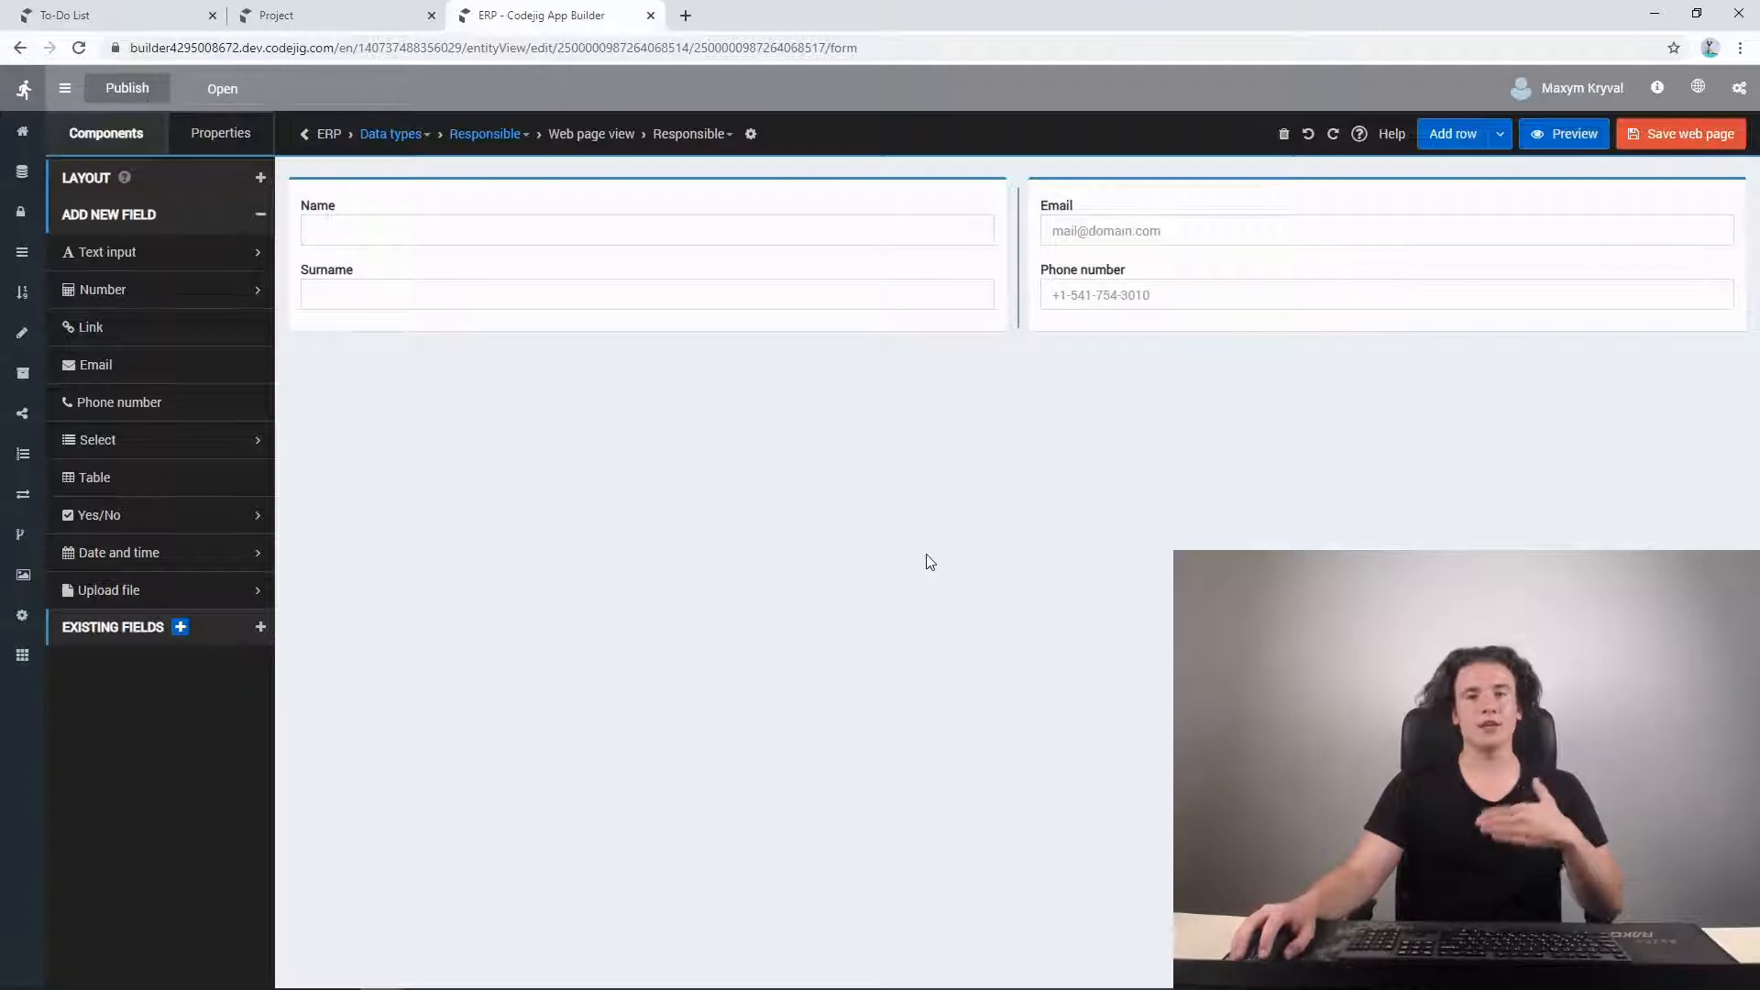
- Save the Responsible web page and open the Project web page's layout for editing
mouse_move(903, 330)
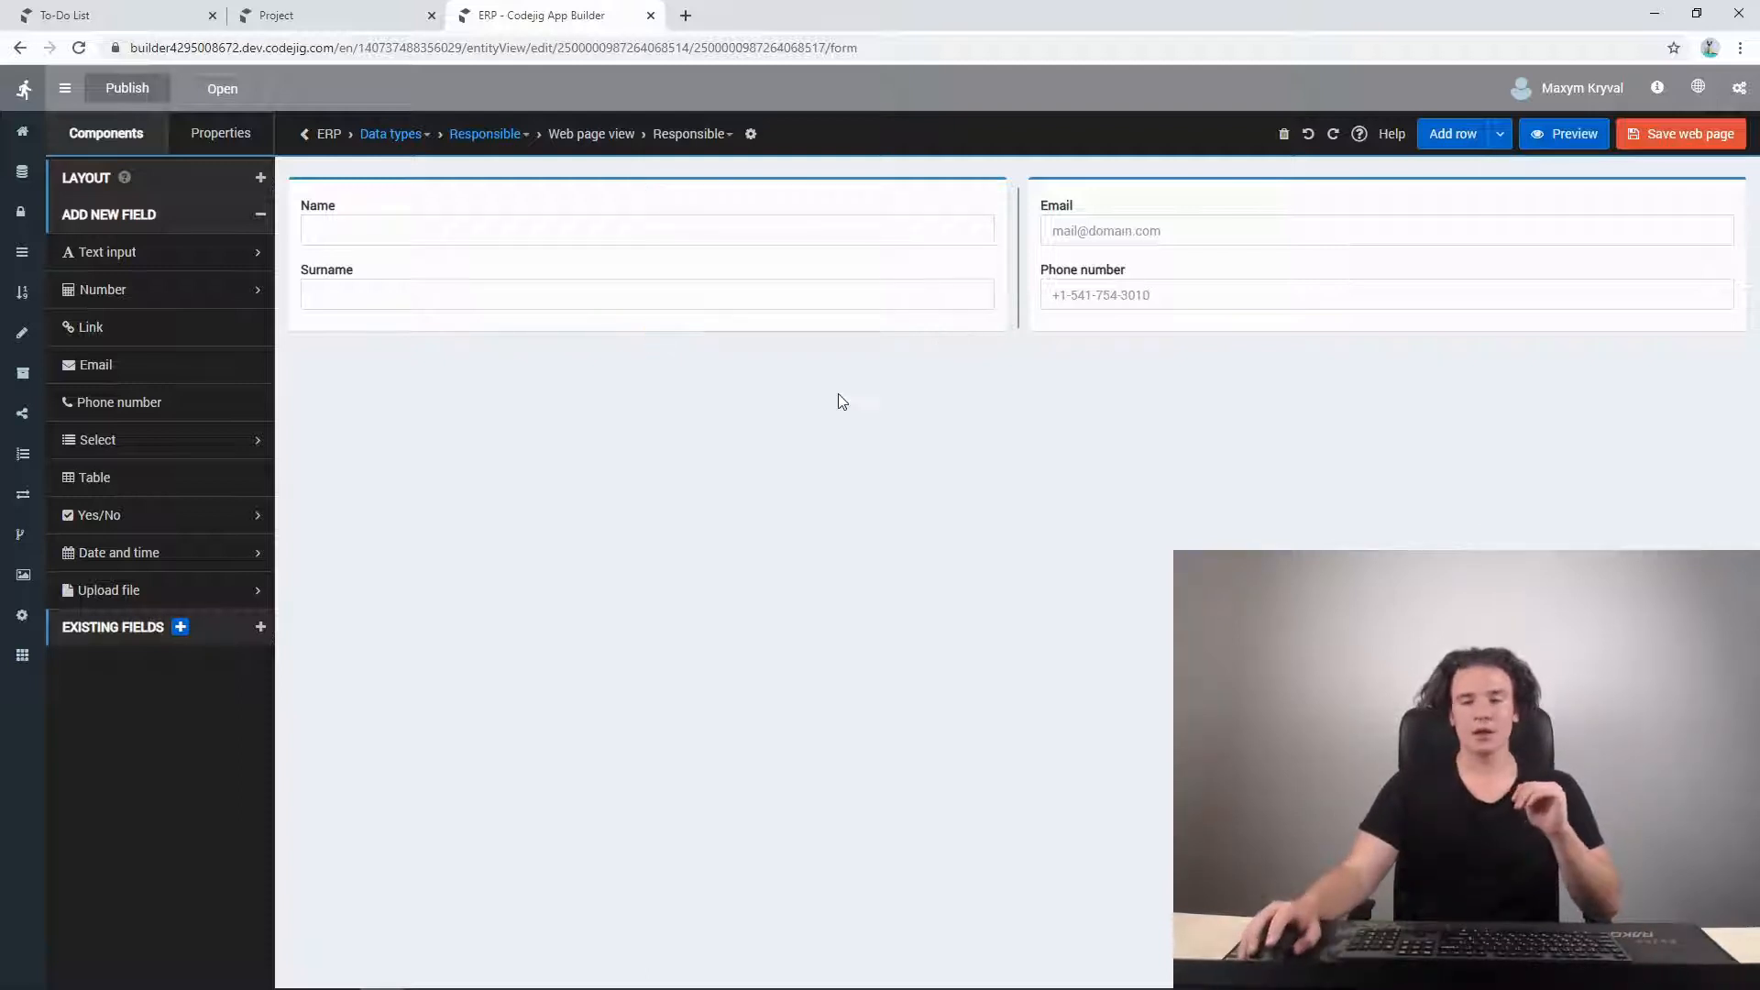
left_click(1708, 135)
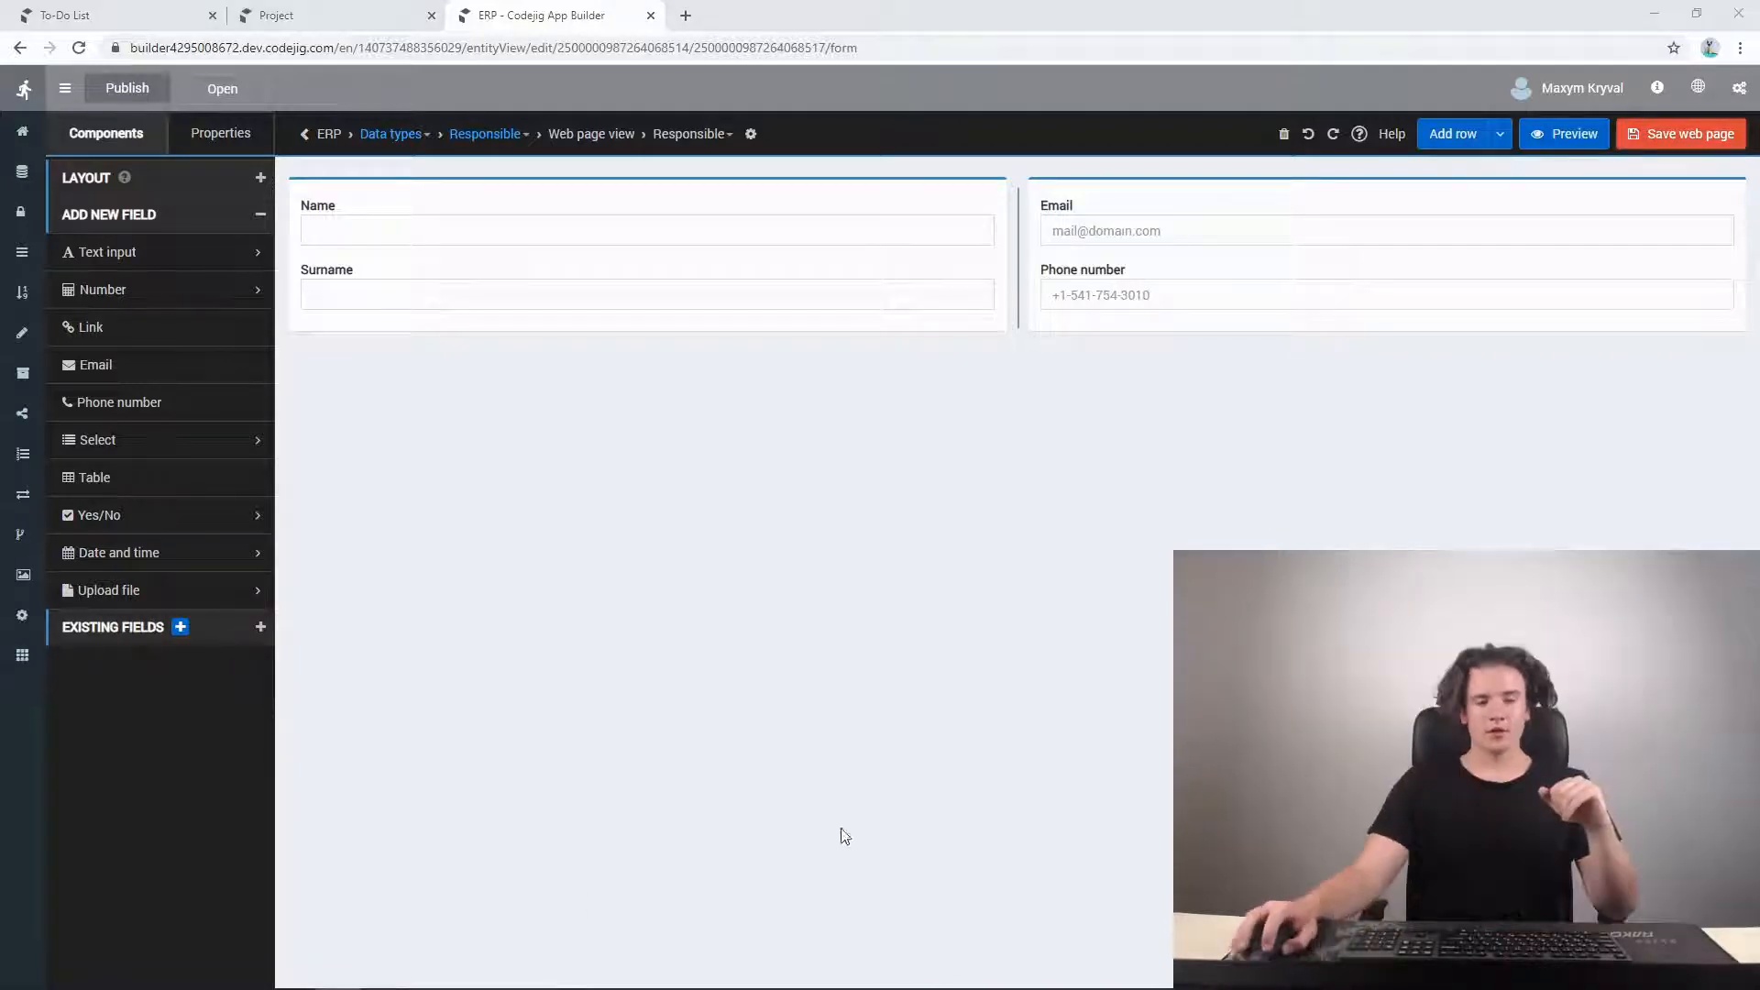
left_click(28, 131)
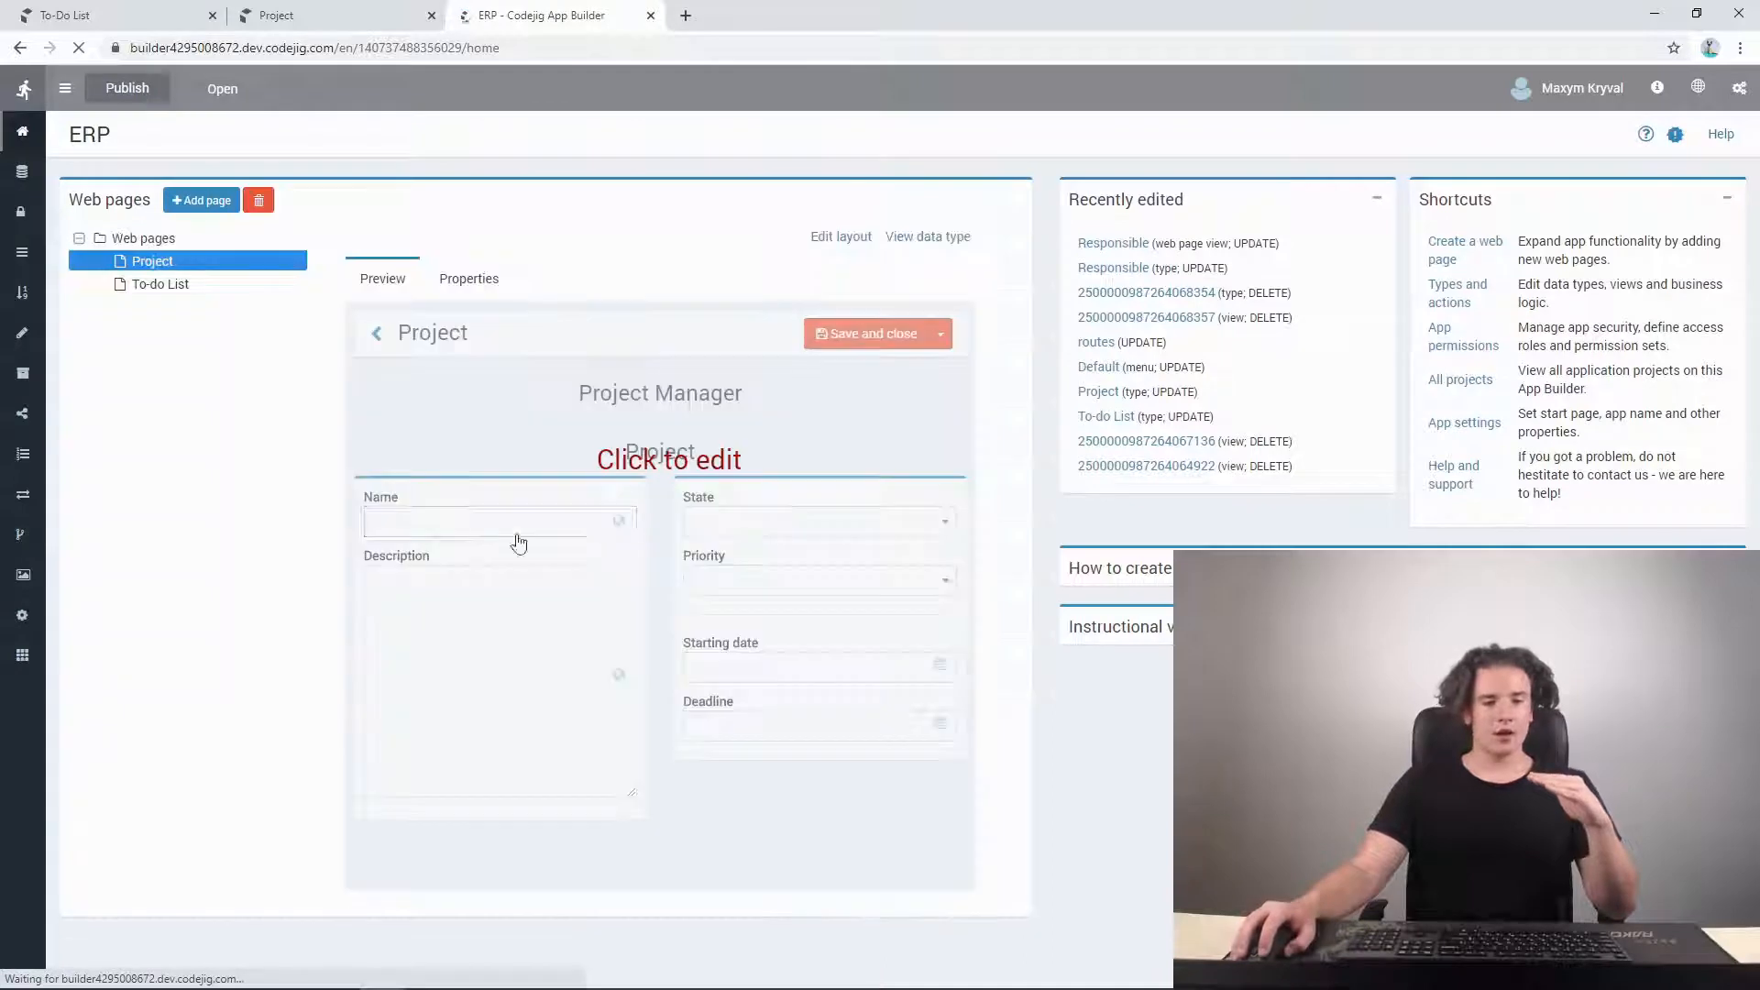
left_click(630, 490)
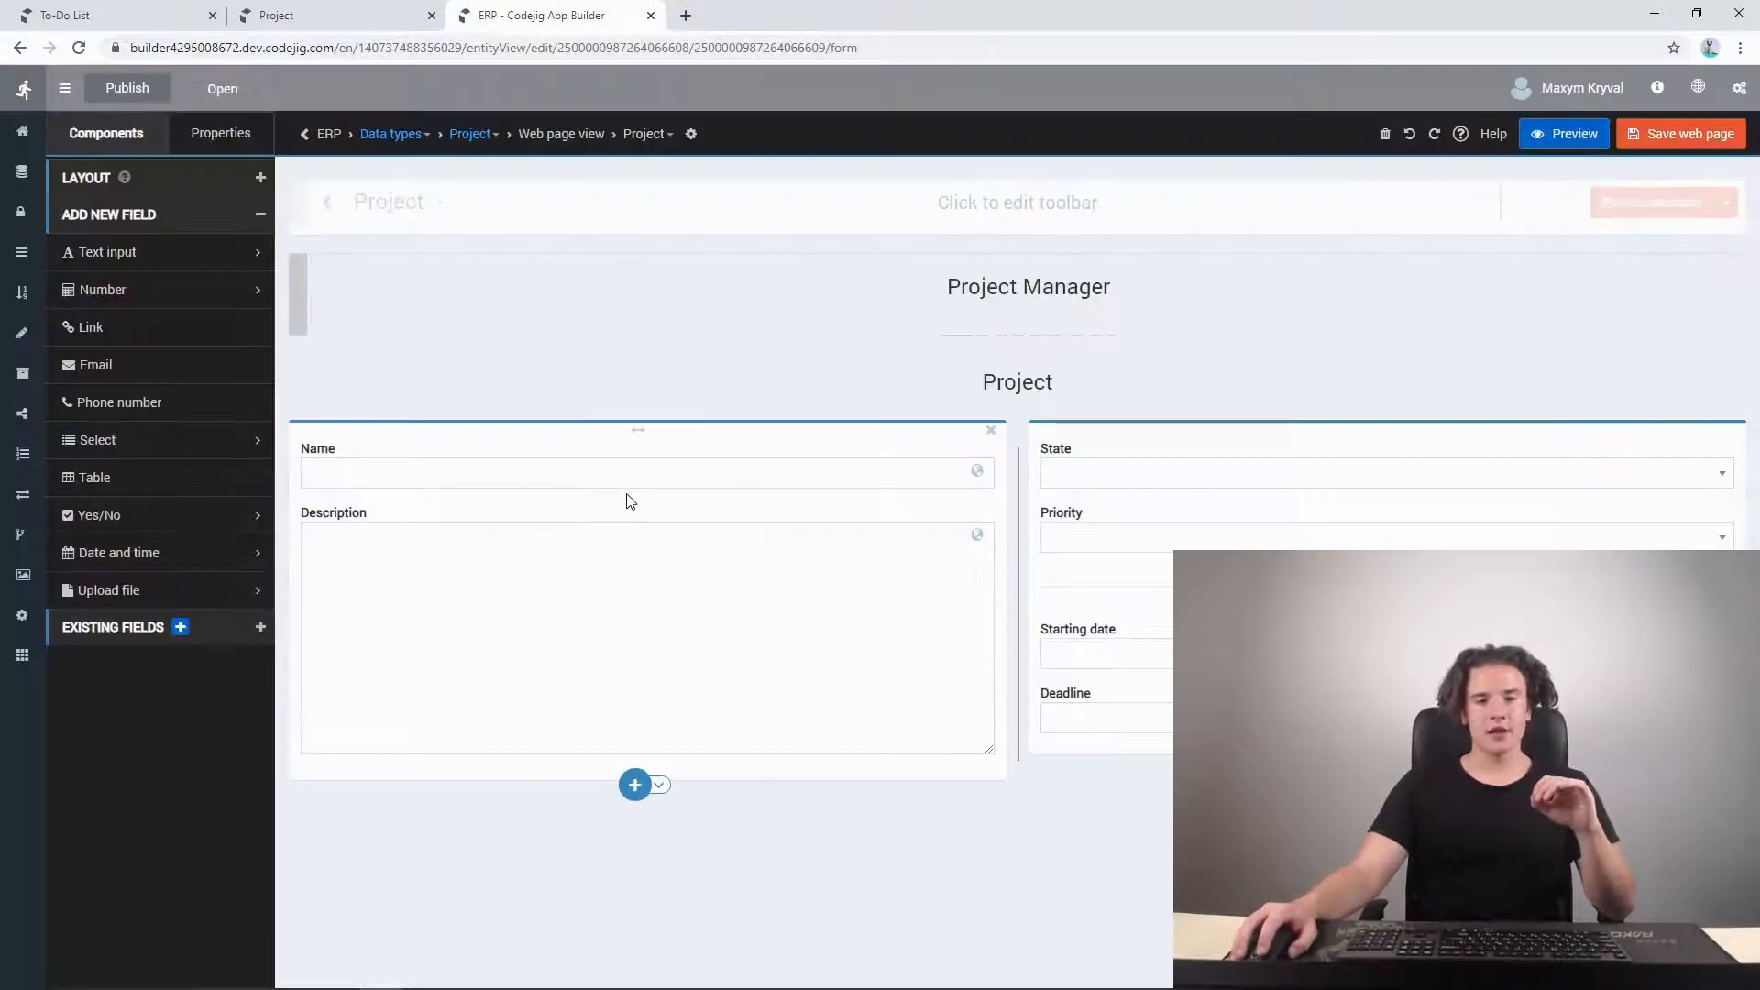
- Create a regular field named Project manager with data type Responsible and place it below the Project Manager heading
left_click(181, 631)
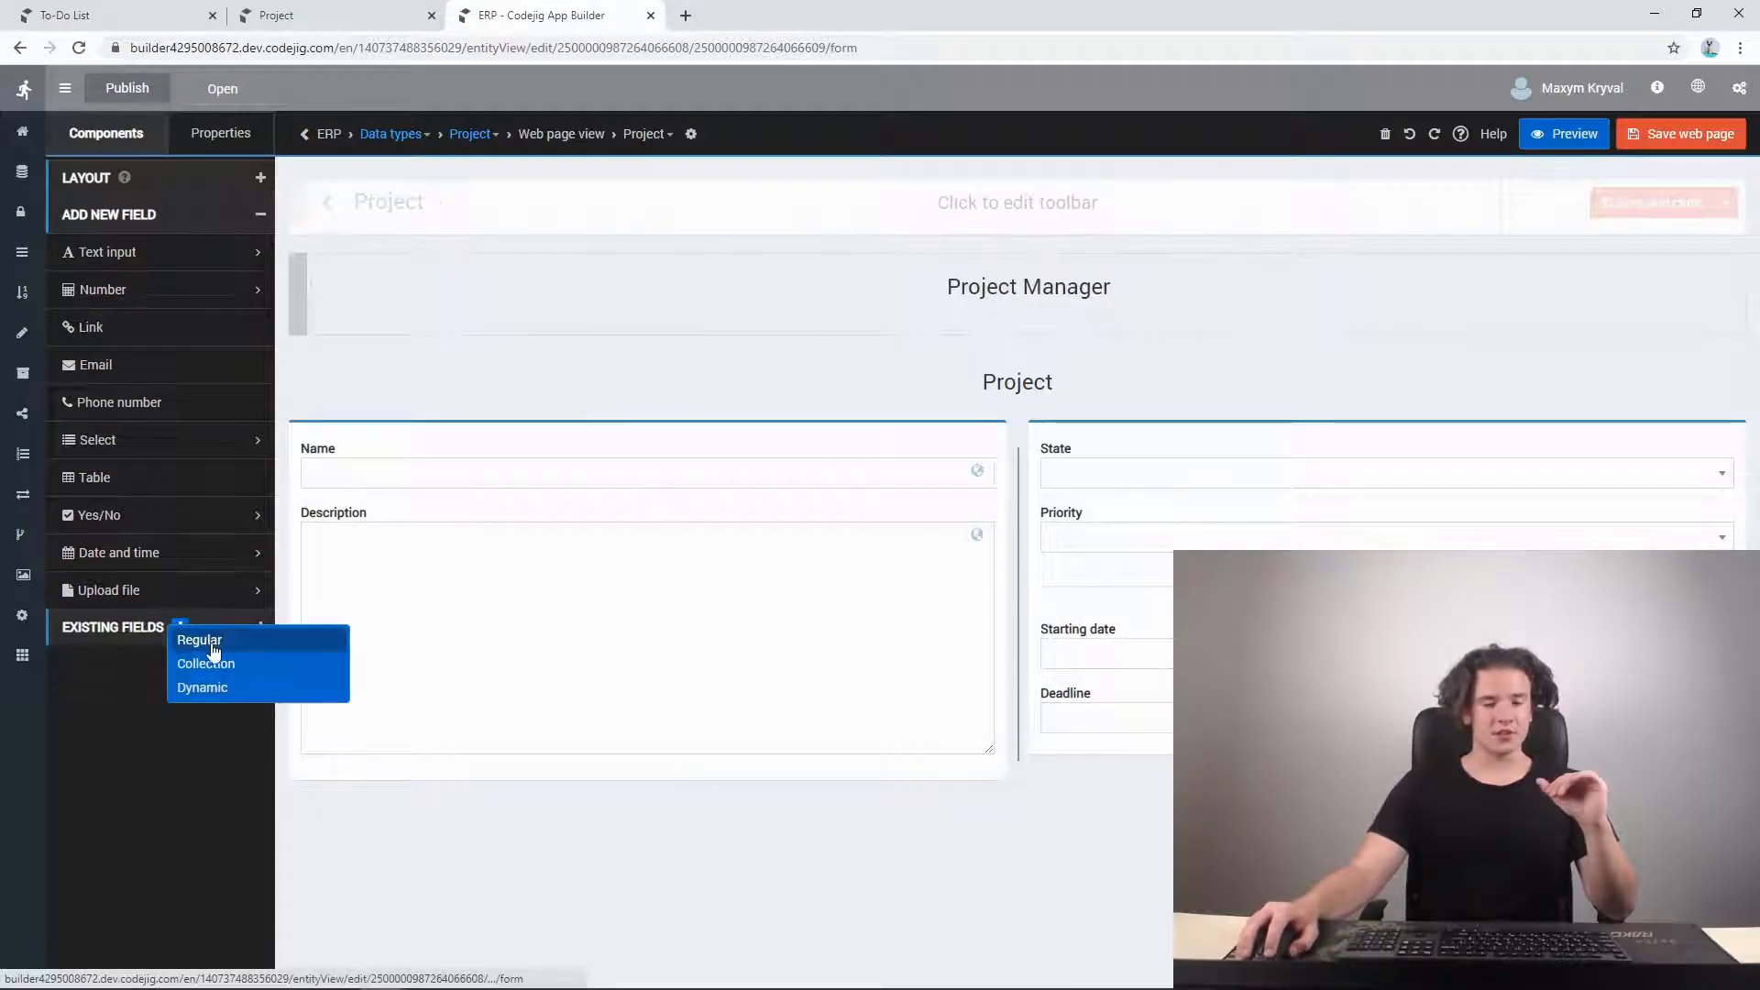
mouse_move(207, 651)
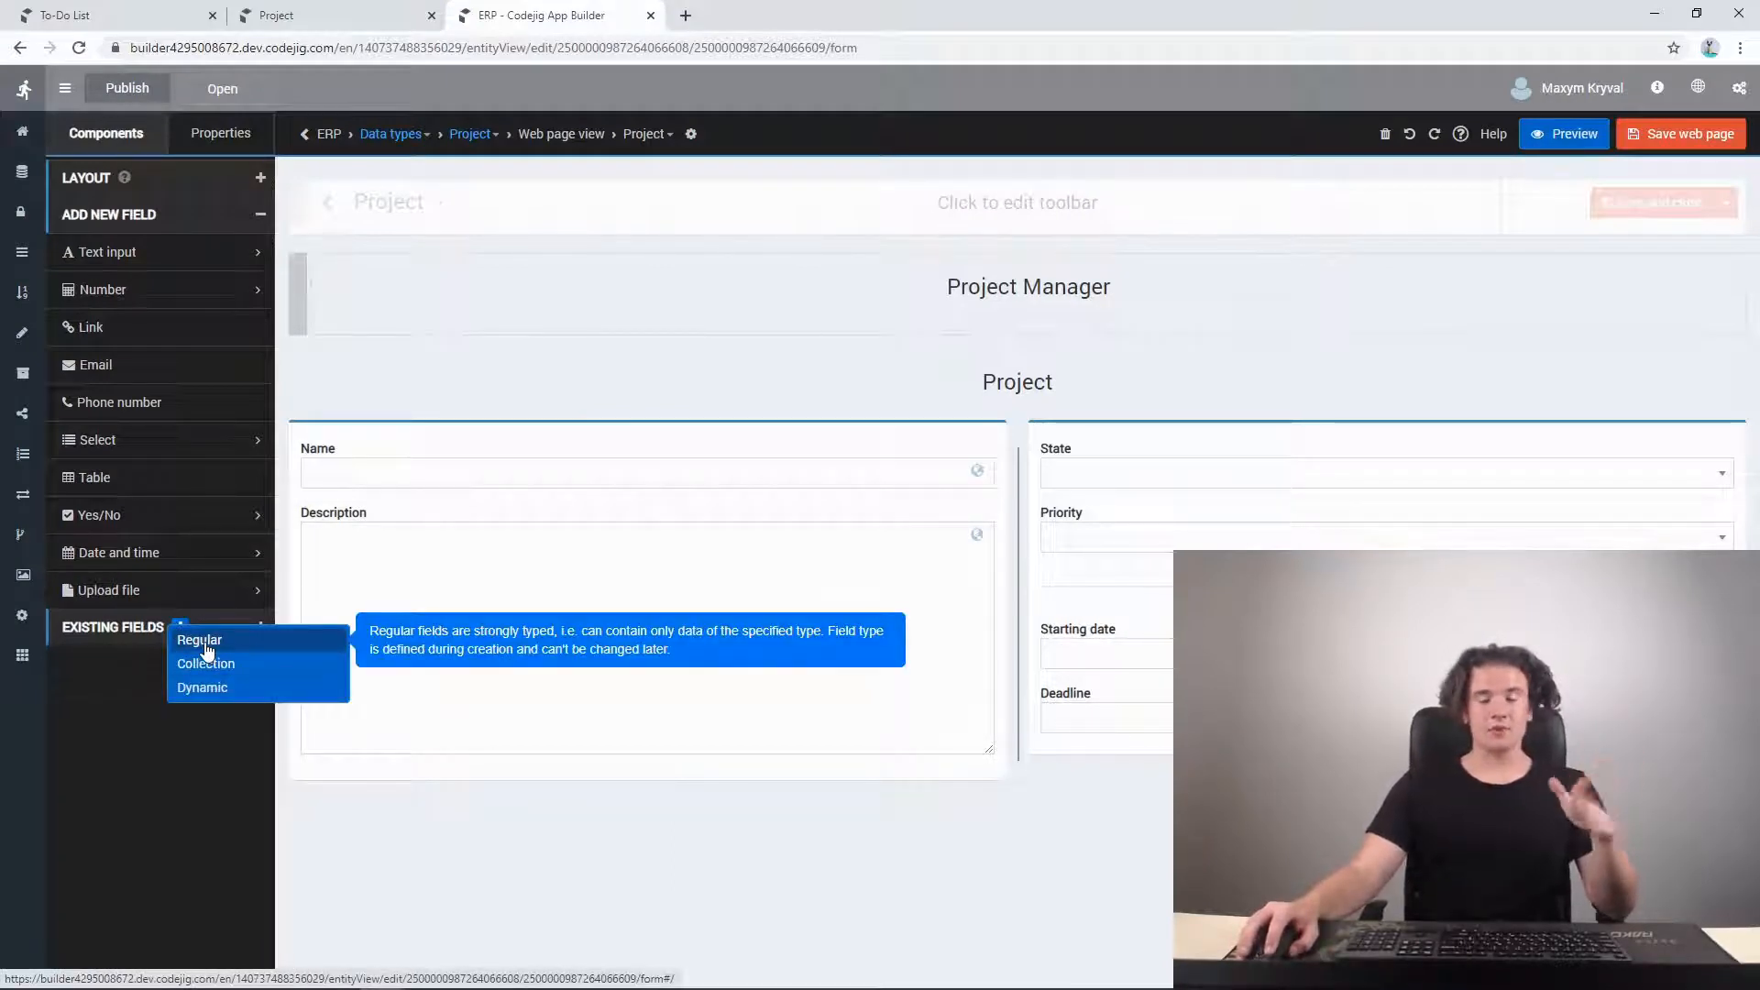
left_click(207, 651)
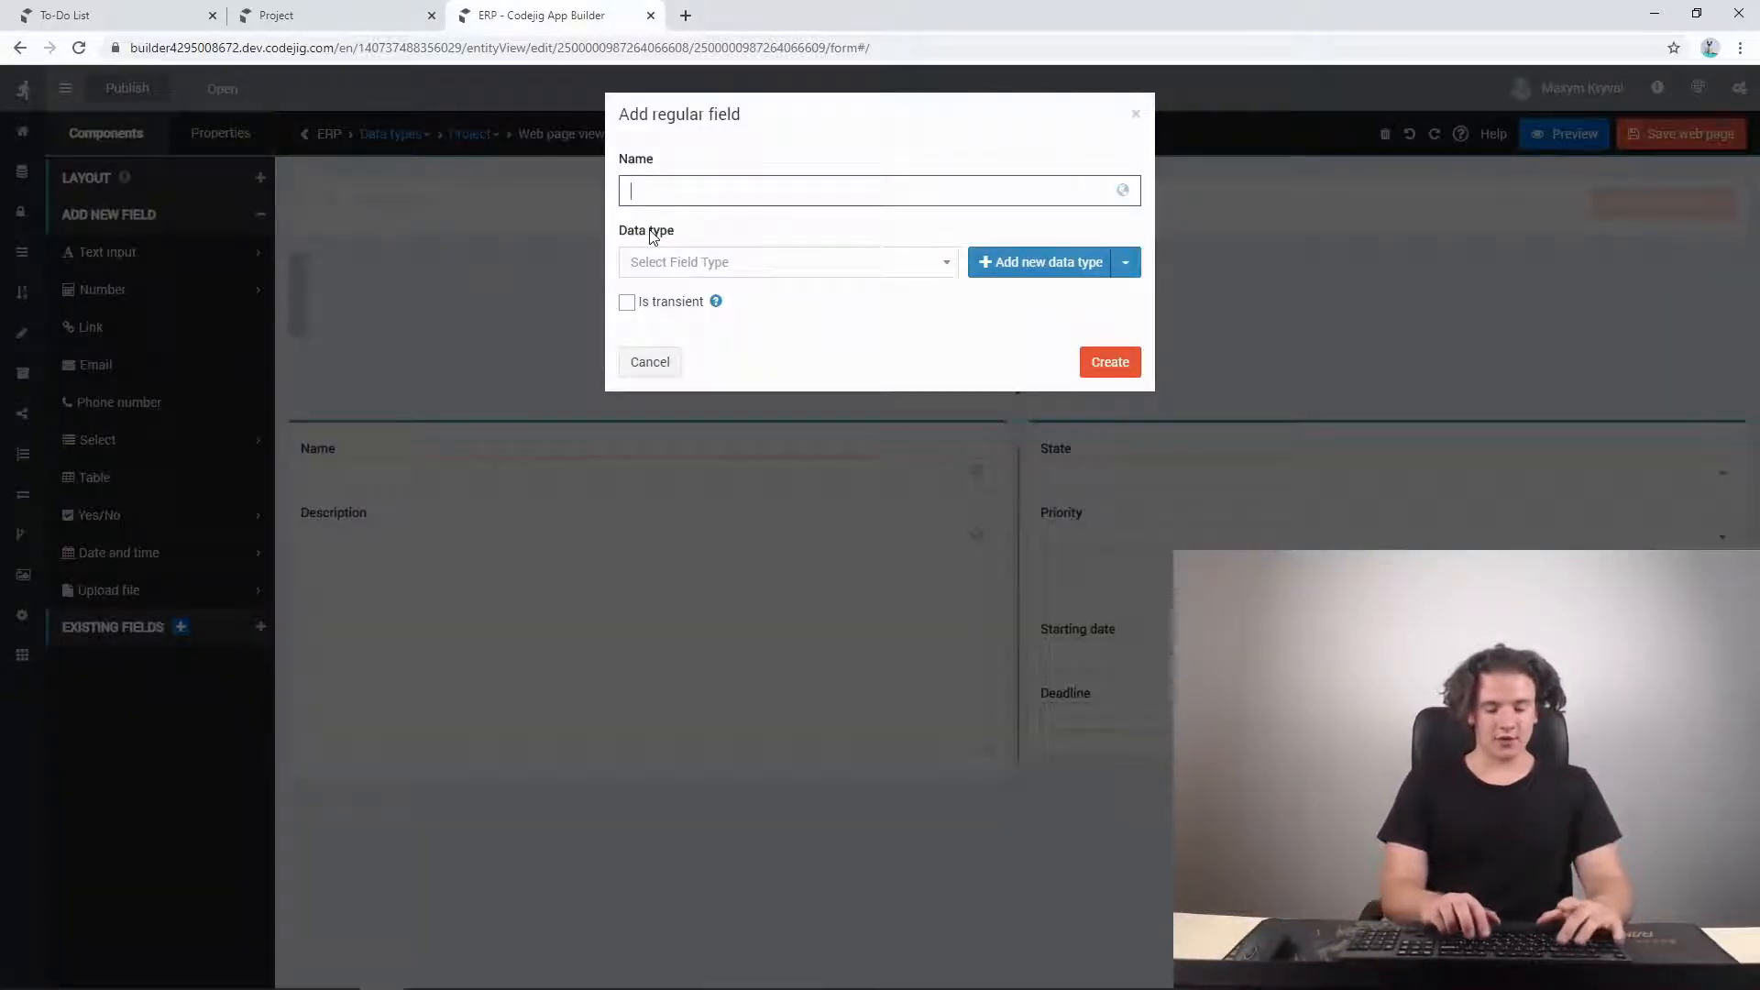
type("Pro")
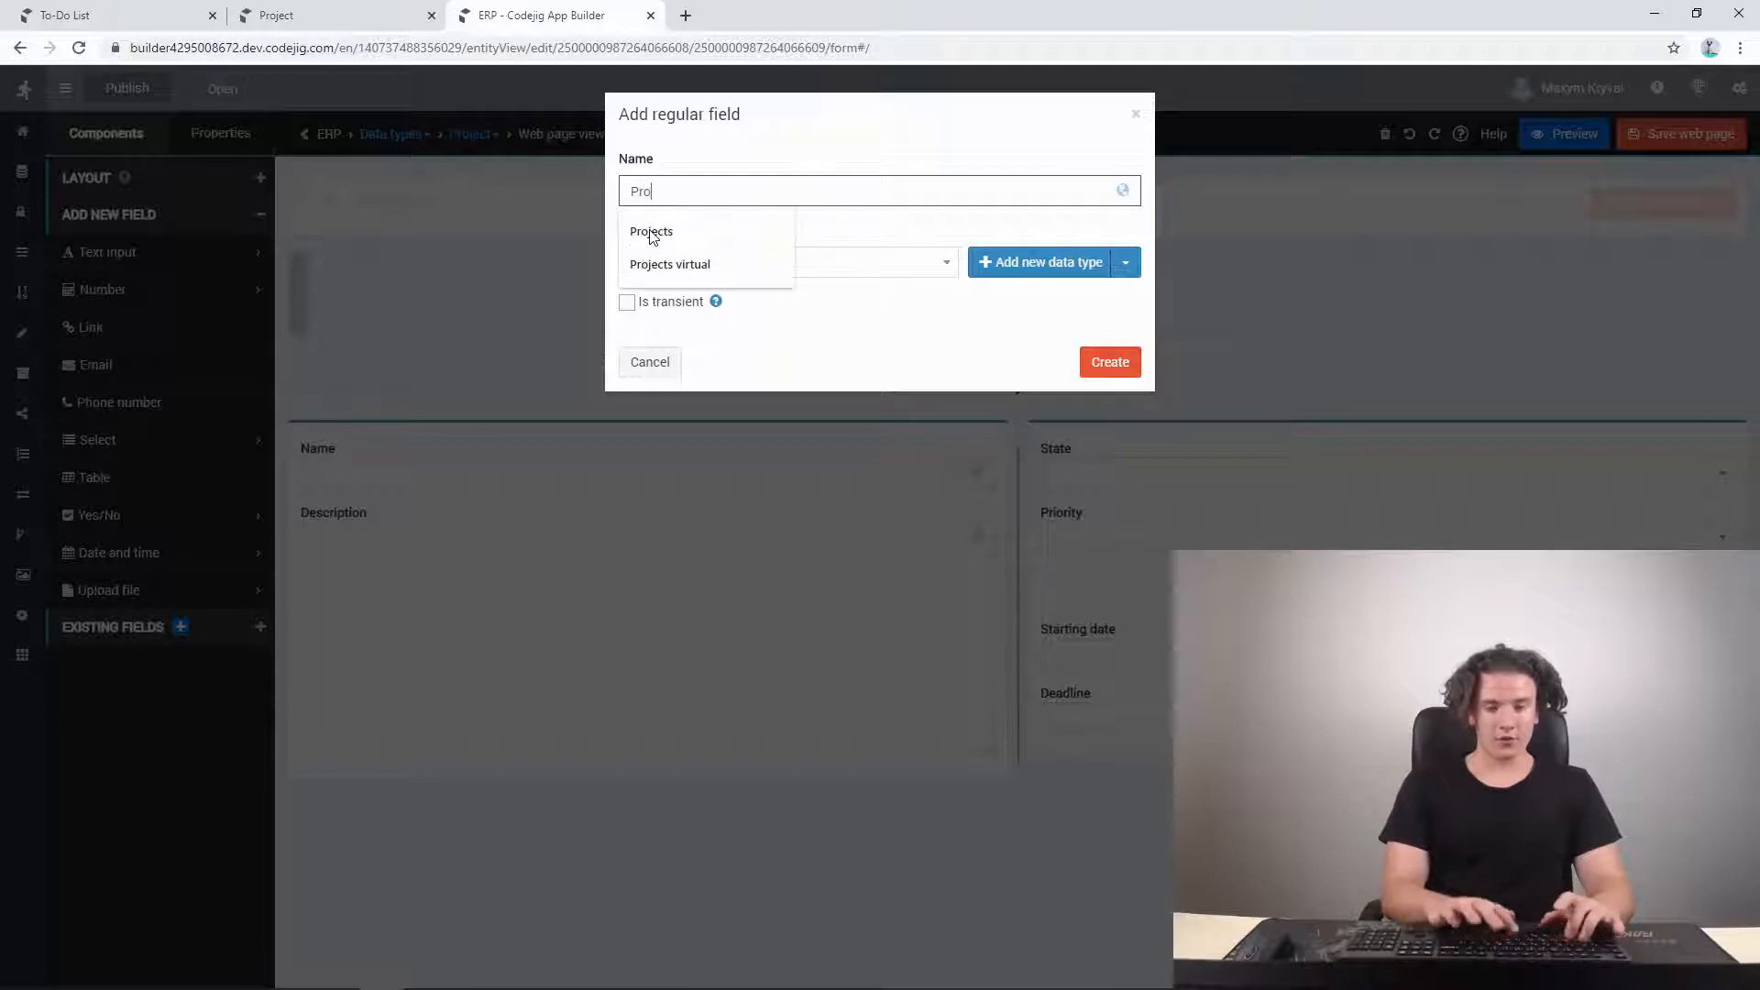
type("ject manager")
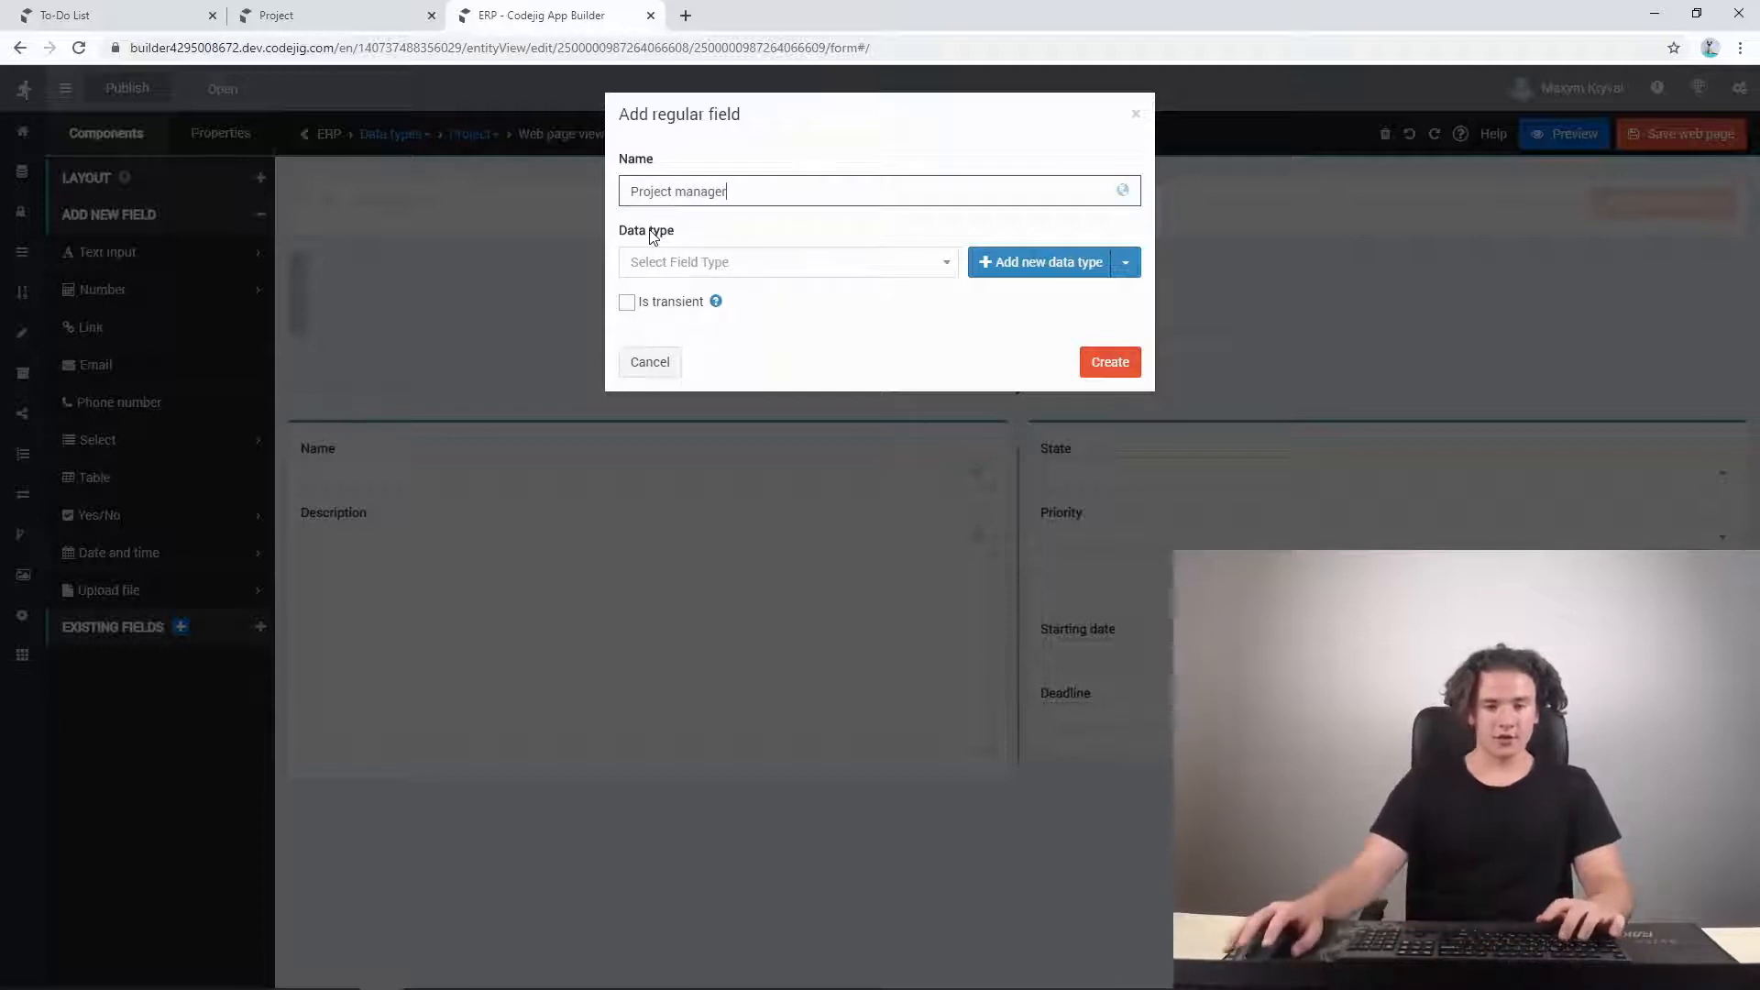
left_click(648, 262)
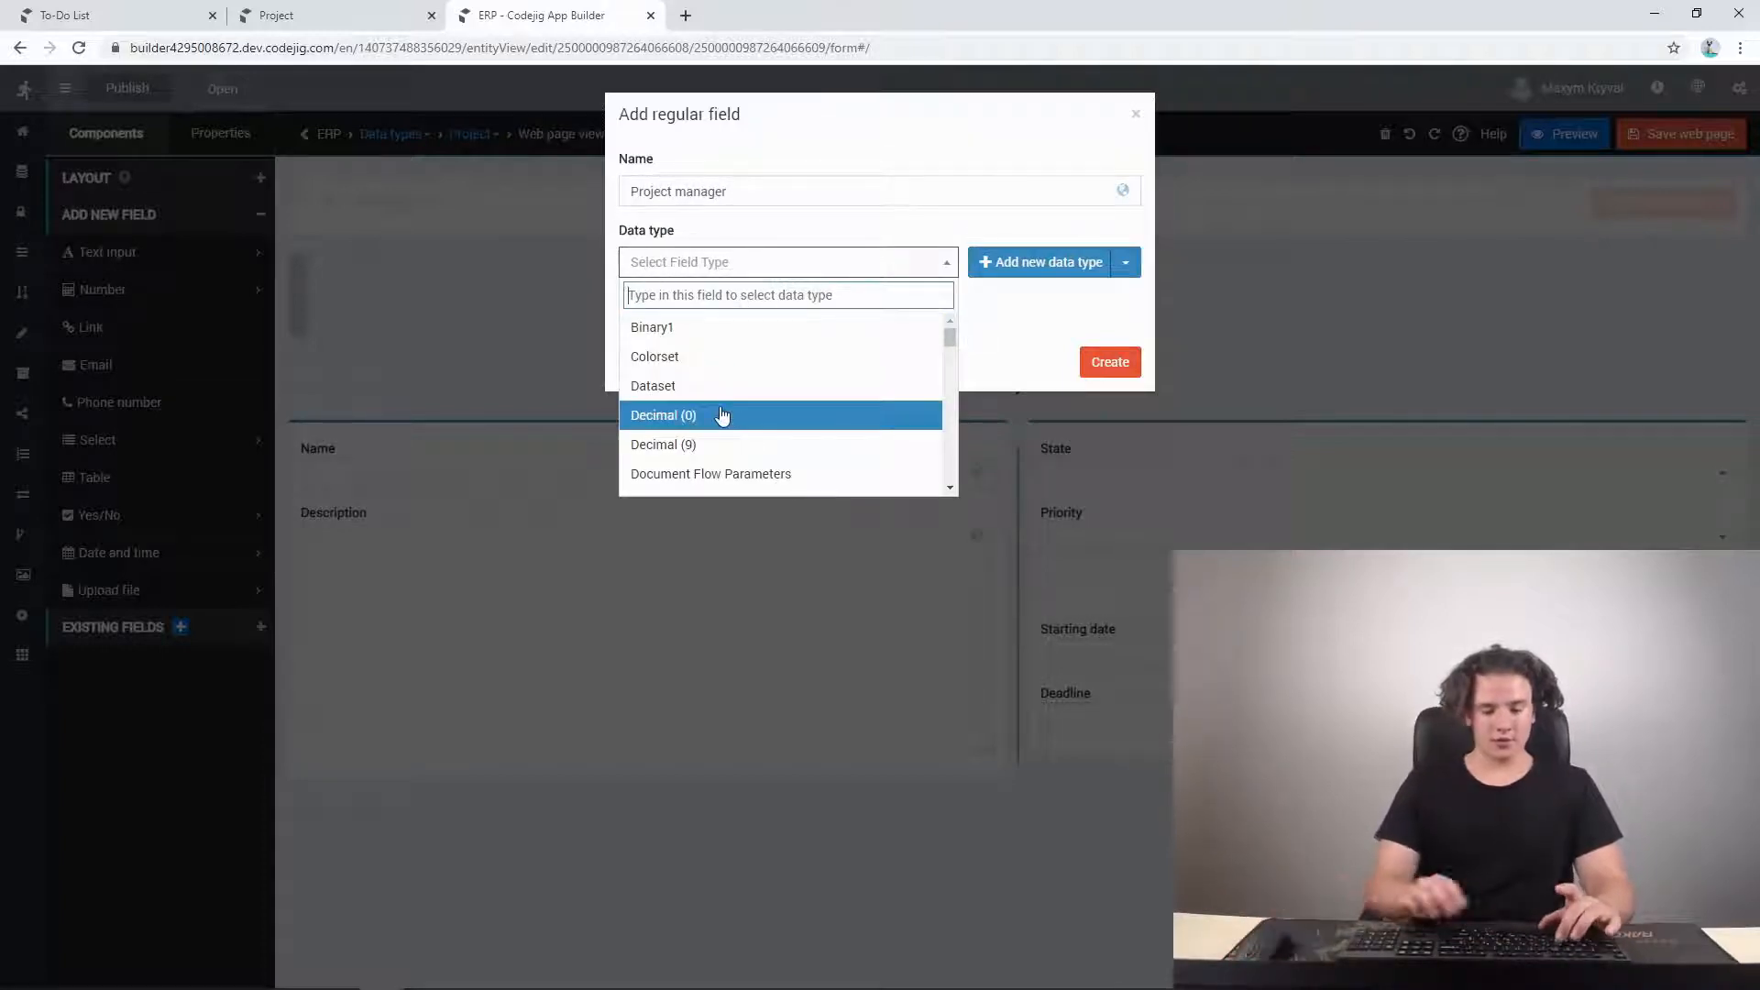
type("resp")
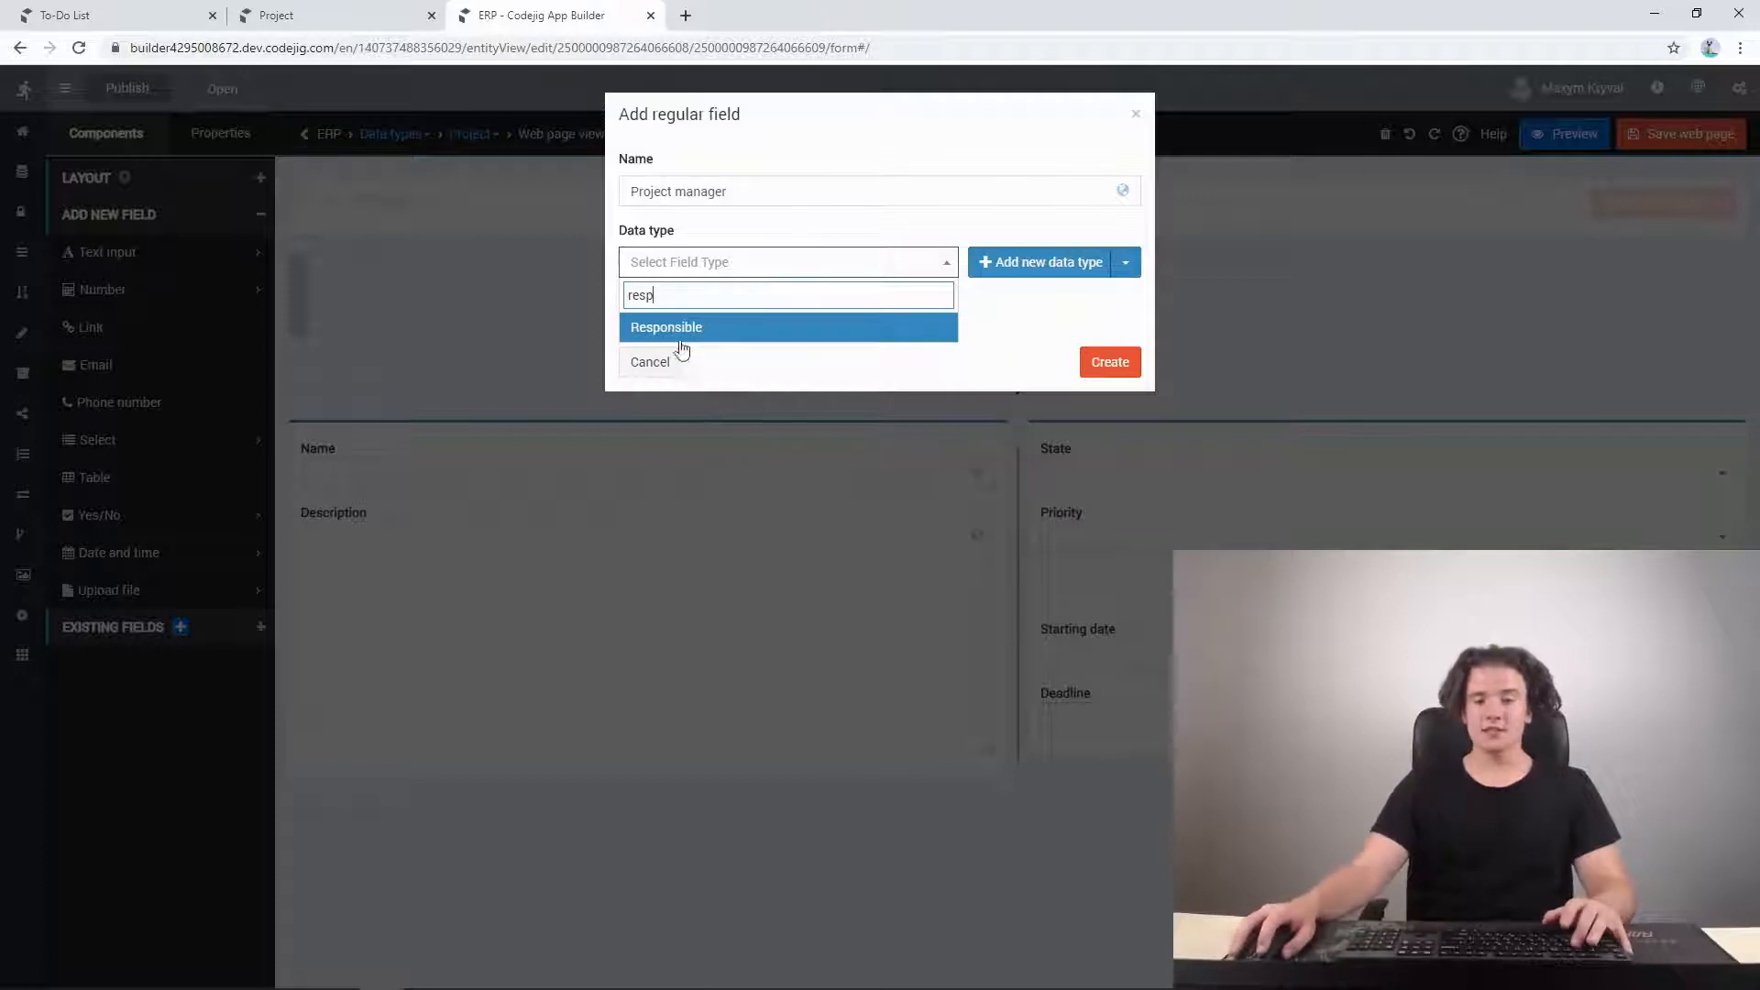
left_click(680, 337)
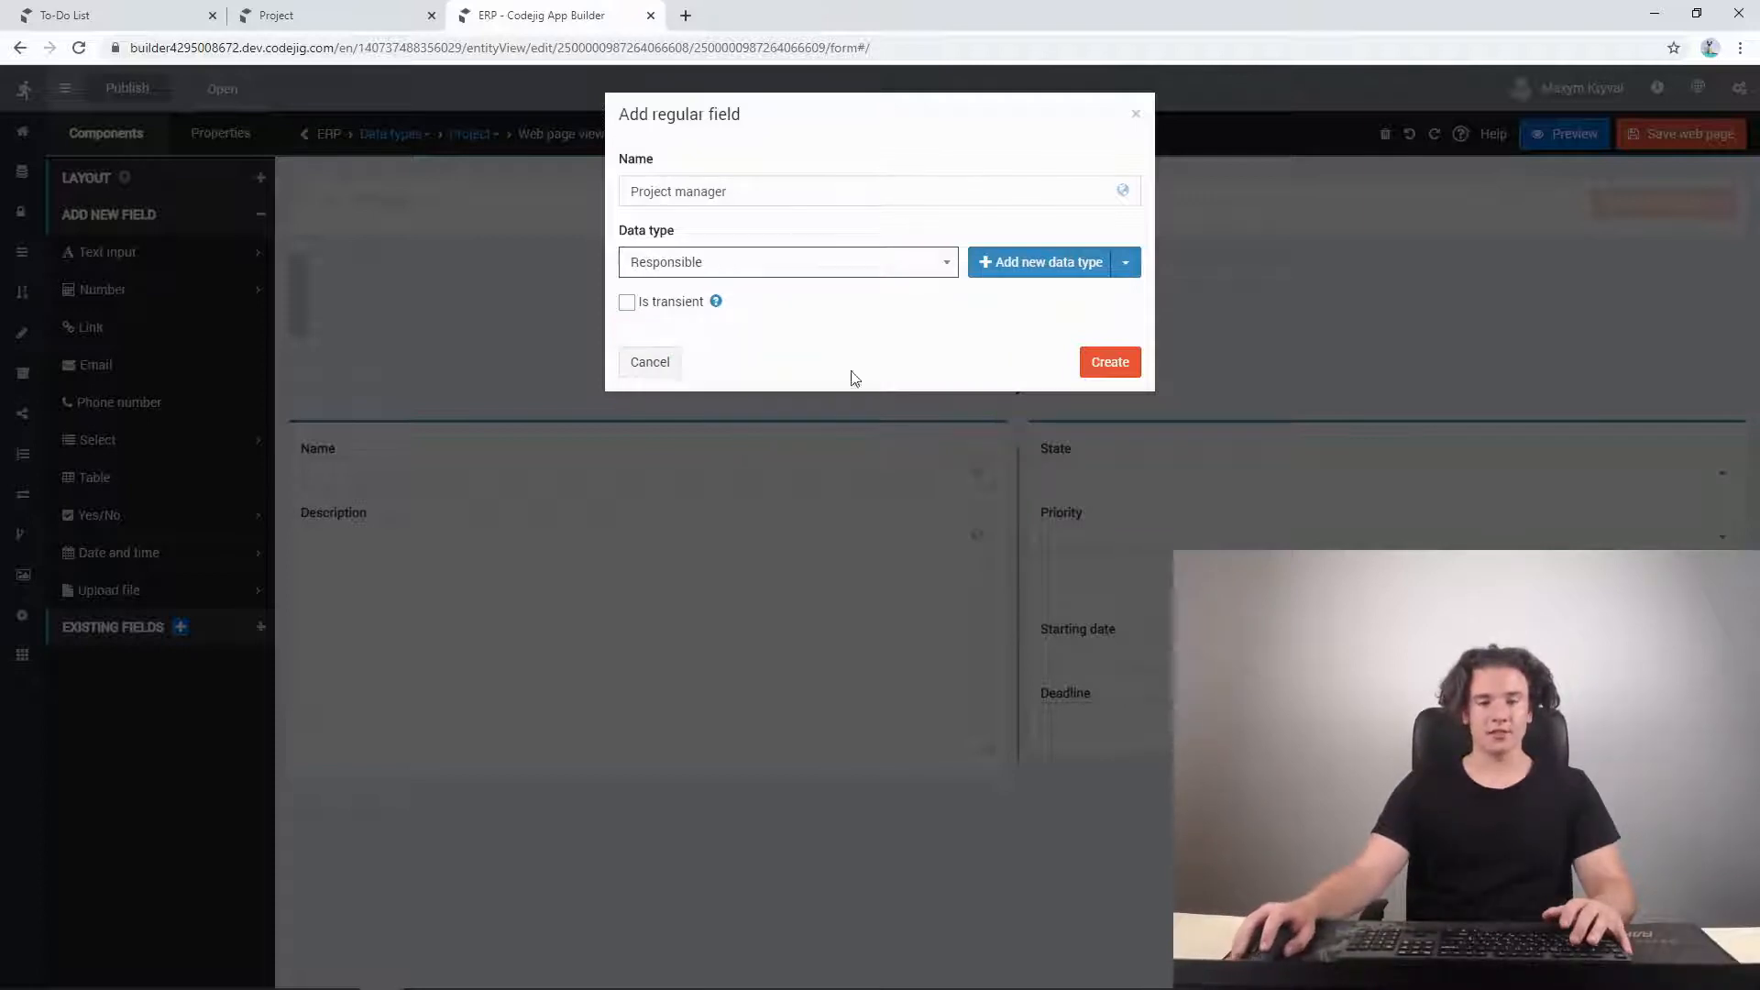
left_click(1097, 363)
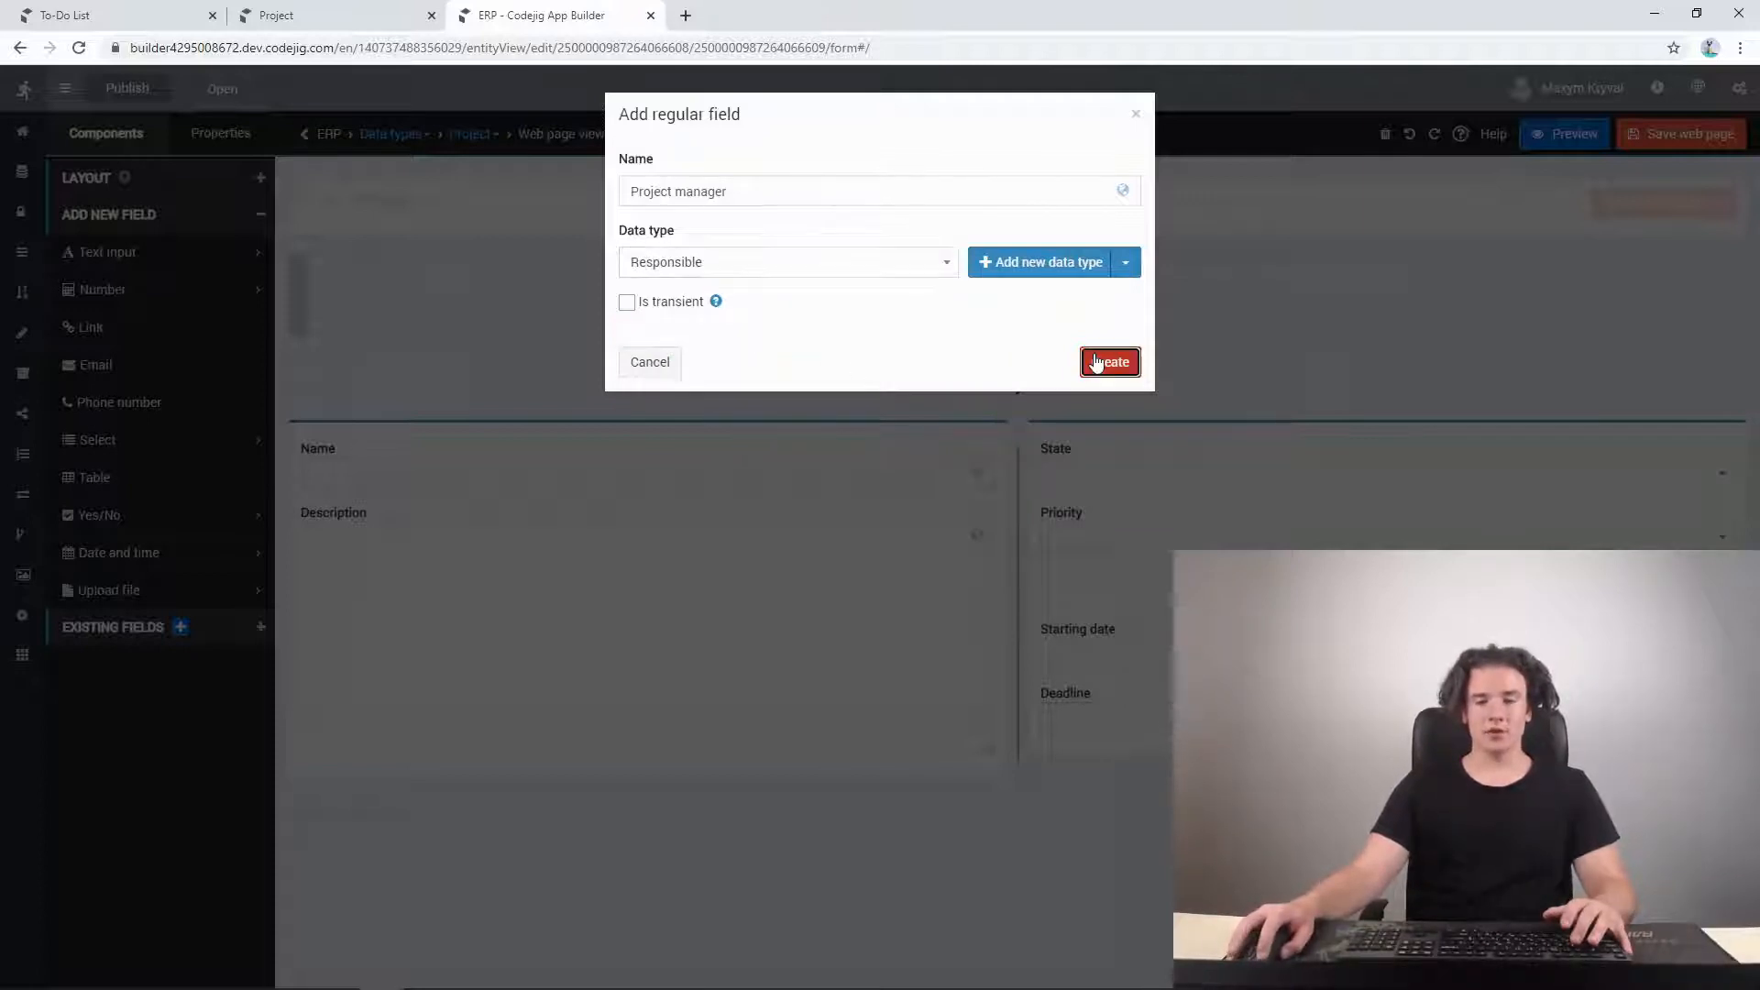
left_click(163, 623)
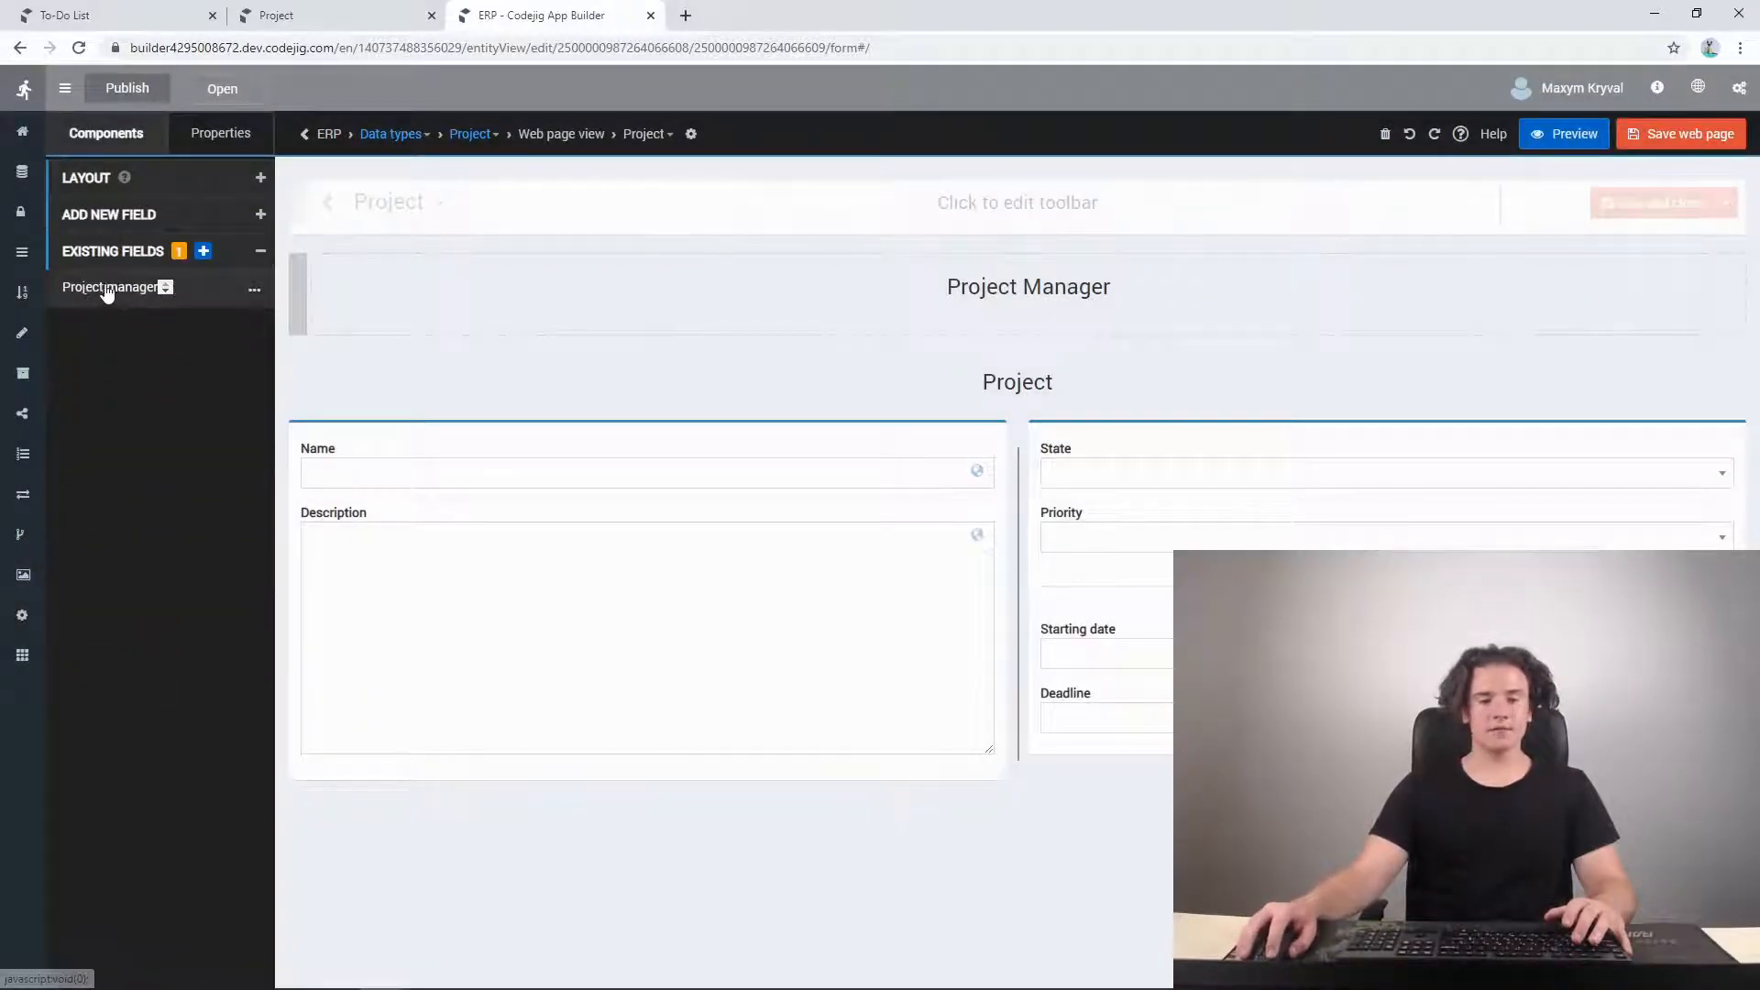
left_click_drag(111, 289, 932, 349)
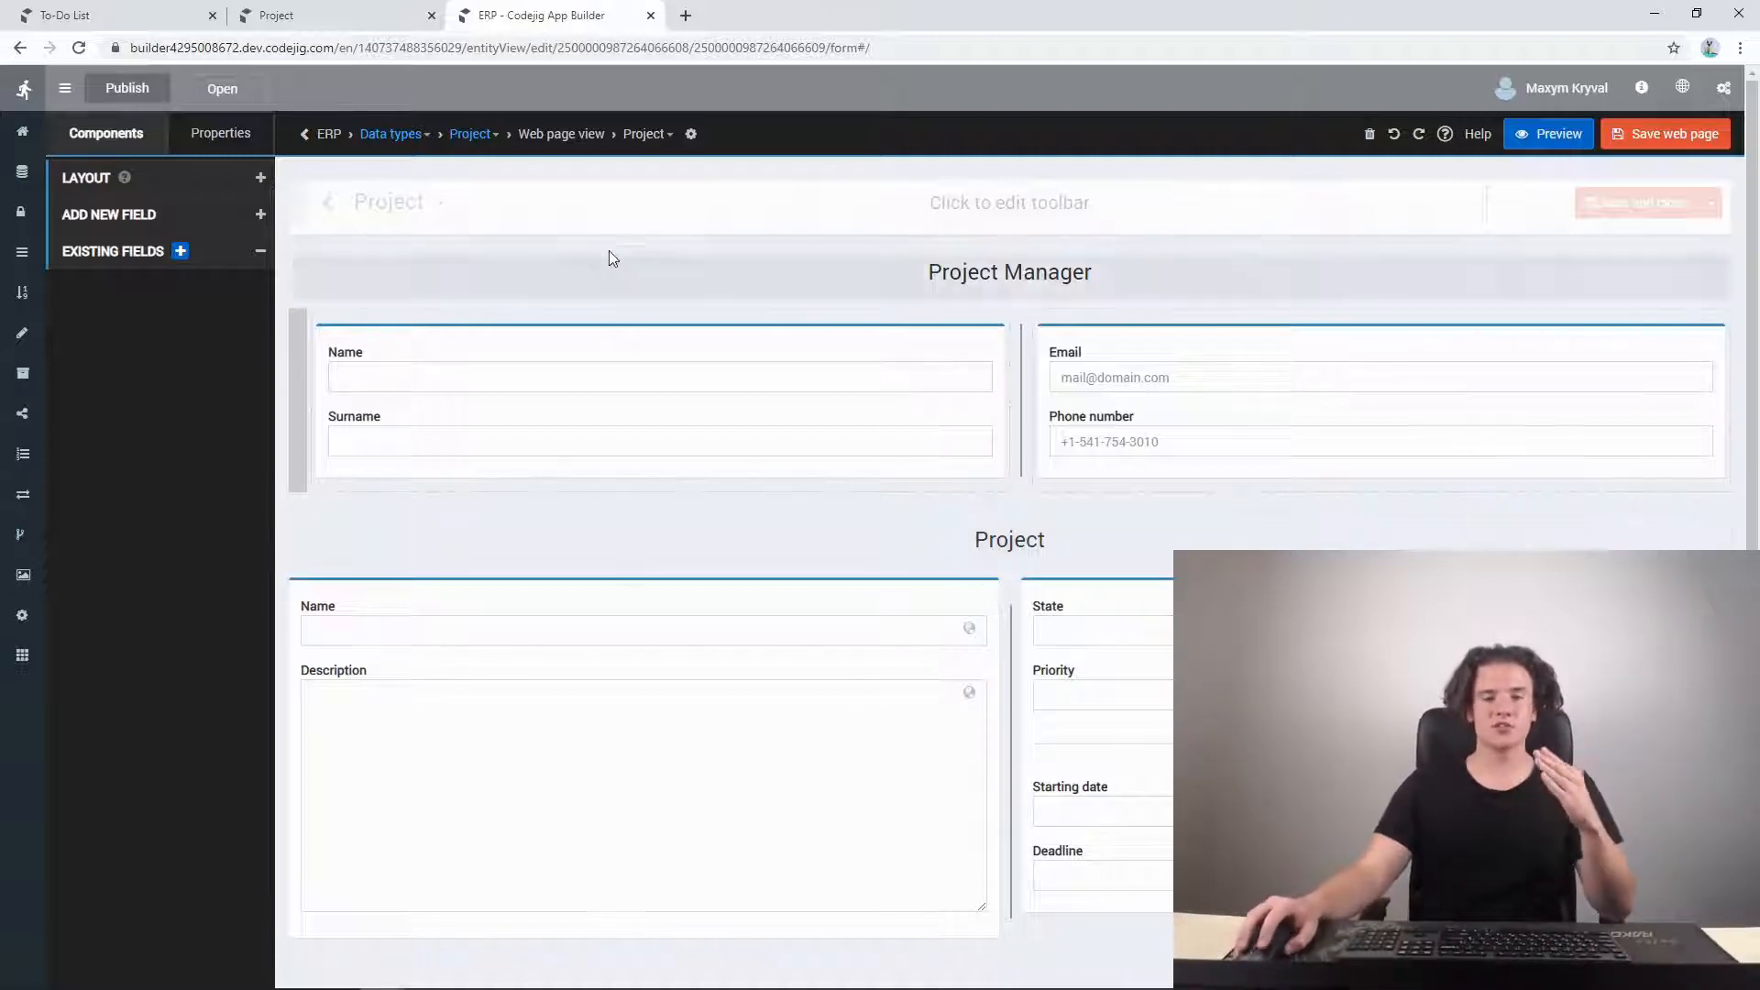
- Check the List owner section of the To-Do List form in the Management app, and return to the App Builder
left_click(341, 19)
left_click(125, 16)
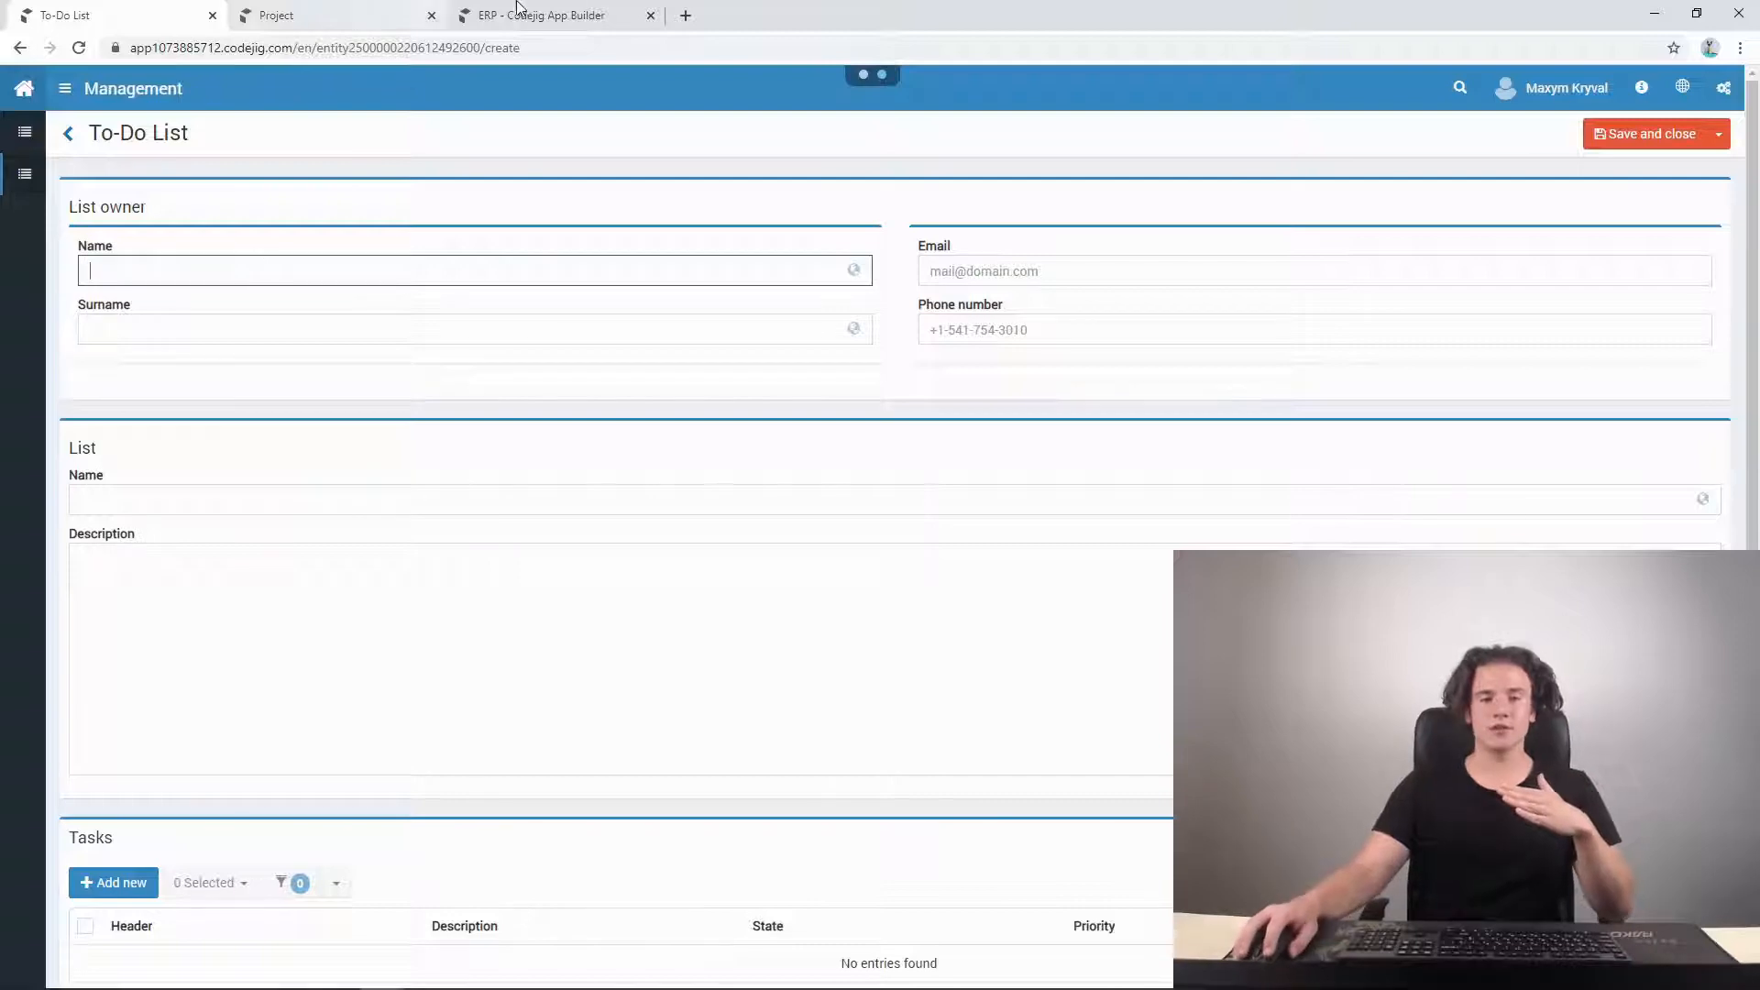
left_click(541, 15)
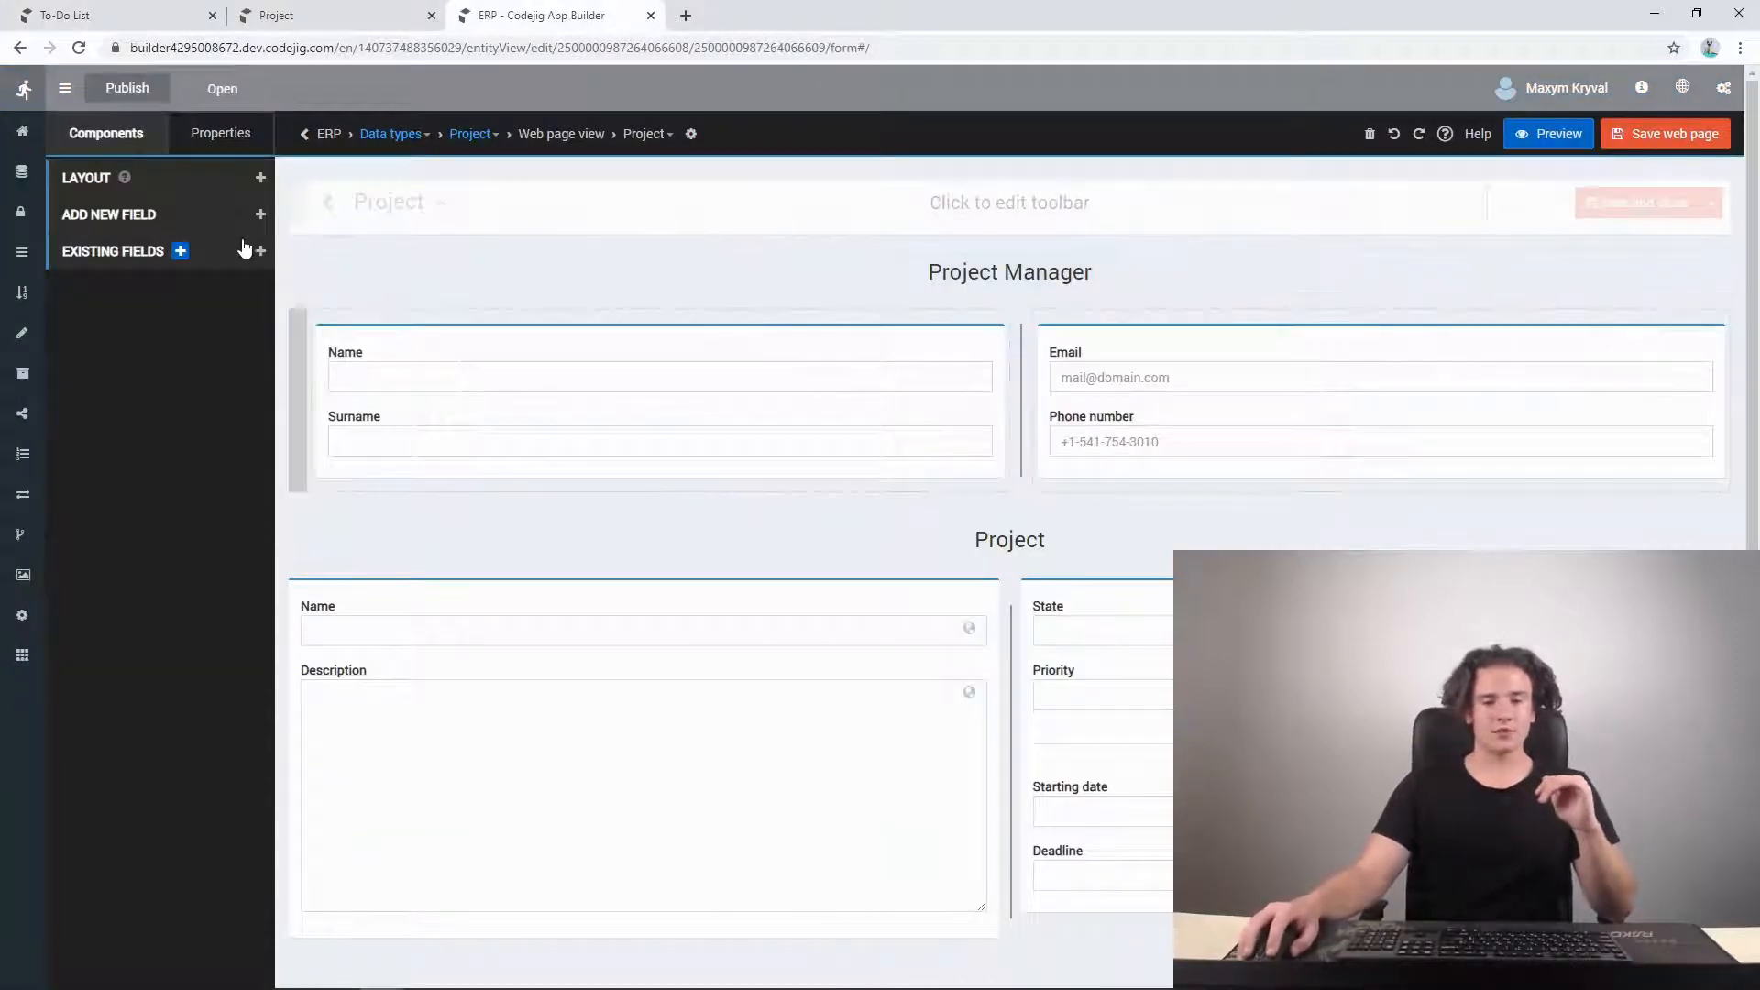
- Save the Project web page and open the To-do List web page's layout for editing
left_click(17, 136)
left_click(1036, 148)
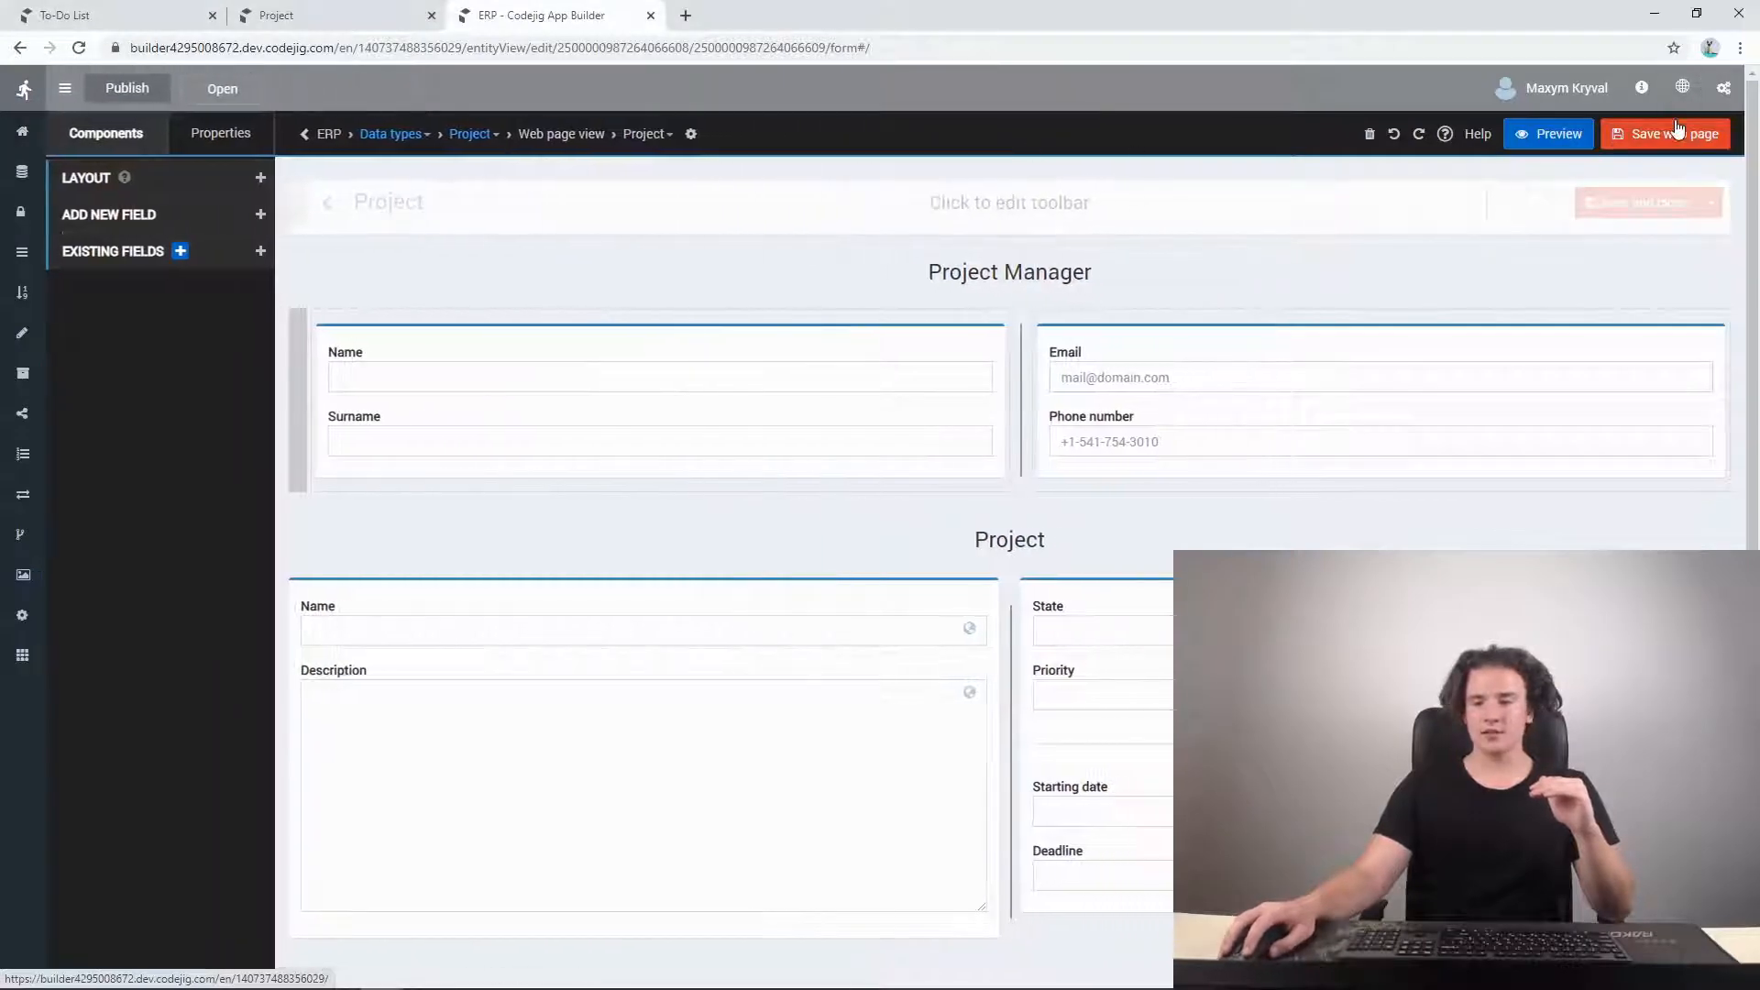
left_click(1678, 130)
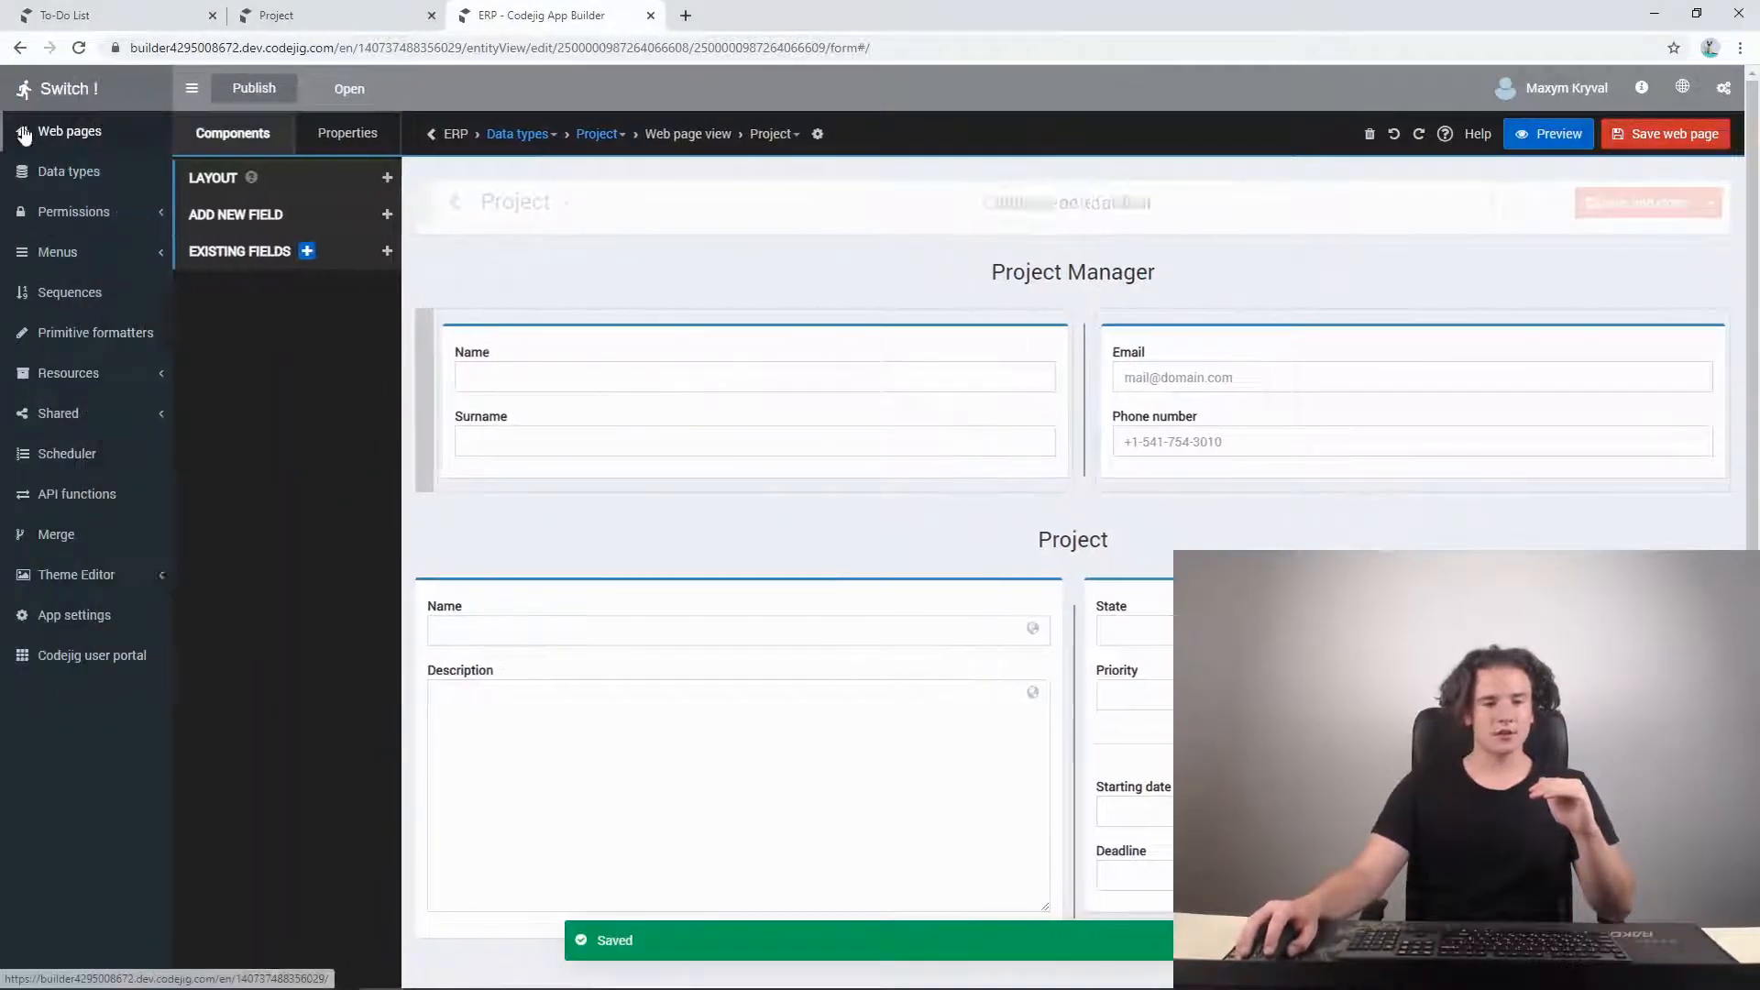
left_click(23, 136)
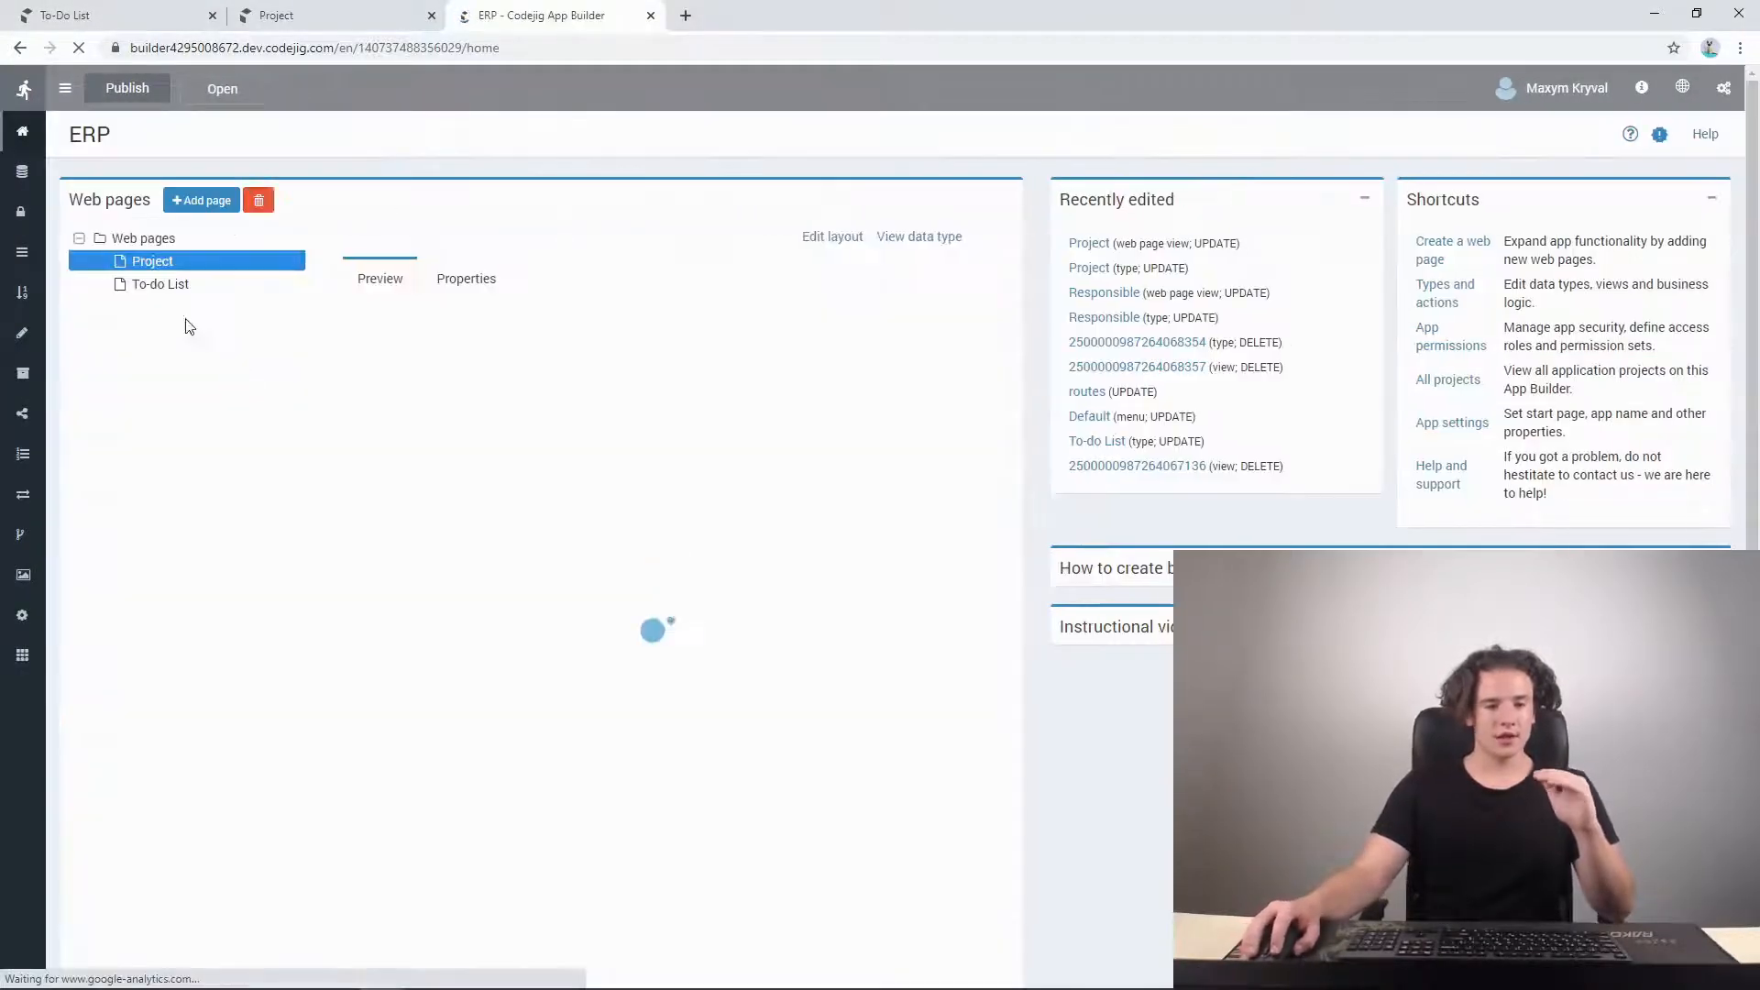
left_click(146, 284)
left_click(713, 532)
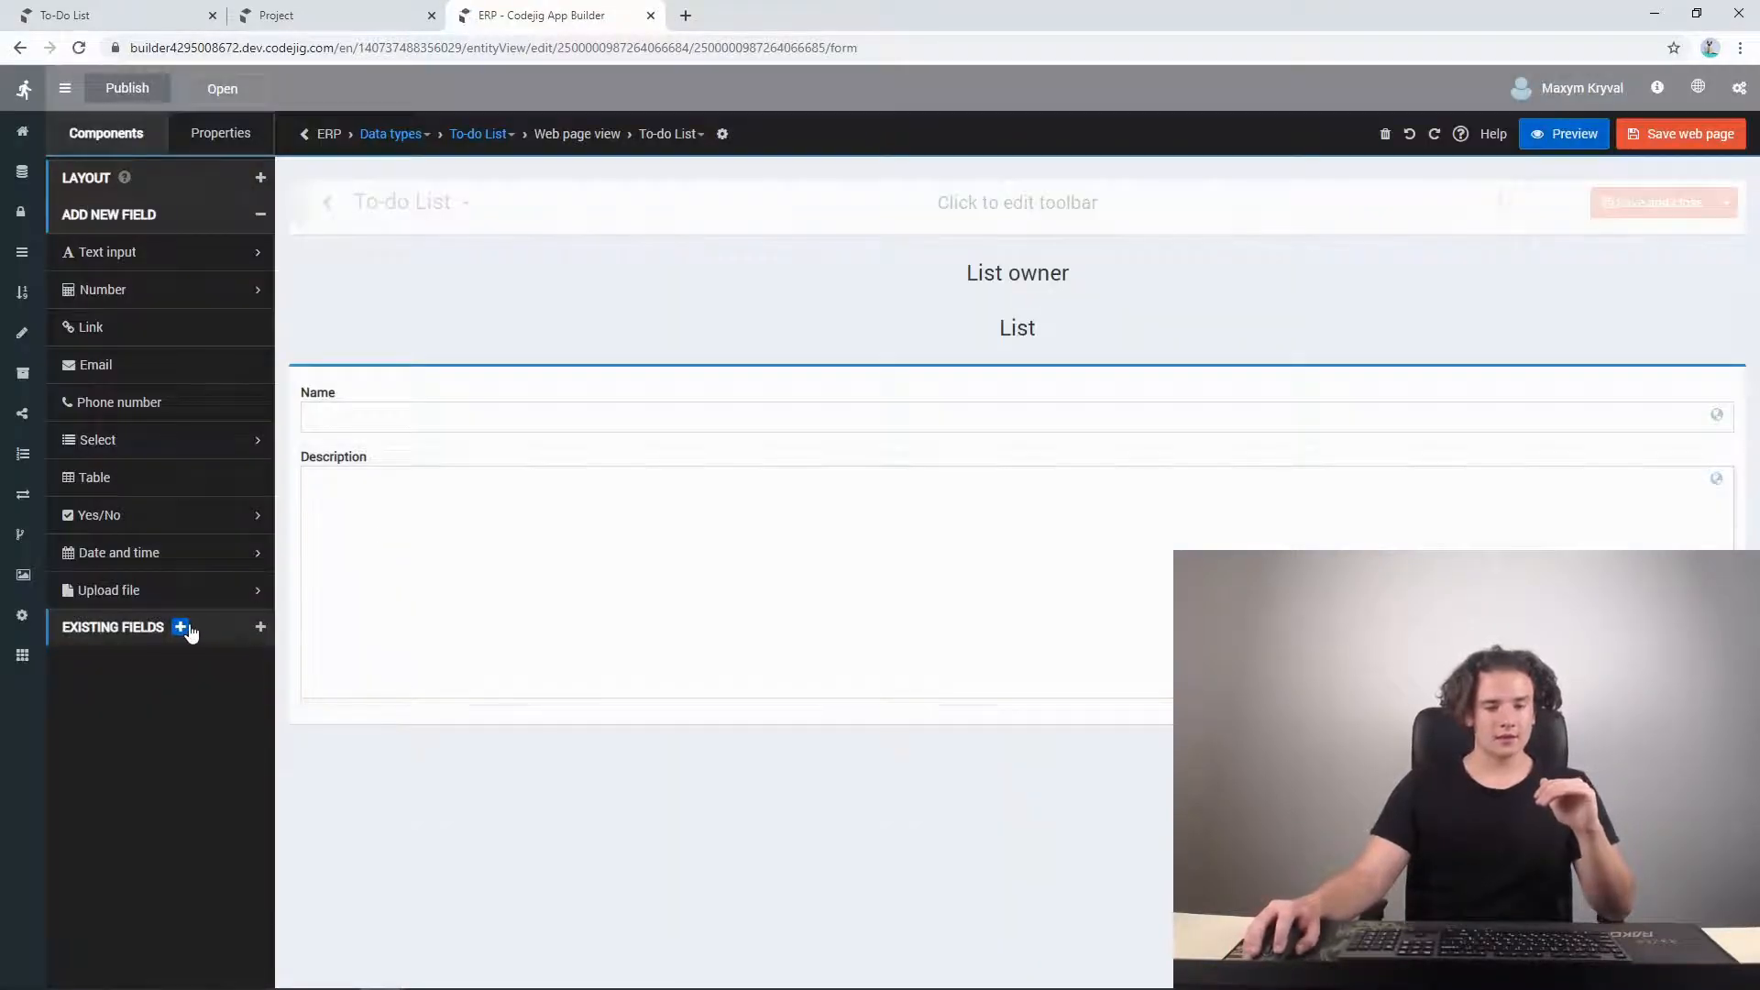
- Create a regular field named List owner with data type Responsible and place it below the List owner heading
left_click(180, 628)
left_click(194, 636)
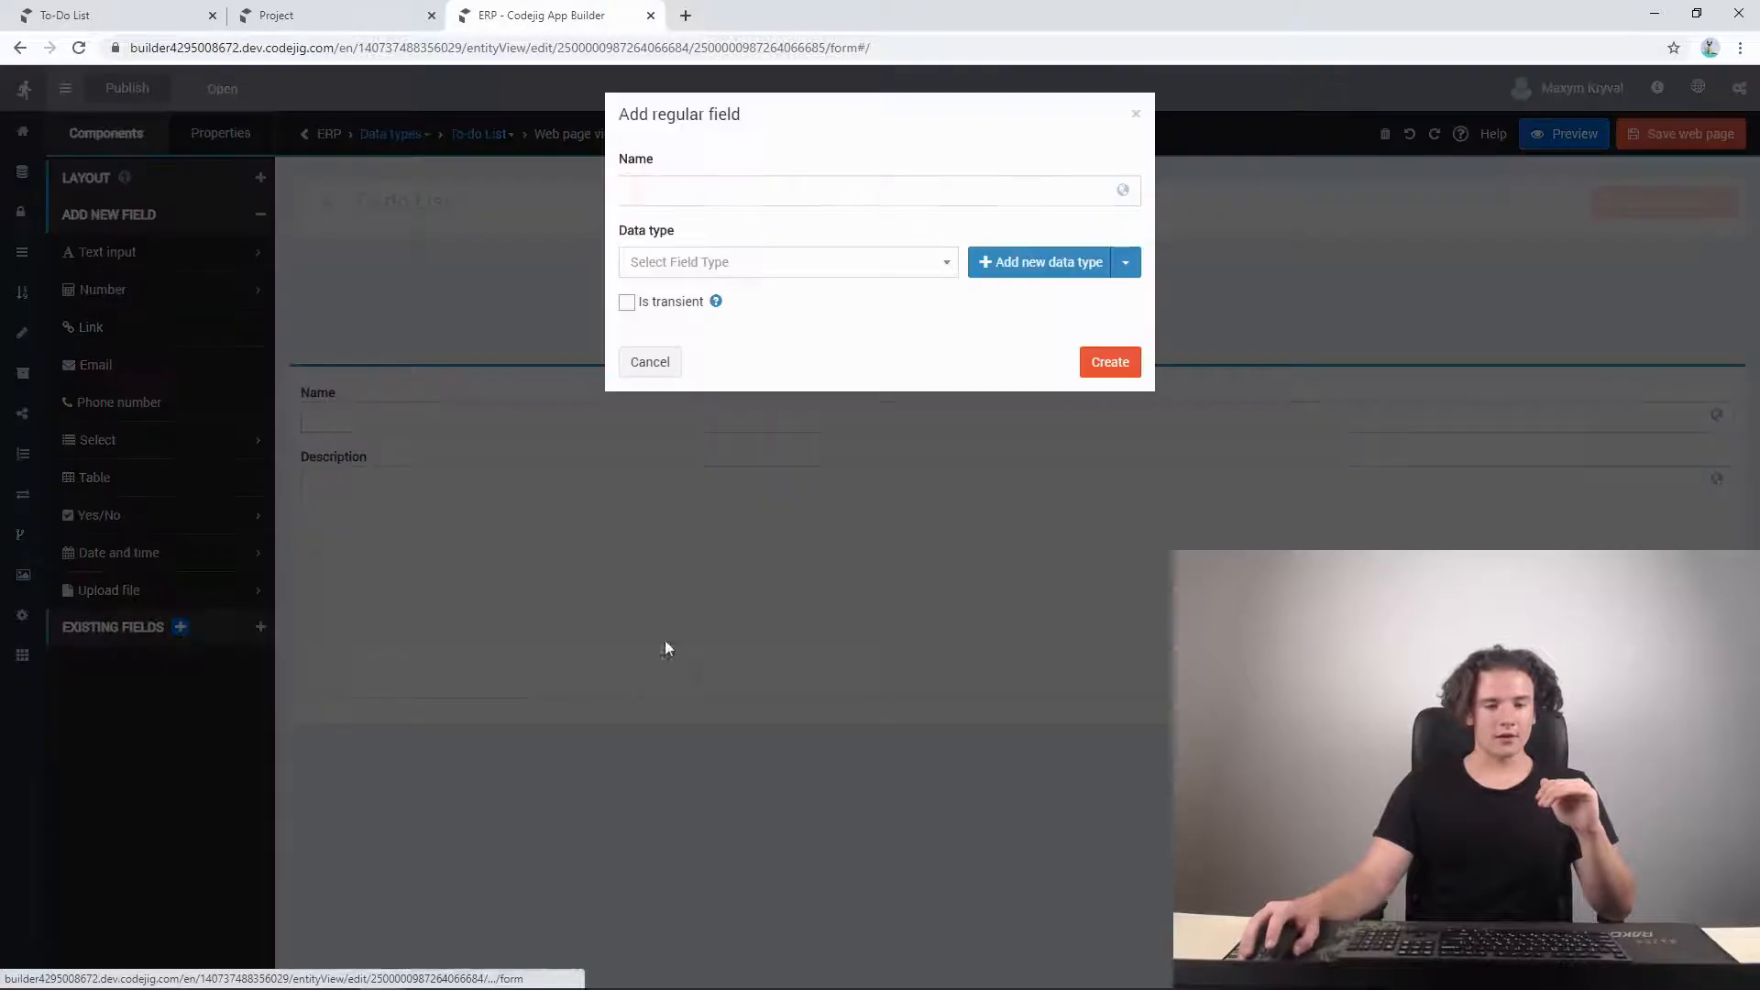
type("List")
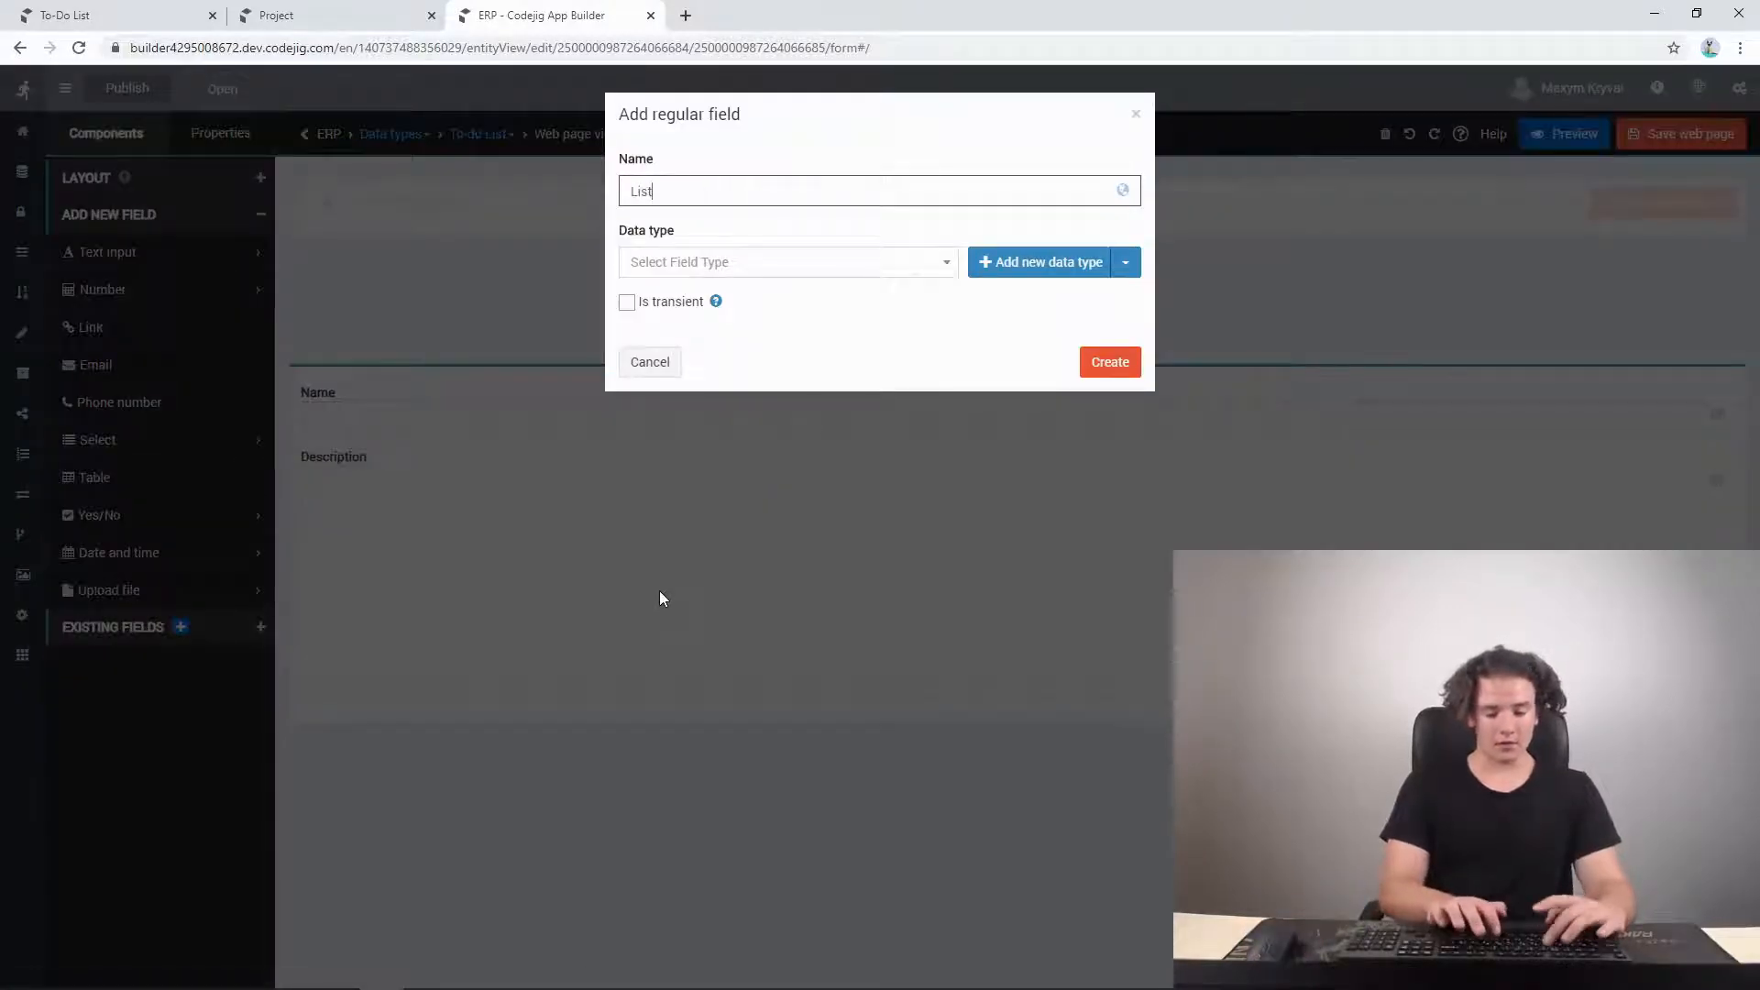
type(" owner")
left_click(672, 262)
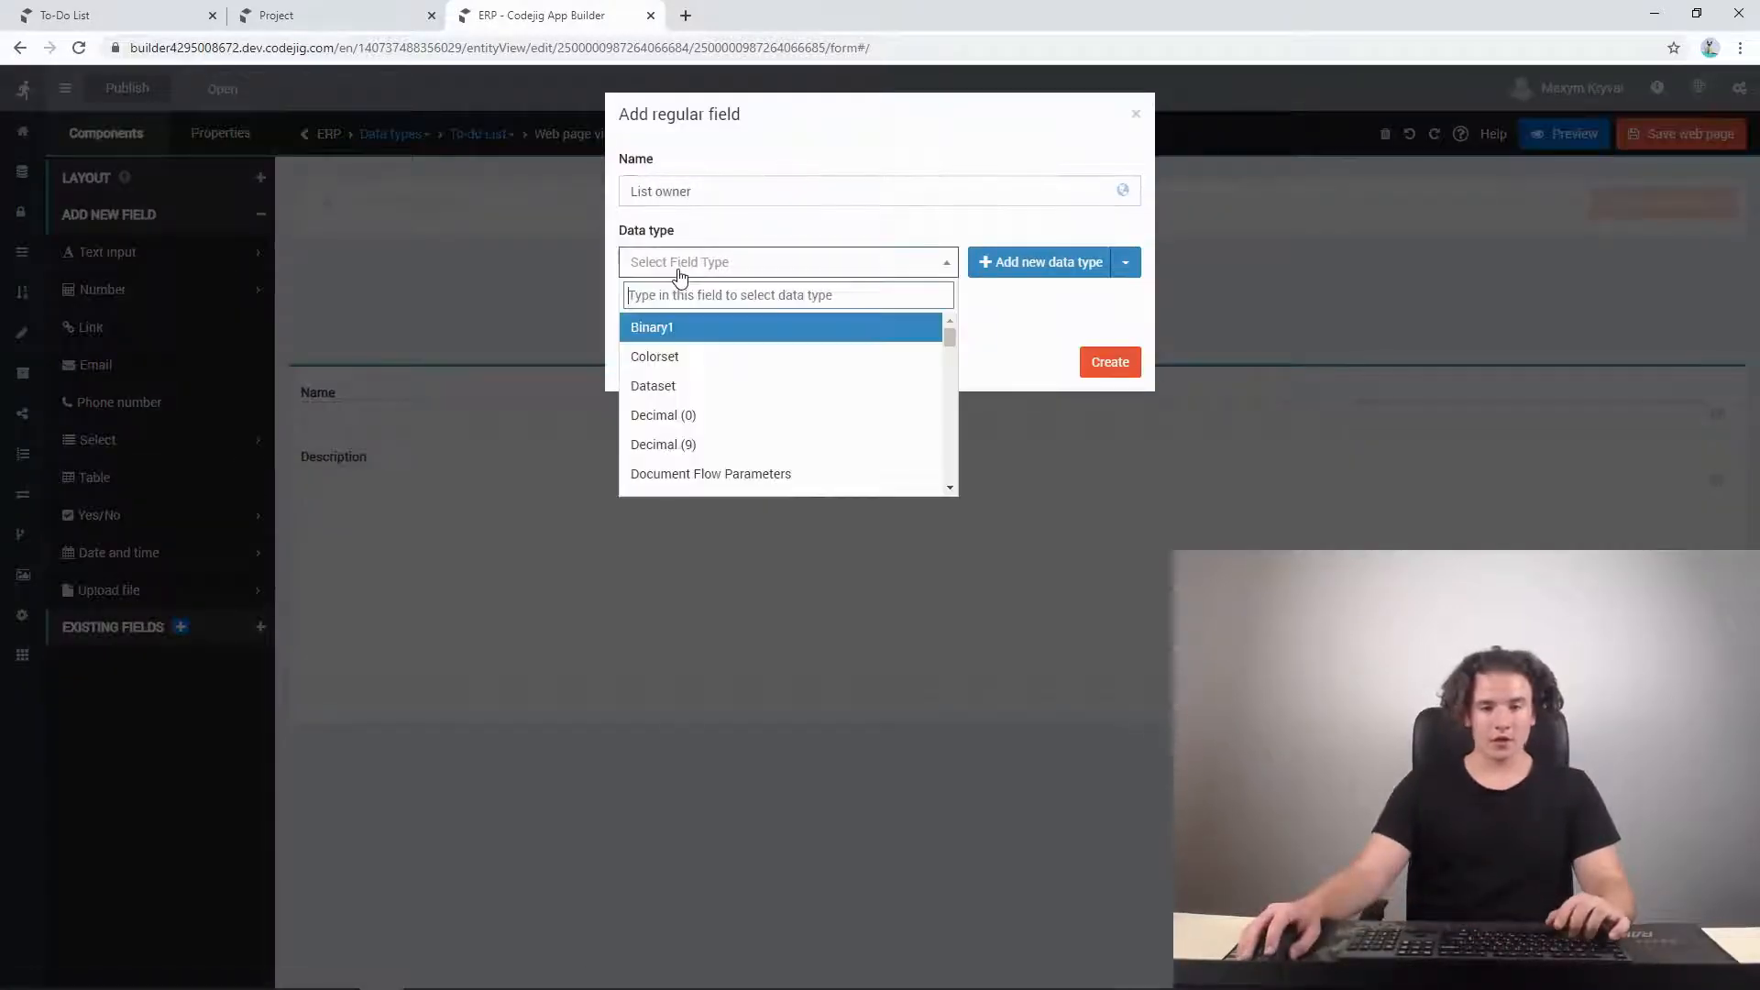
type("res")
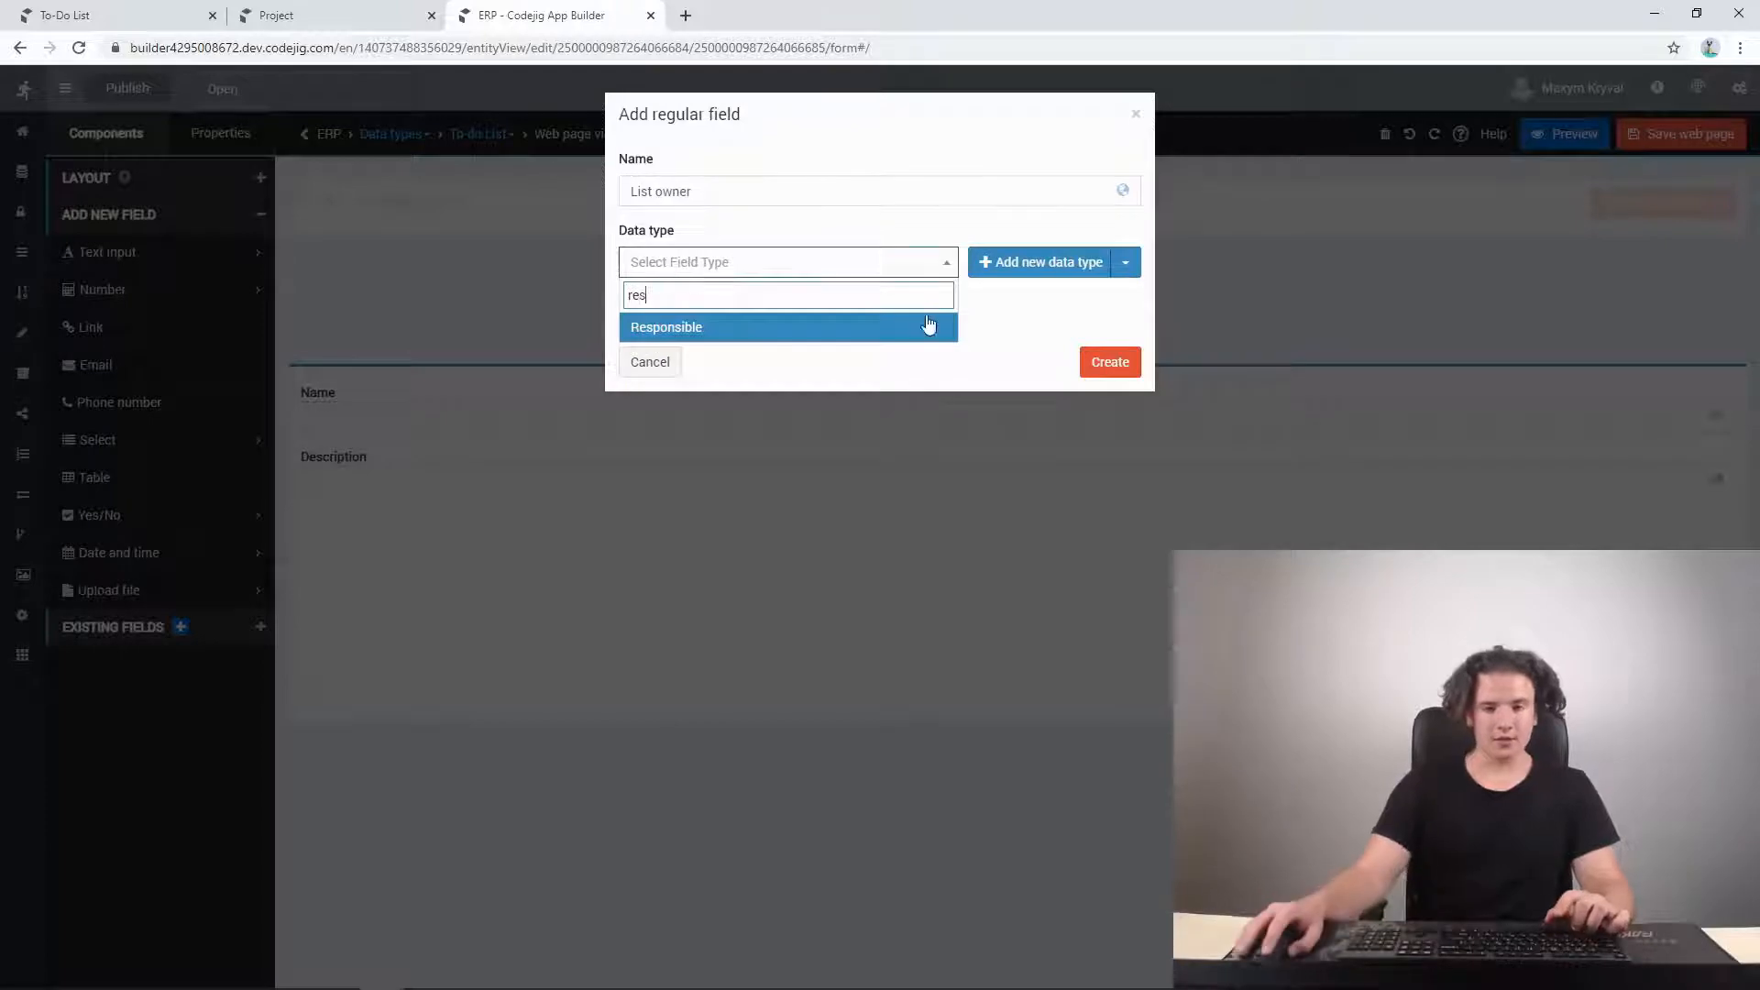
left_click(786, 327)
left_click(1107, 363)
left_click(158, 632)
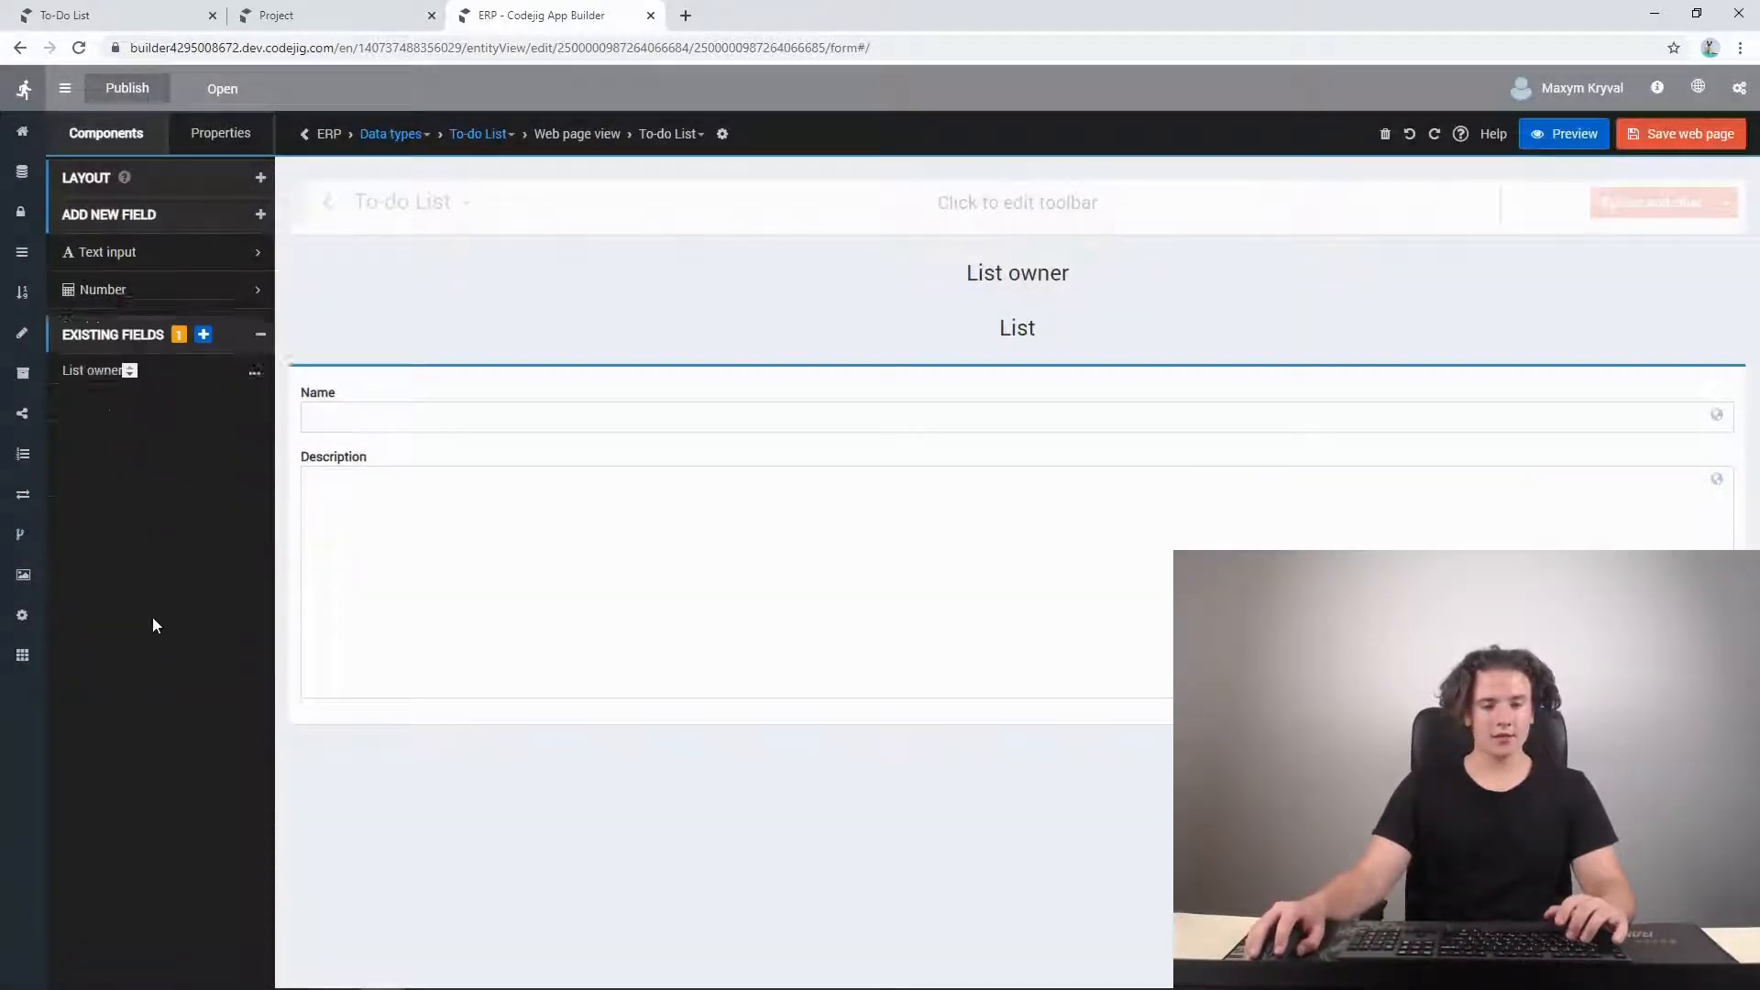
left_click_drag(94, 285, 921, 319)
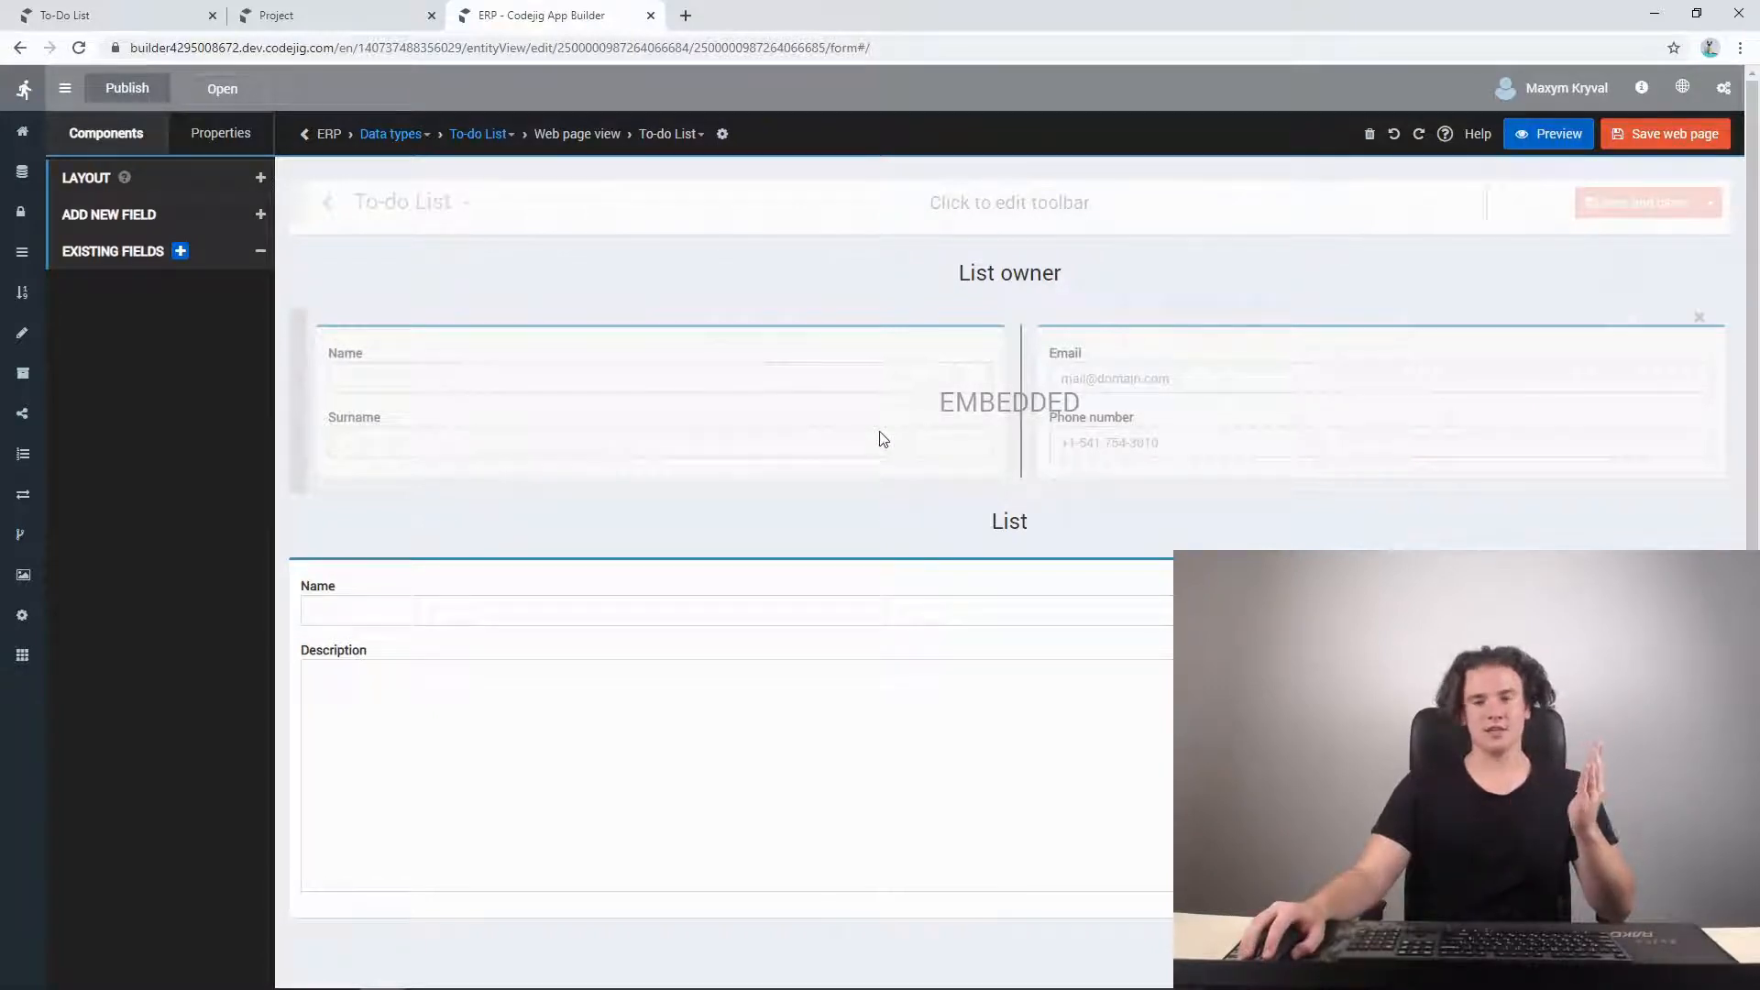
- Switch to the Management app and examine the To-Do List form and a new Project form, including their Tasks sections
left_click(165, 16)
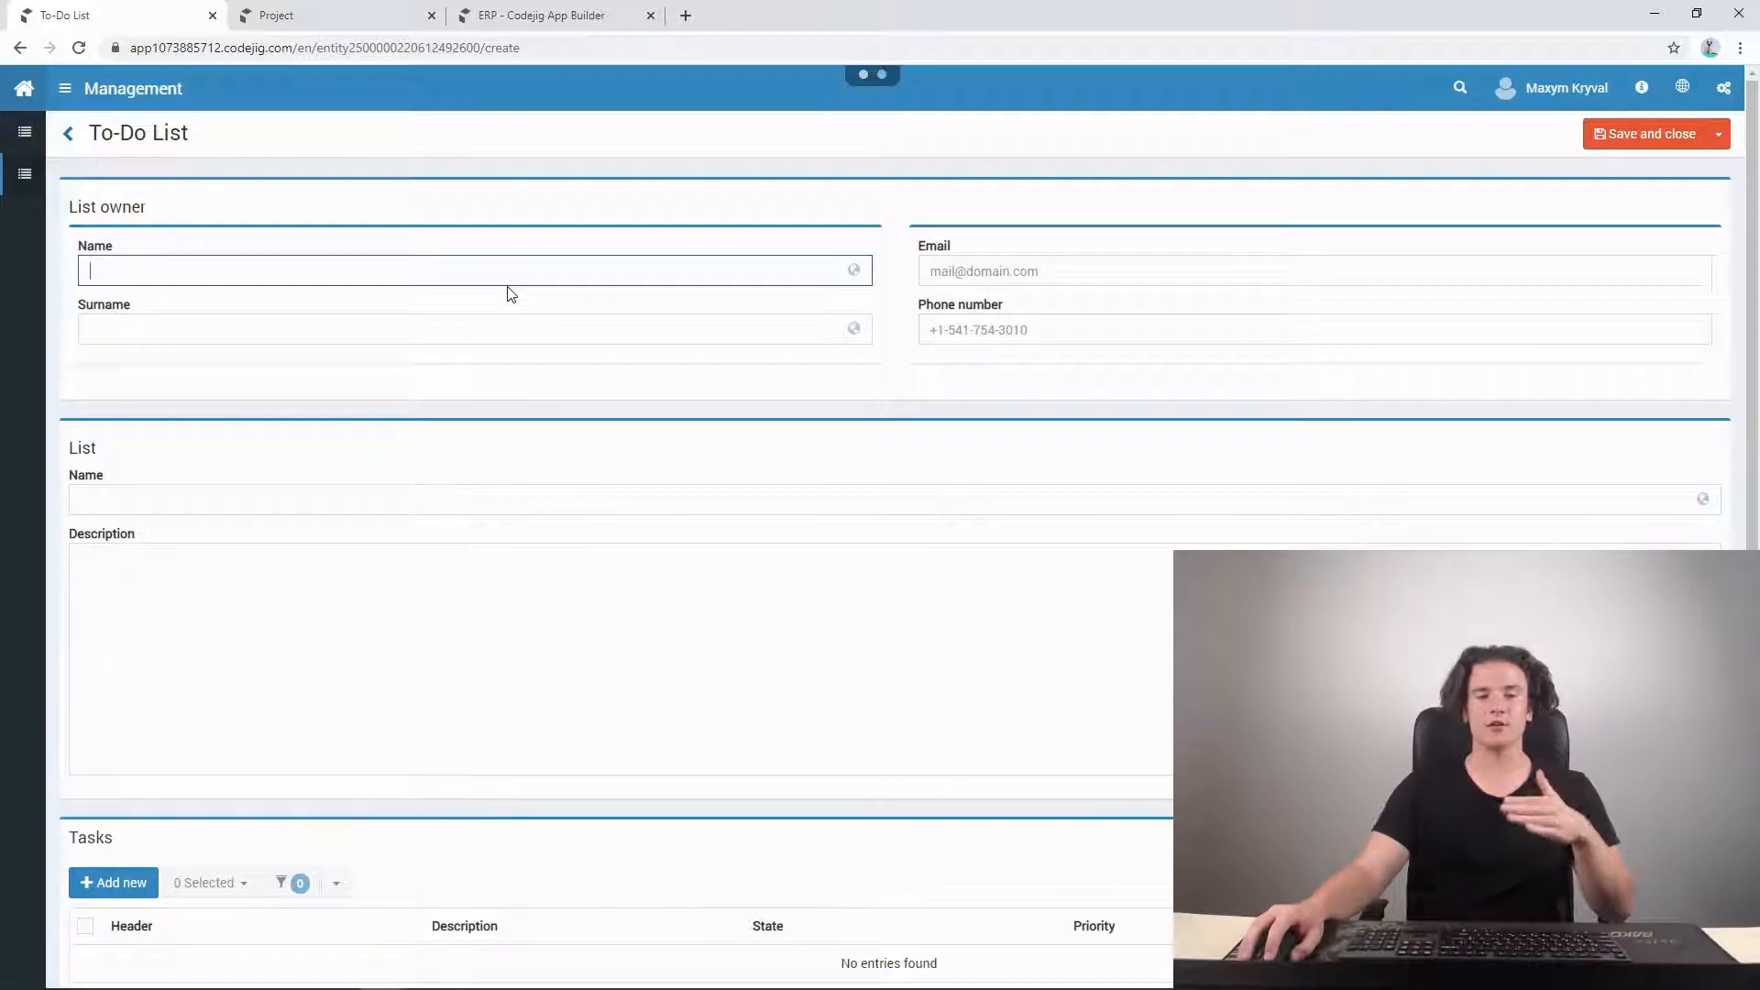
left_click(22, 134)
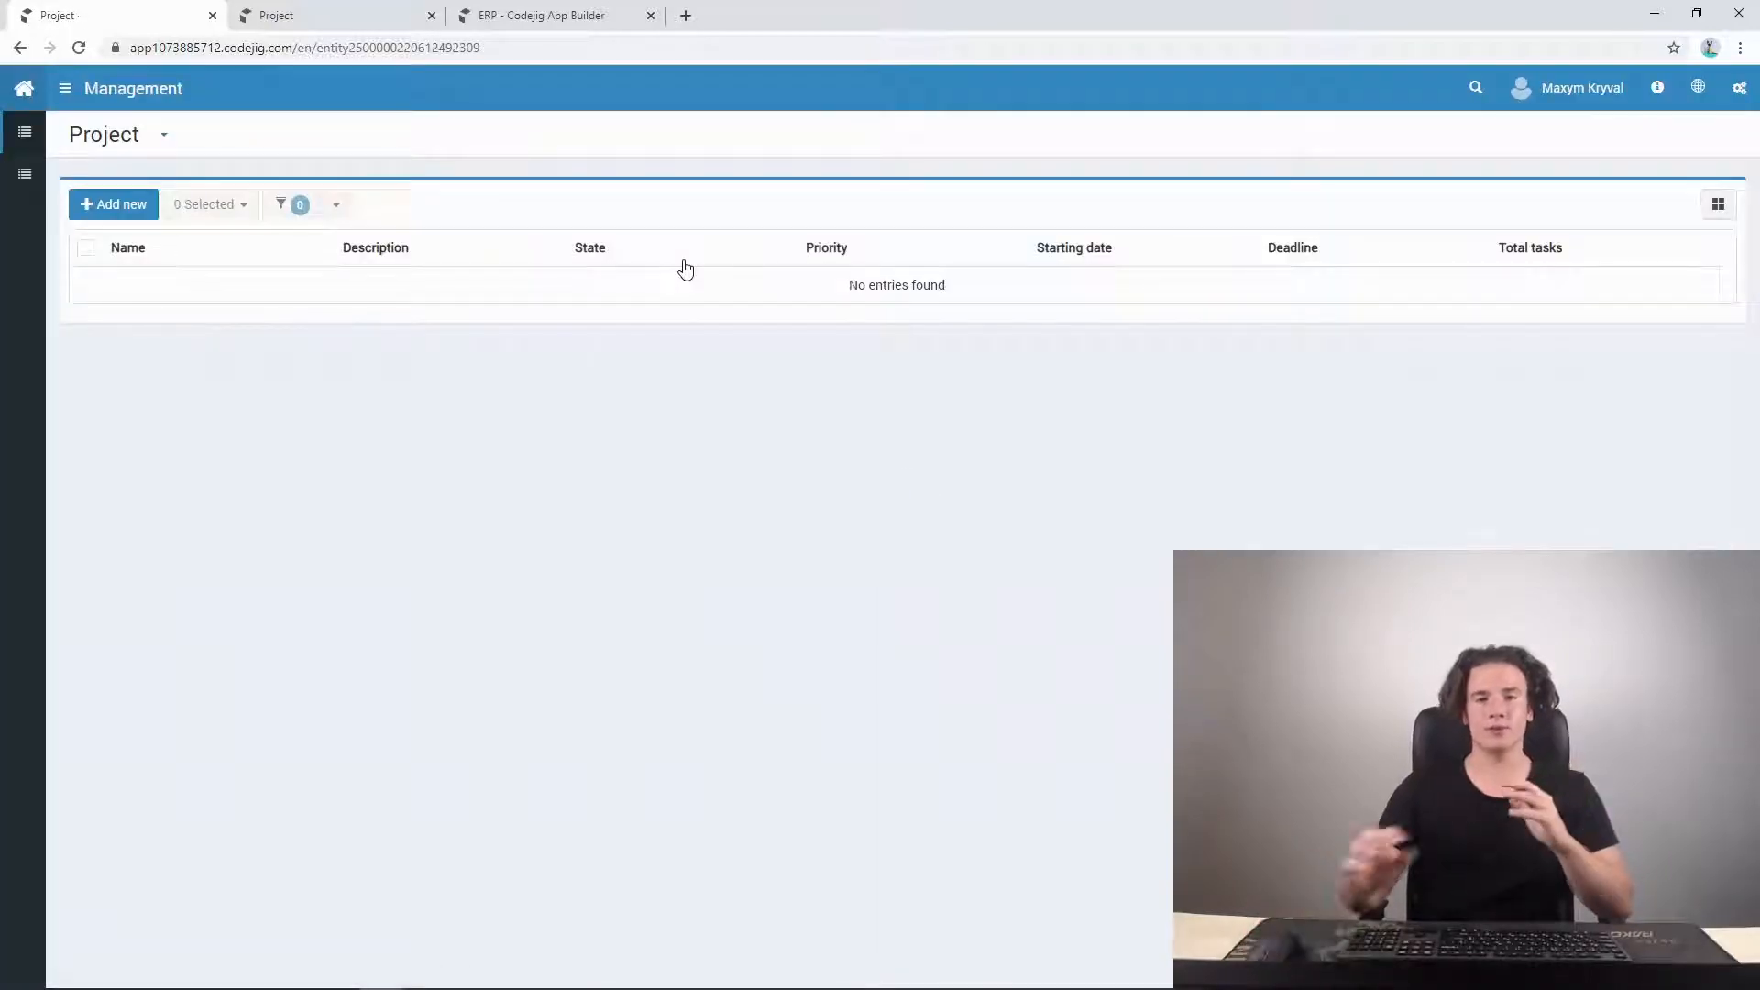
left_click(121, 207)
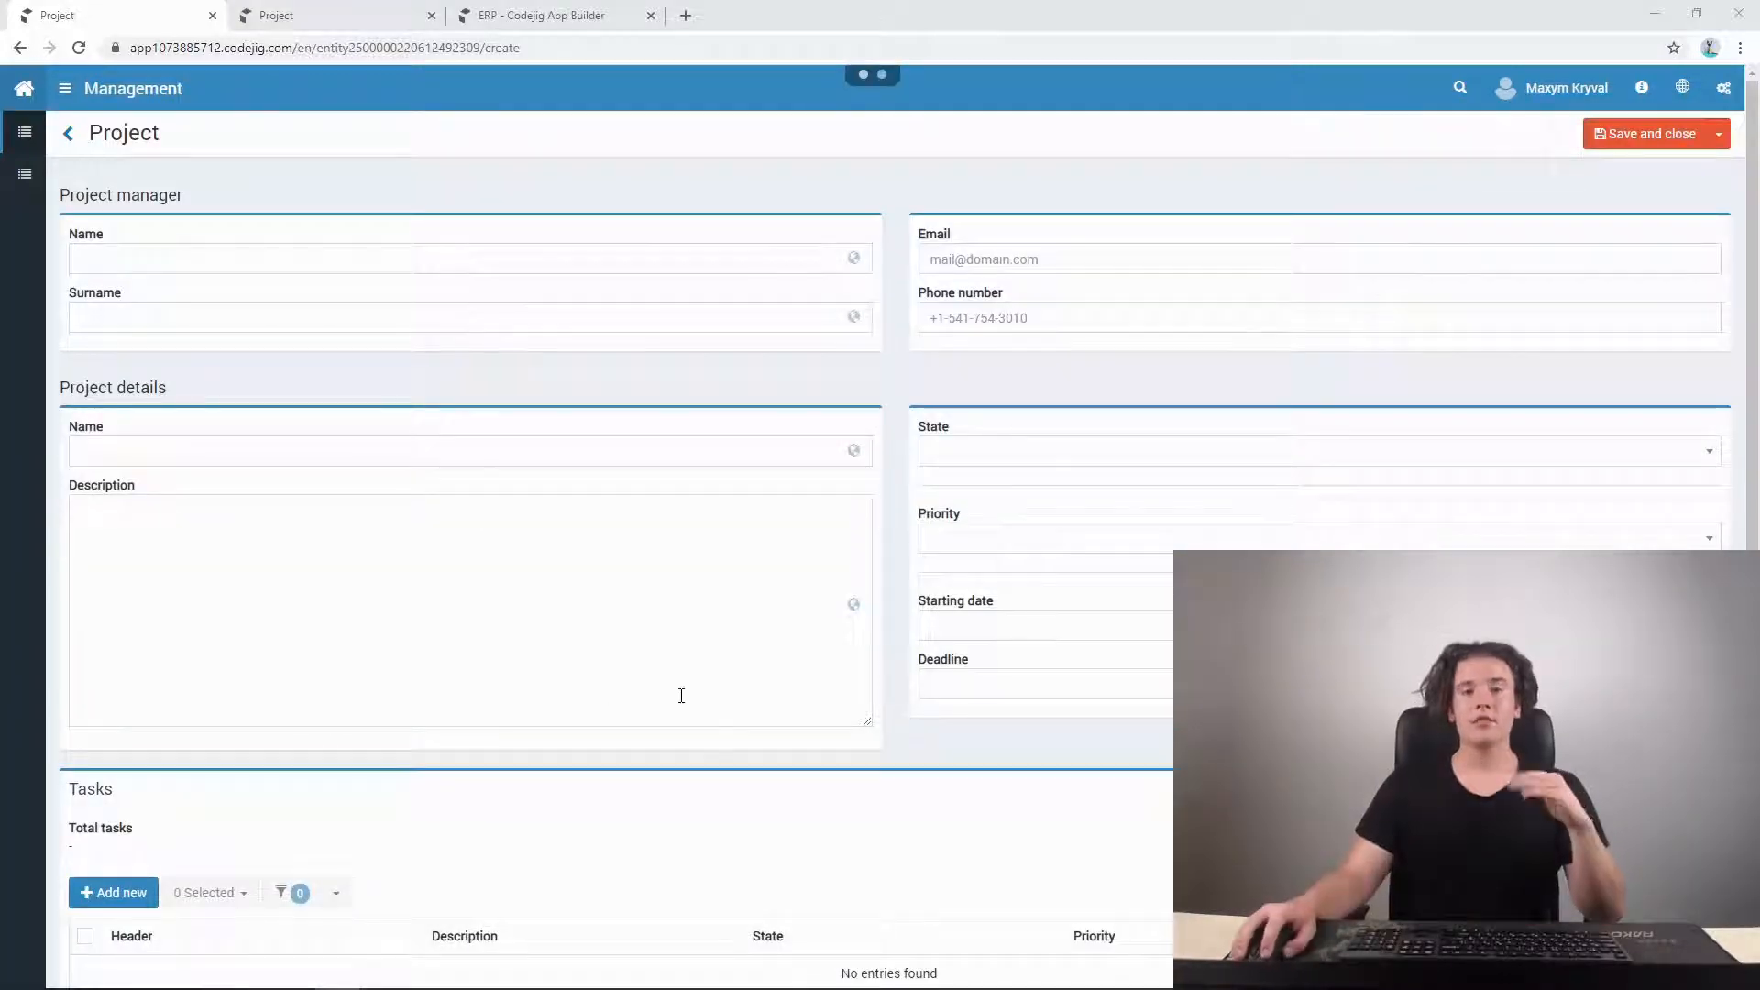
scroll(978, 597, "down", 1)
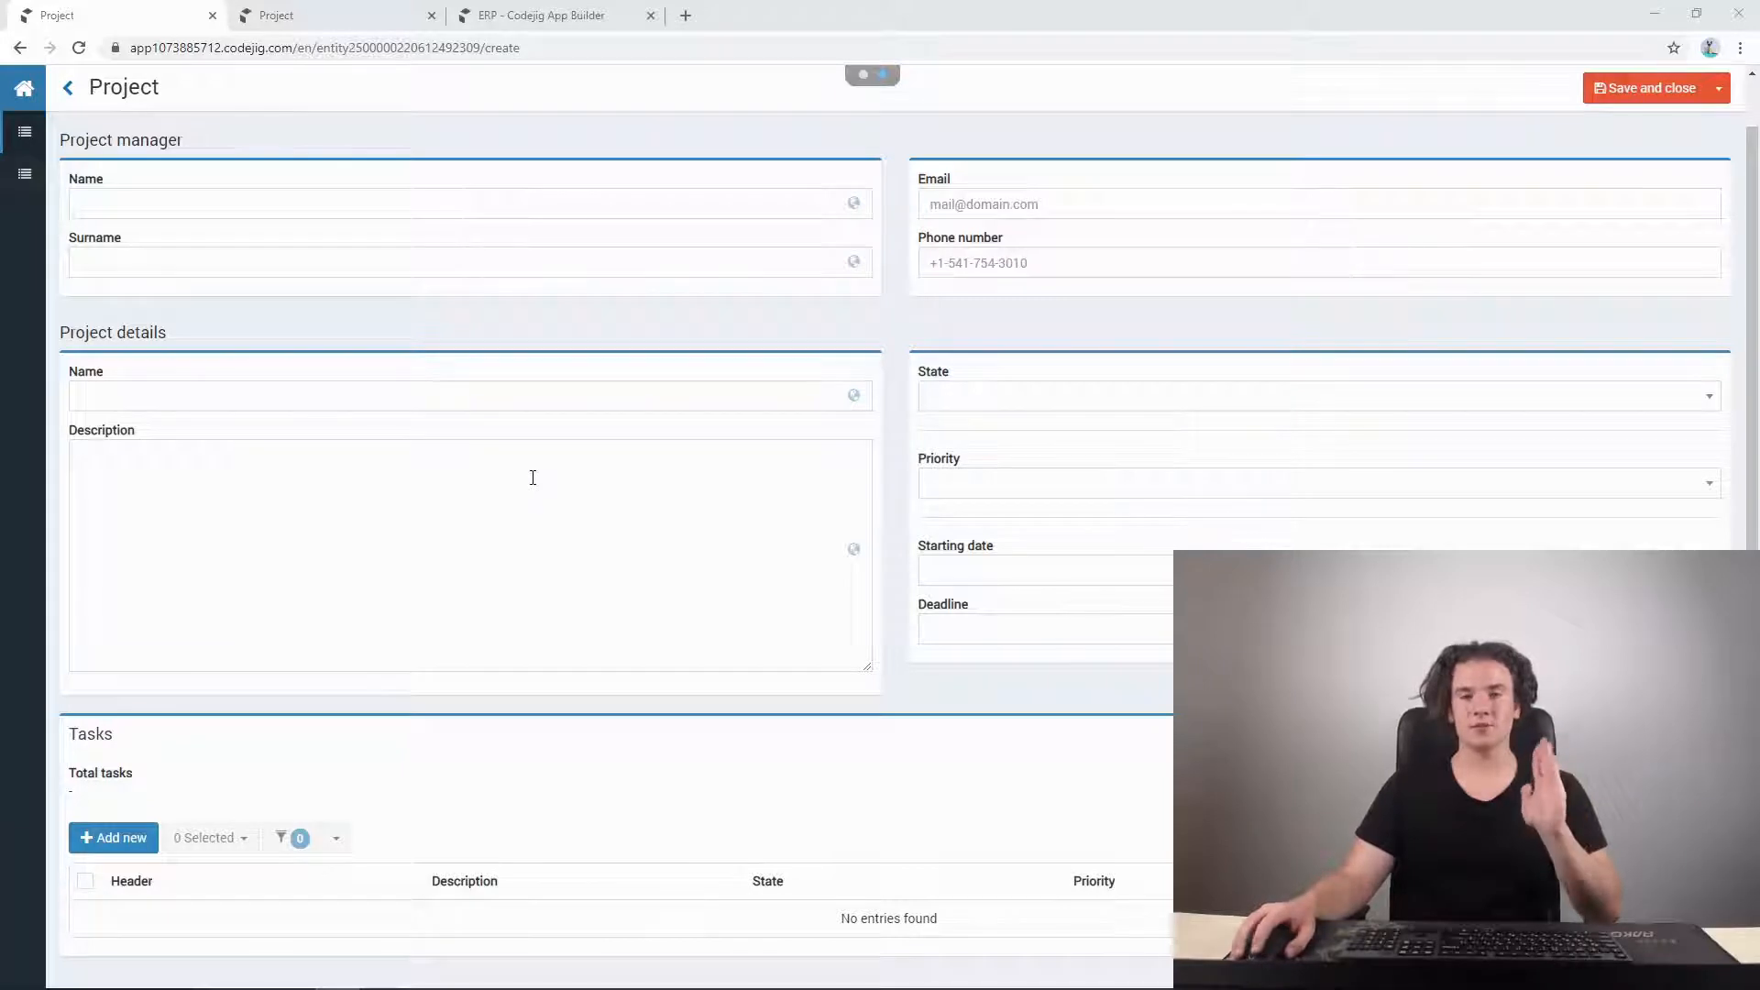
scroll(533, 477, "up", 1)
scroll(533, 477, "down", 1)
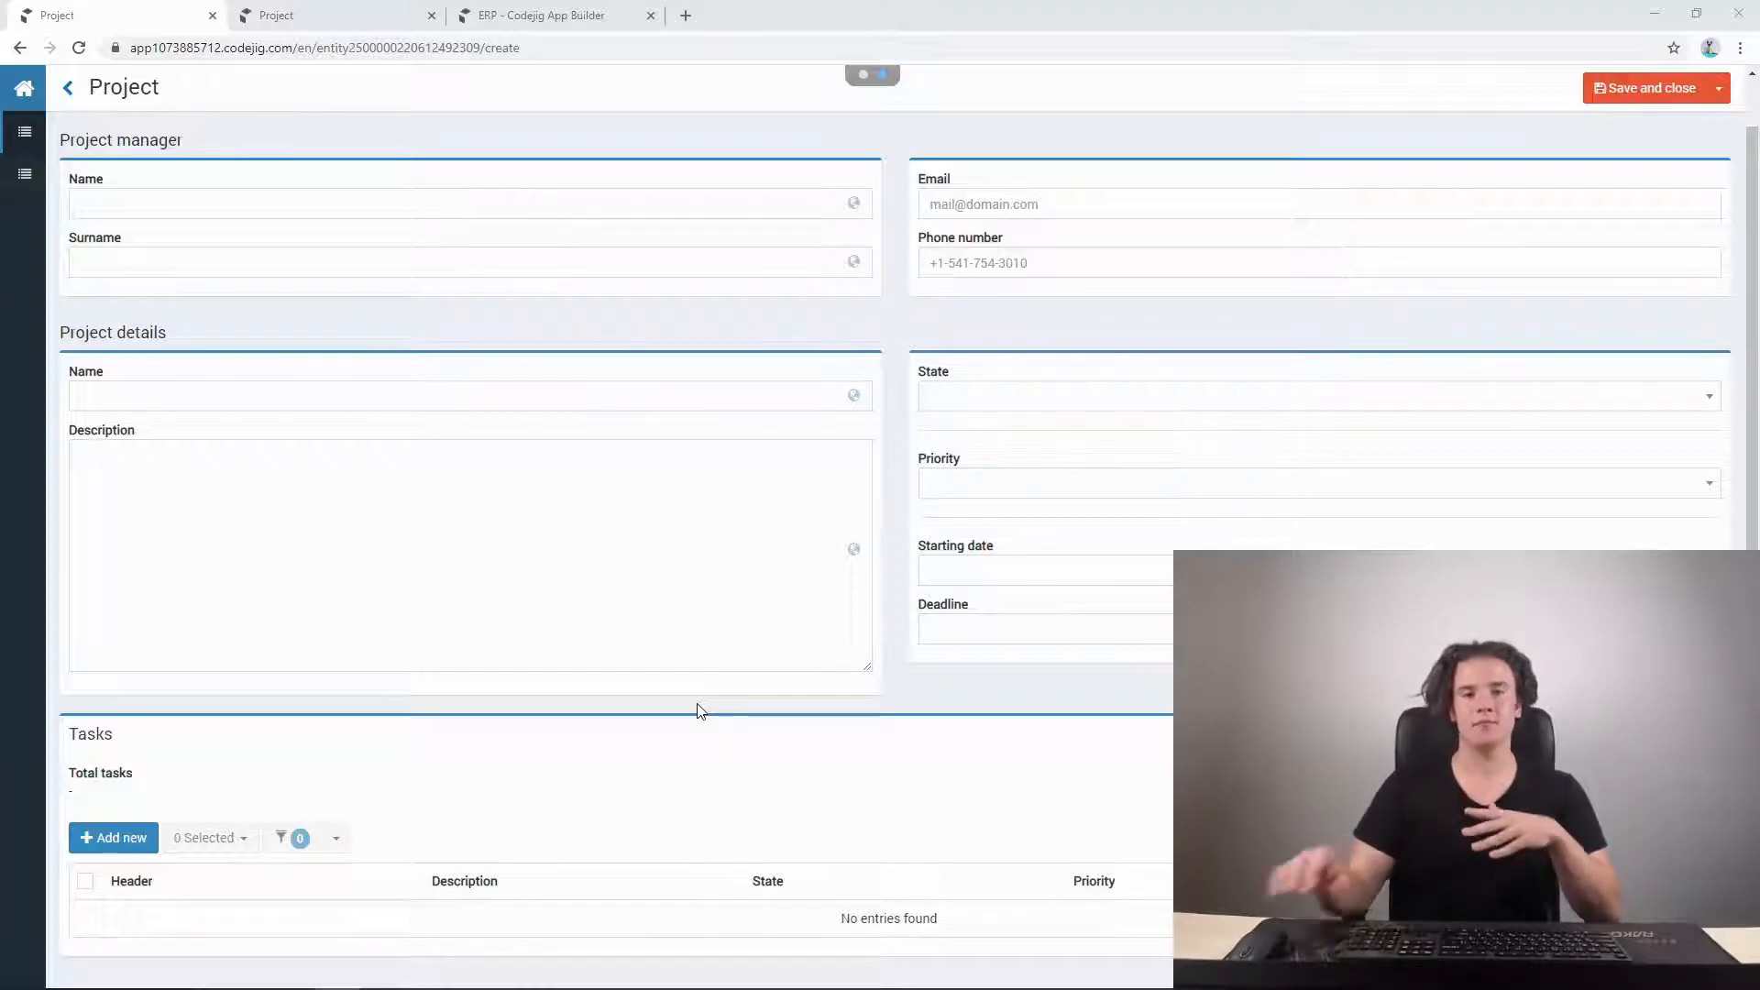
mouse_move(32, 147)
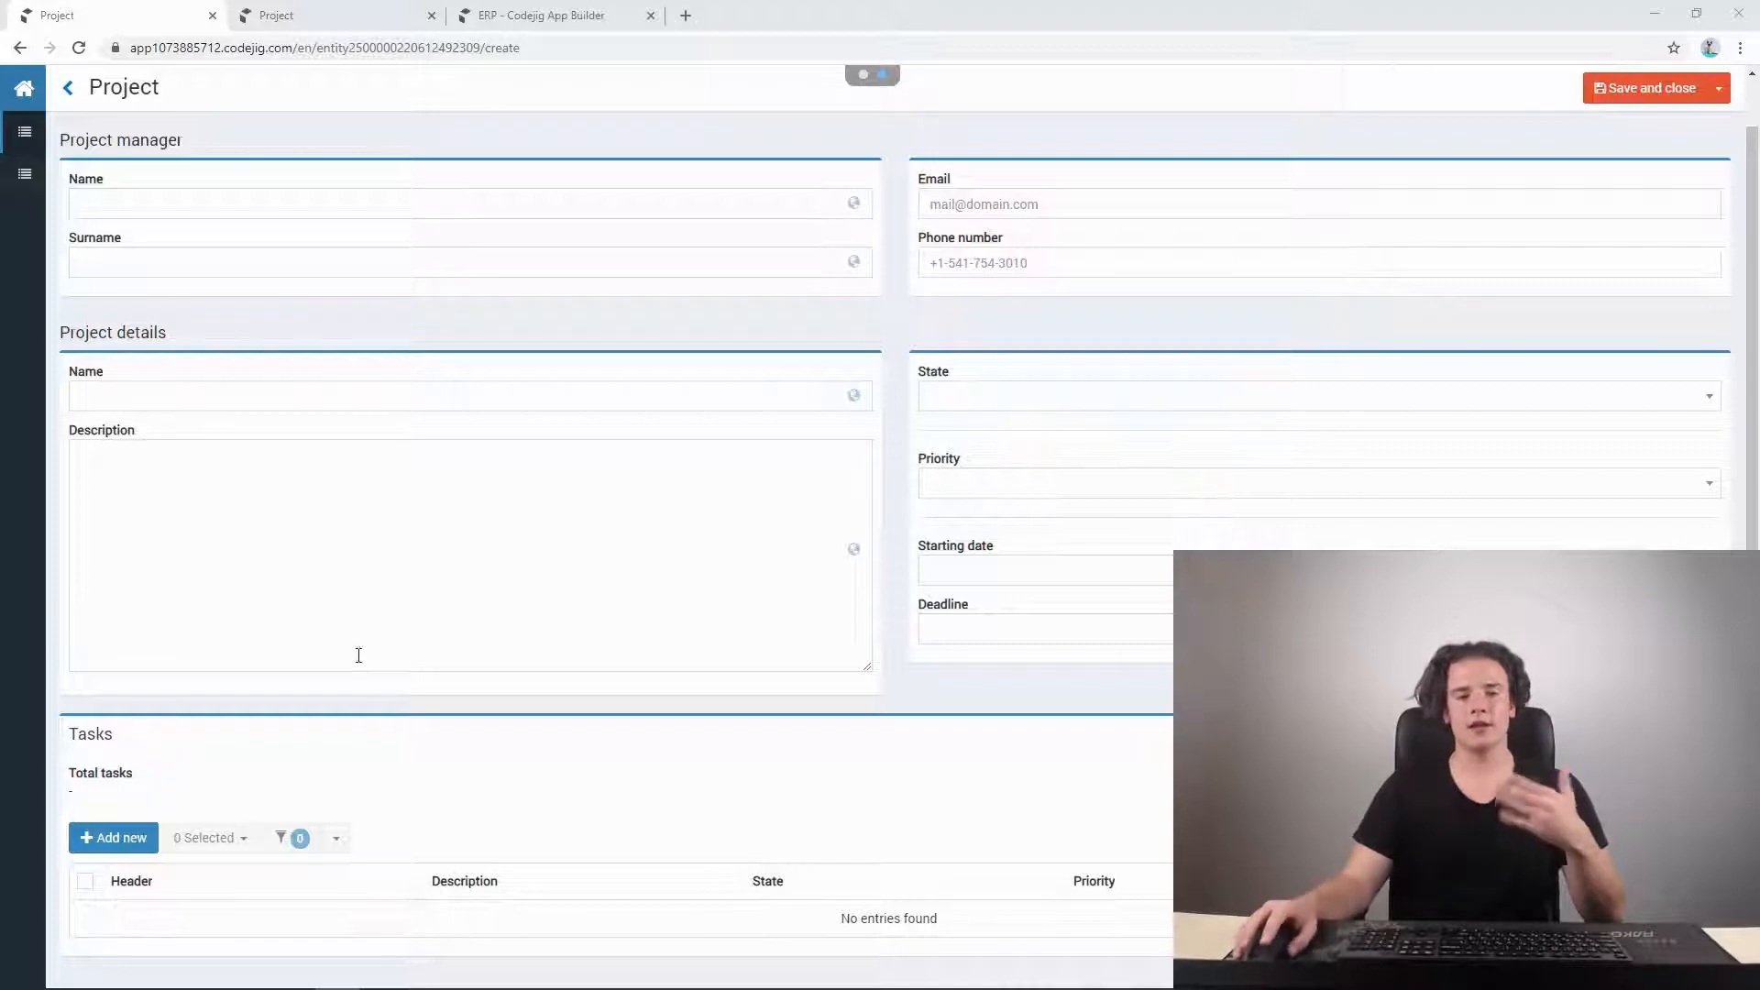
scroll(292, 247, "up", 1)
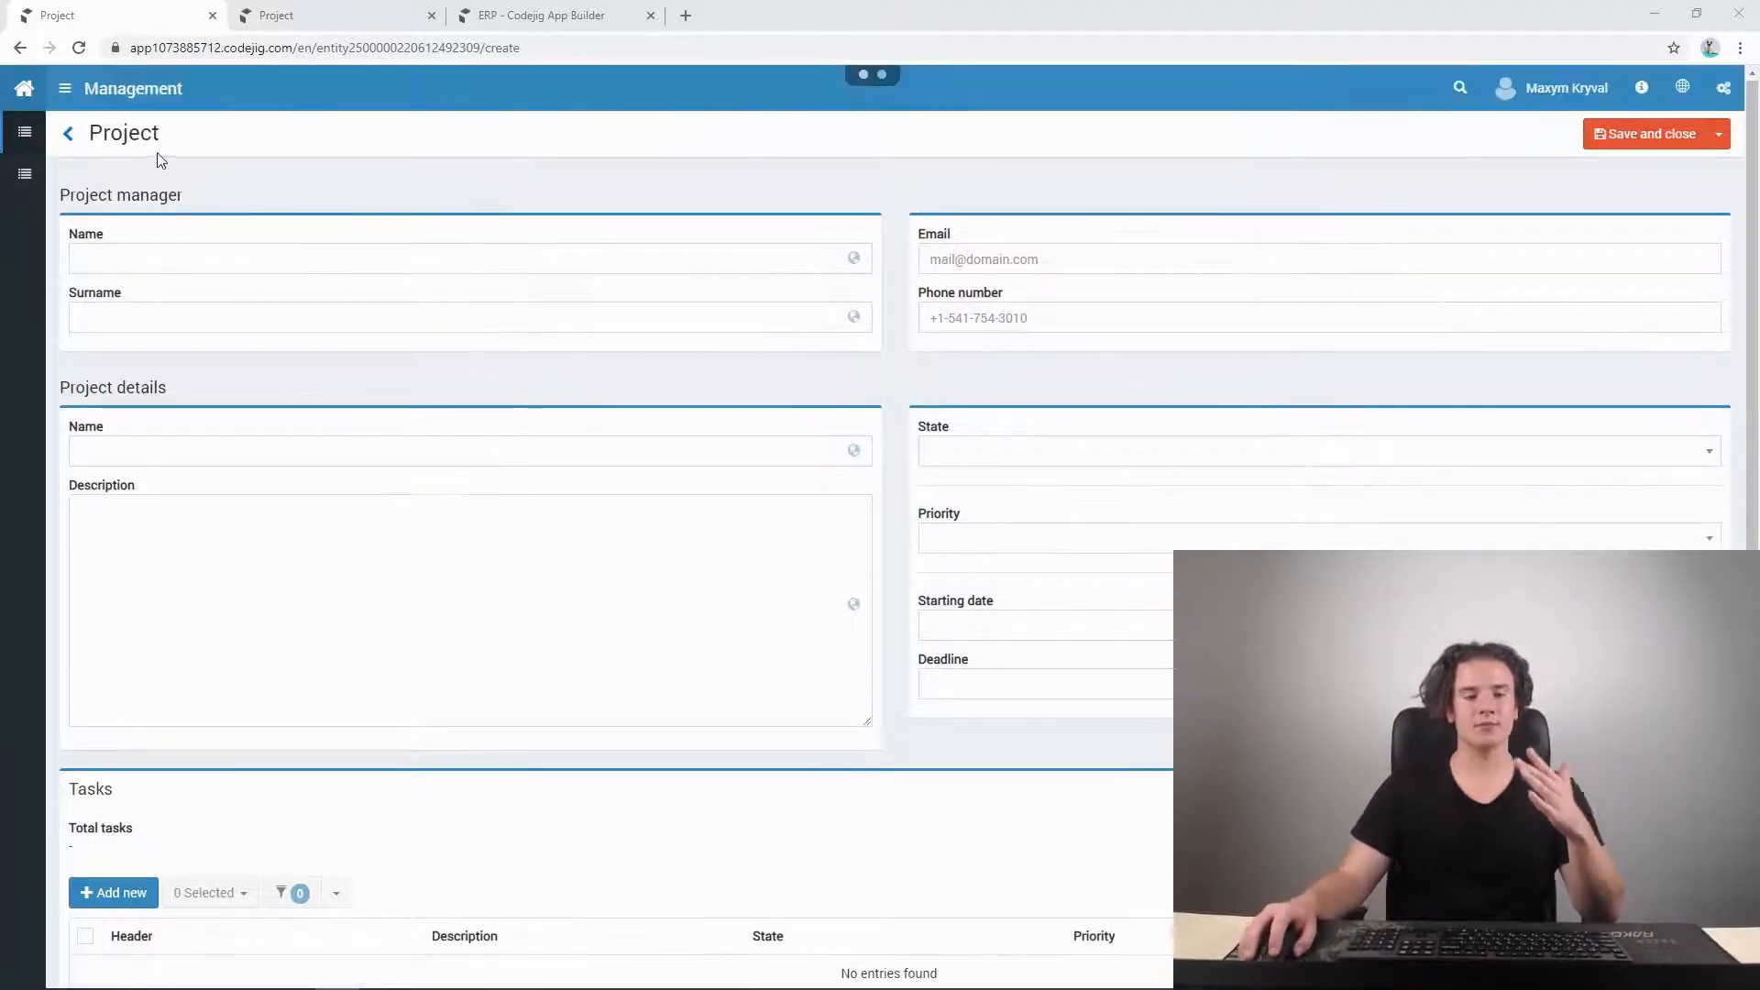
scroll(816, 444, "down", 1)
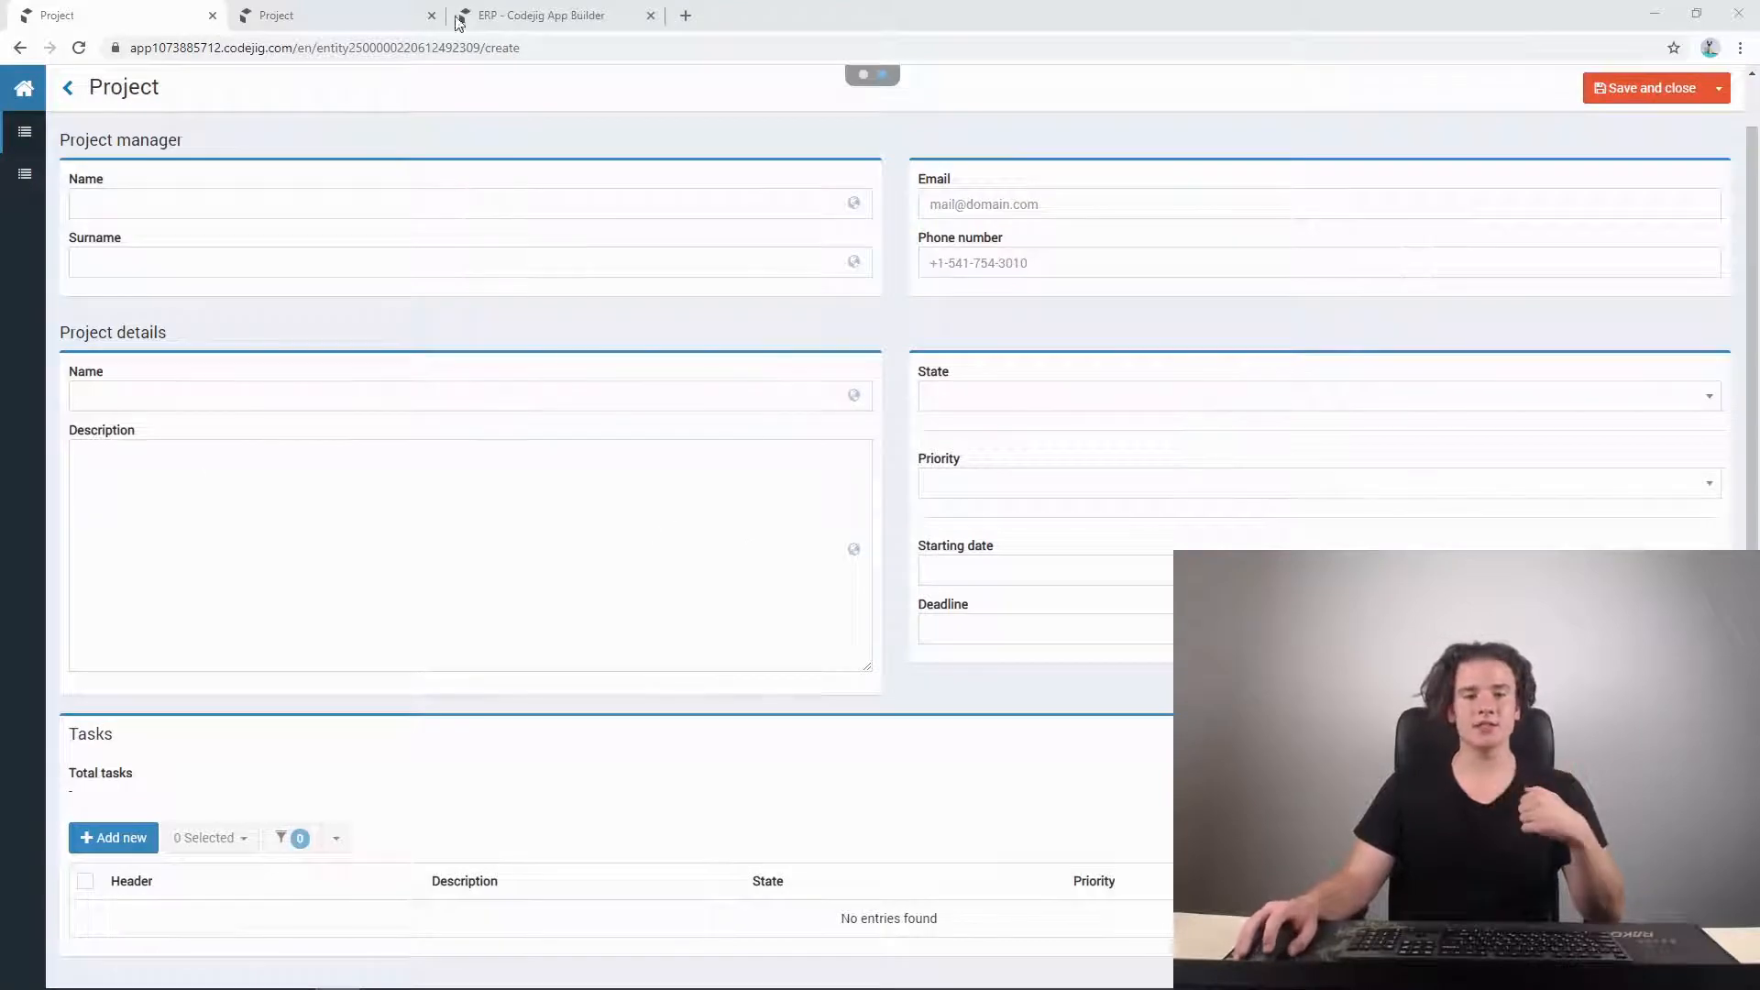
- Return to the App Builder and create an embedded data type named Tasks
left_click(563, 13)
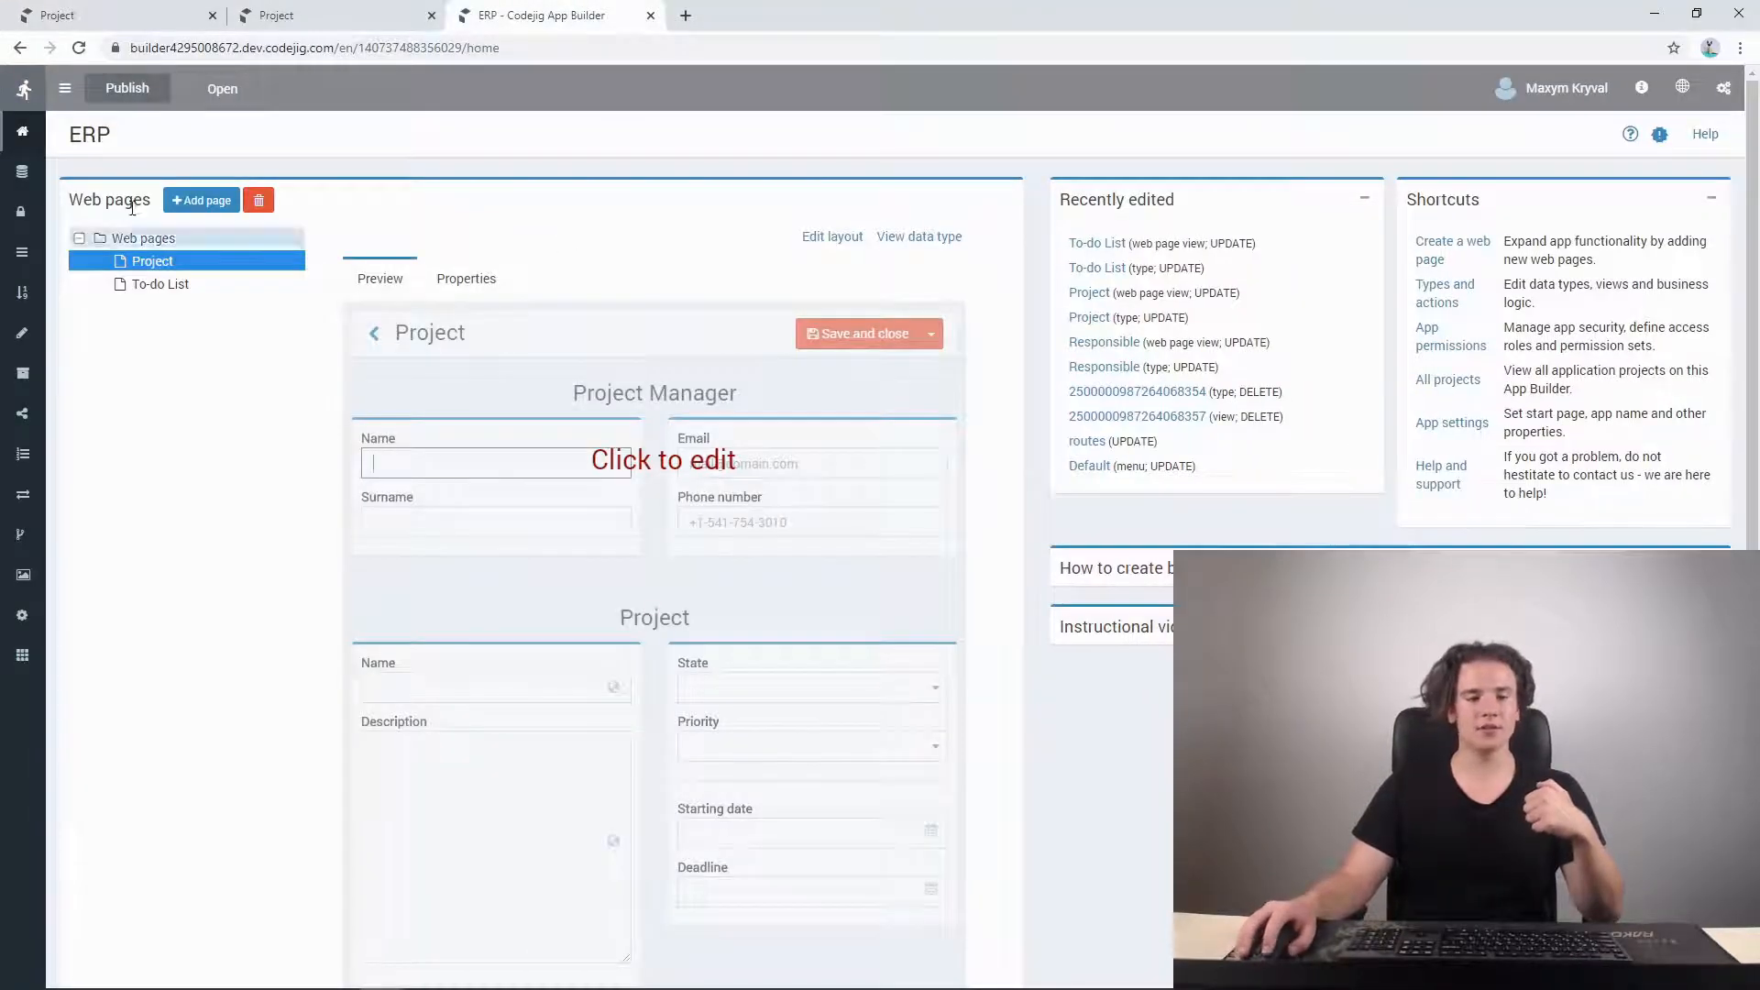
left_click(31, 172)
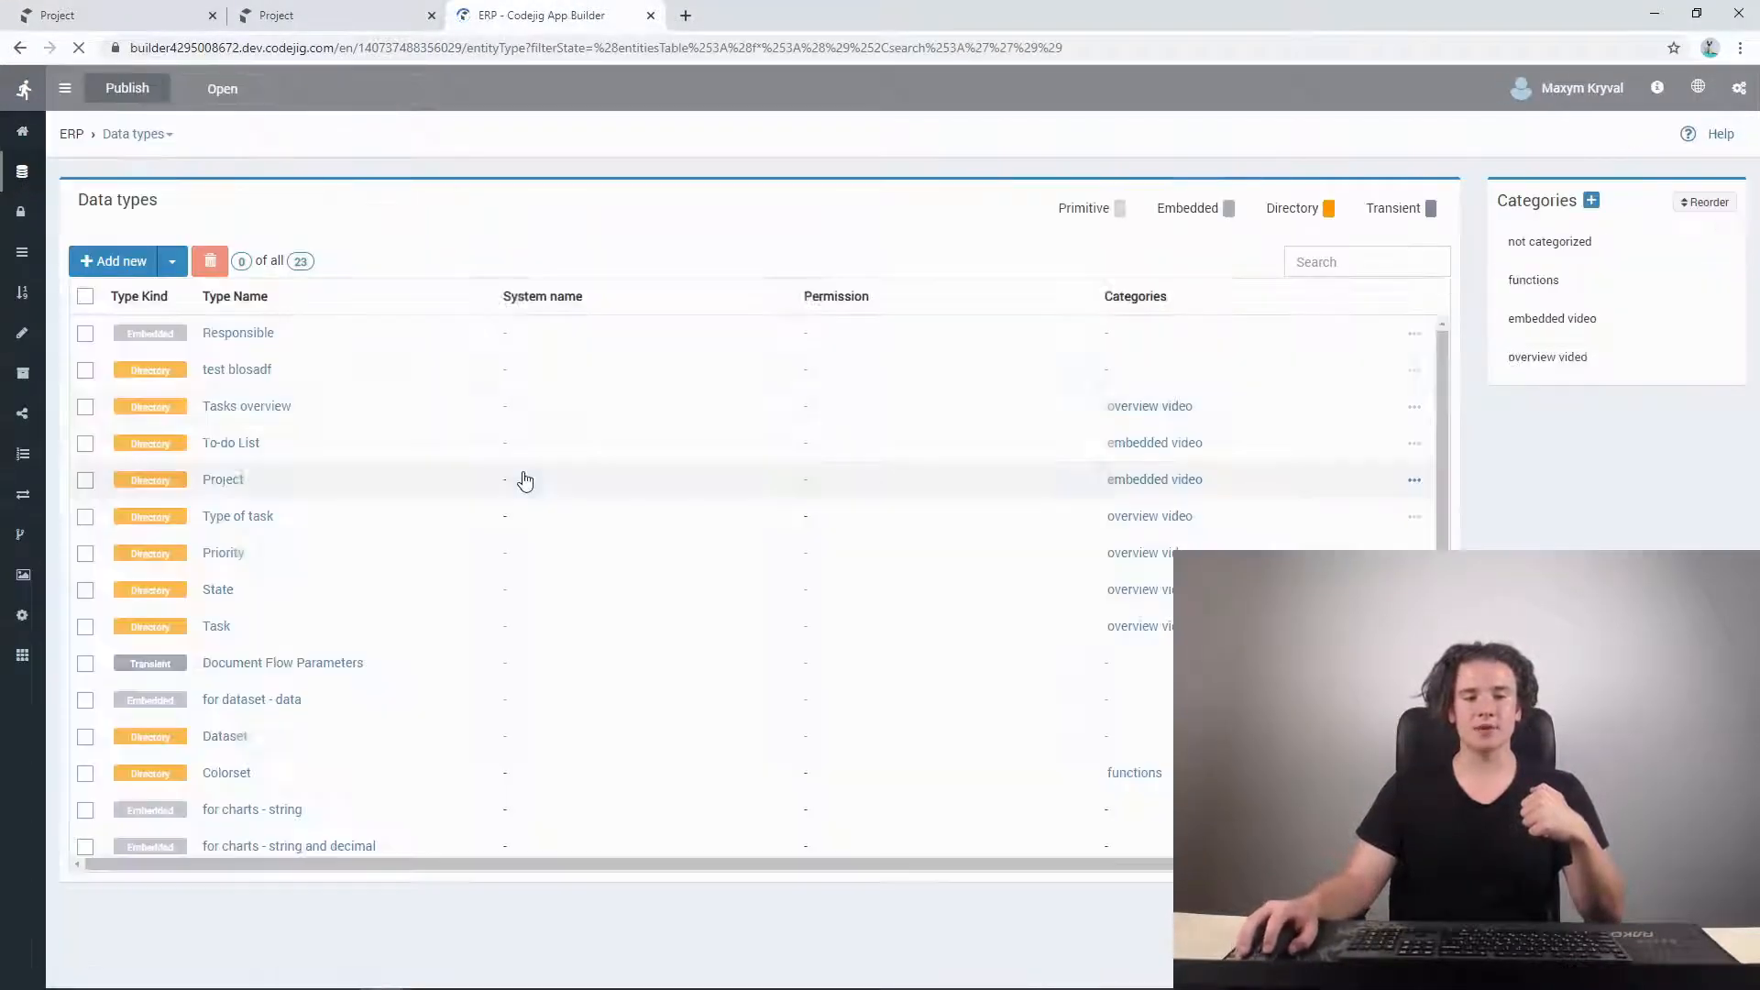
left_click(174, 264)
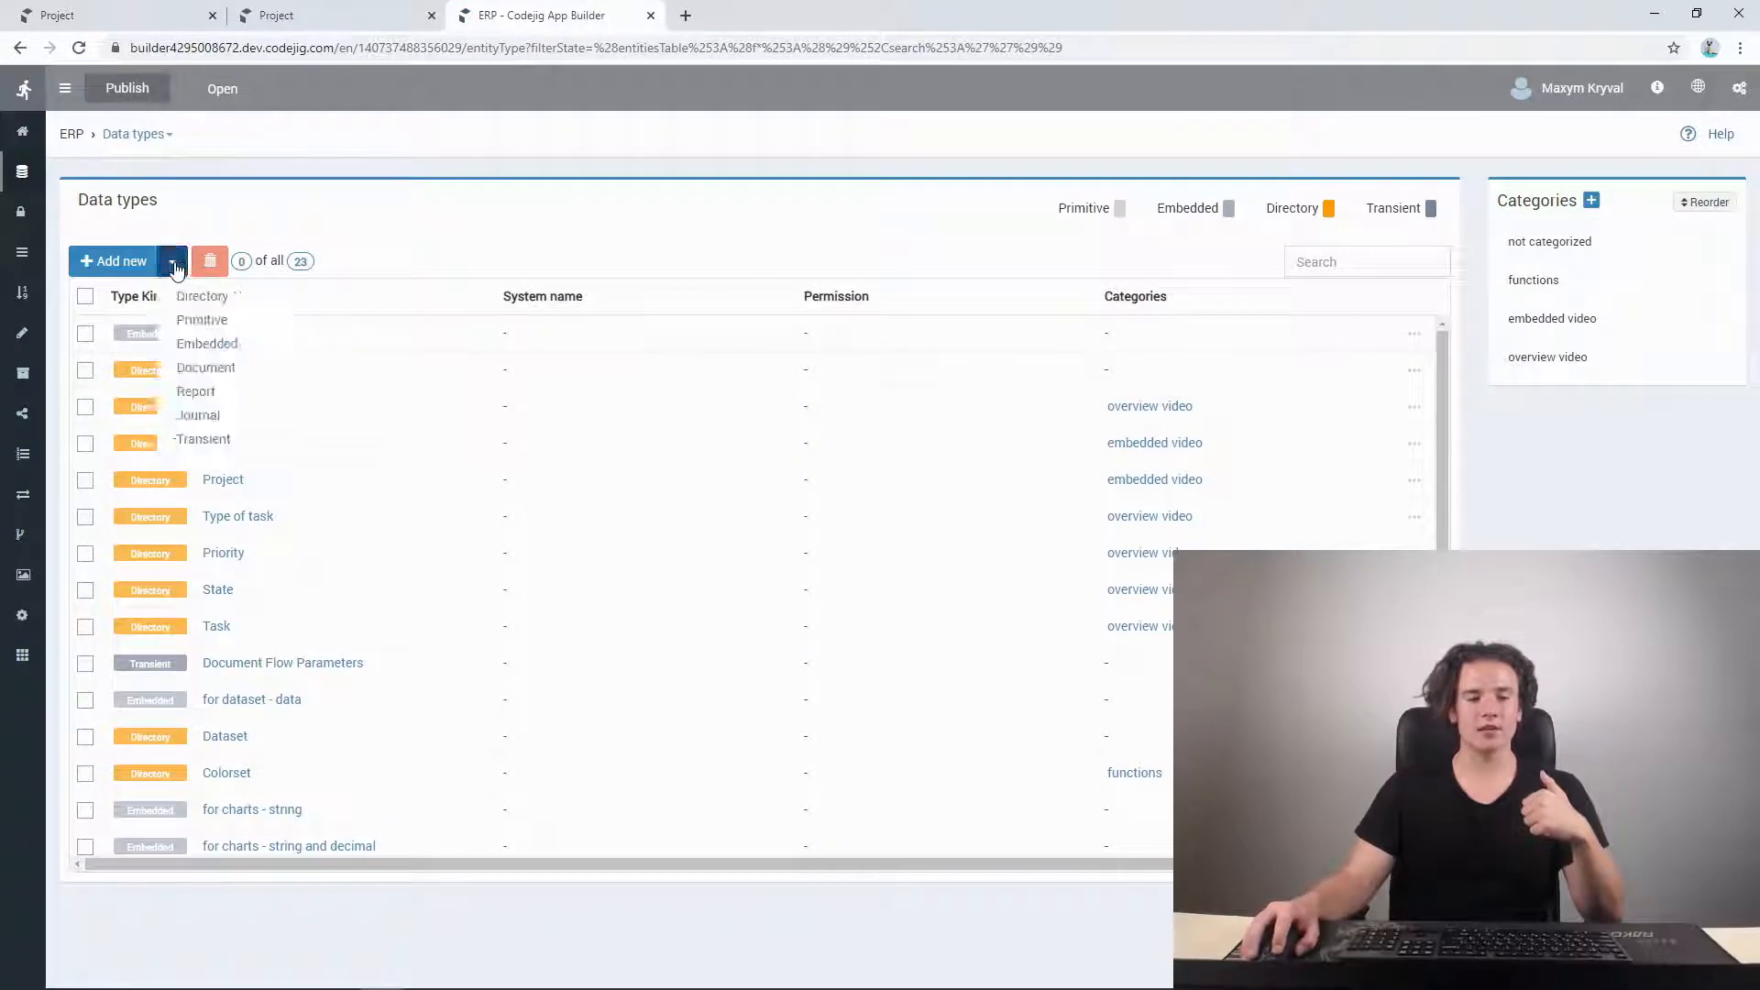
left_click(224, 344)
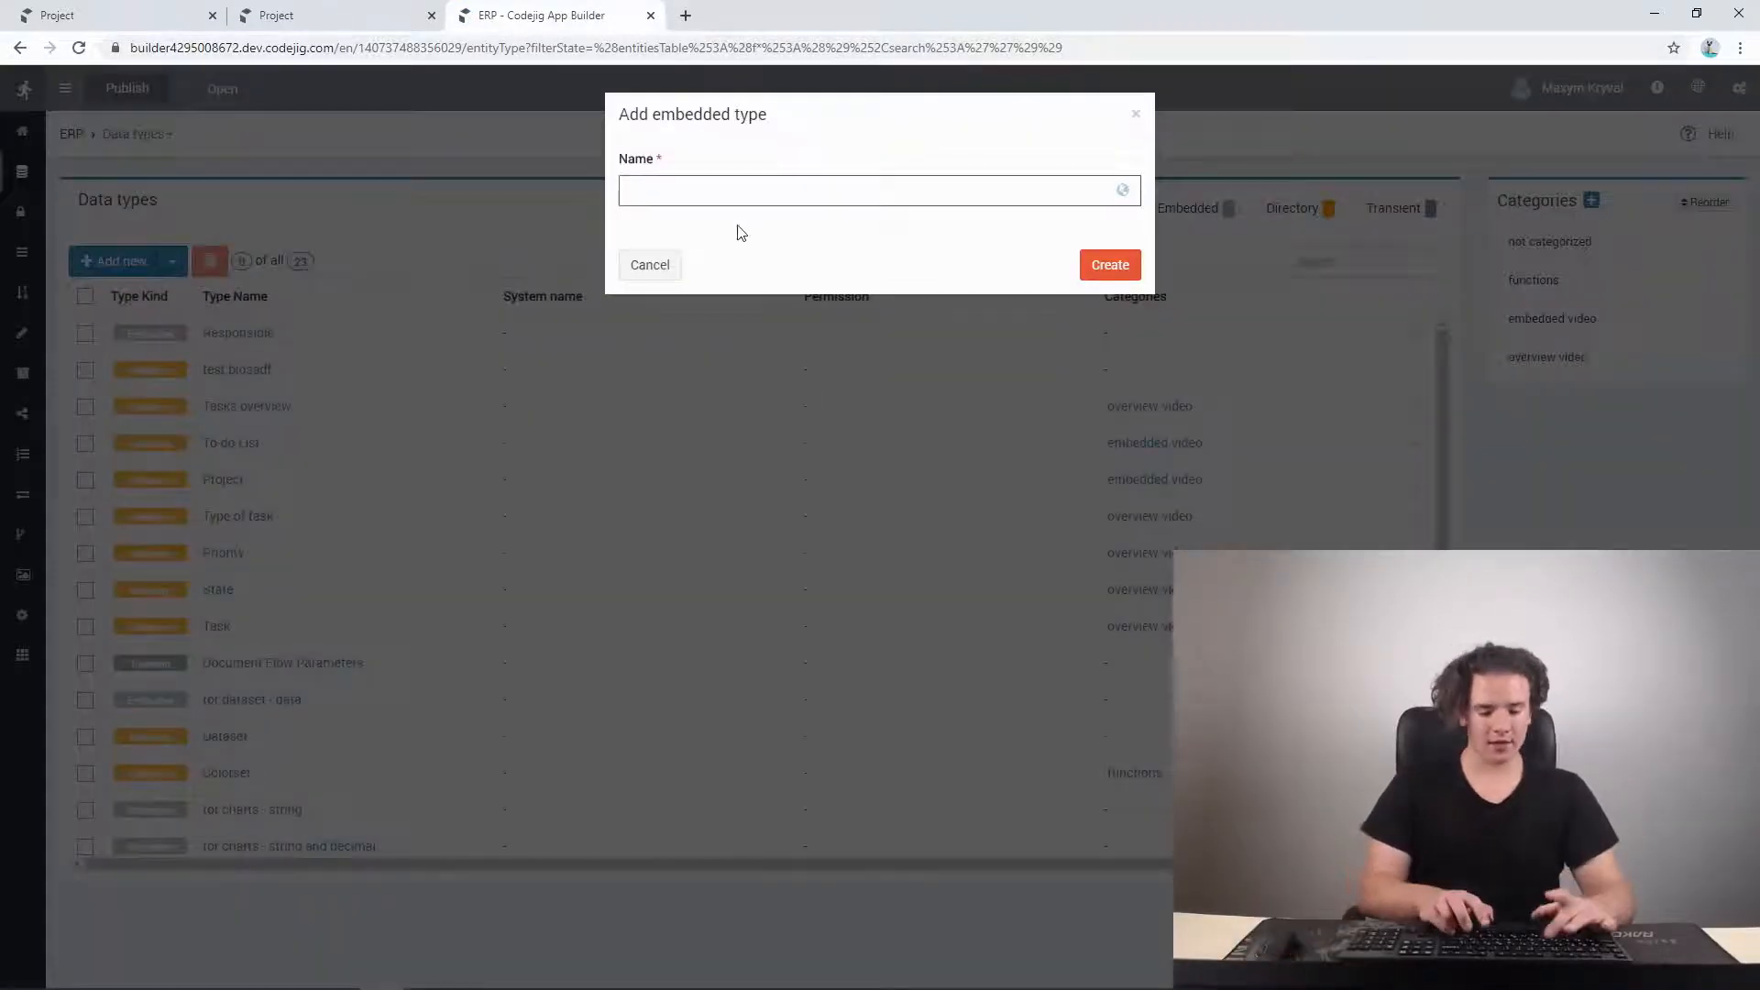
type("Tasks")
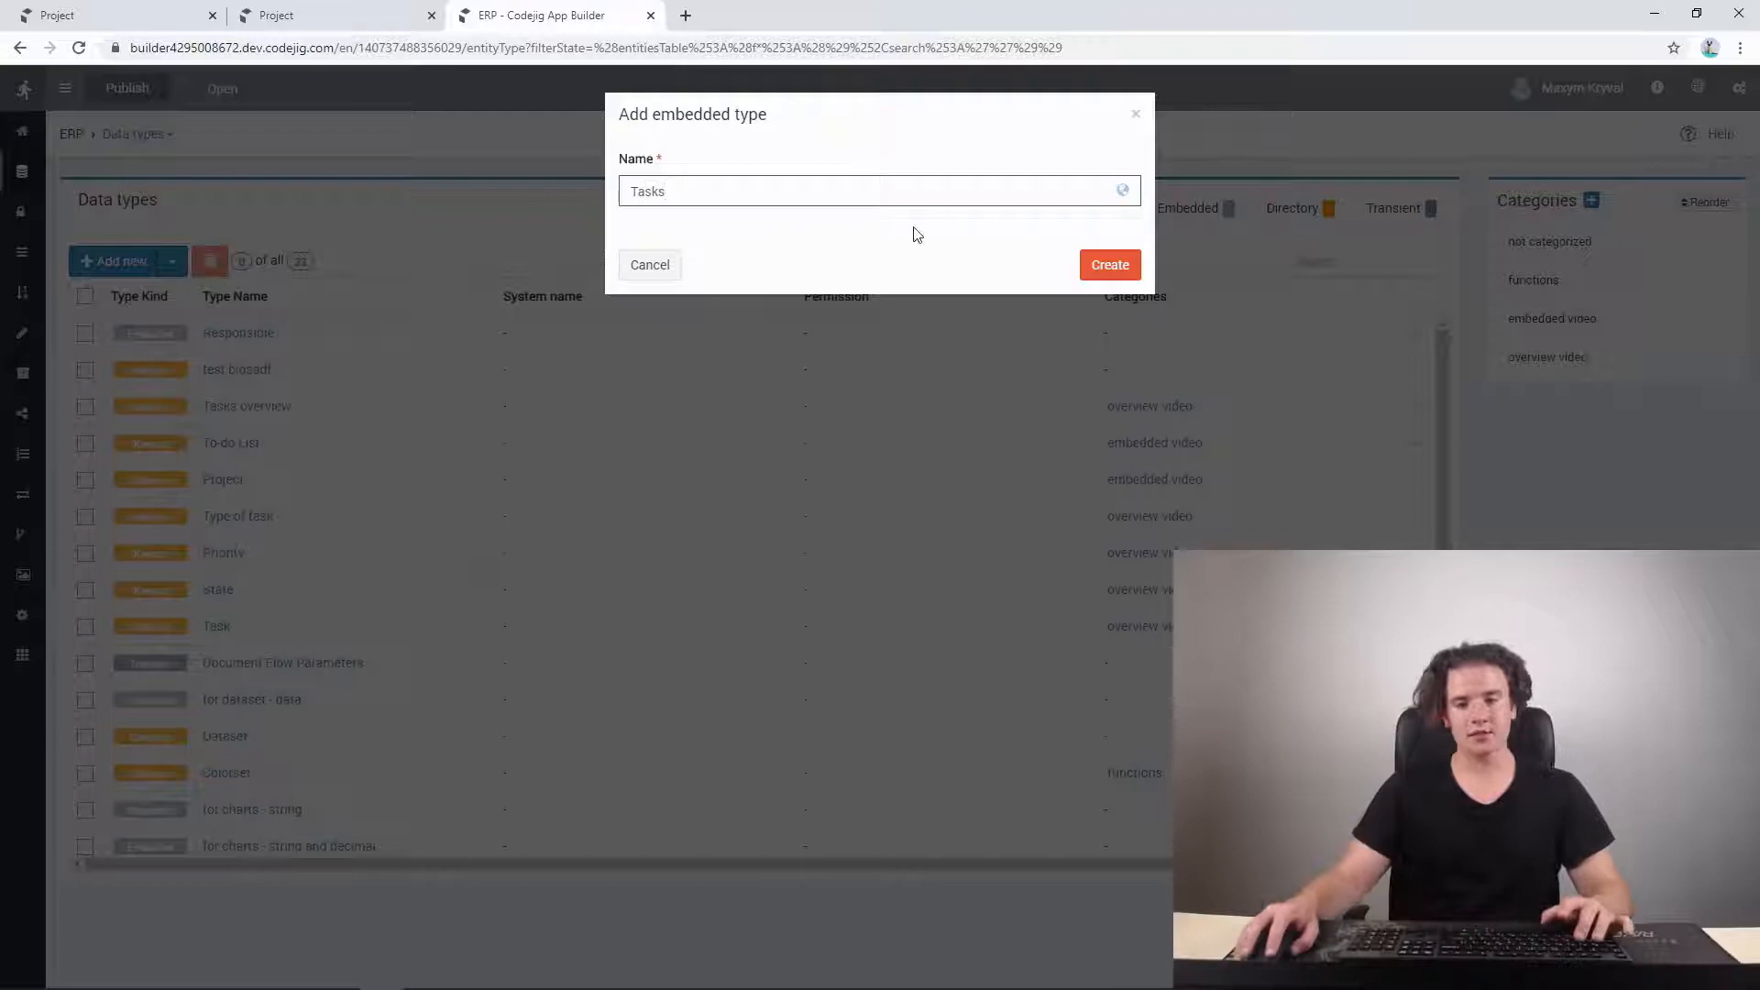
left_click(1111, 265)
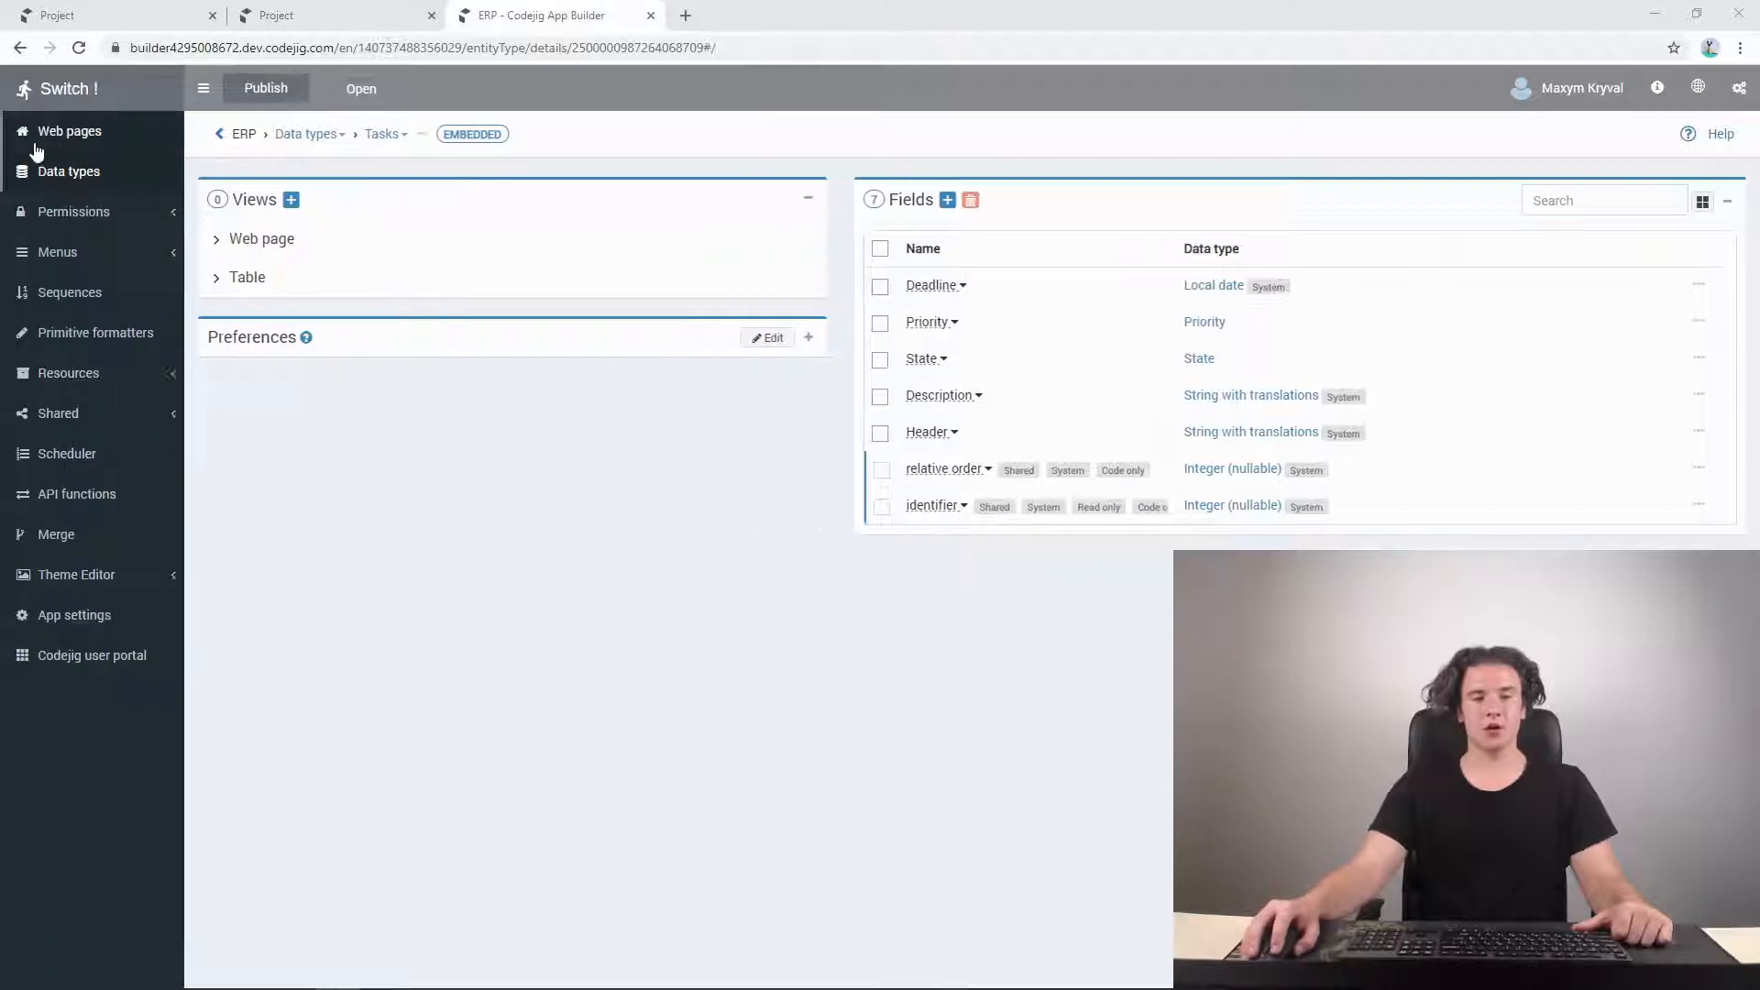
- Open the Project web page's layout for editing and create a collection field named Tasks with data type Tasks
left_click(36, 138)
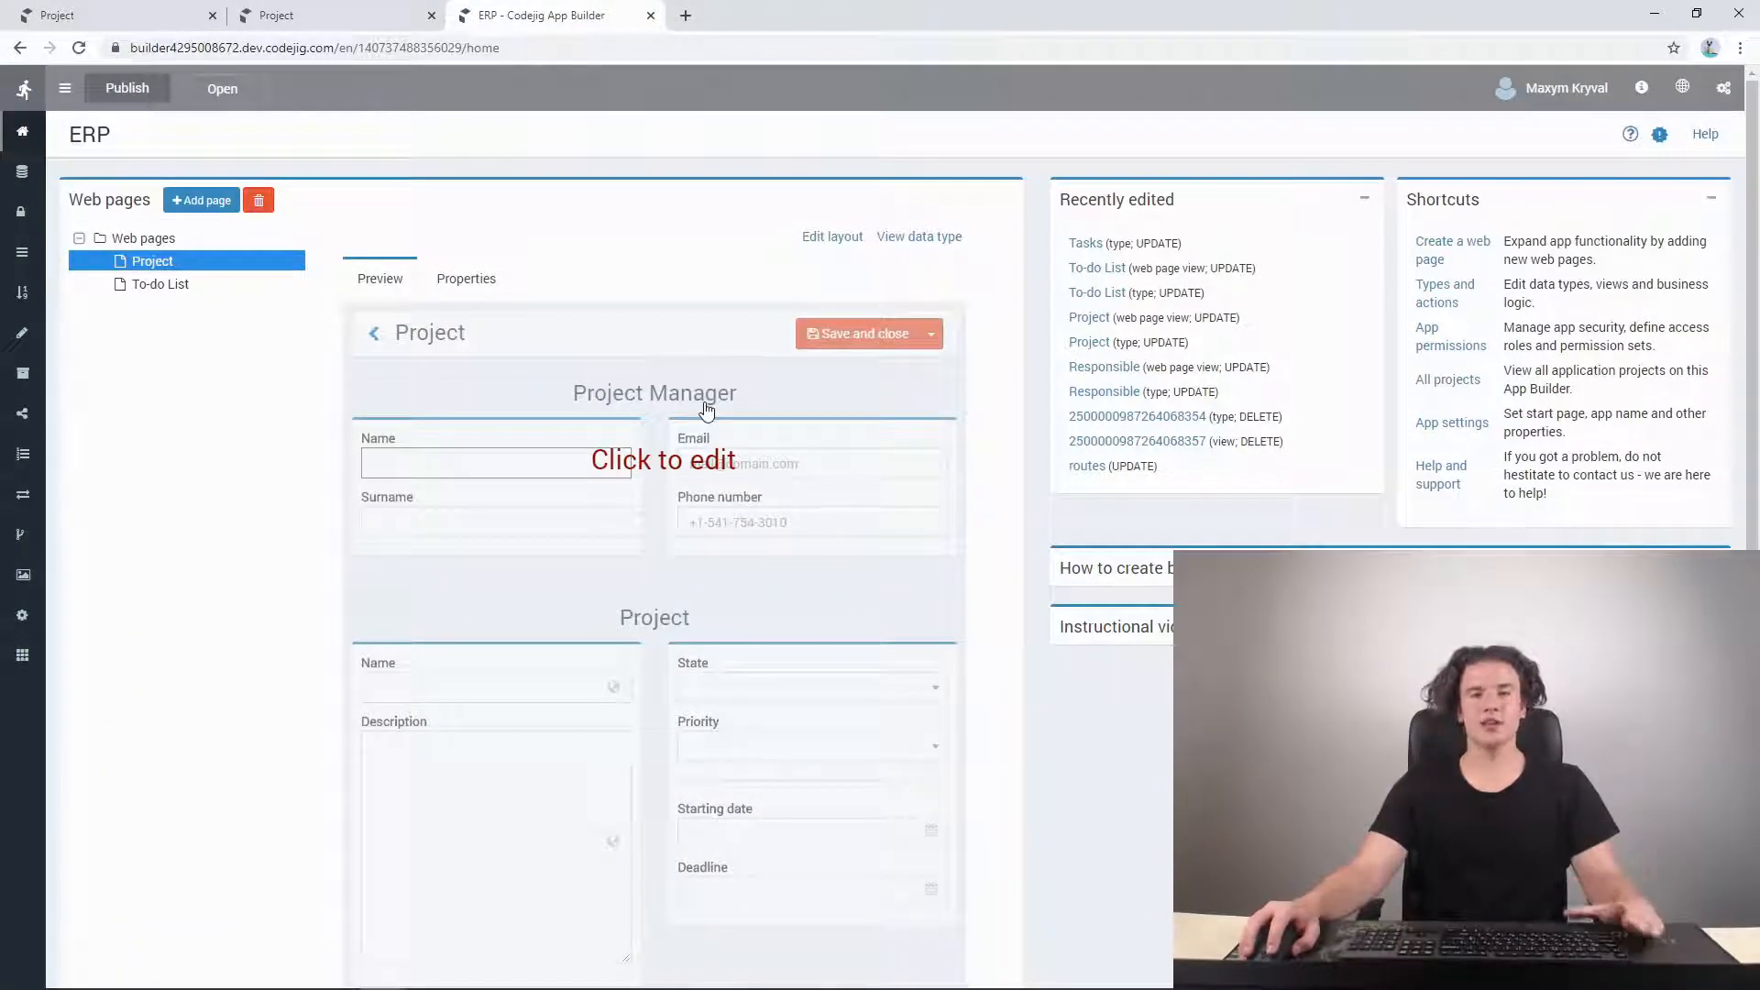
left_click(820, 623)
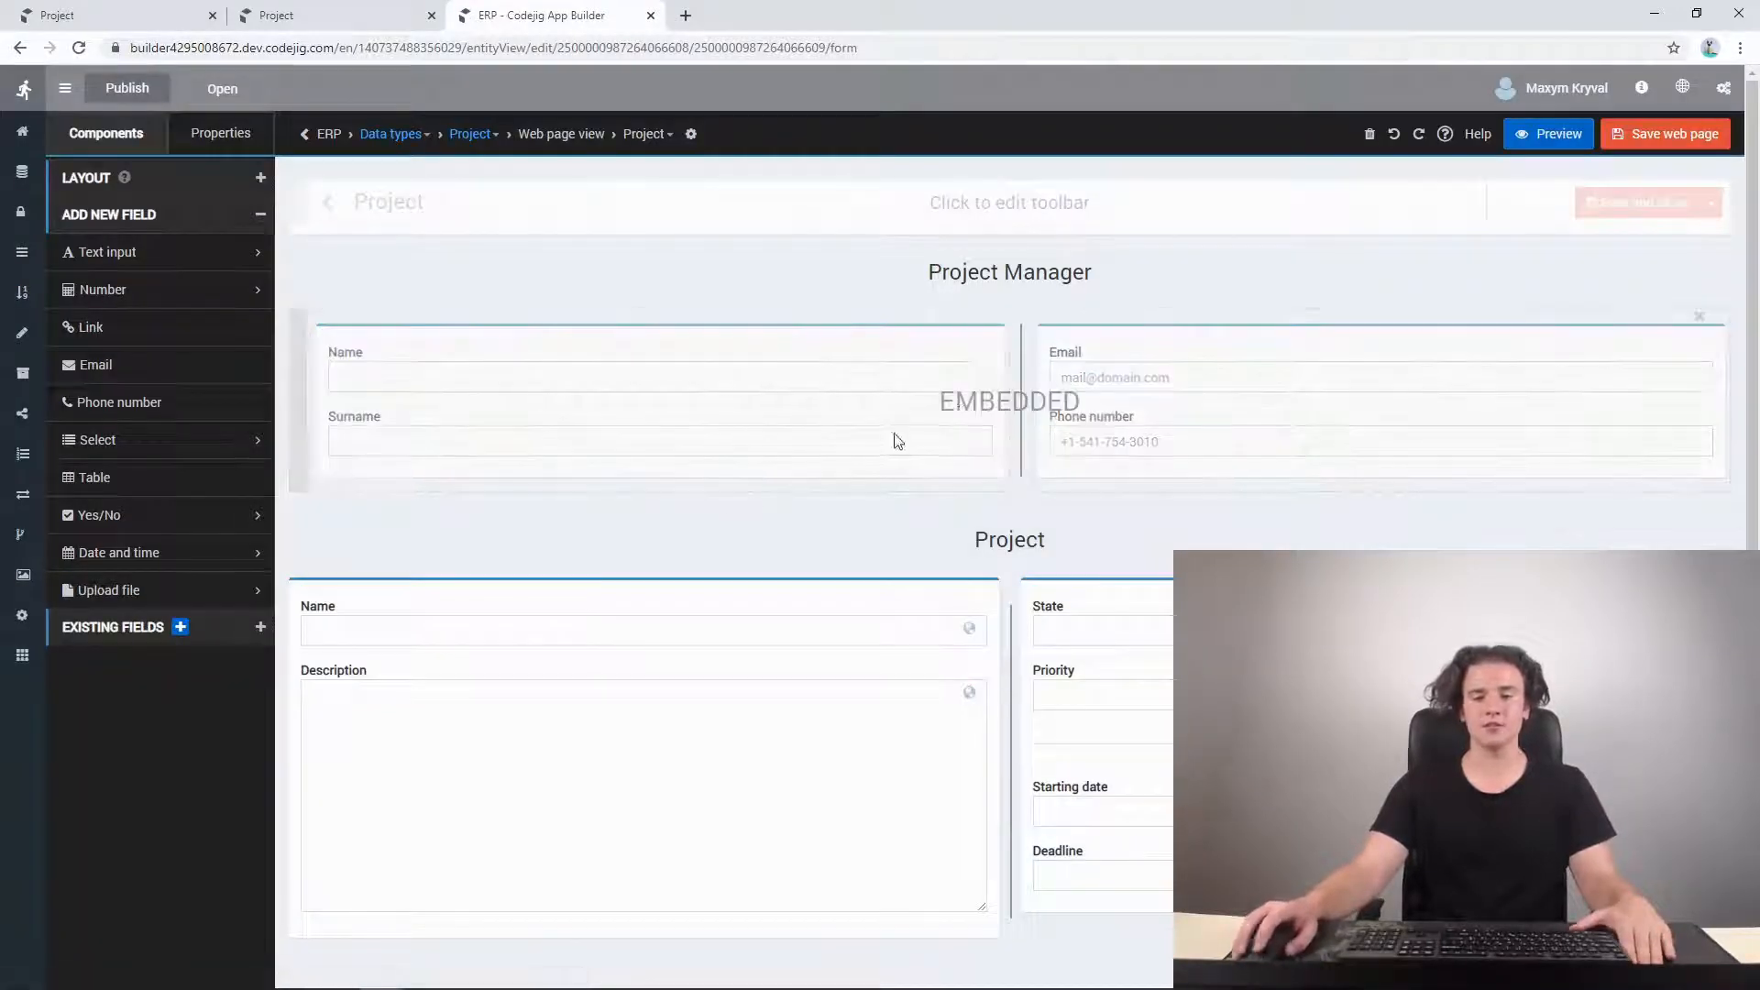
scroll(1100, 326, "down", 1)
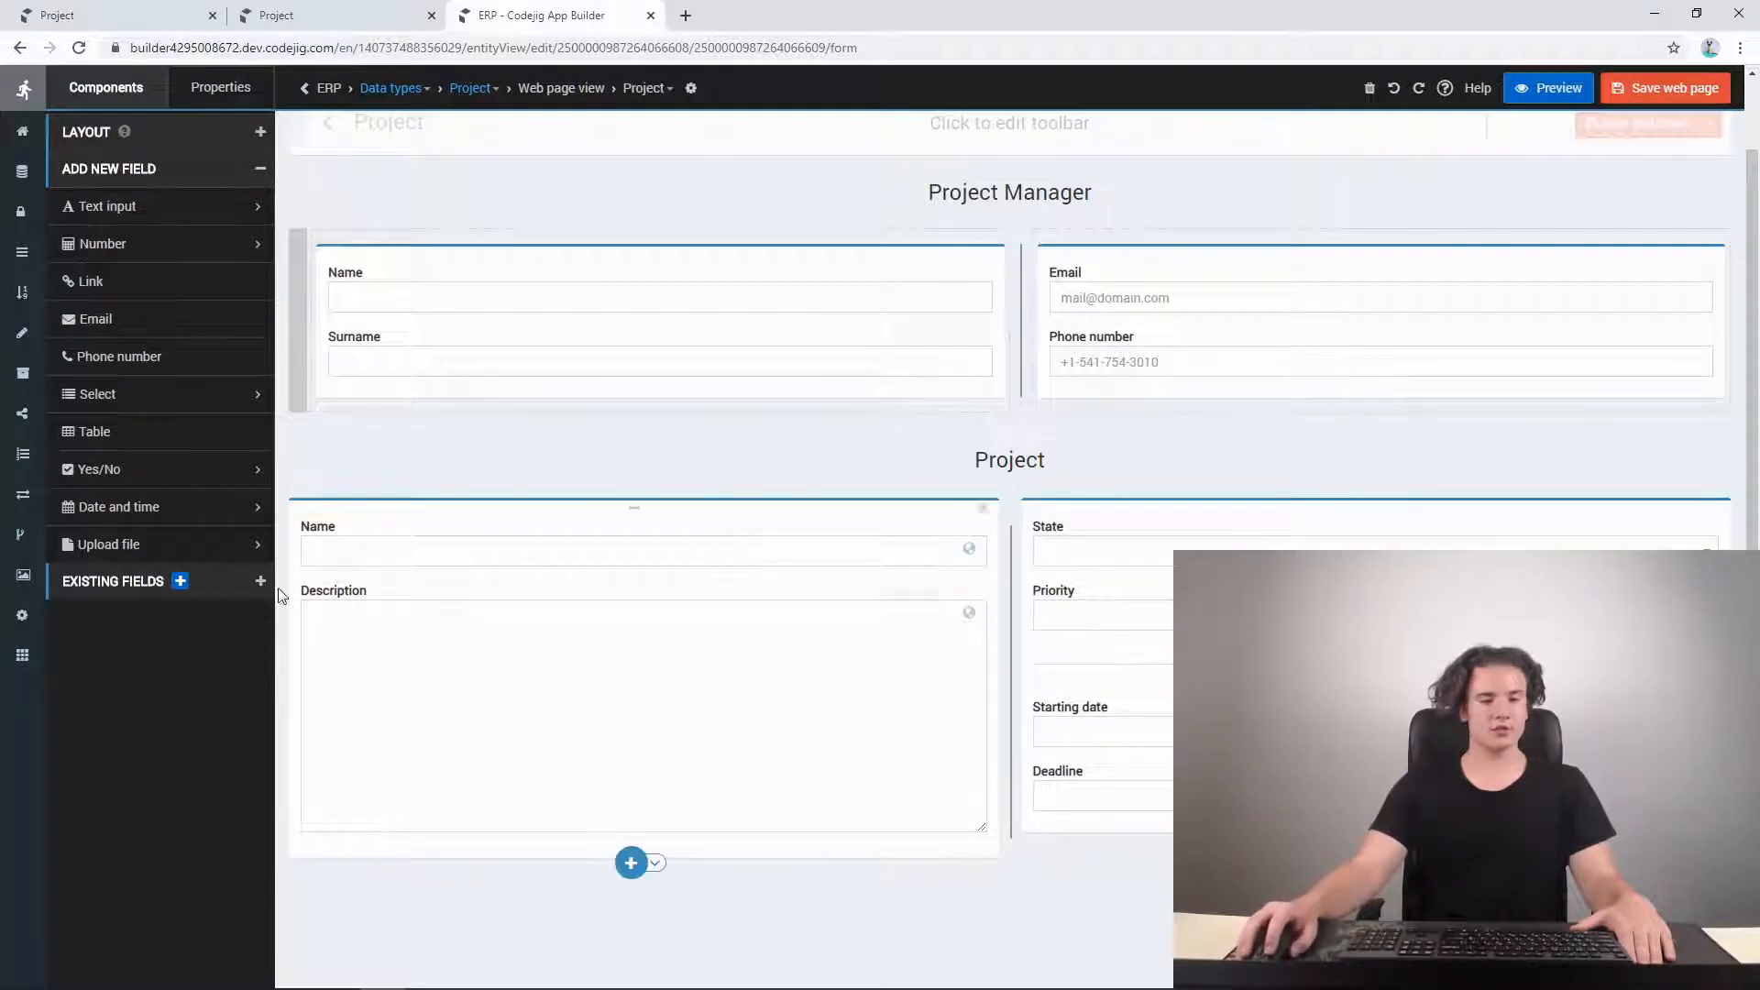
left_click(183, 583)
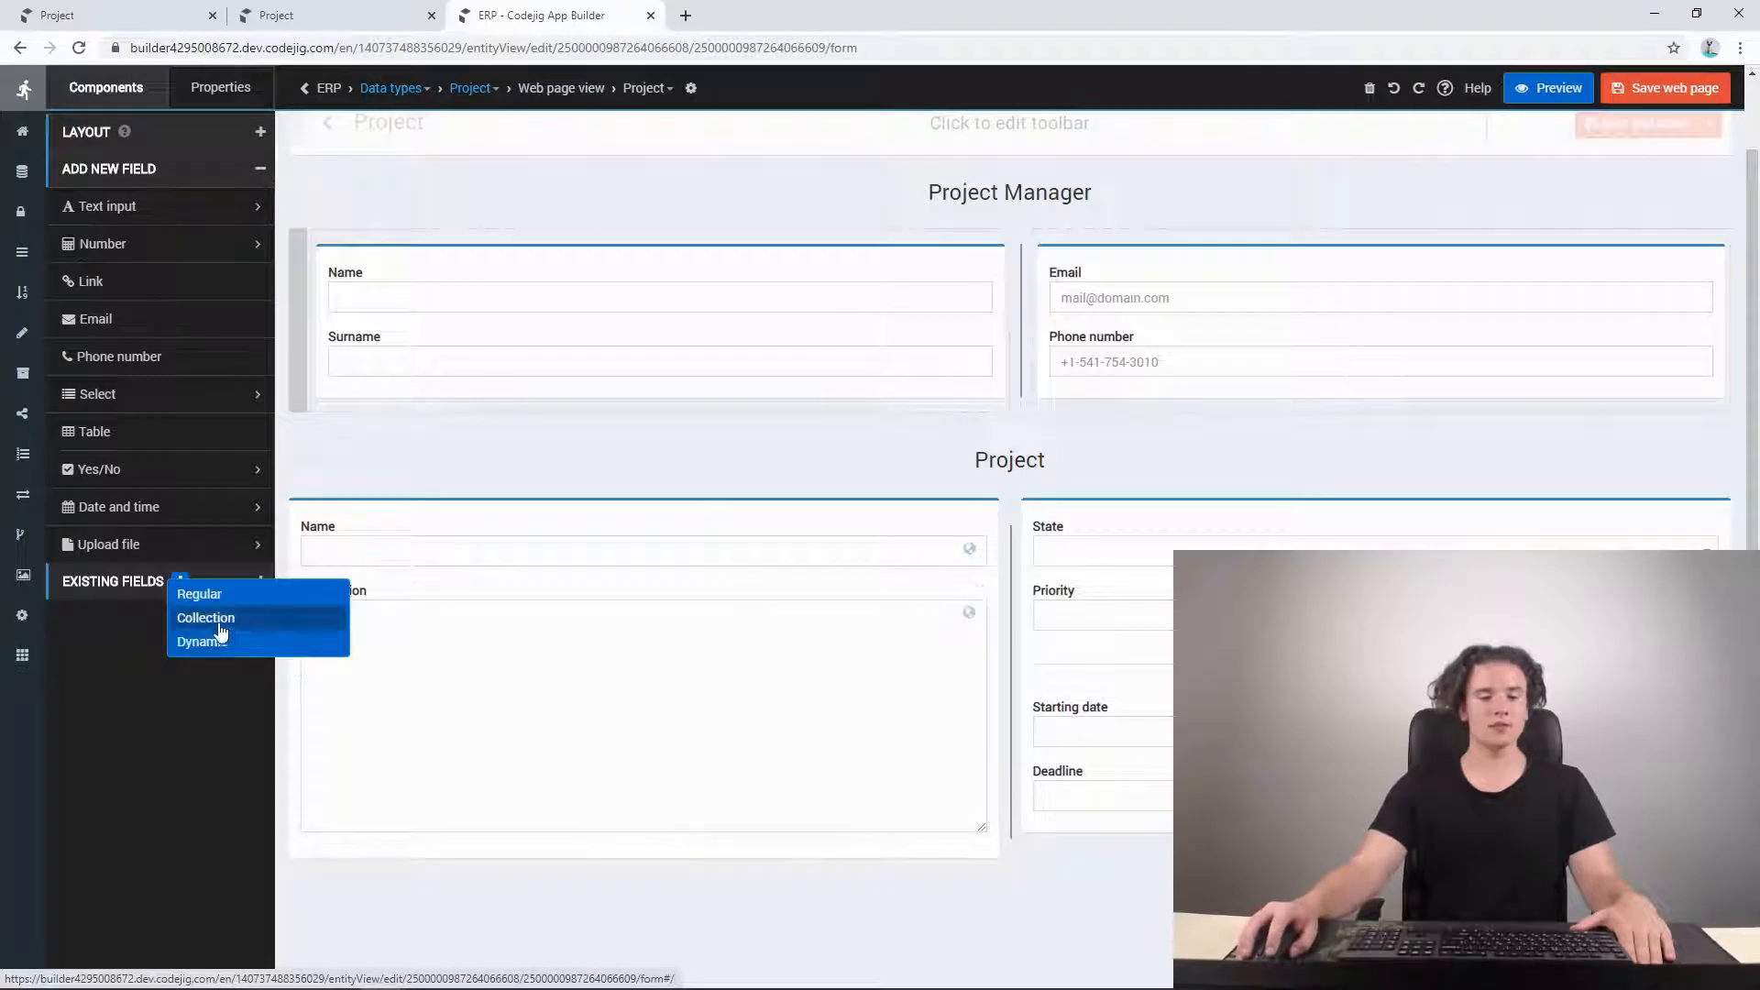
mouse_move(212, 629)
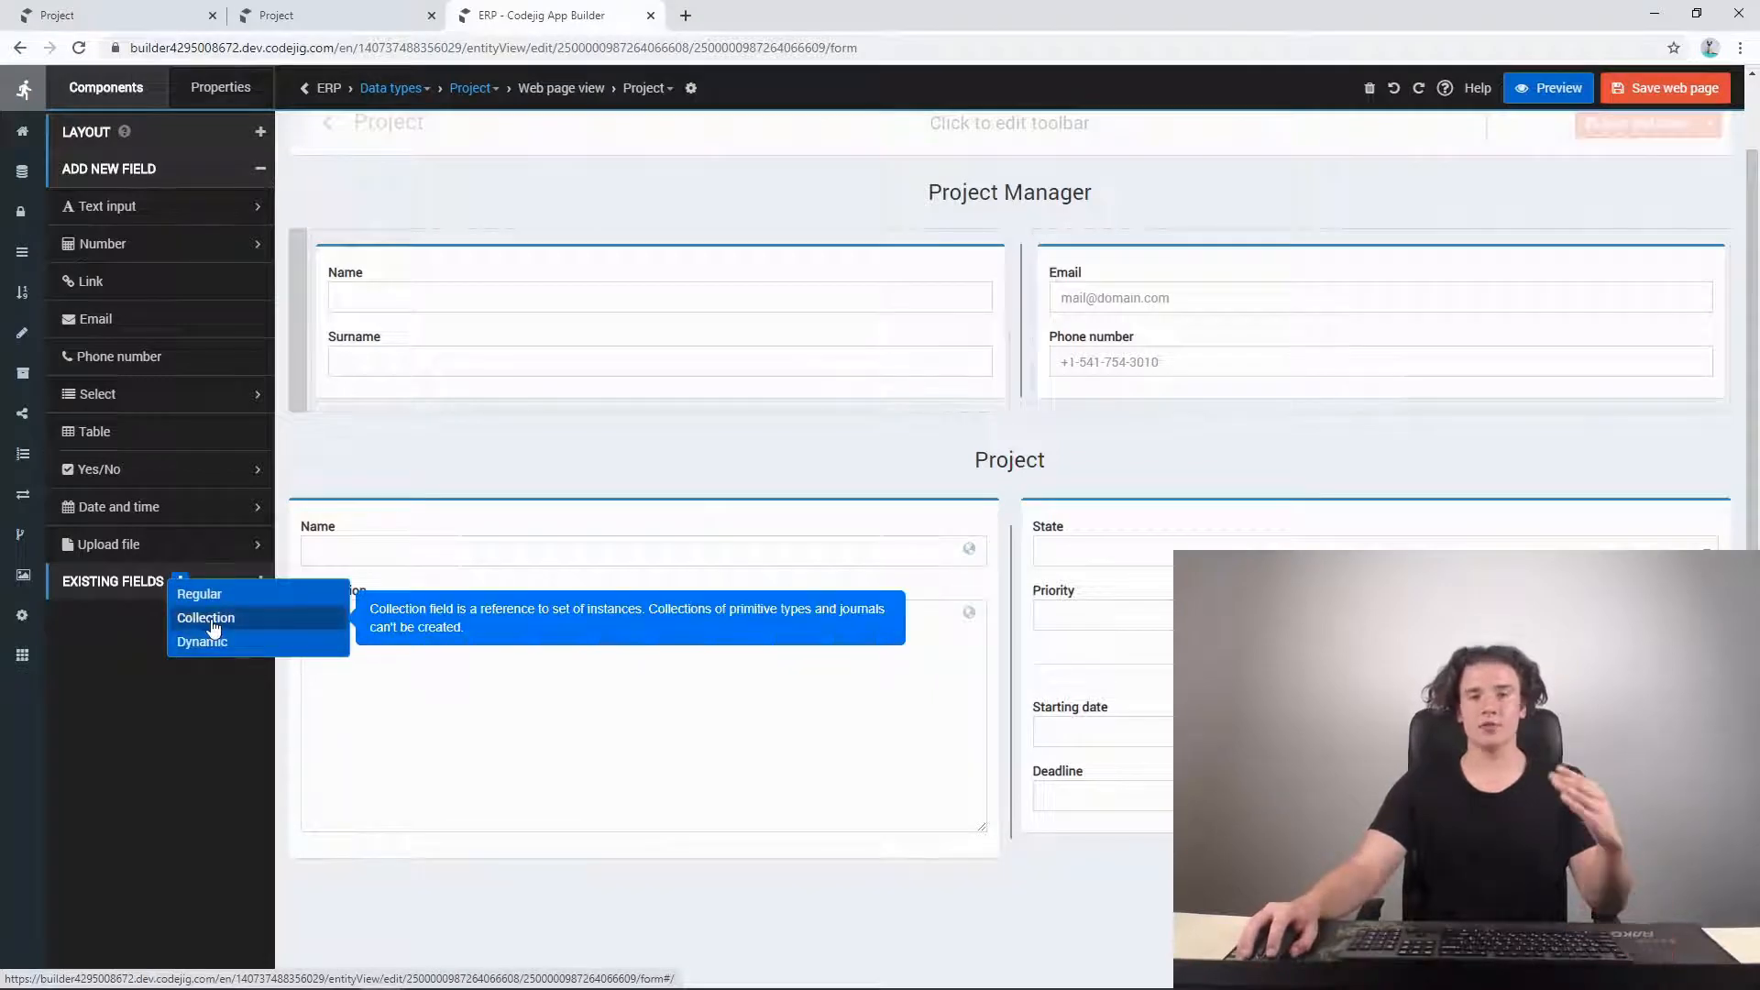
left_click(211, 619)
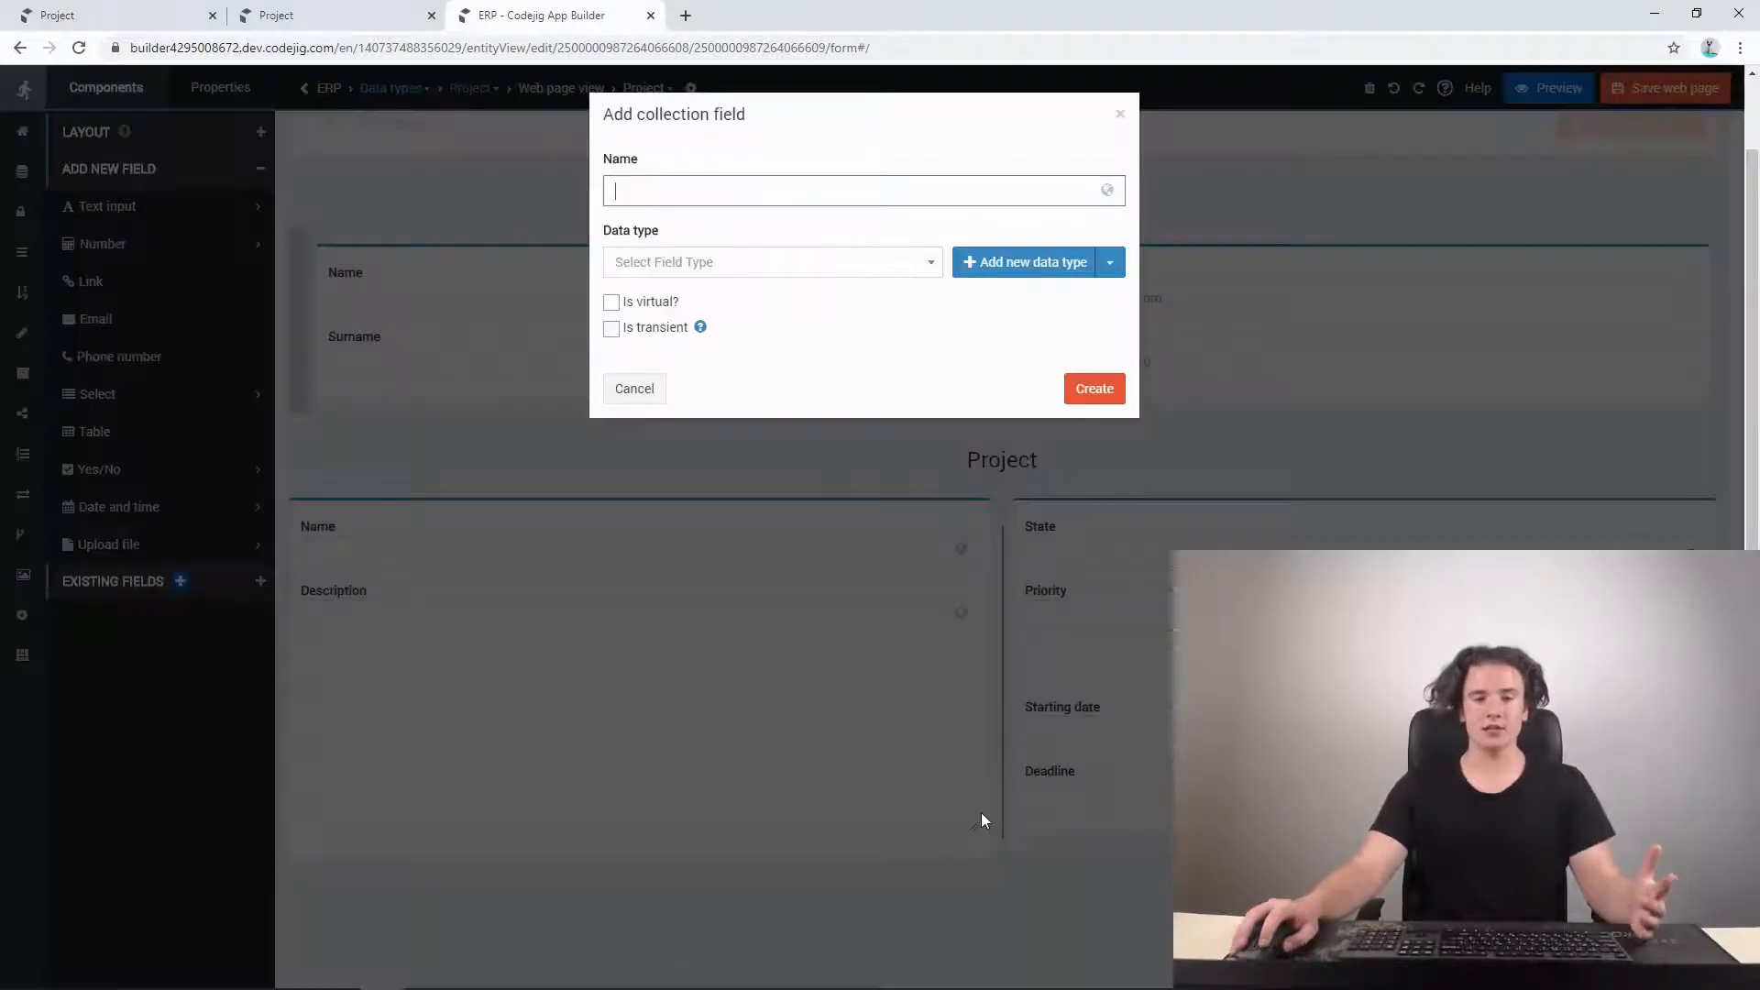
type("Tasks")
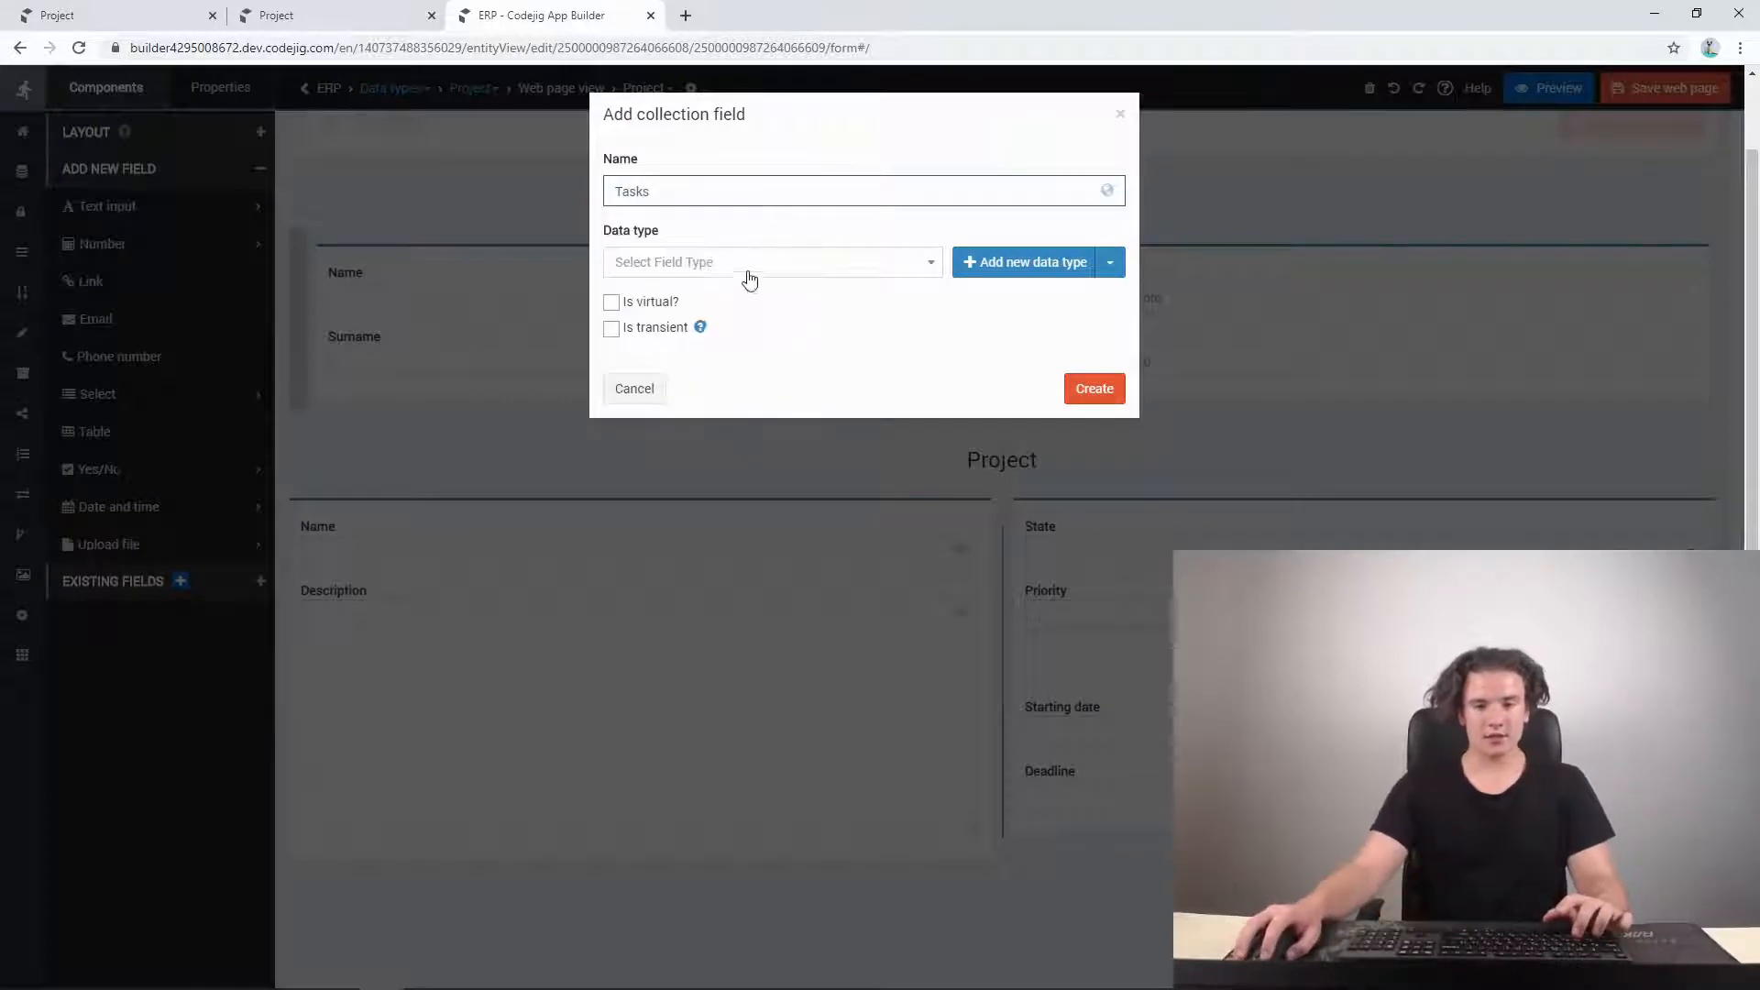
left_click(748, 267)
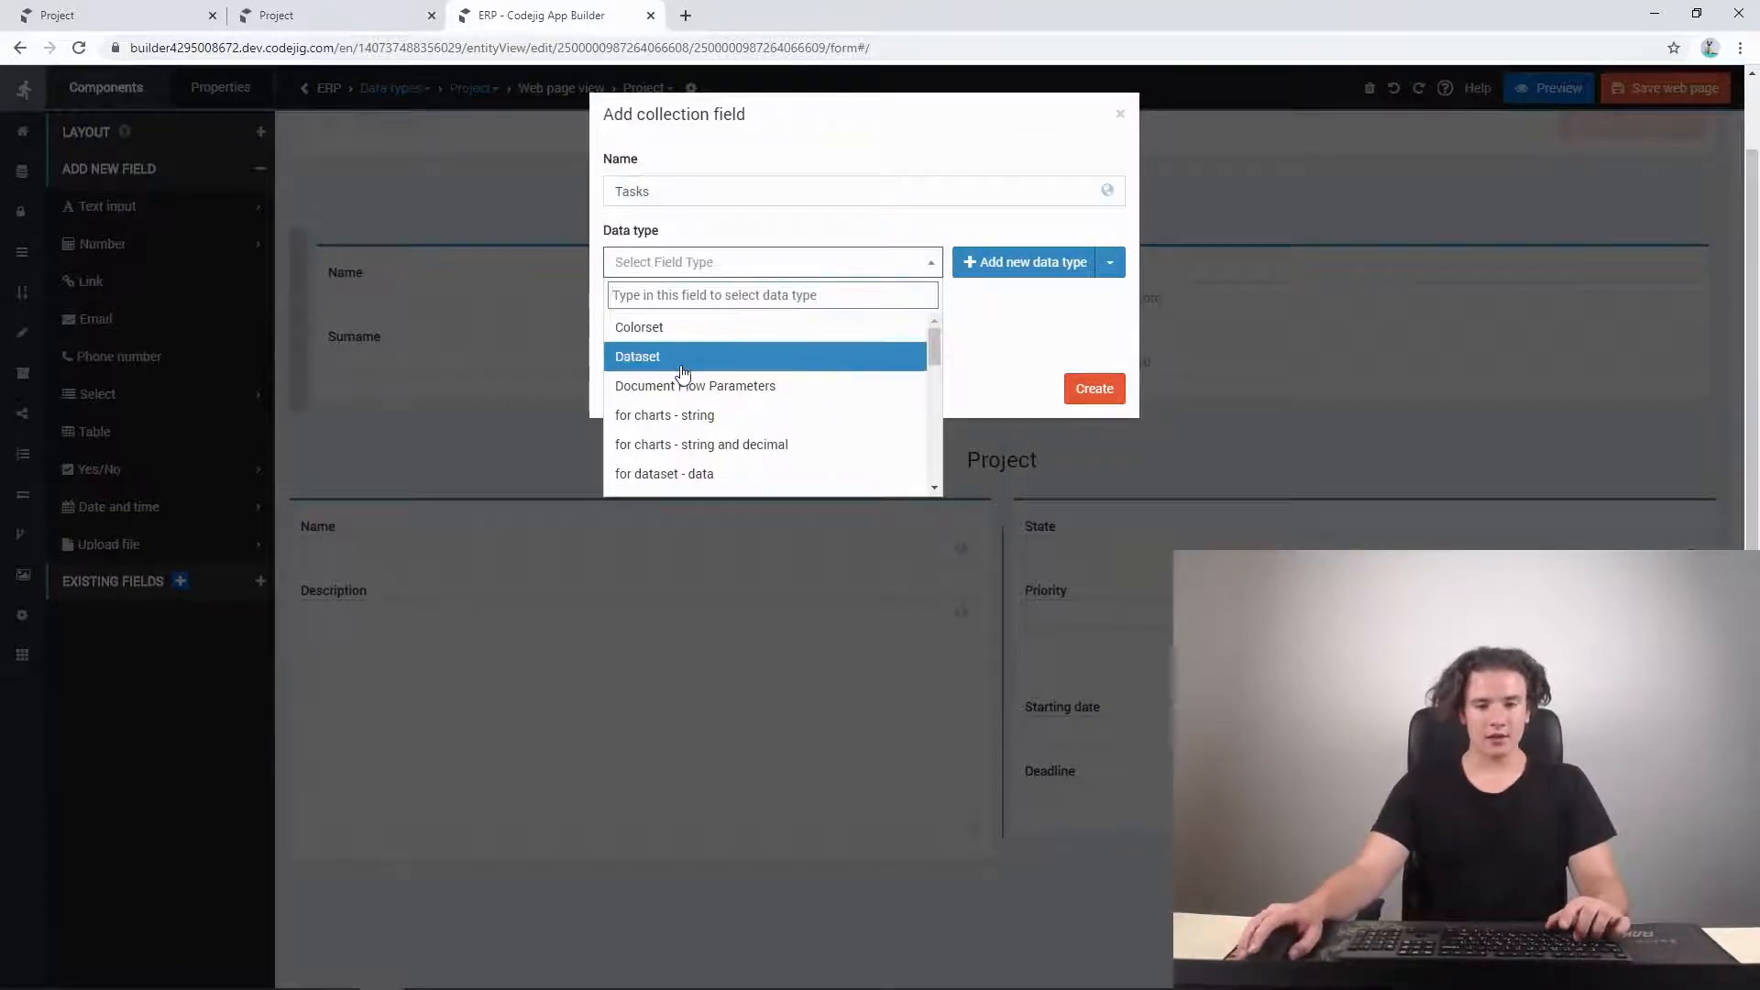
type("tas")
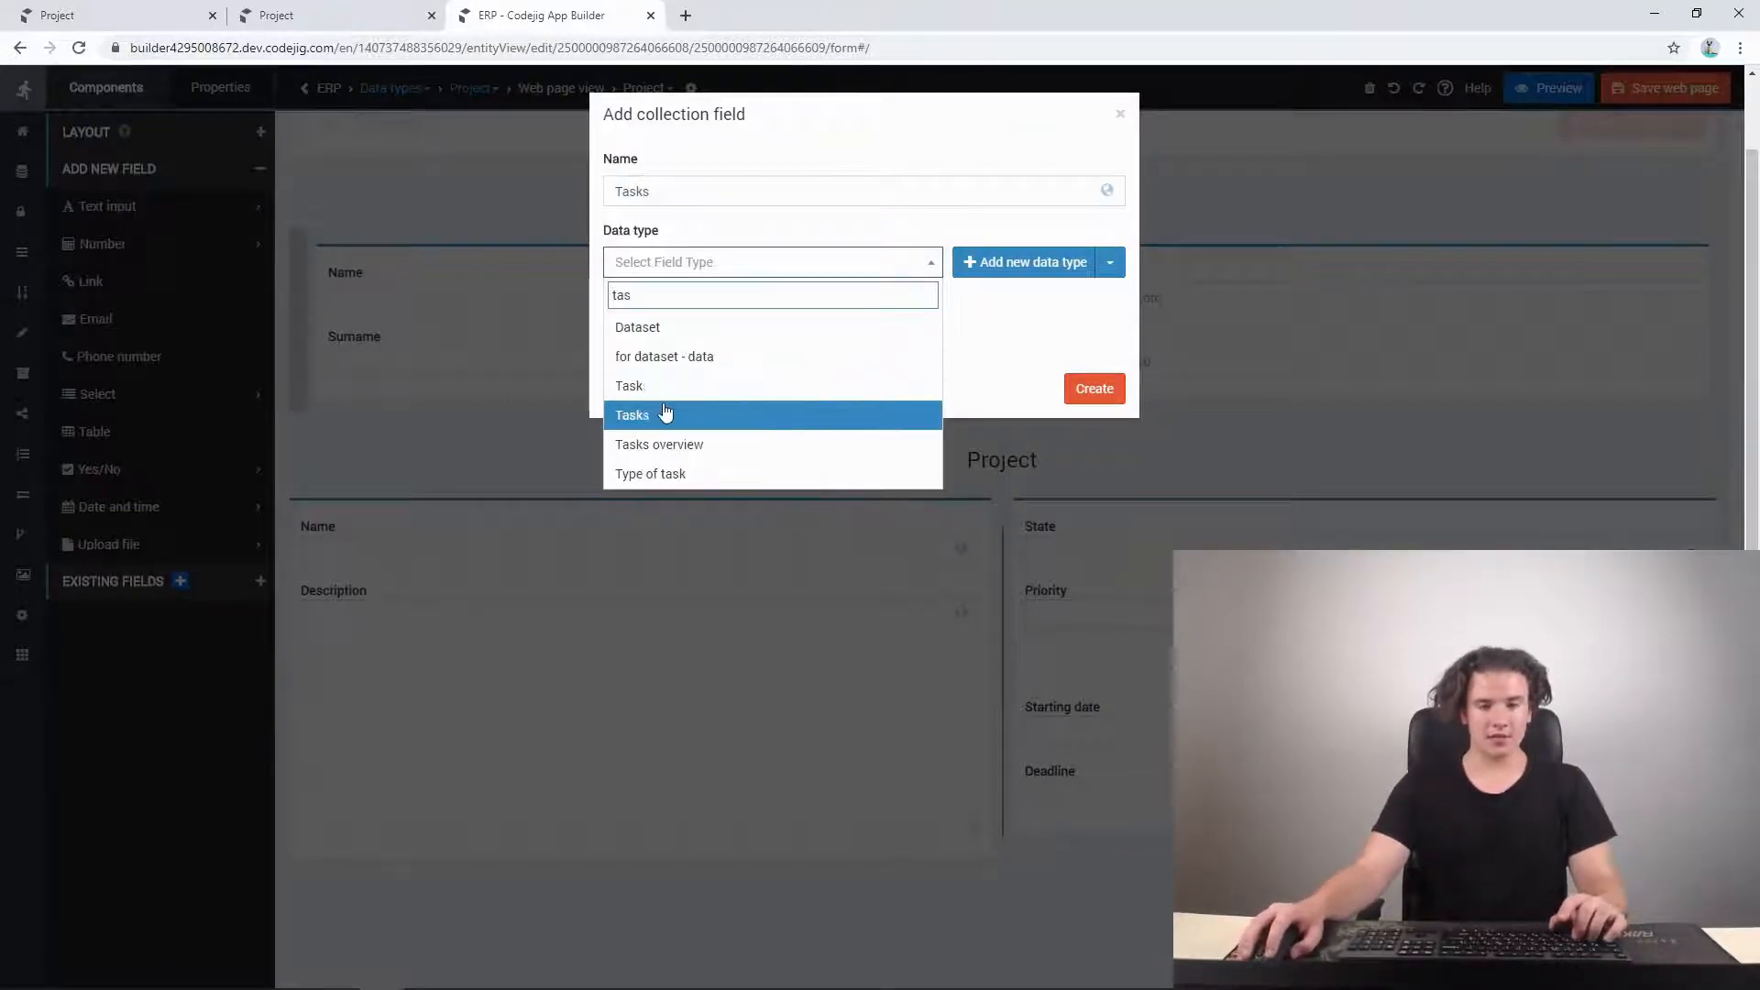
left_click(679, 414)
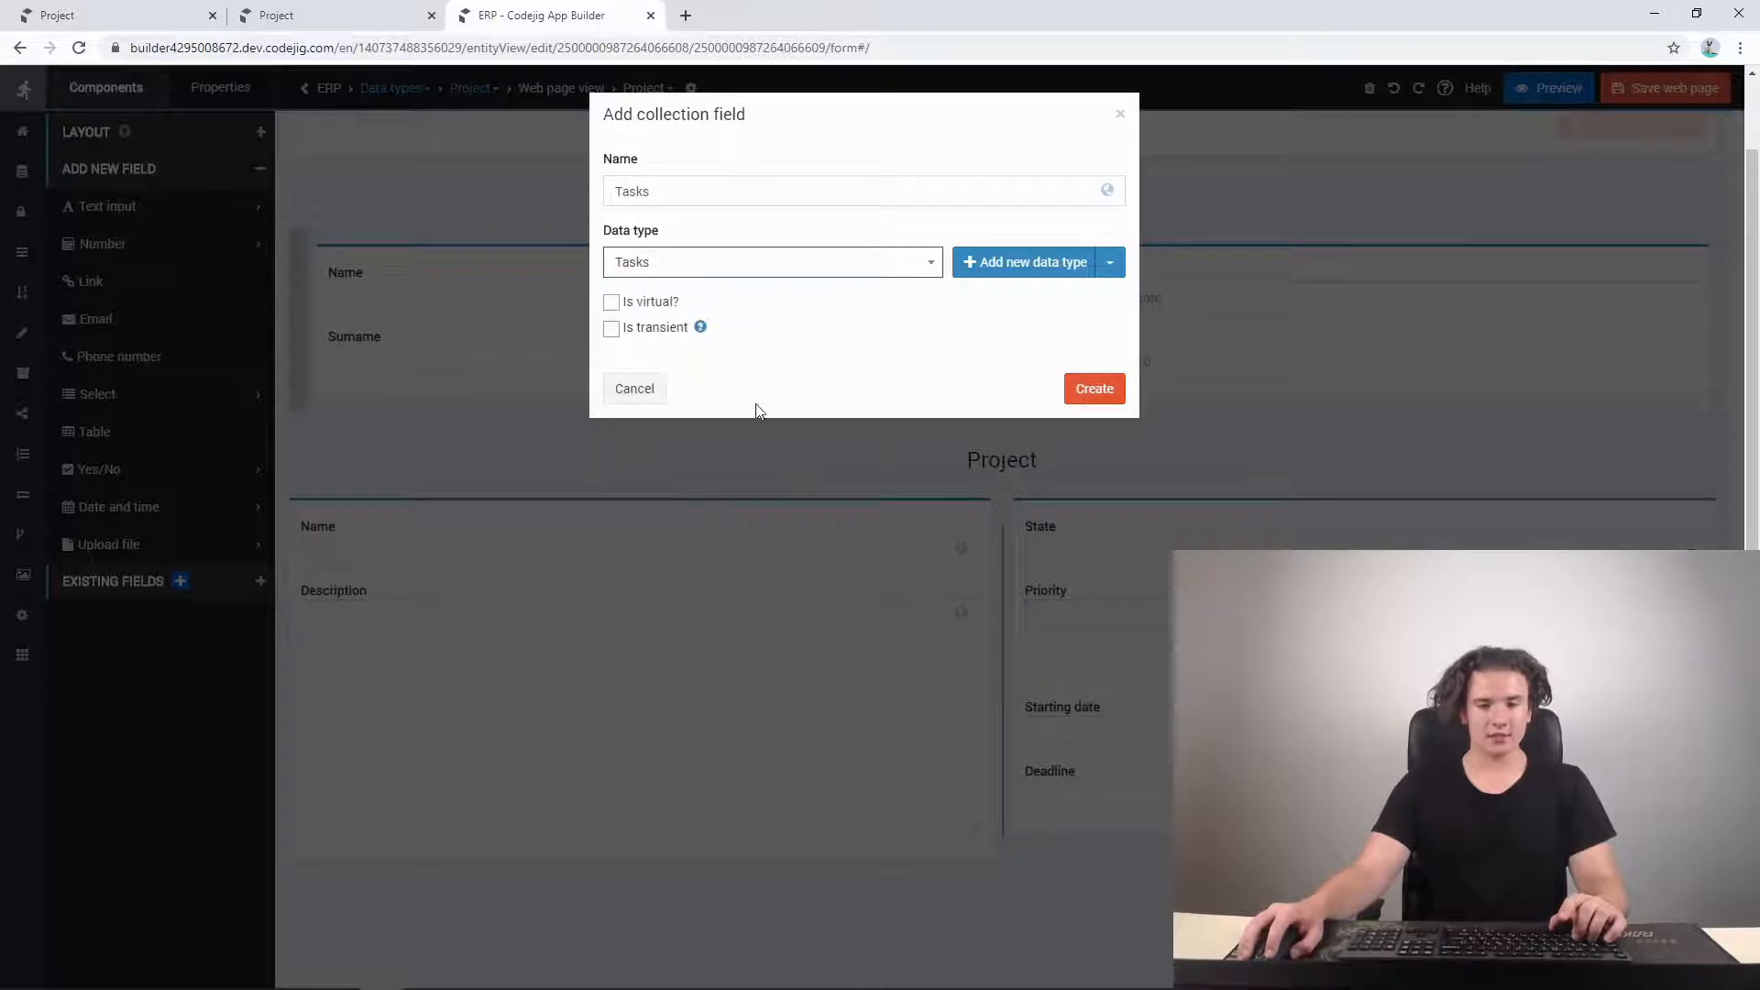
left_click(1087, 401)
- Place the Tasks collection field below the Project section of the page and review the resulting layout
left_click(164, 585)
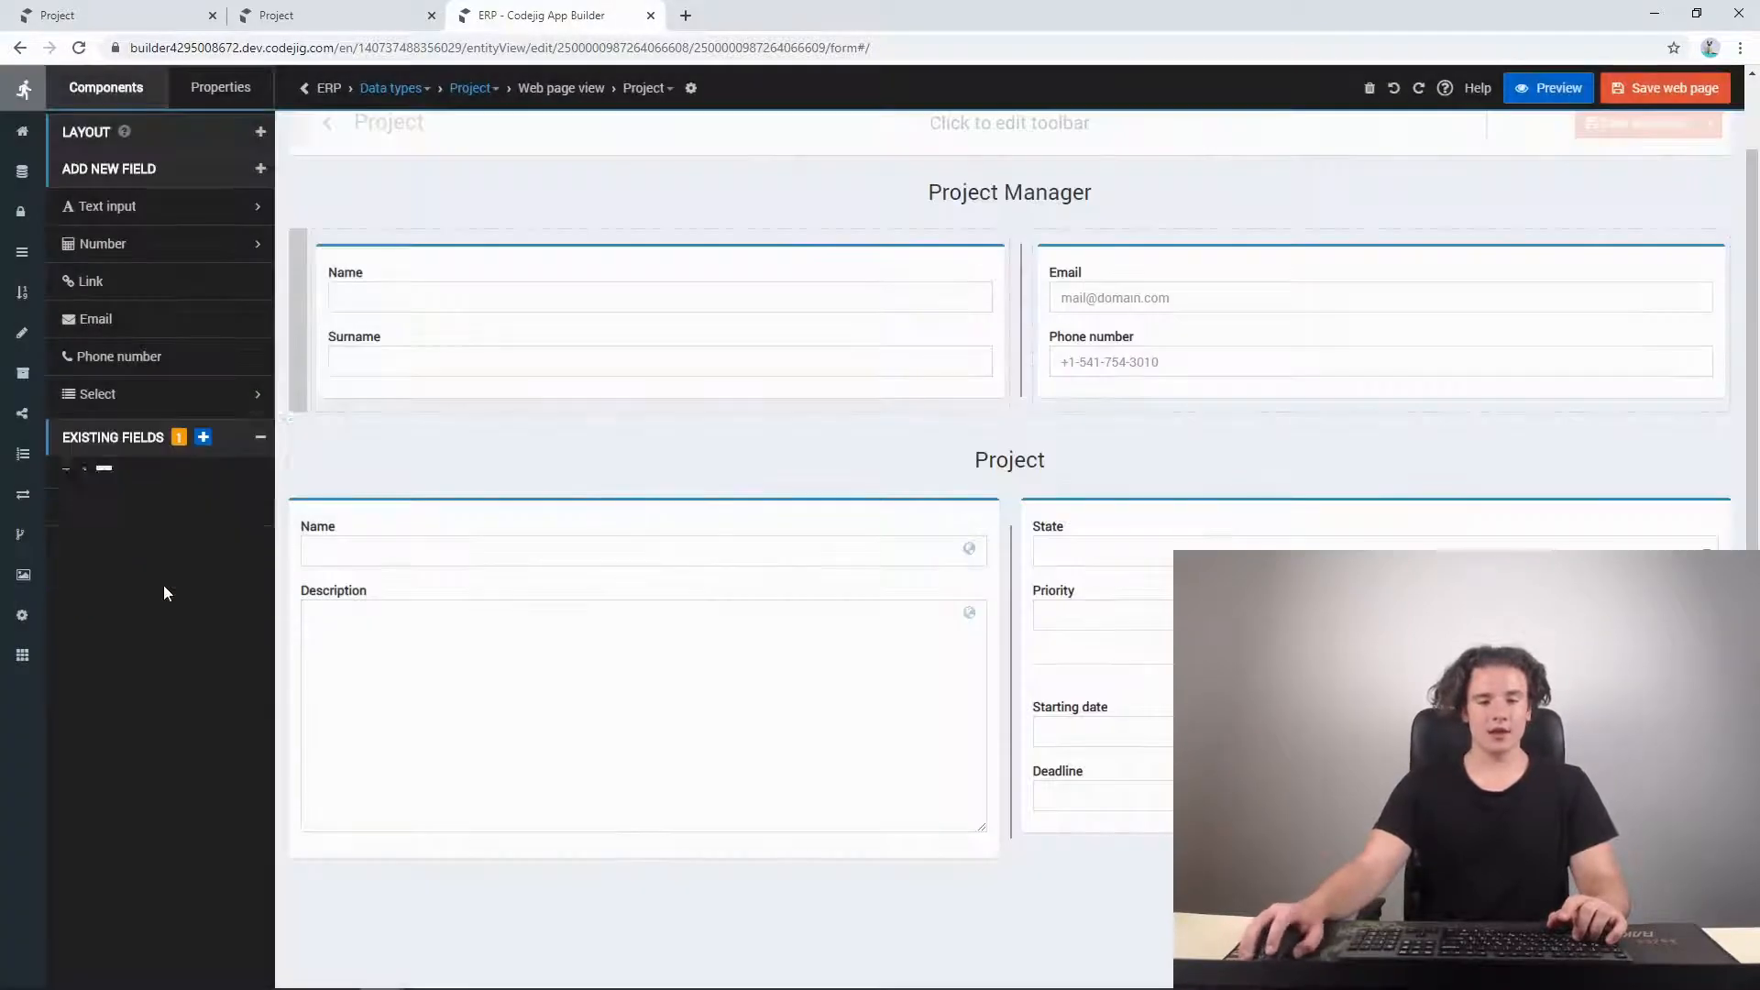
left_click_drag(147, 258, 1014, 929)
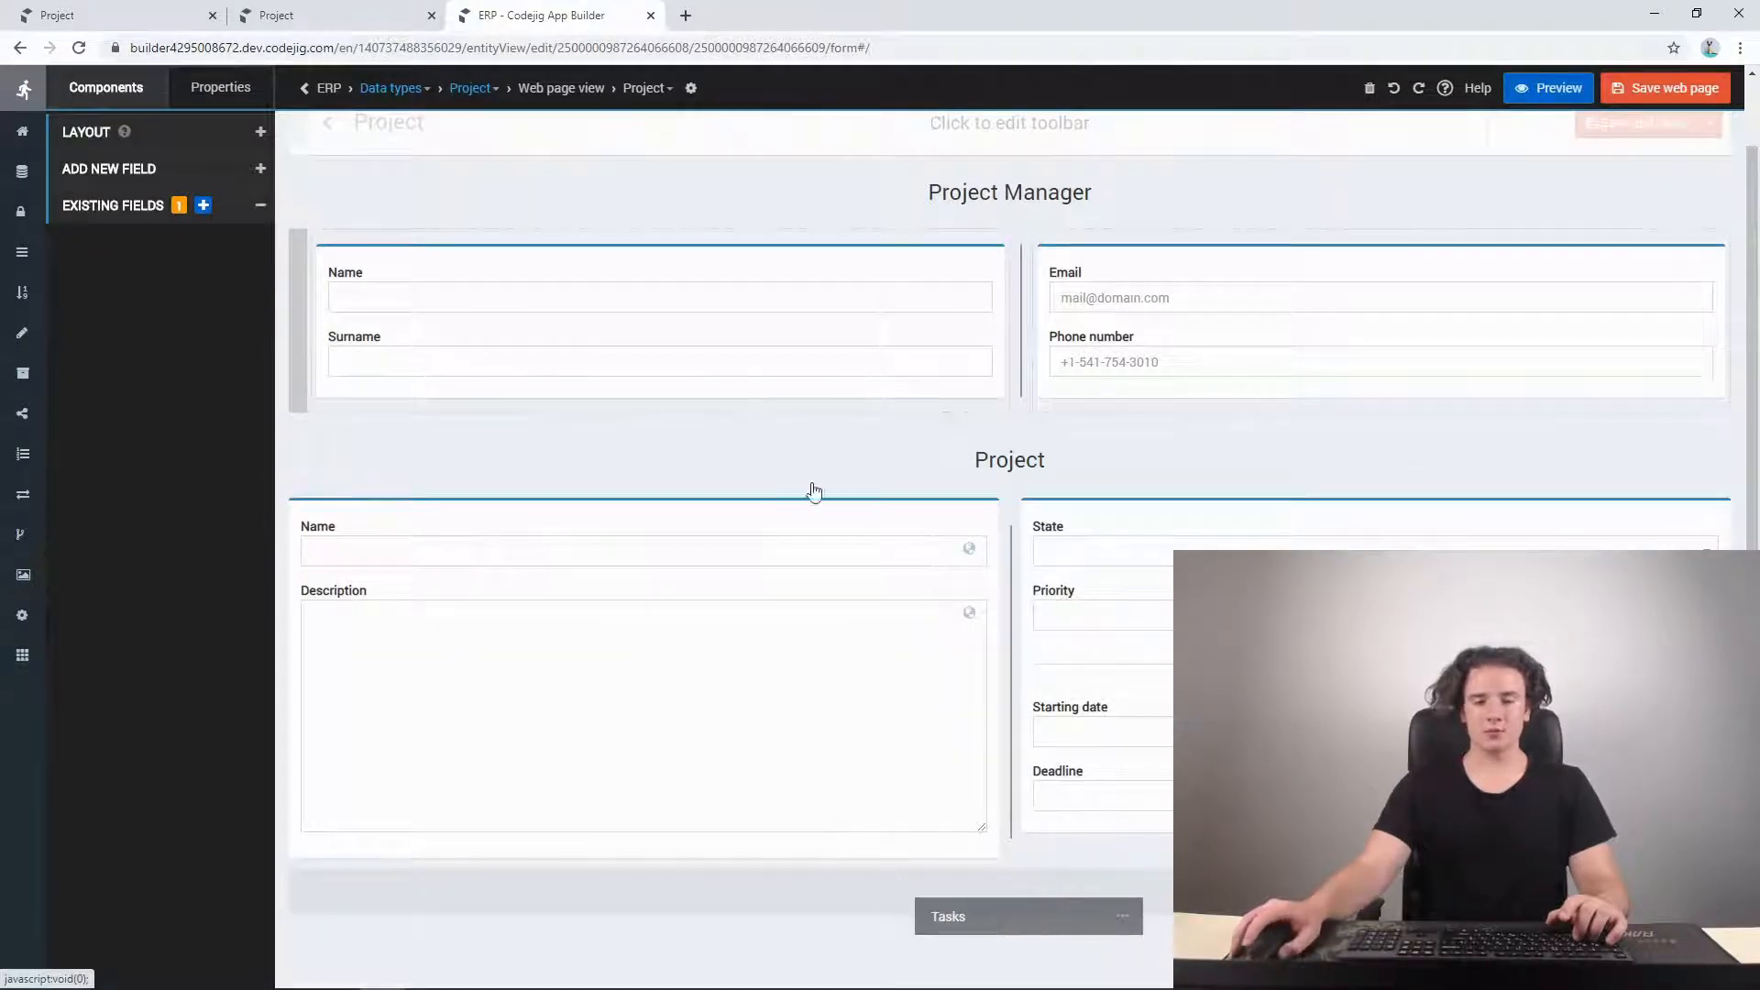
left_click_drag(815, 492, 816, 486)
scroll(871, 385, "down", 2)
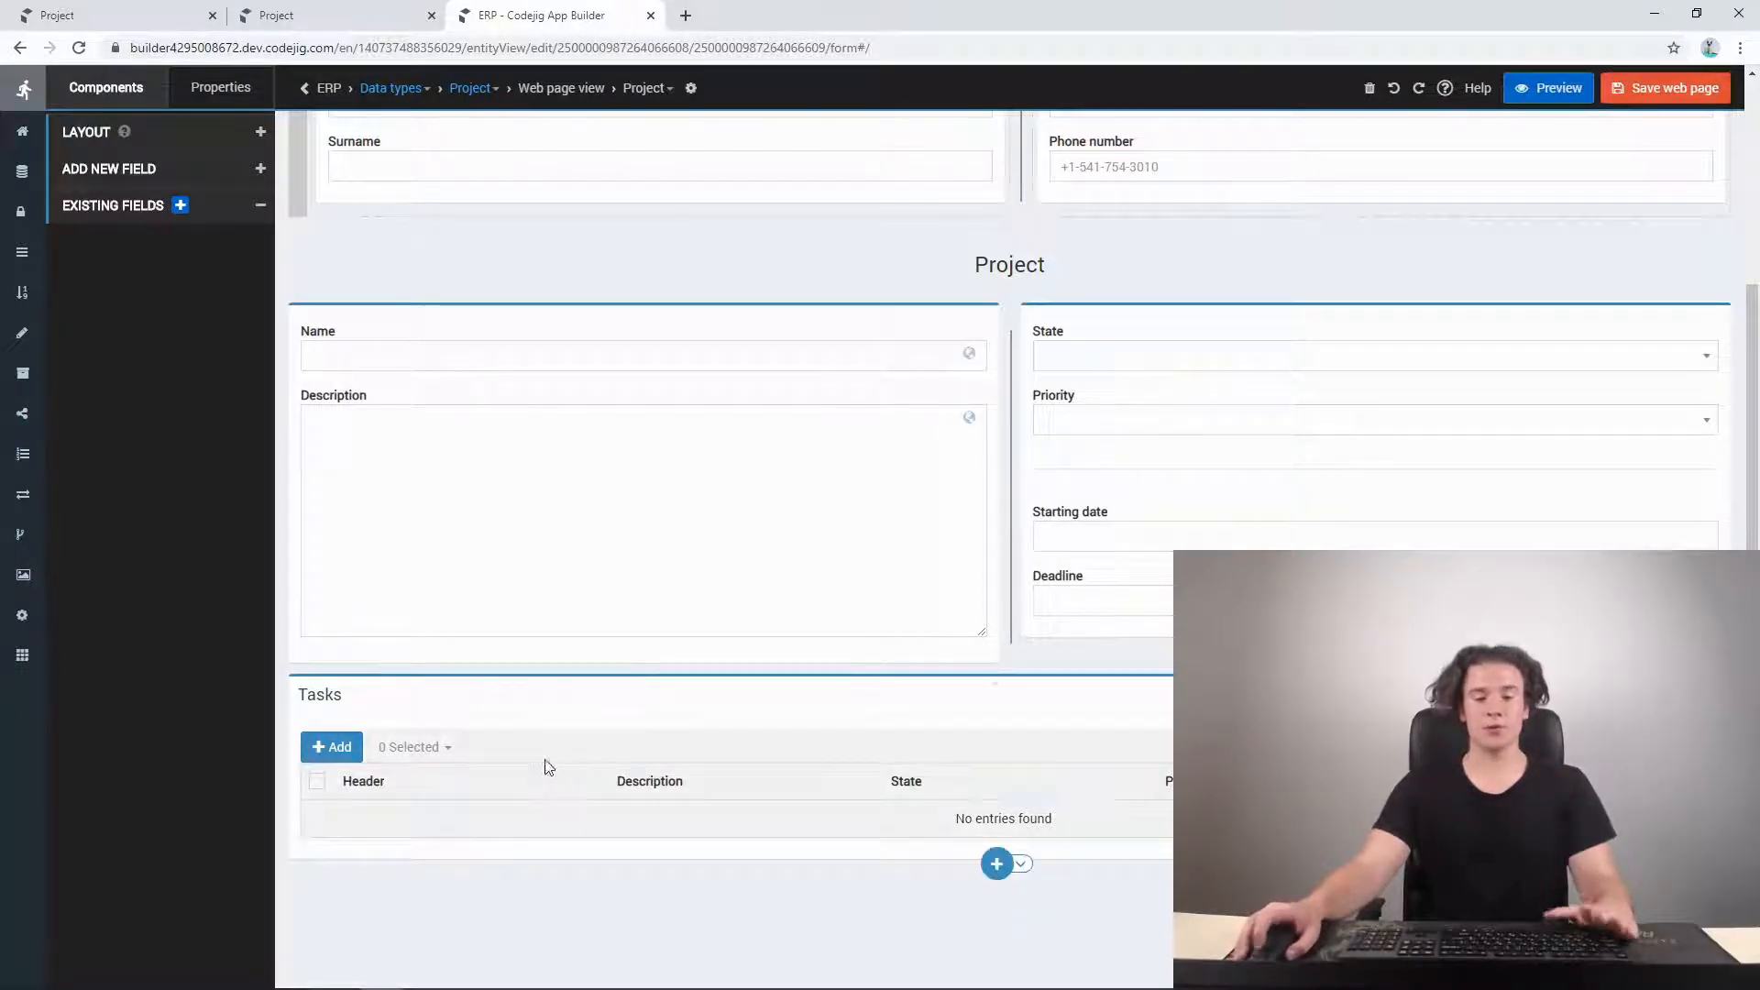
scroll(874, 764, "up", 3)
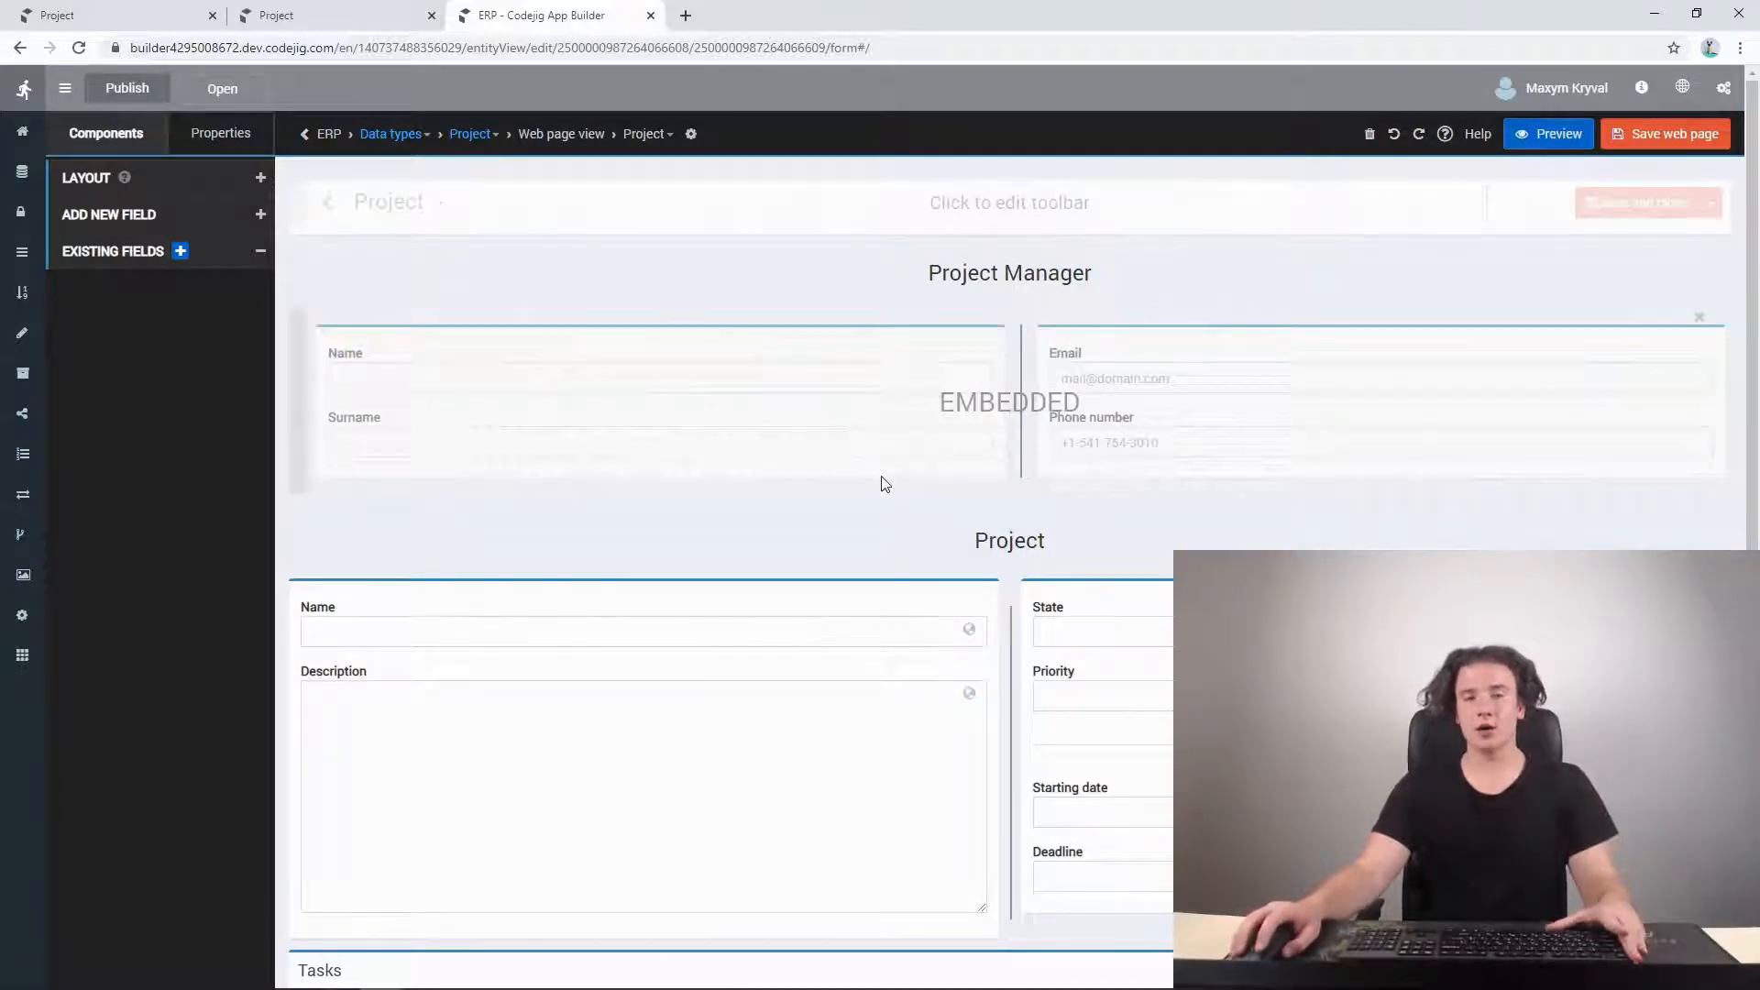
- Publish the ERP application with the edited web pages
left_click(125, 87)
left_click(1093, 178)
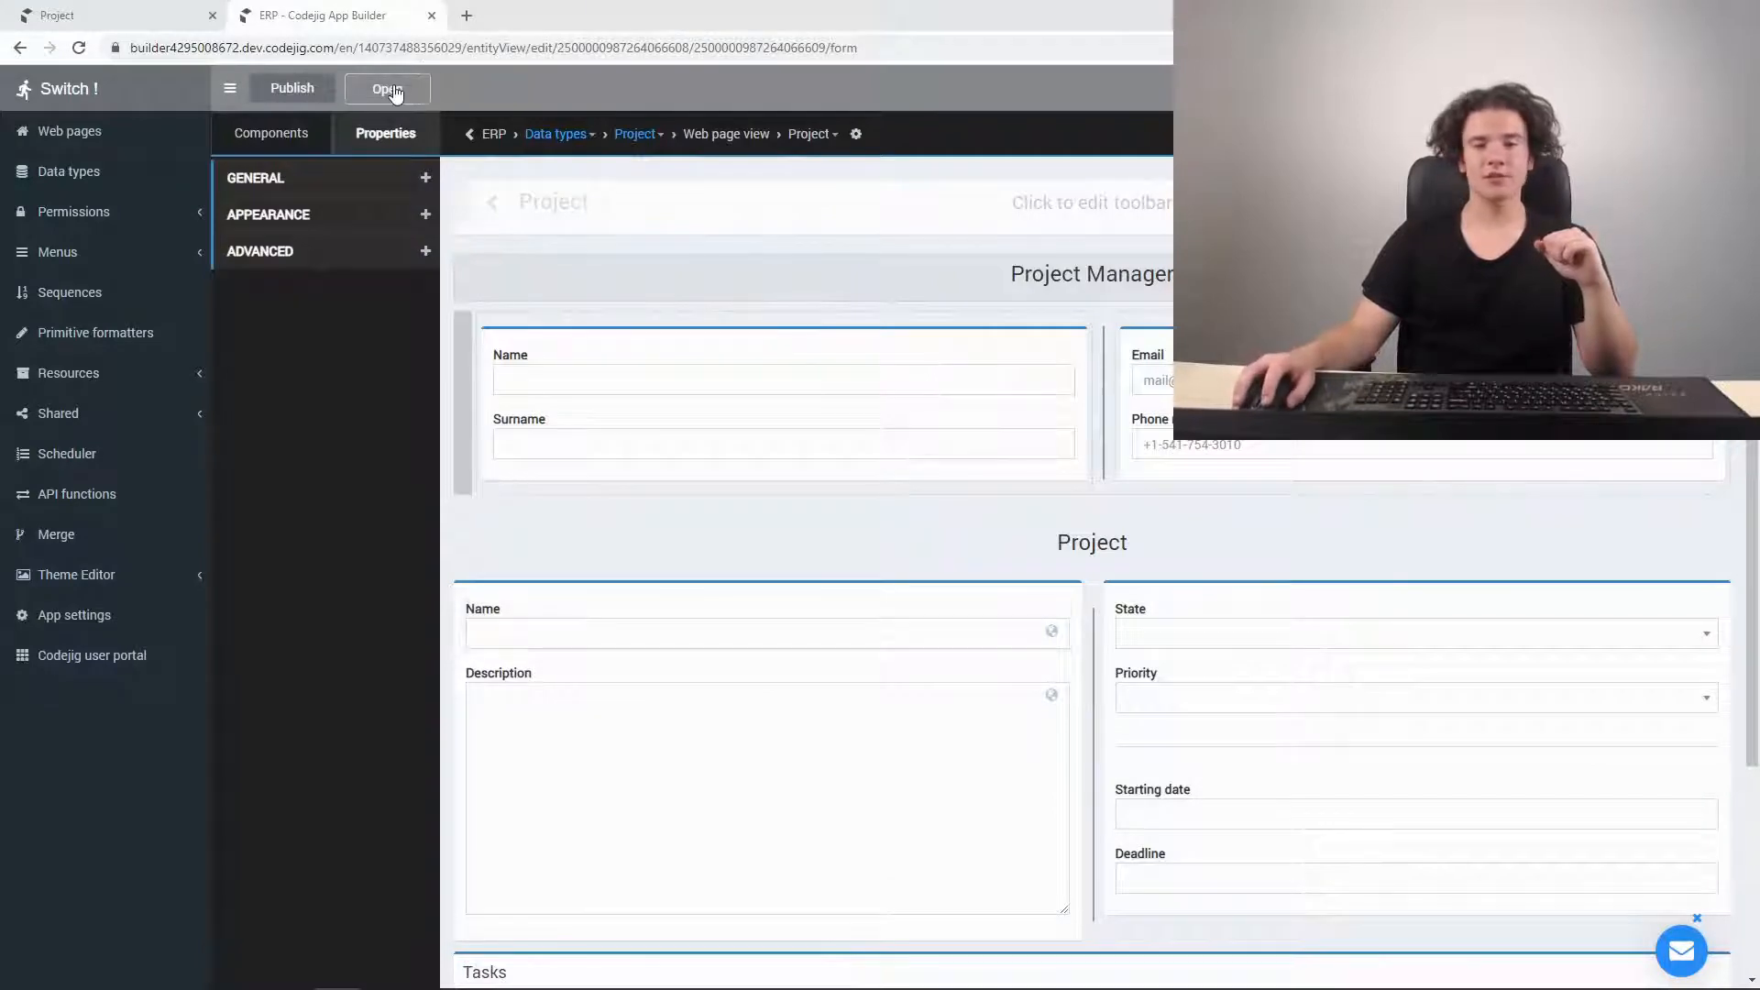
- Open the published ERP app, view the Tasks table on its Project page and dismiss the notification
left_click(388, 89)
left_click(424, 125)
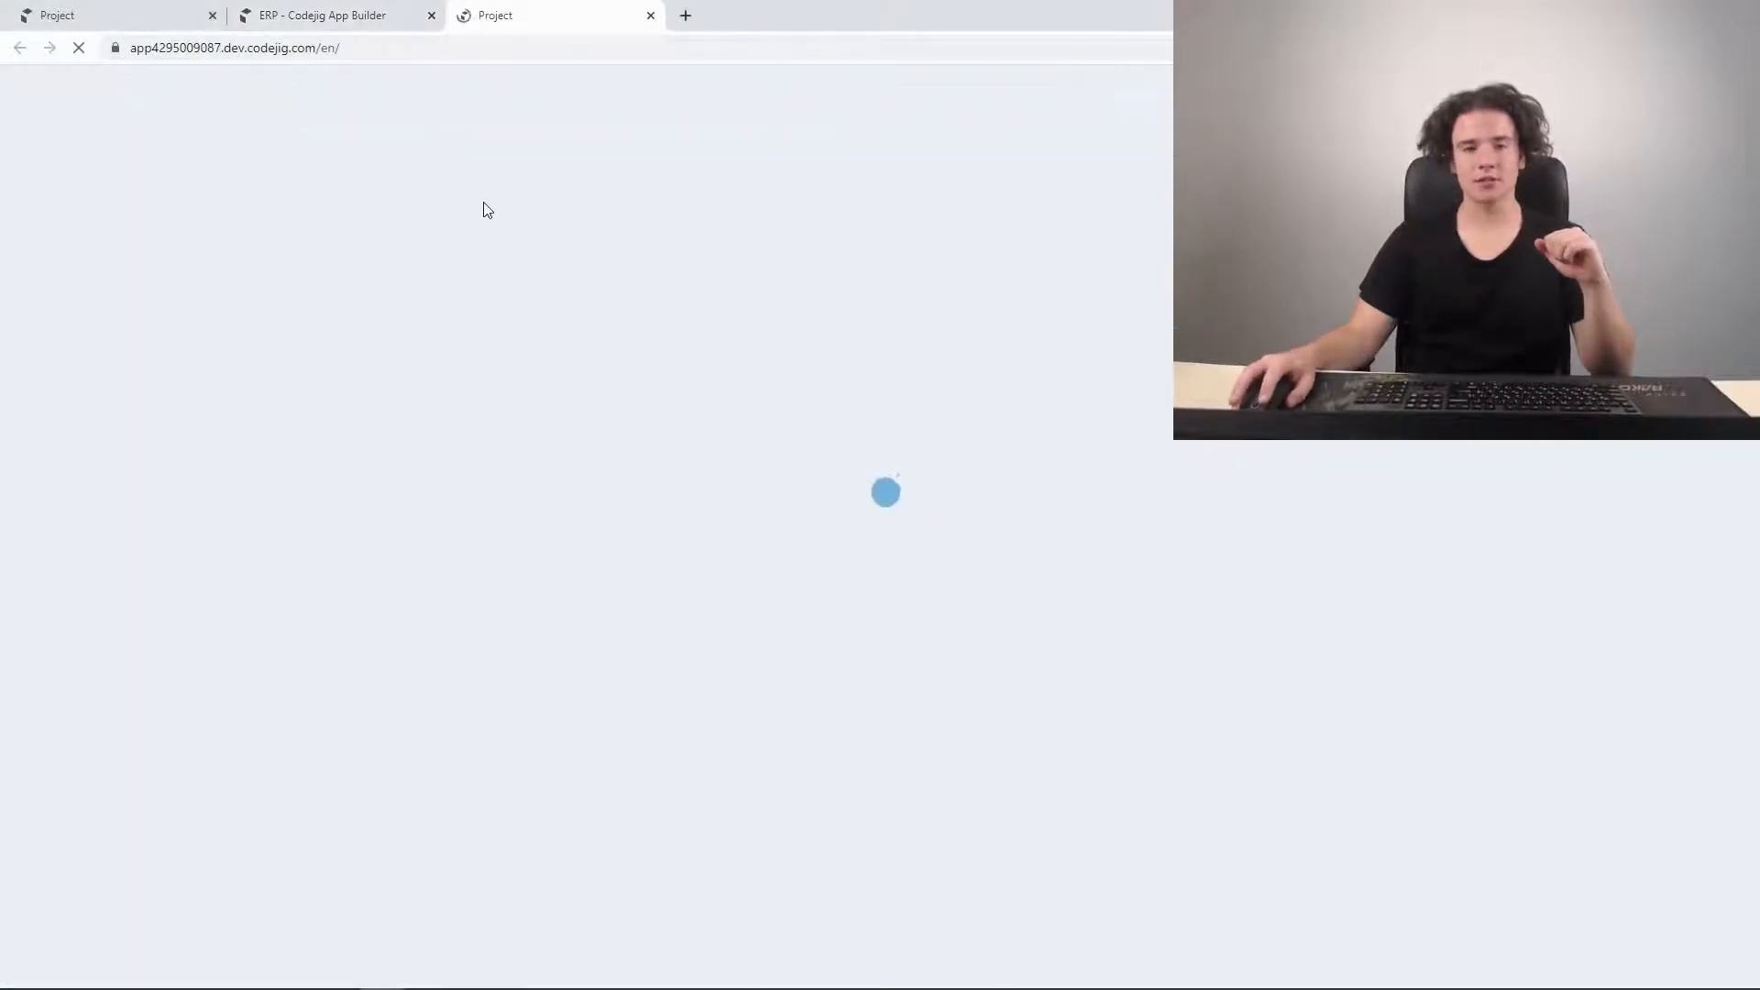
scroll(747, 335, "down", 1)
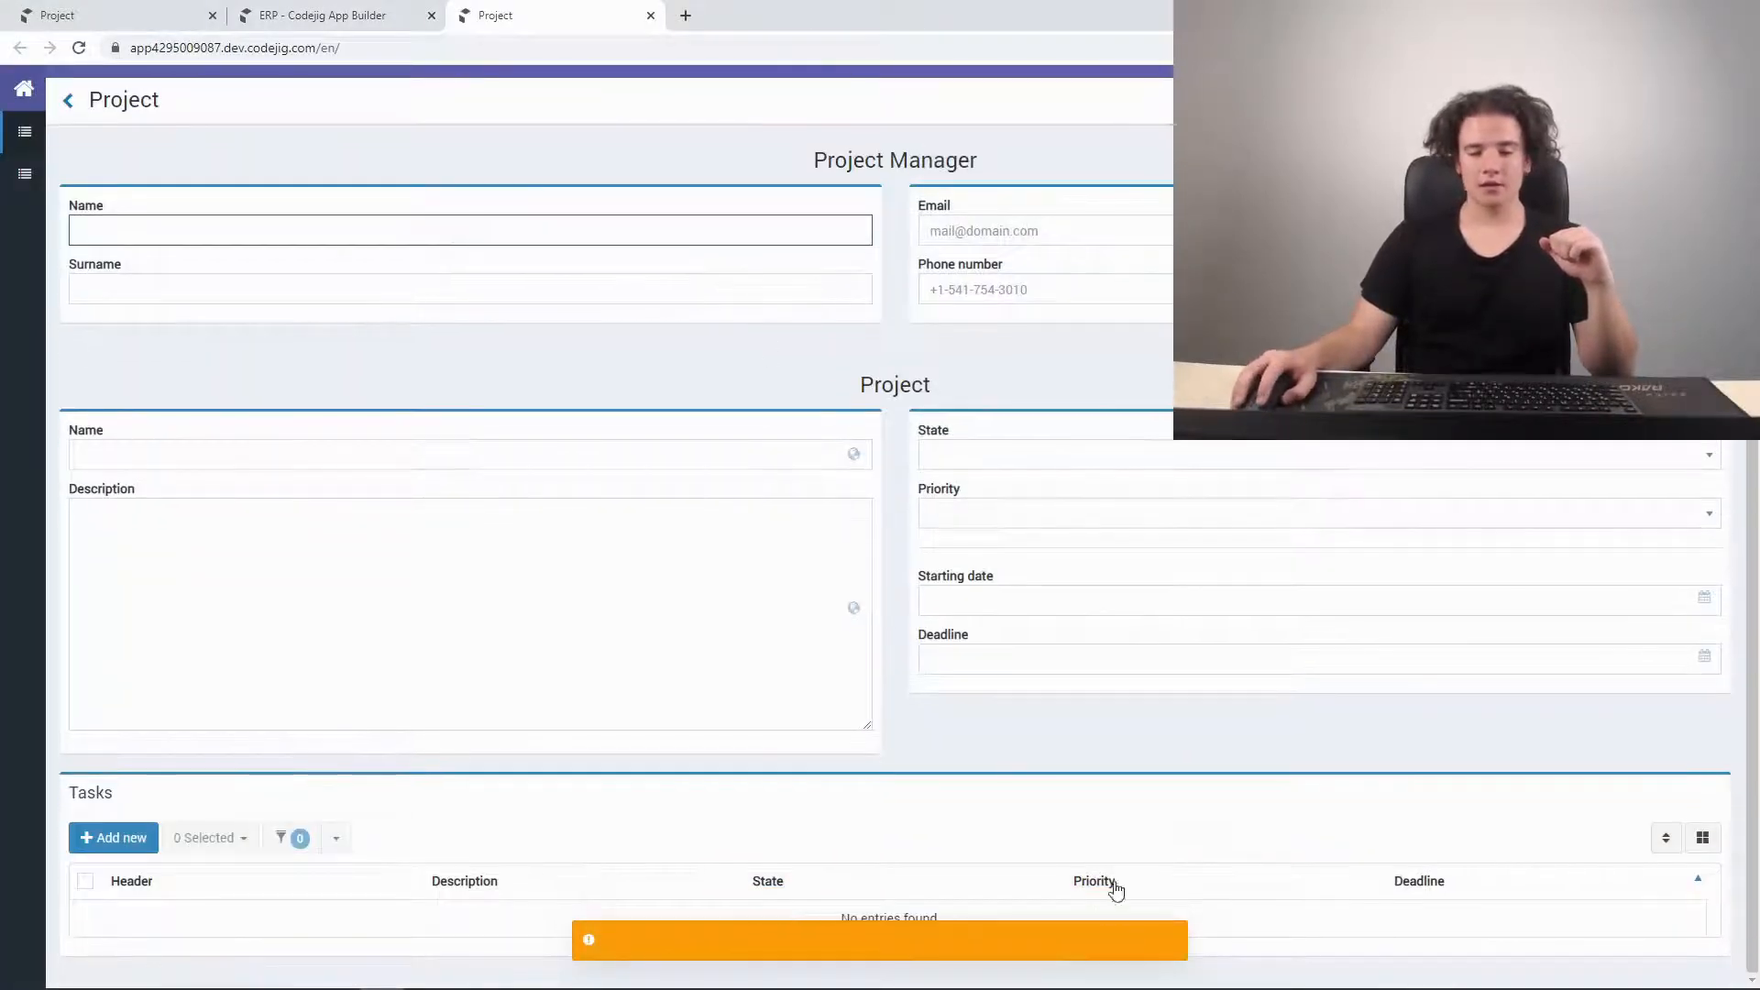
left_click(1172, 942)
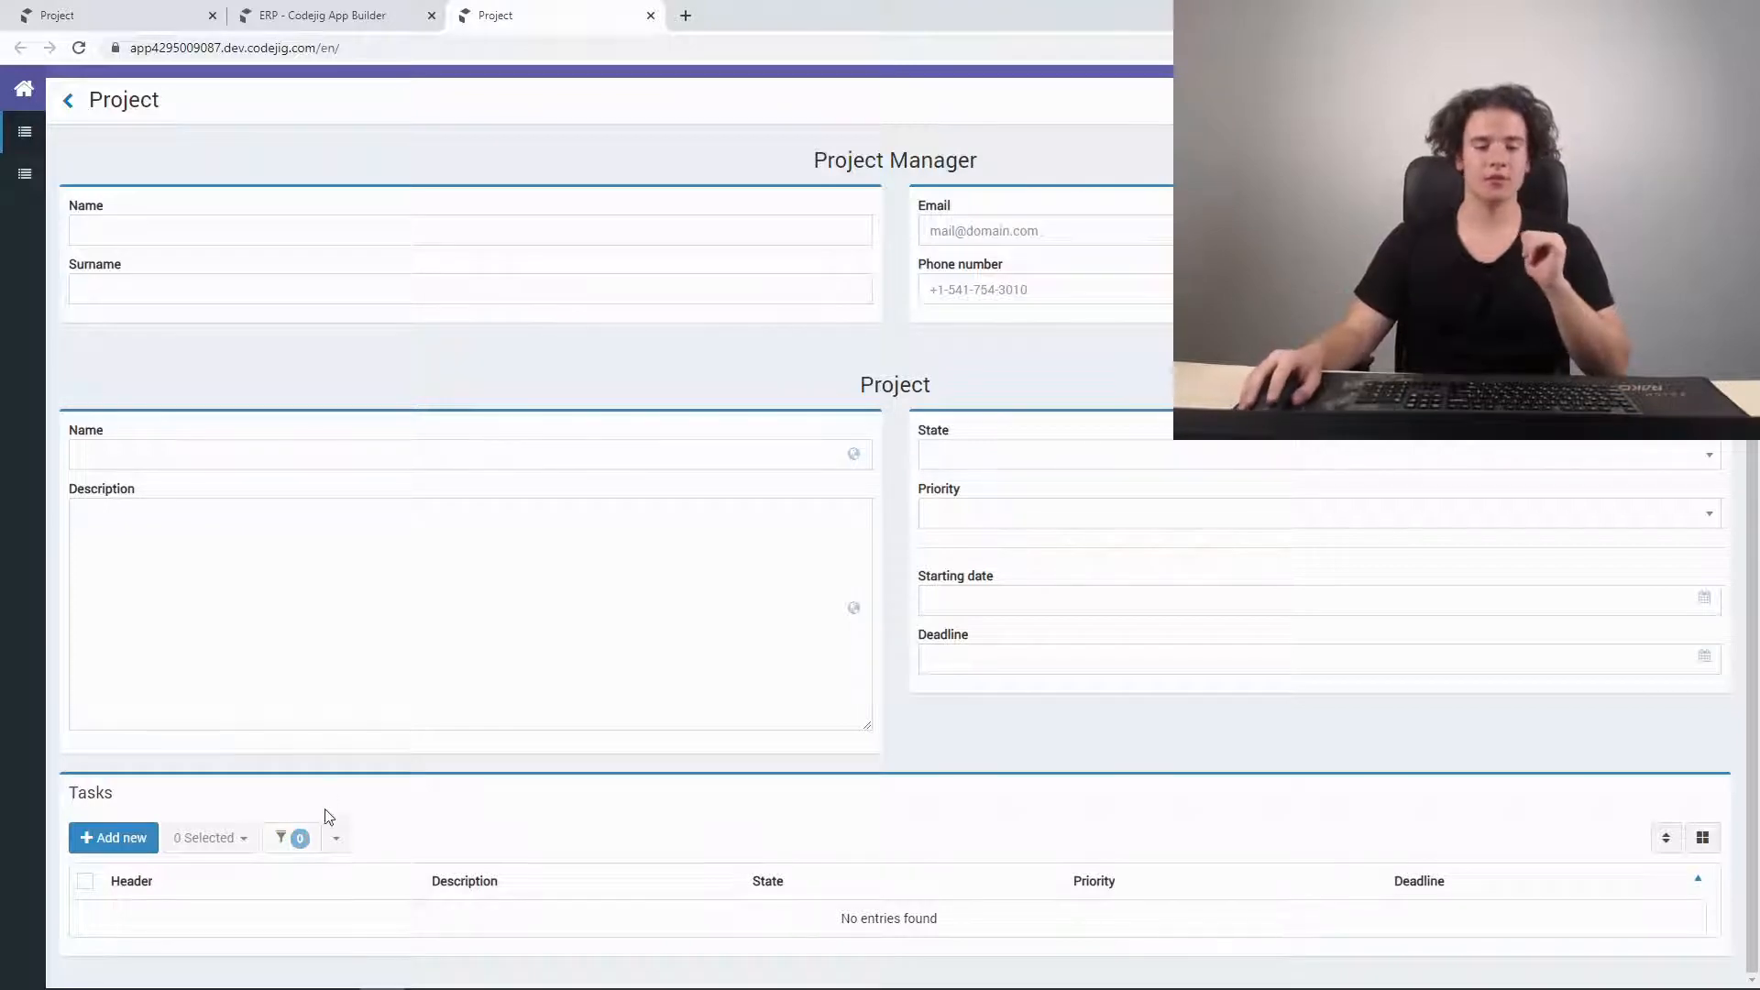
- Add a task with header "Hire a new developer", state In process and priority Minor, leaving its deadline empty
left_click(128, 841)
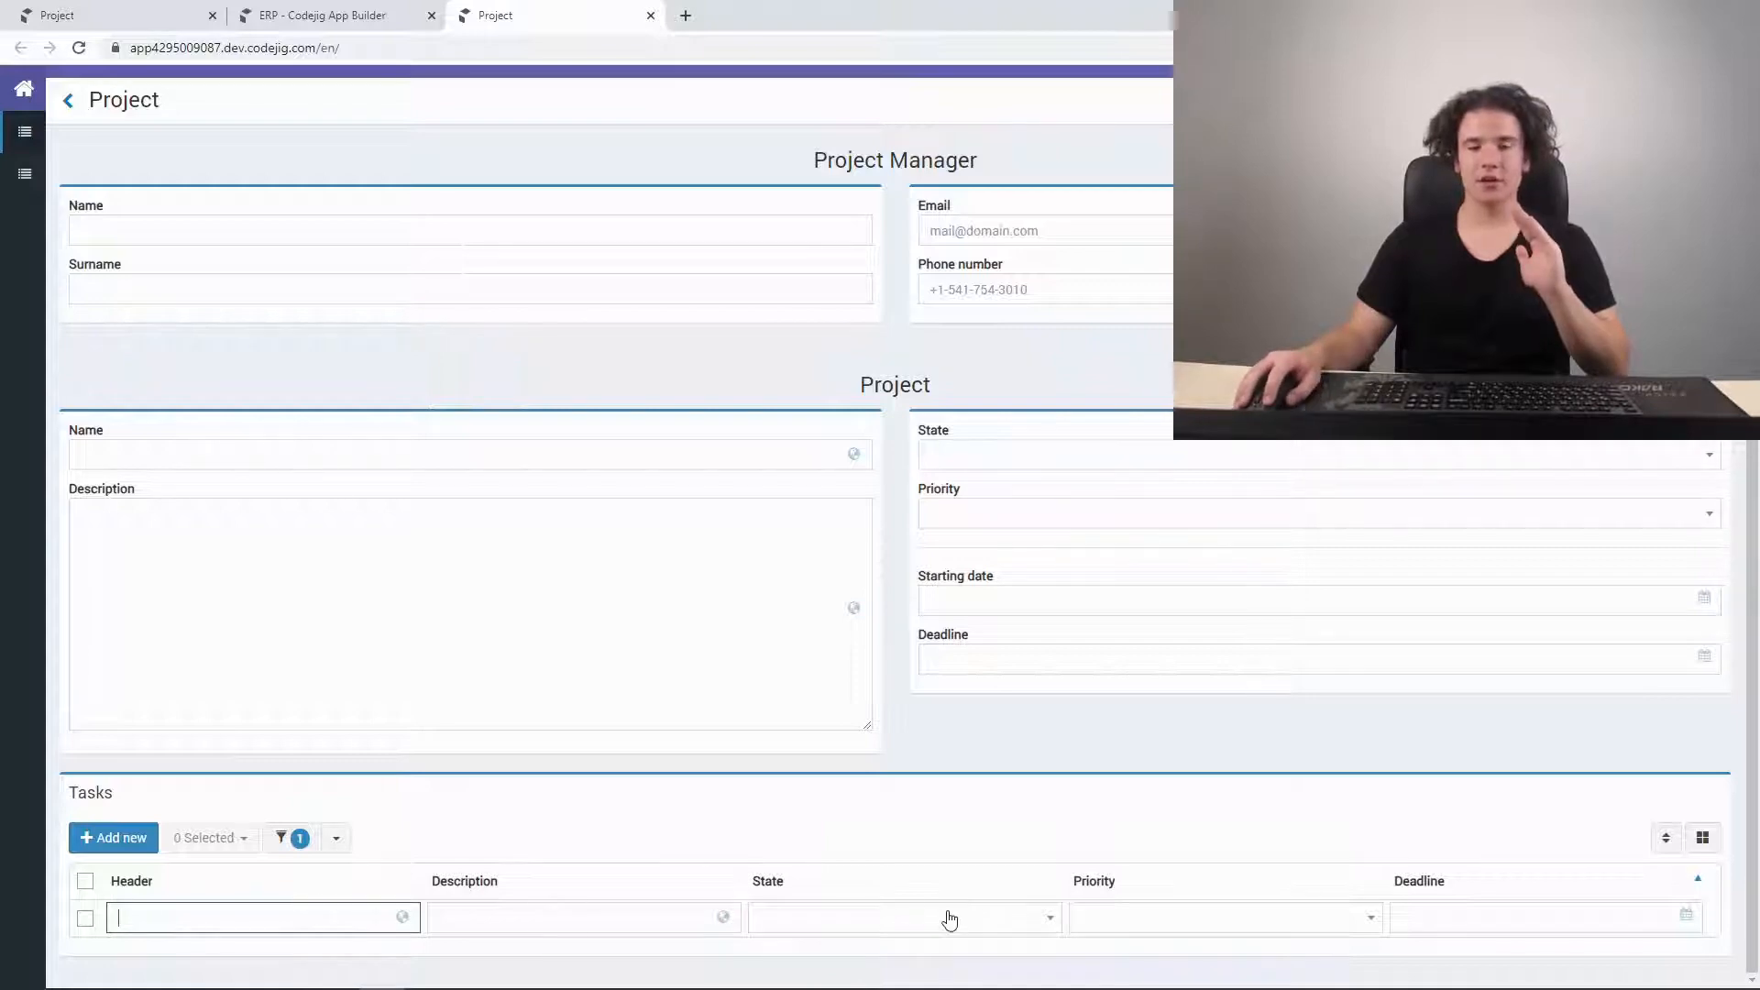
type("Hire ")
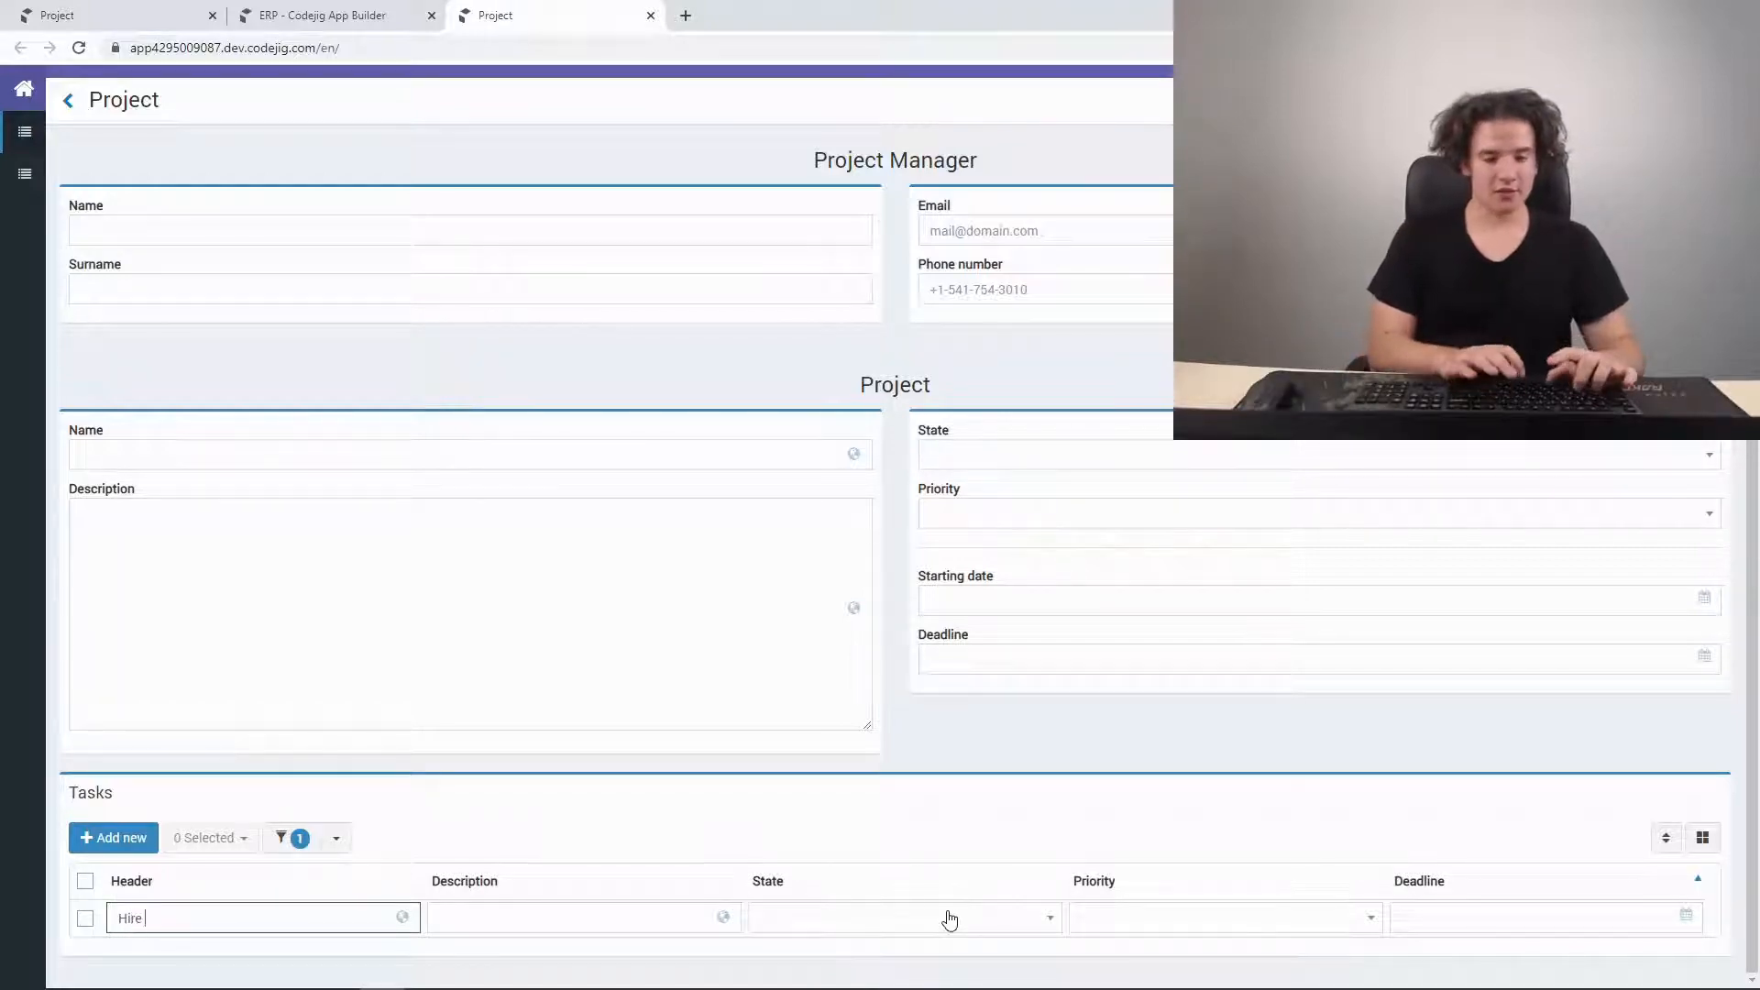
type("a new dev")
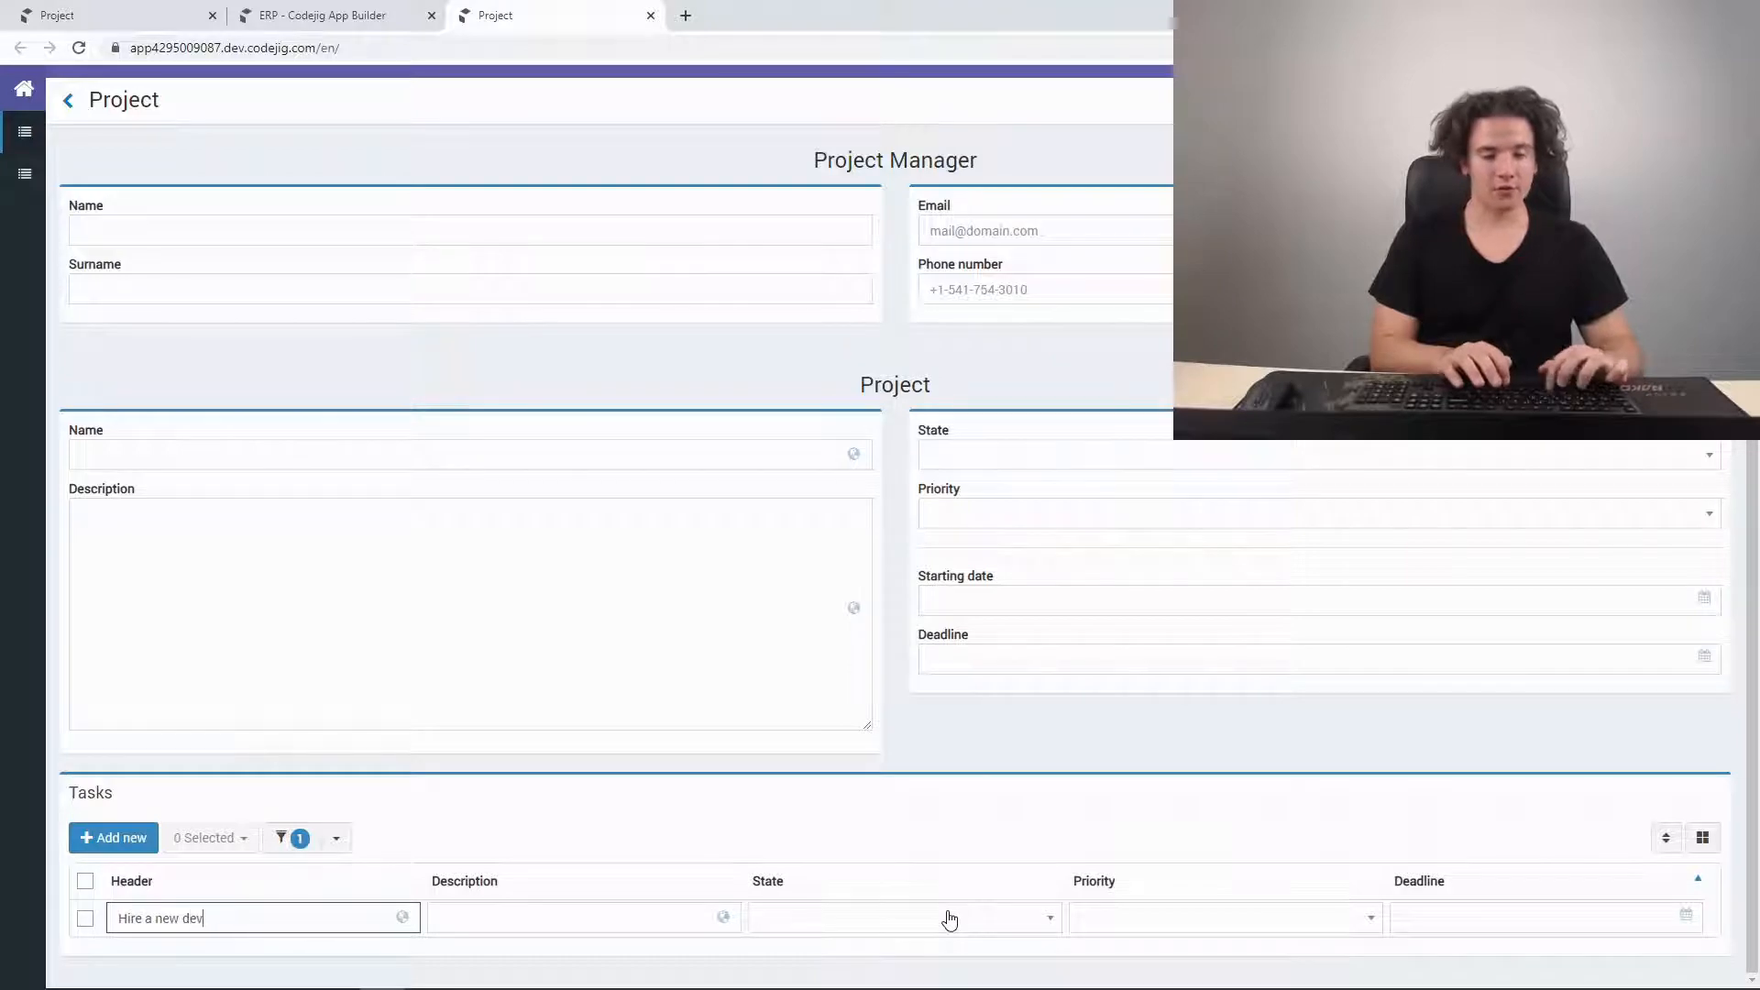
type("eloper")
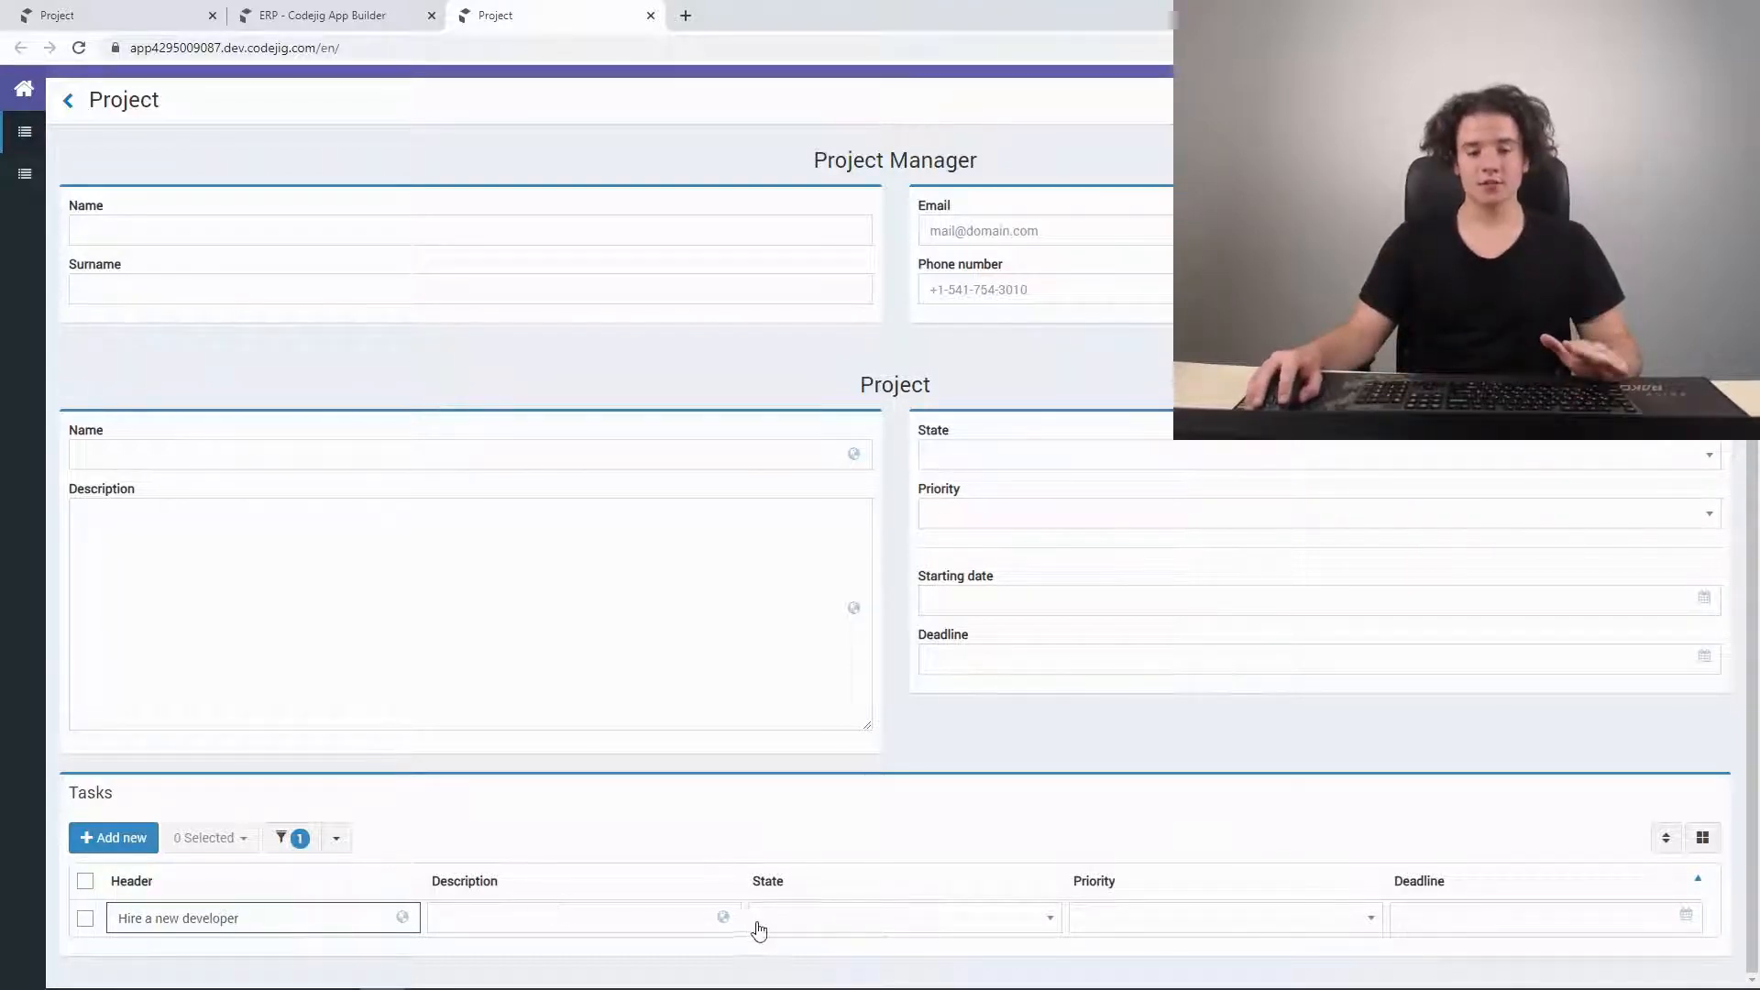
left_click(787, 930)
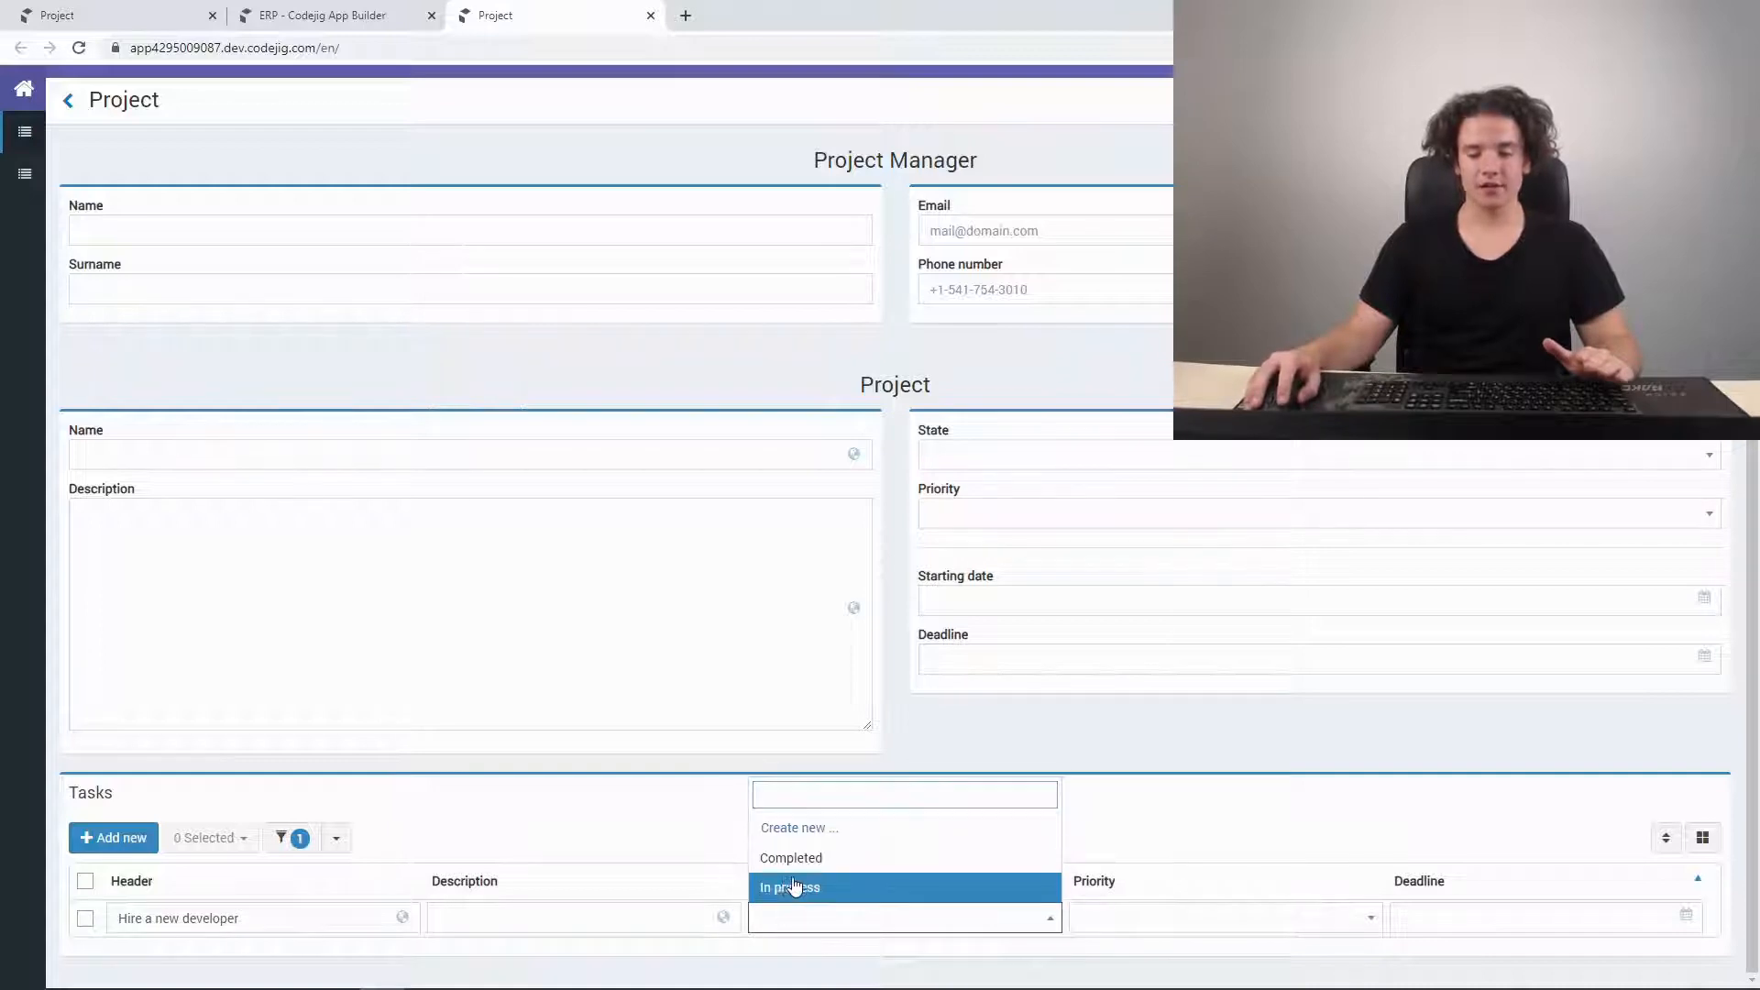
left_click(788, 887)
left_click(1146, 906)
left_click(1132, 859)
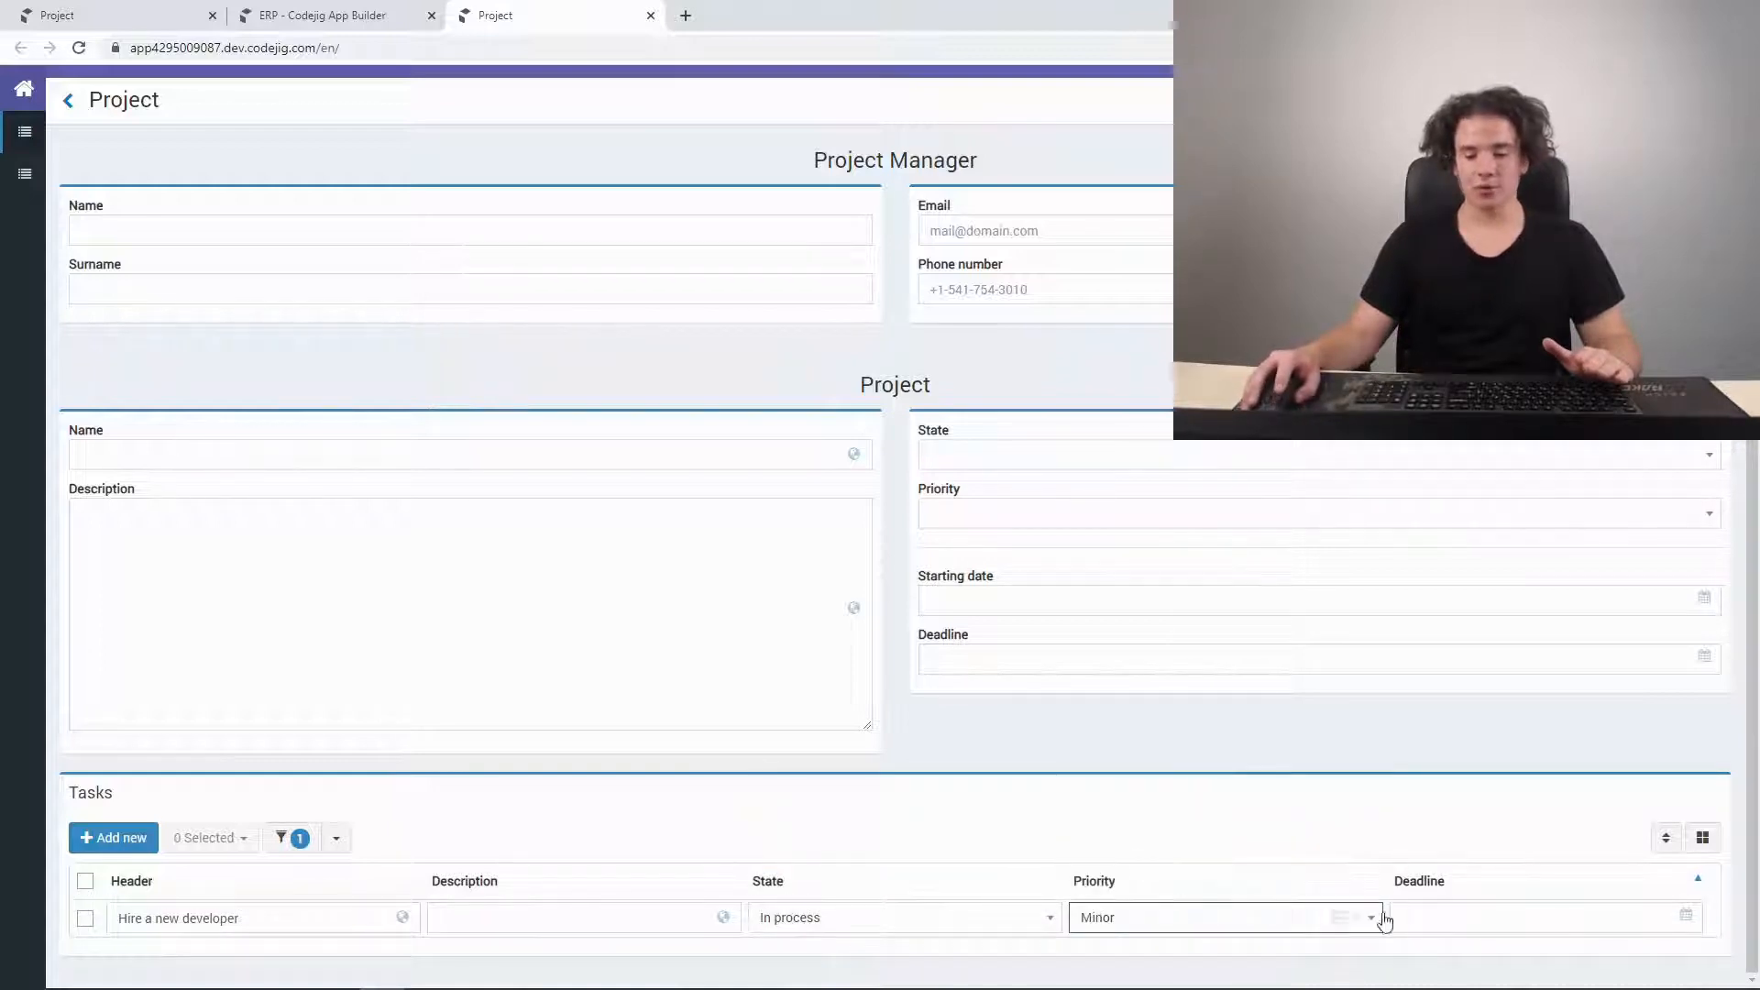
left_click(1428, 911)
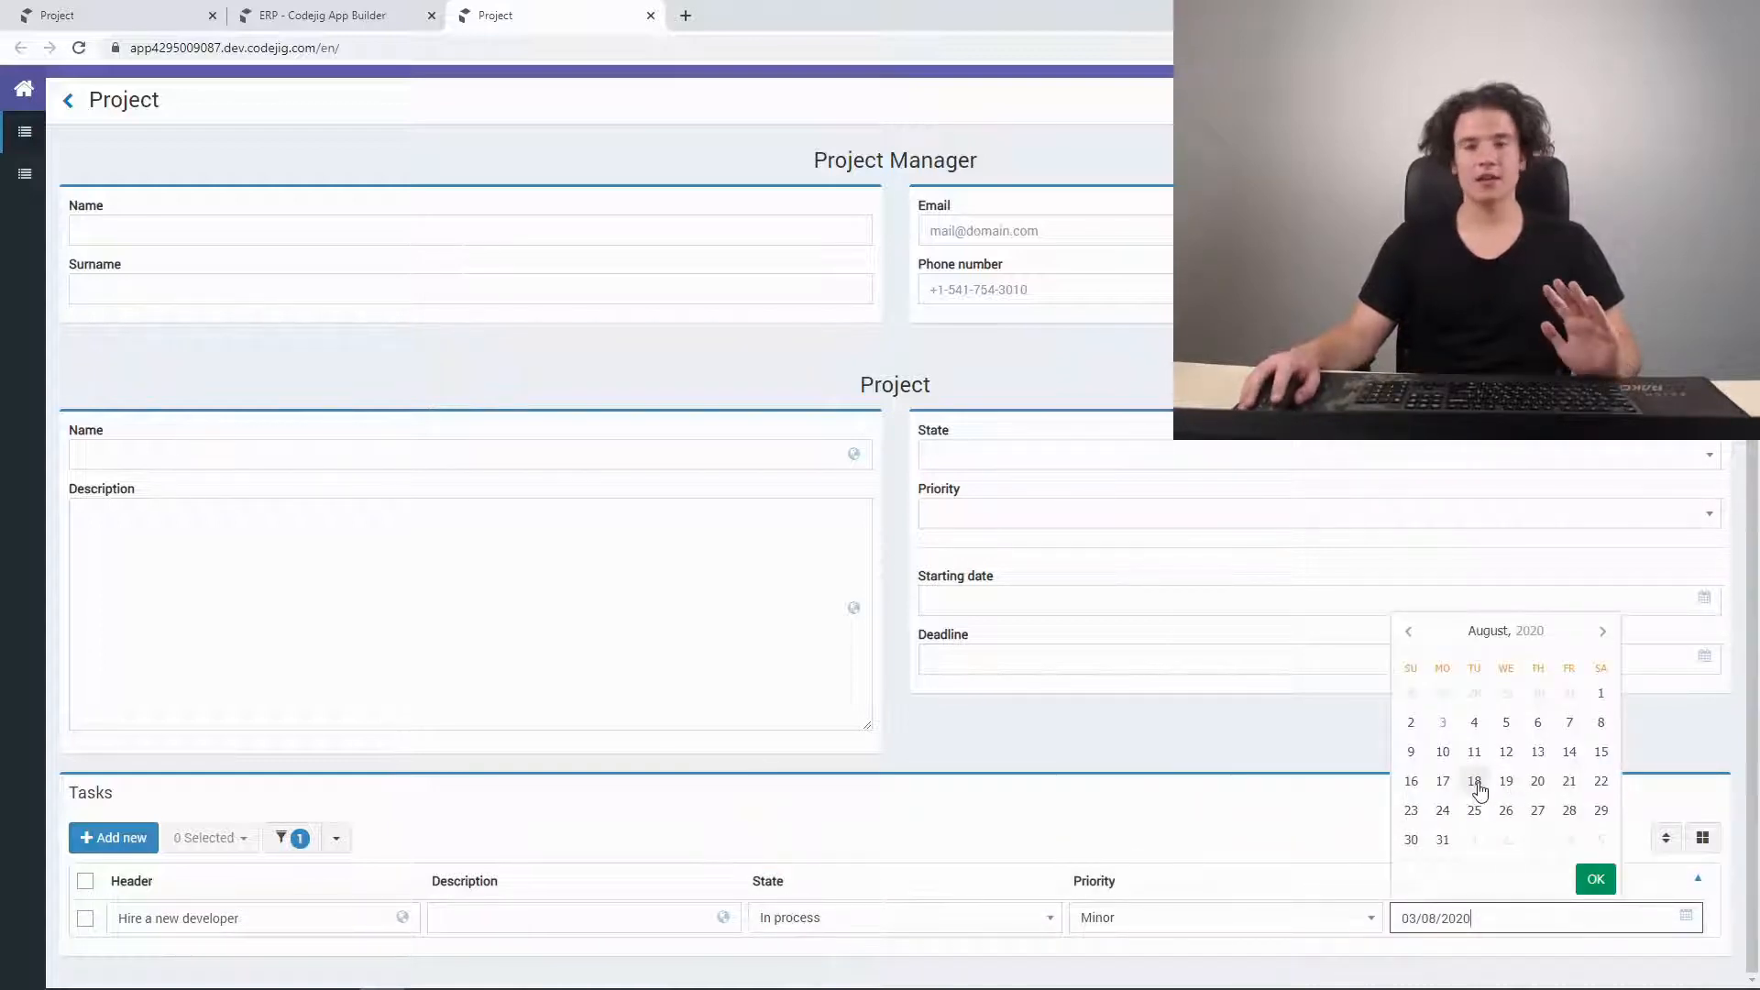
left_click(1289, 828)
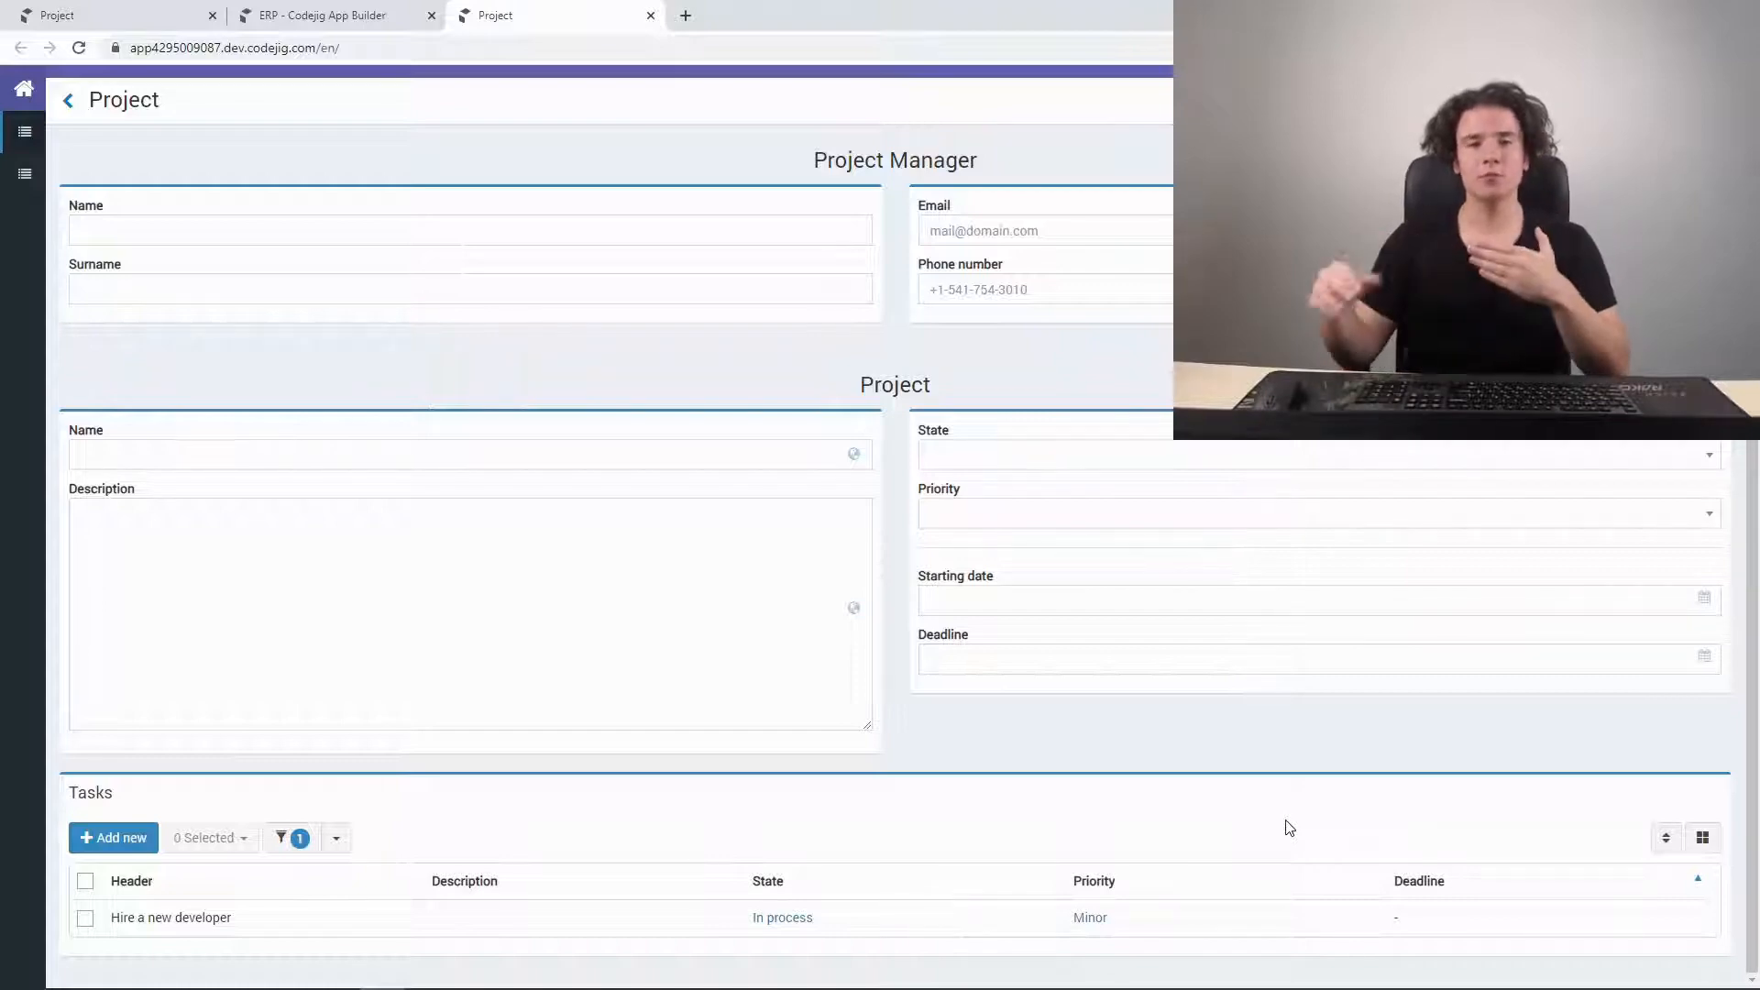
- Switch to the sample Project app and add a task with the header "Hire a new developer" to its Tasks table
left_click(212, 6)
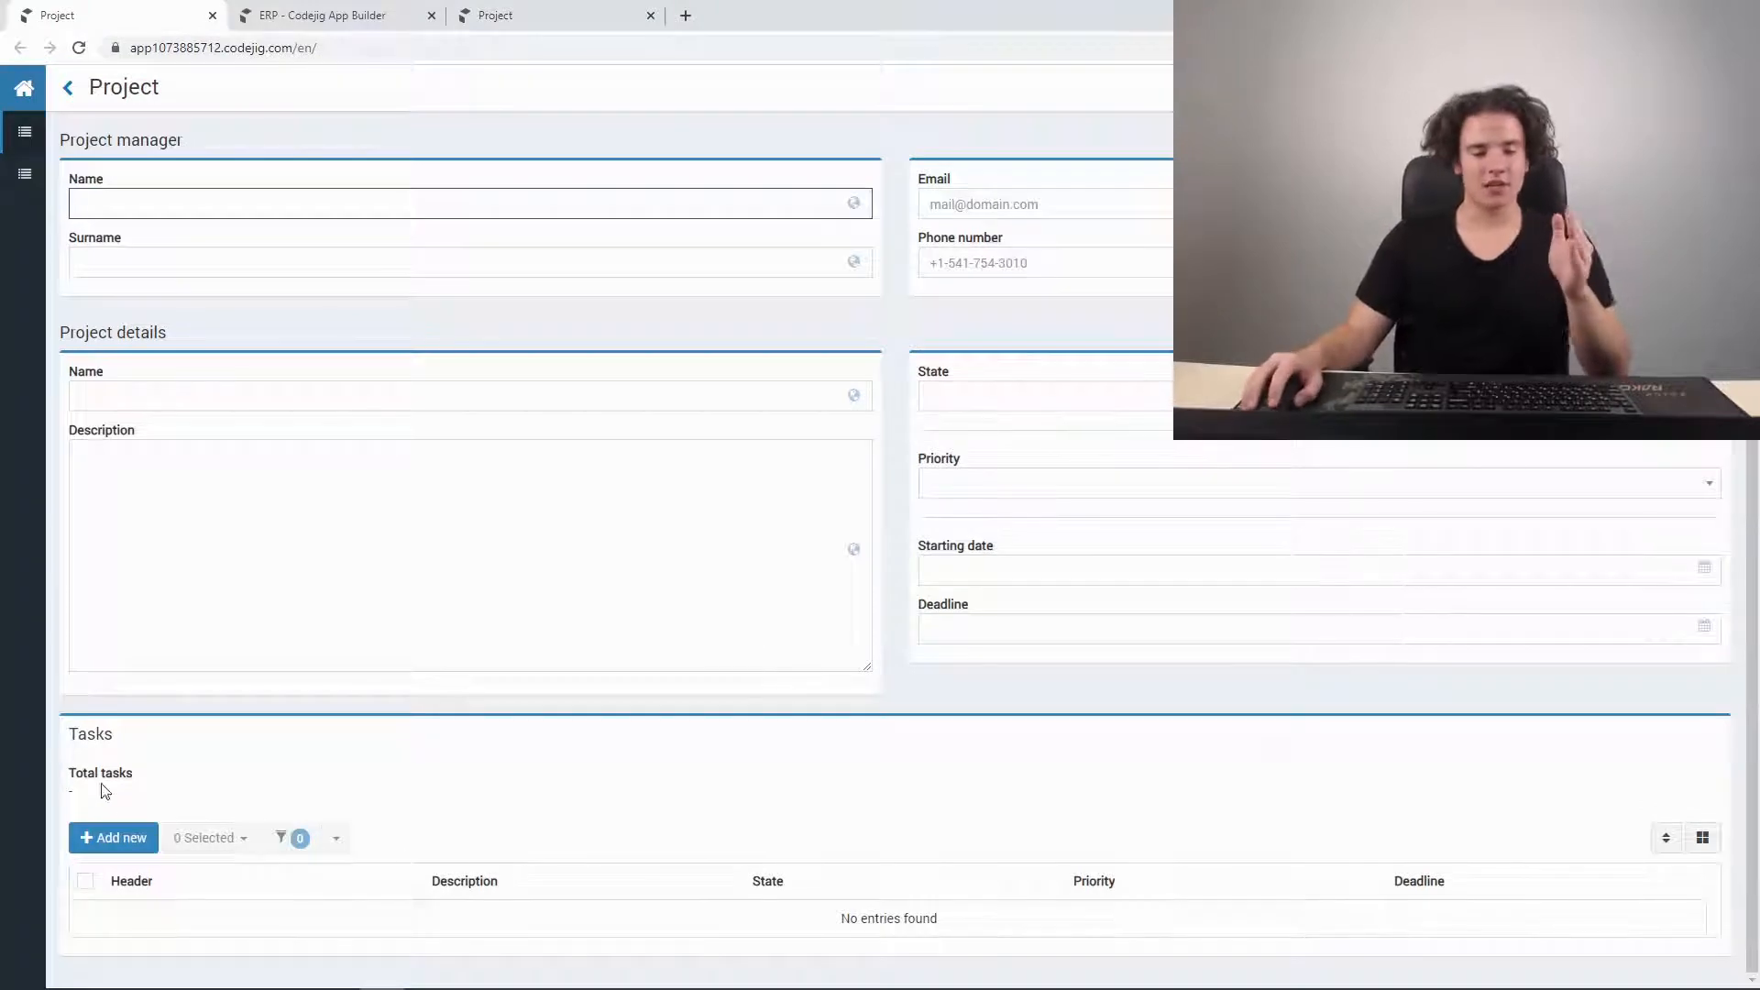
left_click(101, 838)
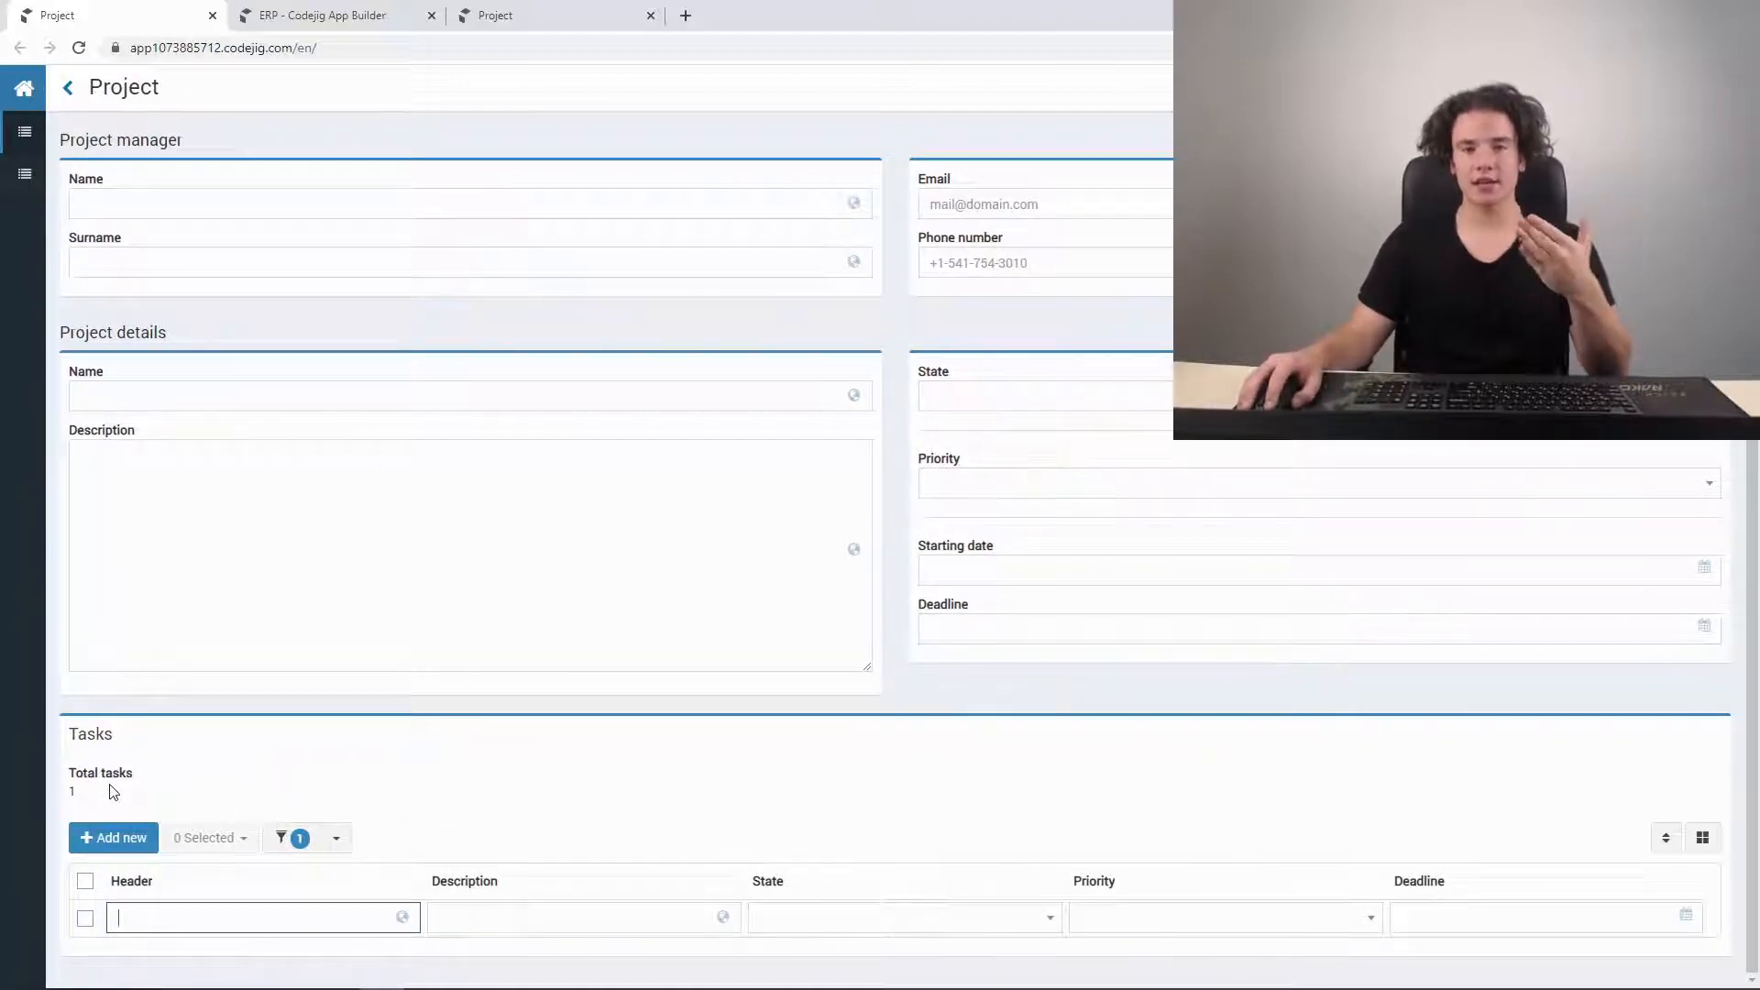
left_click(129, 903)
type("Hir")
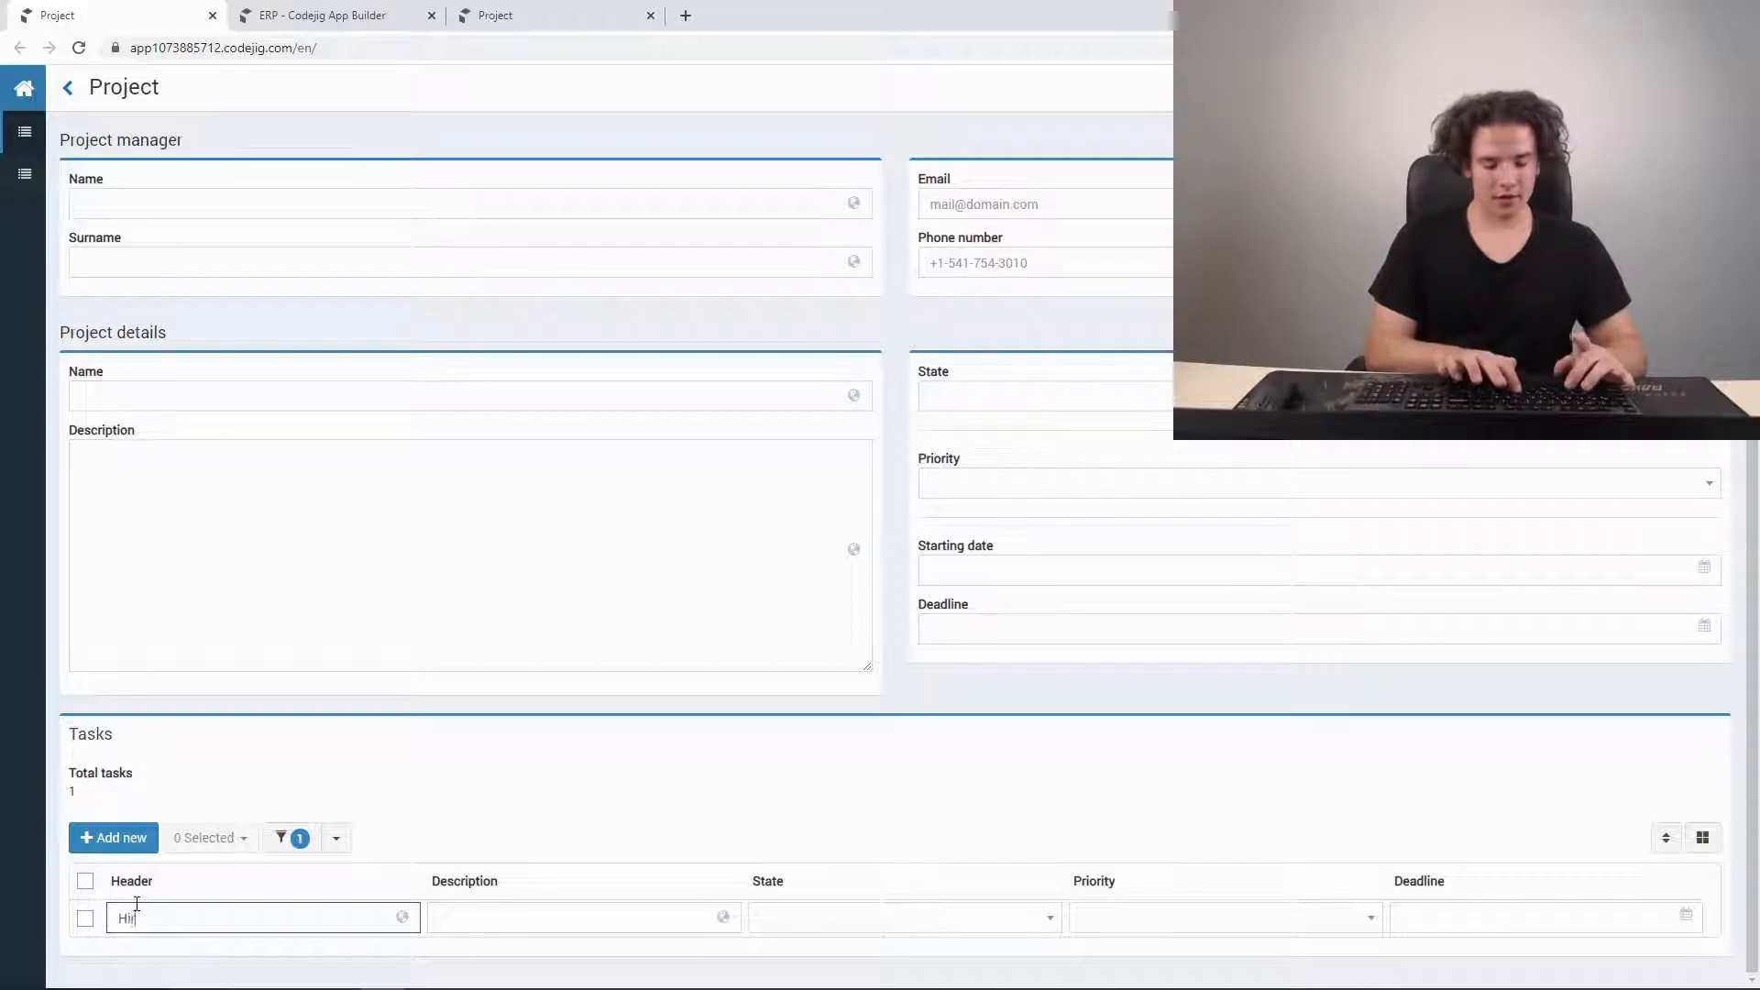
type("e a new developer")
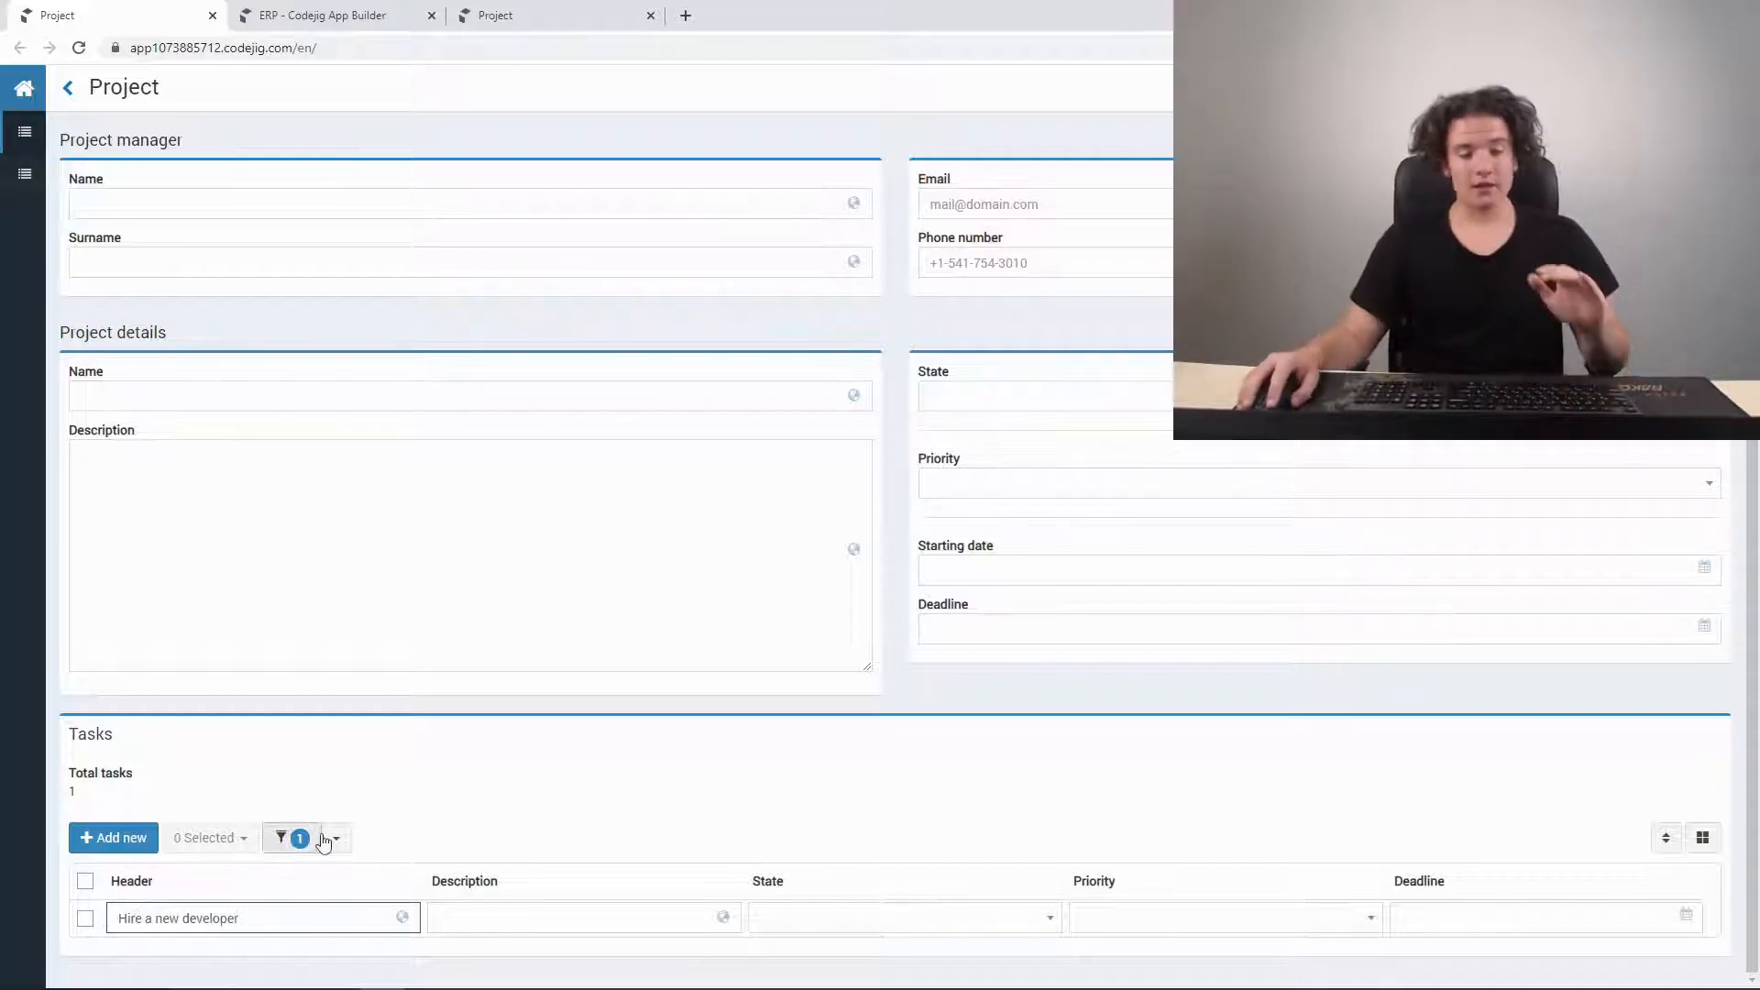
left_click(413, 800)
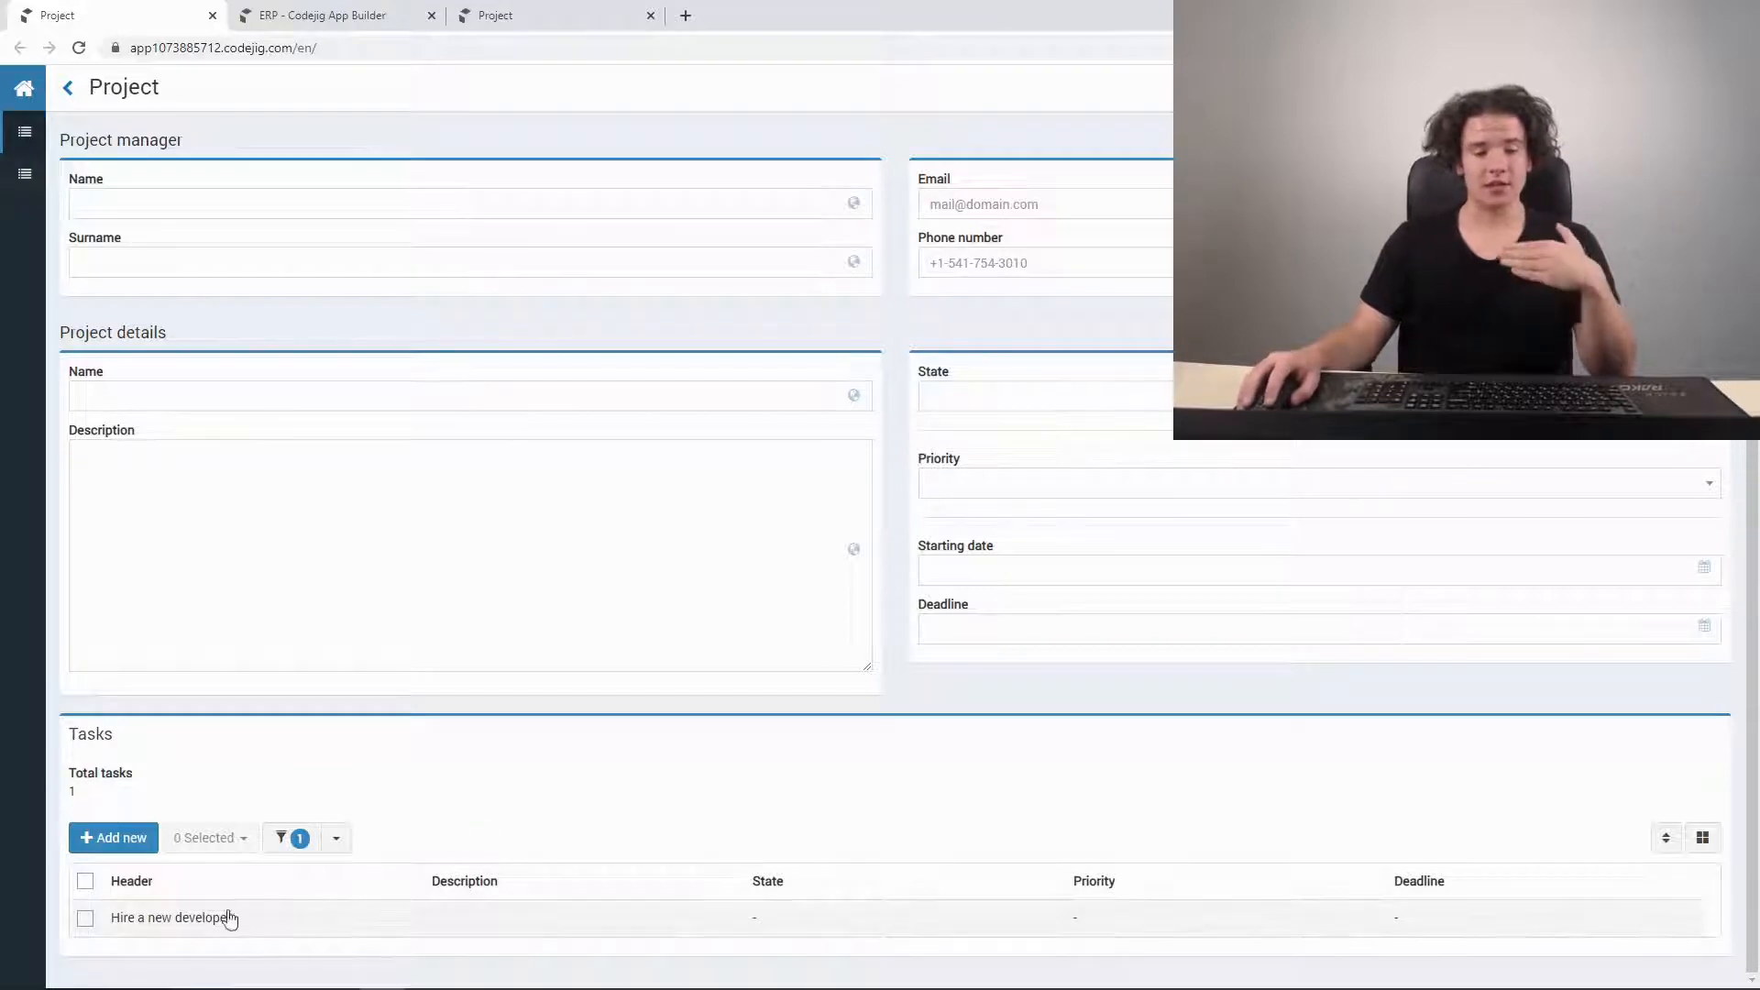
- Delete the "Hire a new developer" task from the sample app's Tasks table
left_click(219, 837)
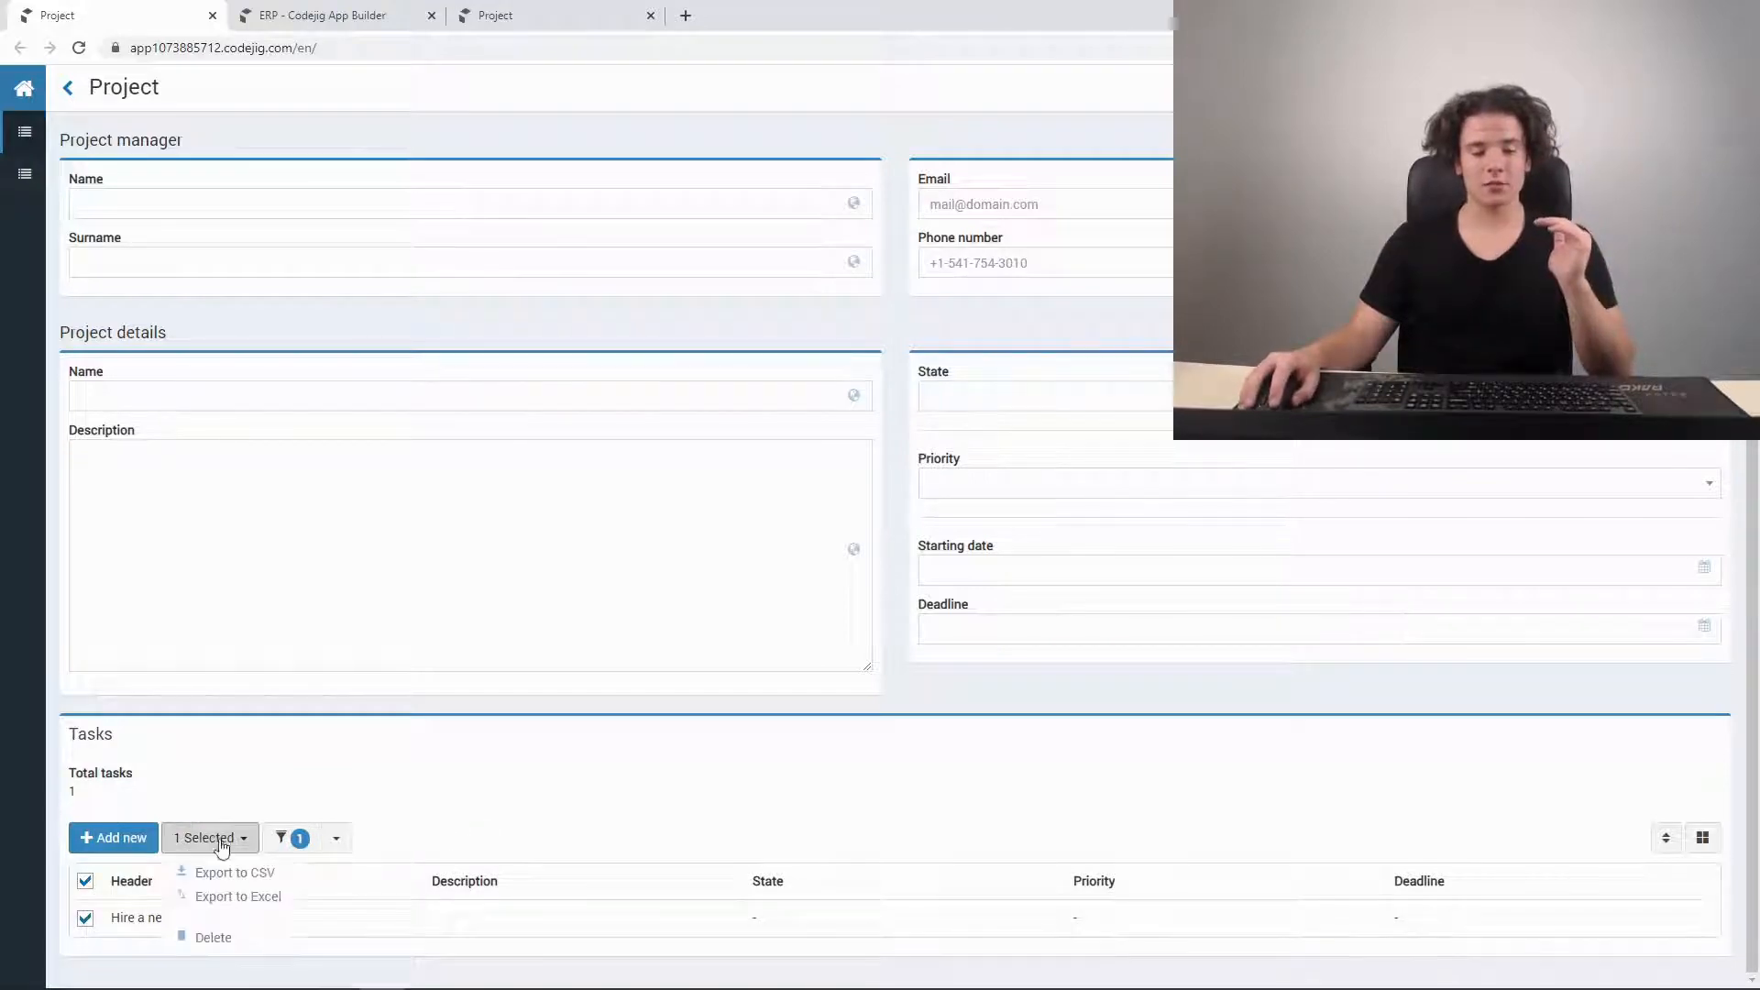
left_click(213, 936)
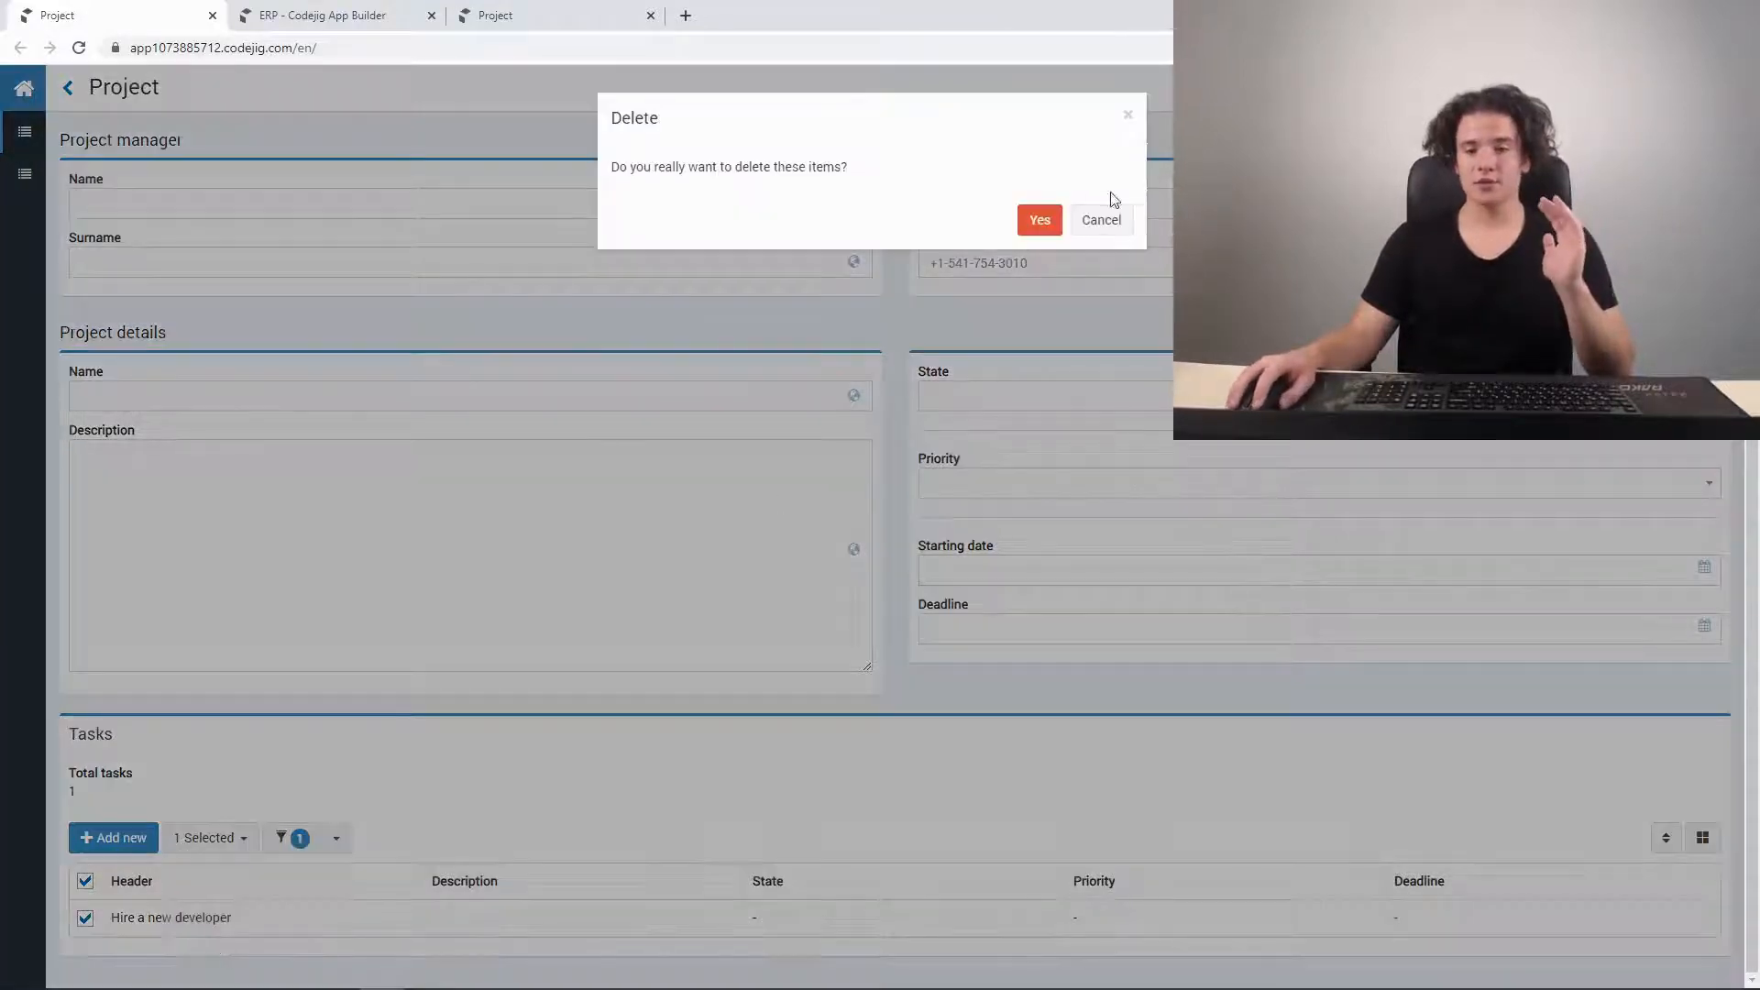
left_click(1039, 220)
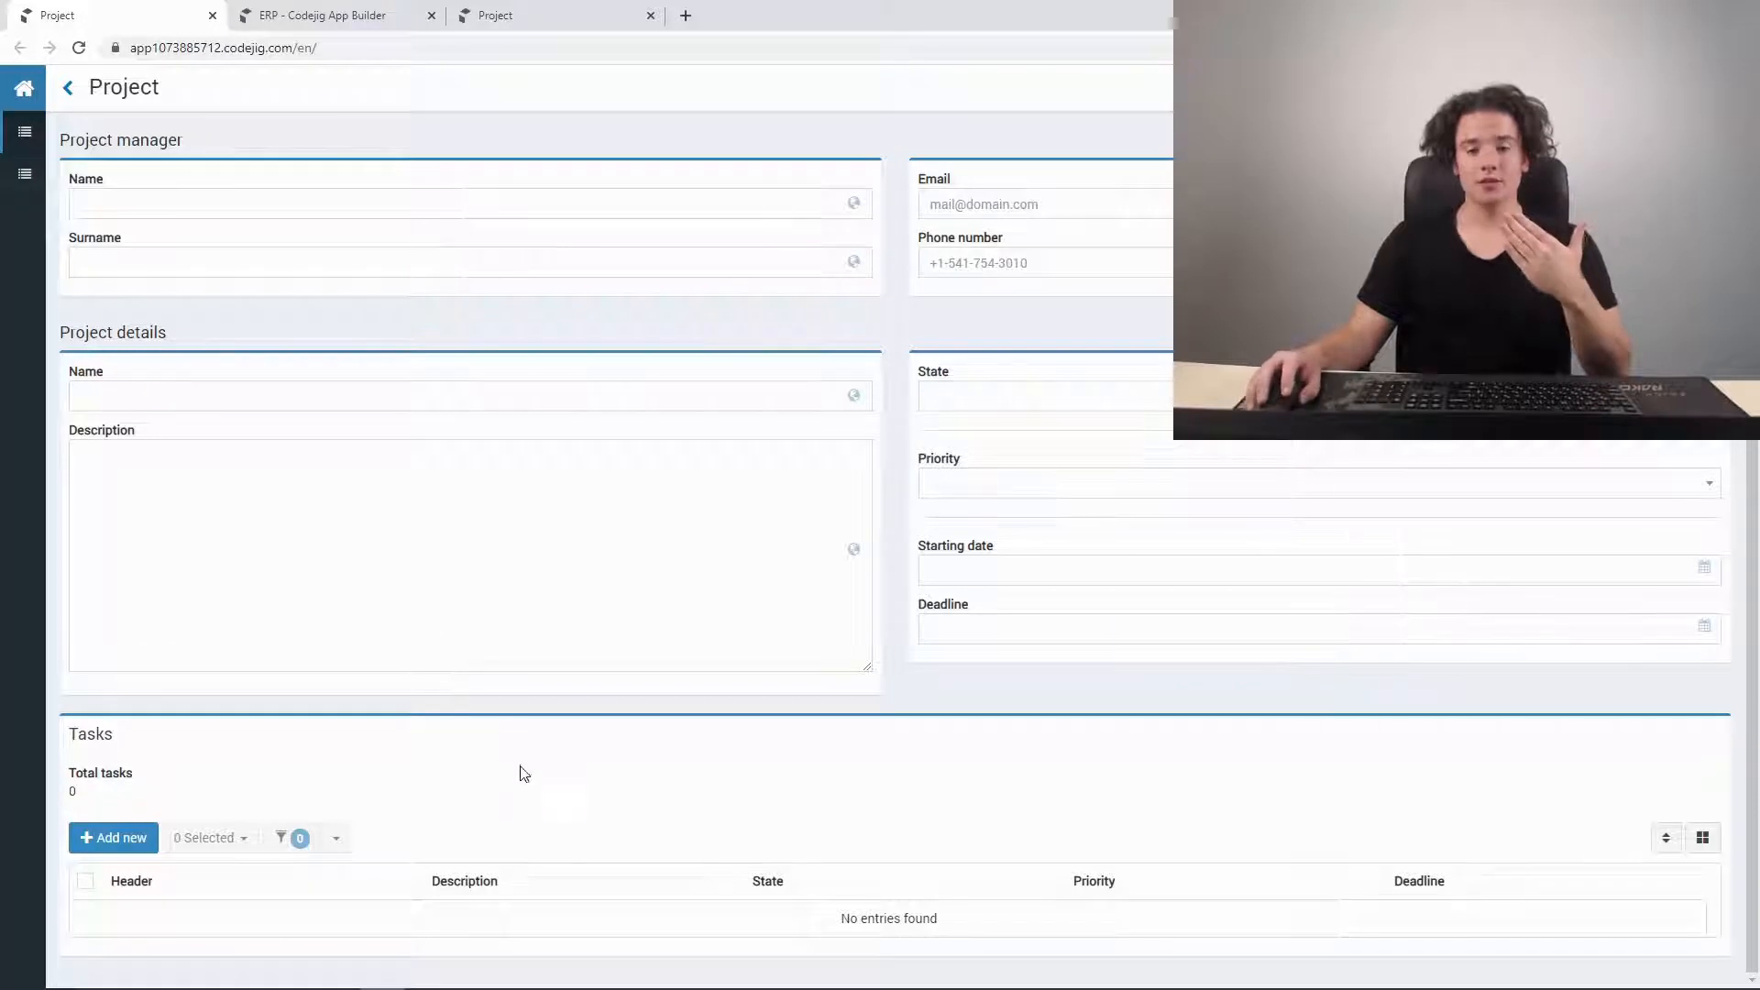
- Set the sample project's deadline to 06/08/2020 and add a new task, trying 8 August 2020 as the task's deadline
left_click(935, 629)
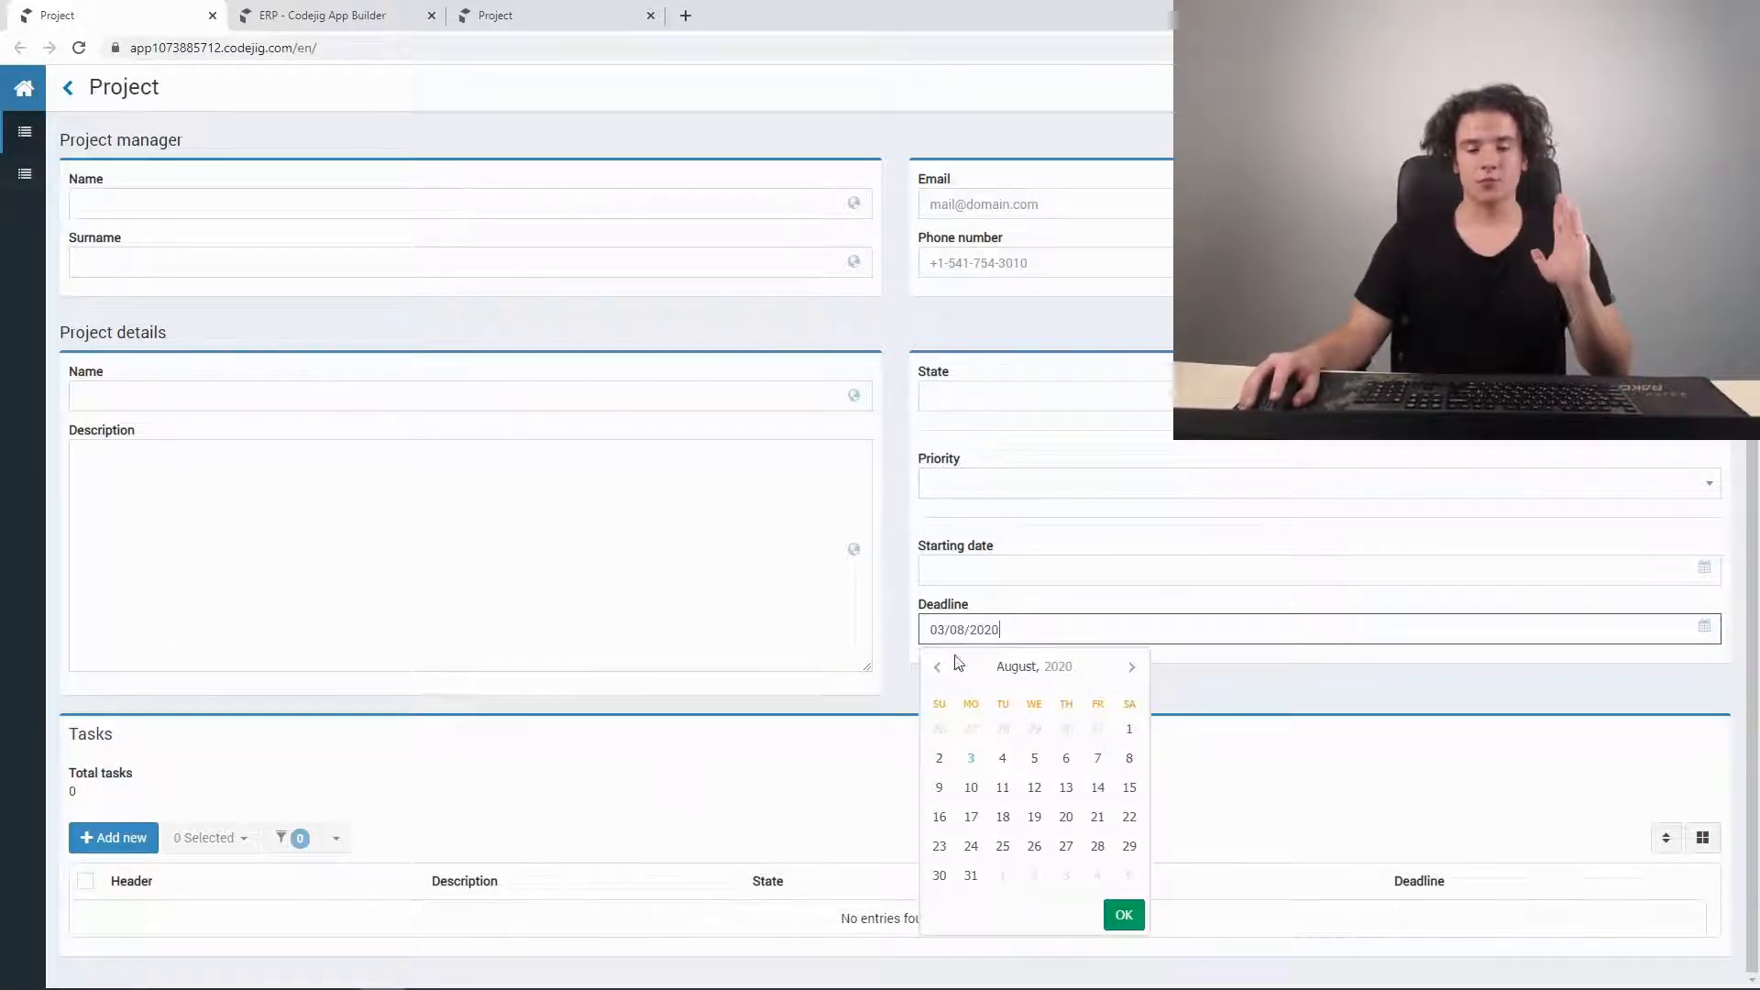
left_click(1066, 761)
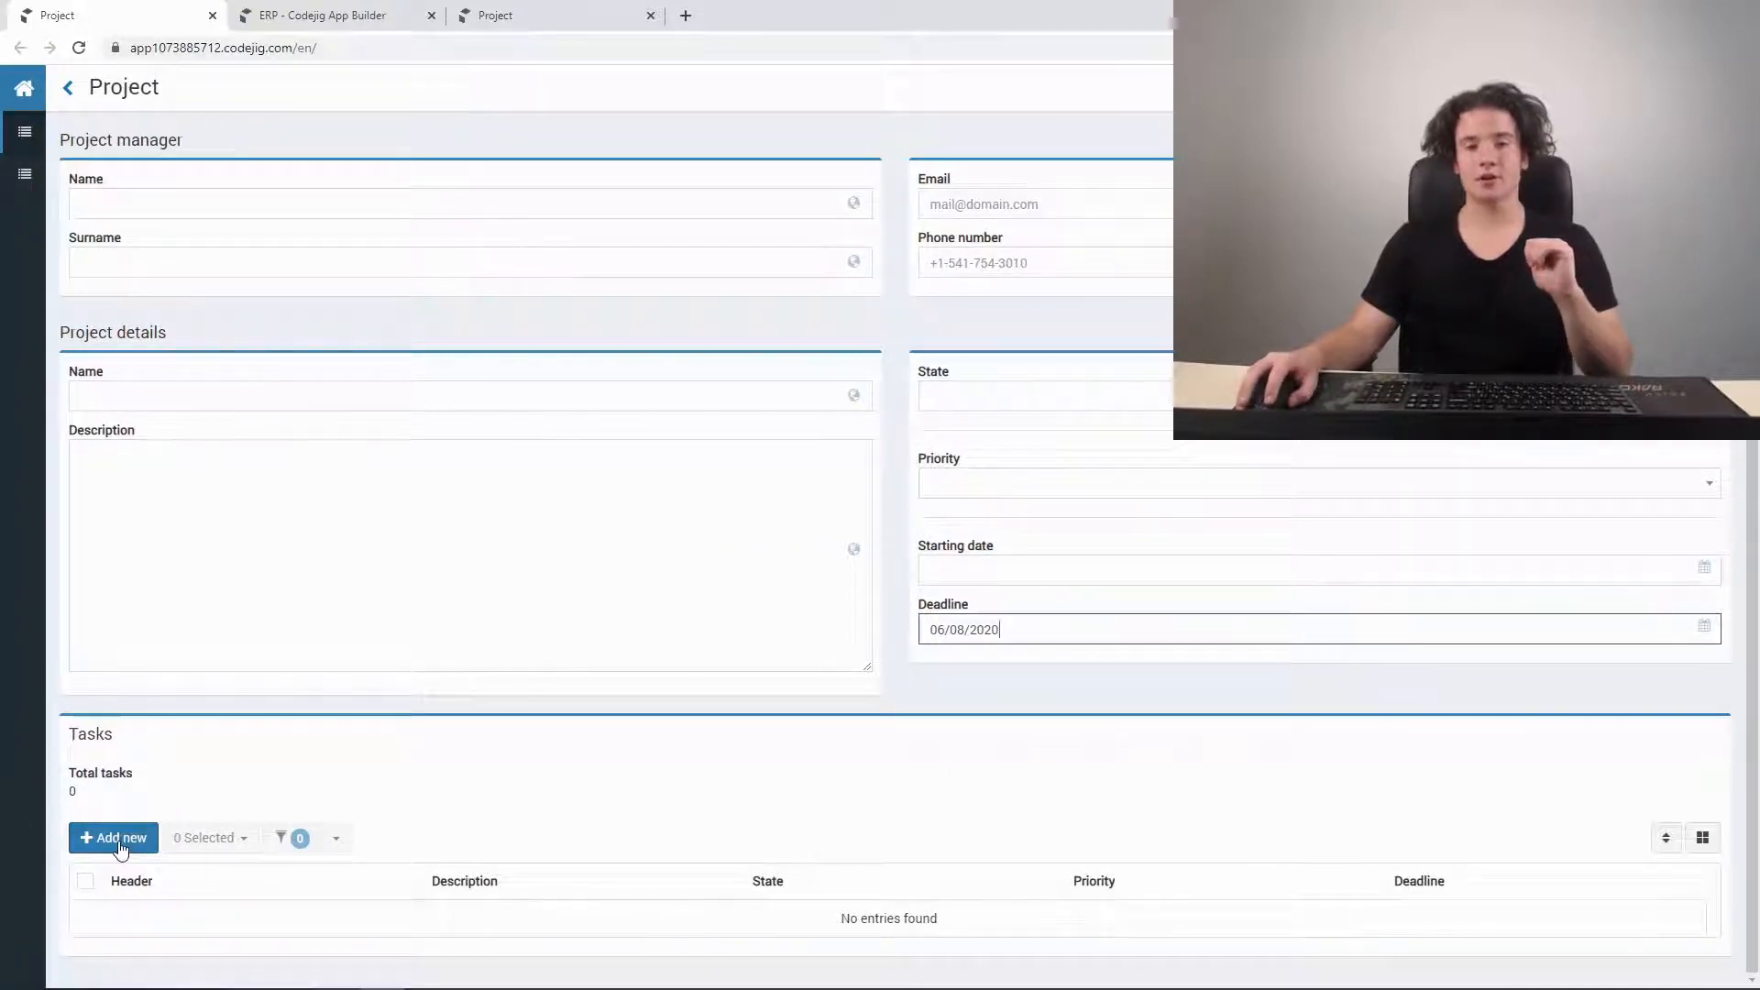
left_click(115, 839)
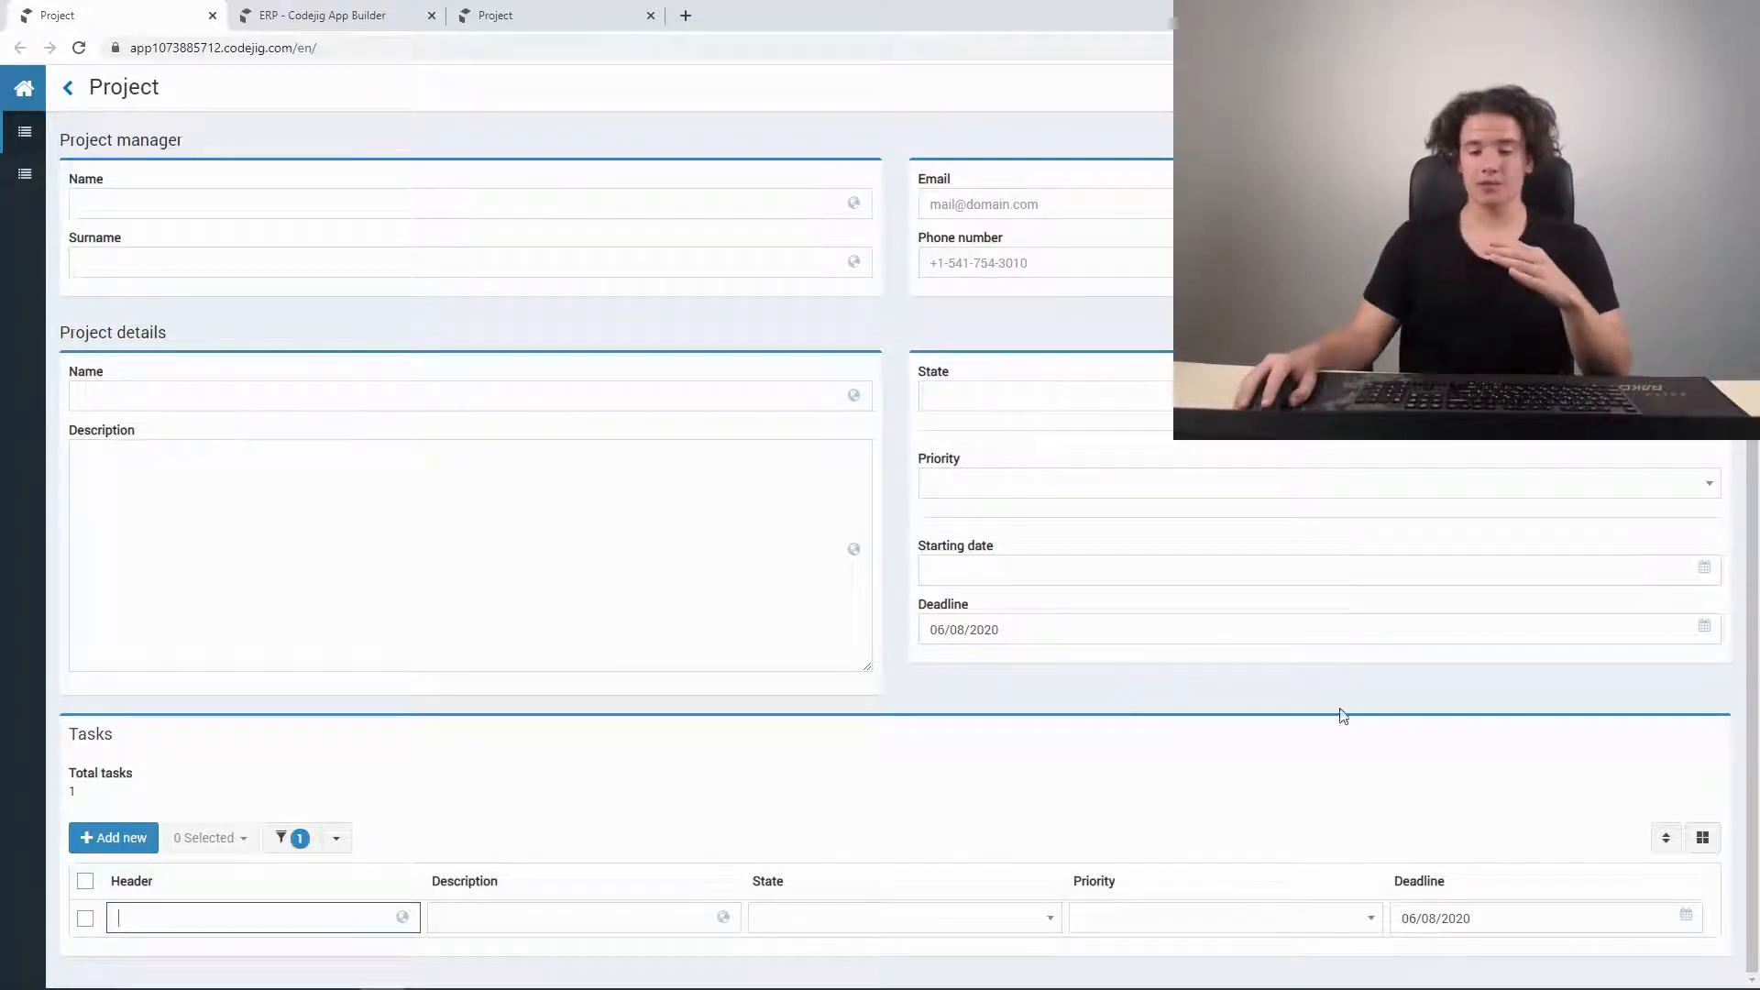
left_click(1465, 923)
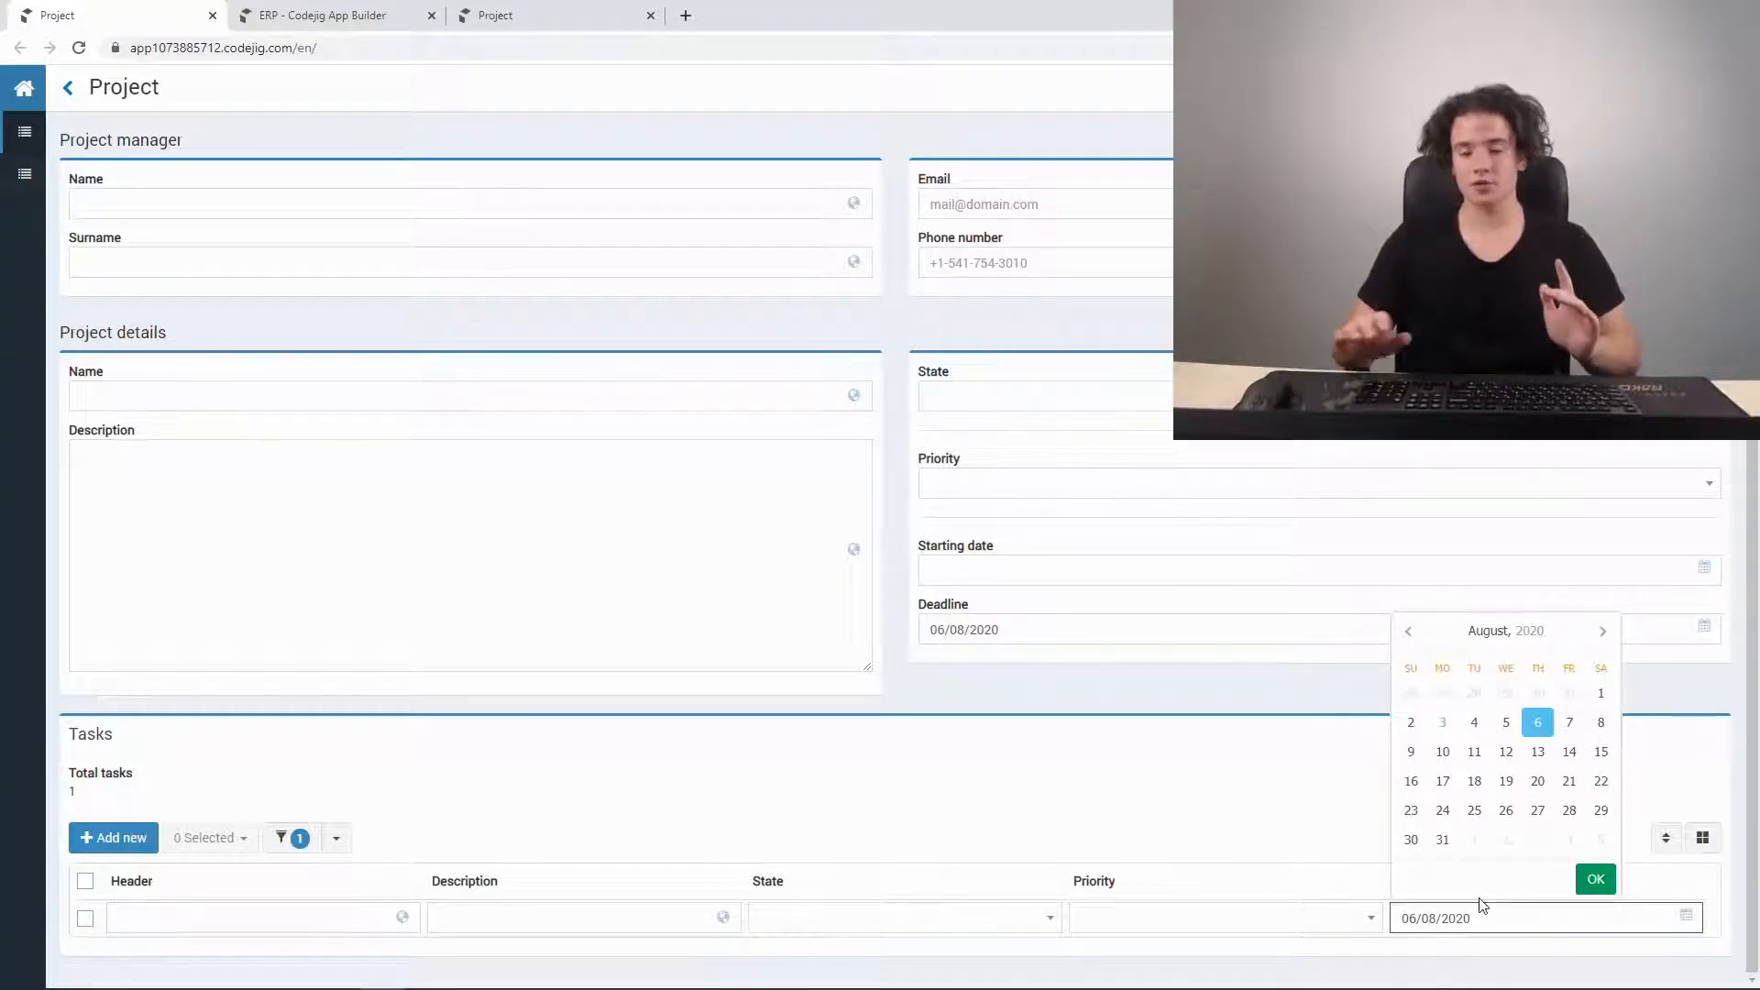
left_click(1601, 727)
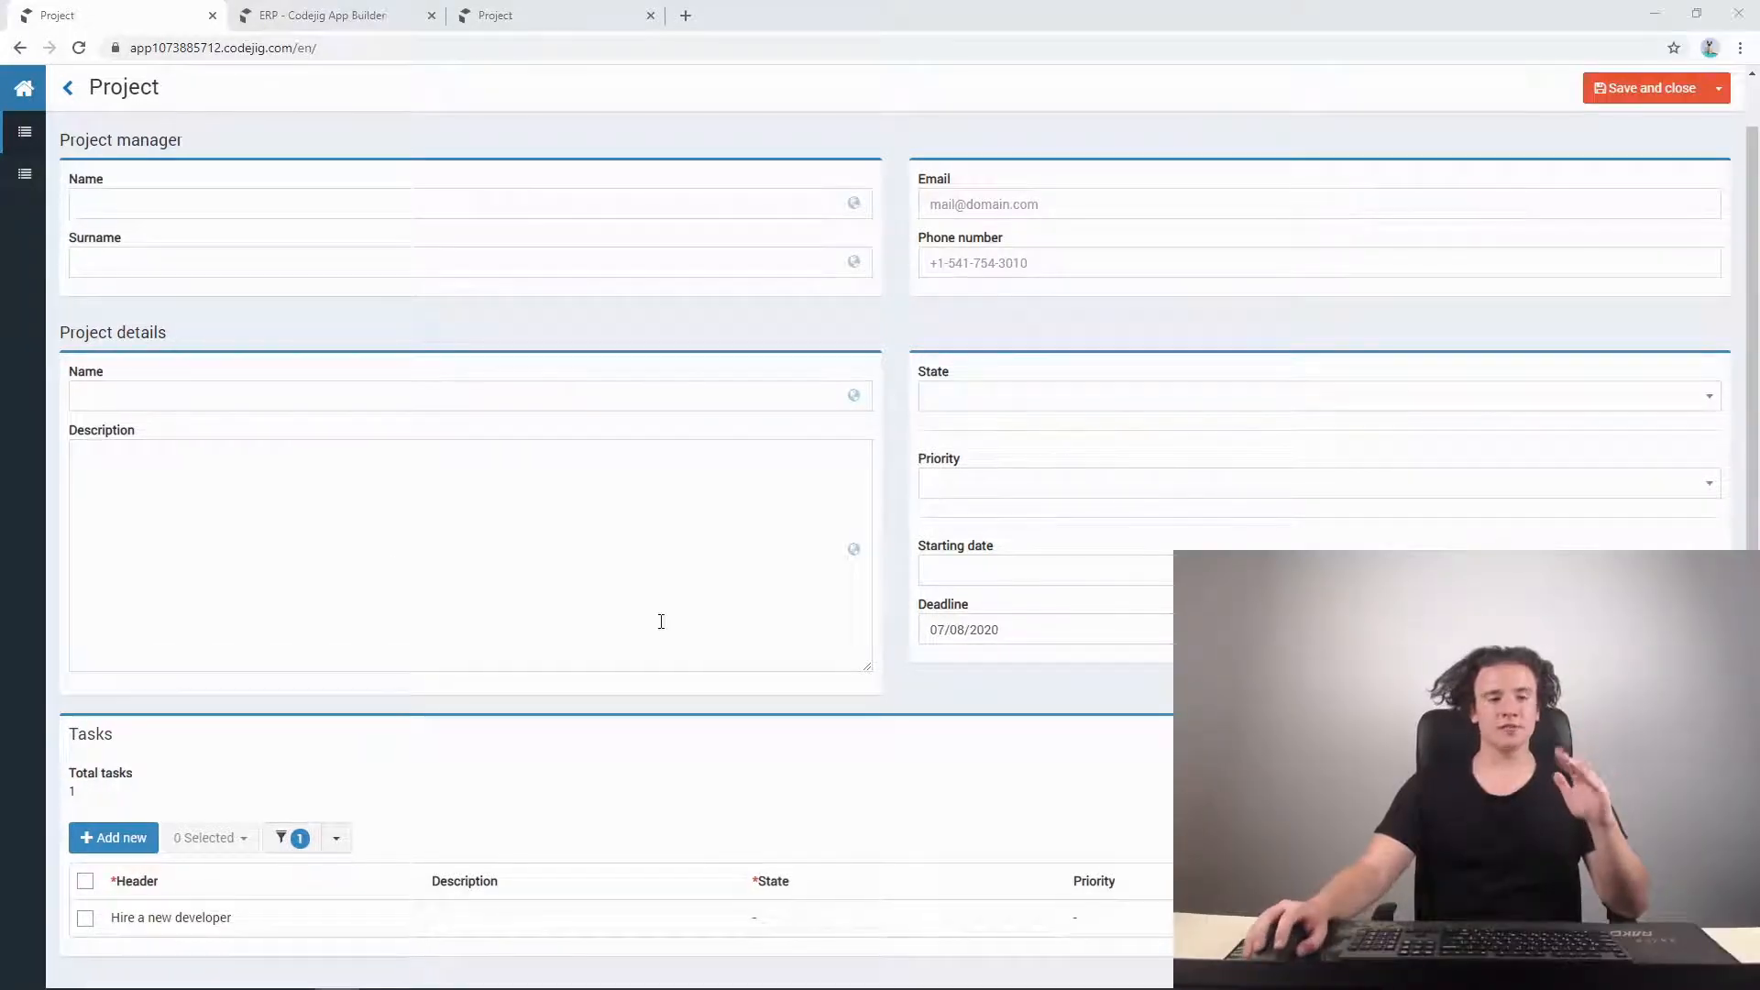
- Return to the App Builder and open the Project page's layout for editing, comparing its Tasks section with the sample app
left_click(302, 9)
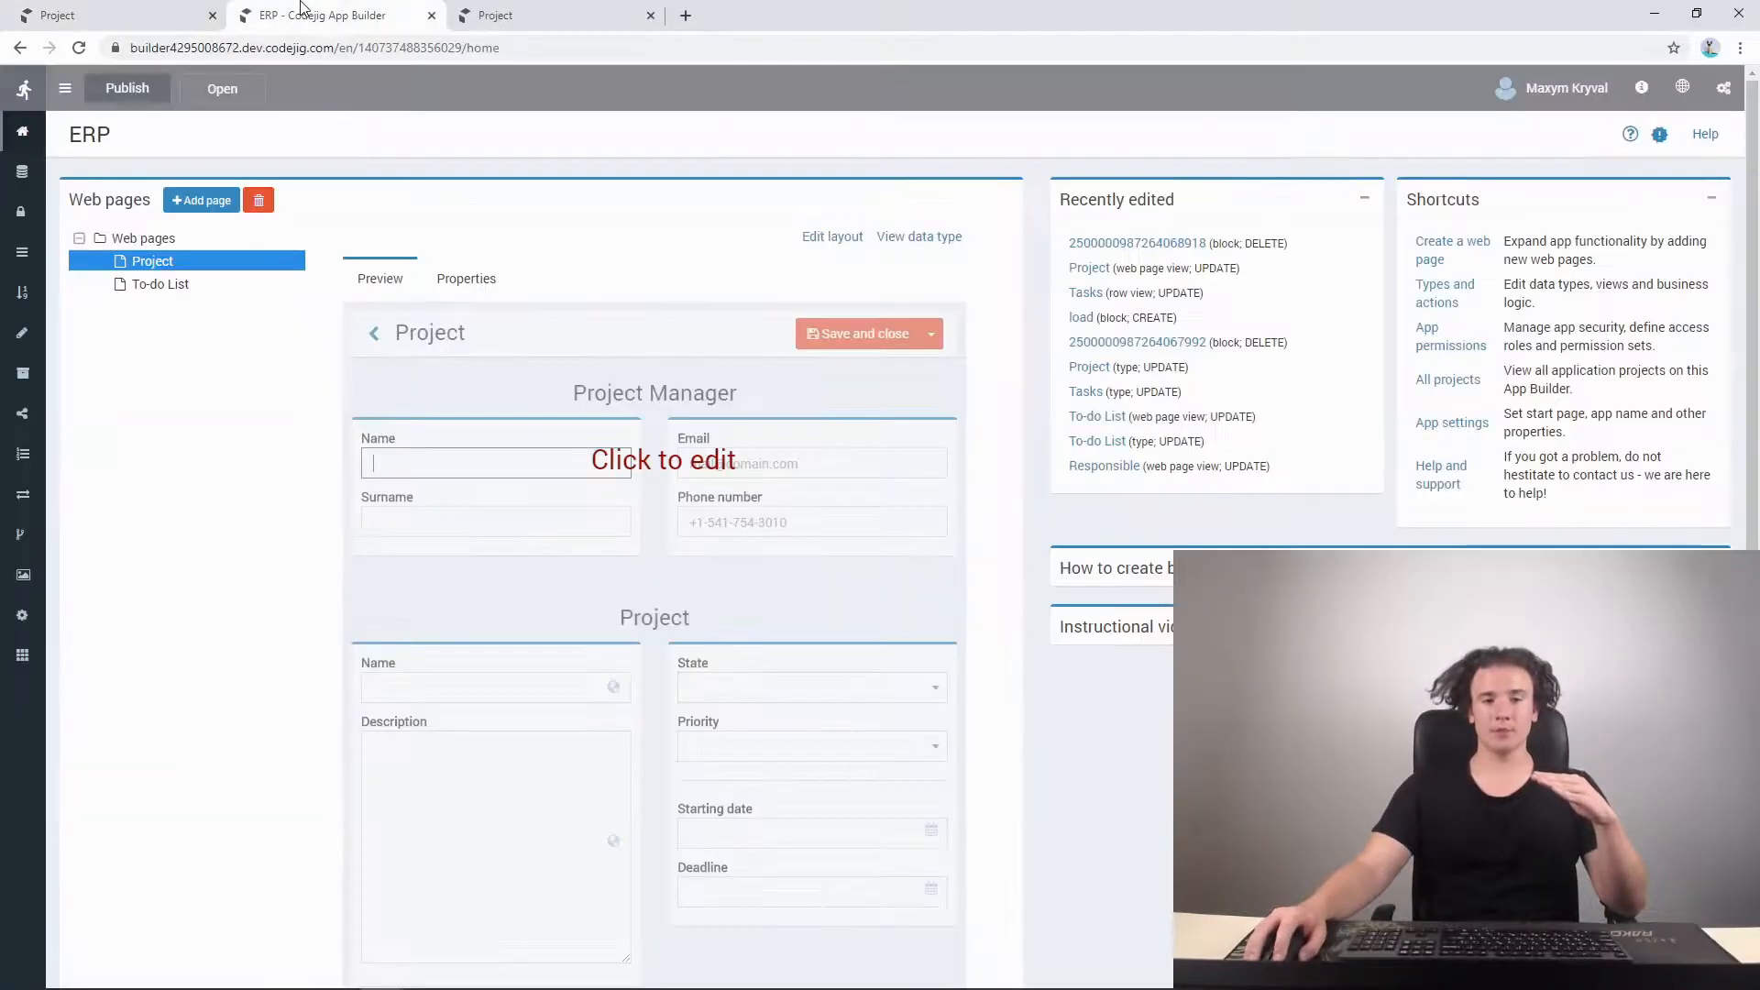
left_click(609, 414)
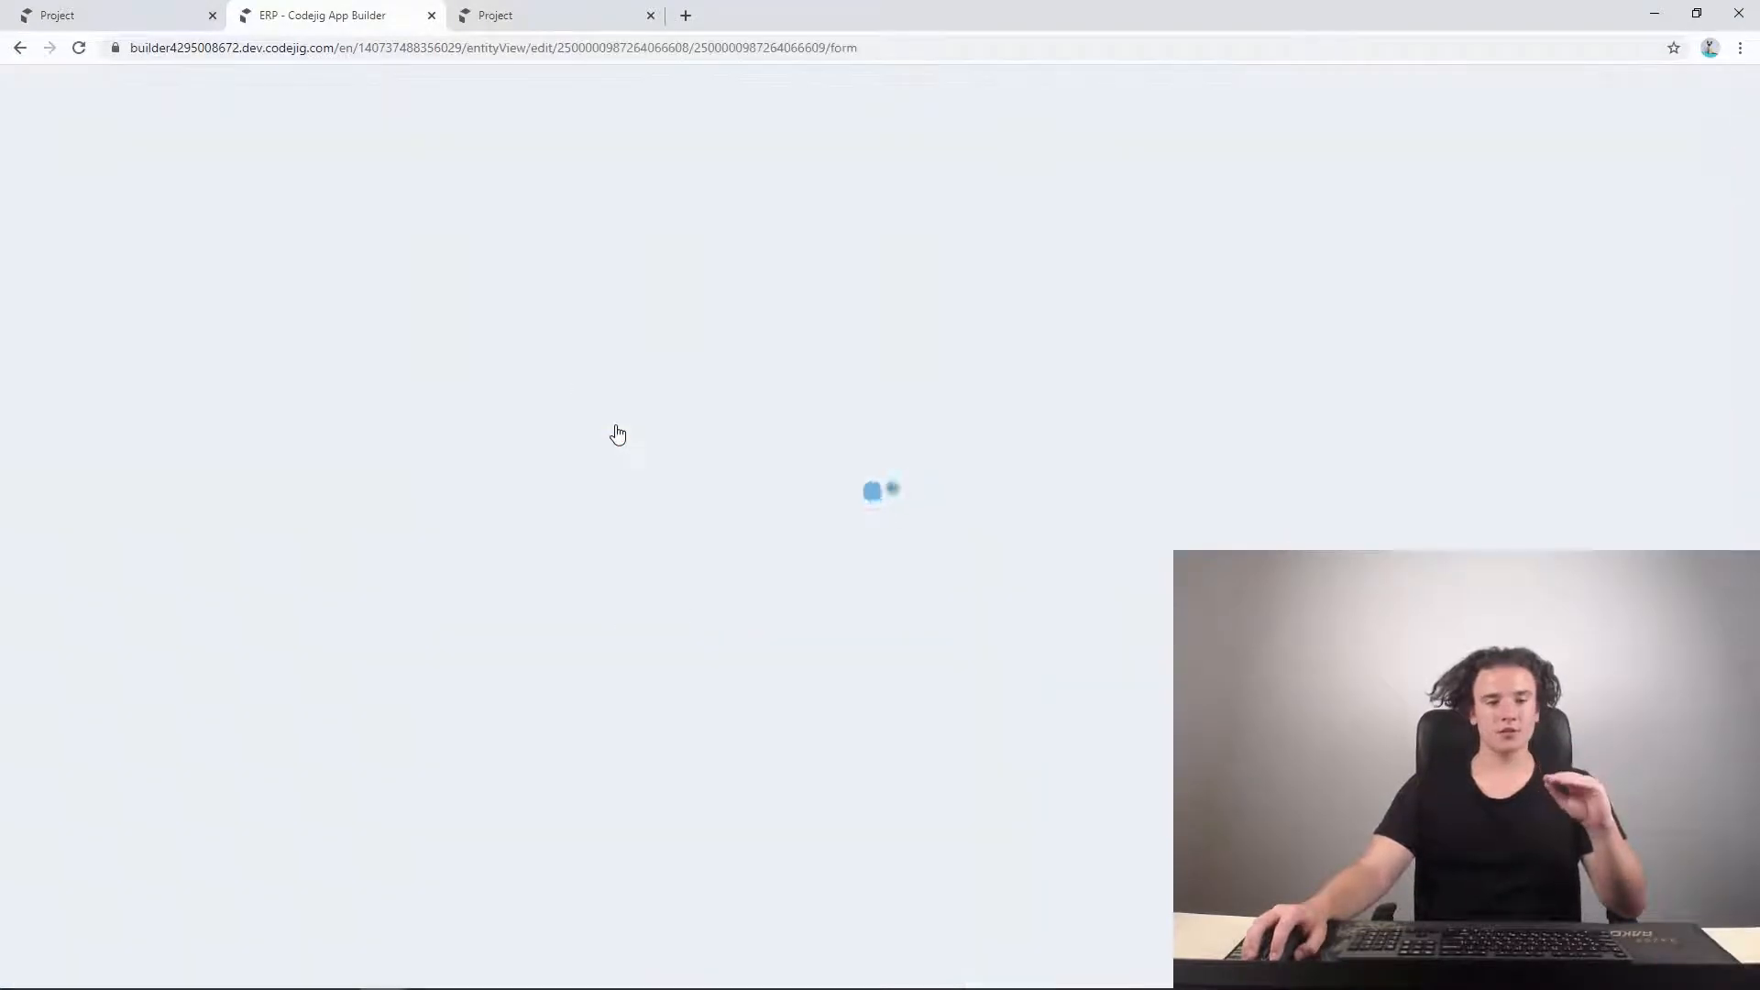
scroll(614, 403, "down", 3)
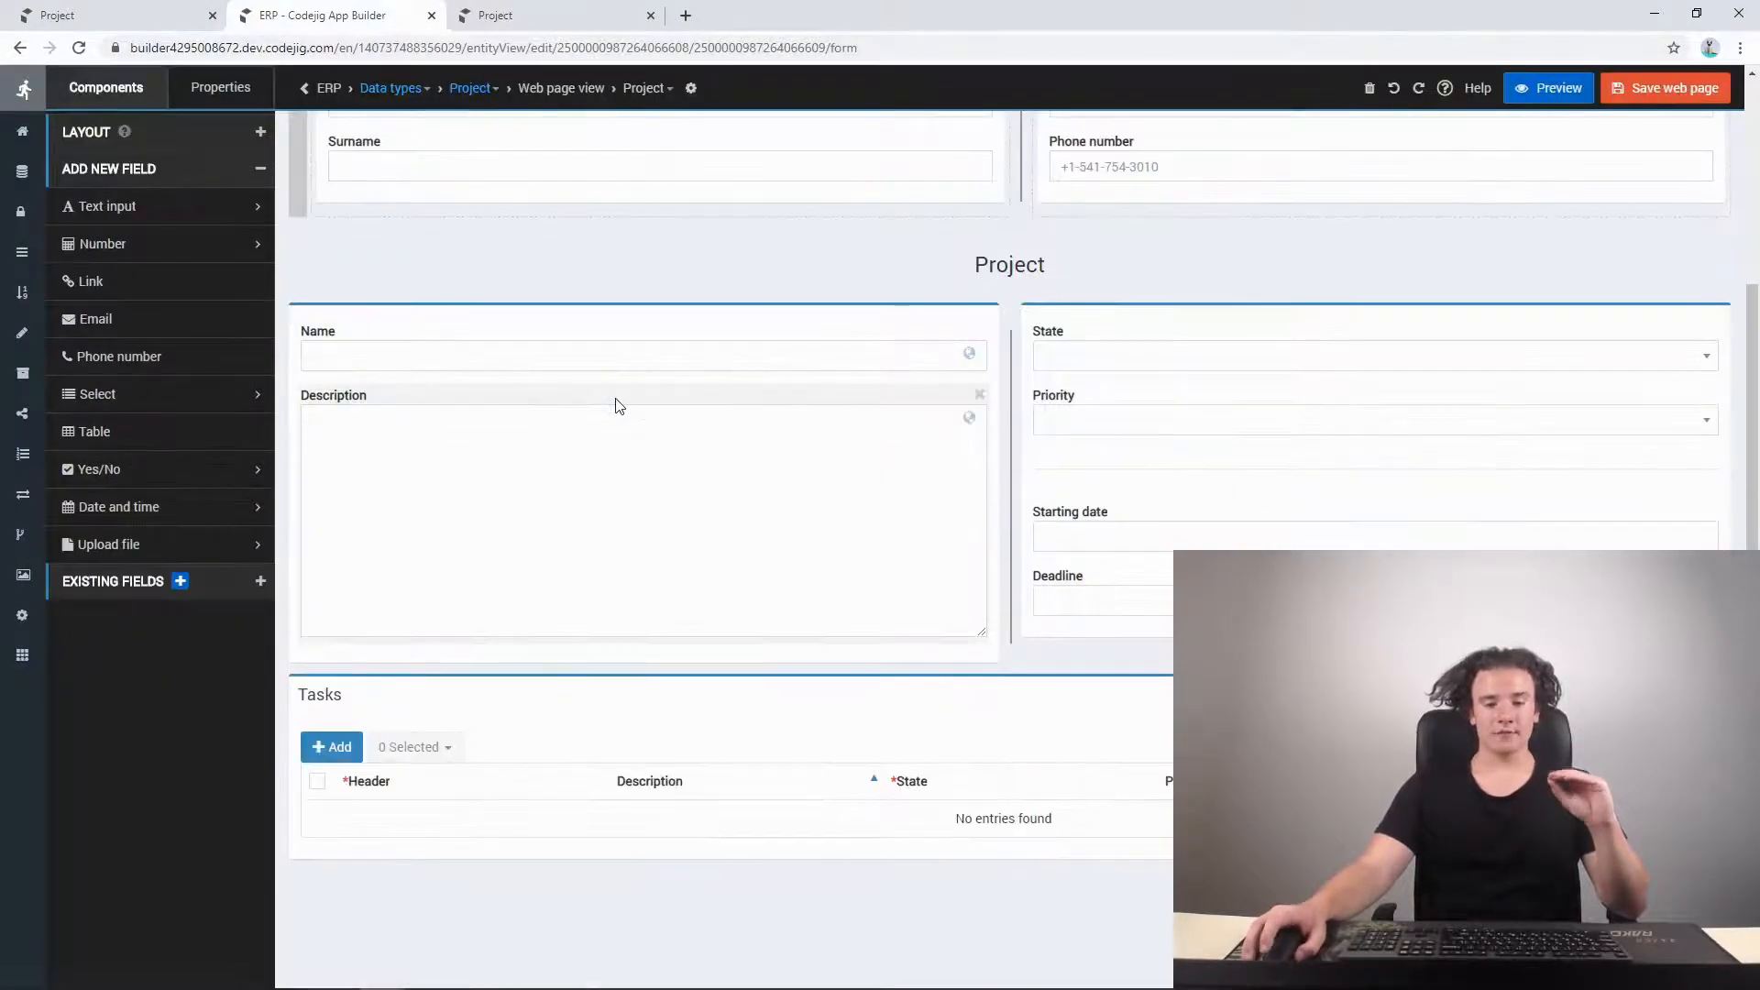
left_click(188, 16)
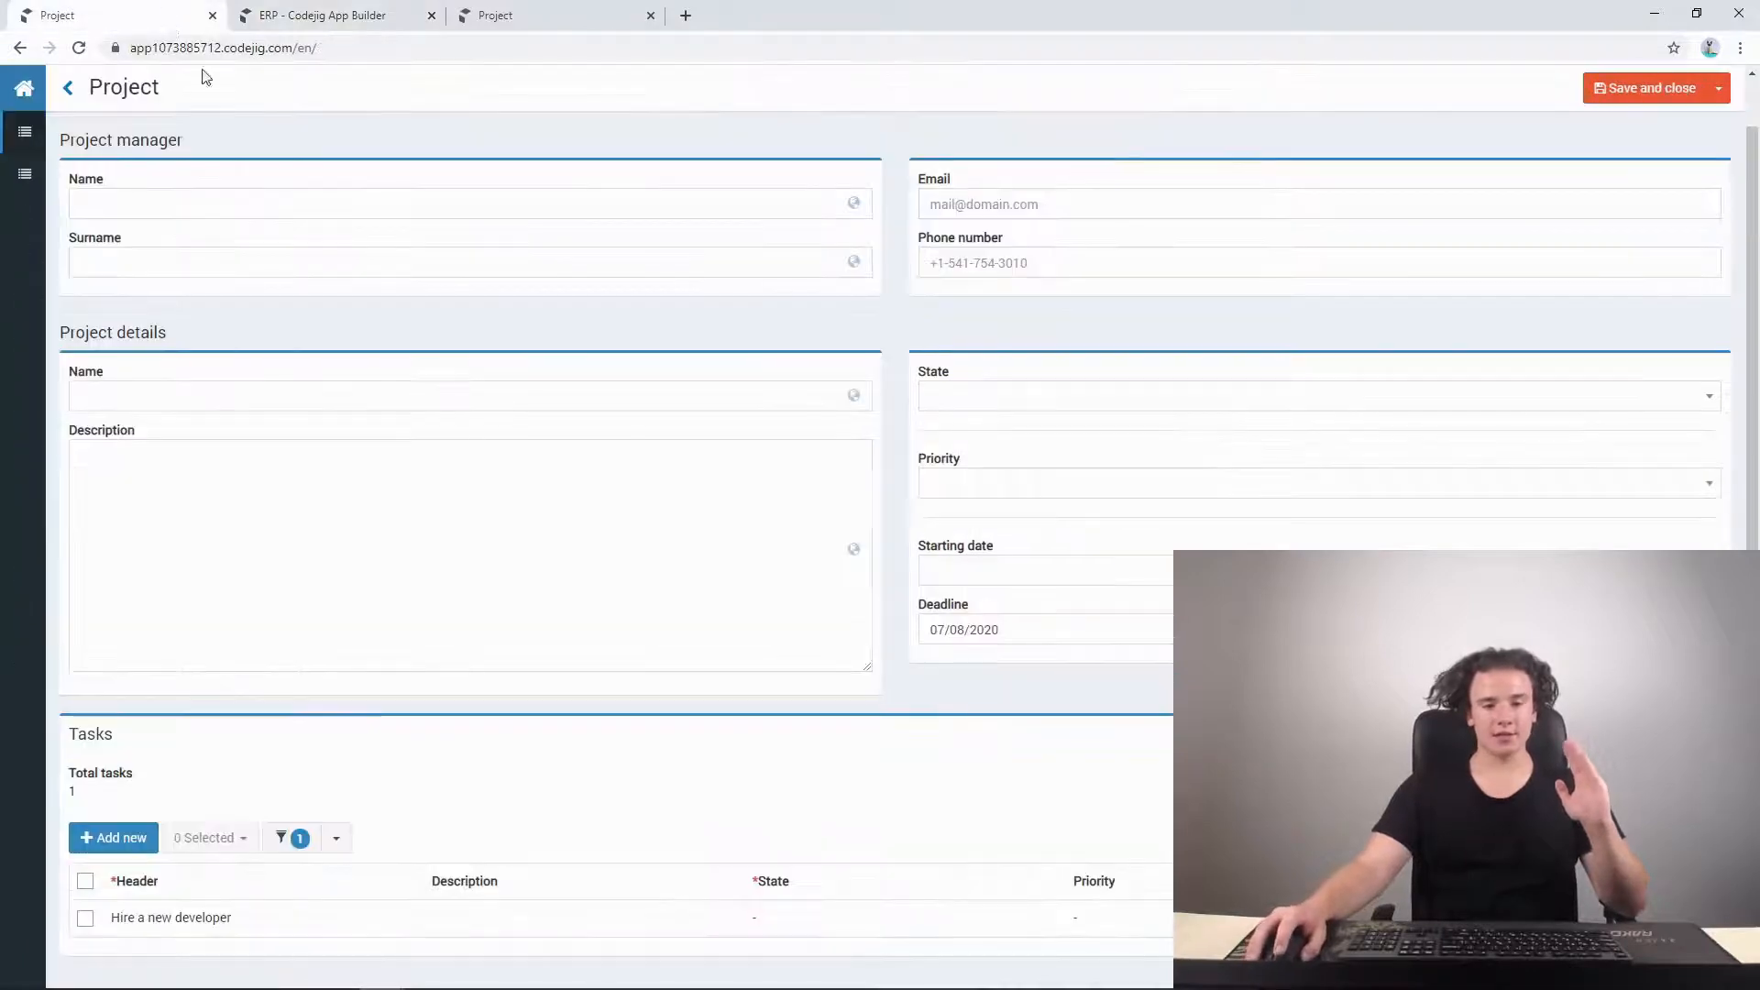
left_click(332, 15)
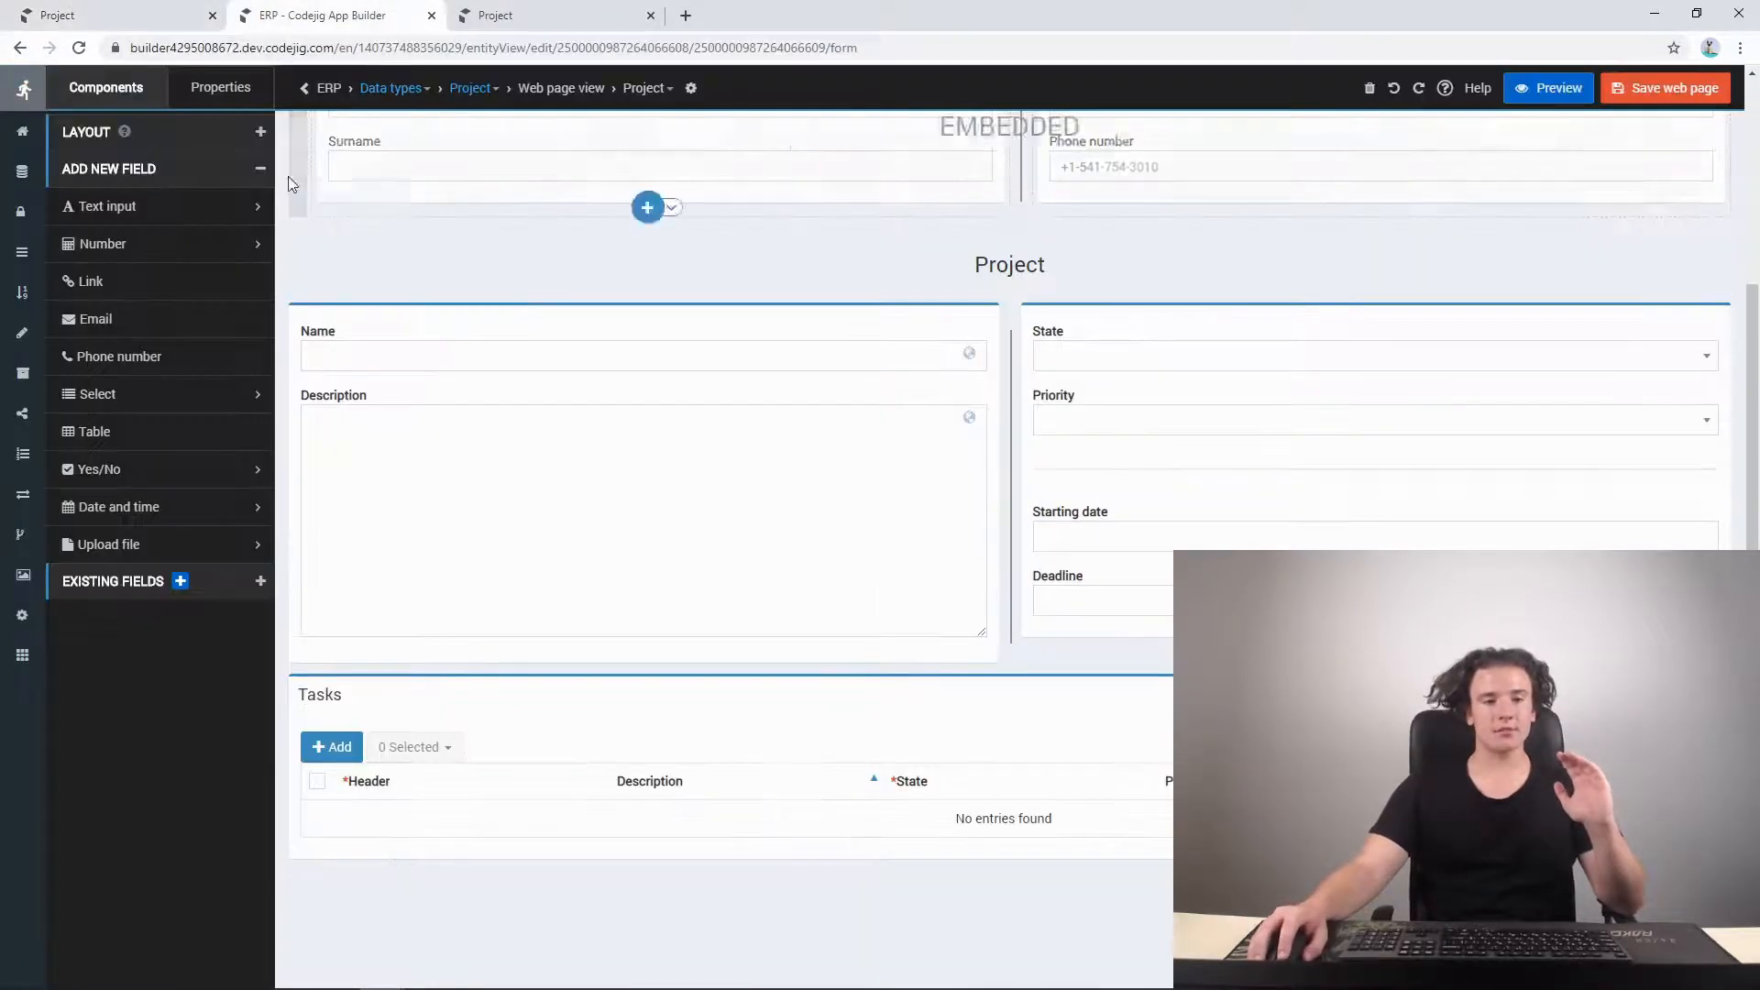
- Add an integer field named "Total tasks" above the table in the Tasks section of the Project page
left_click(149, 246)
left_click_drag(114, 282, 752, 825)
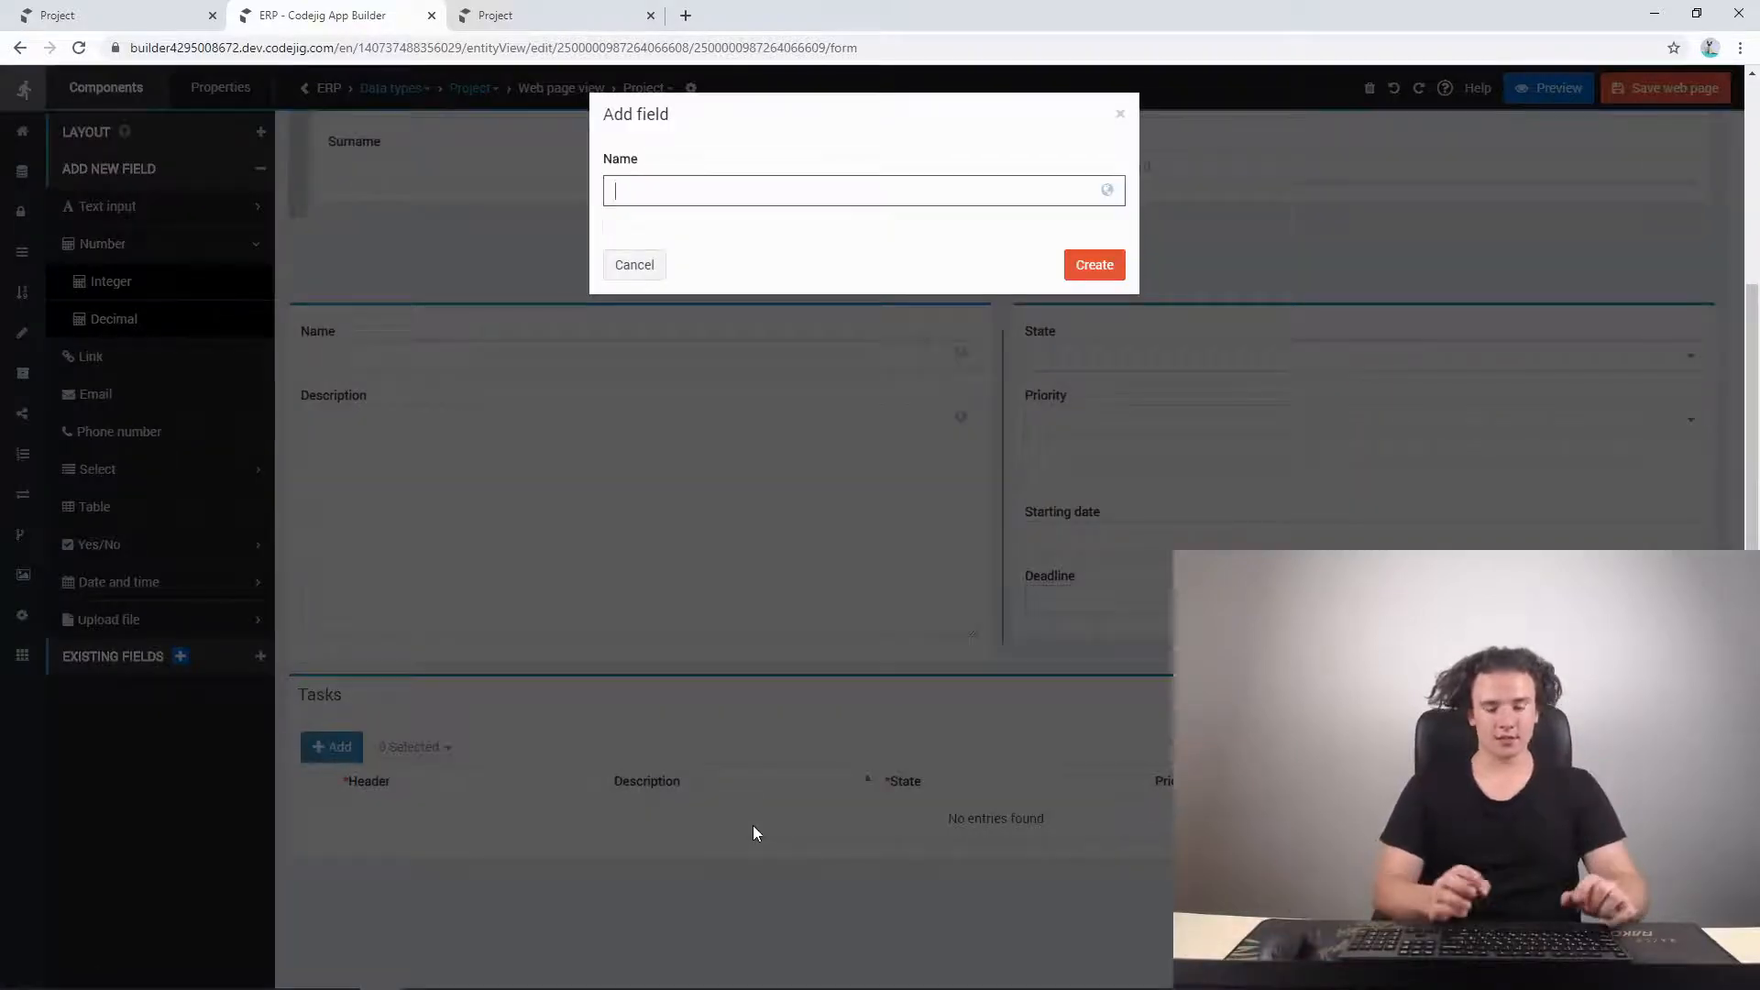
type("Tot")
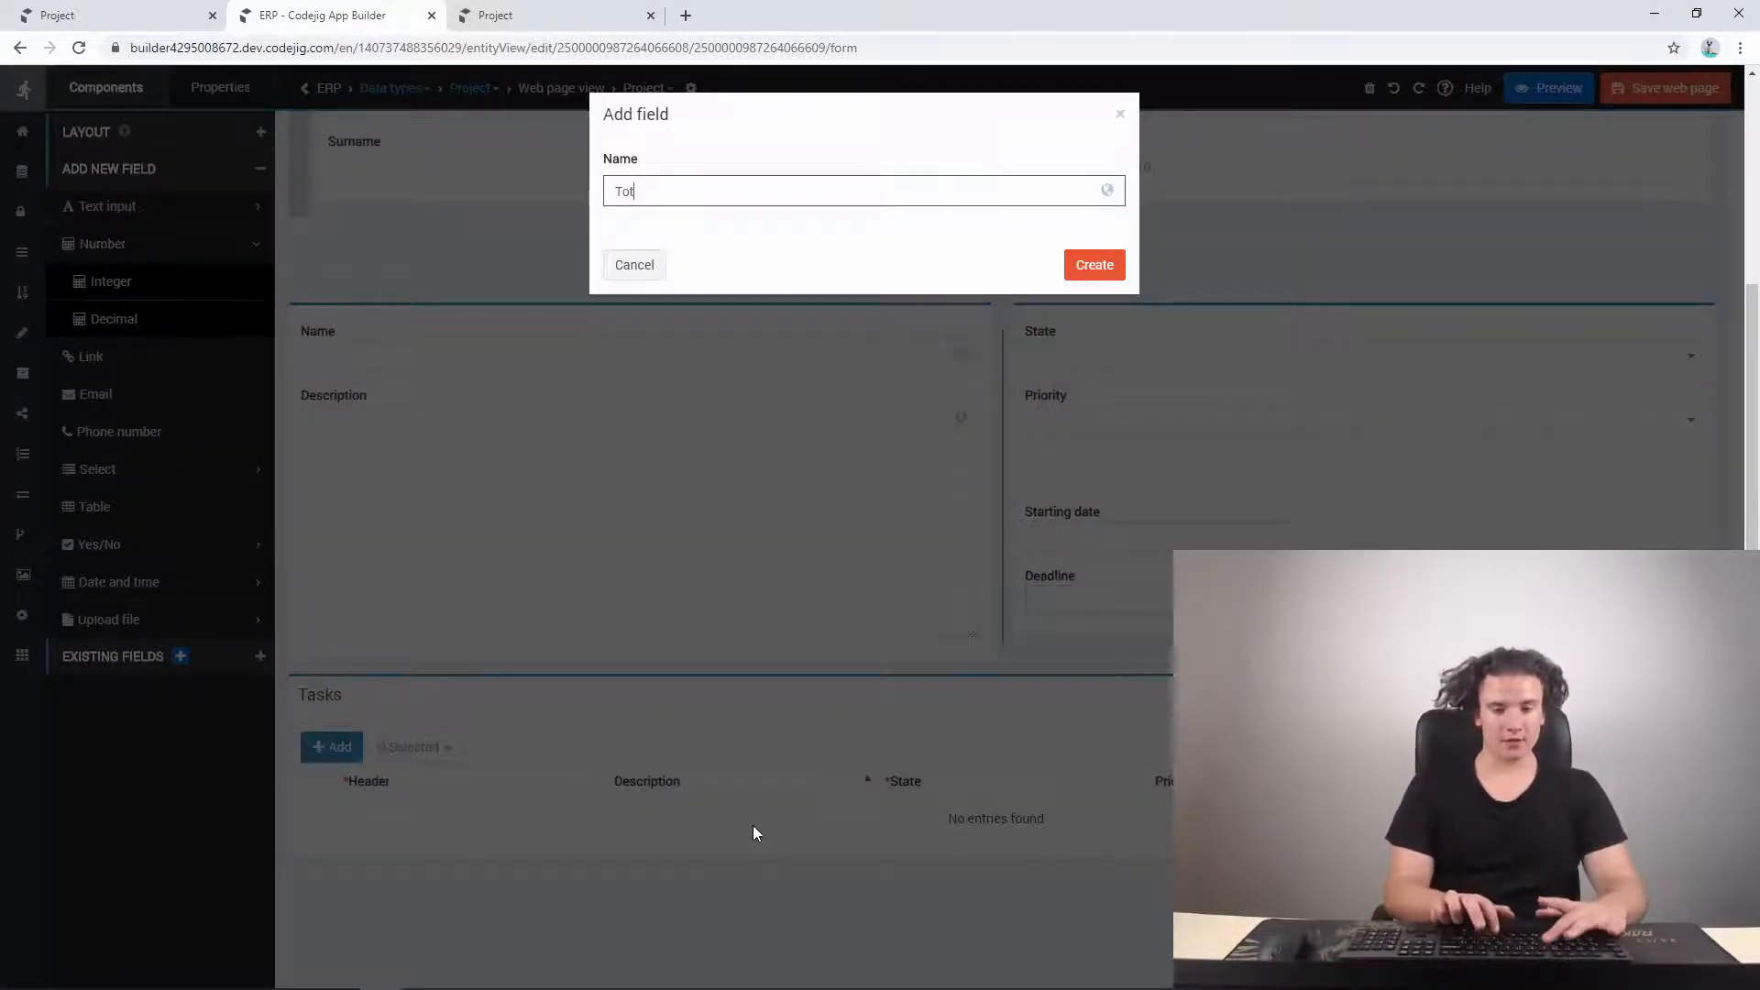
type("al tasks")
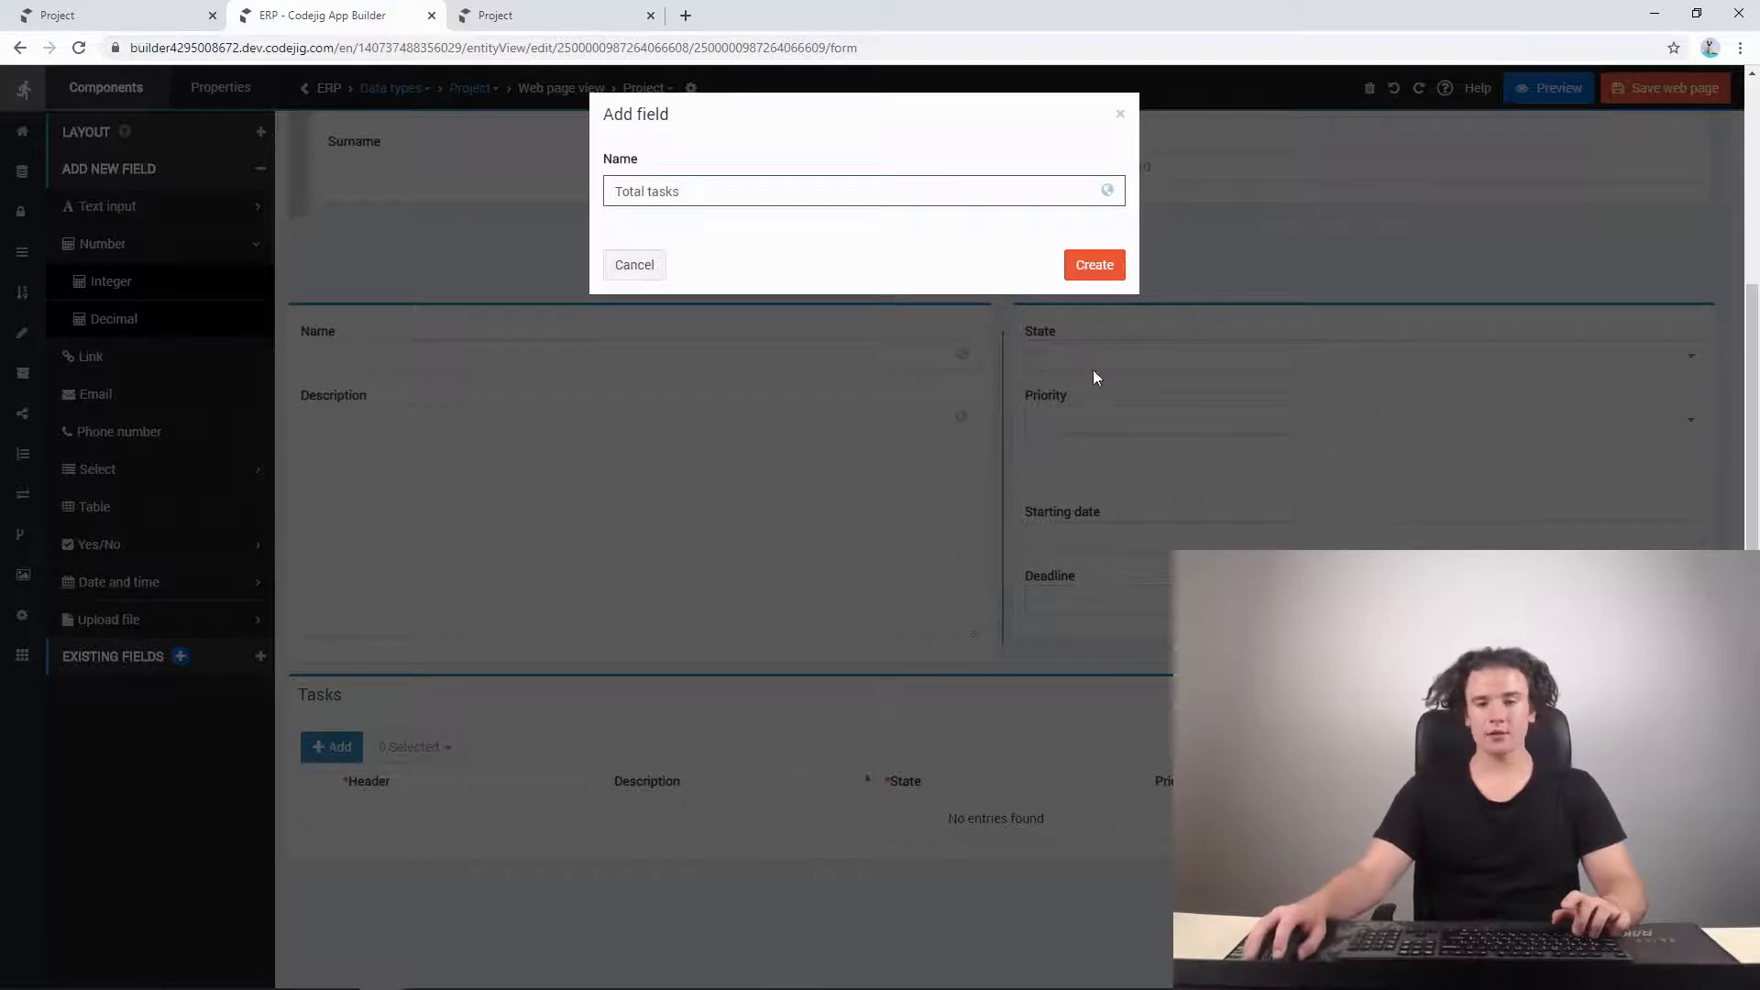
left_click(1086, 281)
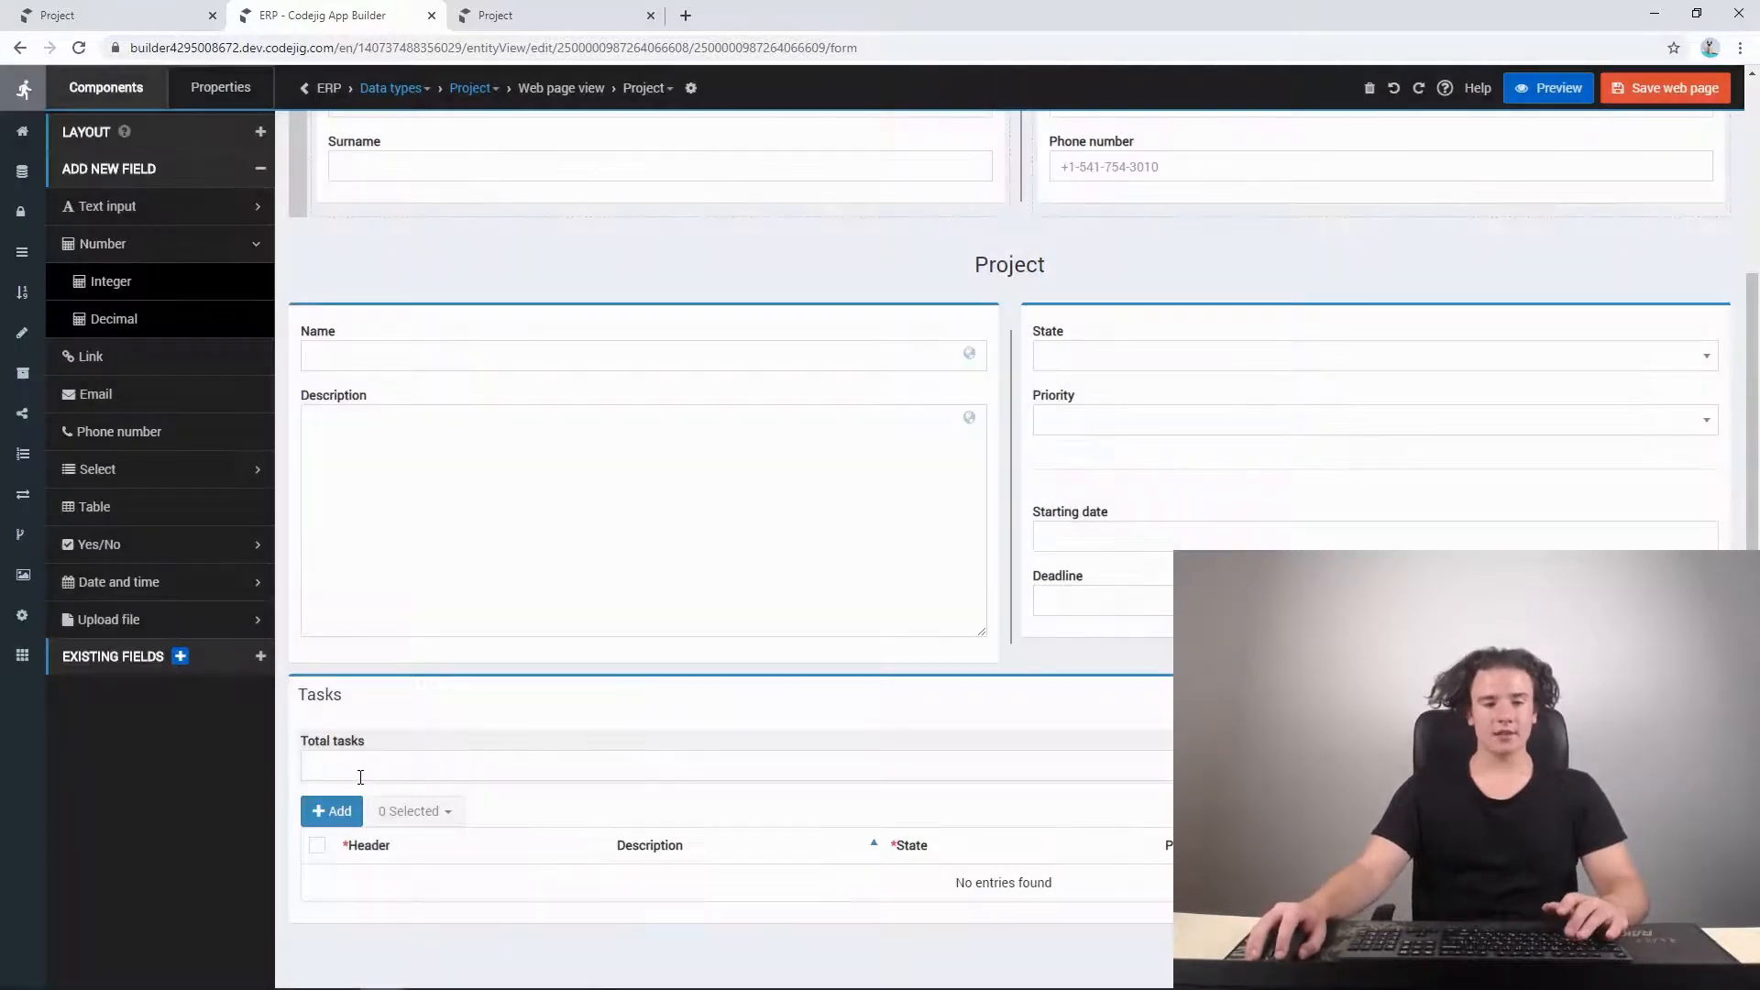
- Set the Total tasks field to disabled in its general properties
left_click(357, 776)
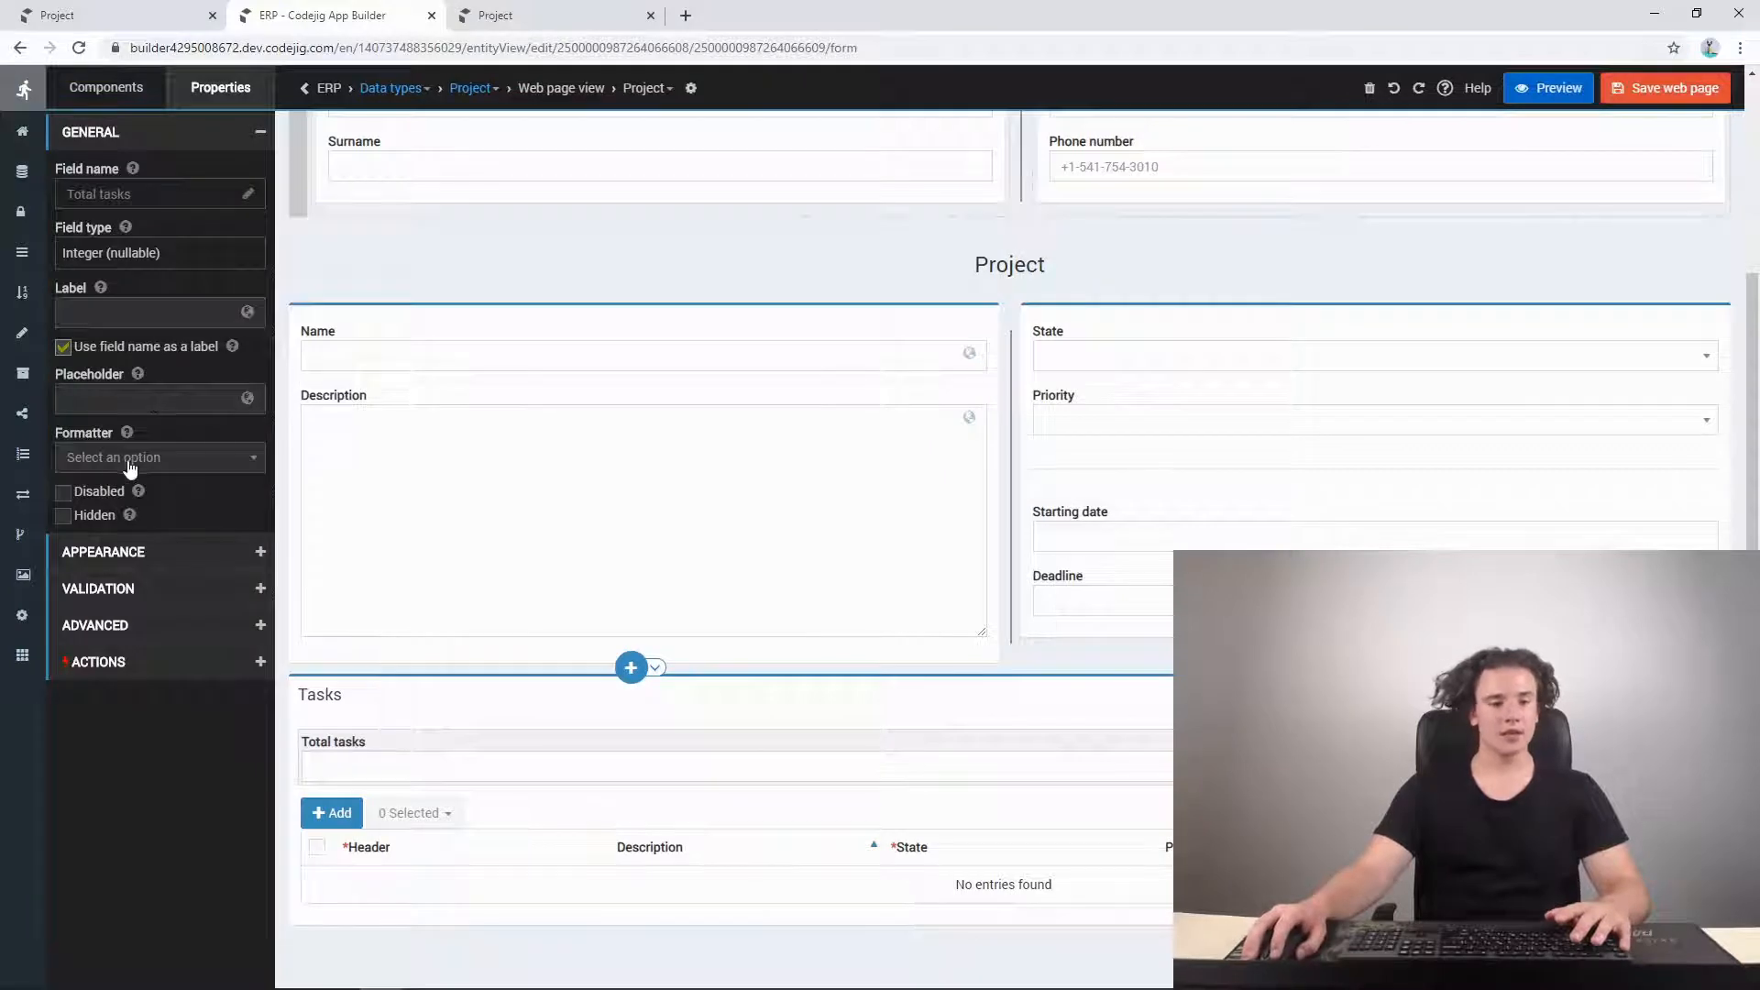
left_click(63, 493)
left_click(259, 133)
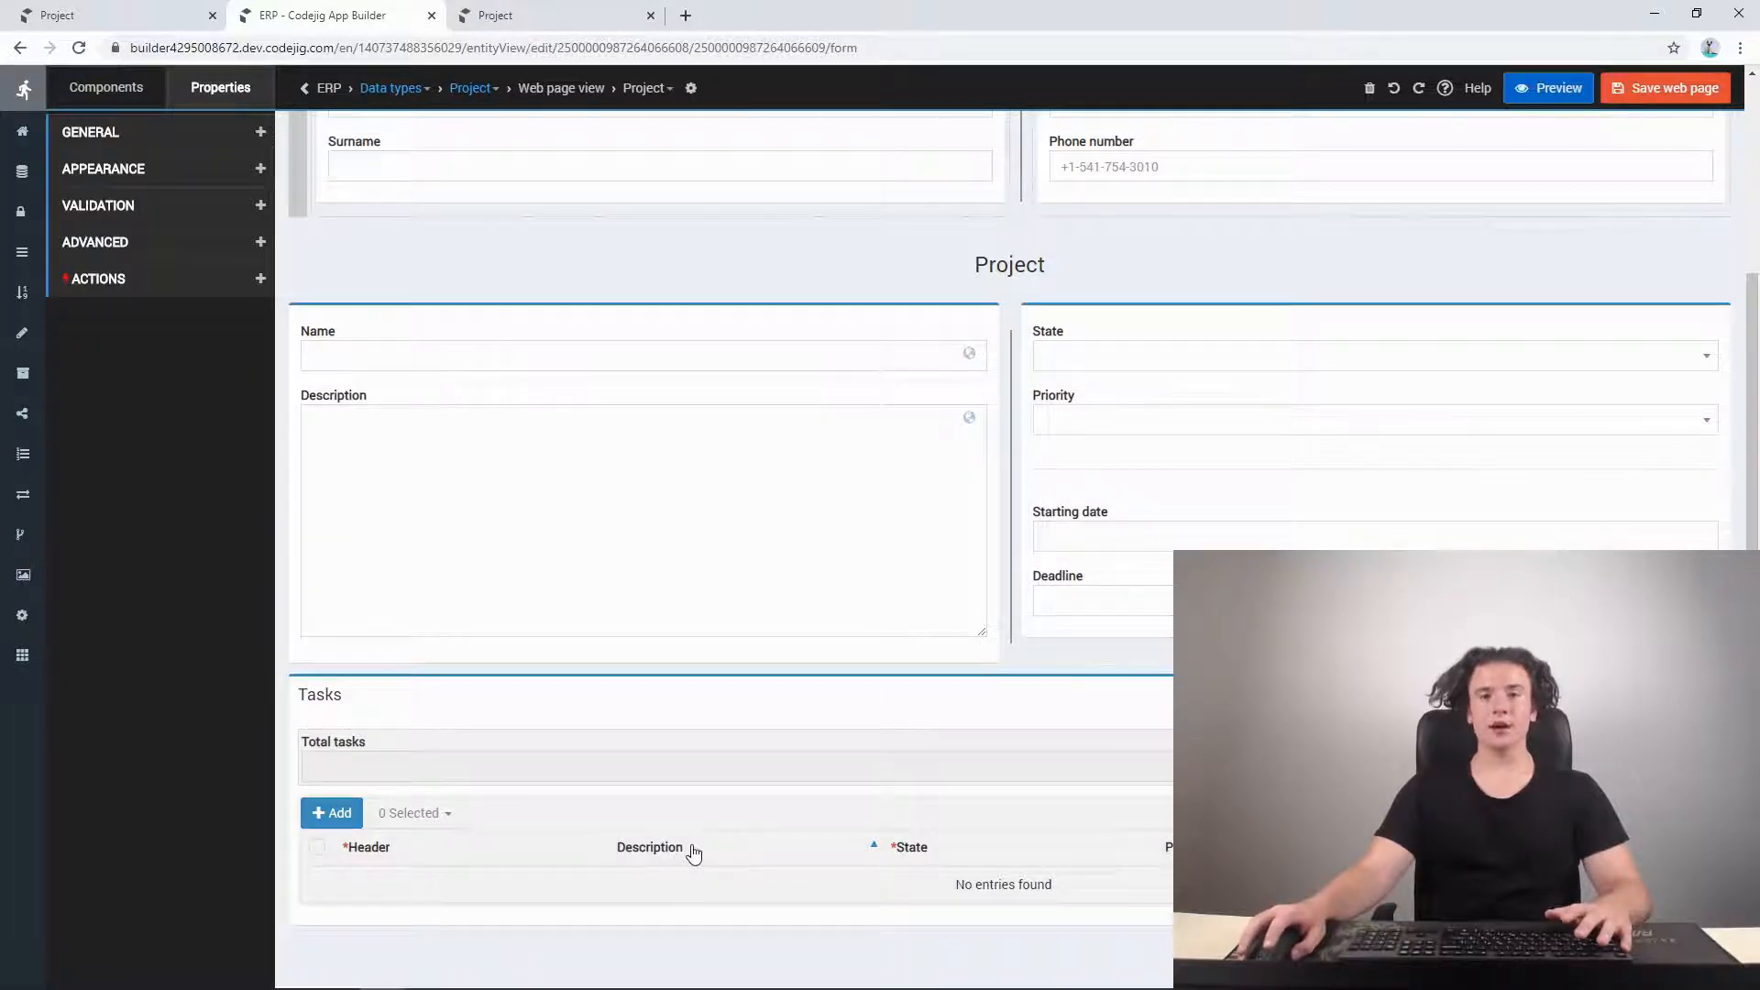
- Open the Row inserted action of the Tasks table in the block editor
left_click(694, 852)
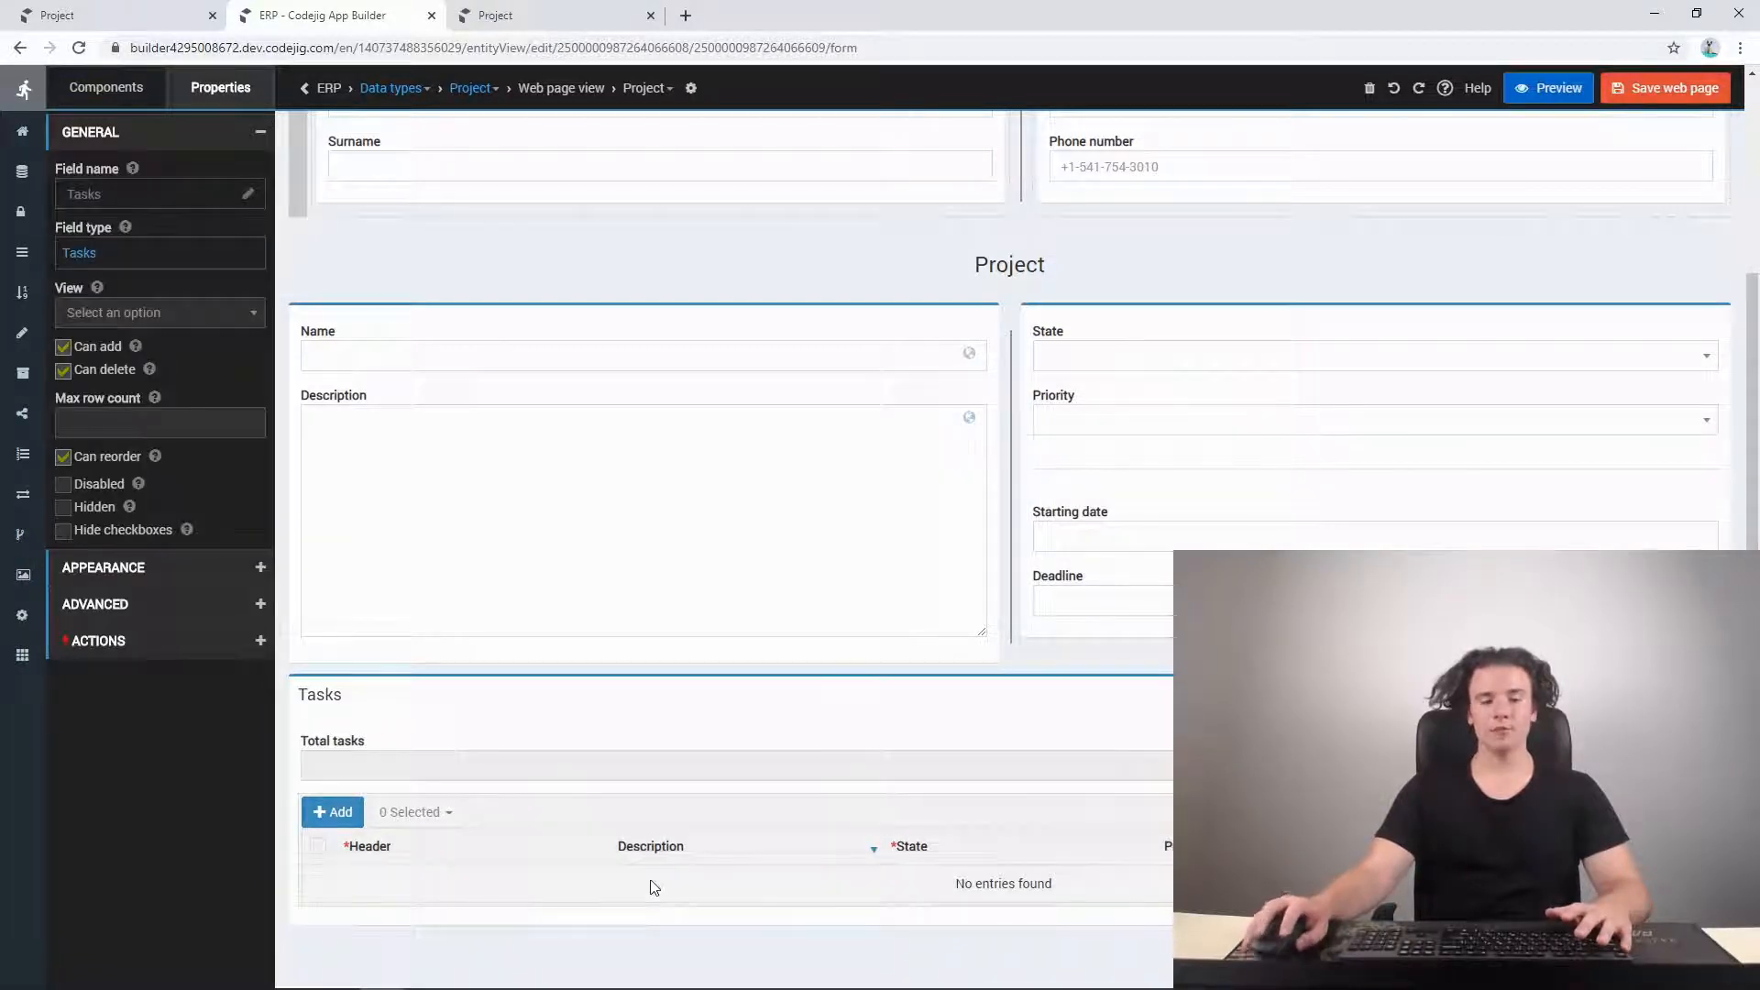
left_click(111, 638)
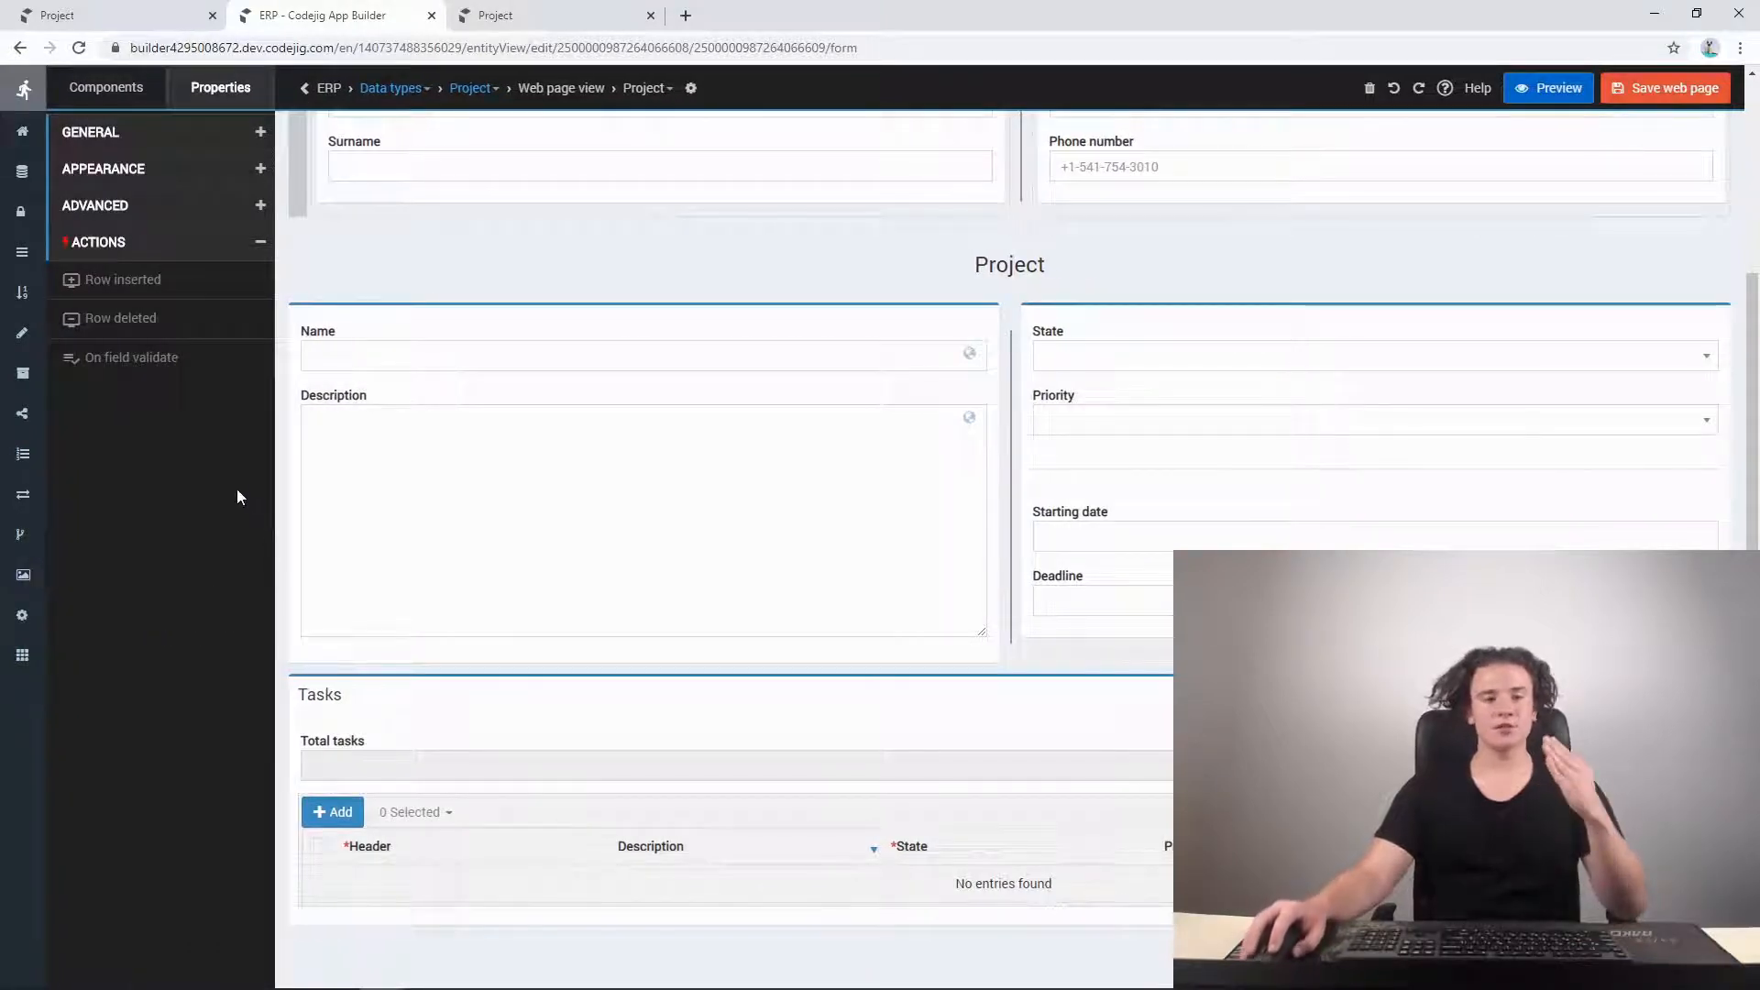
left_click(126, 284)
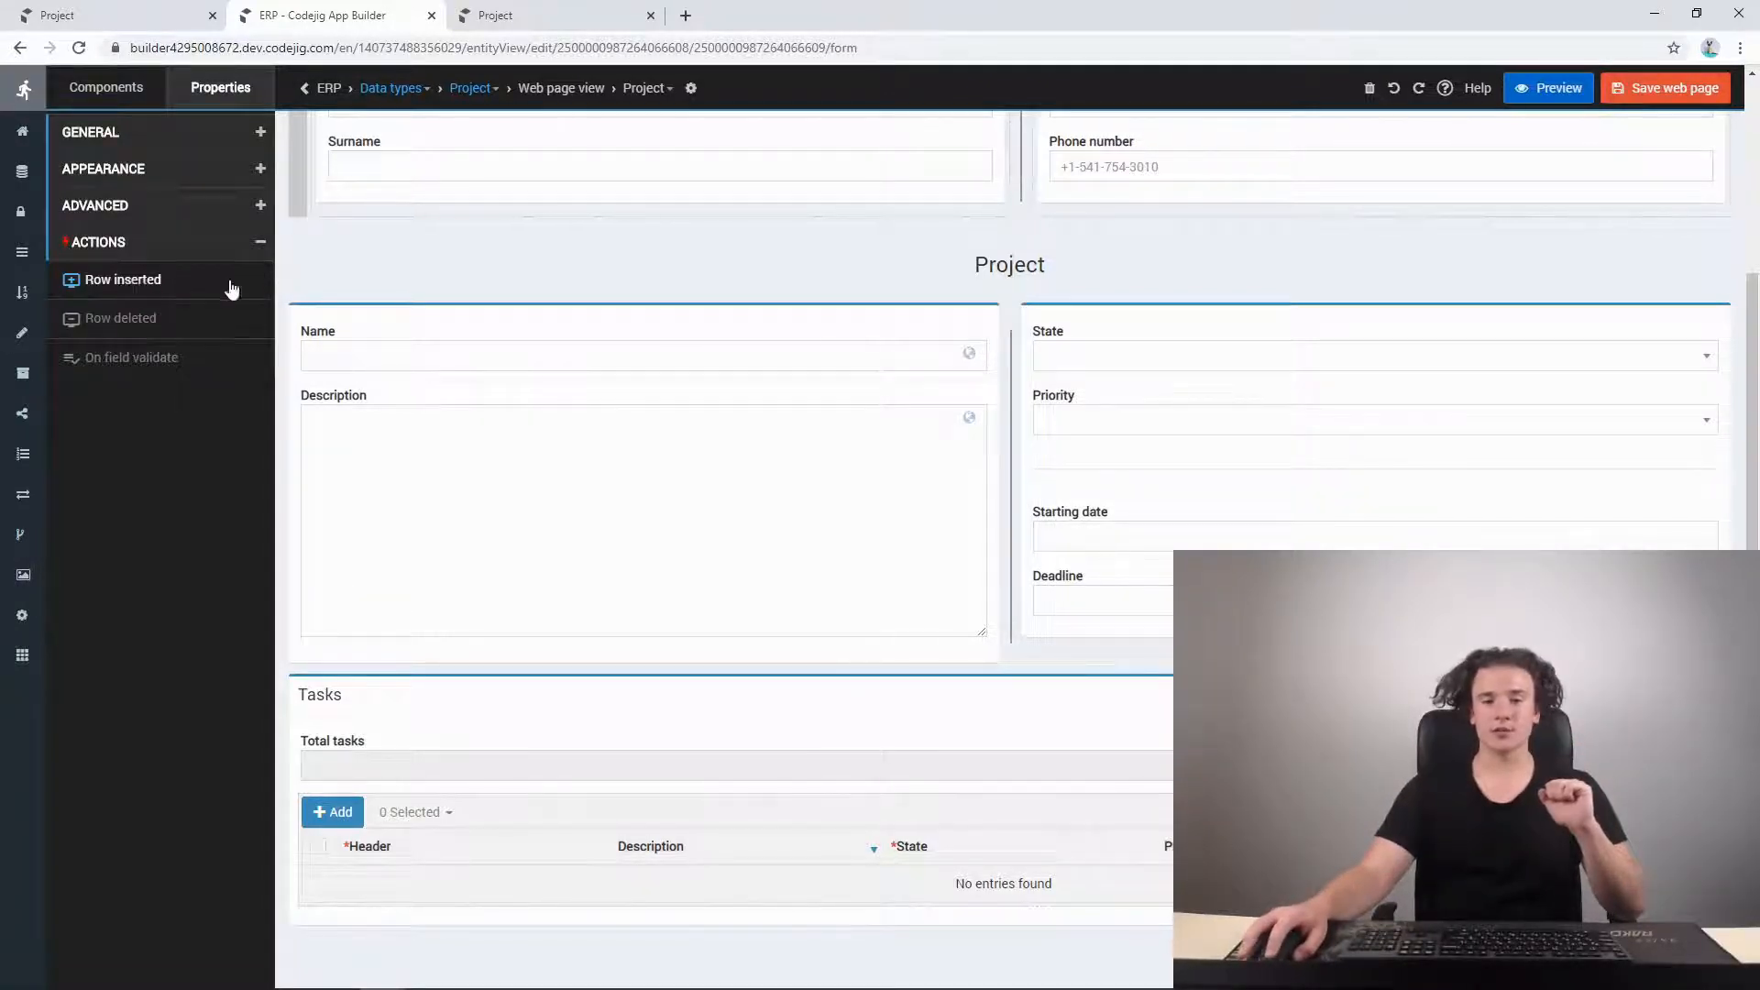
left_click(923, 202)
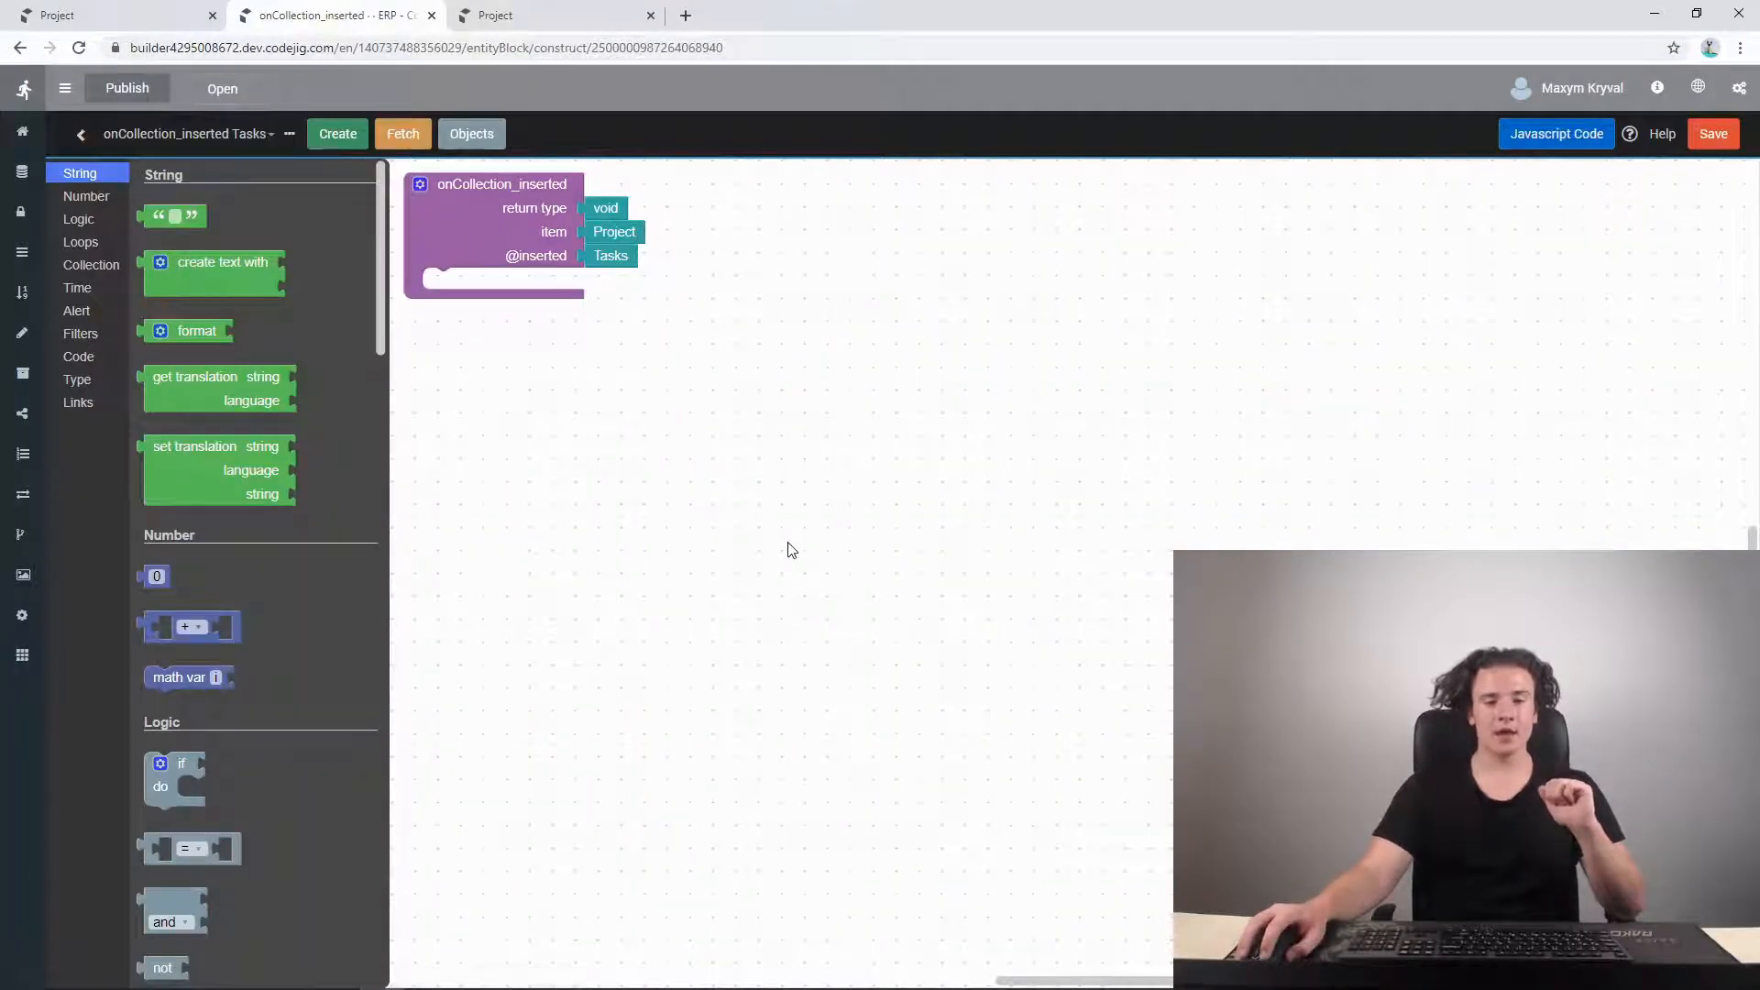
- Place a block that sets the item's Total tasks inside the onCollection_inserted function
right_click(557, 240)
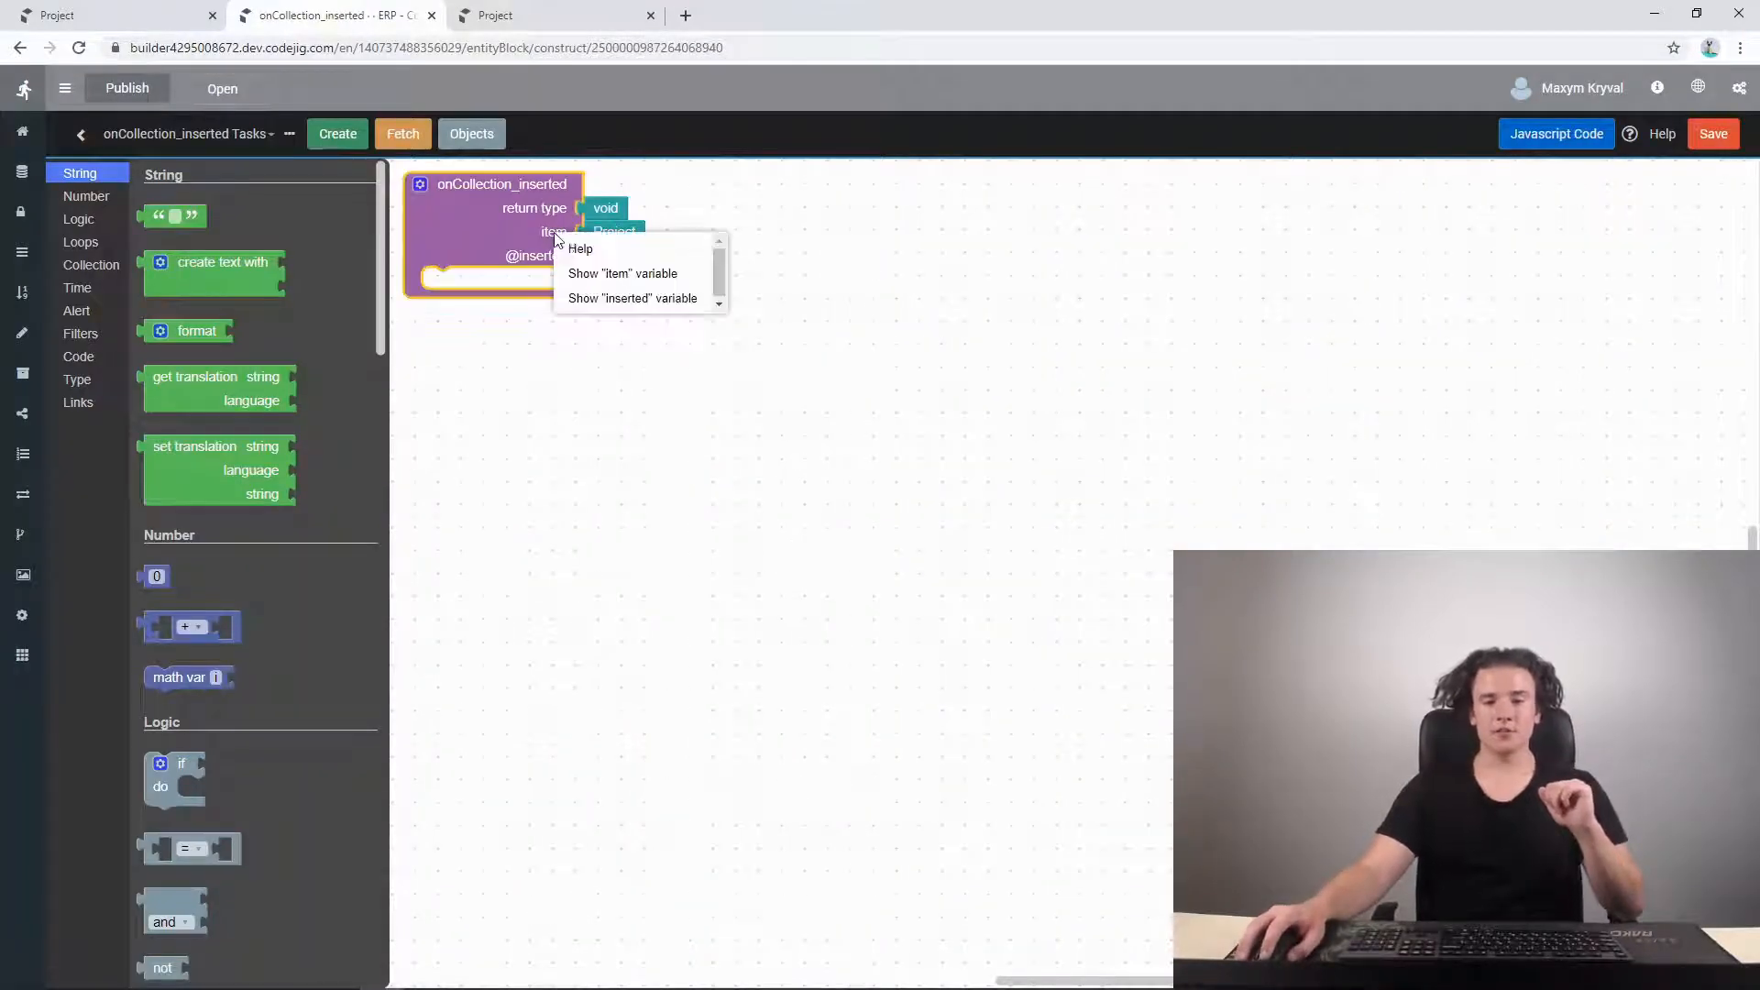
left_click(599, 274)
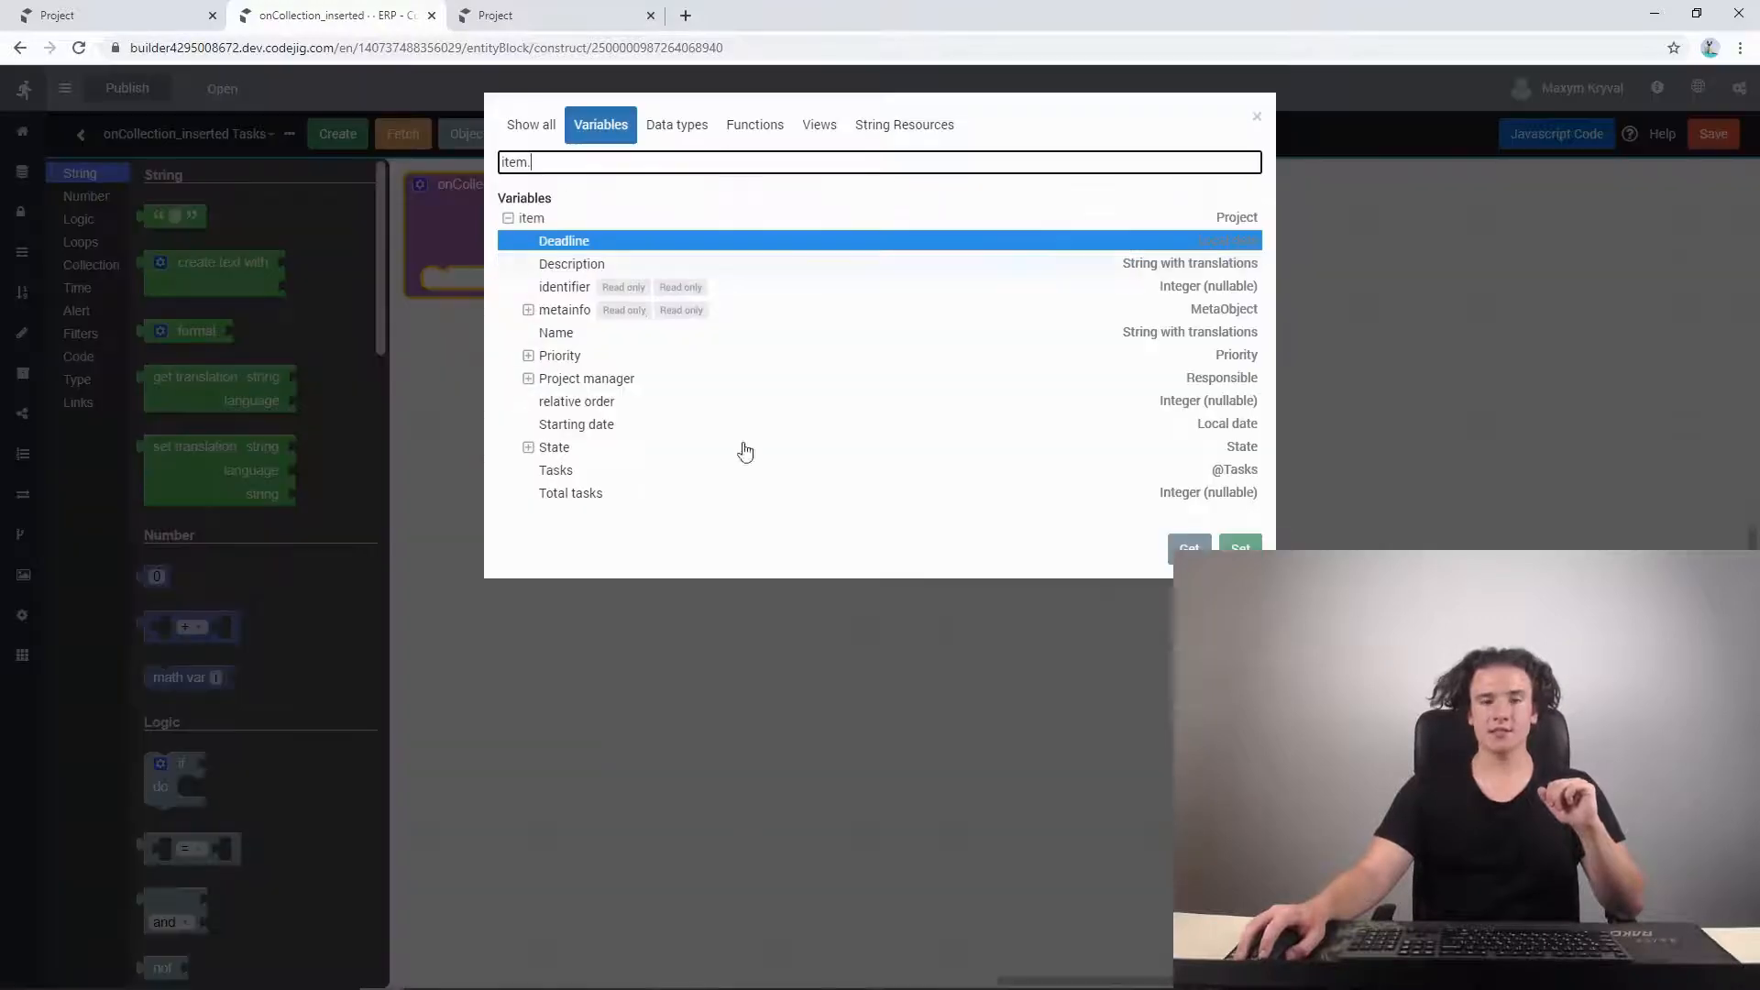
left_click(642, 500)
left_click(1189, 548)
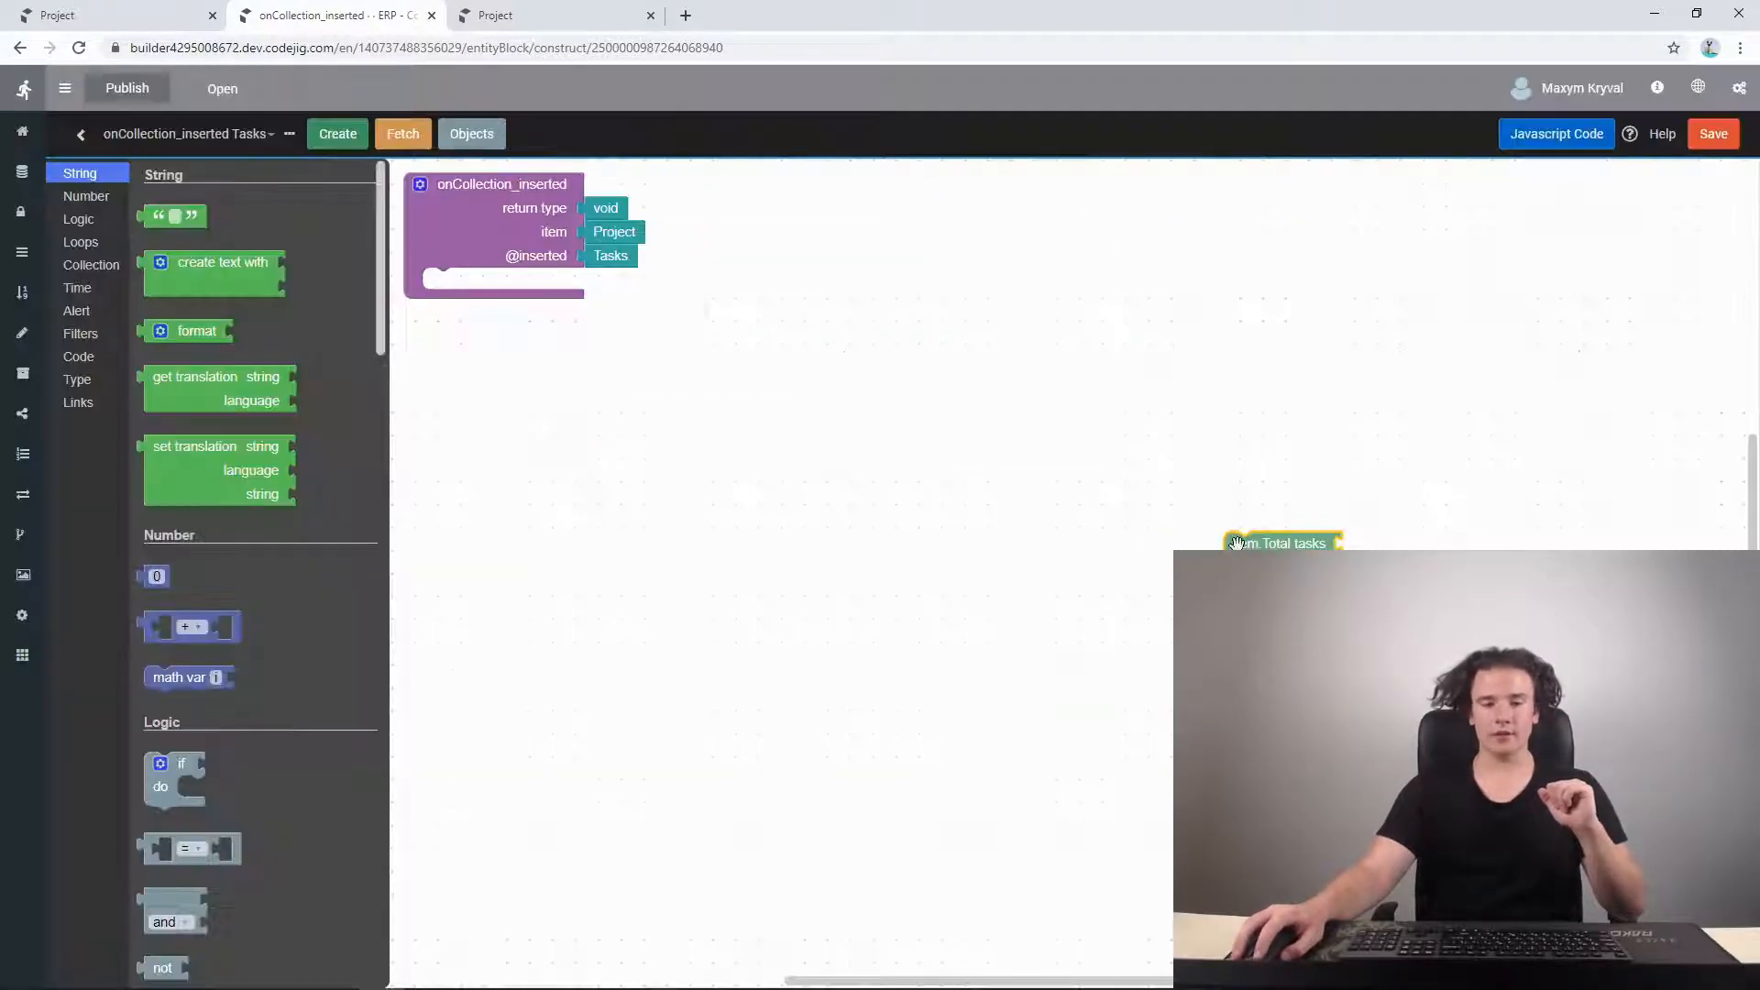
left_click_drag(1258, 543, 456, 281)
- Assign Total tasks the sum of item.Total tasks and 1, using an addition block
mouse_move(20, 174)
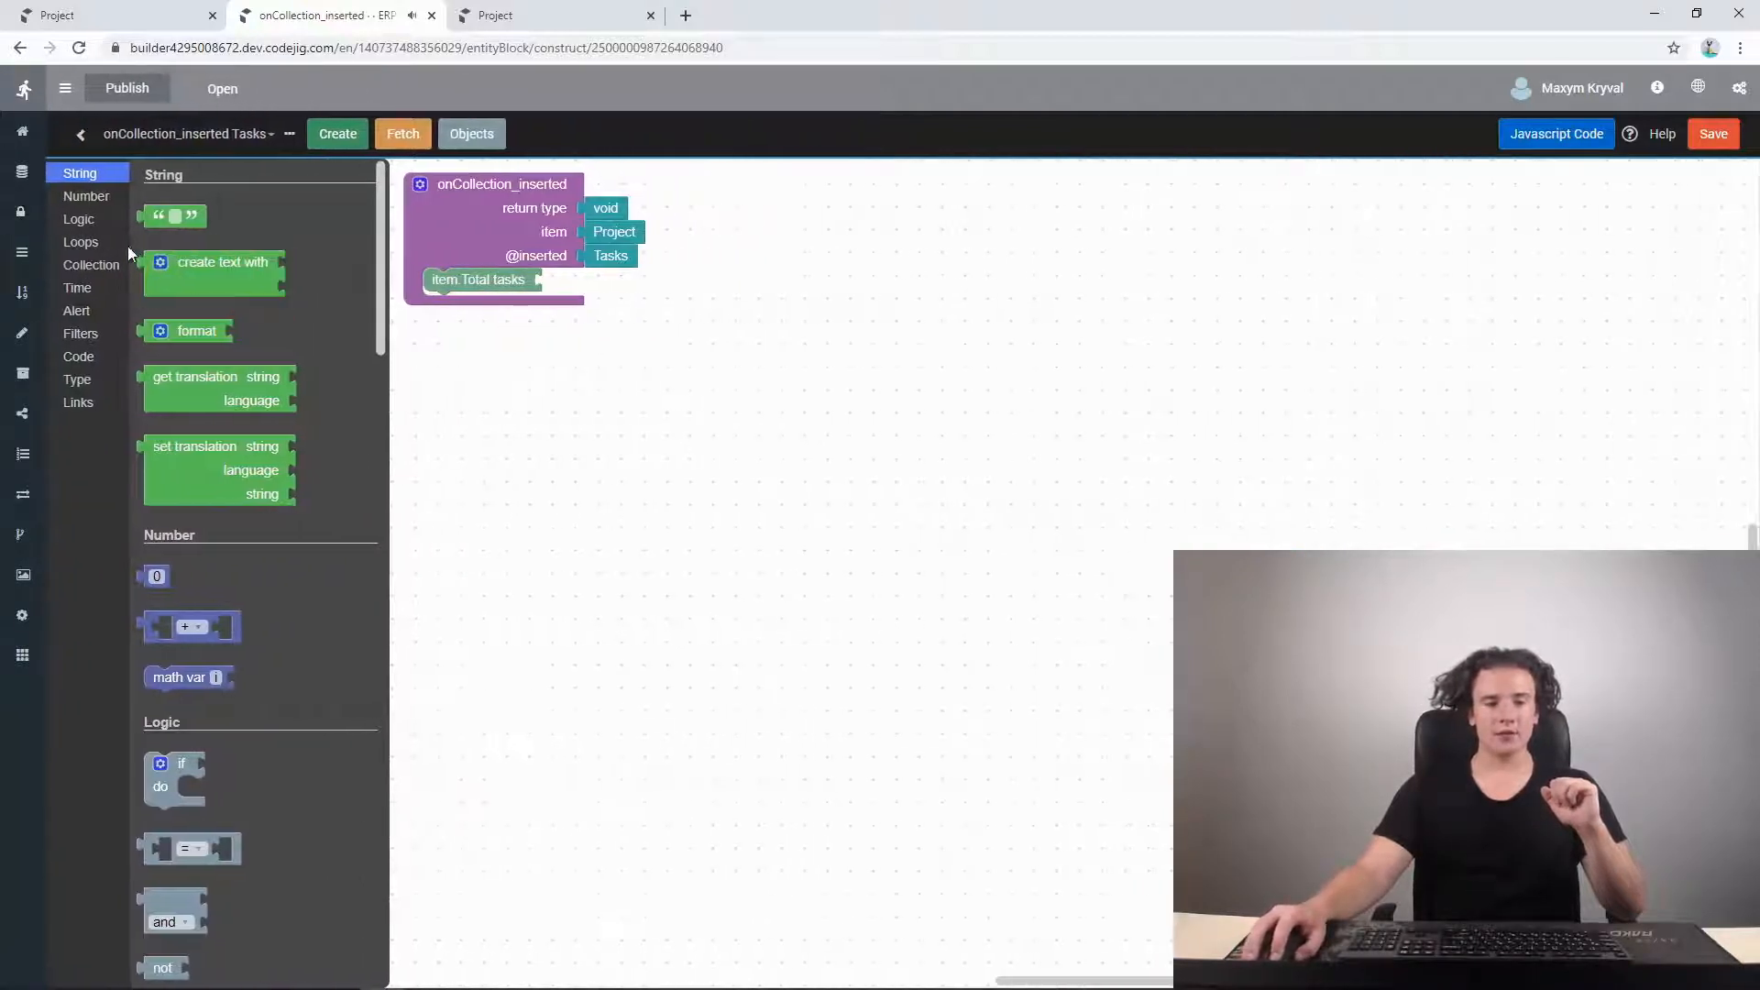
left_click(87, 198)
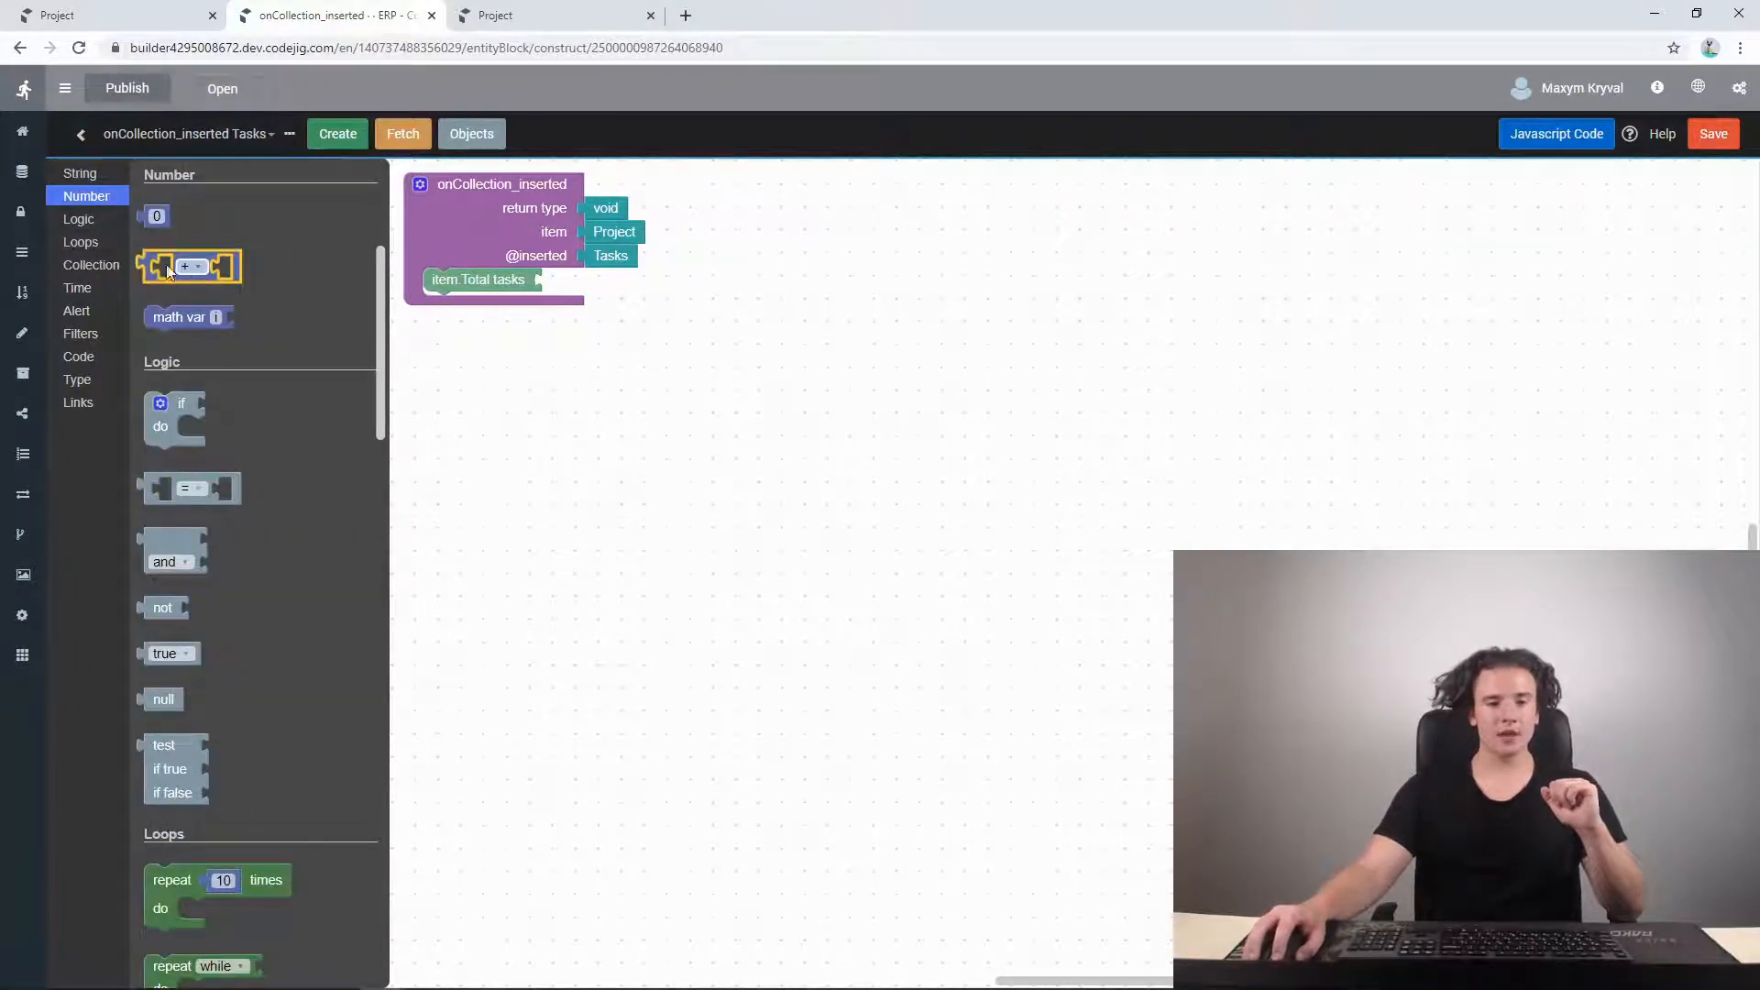
left_click_drag(198, 274, 587, 286)
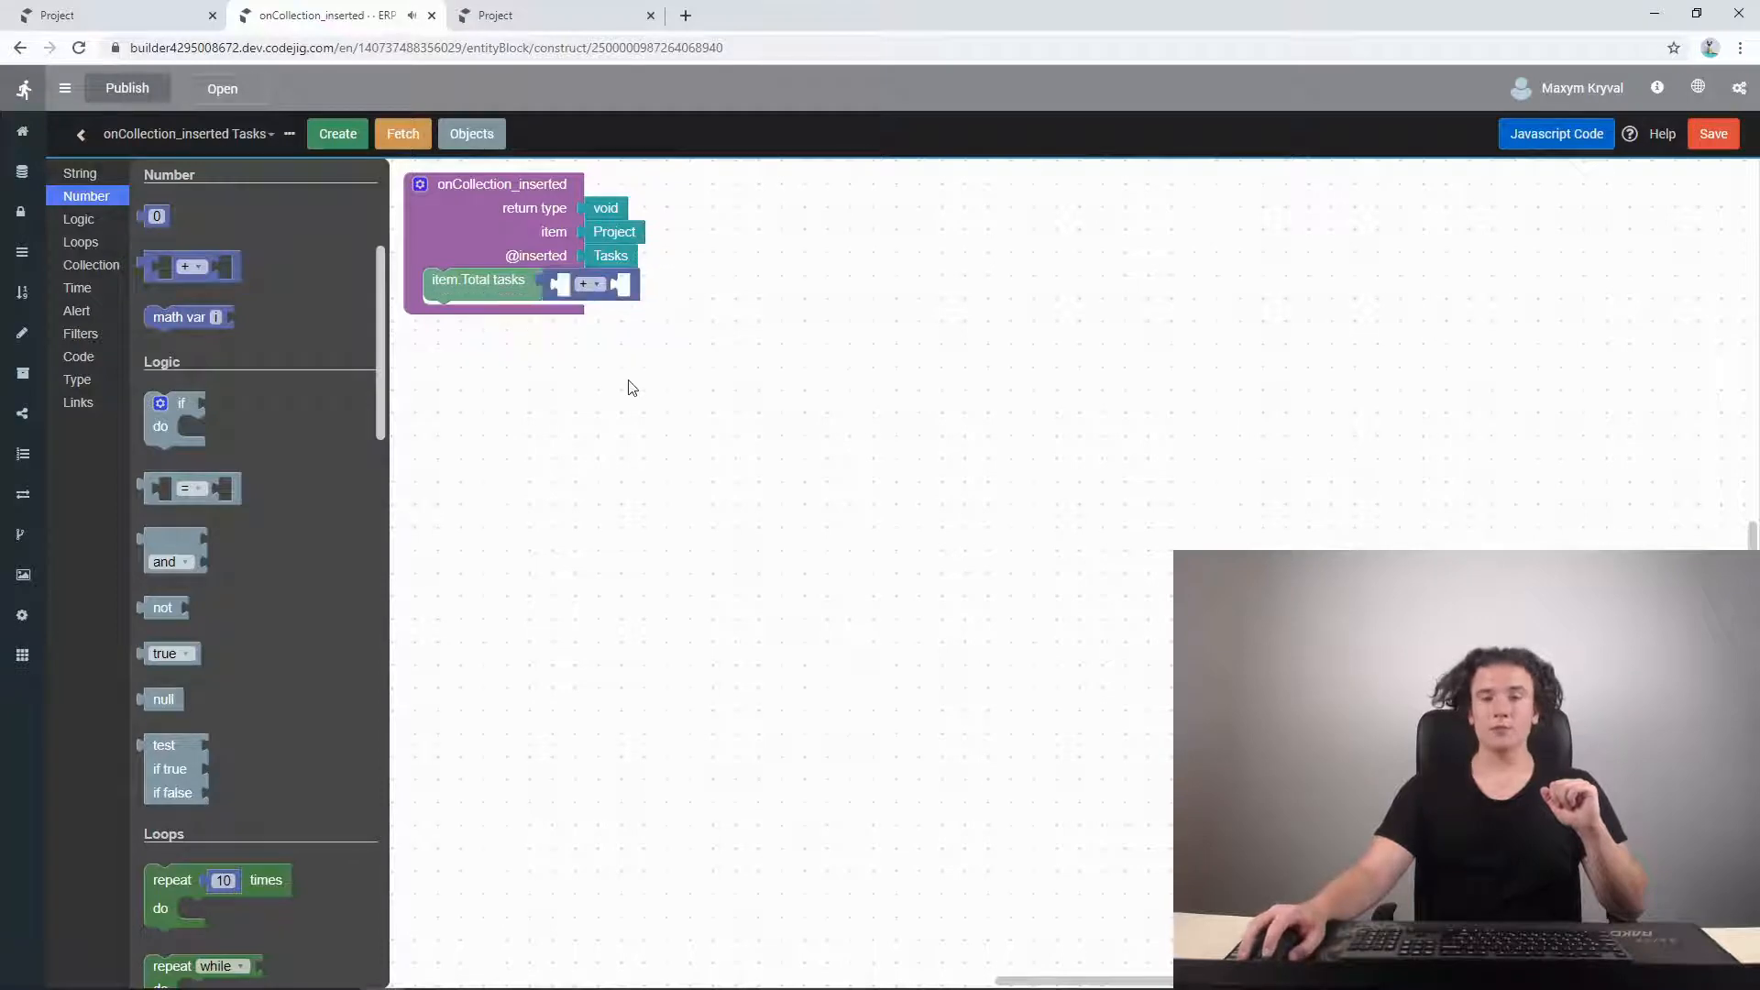
right_click(463, 271)
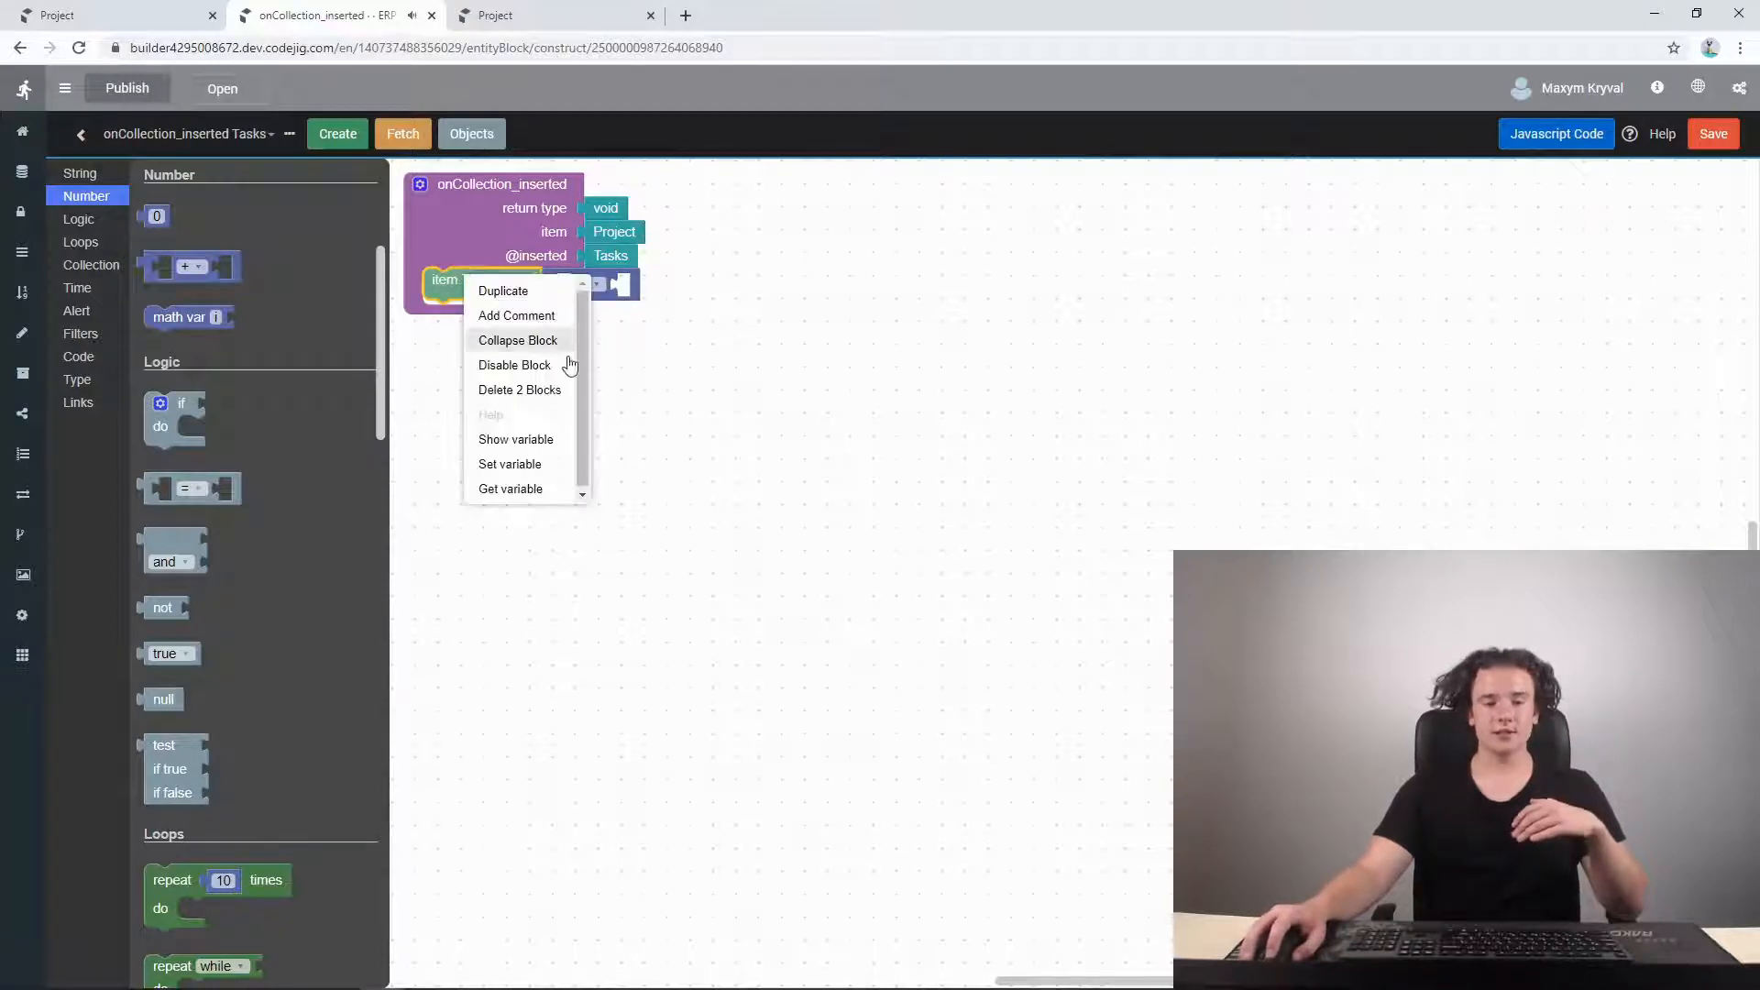
left_click(534, 484)
left_click_drag(527, 332, 633, 290)
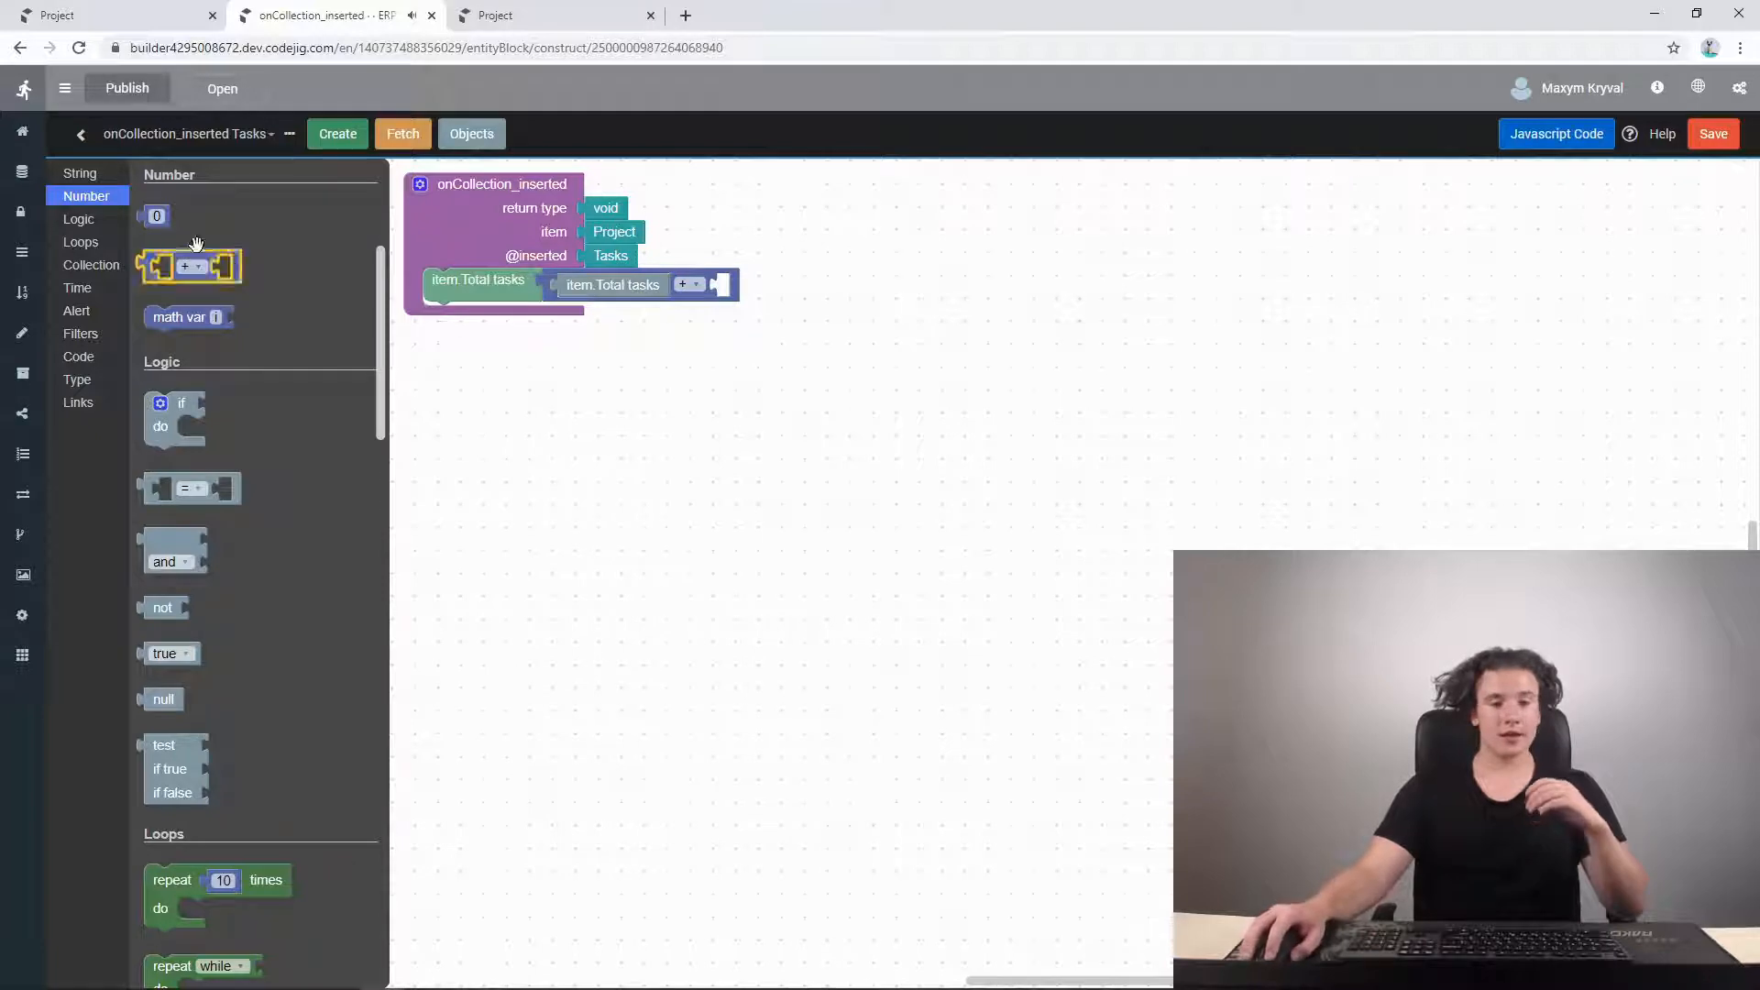
left_click_drag(158, 216, 760, 286)
left_click(730, 286)
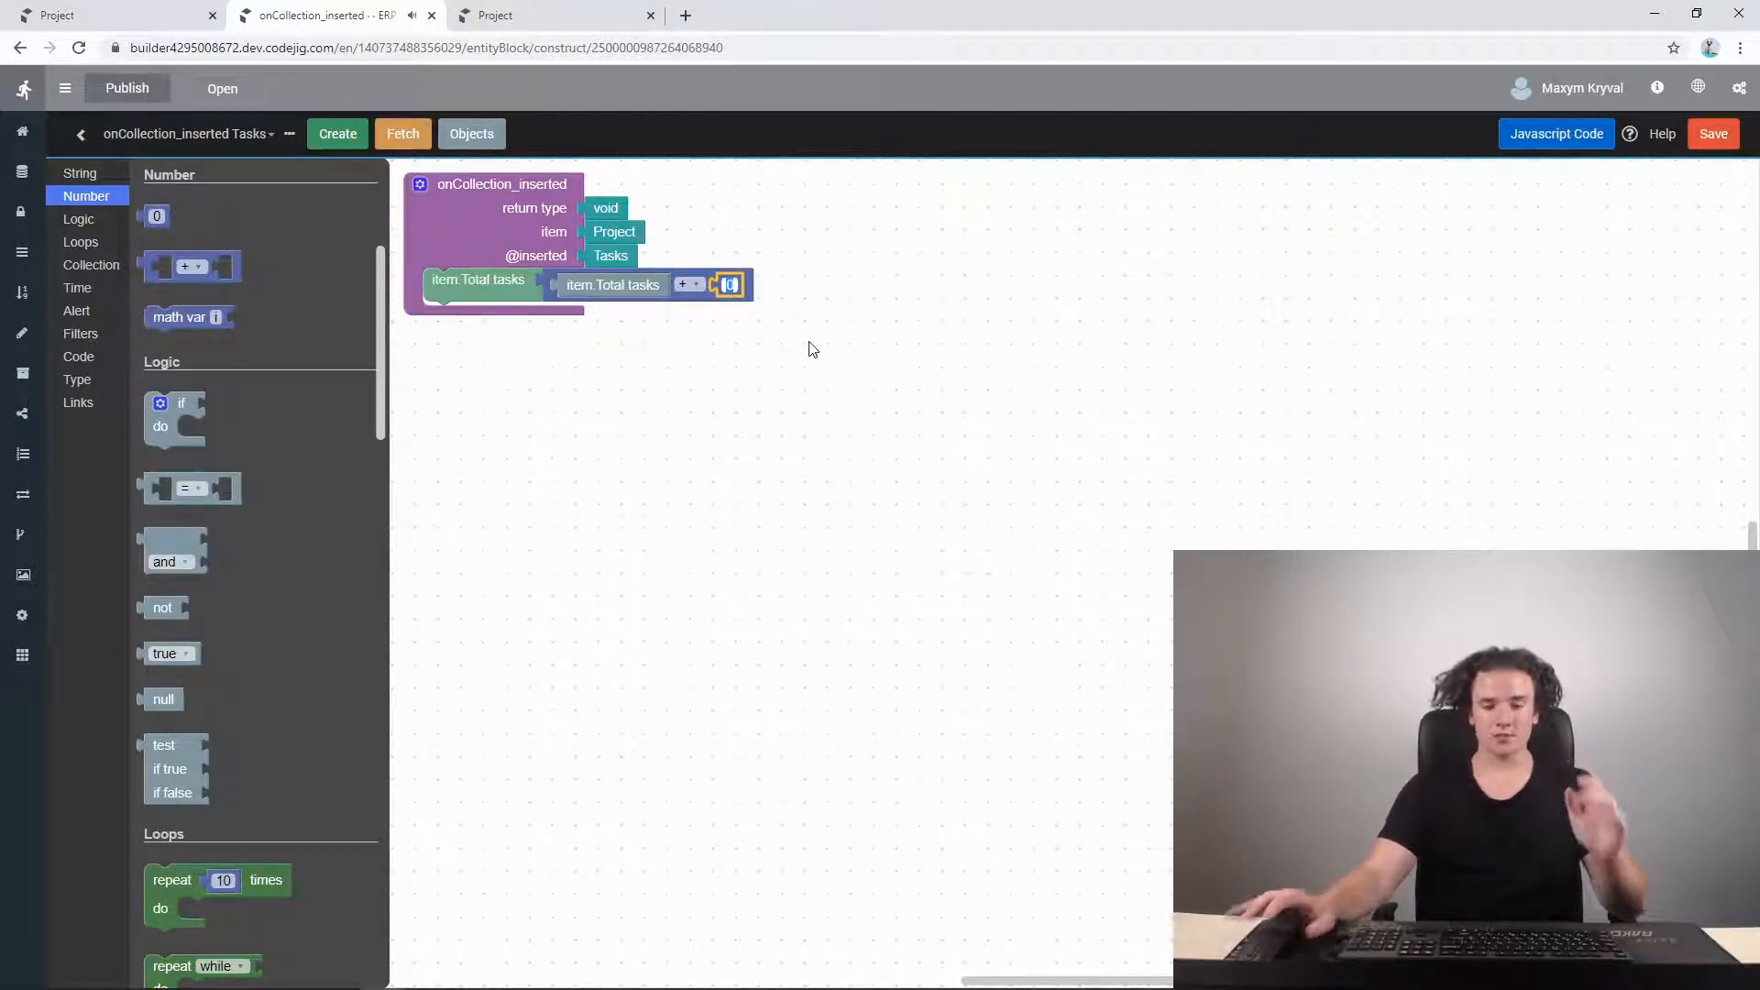
type("1")
left_click(818, 348)
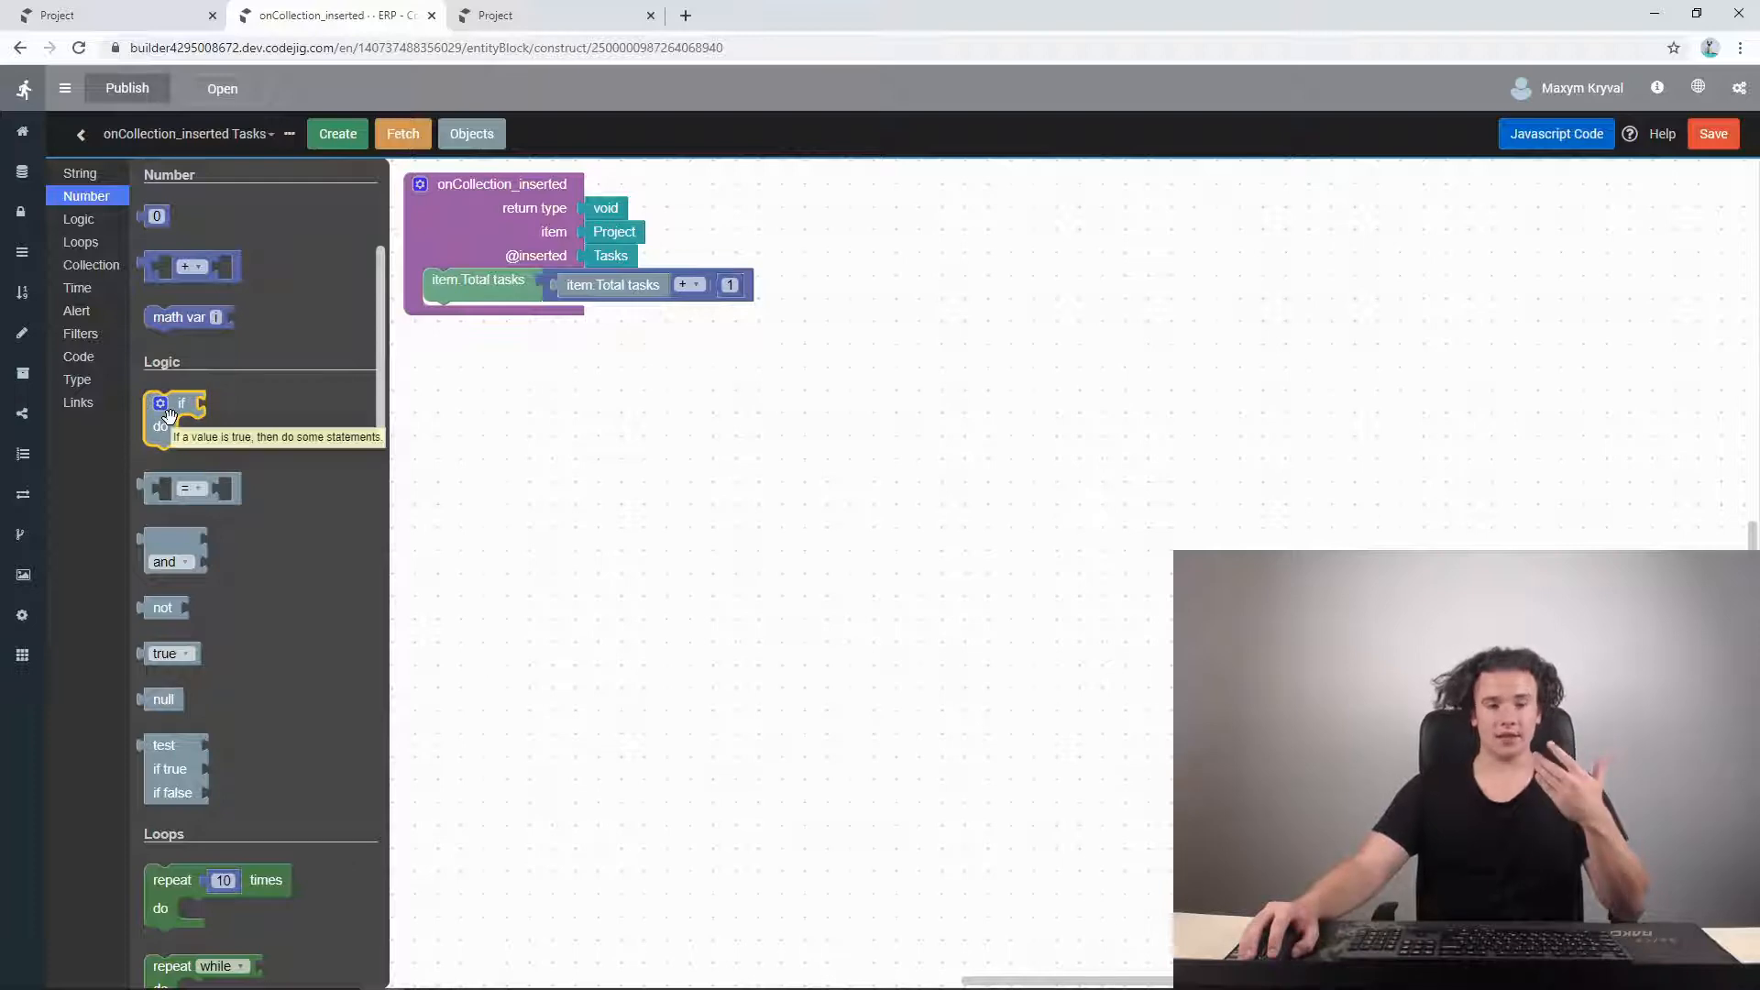
- Add an if block below the Total tasks assignment, with a condition comparing item.Deadline to null
left_click_drag(169, 416, 444, 341)
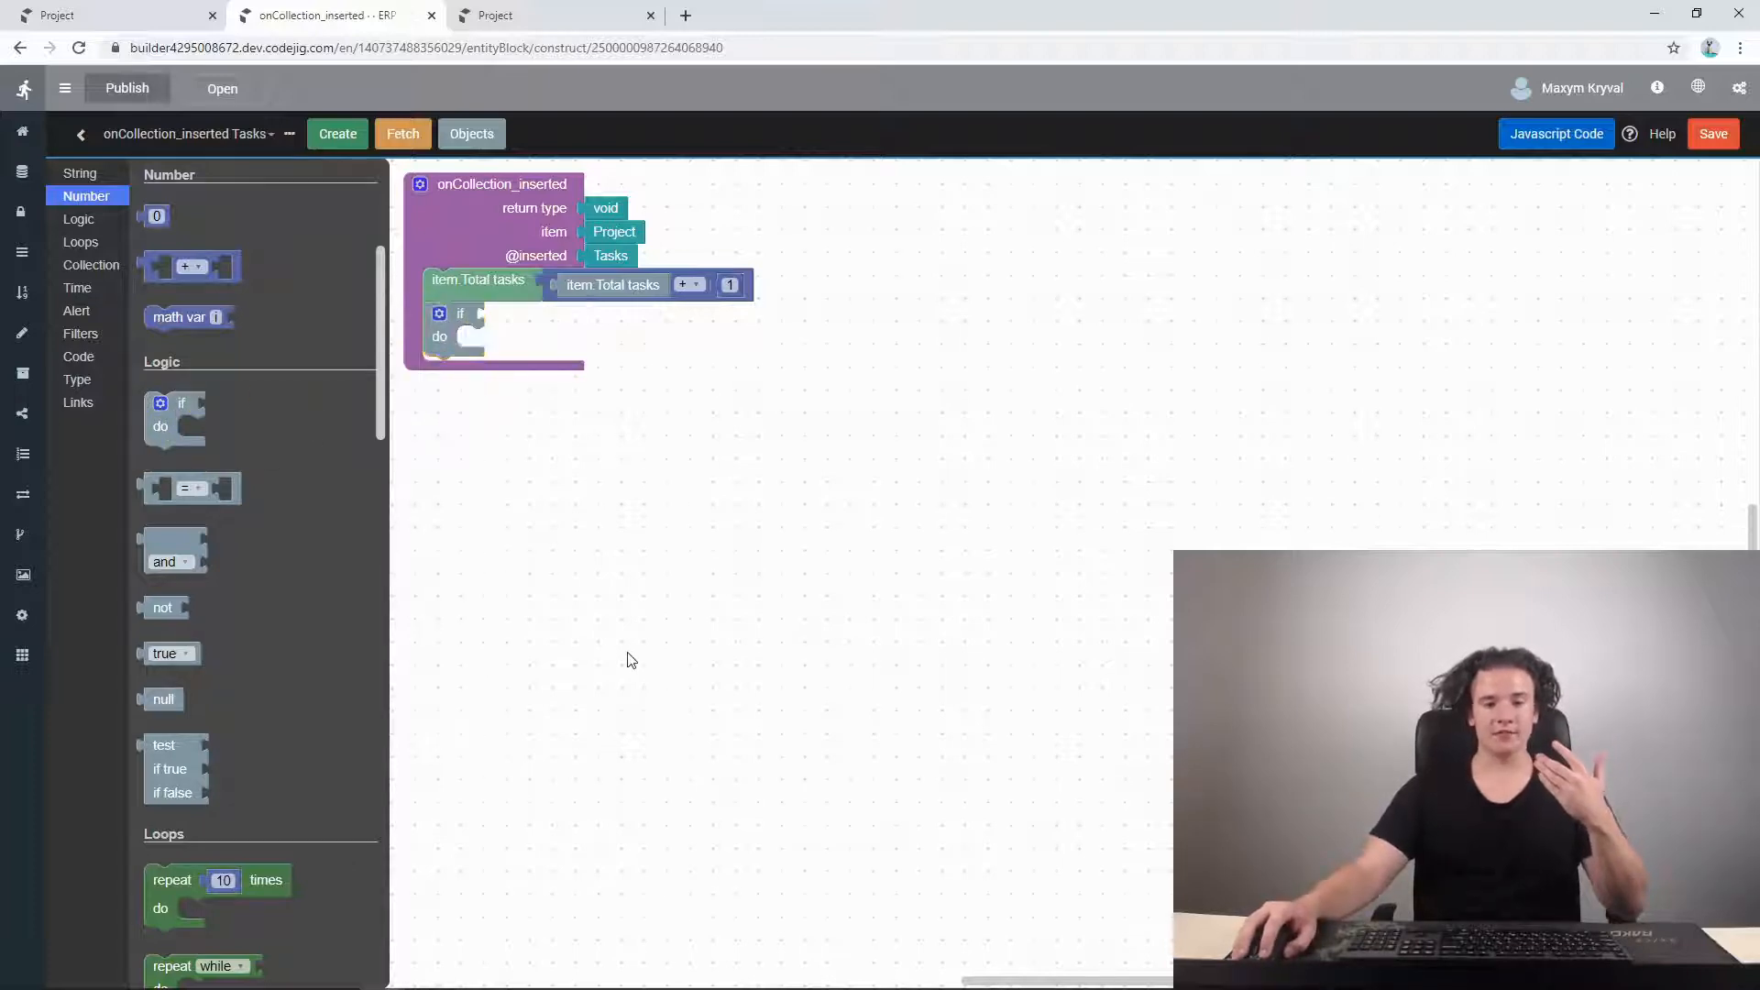
left_click_drag(136, 477, 490, 311)
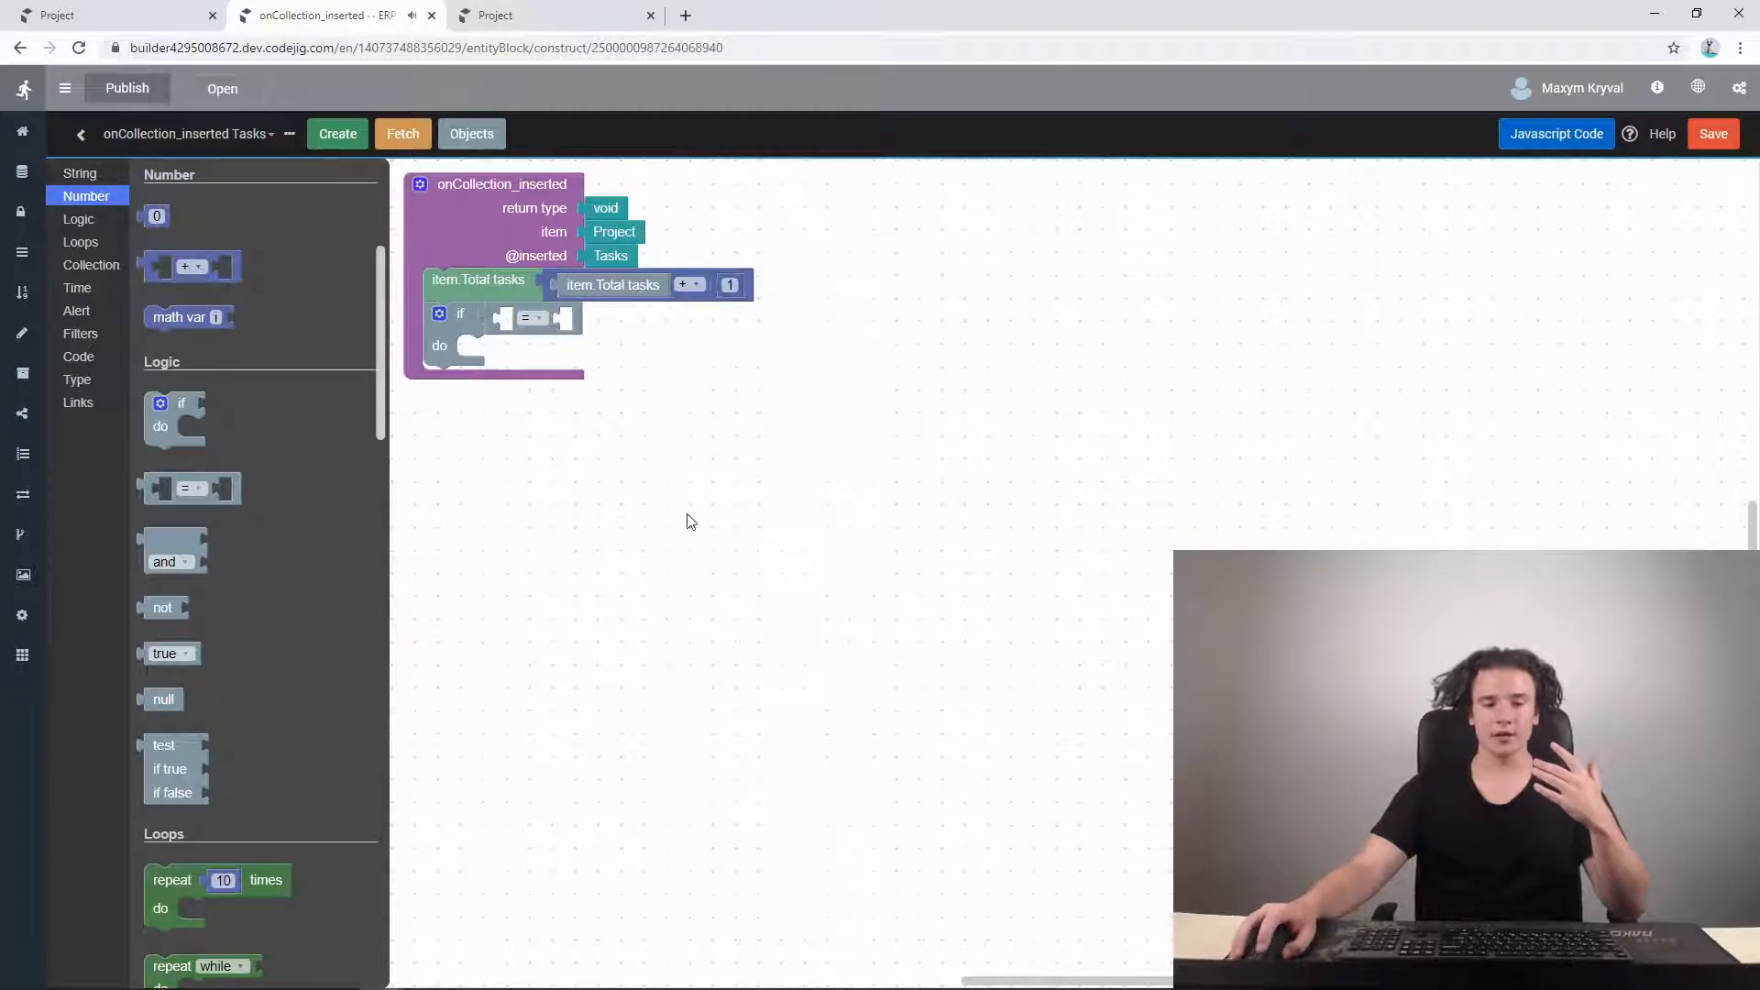
right_click(550, 235)
left_click(598, 270)
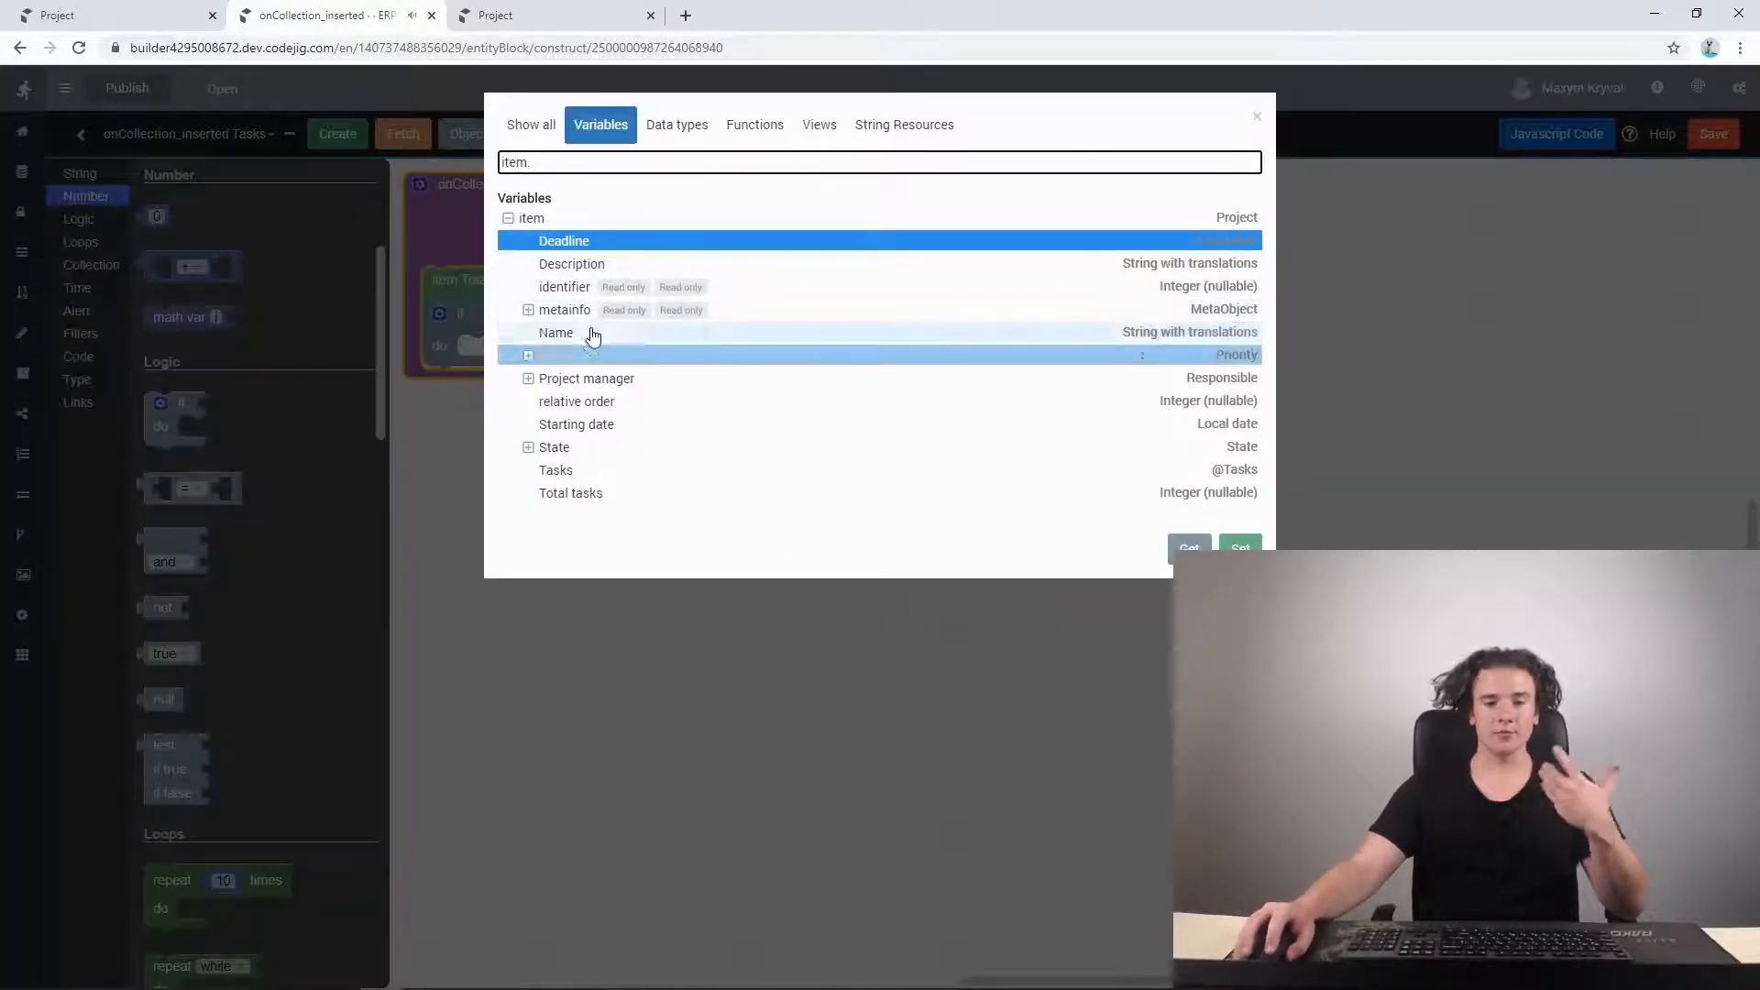
left_click(1189, 547)
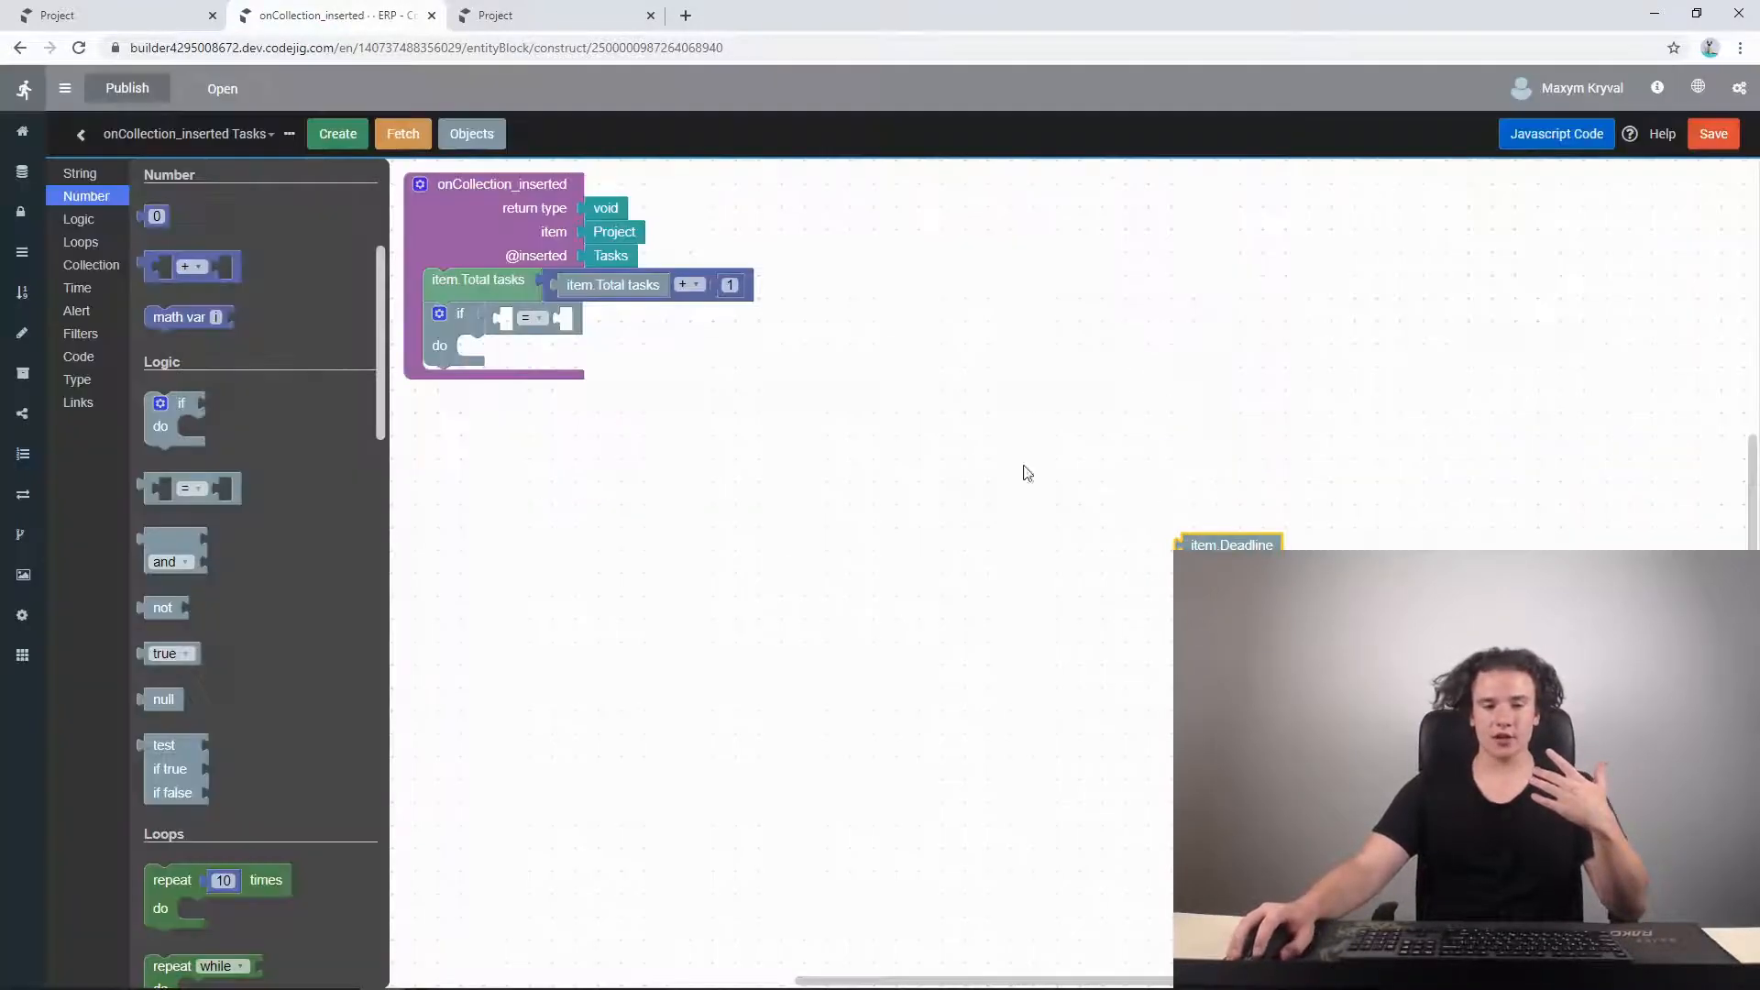
left_click_drag(1219, 541, 546, 316)
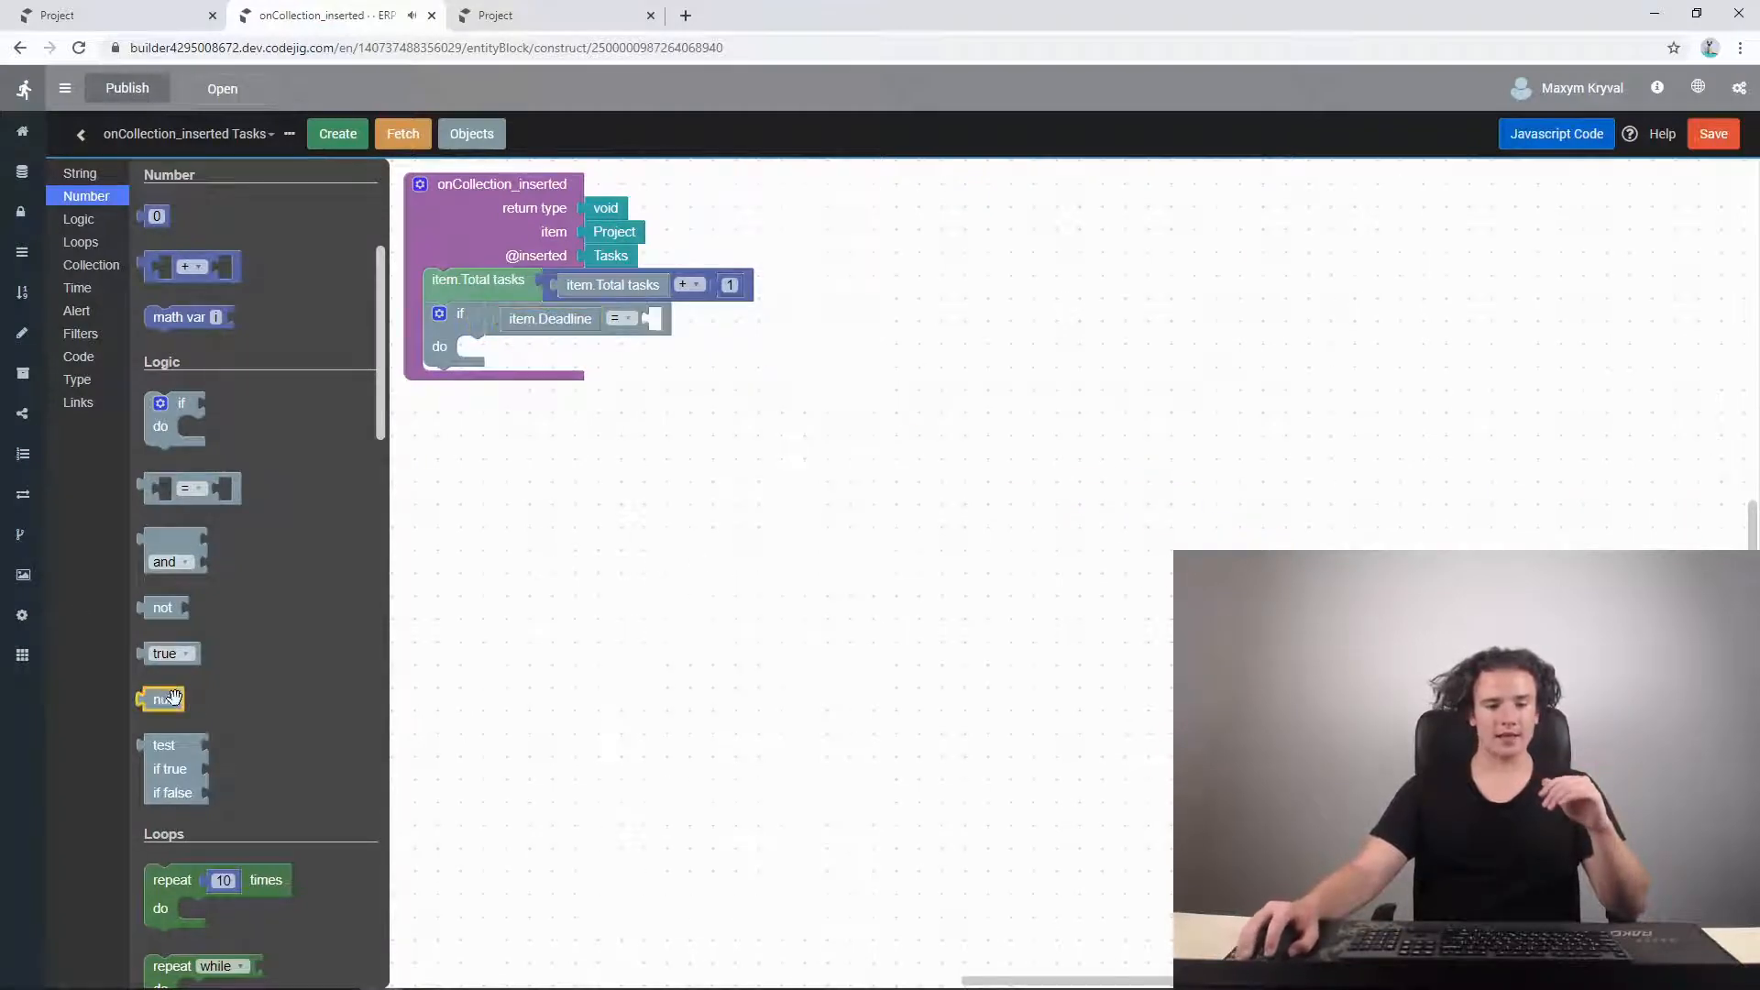
left_click_drag(163, 699, 691, 327)
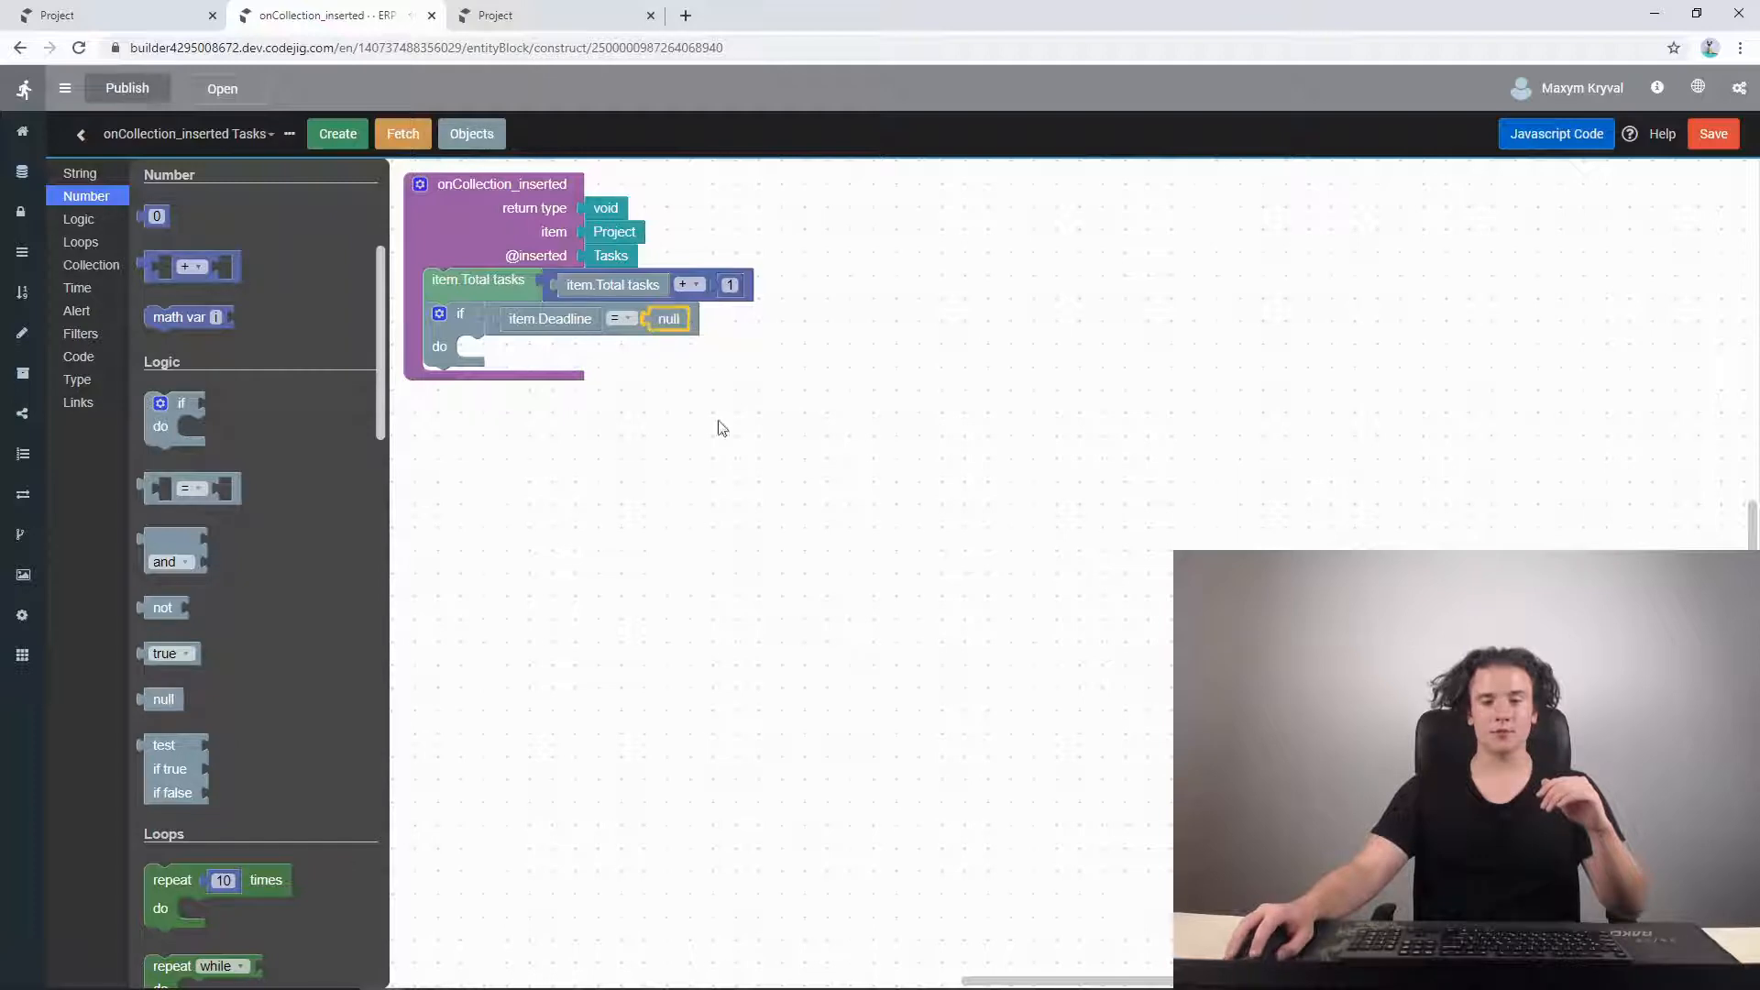
- Set the comparison operator between item.Deadline and null to ≠
left_click(626, 328)
left_click(624, 324)
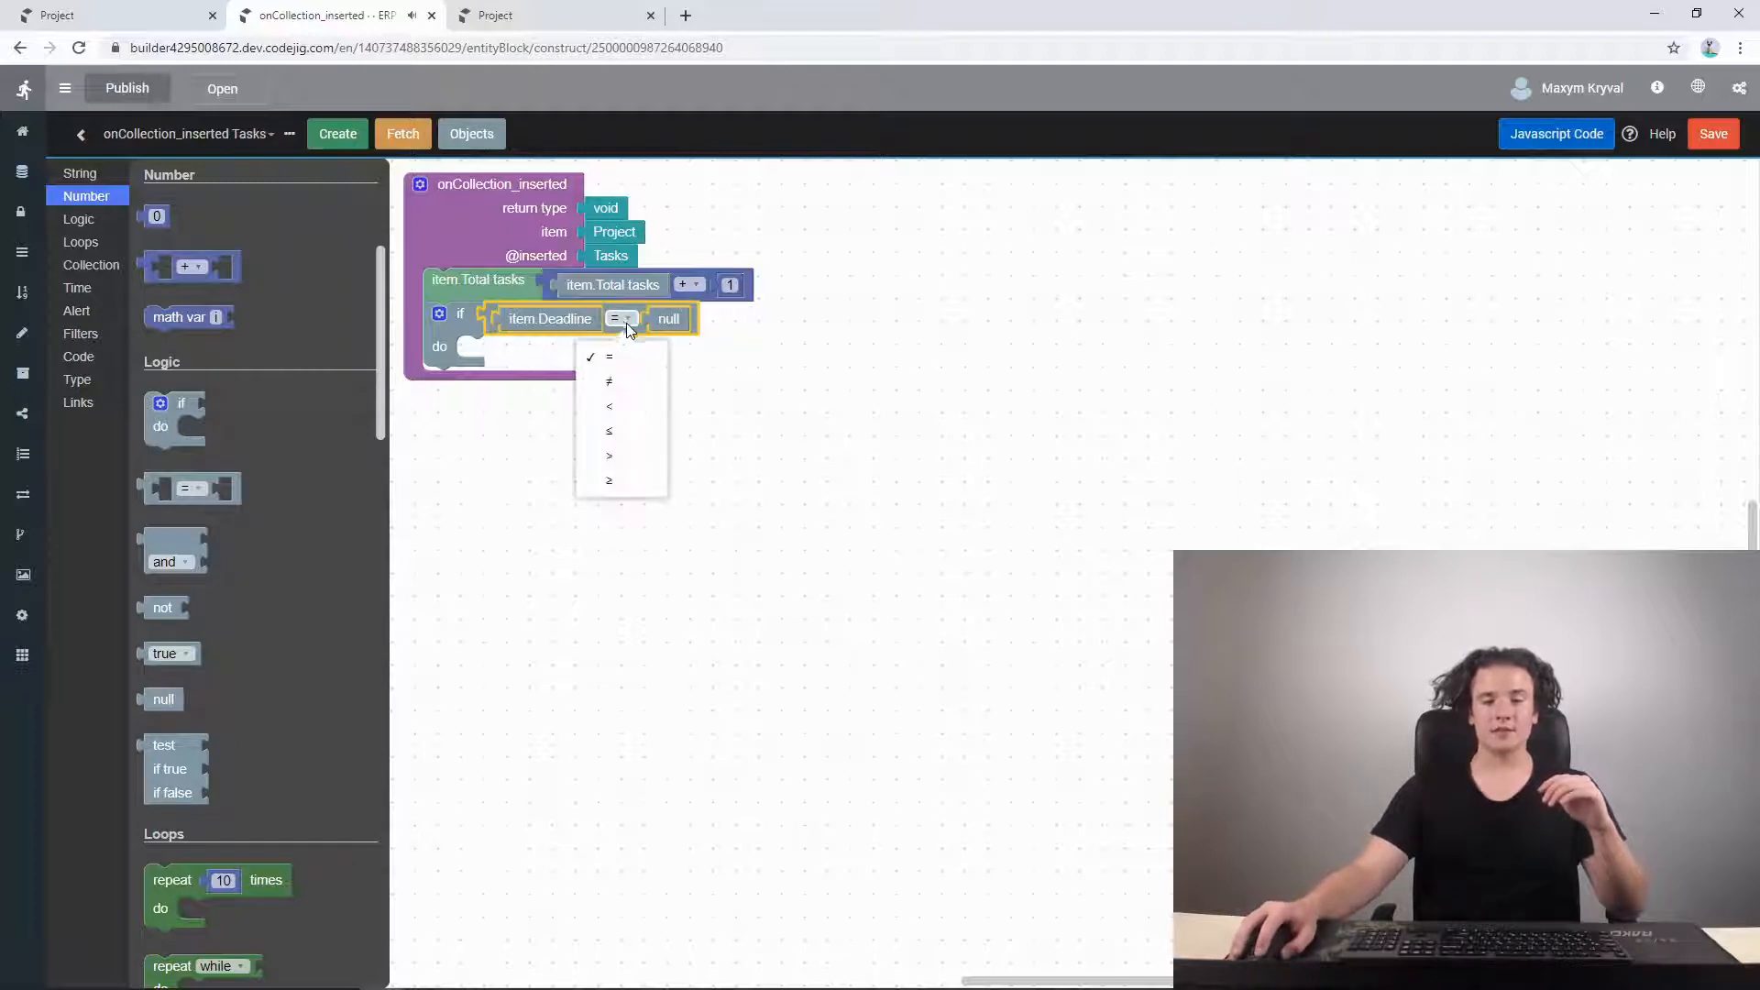
left_click(750, 410)
left_click(621, 318)
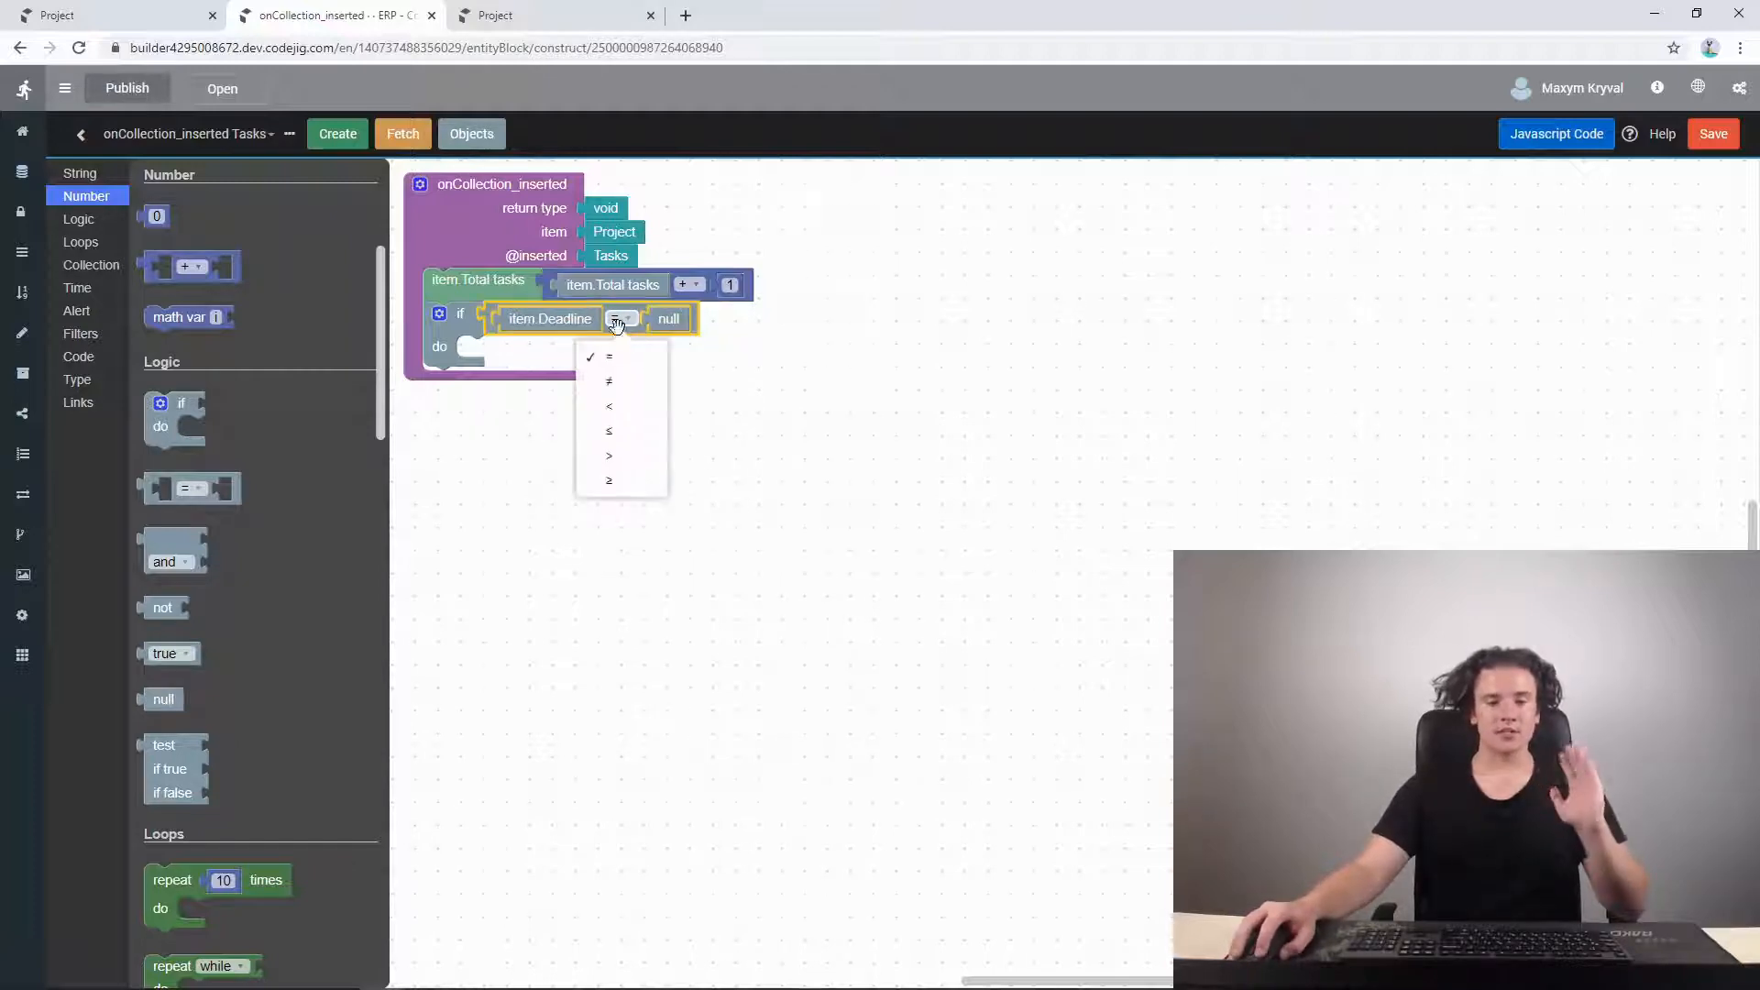
left_click(614, 396)
left_click(724, 353)
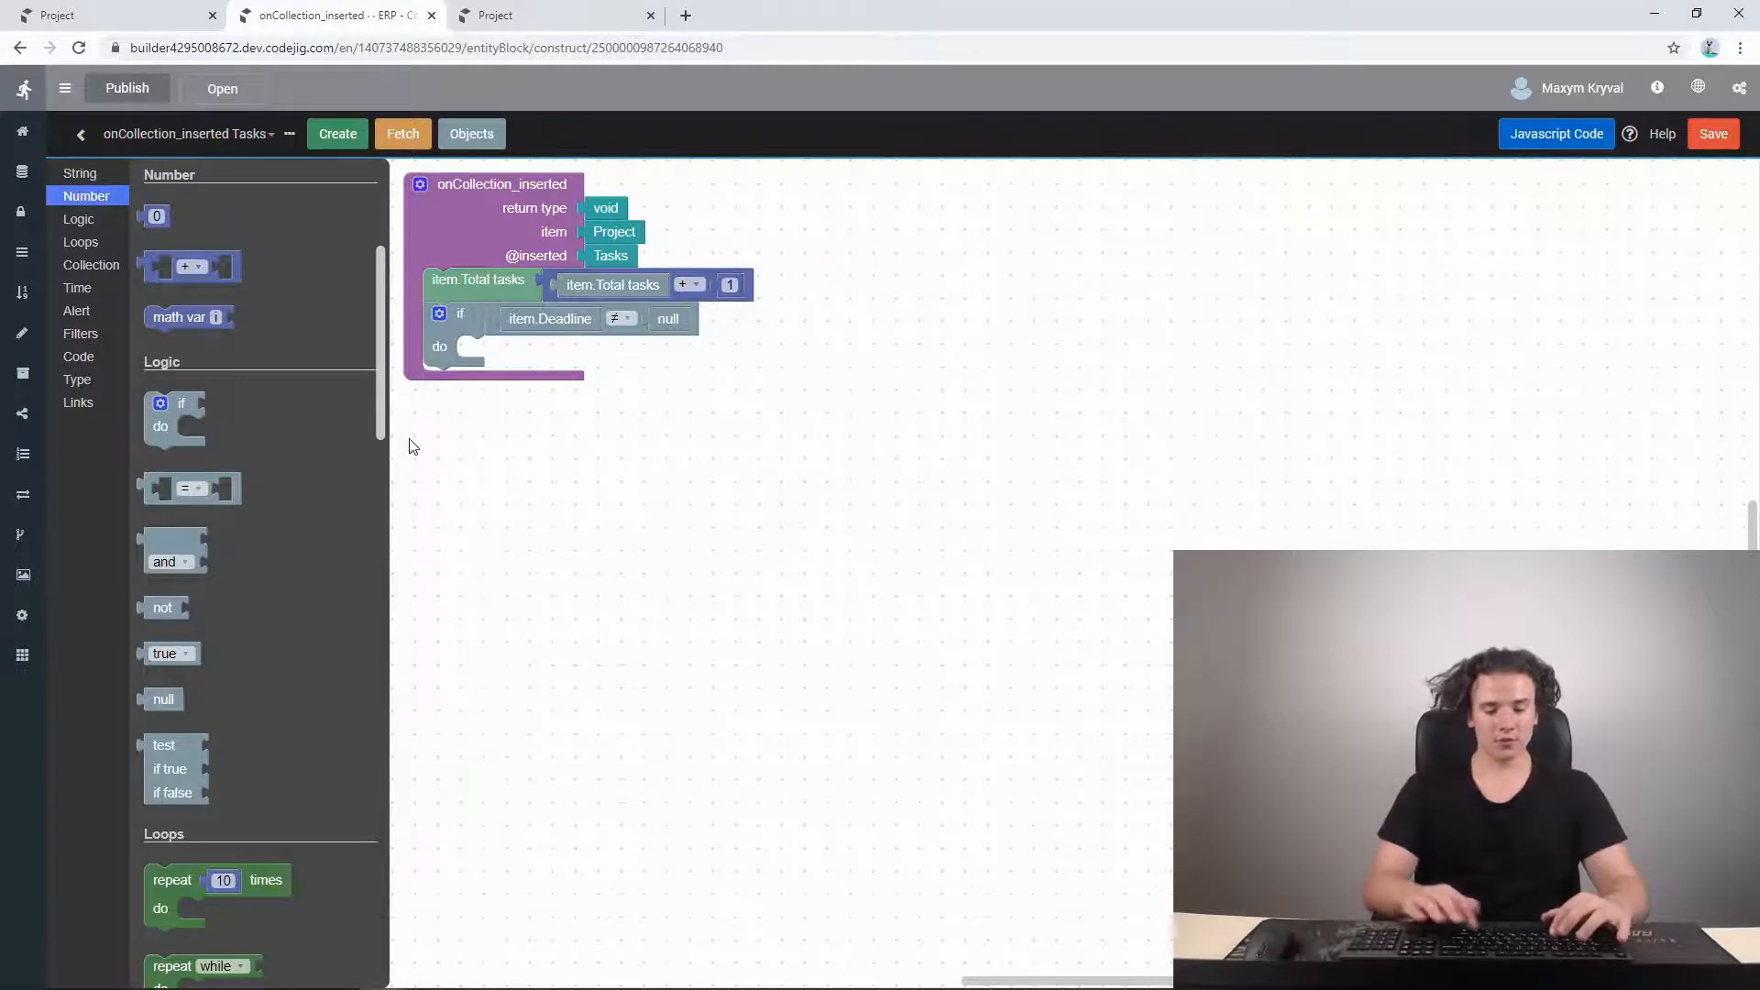
- Find the foreach code block and place it in the do branch of the if block
type("for")
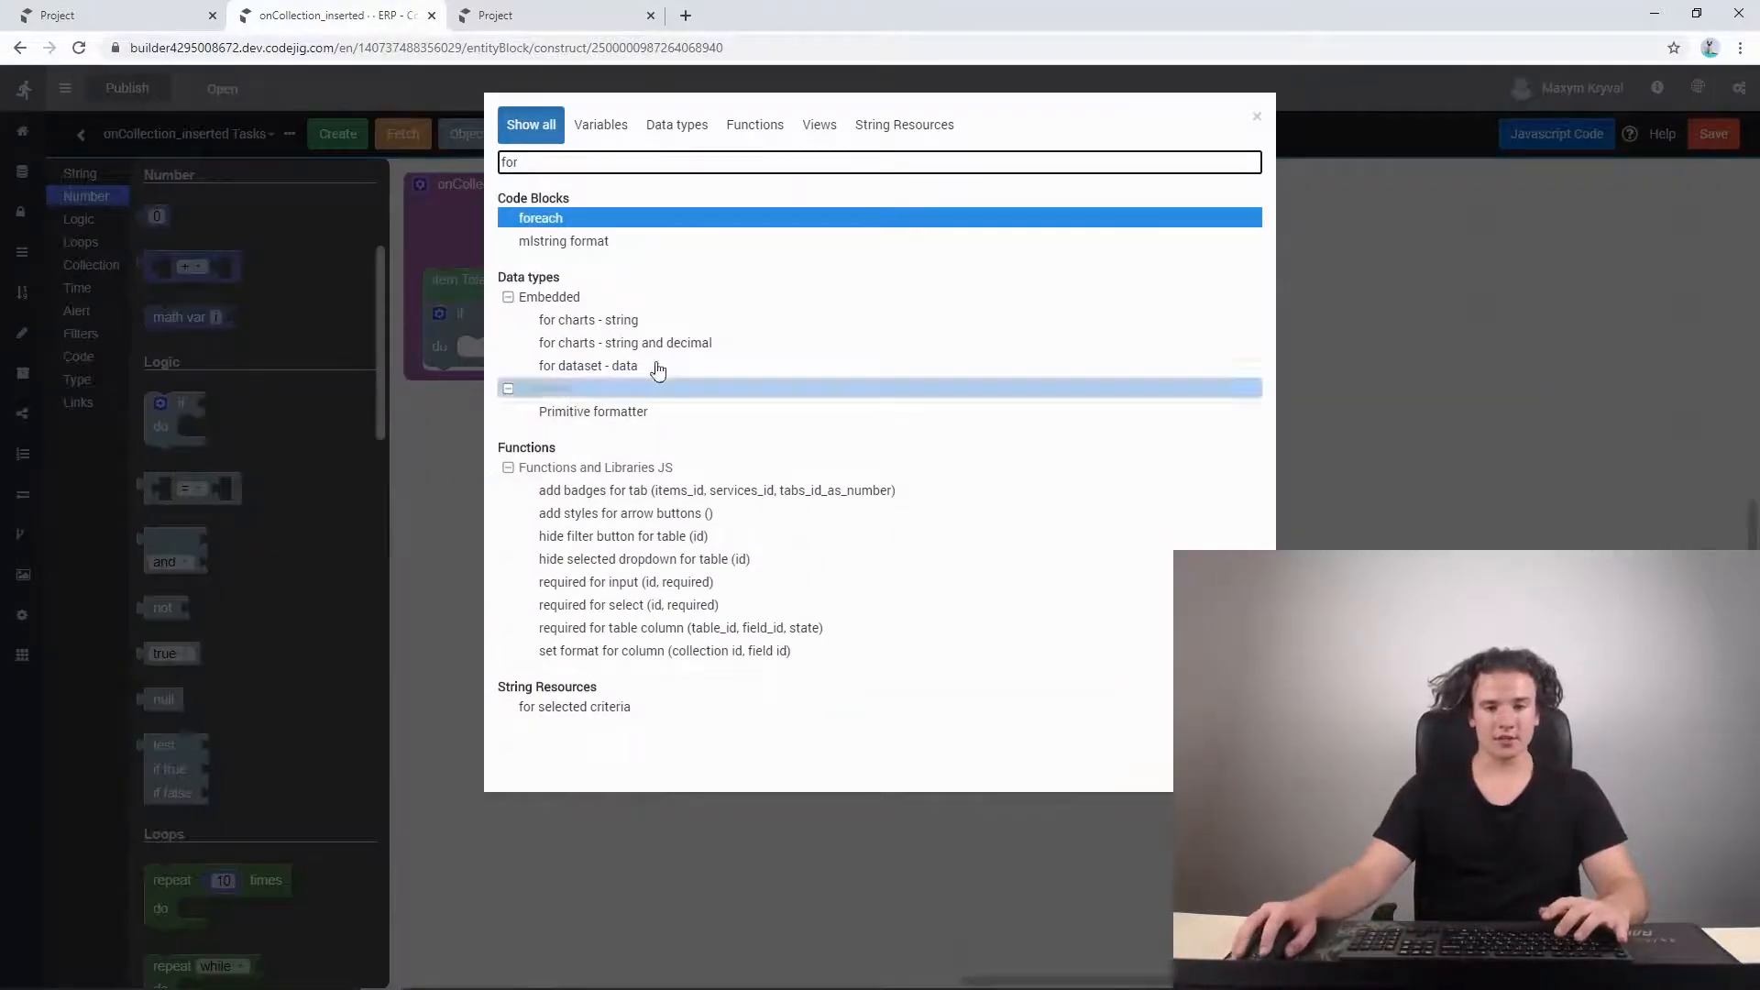
left_click(532, 220)
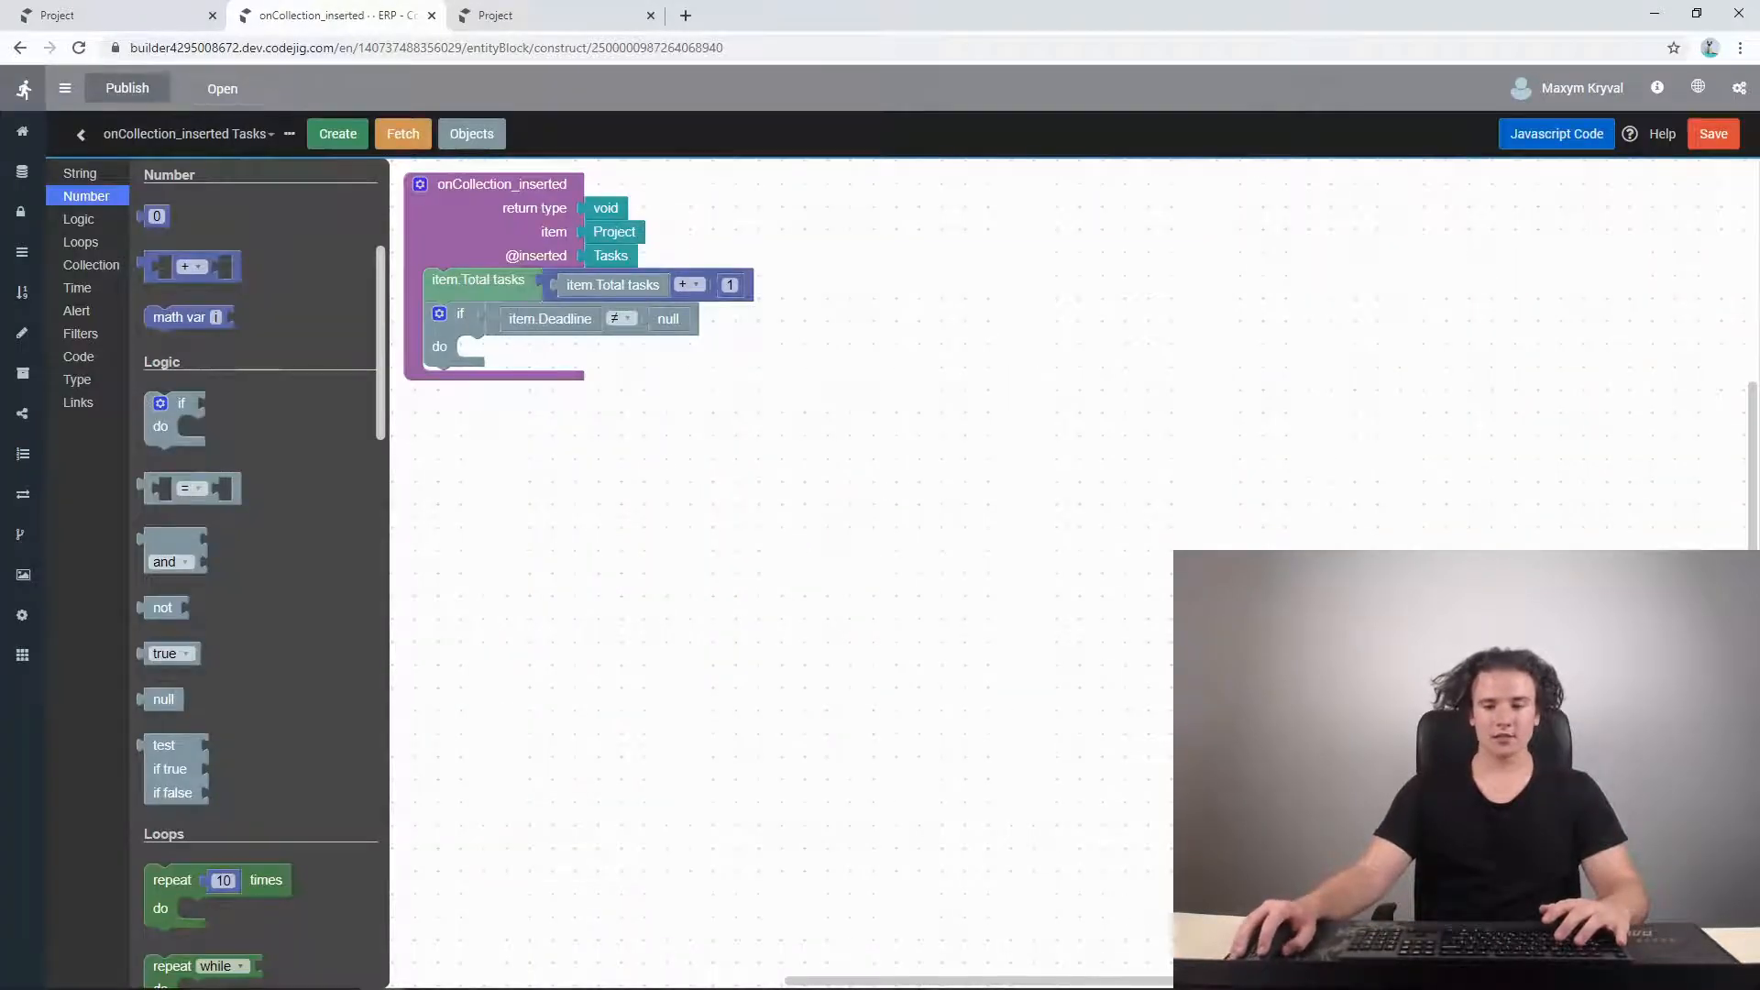
left_click_drag(588, 477, 496, 372)
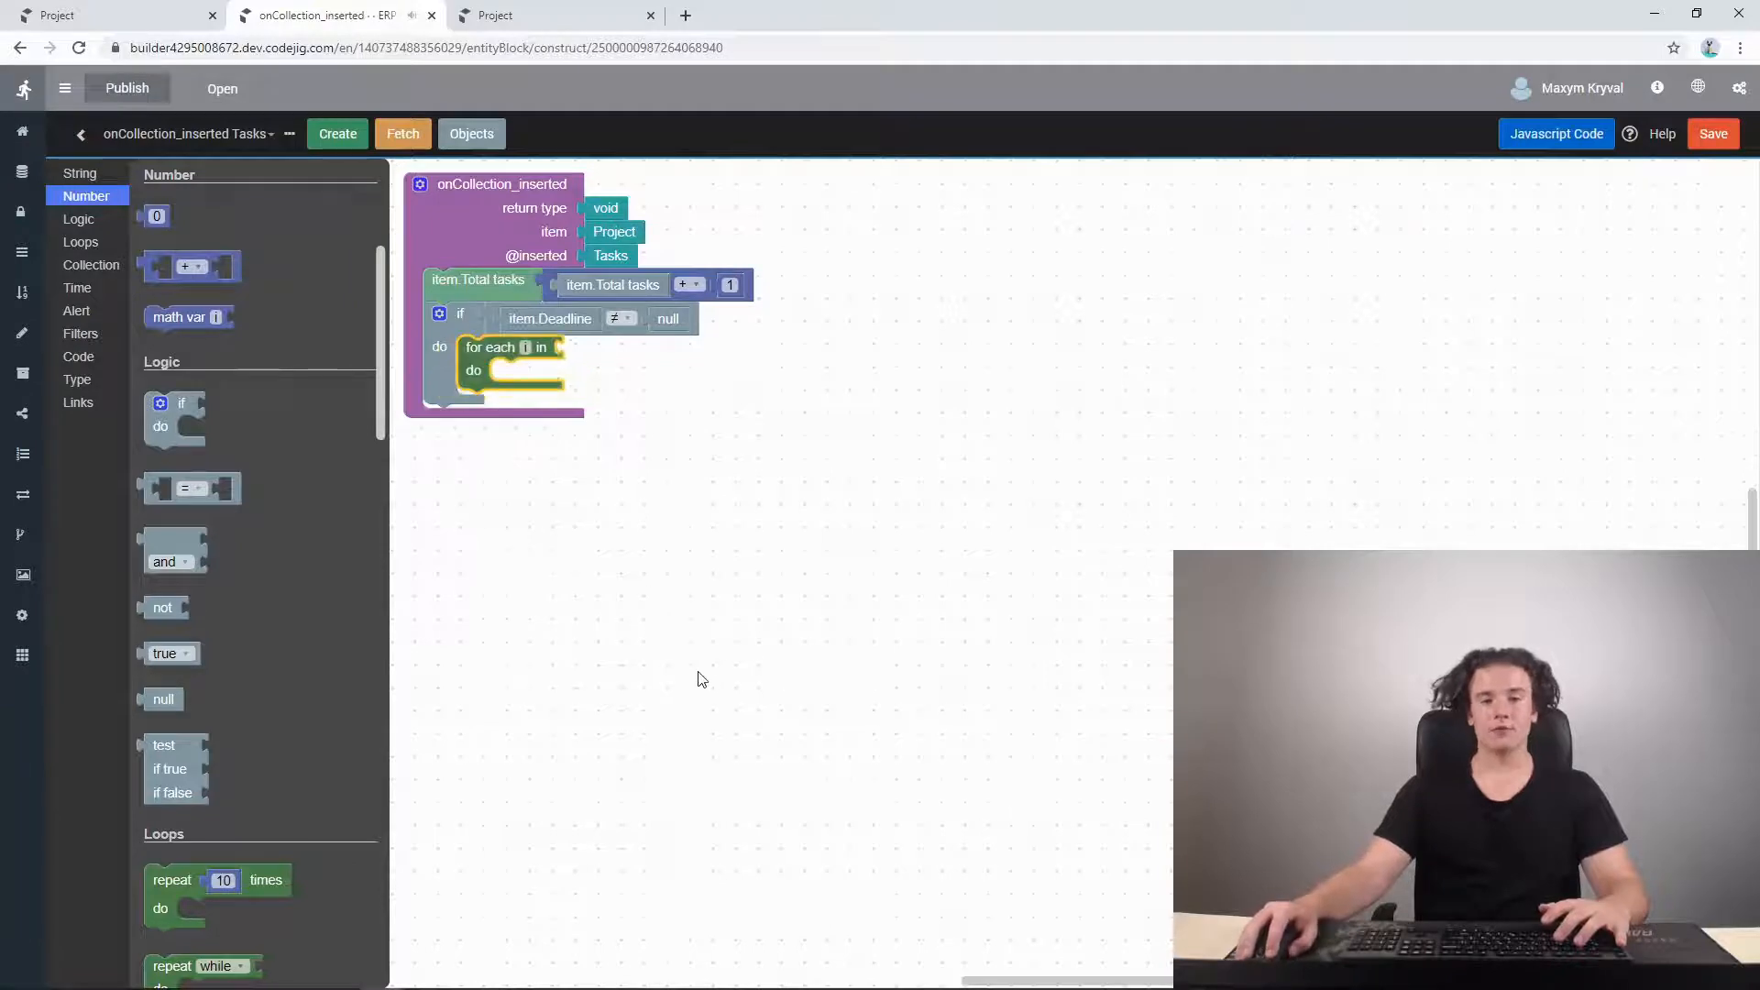
left_click(724, 660)
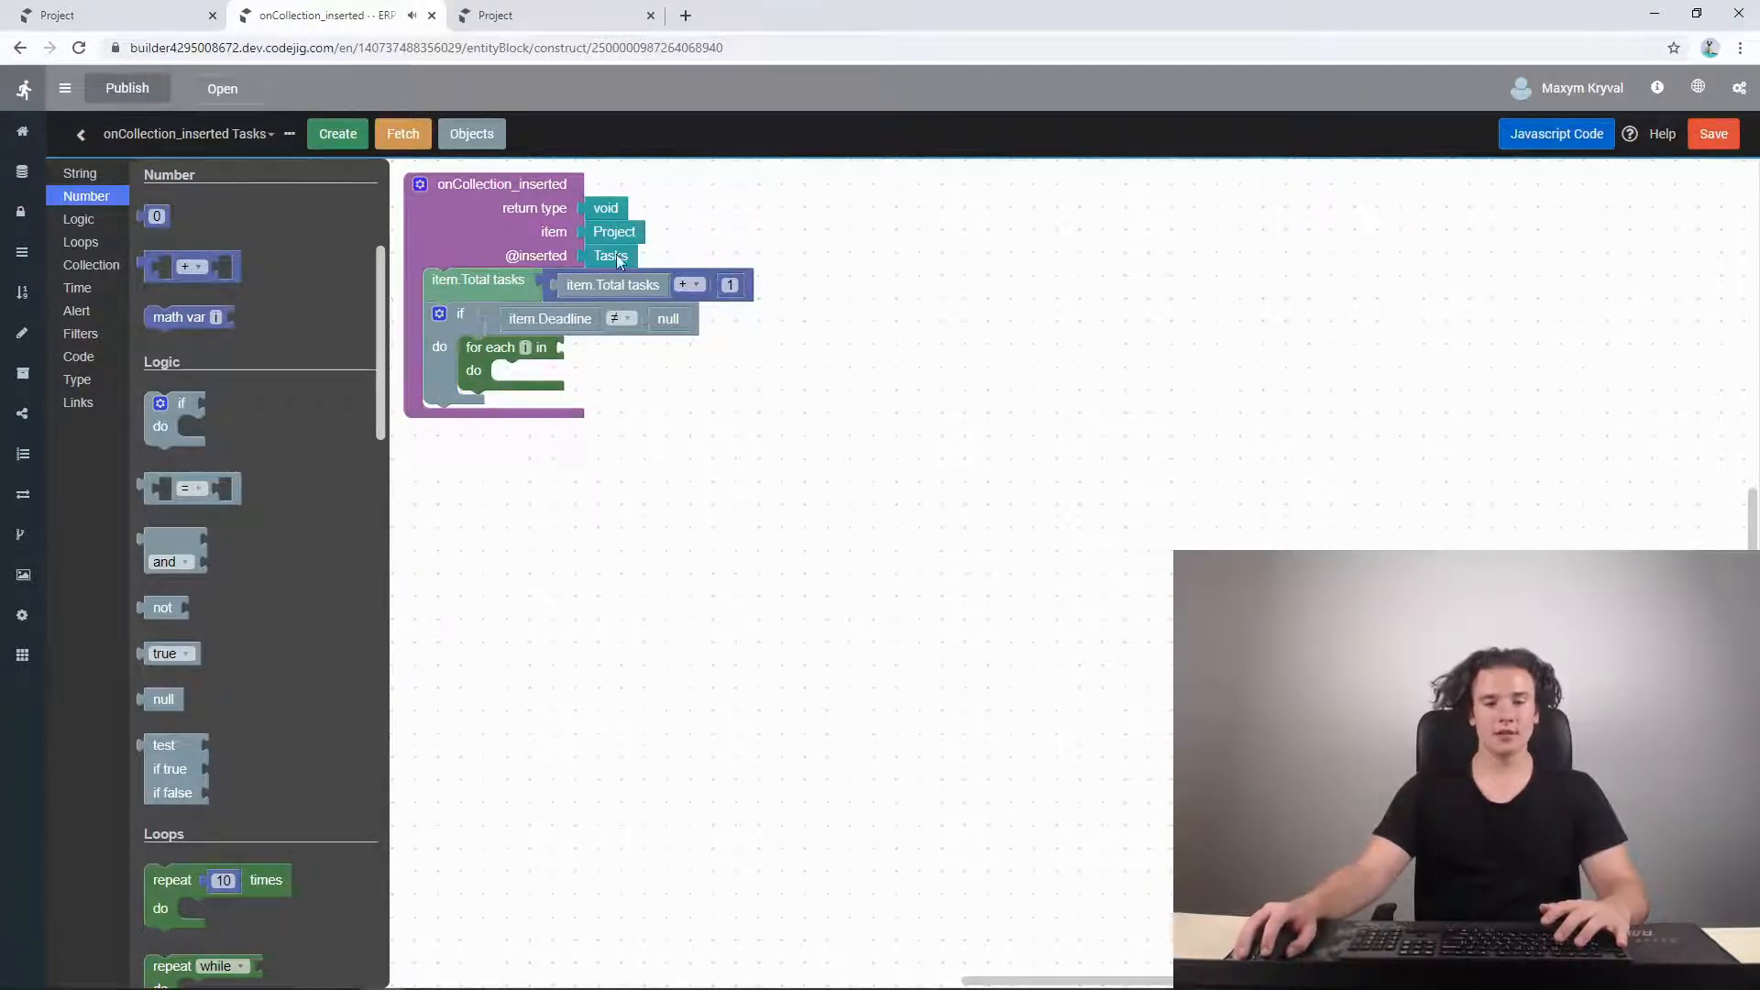
- Make the for each loop iterate over the inserted variable and name its loop variable "task"
right_click(547, 260)
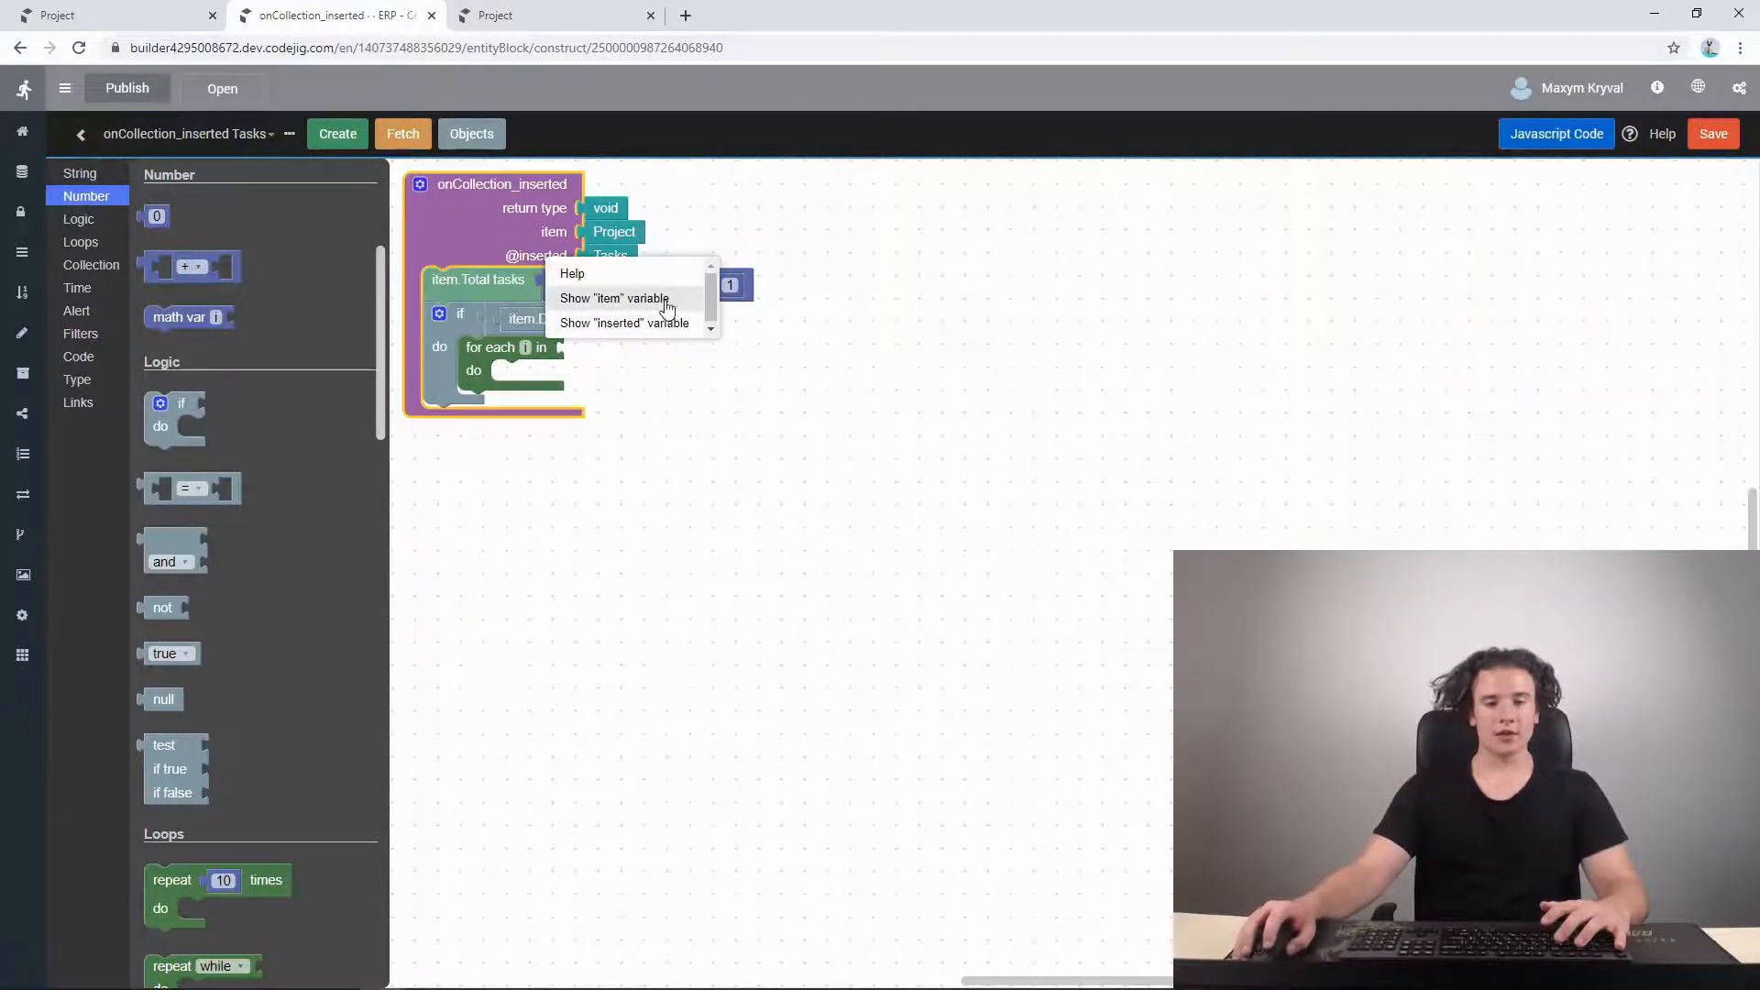
left_click(738, 411)
right_click(547, 264)
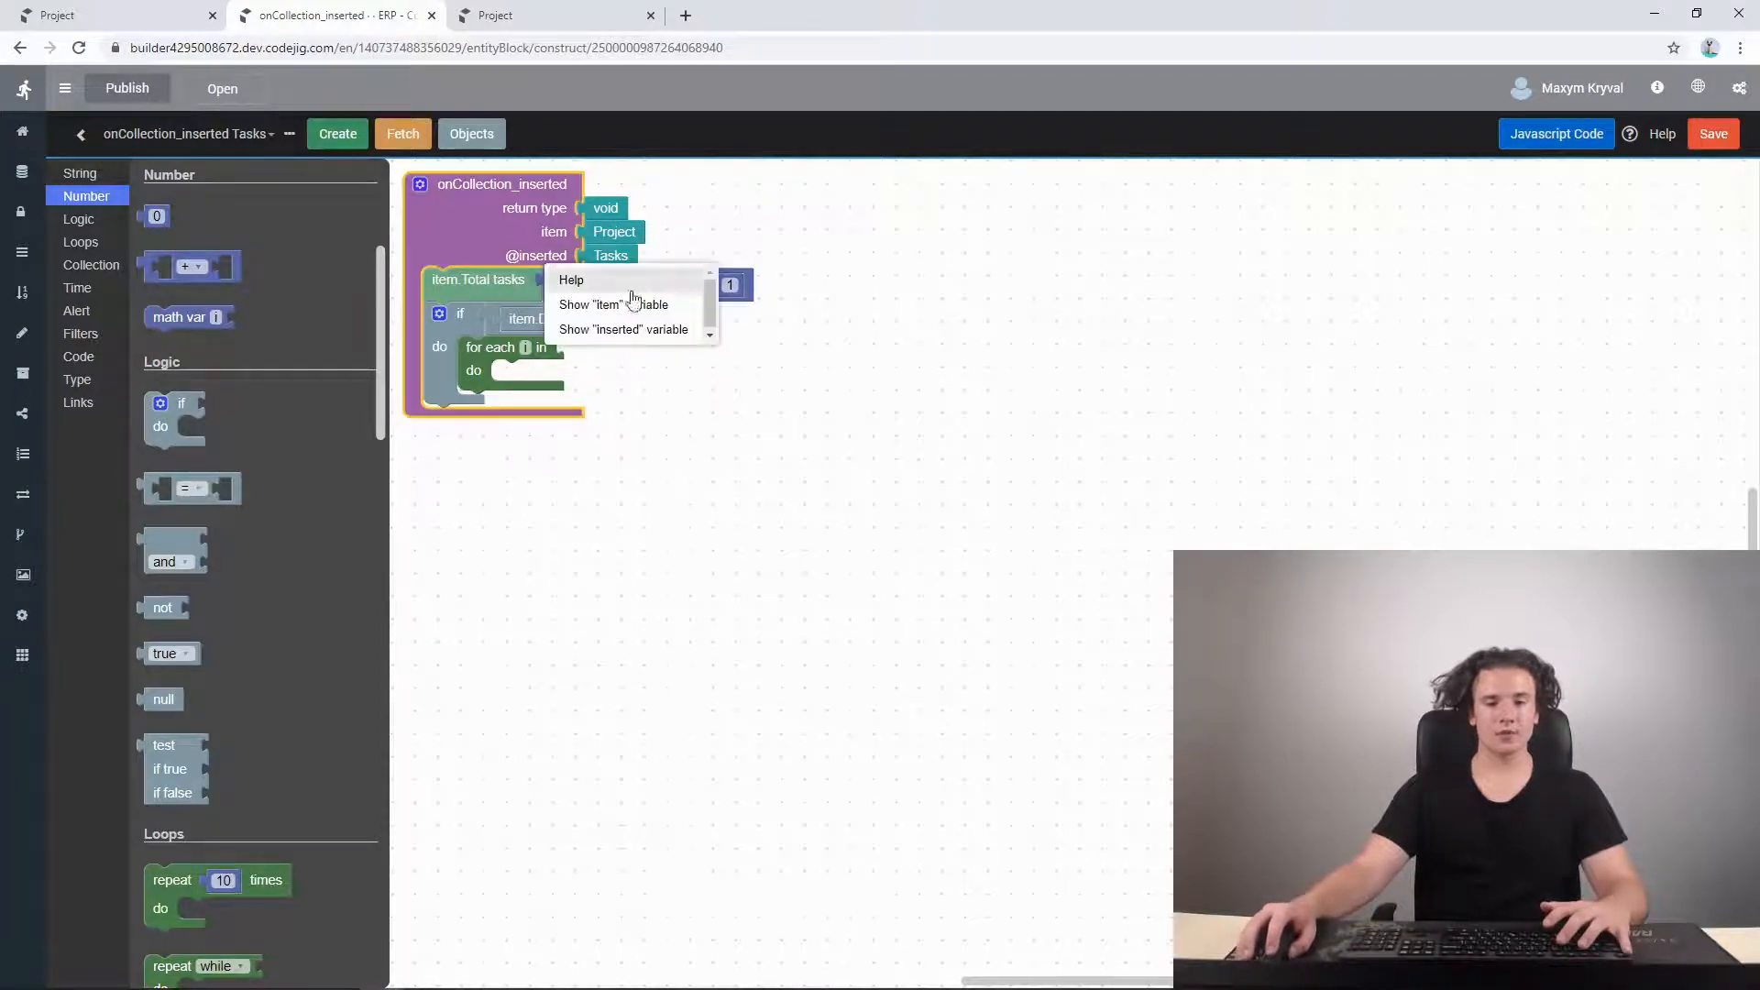
left_click(614, 330)
left_click(1173, 280)
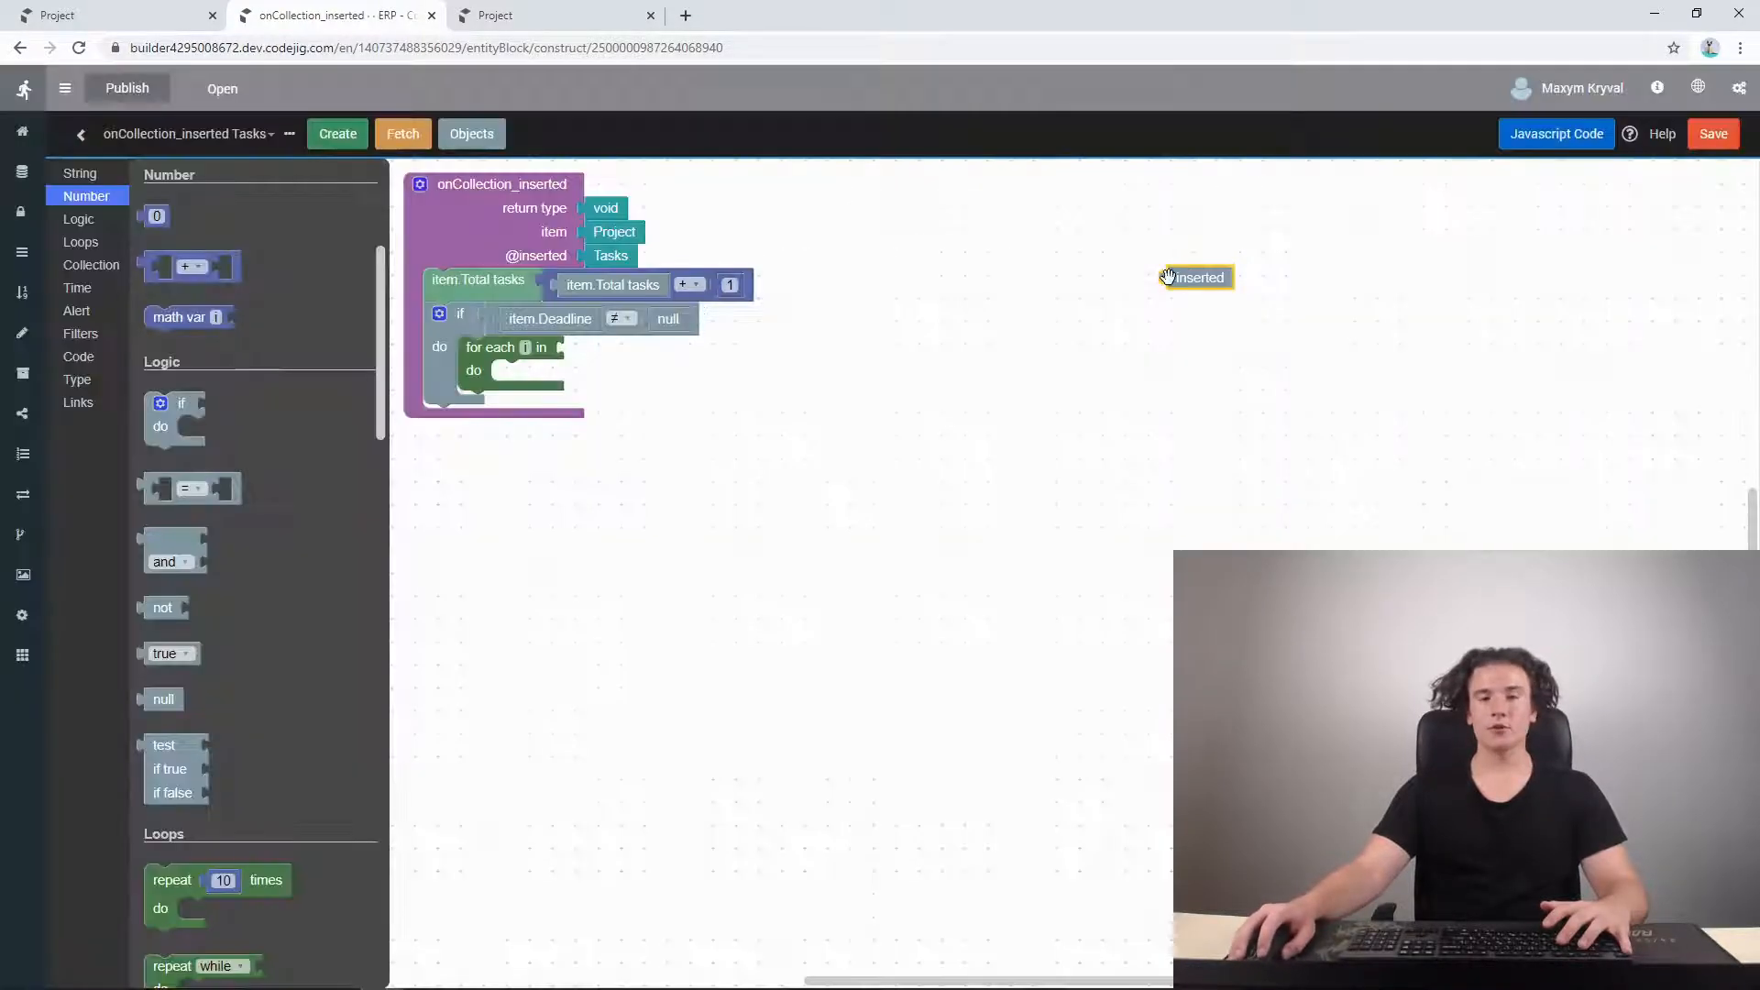
left_click_drag(1001, 342, 543, 354)
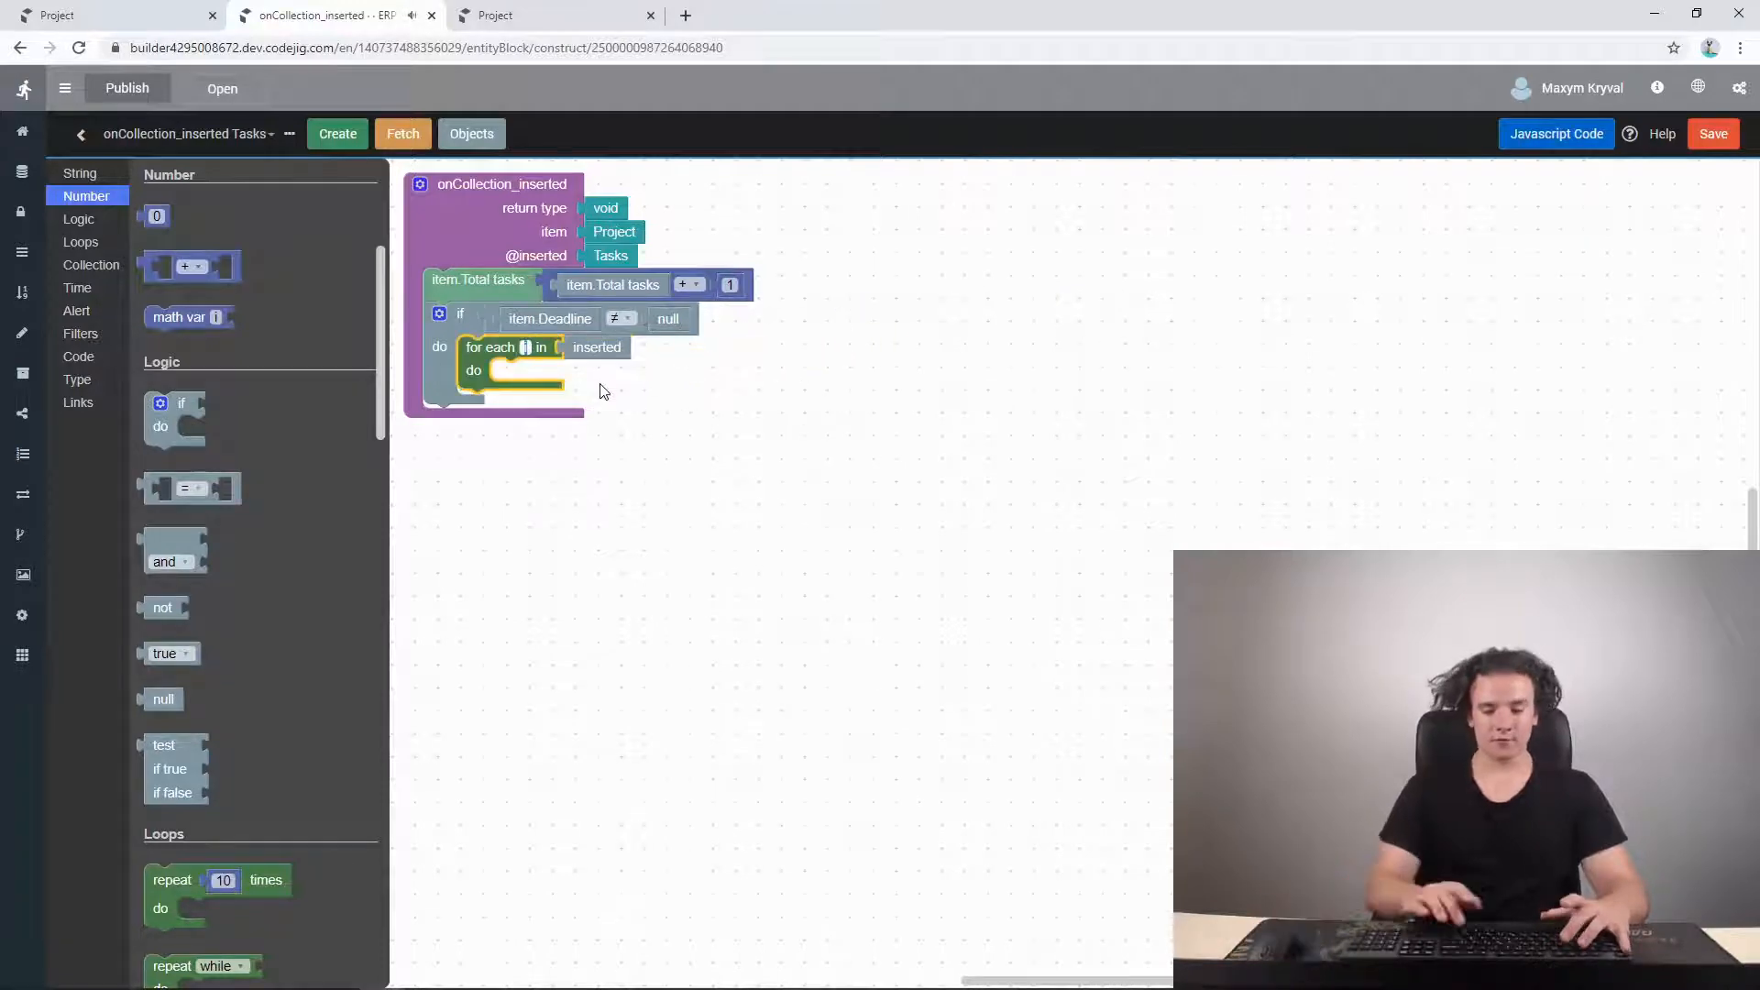
type("task")
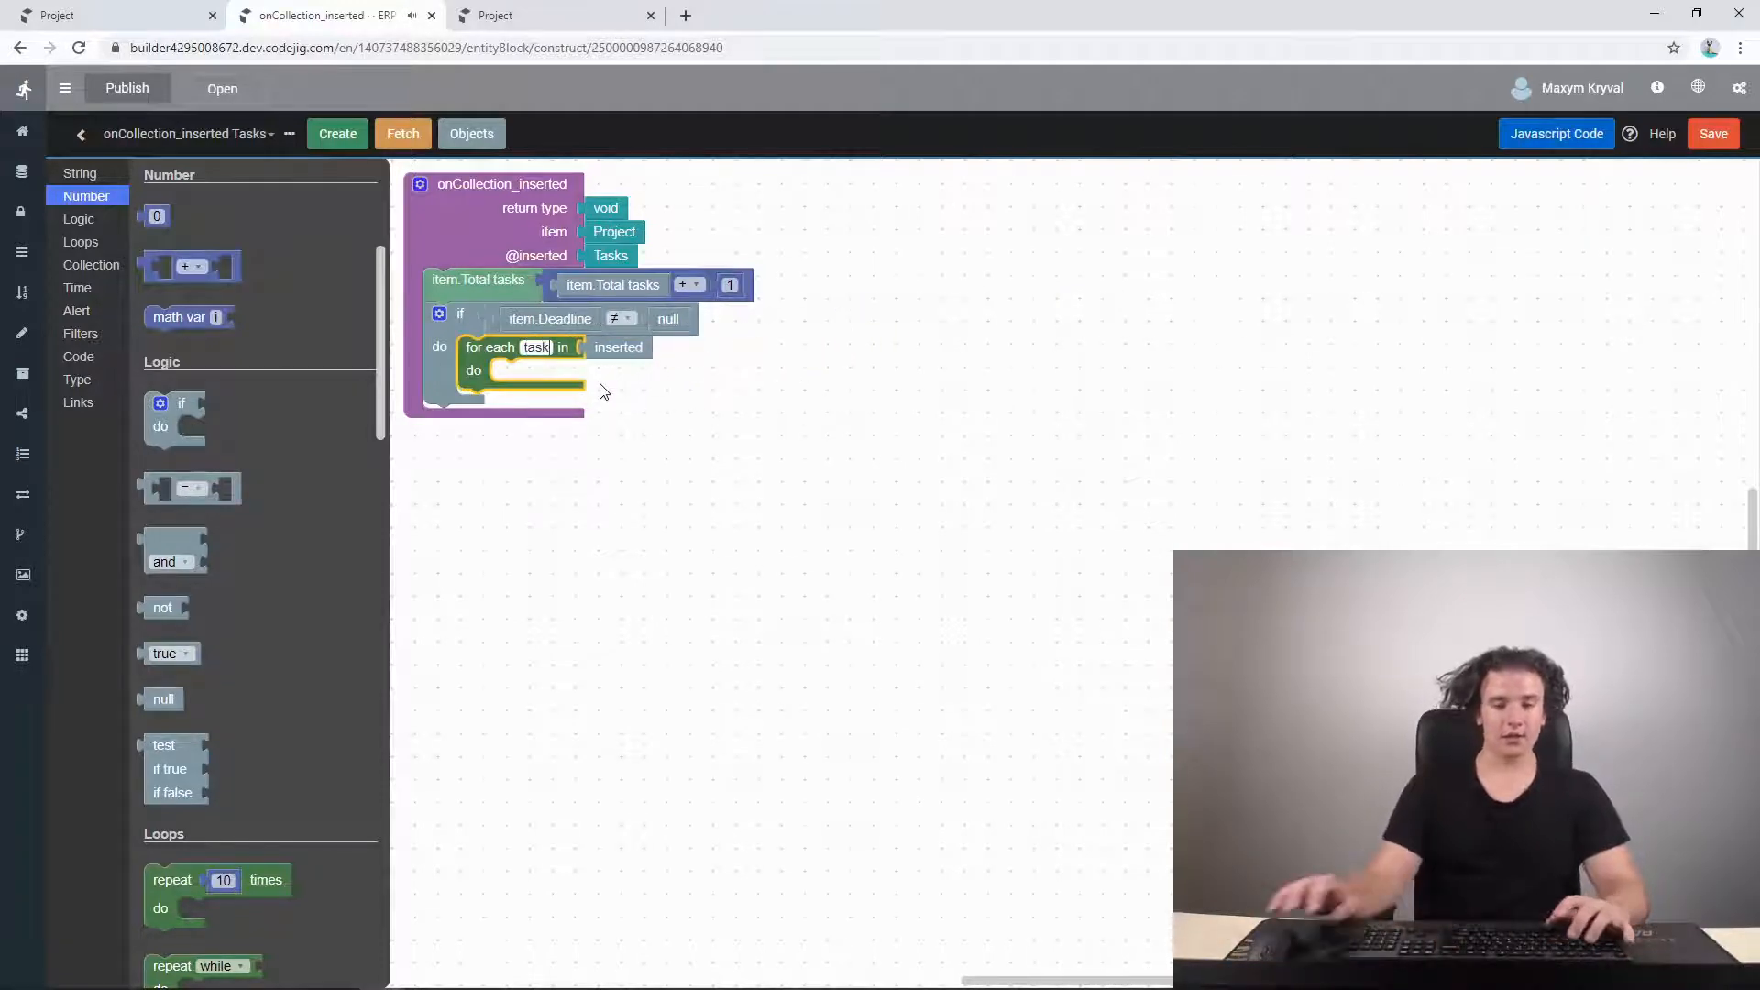
left_click(779, 409)
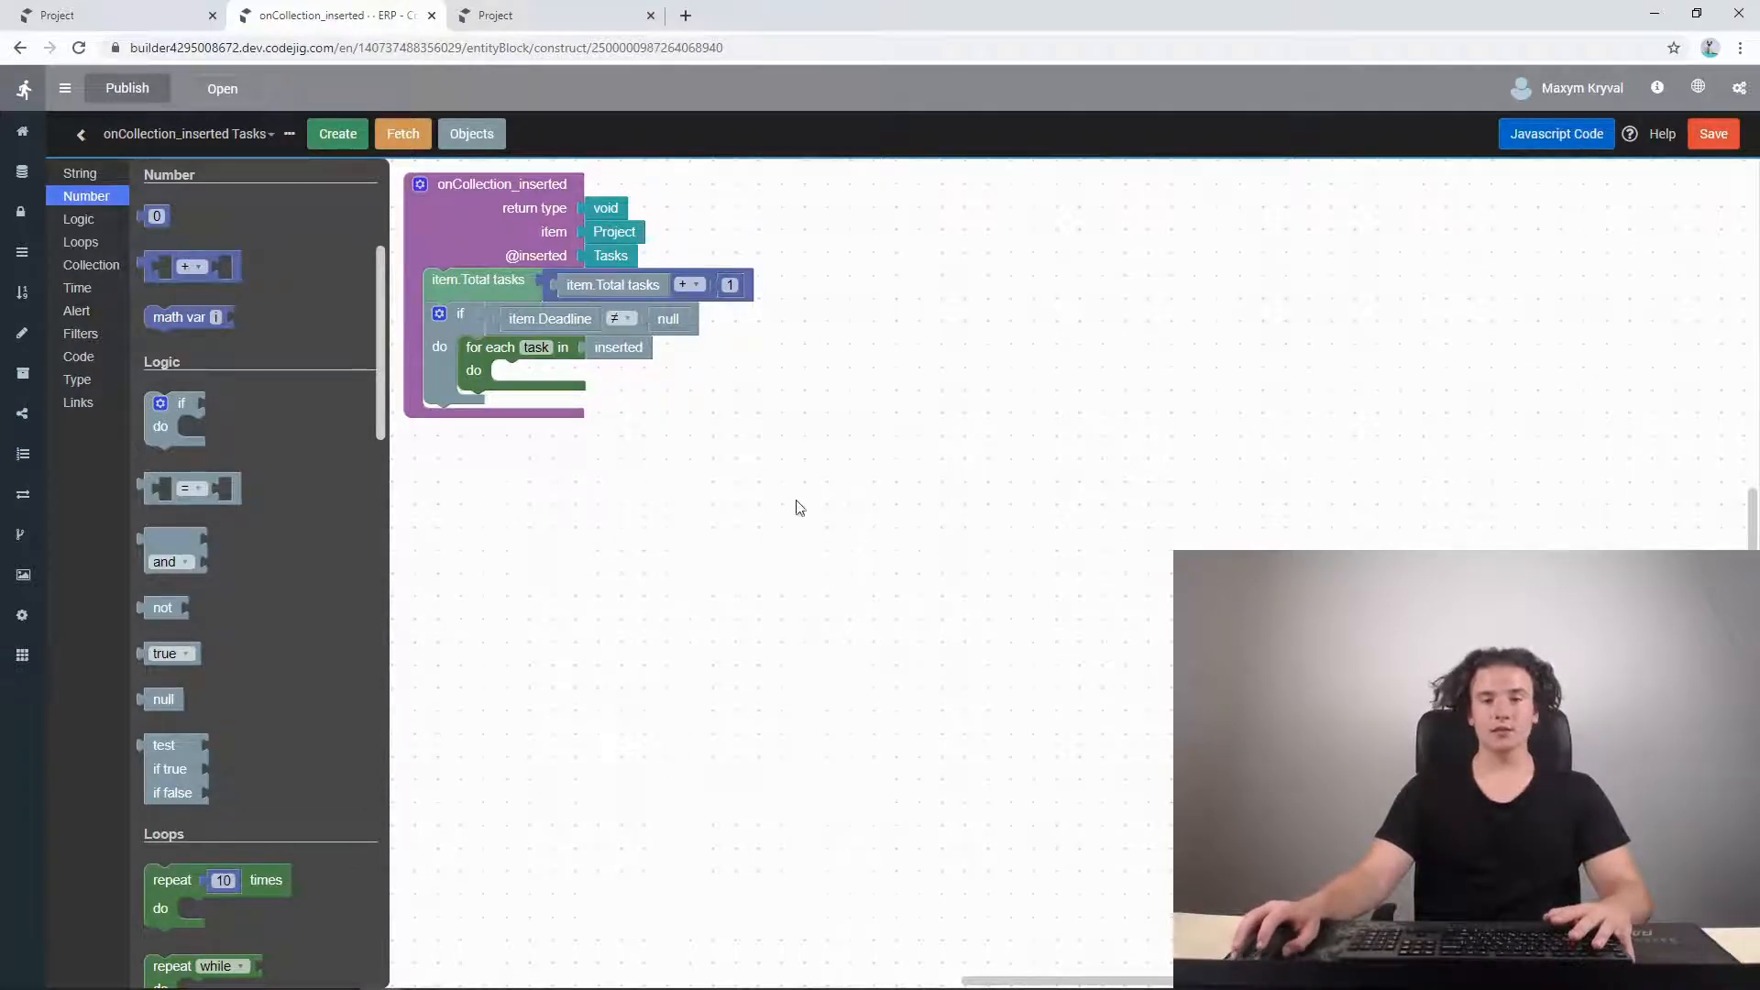
- Add an assignment block for the task variable's Deadline in the do branch of the for each loop
right_click(537, 349)
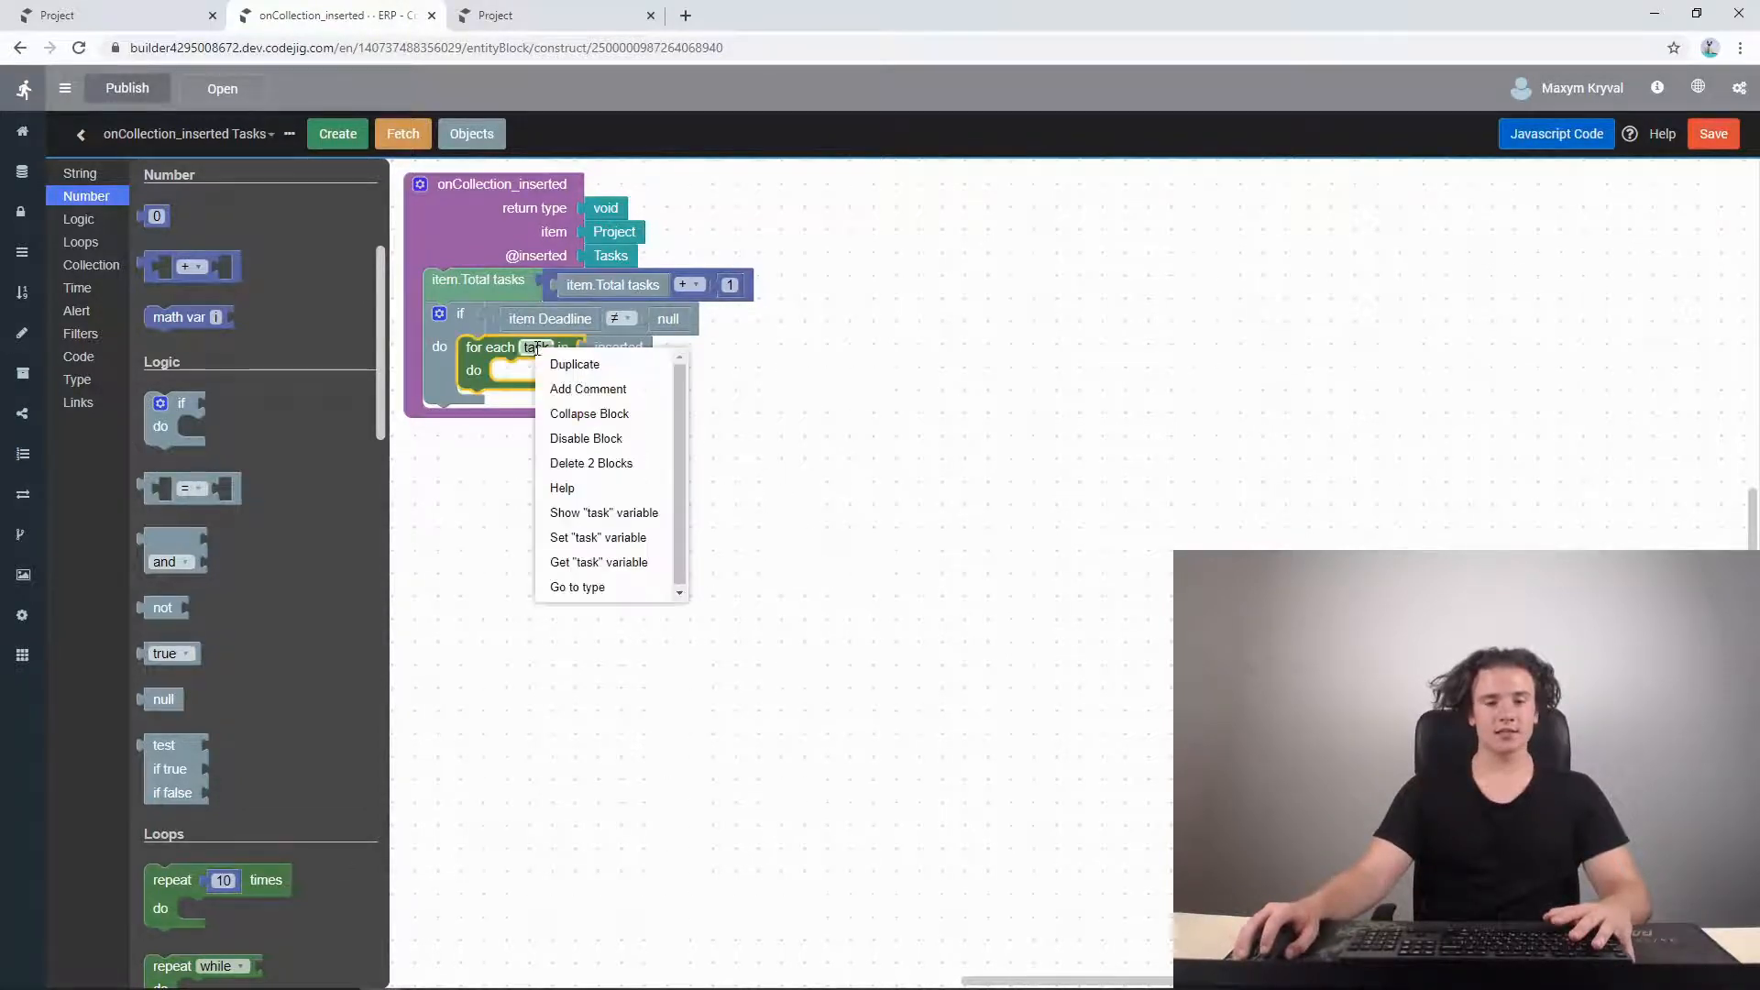
left_click(604, 513)
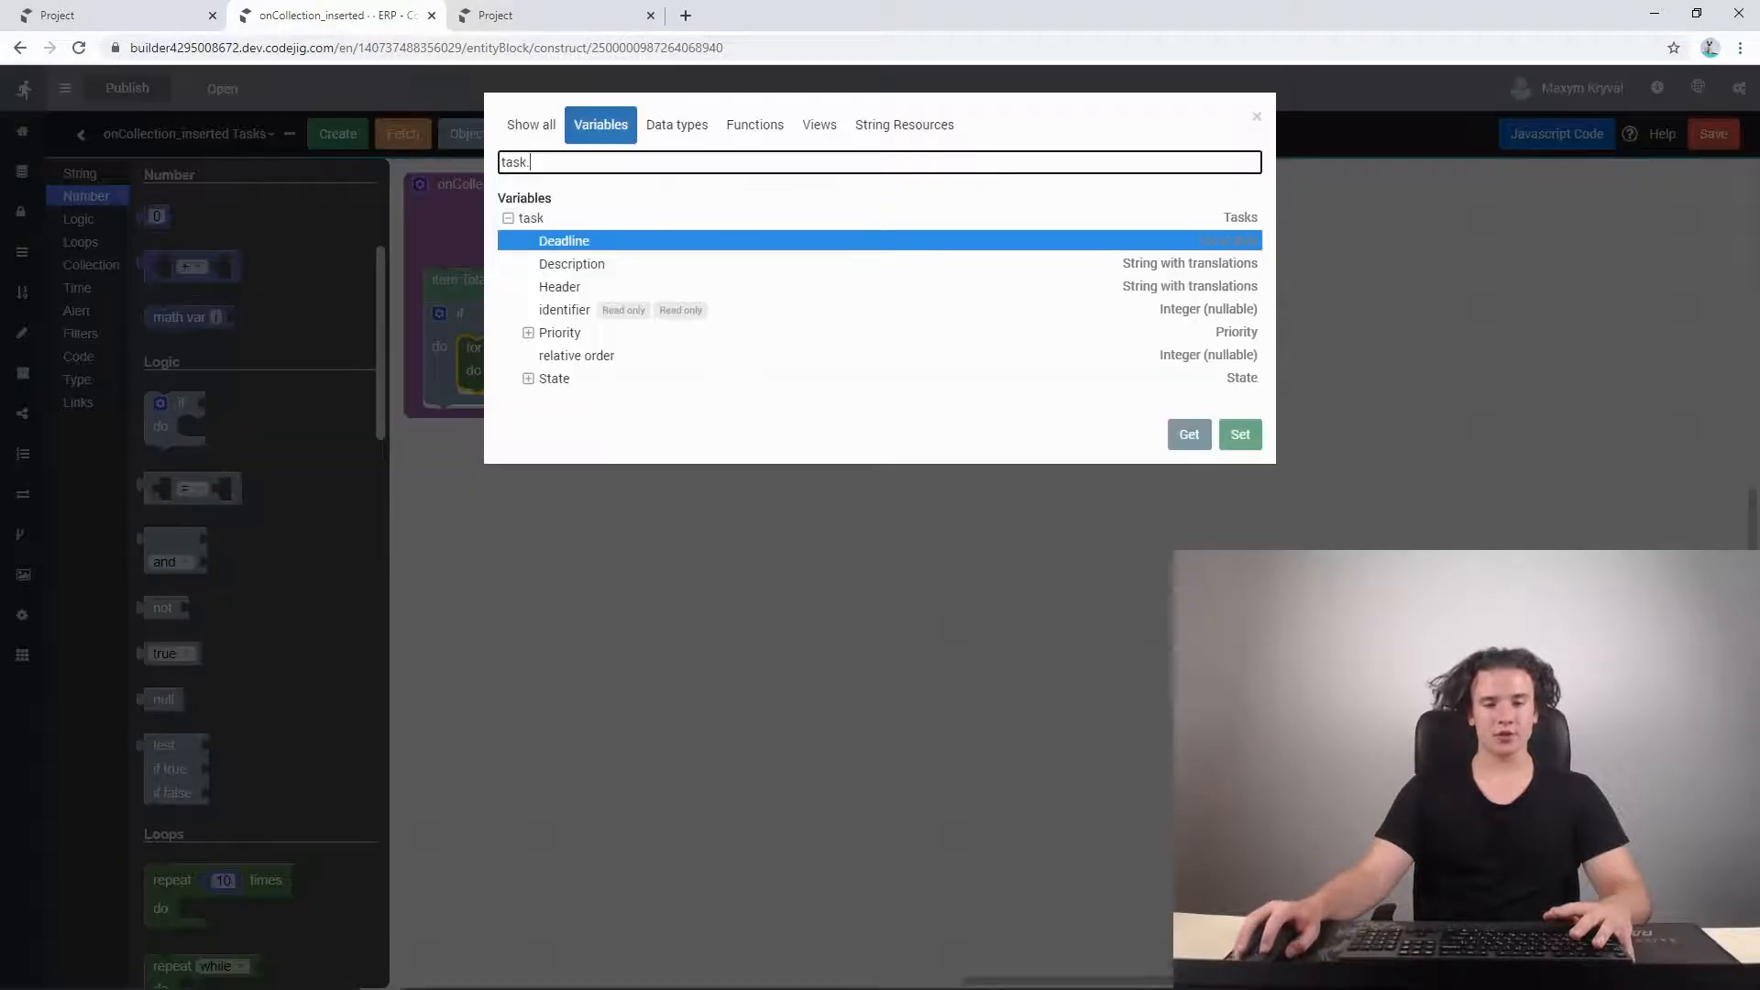
left_click(1200, 436)
left_click_drag(1247, 428, 518, 371)
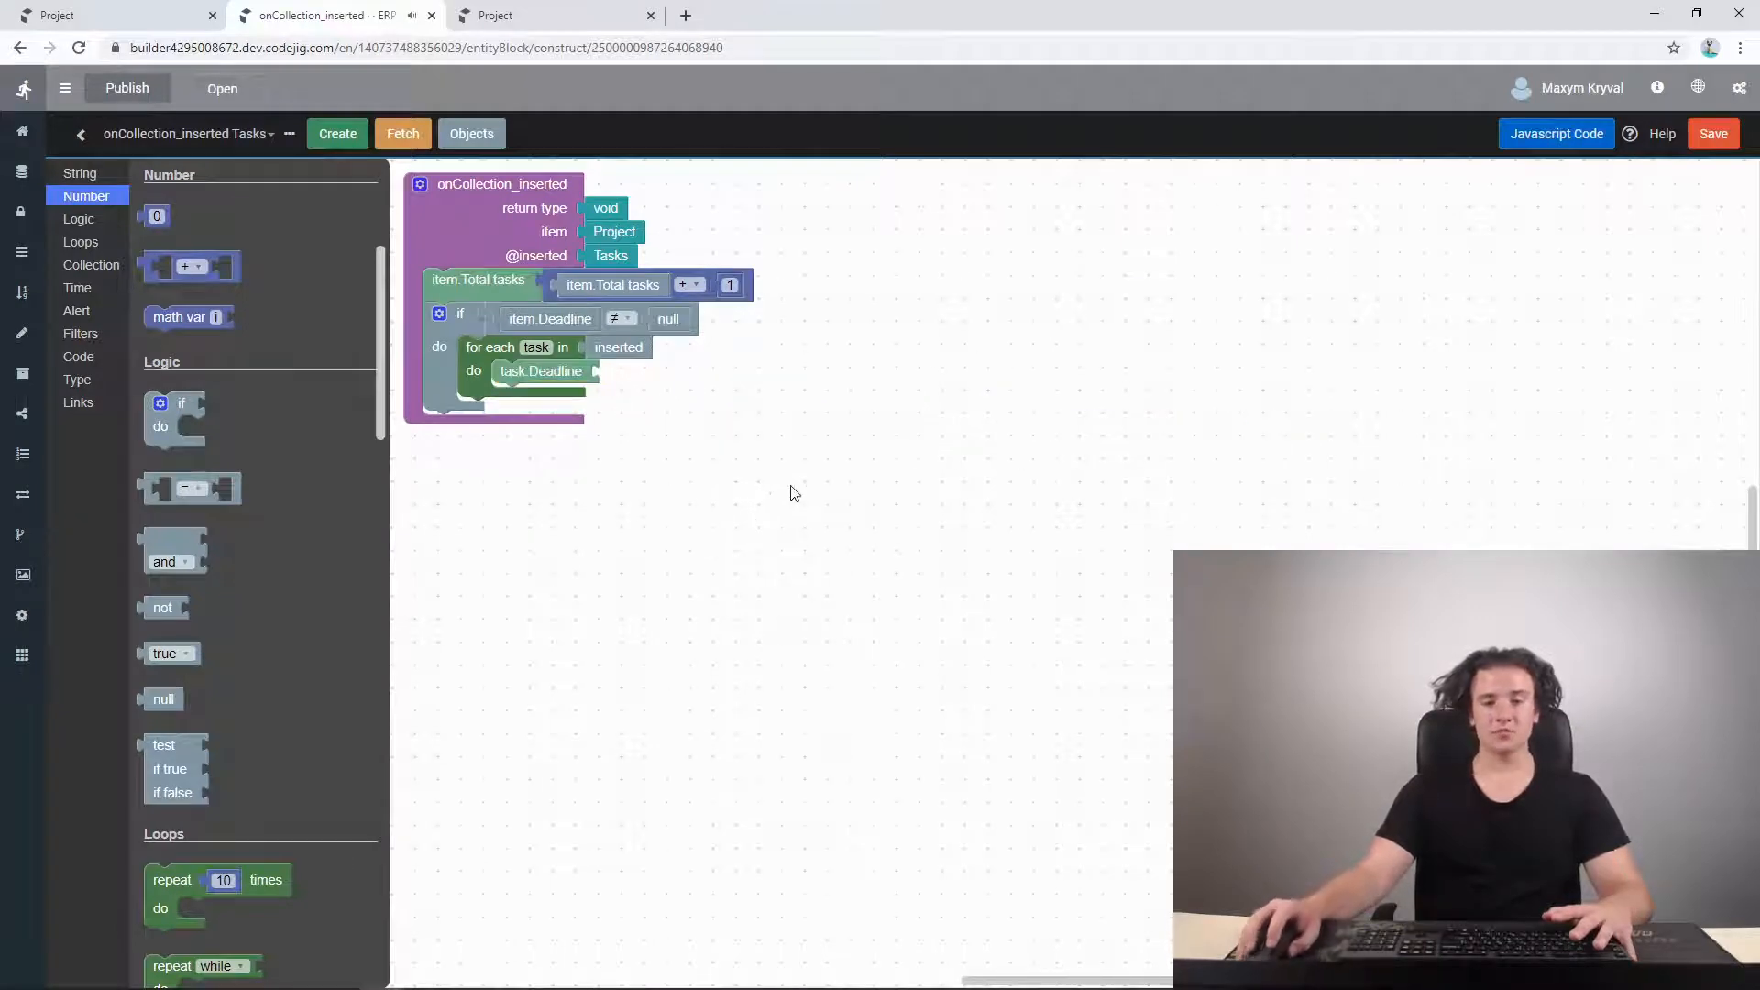
- Assign item.Deadline to task.Deadline inside the loop and save the onCollection_inserted block
right_click(548, 320)
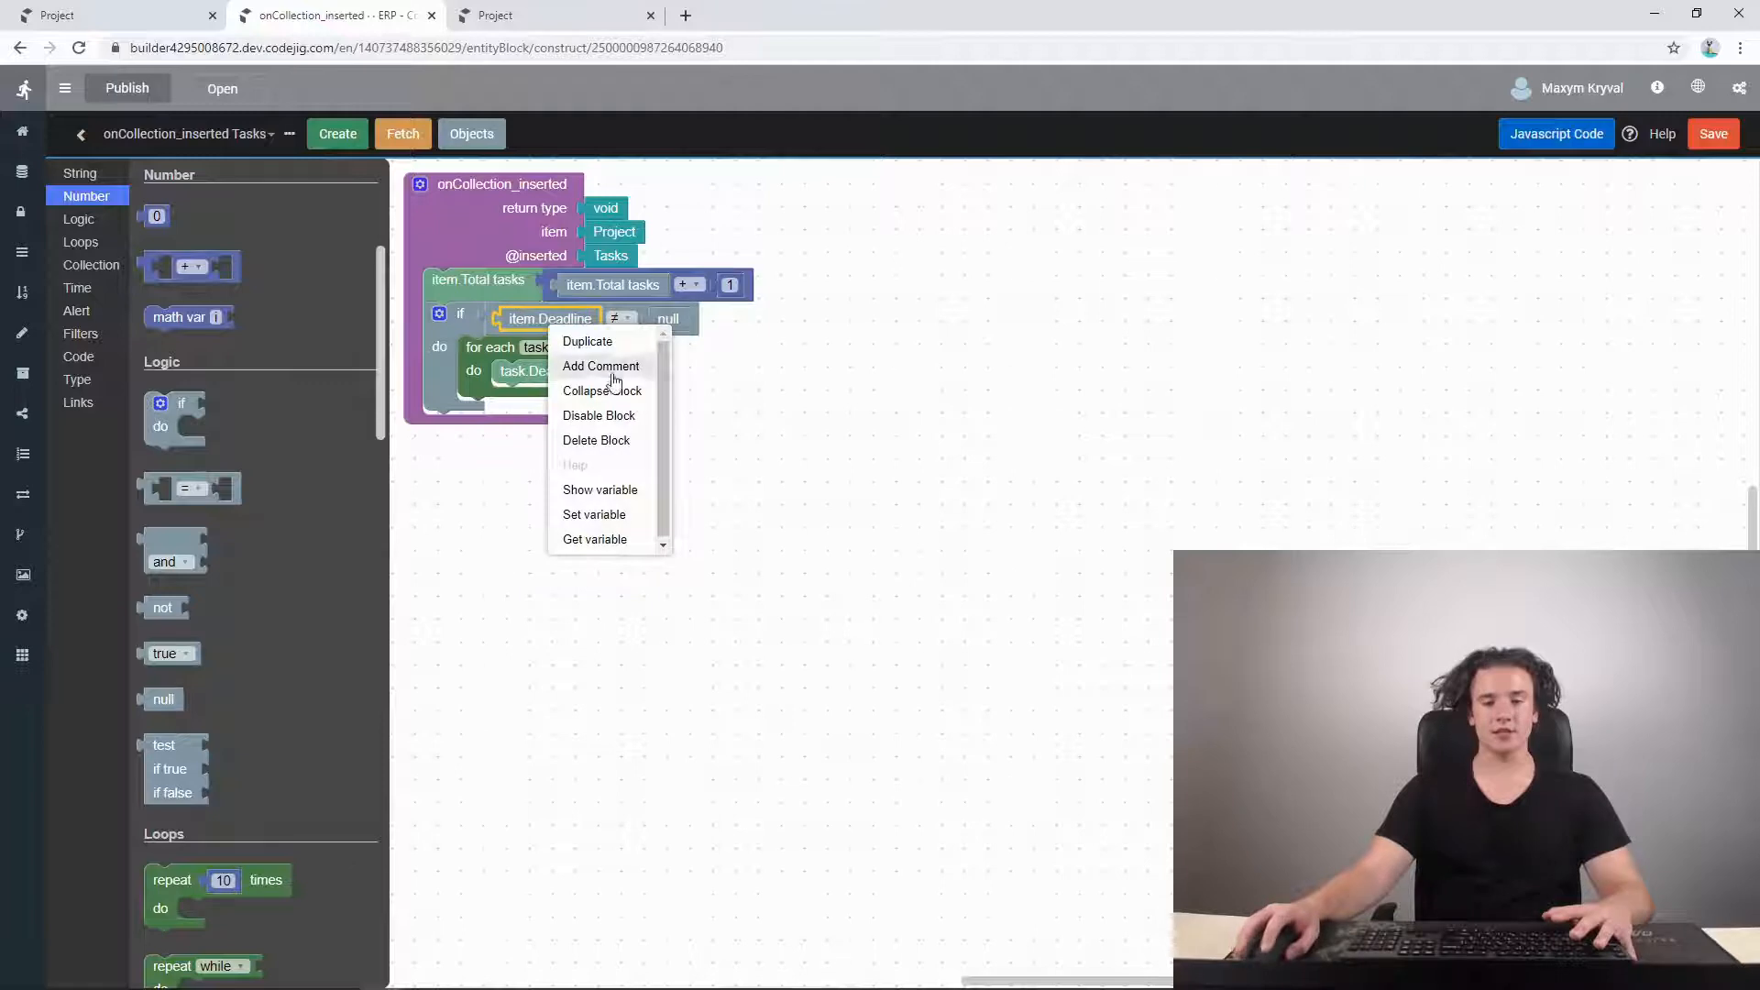
left_click(597, 541)
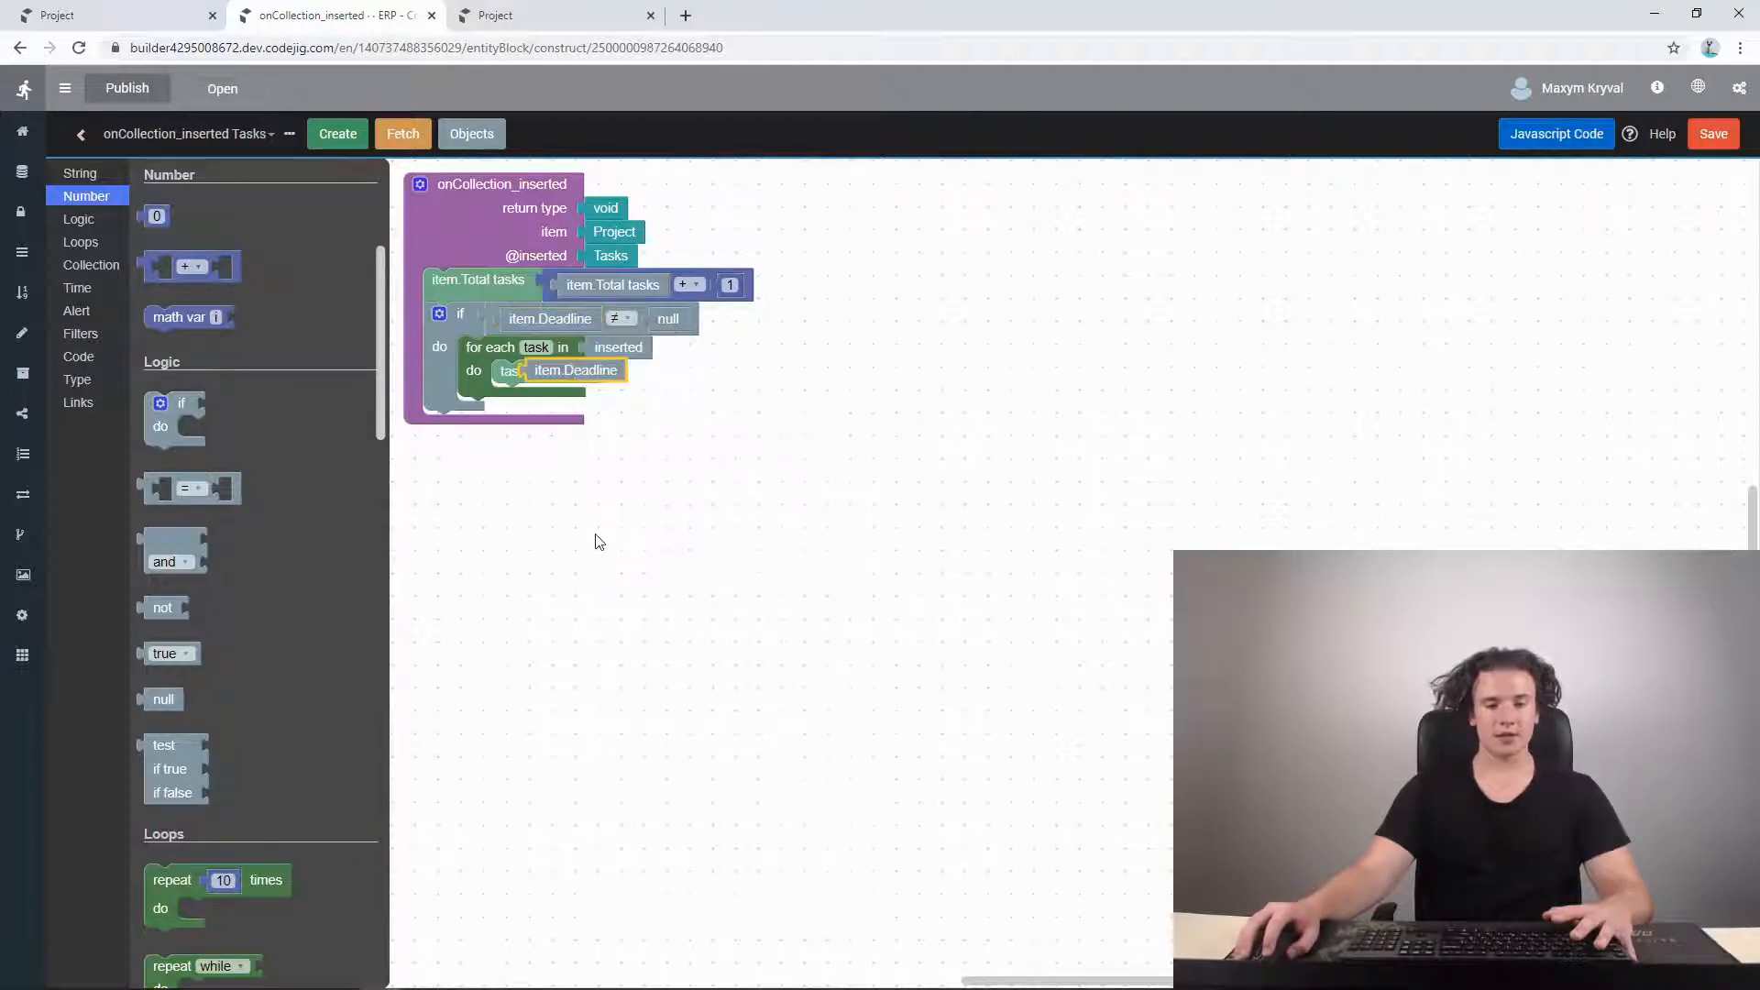
left_click_drag(589, 373, 672, 370)
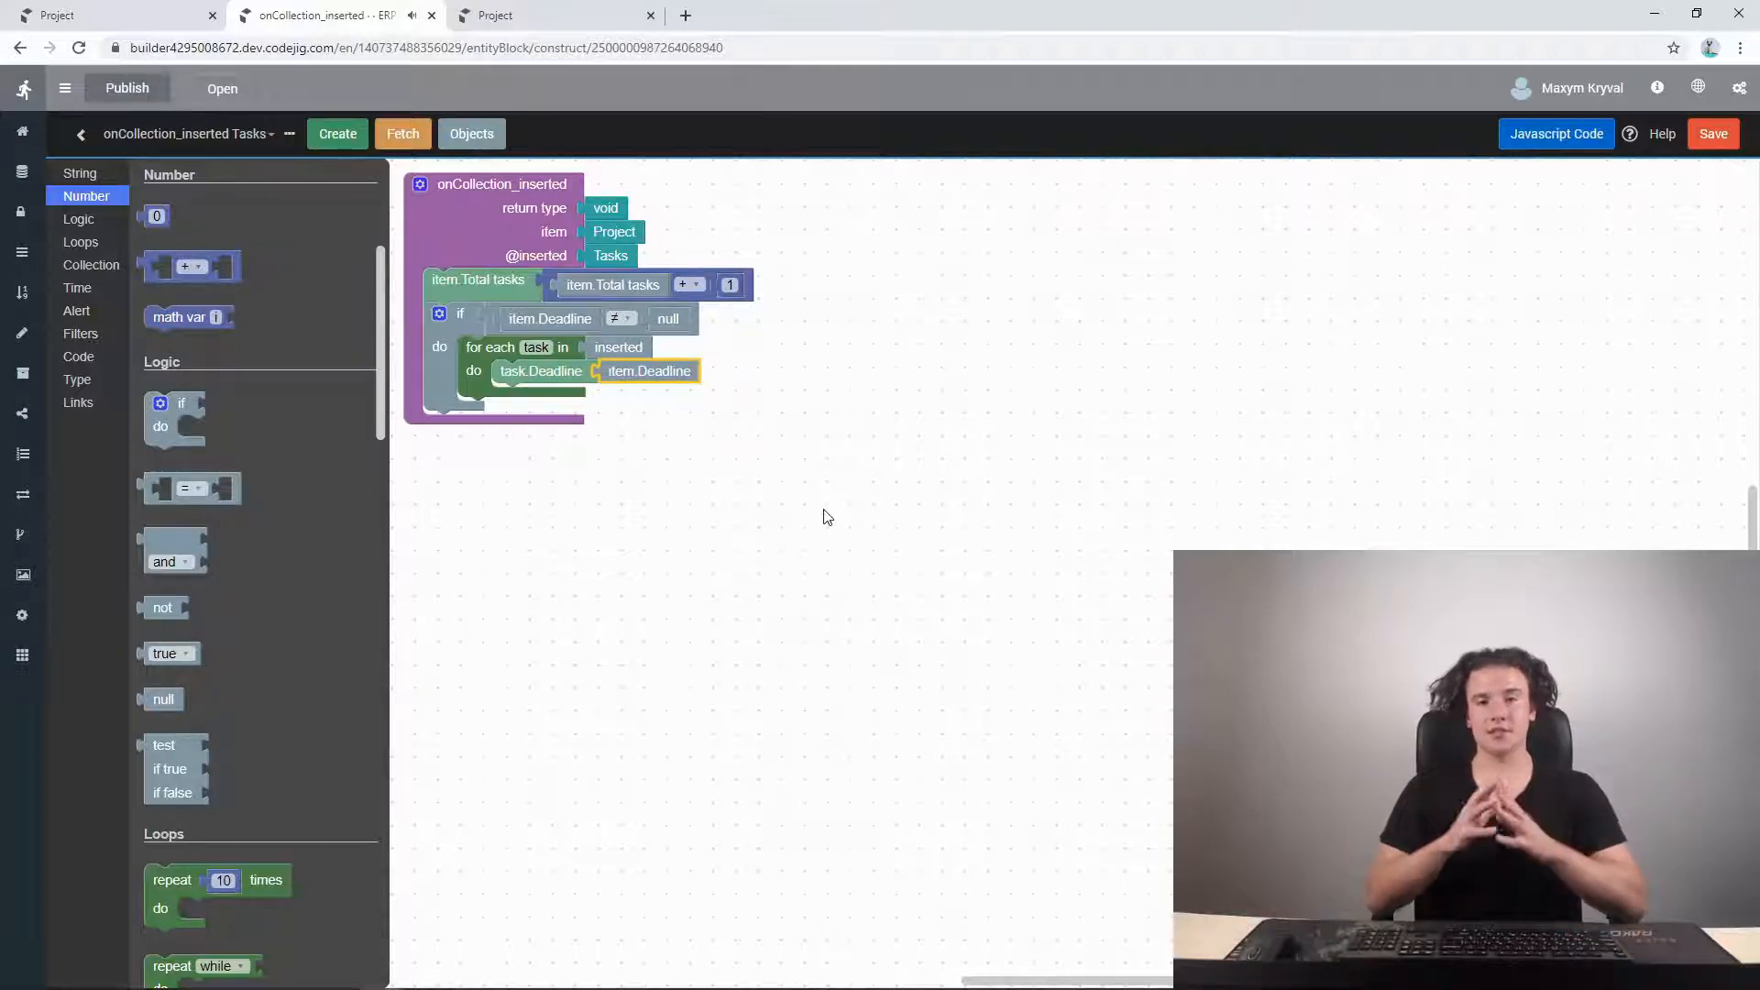
left_click(728, 545)
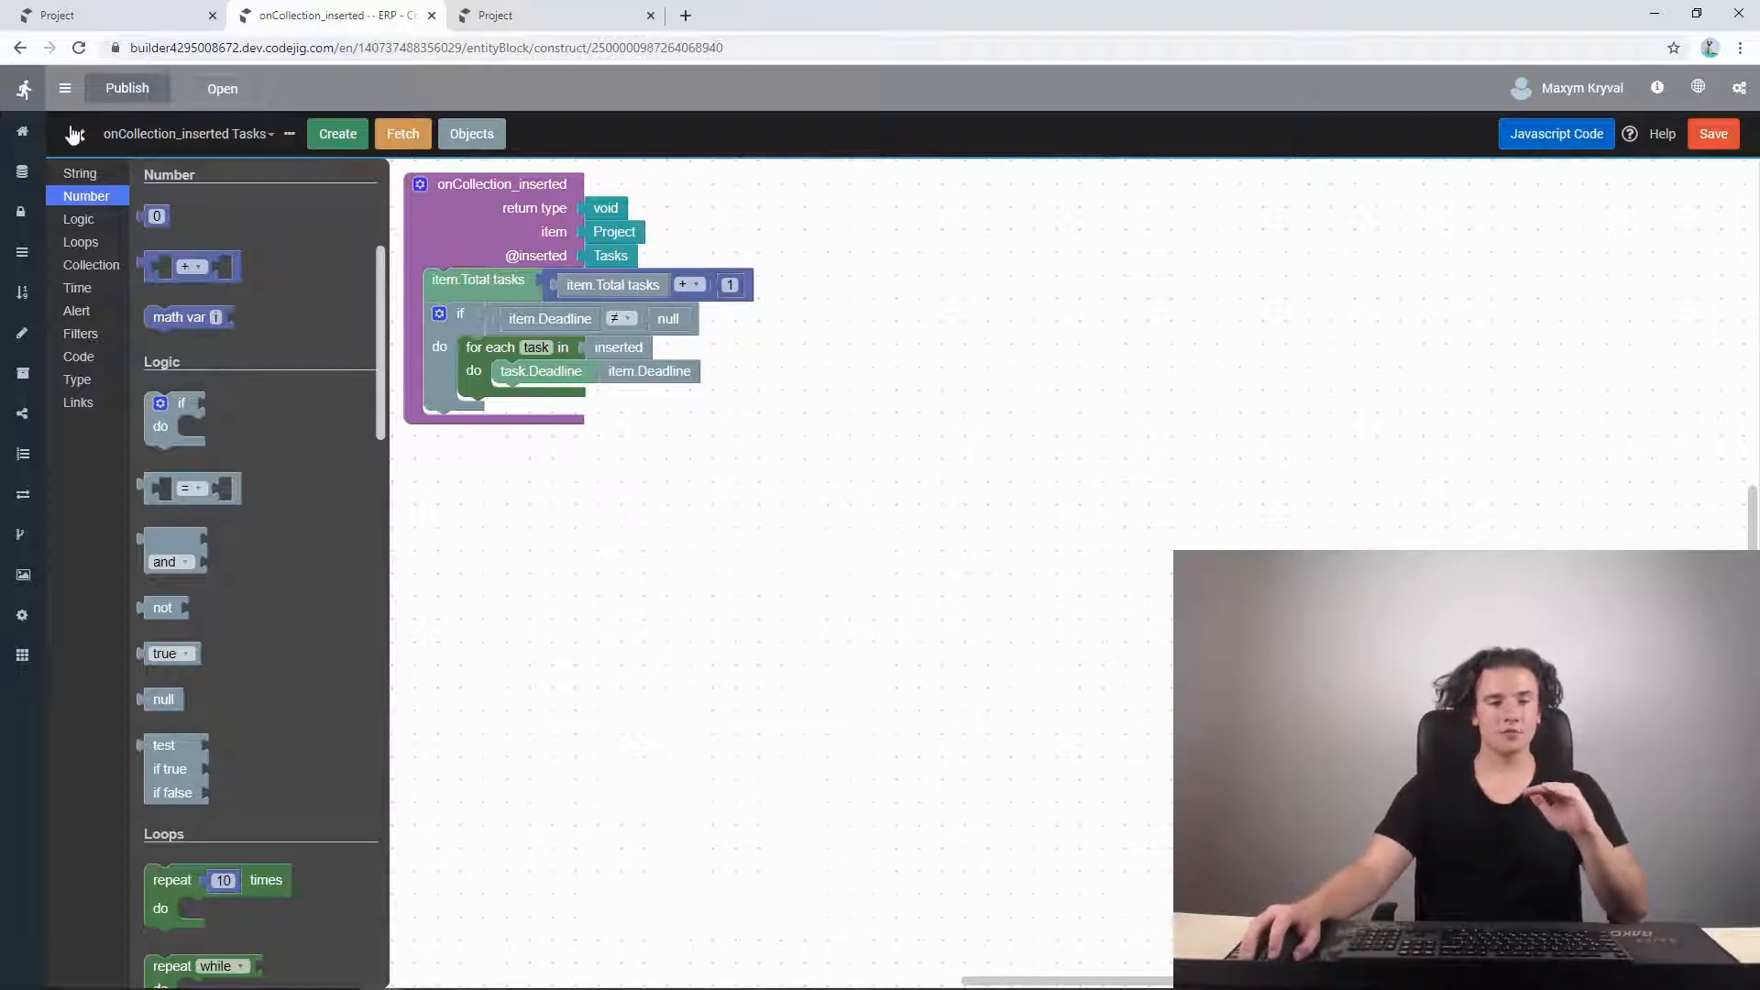
left_click(1714, 133)
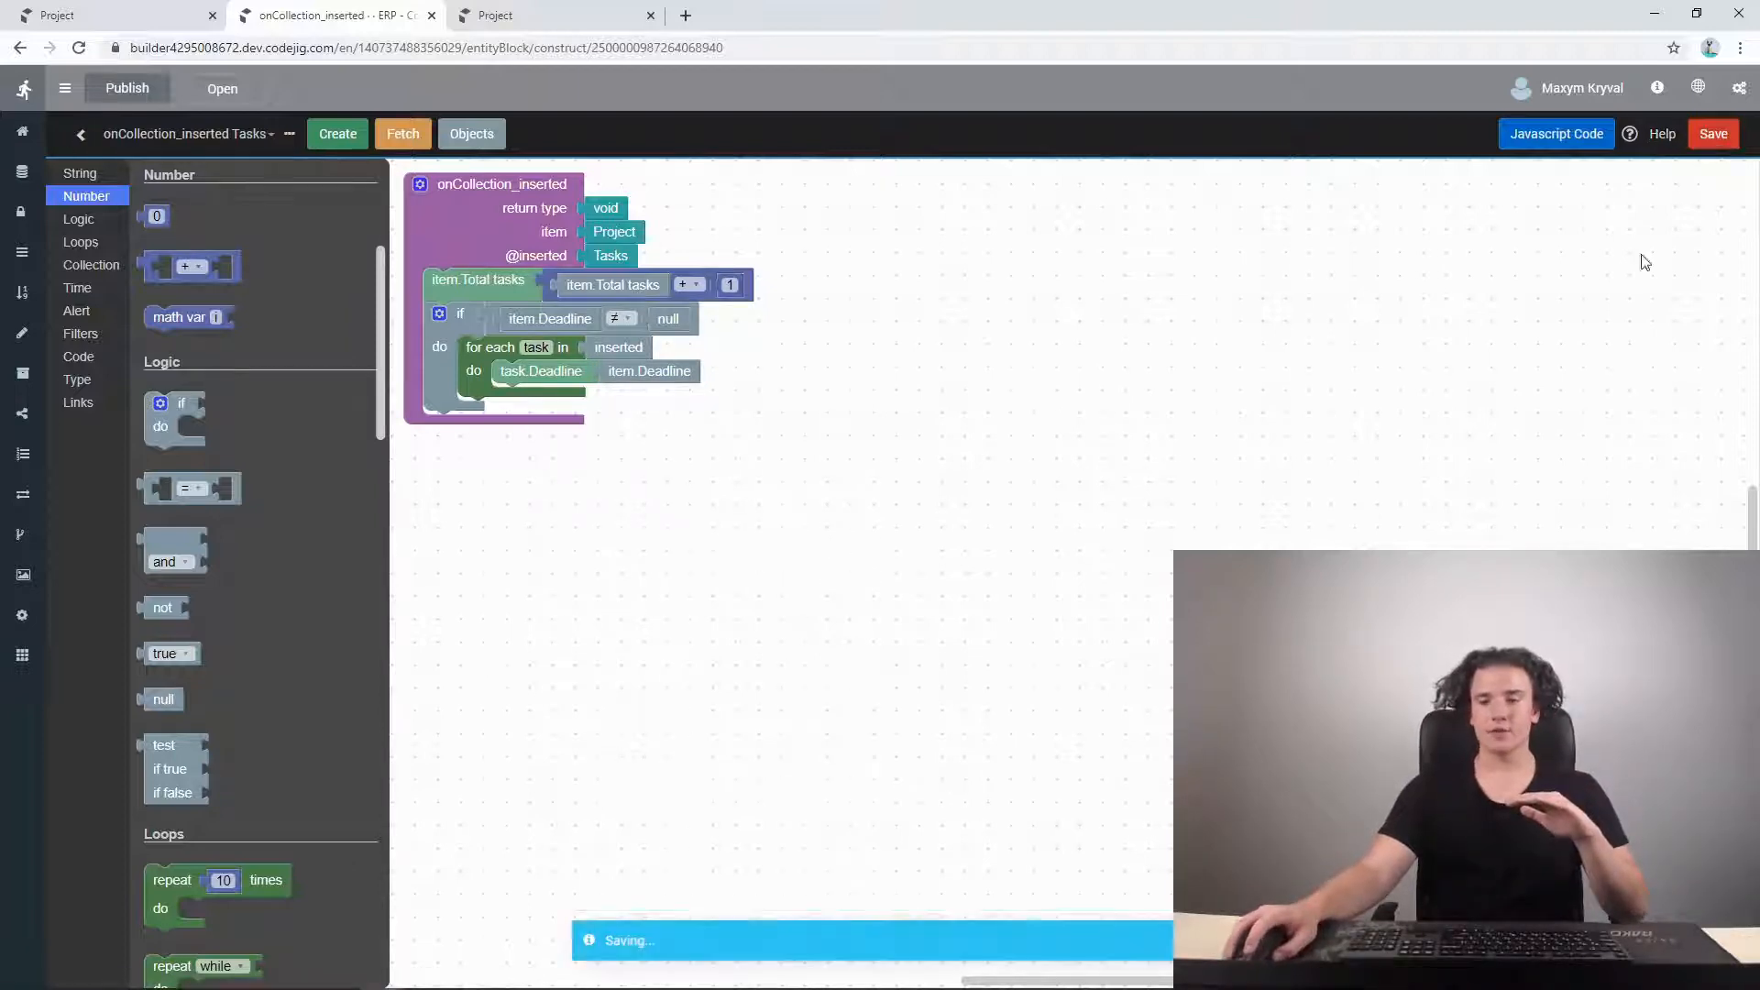
- Return to the Project web page, create a Row deleted action for the Tasks table, and save the page to open its code block
left_click(64, 88)
left_click(22, 137)
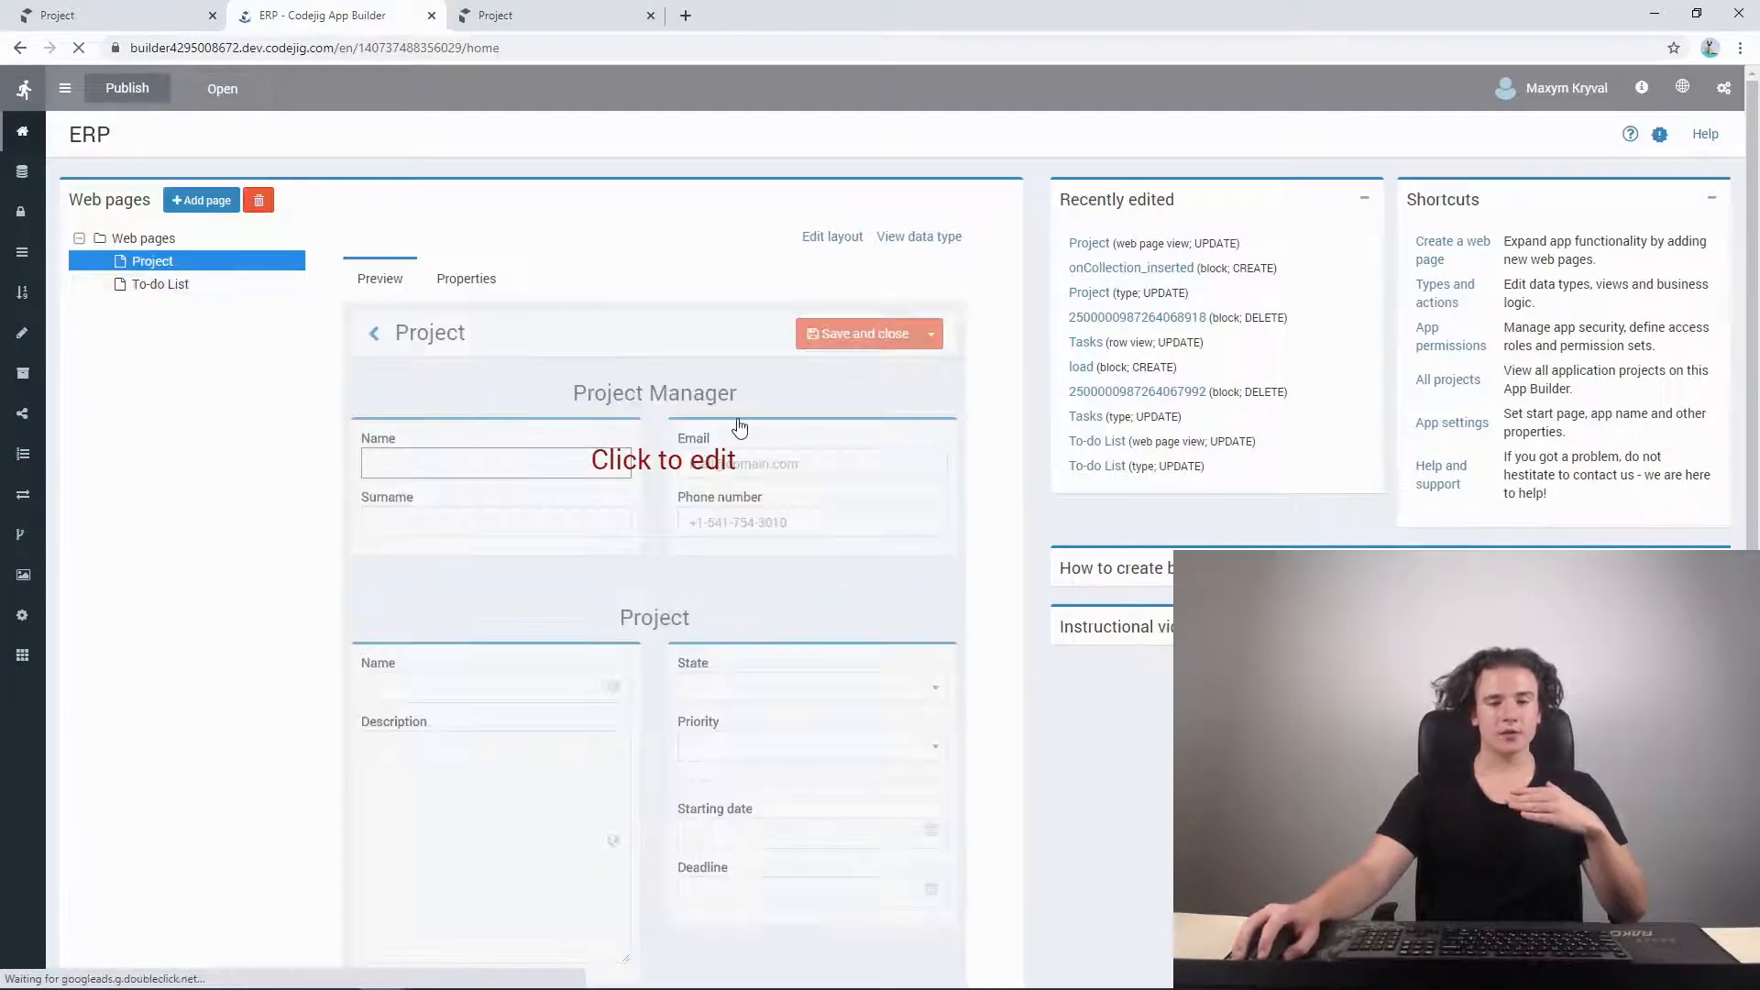
left_click(724, 426)
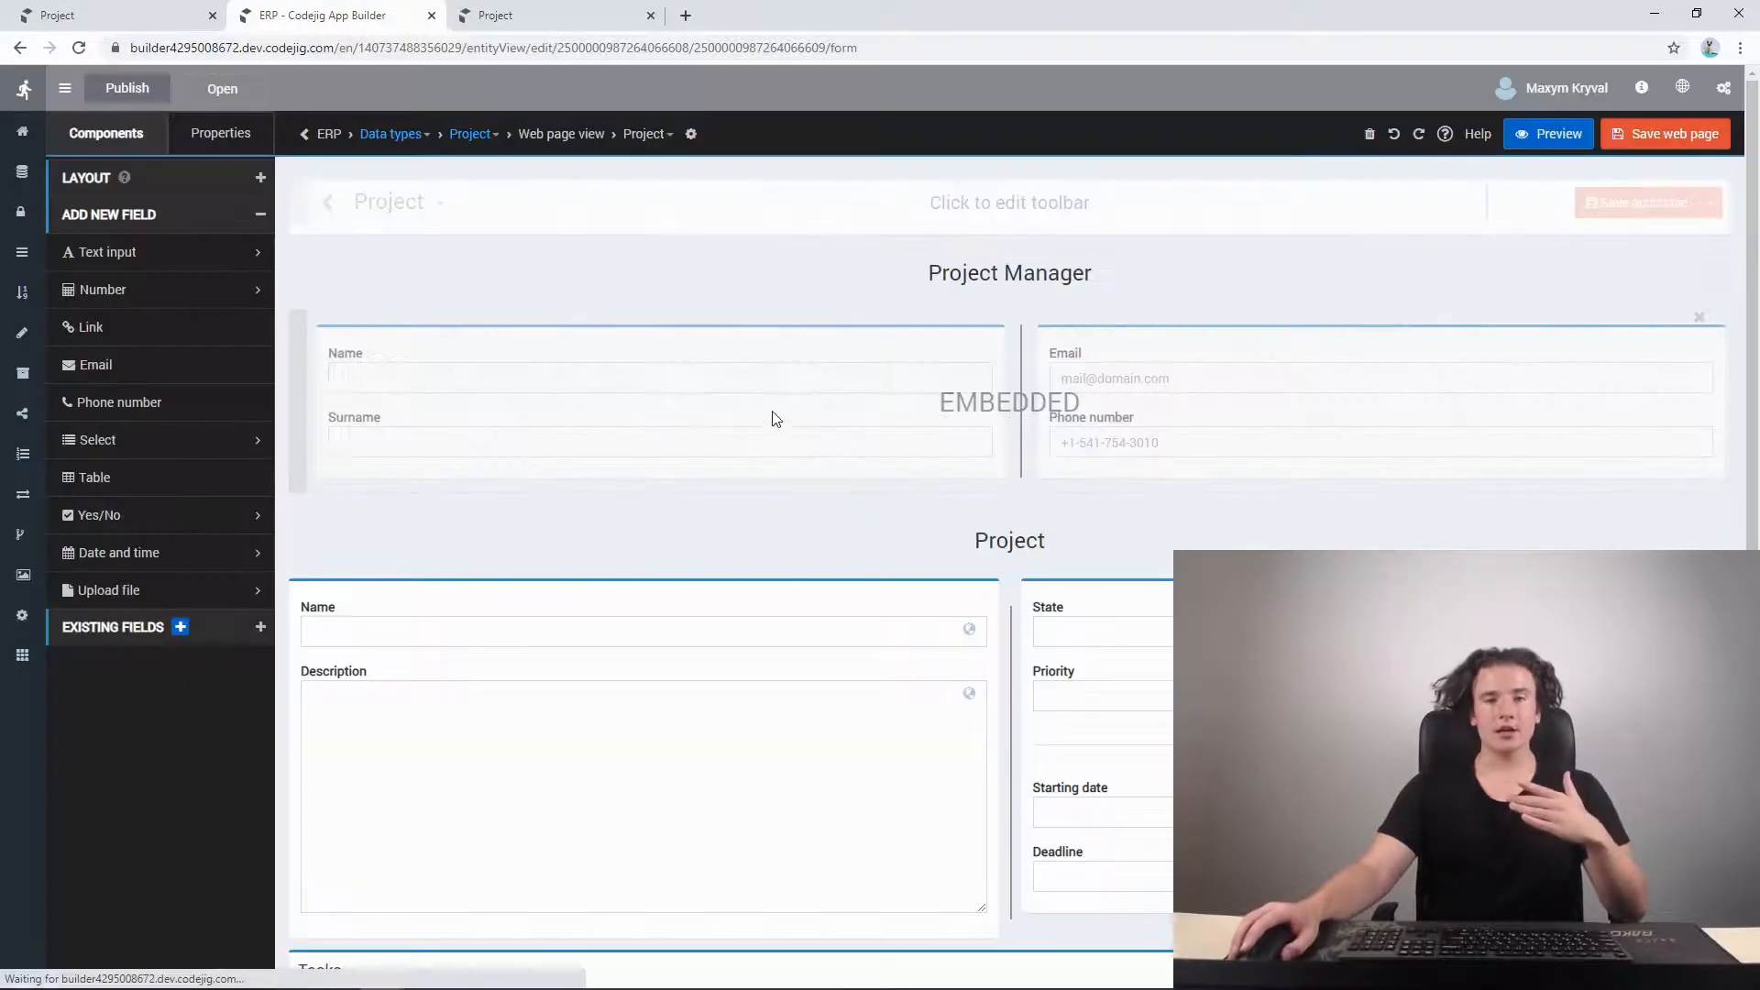
scroll(931, 660, "down", 4)
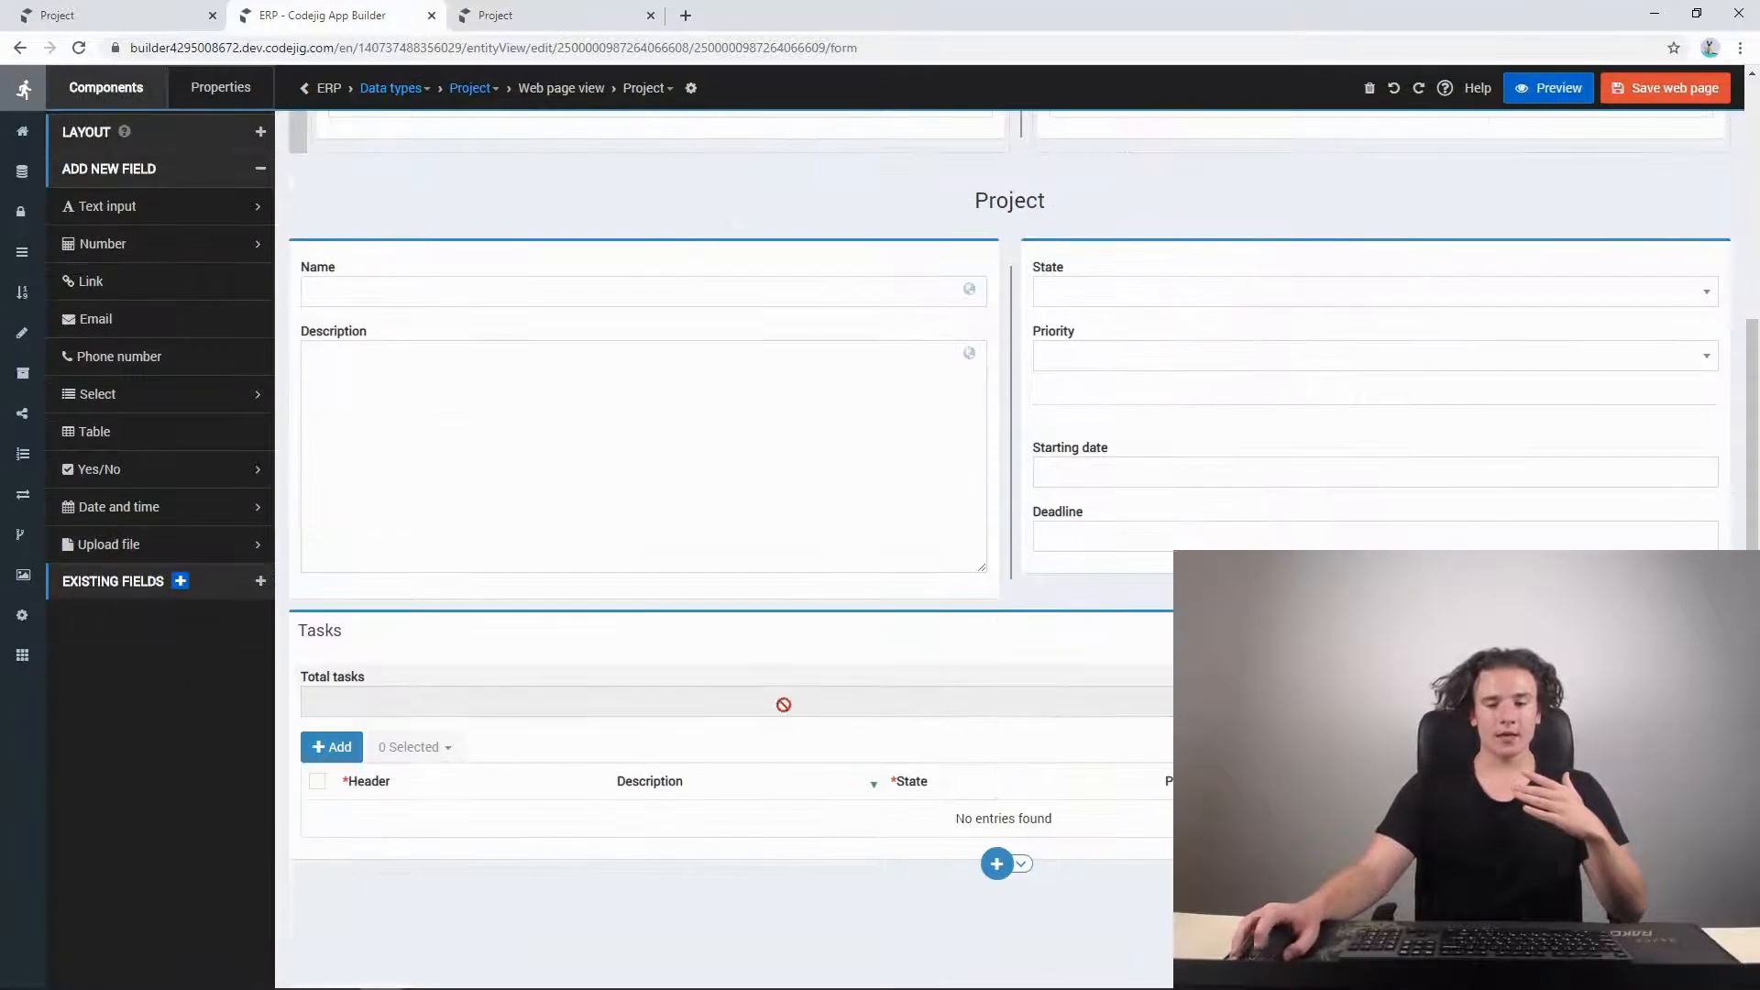
left_click(652, 779)
left_click(98, 641)
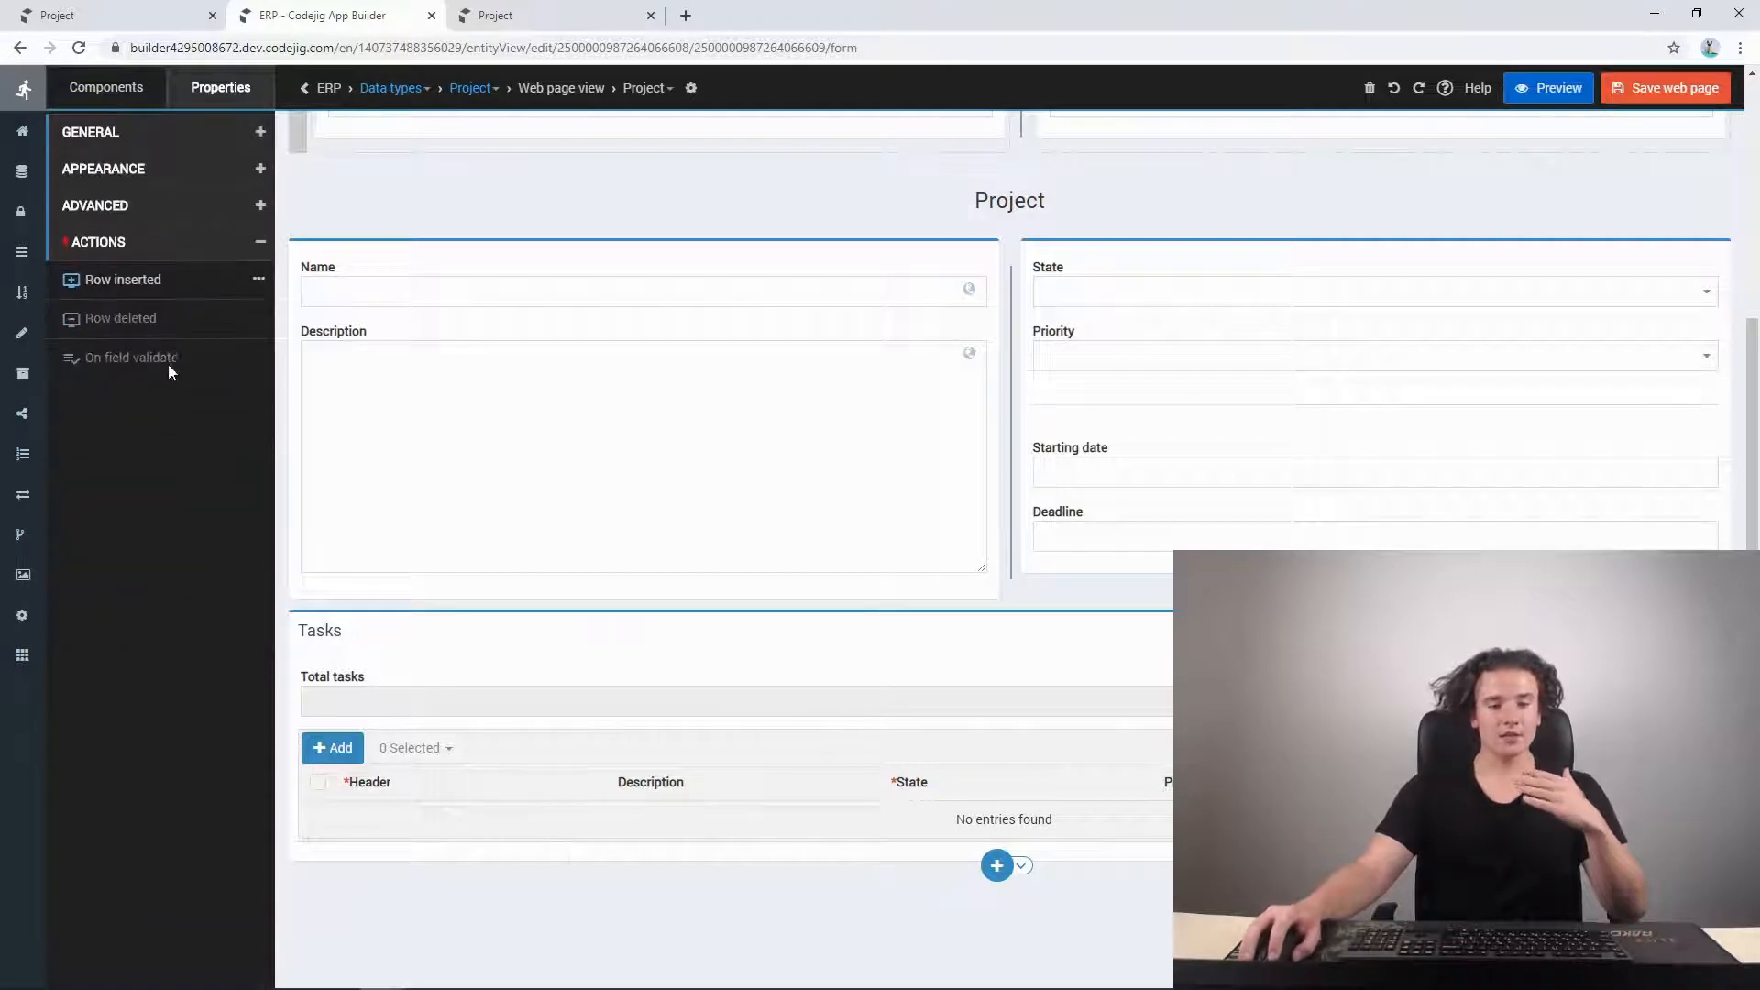
left_click(138, 321)
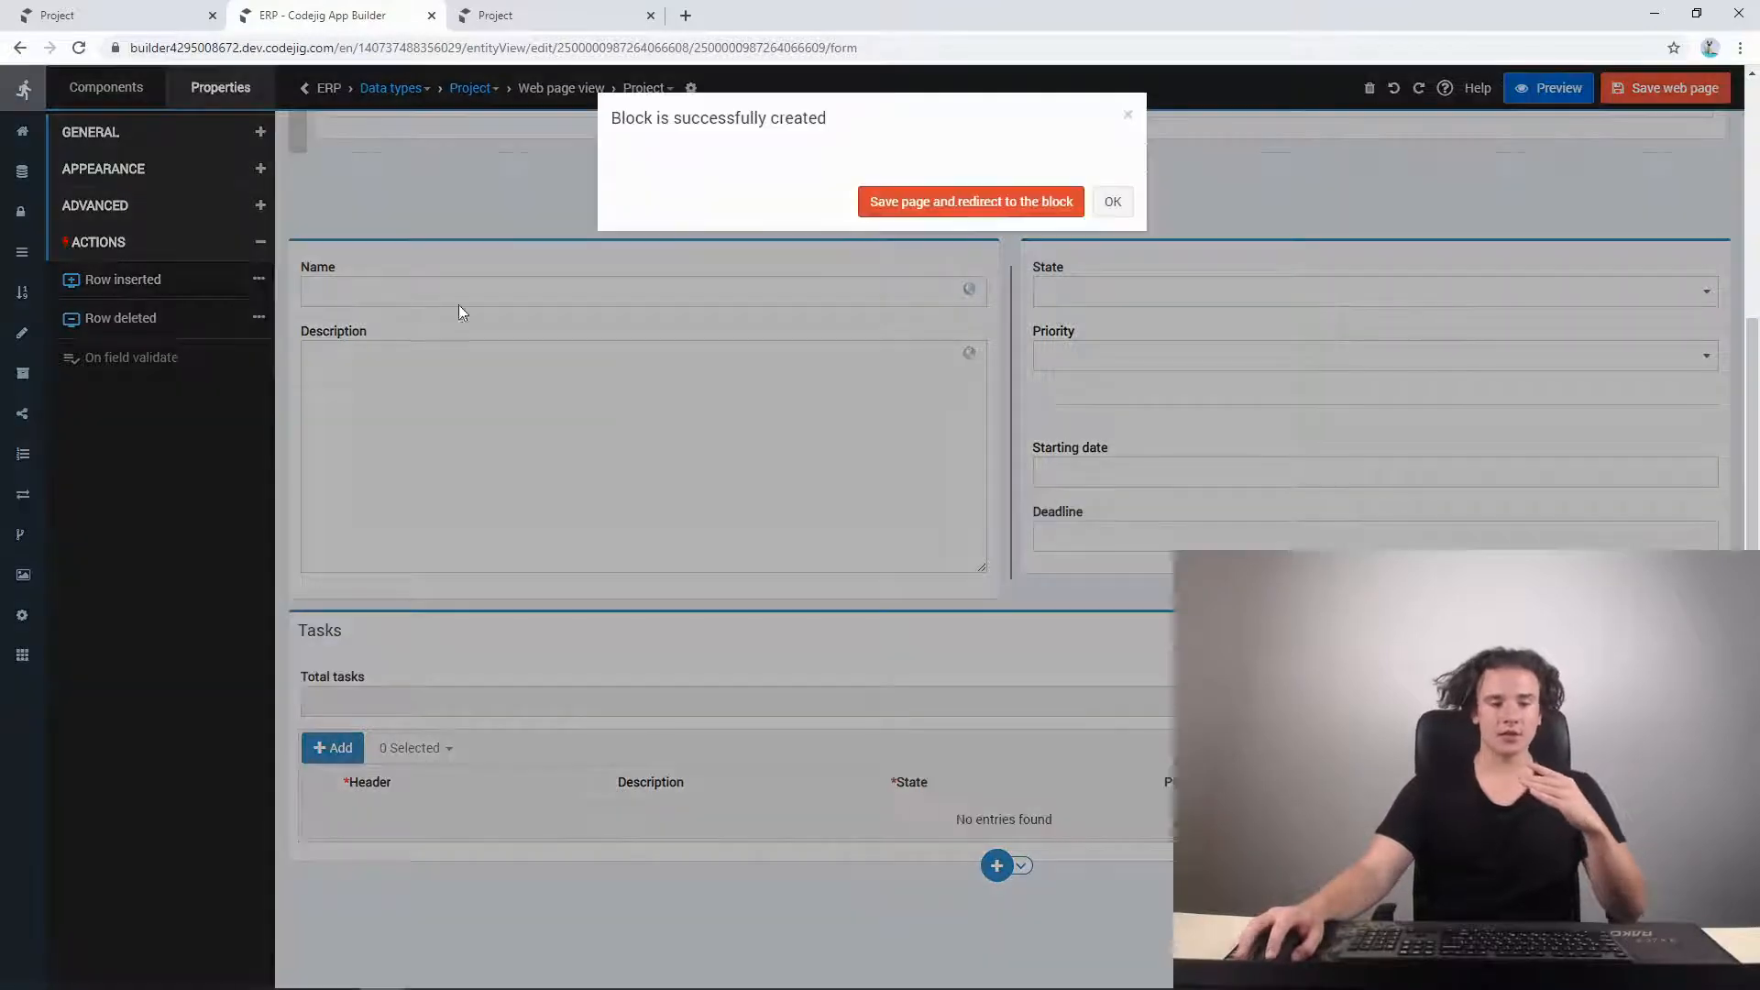
left_click(956, 206)
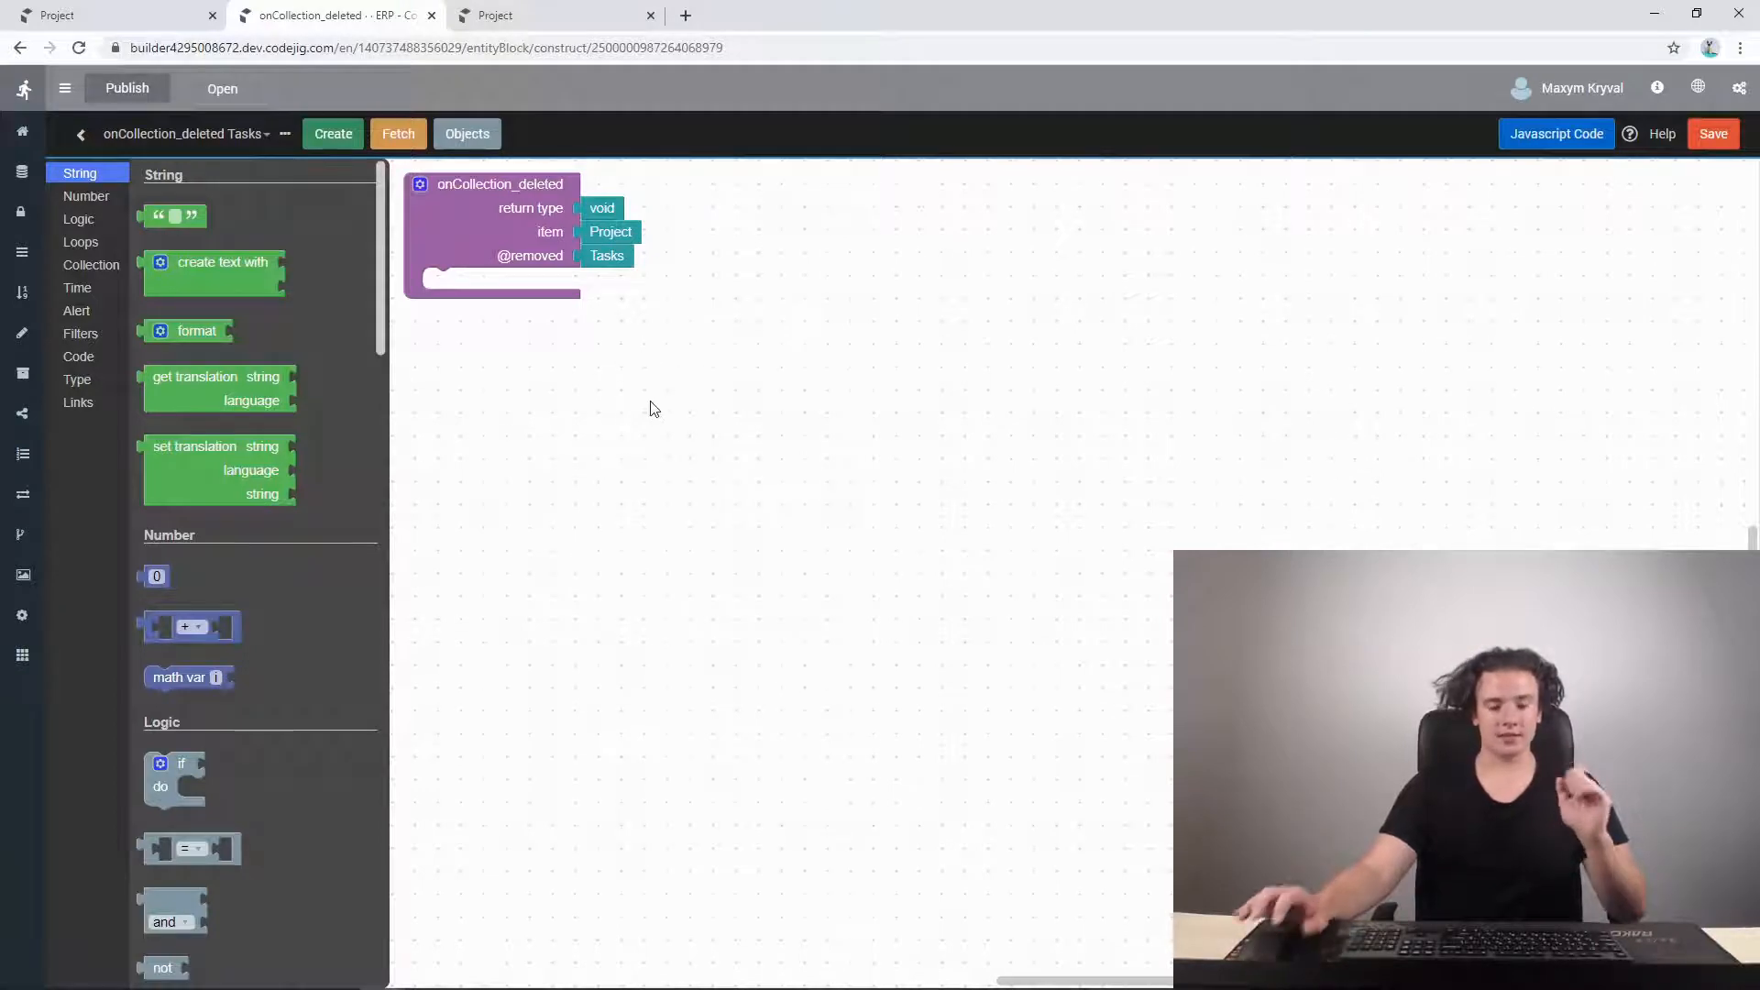
- Place an assignment block for item.Total tasks in the body of onCollection_deleted
type("item")
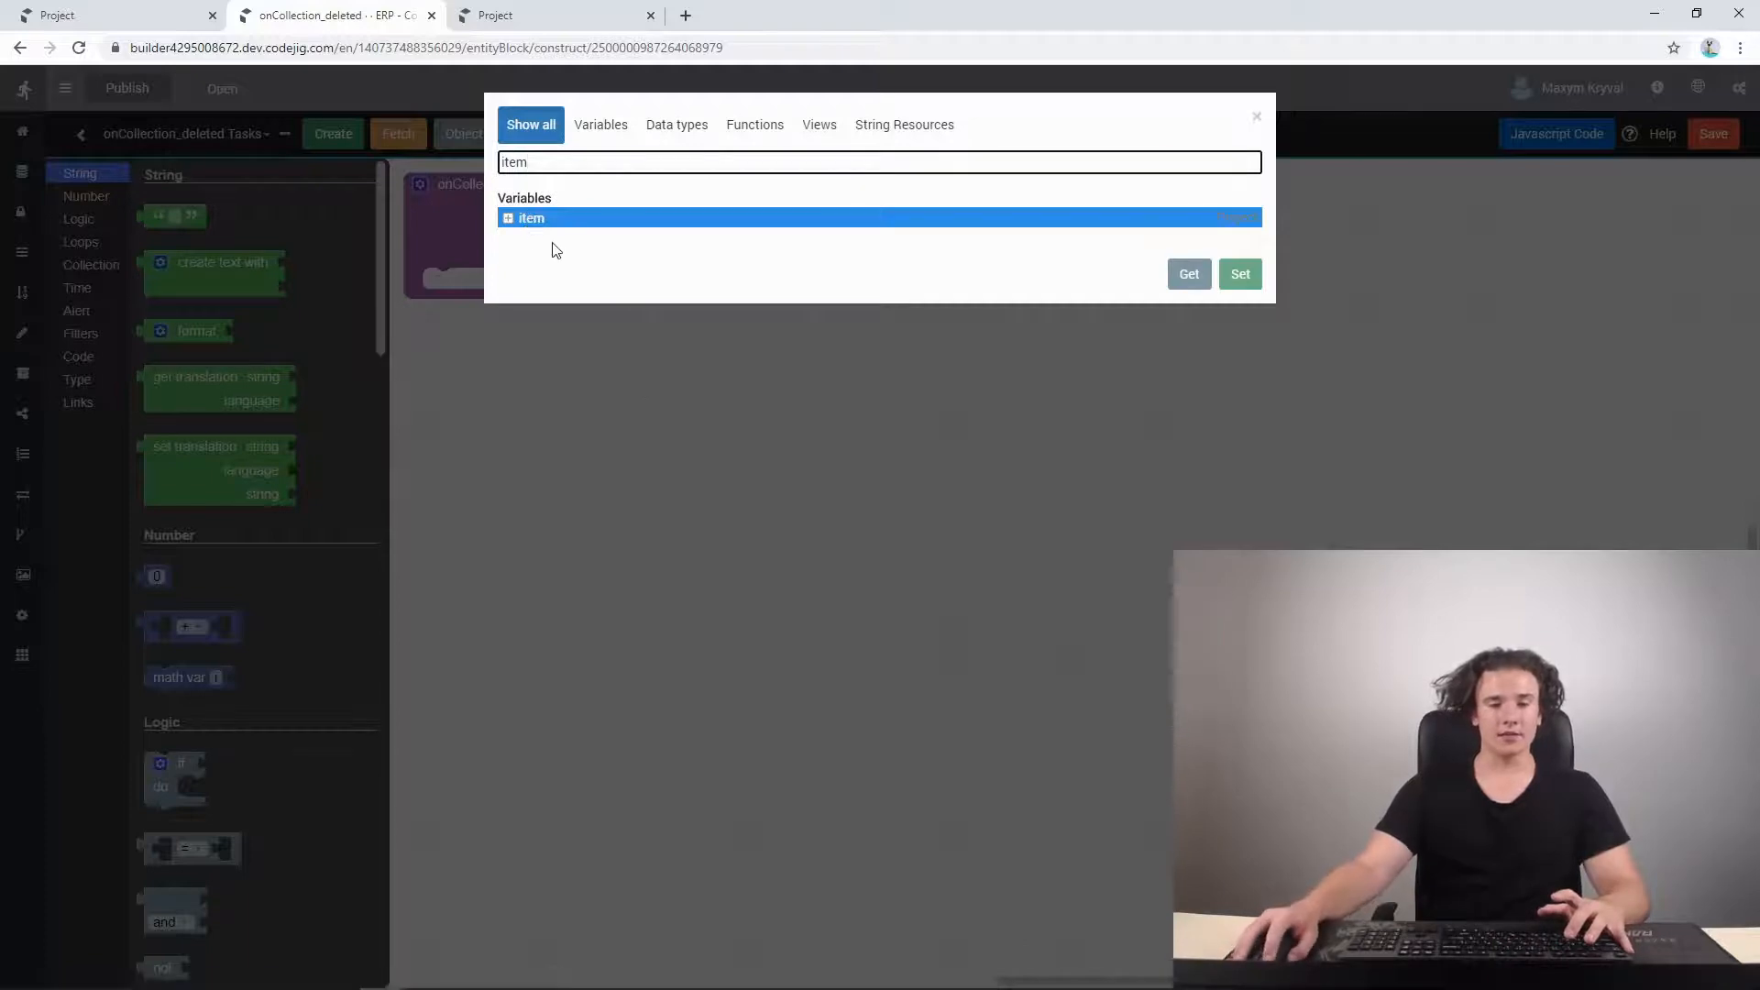
left_click(510, 221)
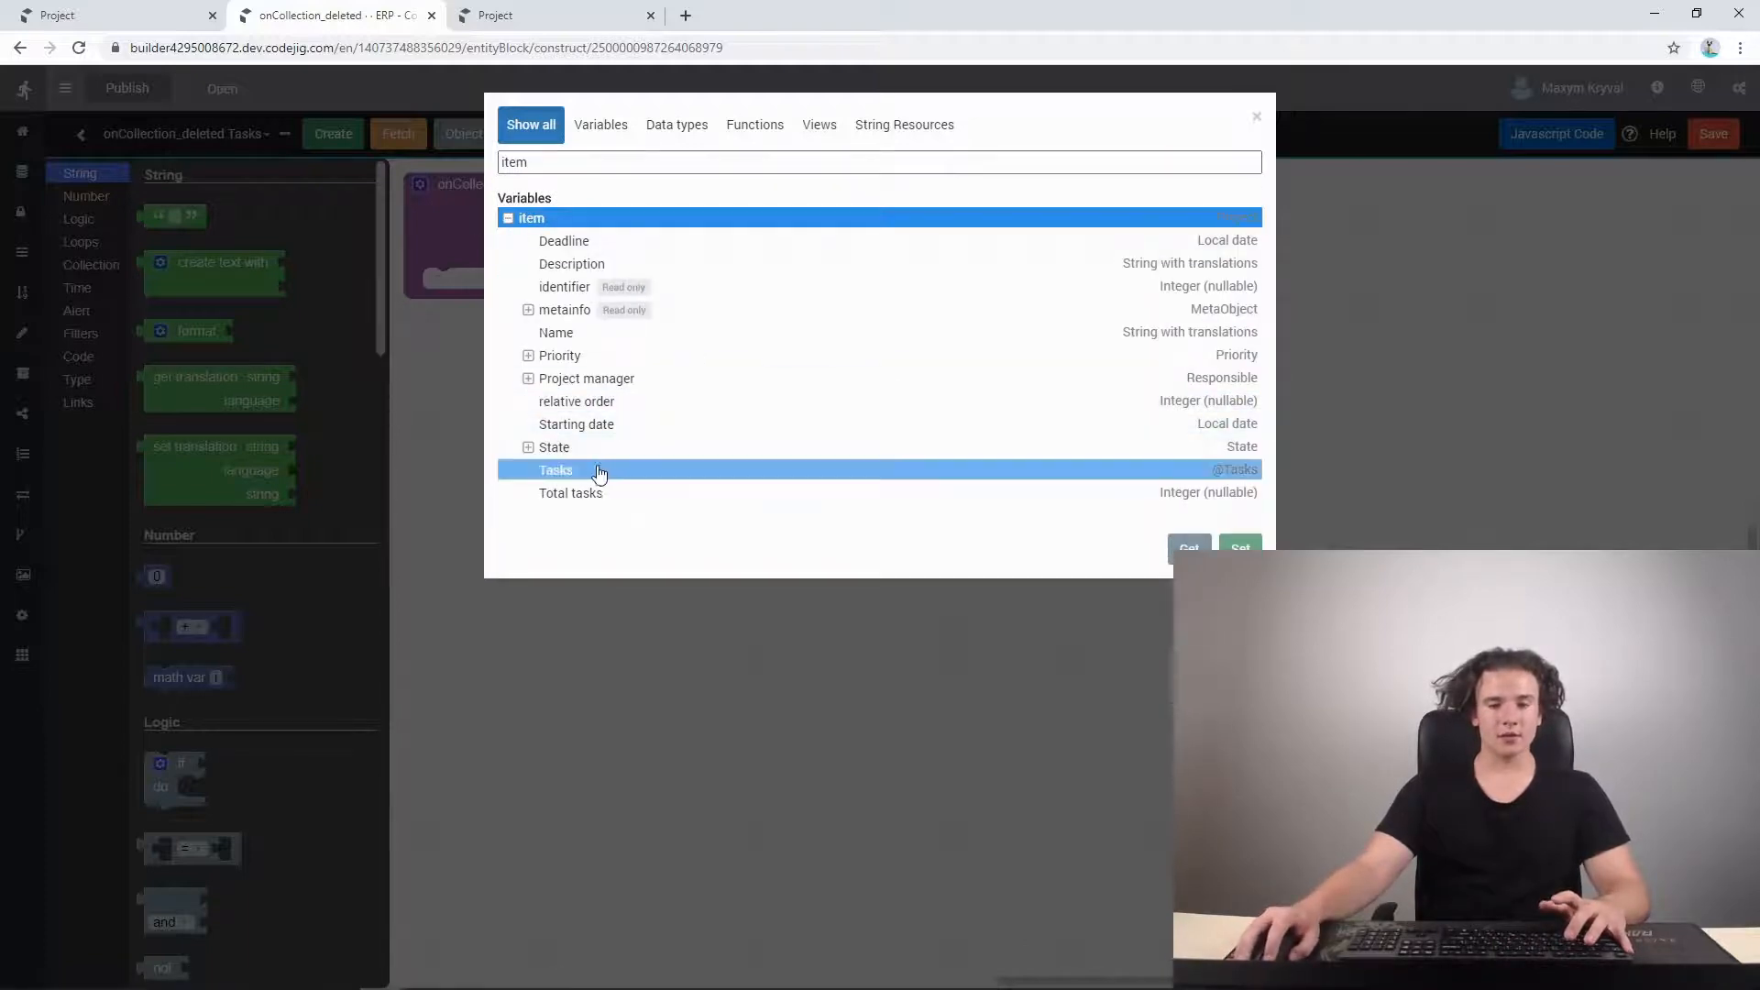
left_click(588, 493)
left_click(1190, 547)
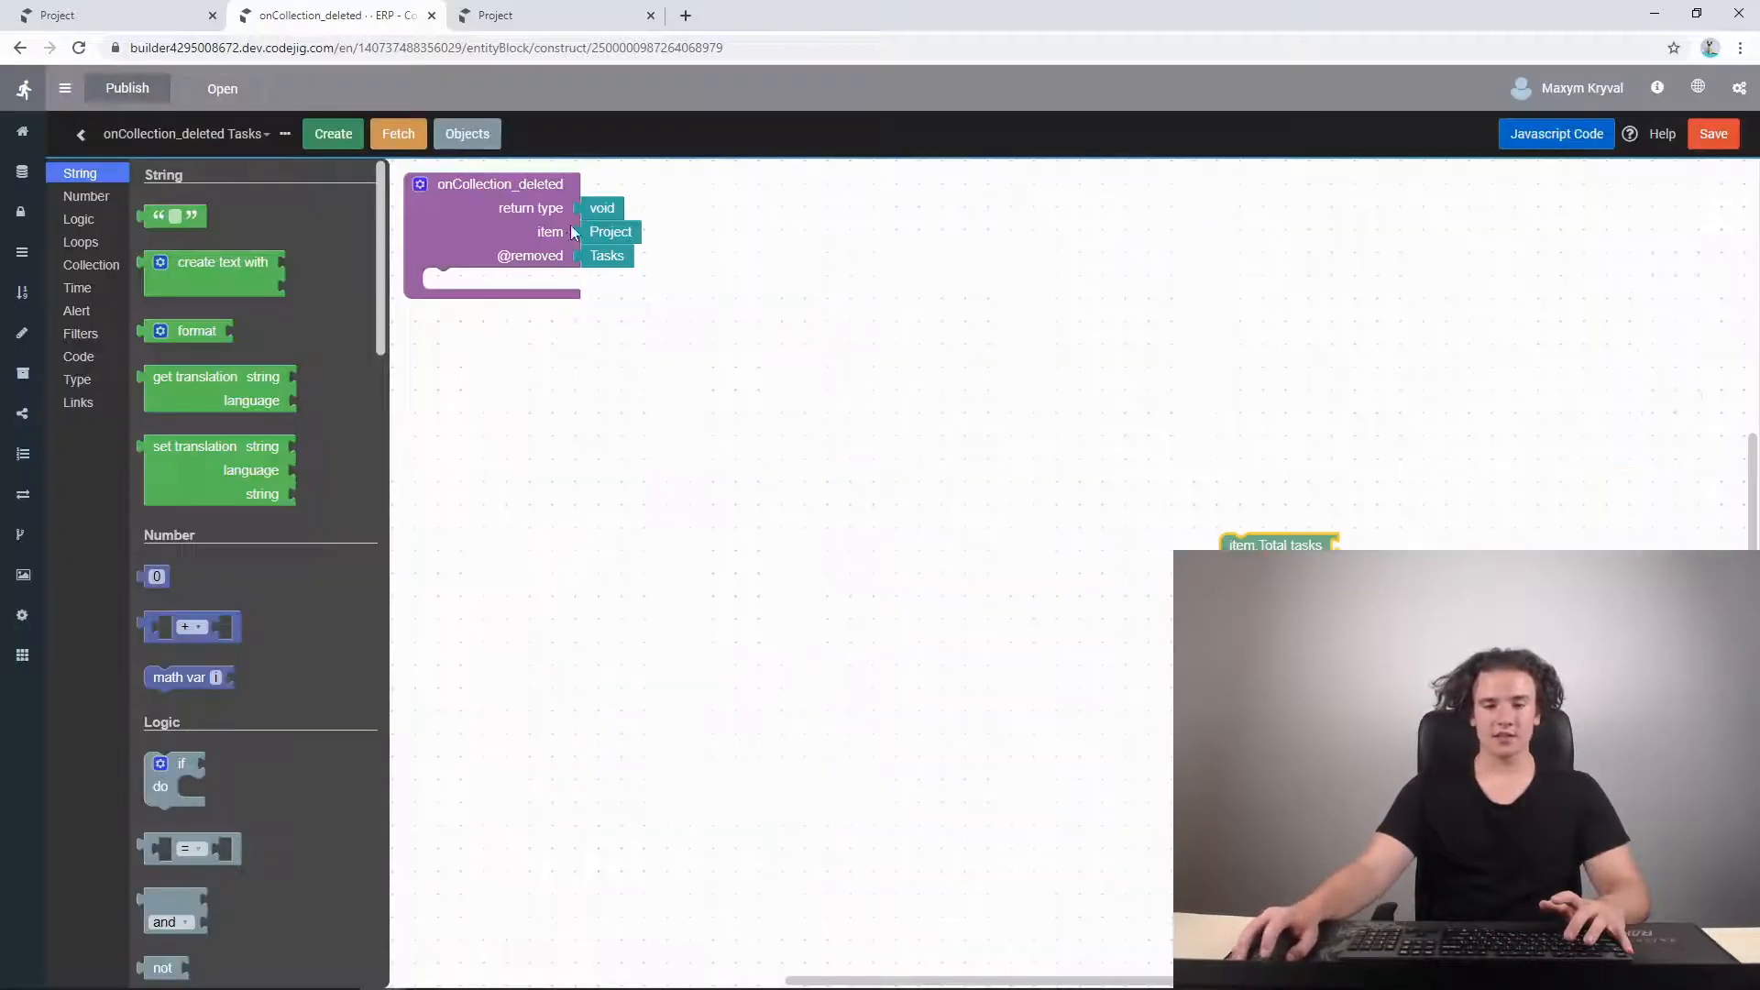
left_click_drag(1272, 547, 490, 307)
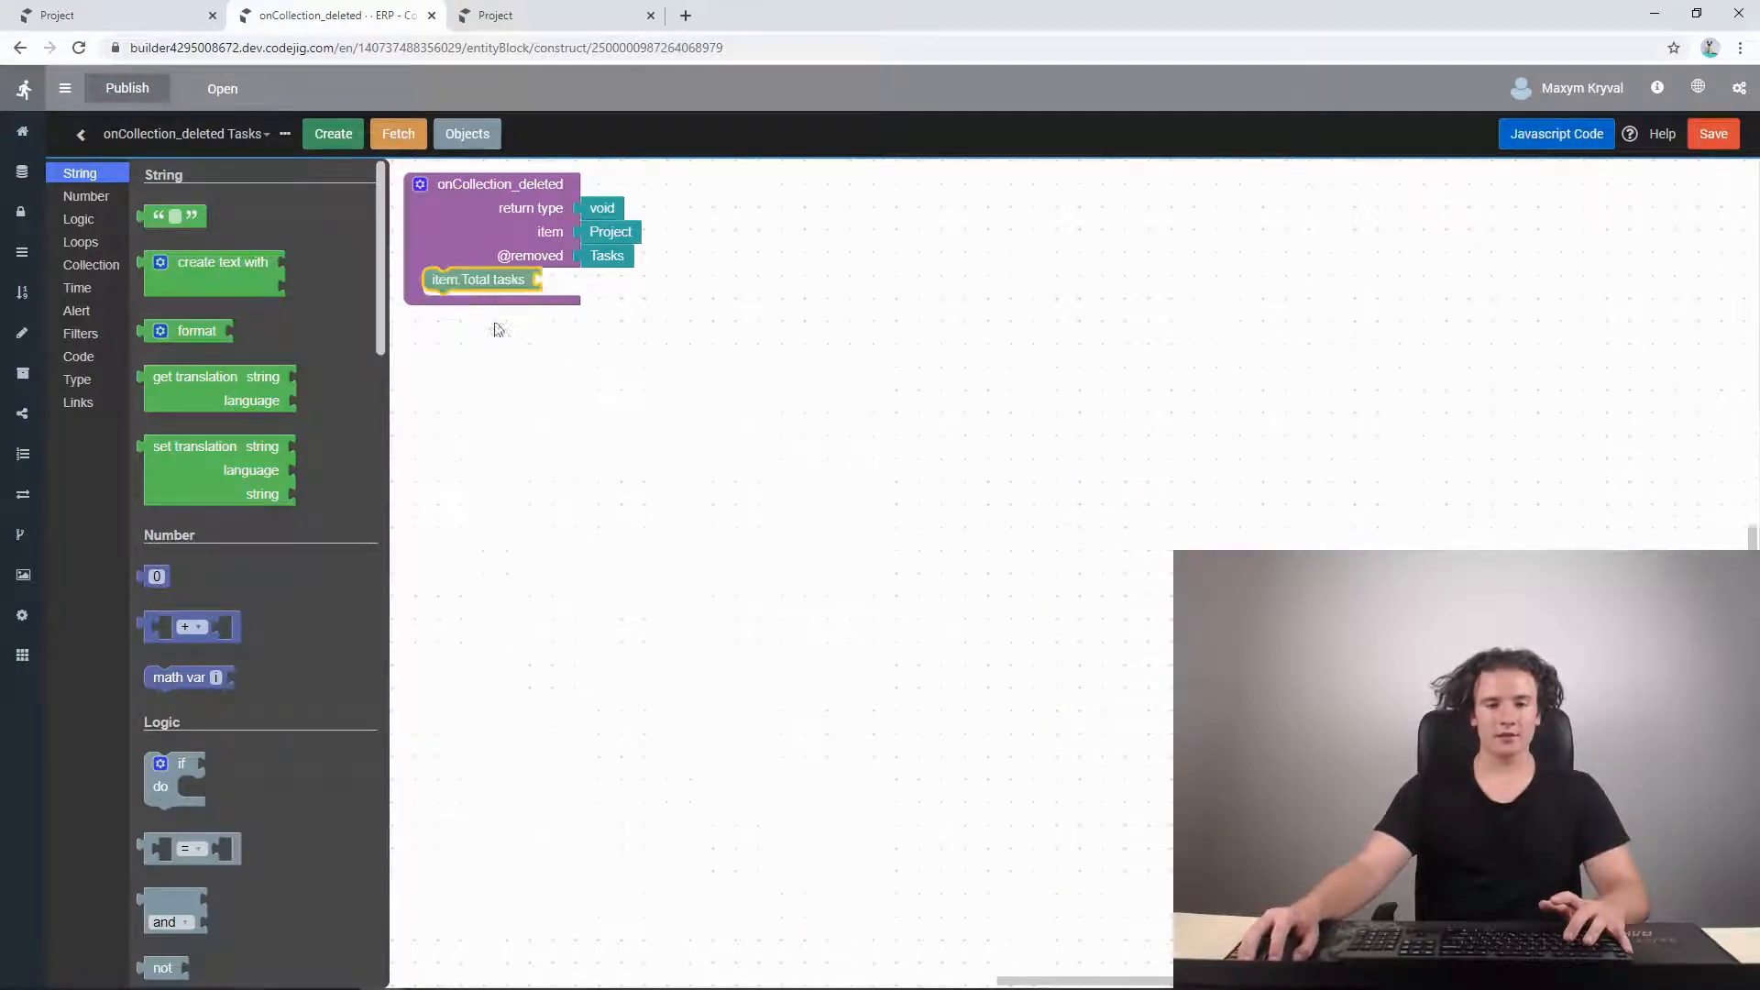
- Attach an arithmetic block to the item.Total tasks assignment and set its operator to minus
left_click(145, 616)
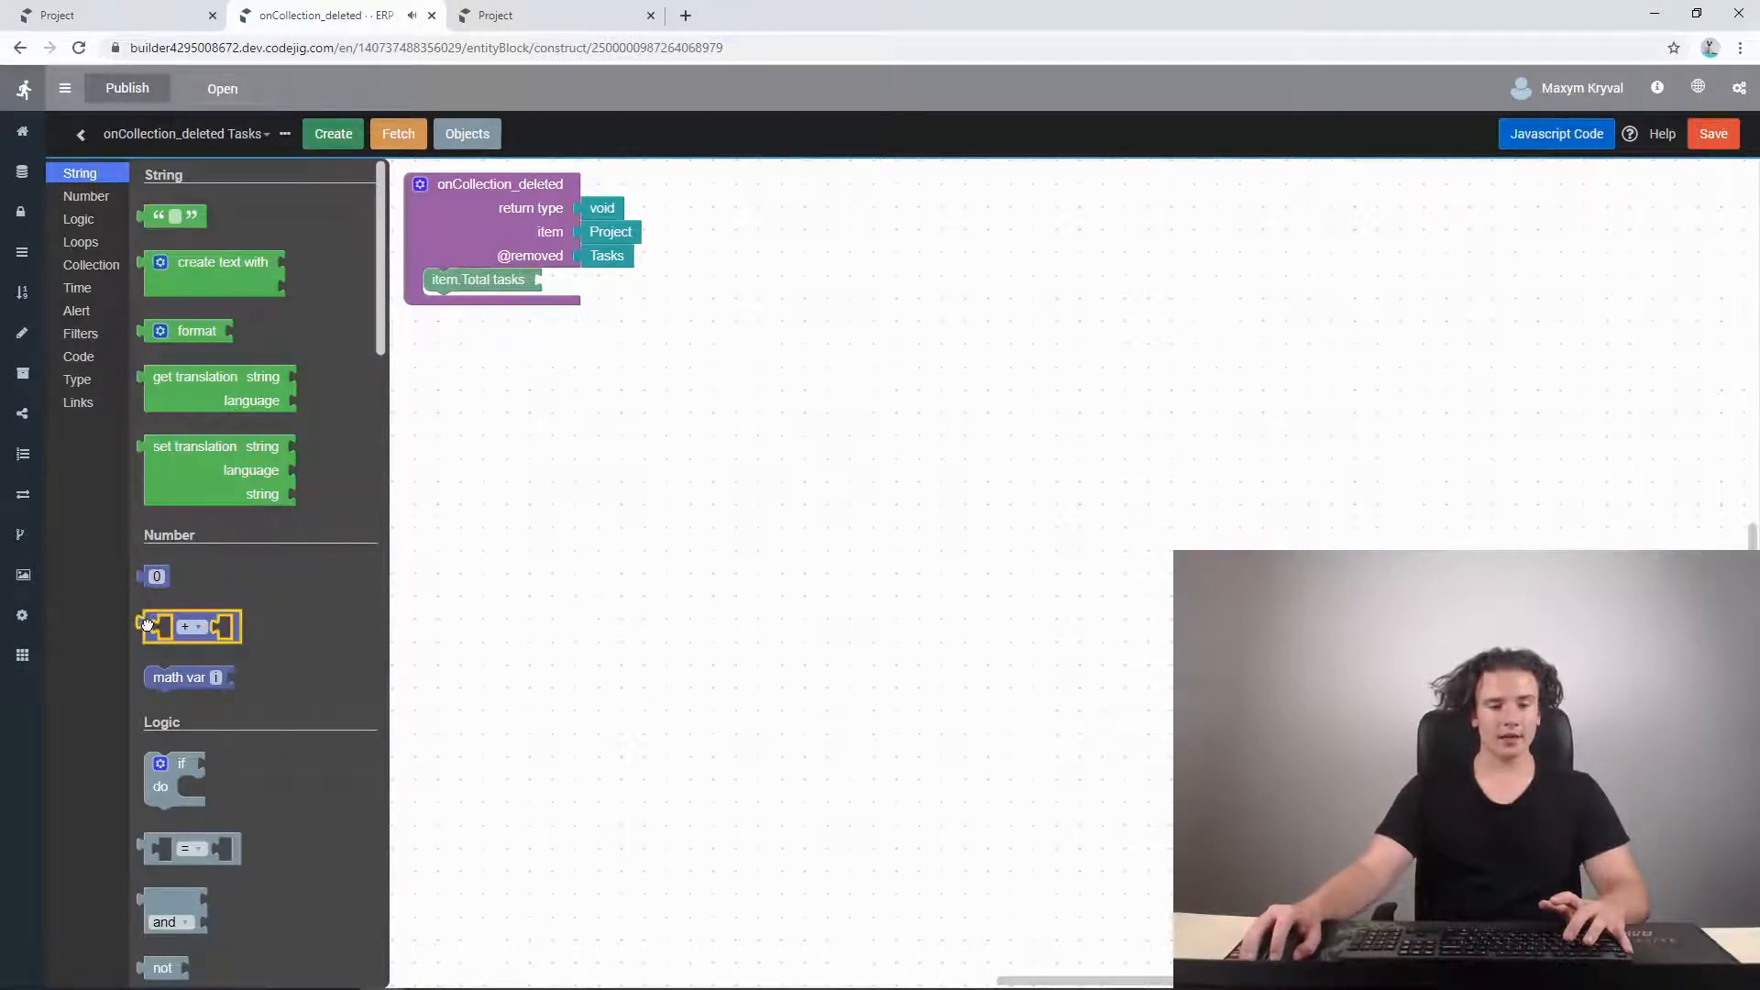
left_click_drag(147, 624, 561, 288)
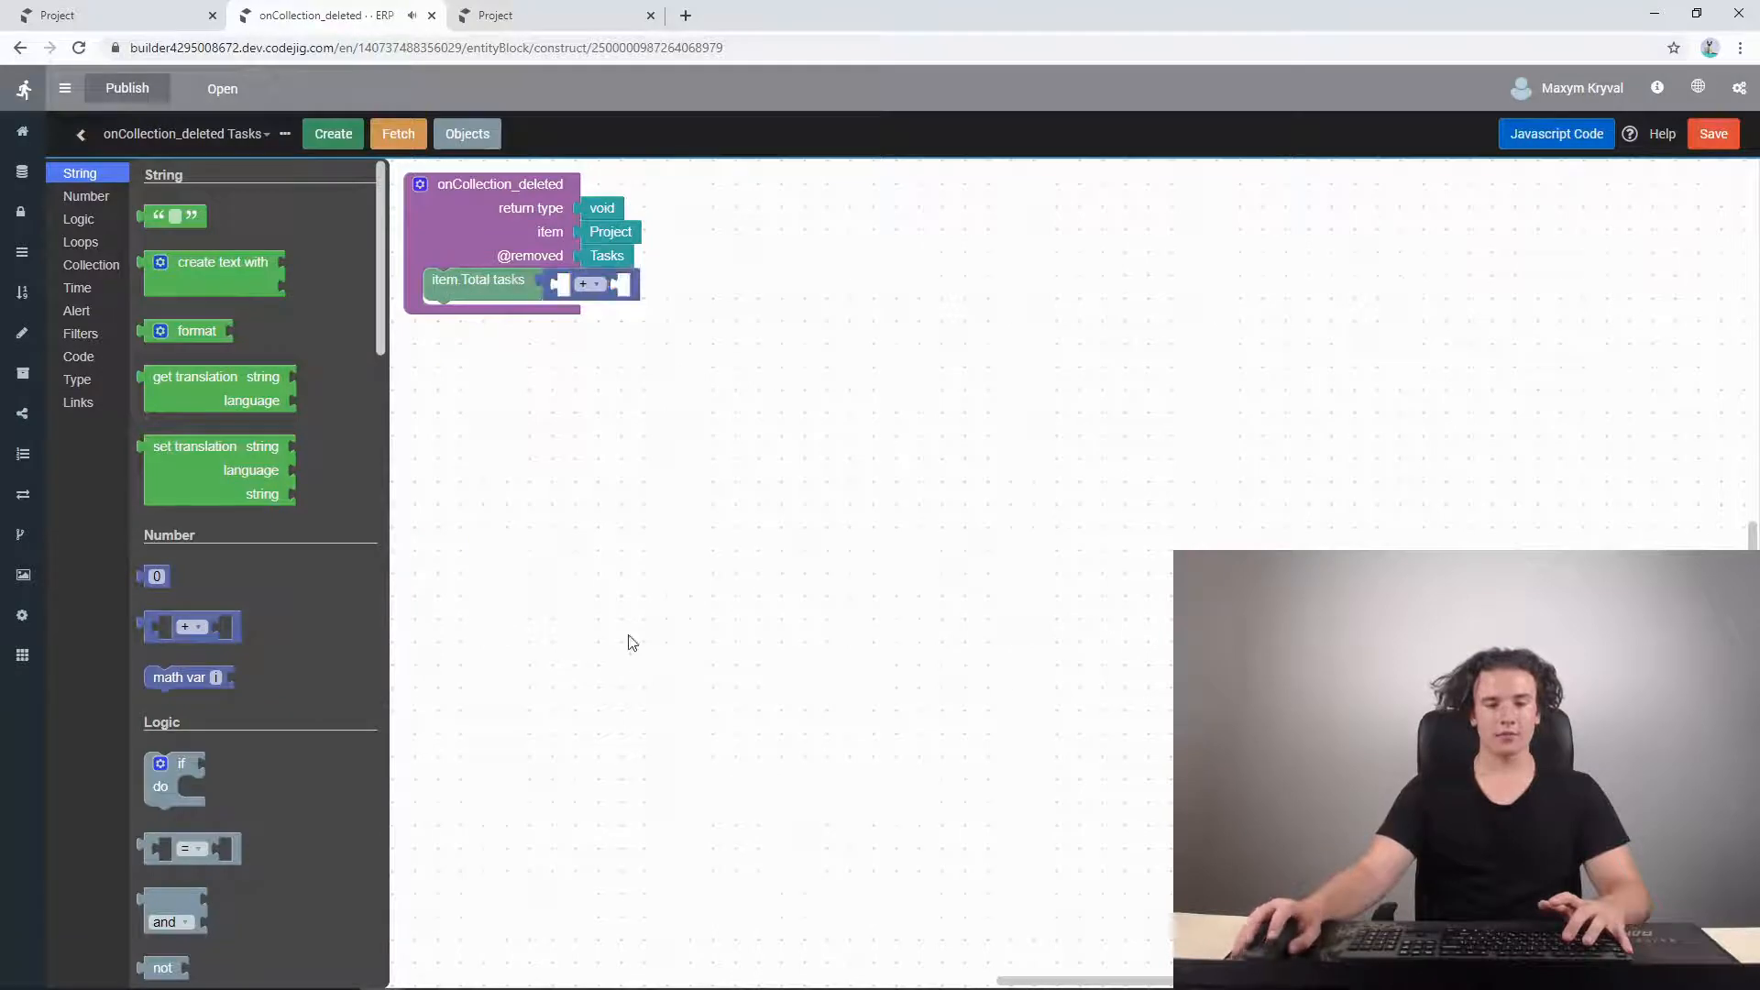
left_click(592, 283)
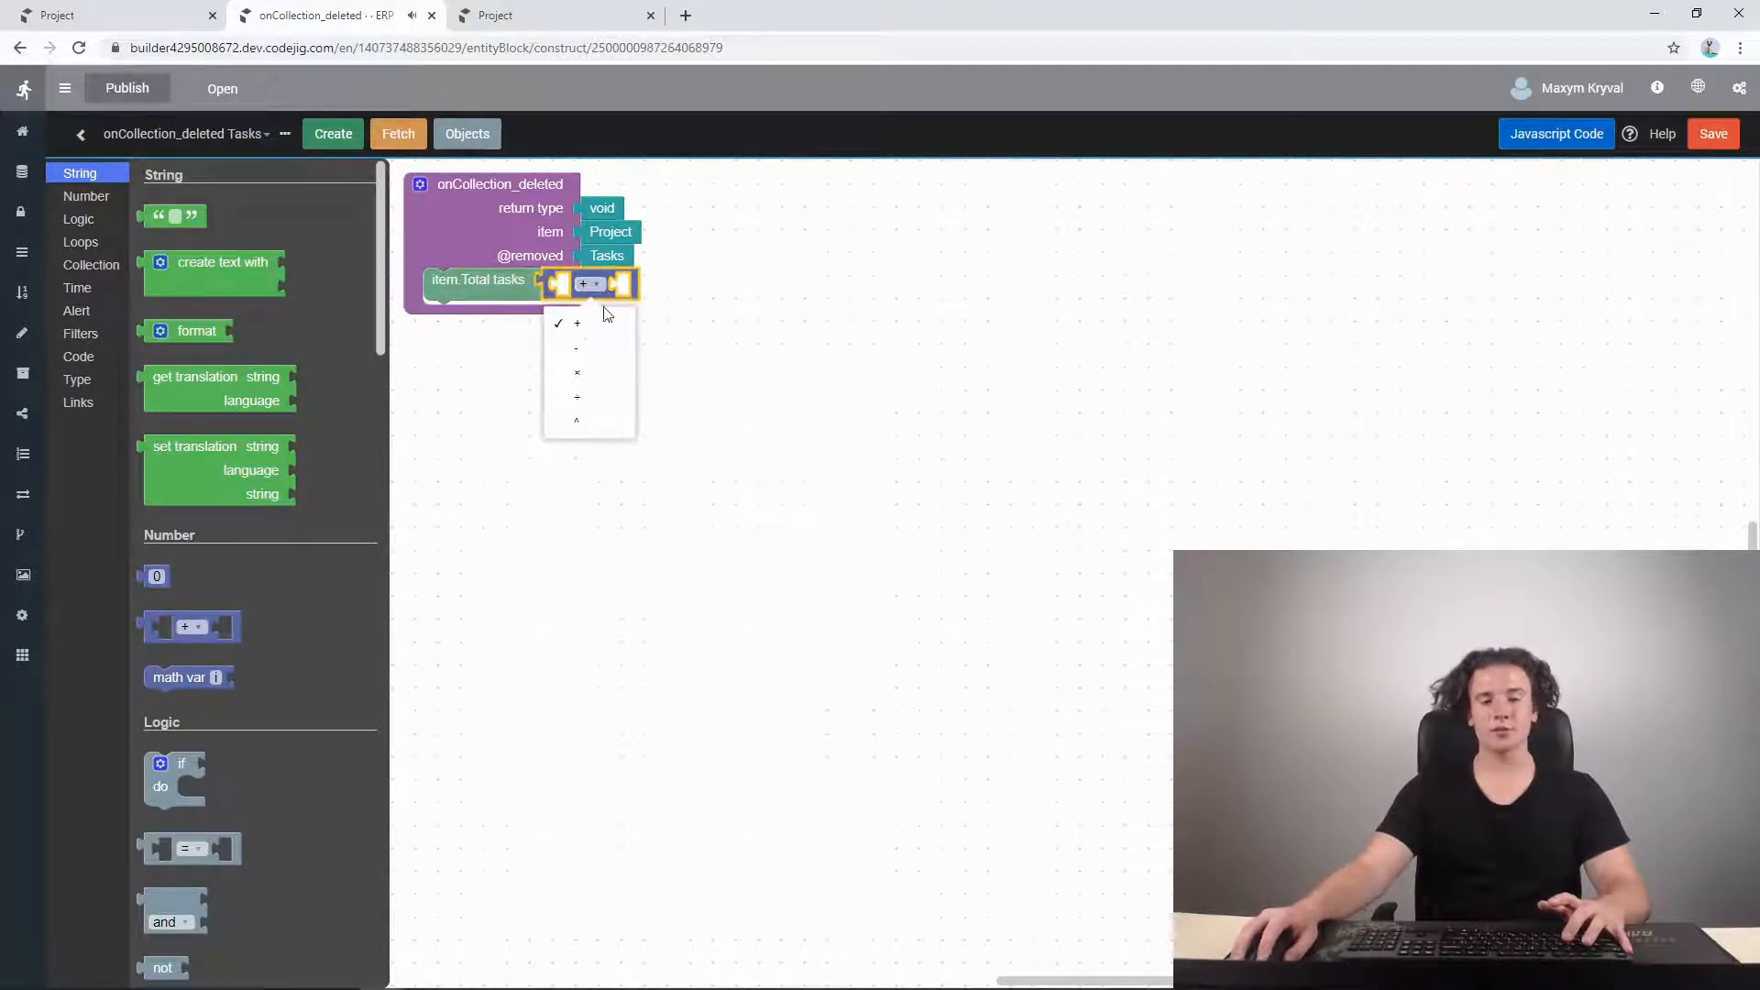
left_click(574, 354)
- Fill in the subtraction as item.Total tasks minus 1 and save the onCollection_deleted block
right_click(465, 292)
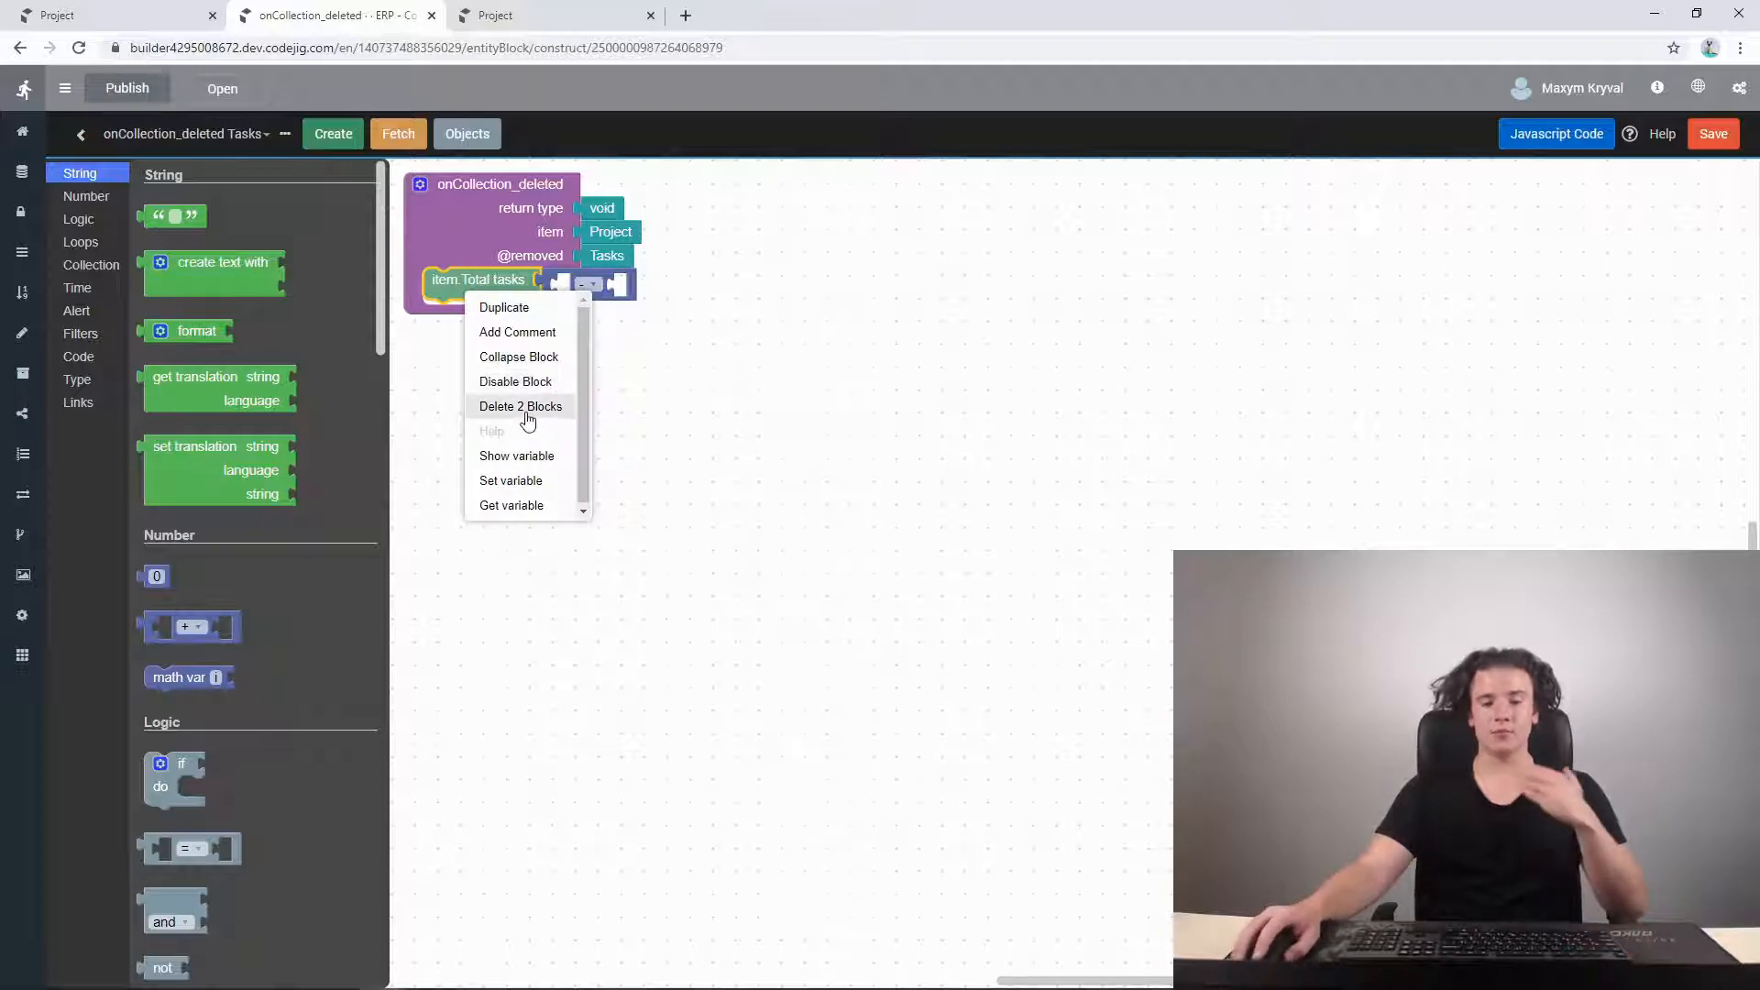
left_click(523, 505)
left_click_drag(503, 327, 662, 304)
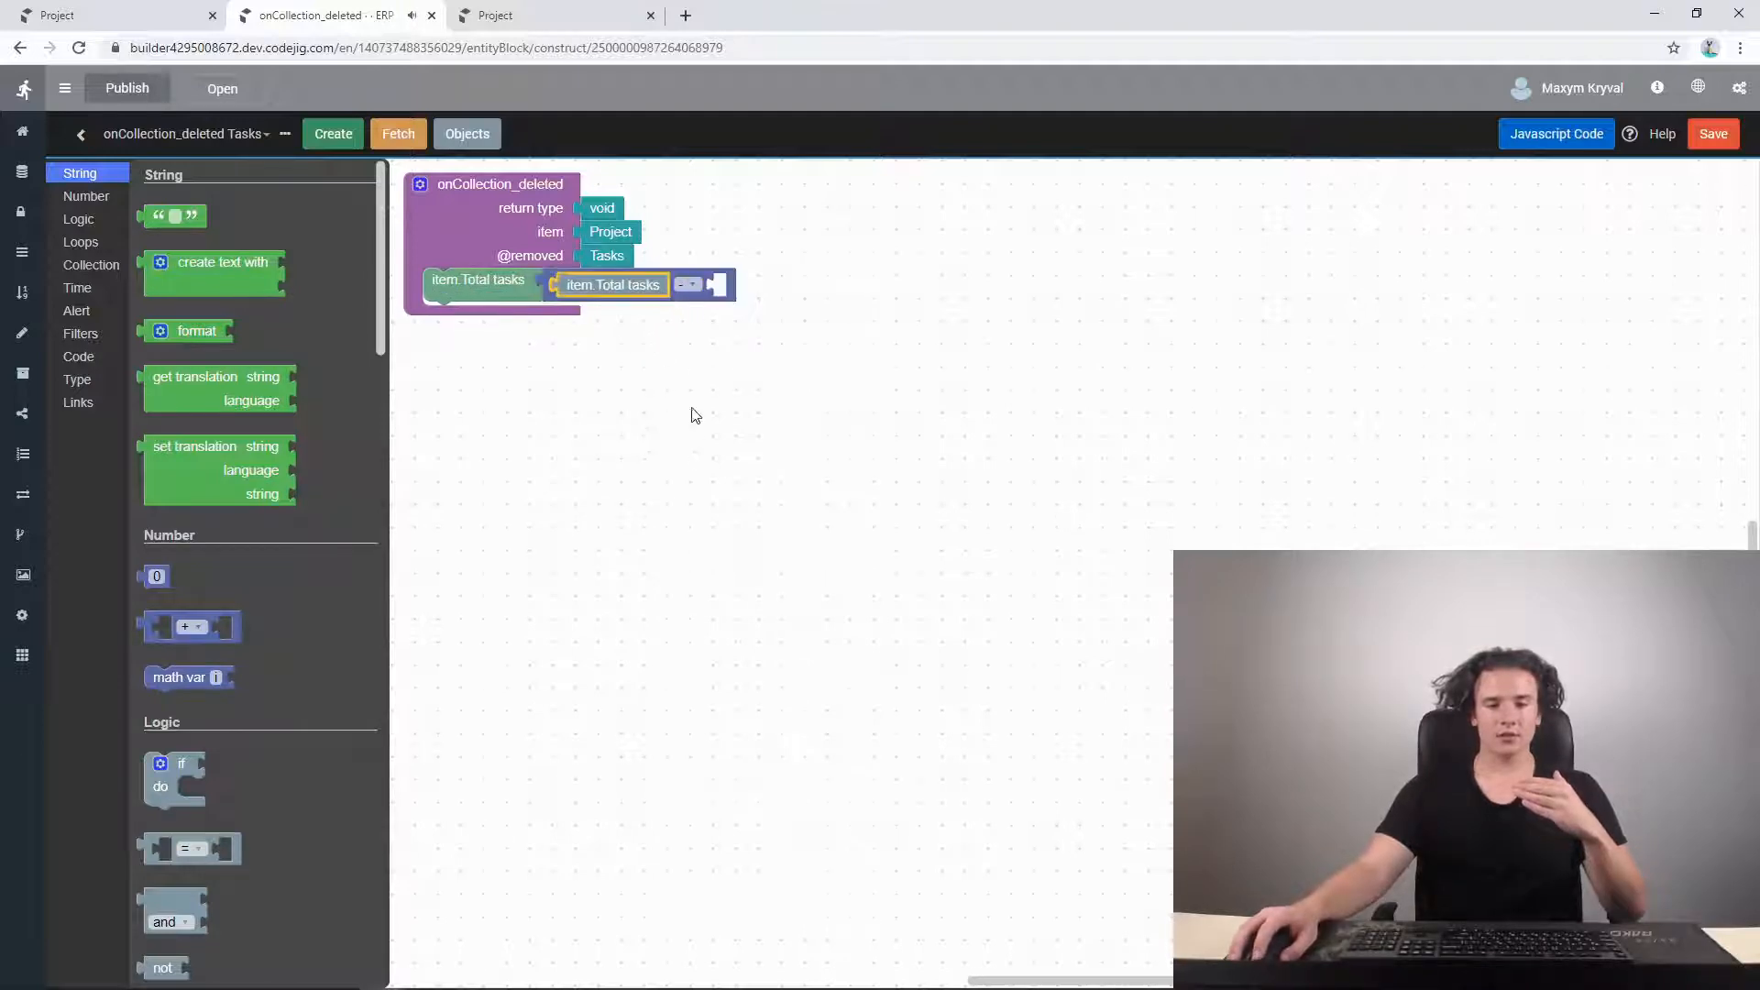
left_click(156, 575)
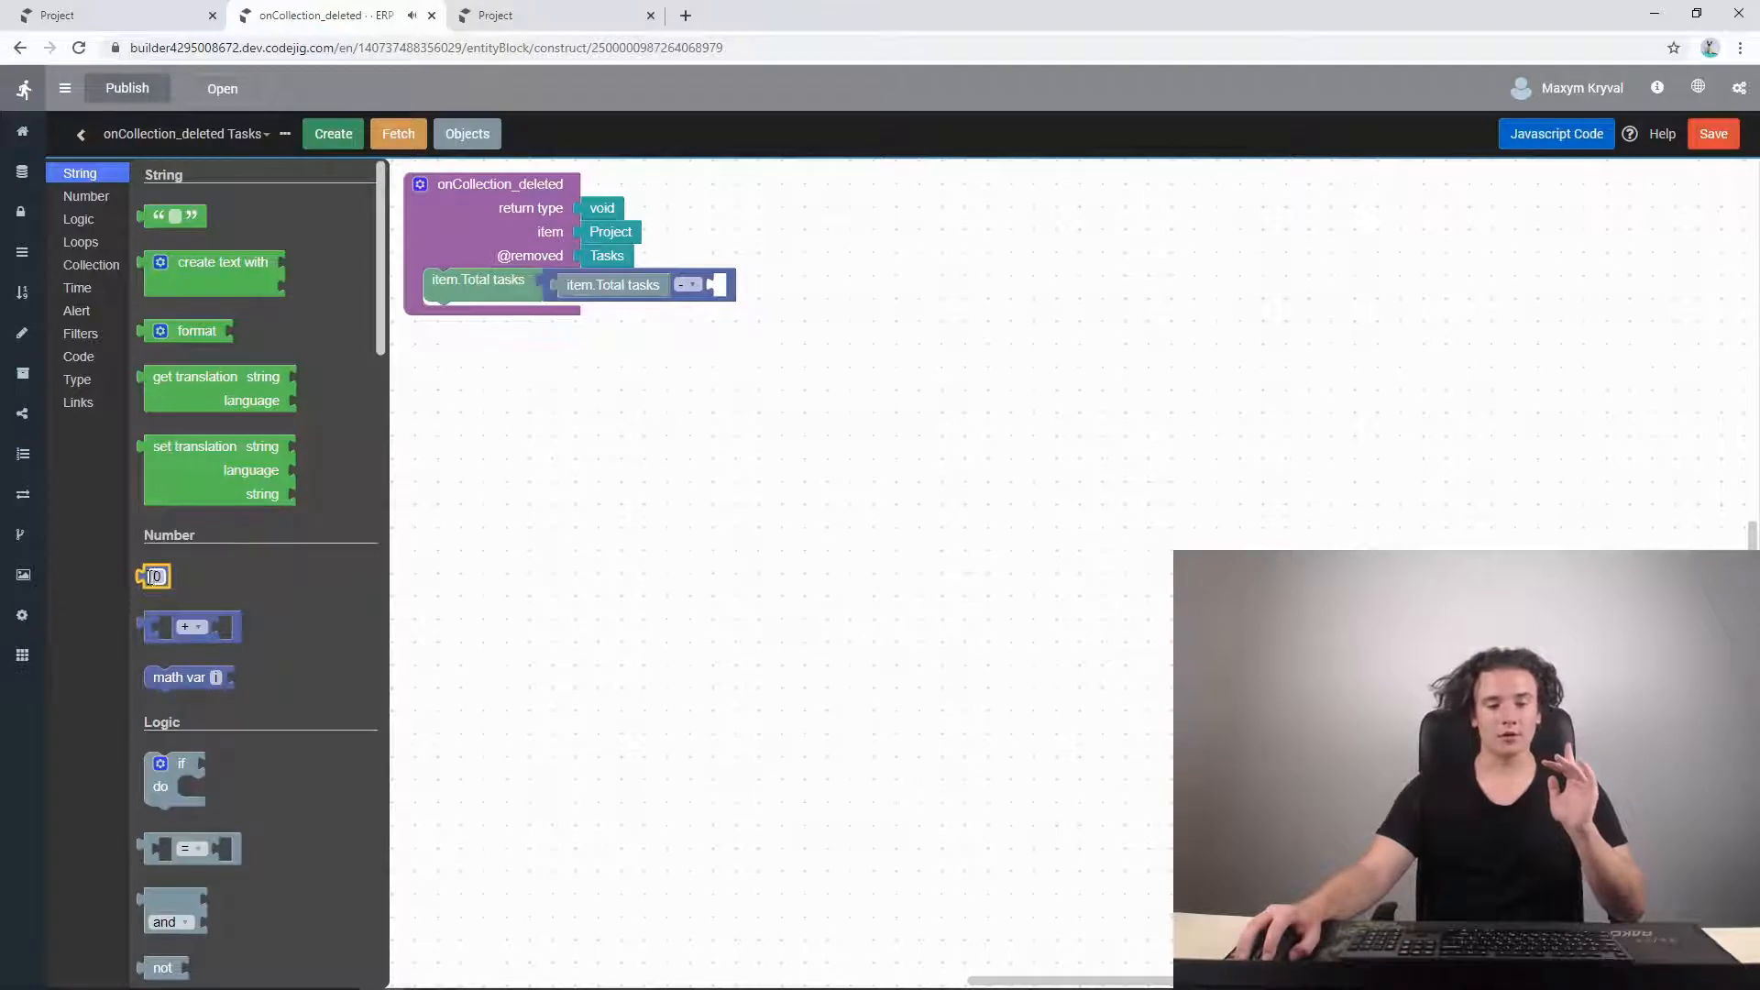
left_click_drag(144, 574, 718, 287)
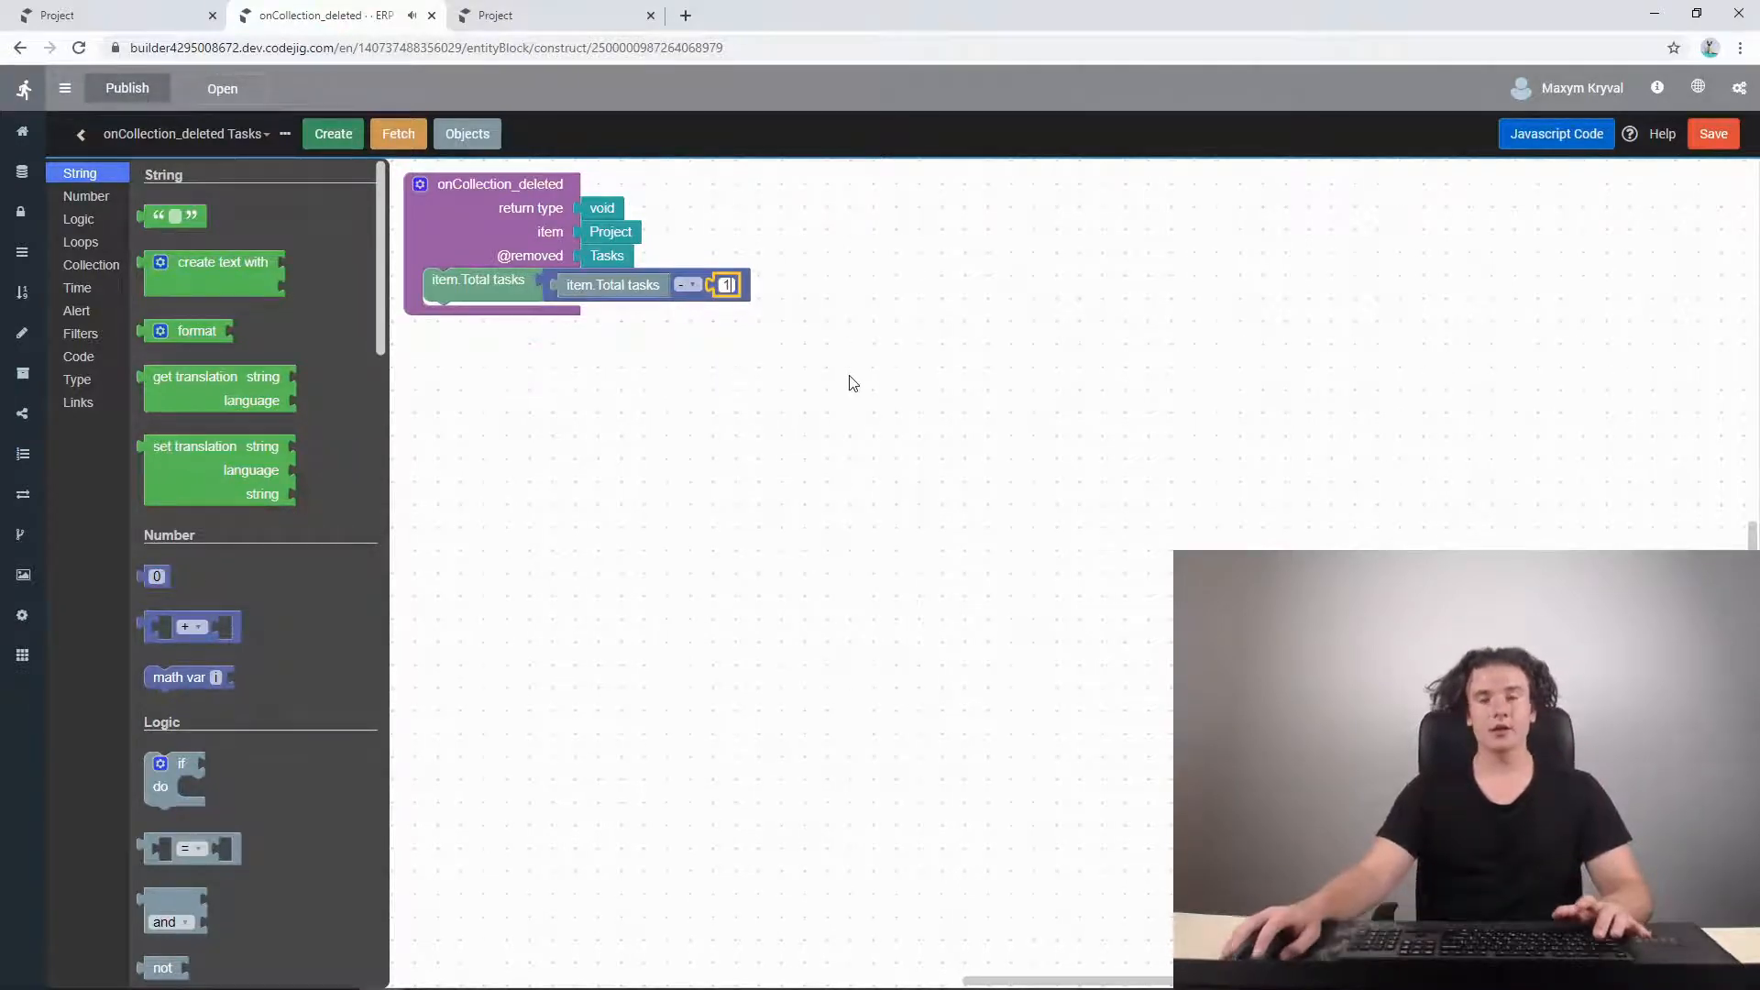
type("1")
left_click(866, 473)
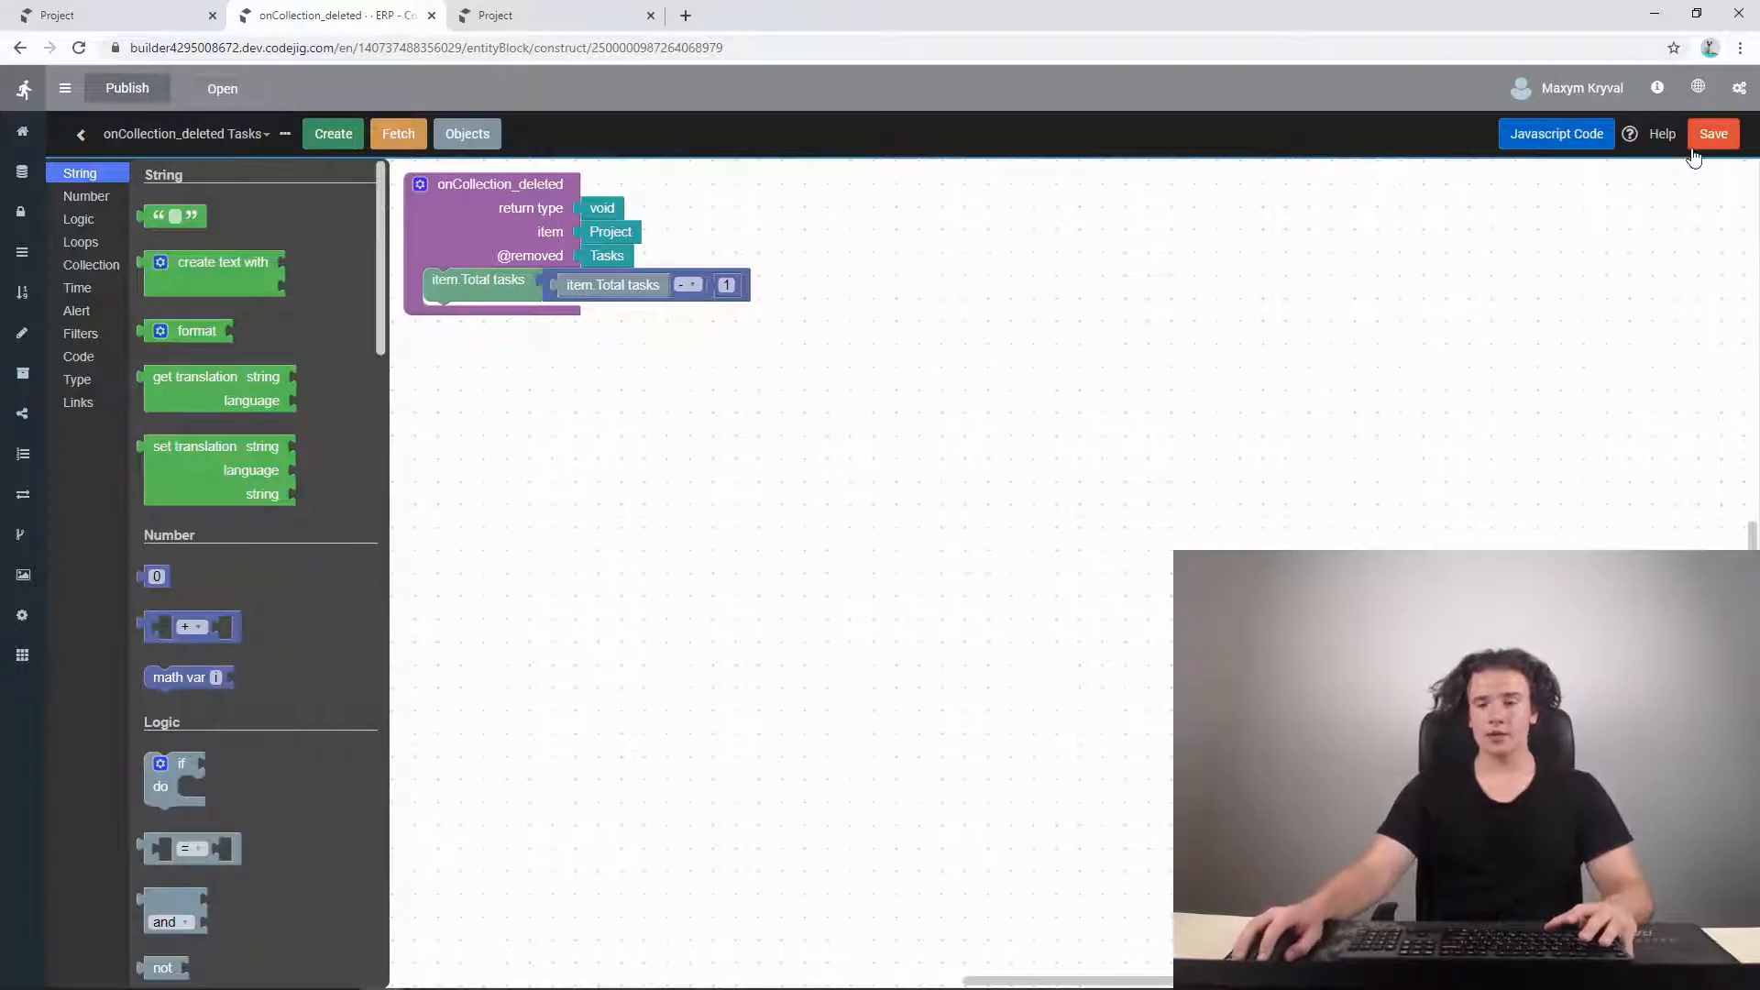
left_click(1714, 138)
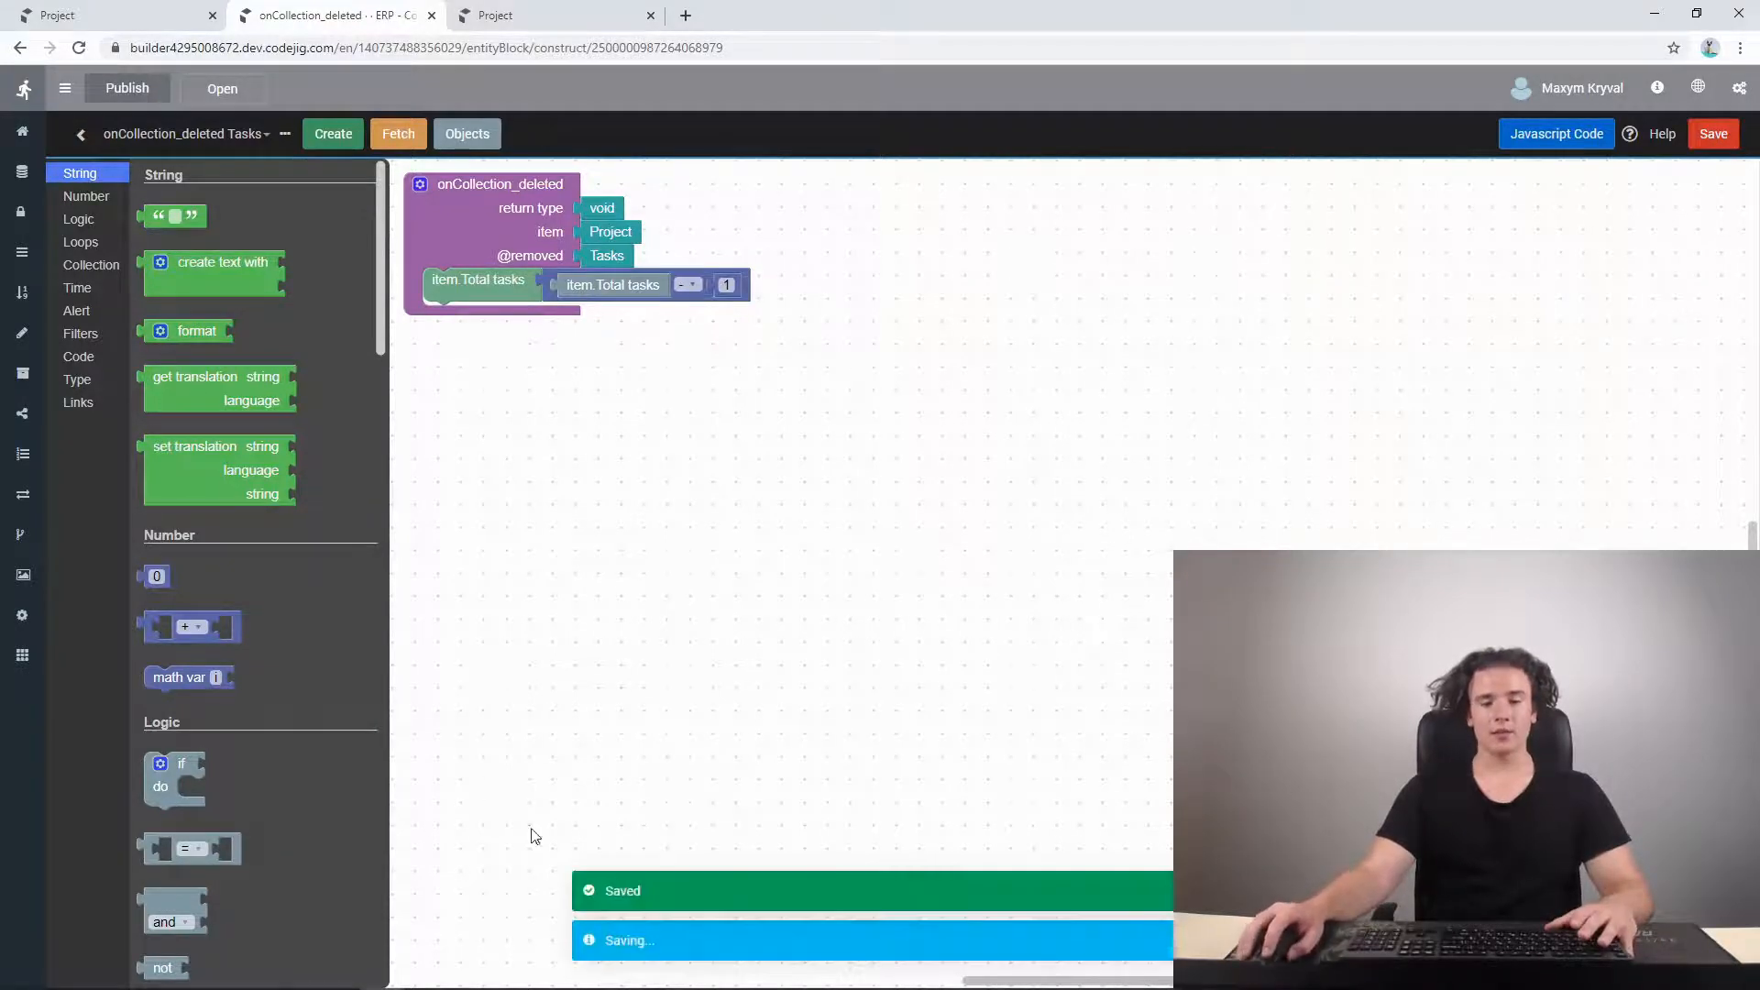
- Open the running ERP app from the app builder to test the Project page
mouse_move(137, 99)
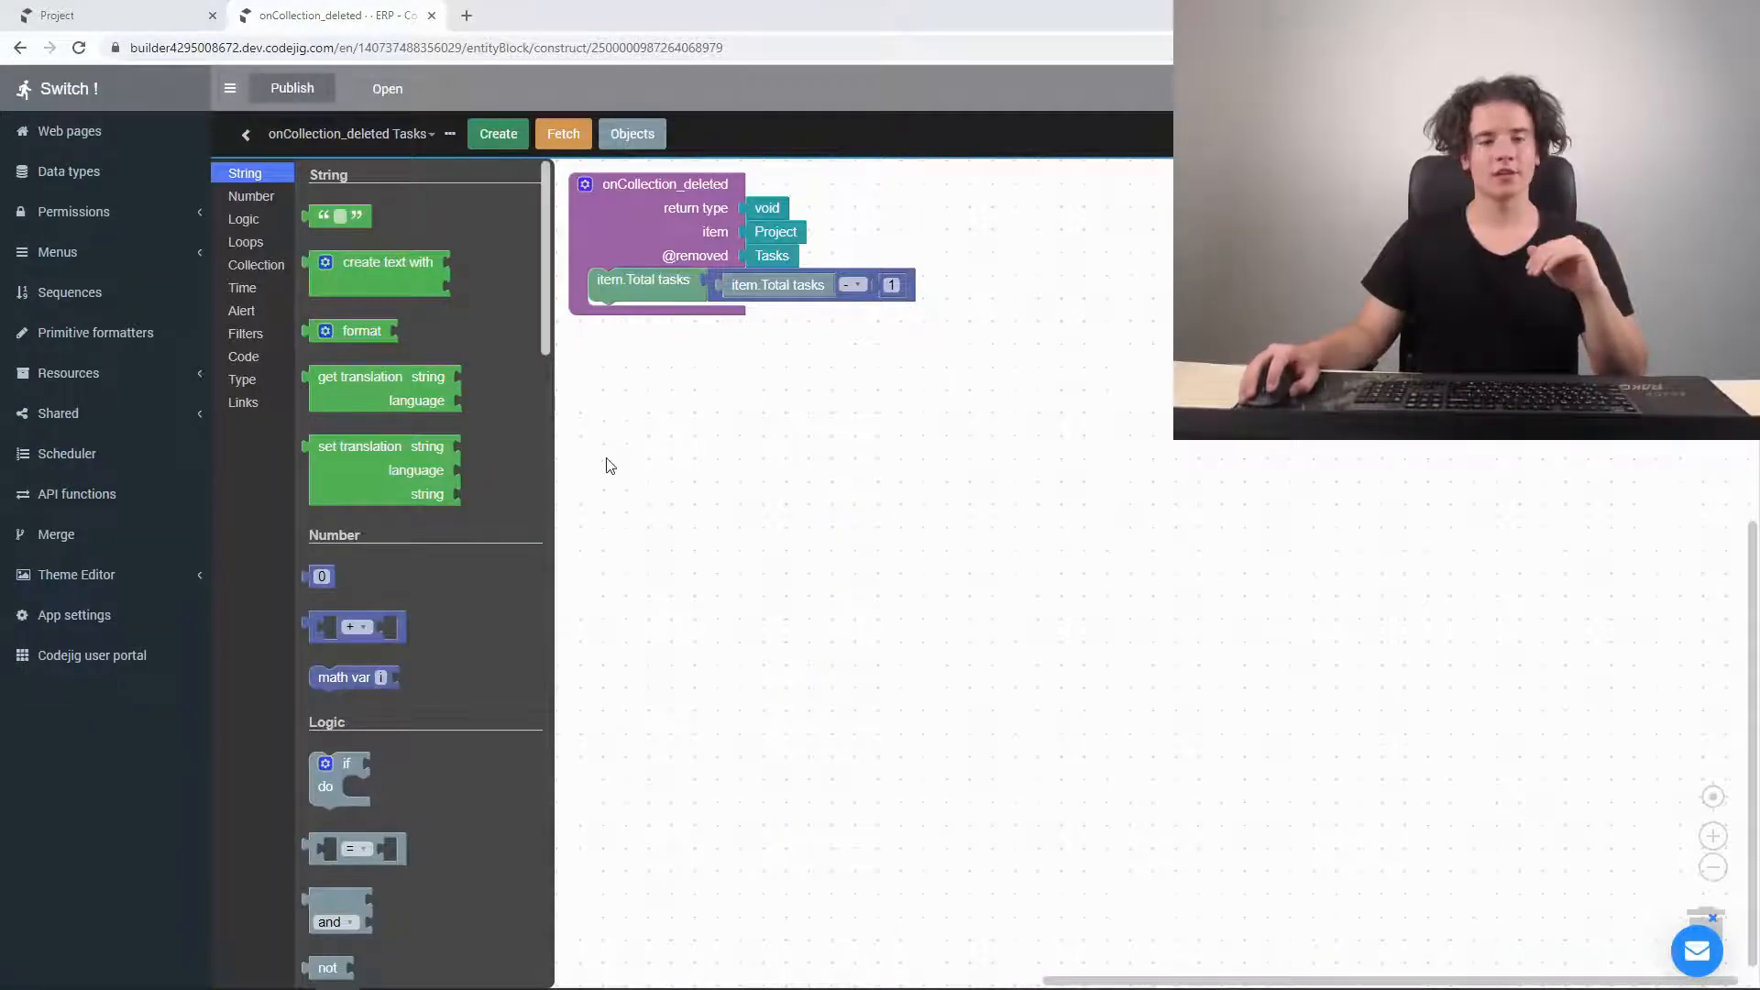
left_click(405, 129)
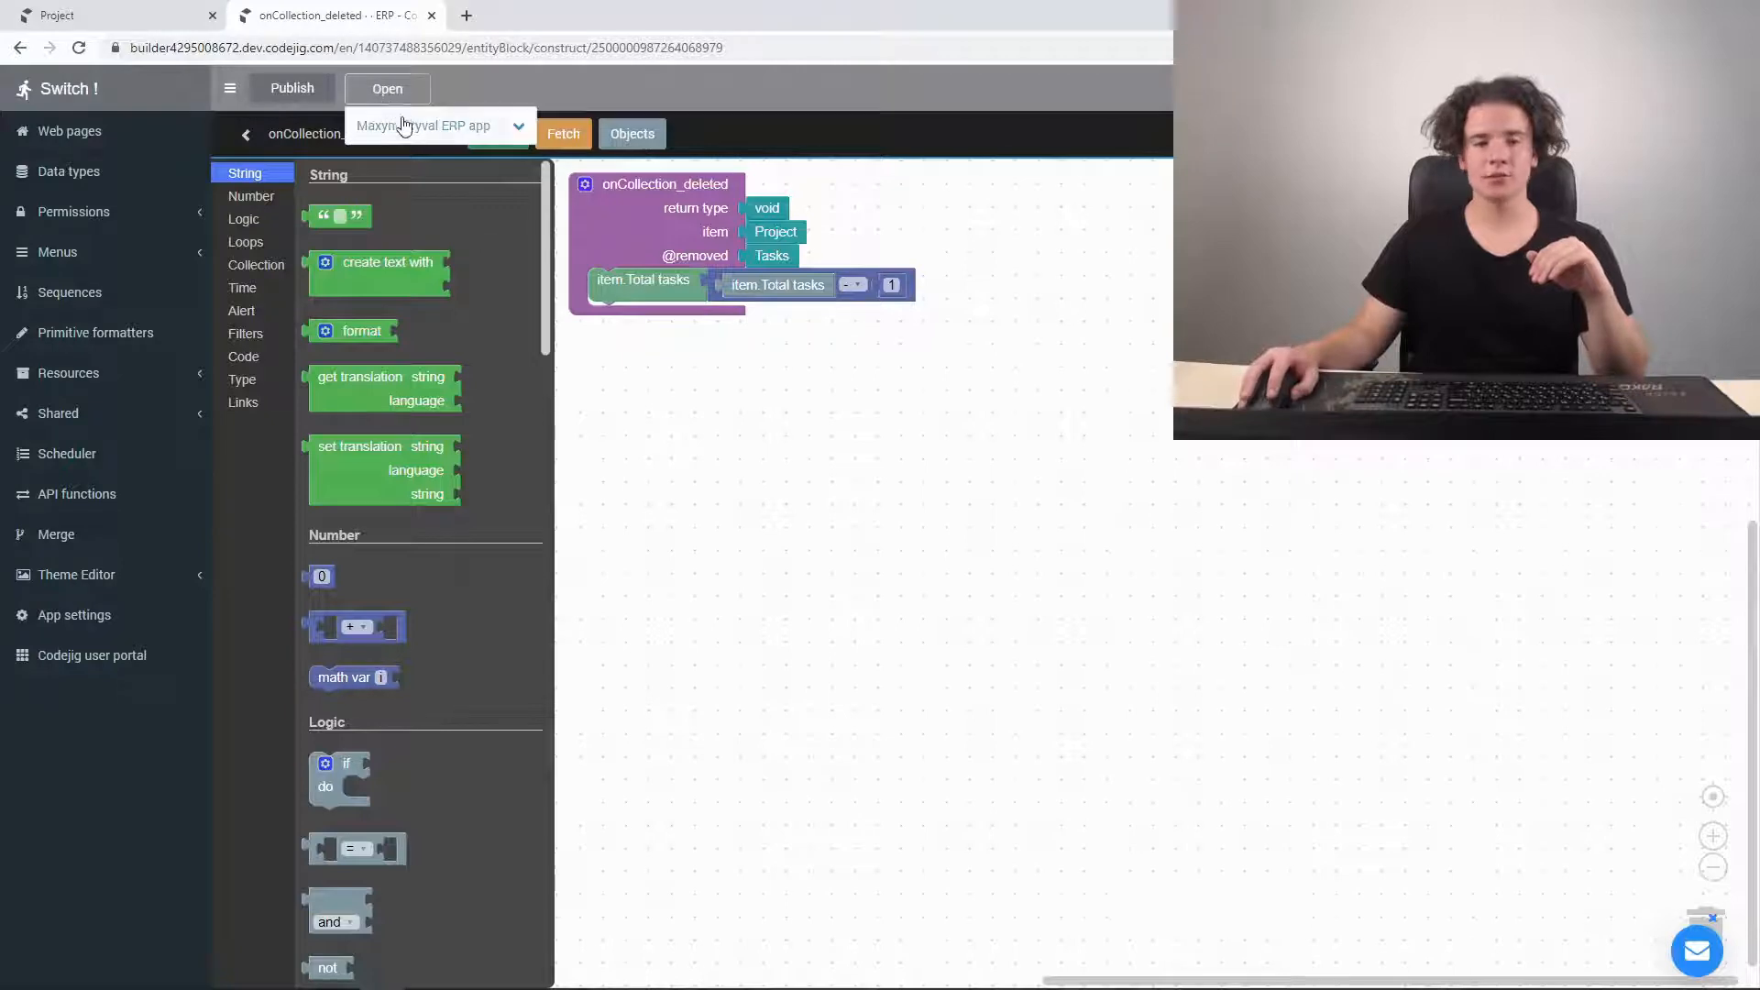
left_click(407, 131)
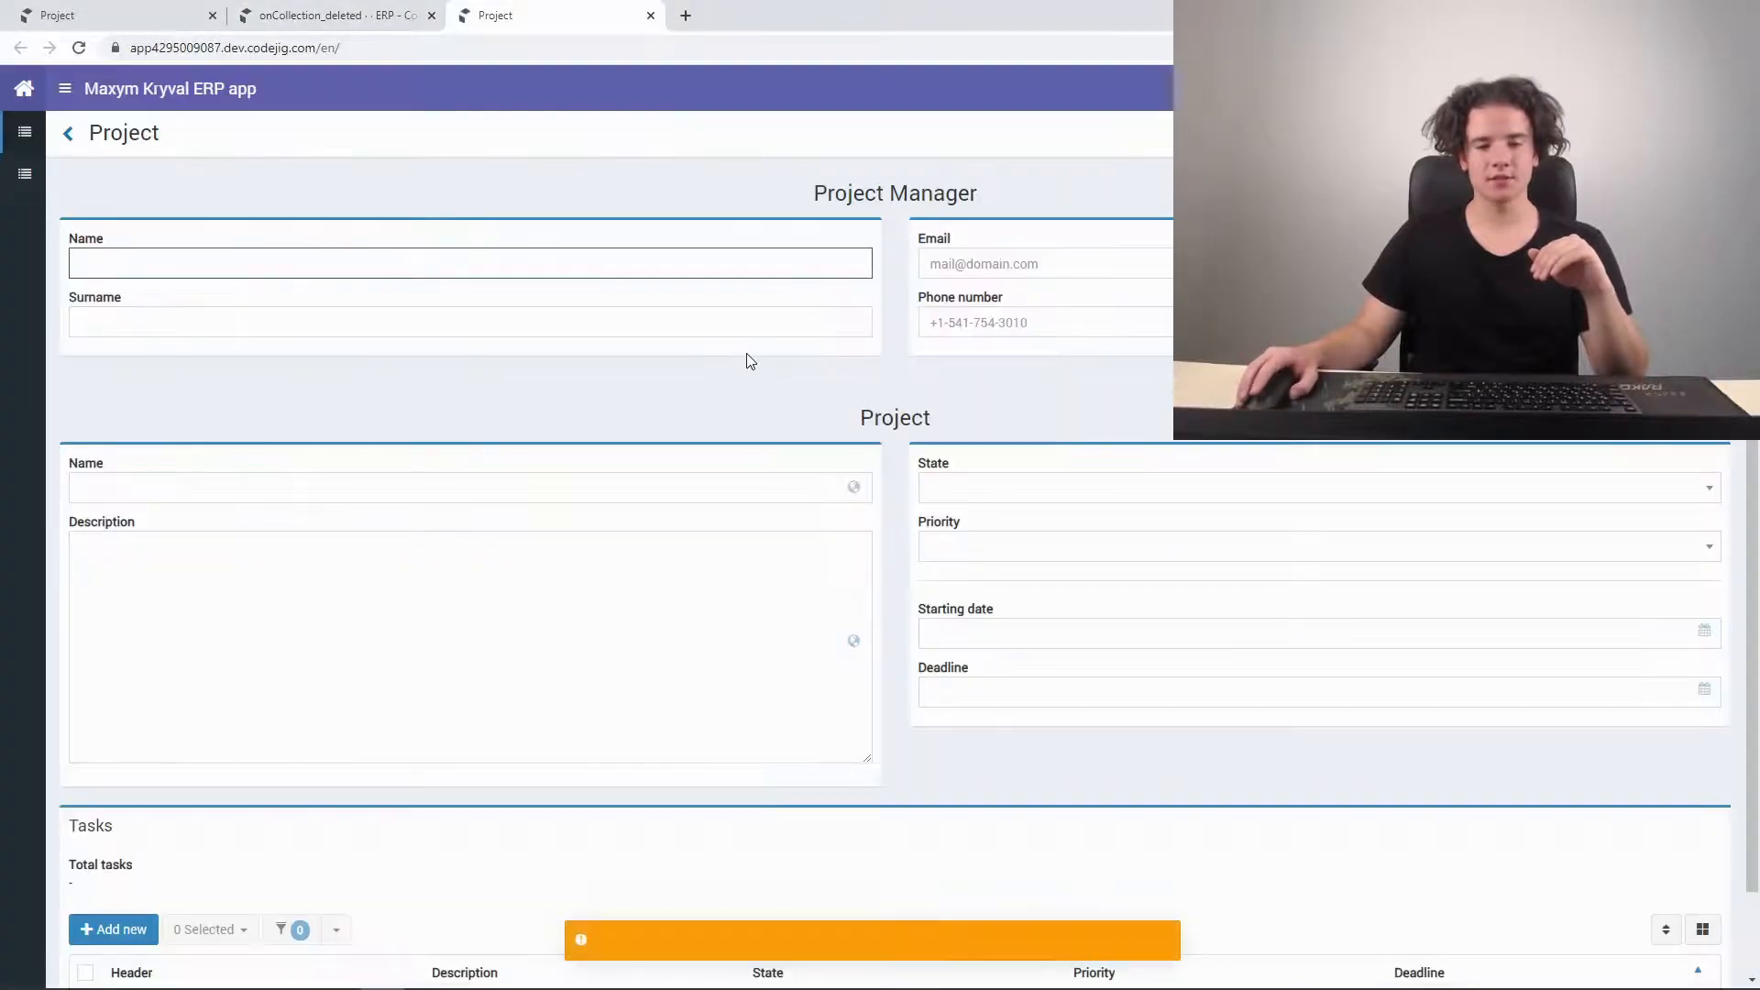
- Add a new row to the Tasks table with the header "Hire a new developer"
scroll(802, 416, "down", 1)
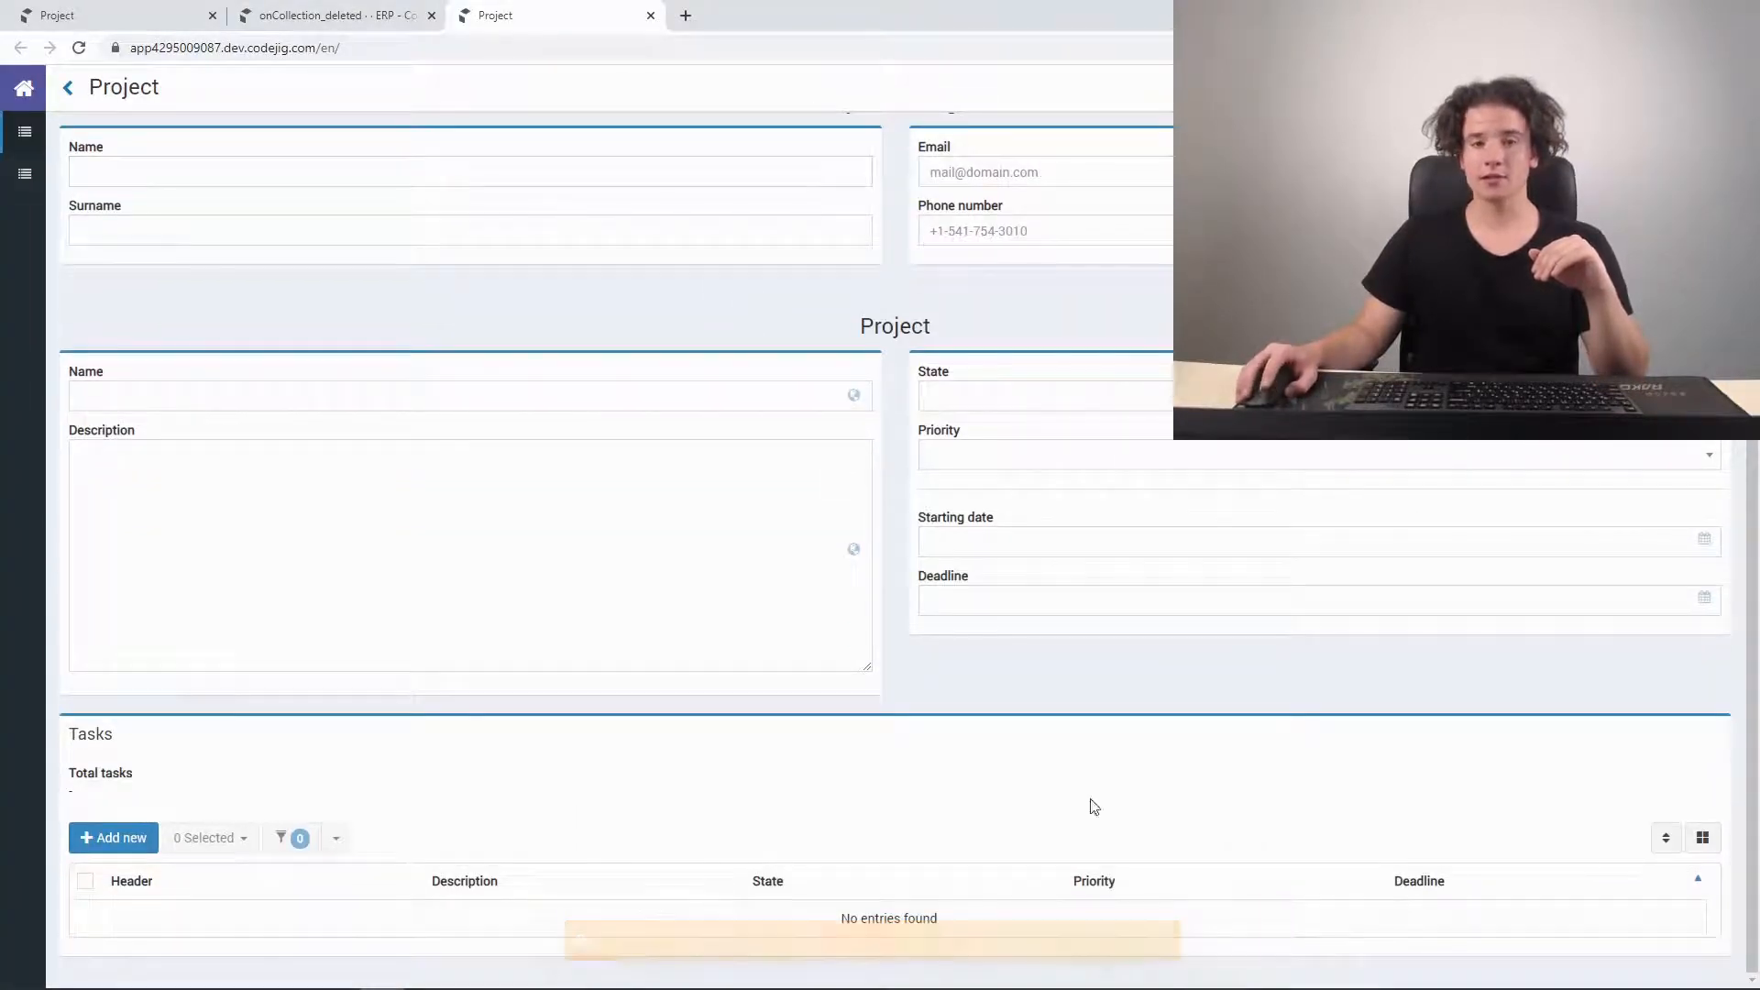
left_click(122, 839)
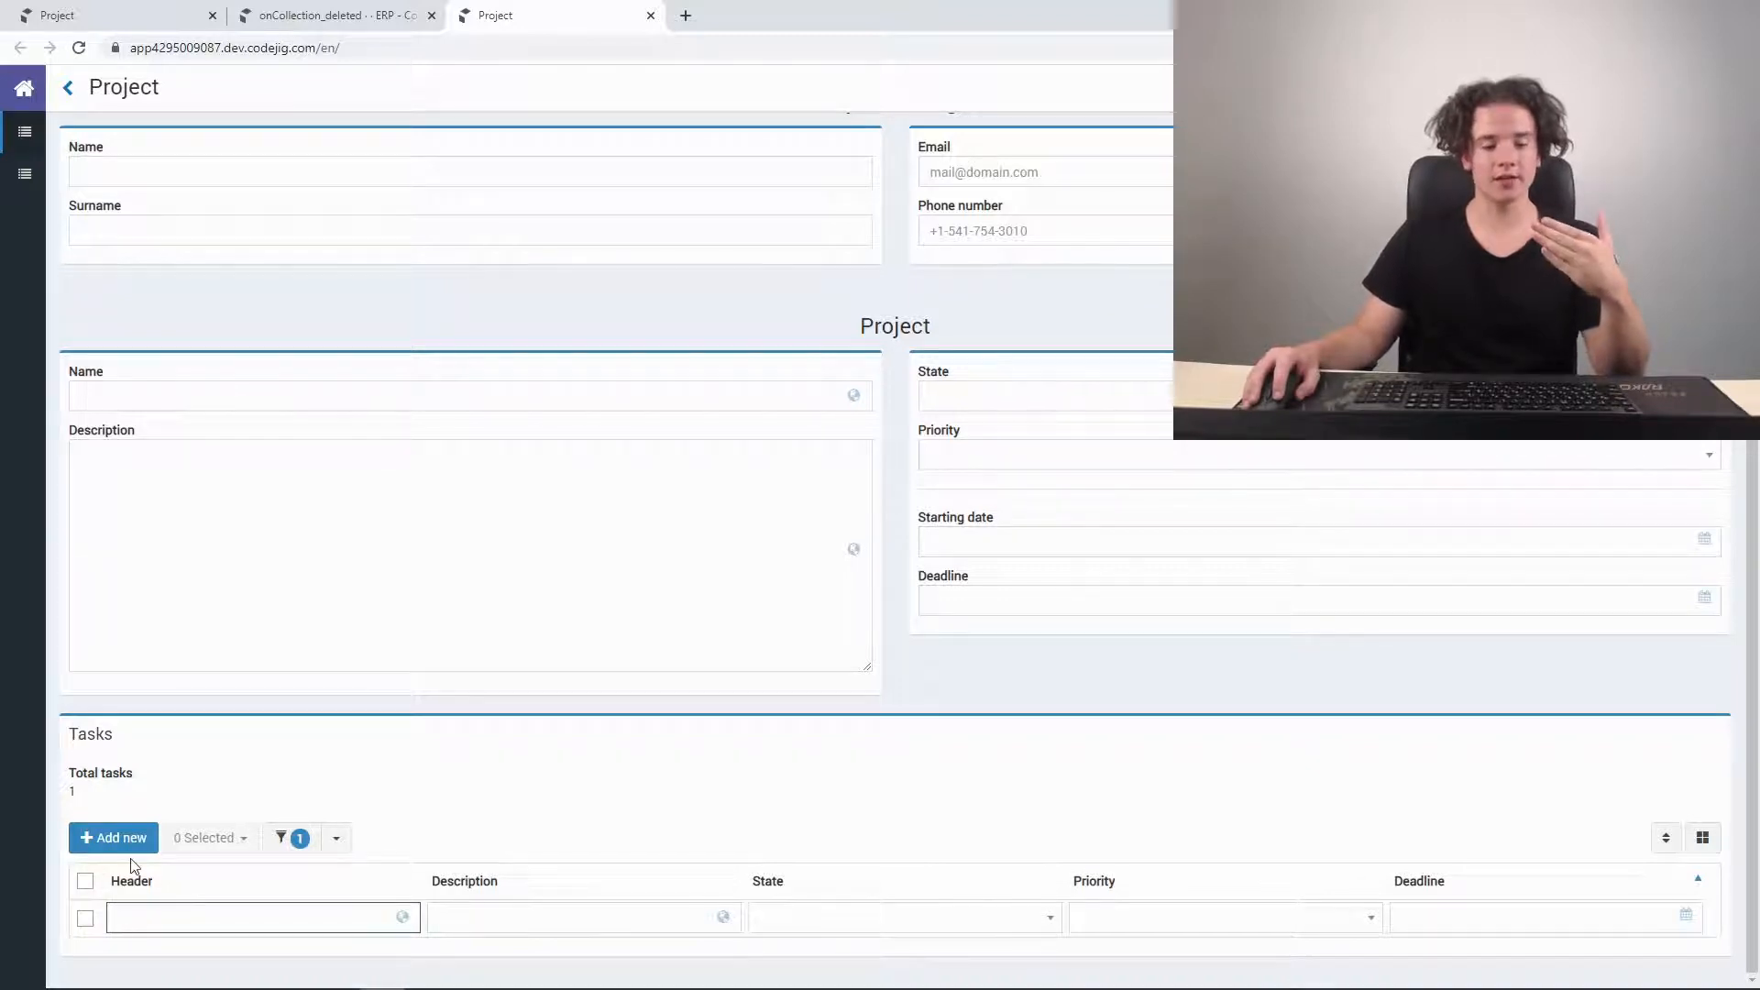
type("Hire a")
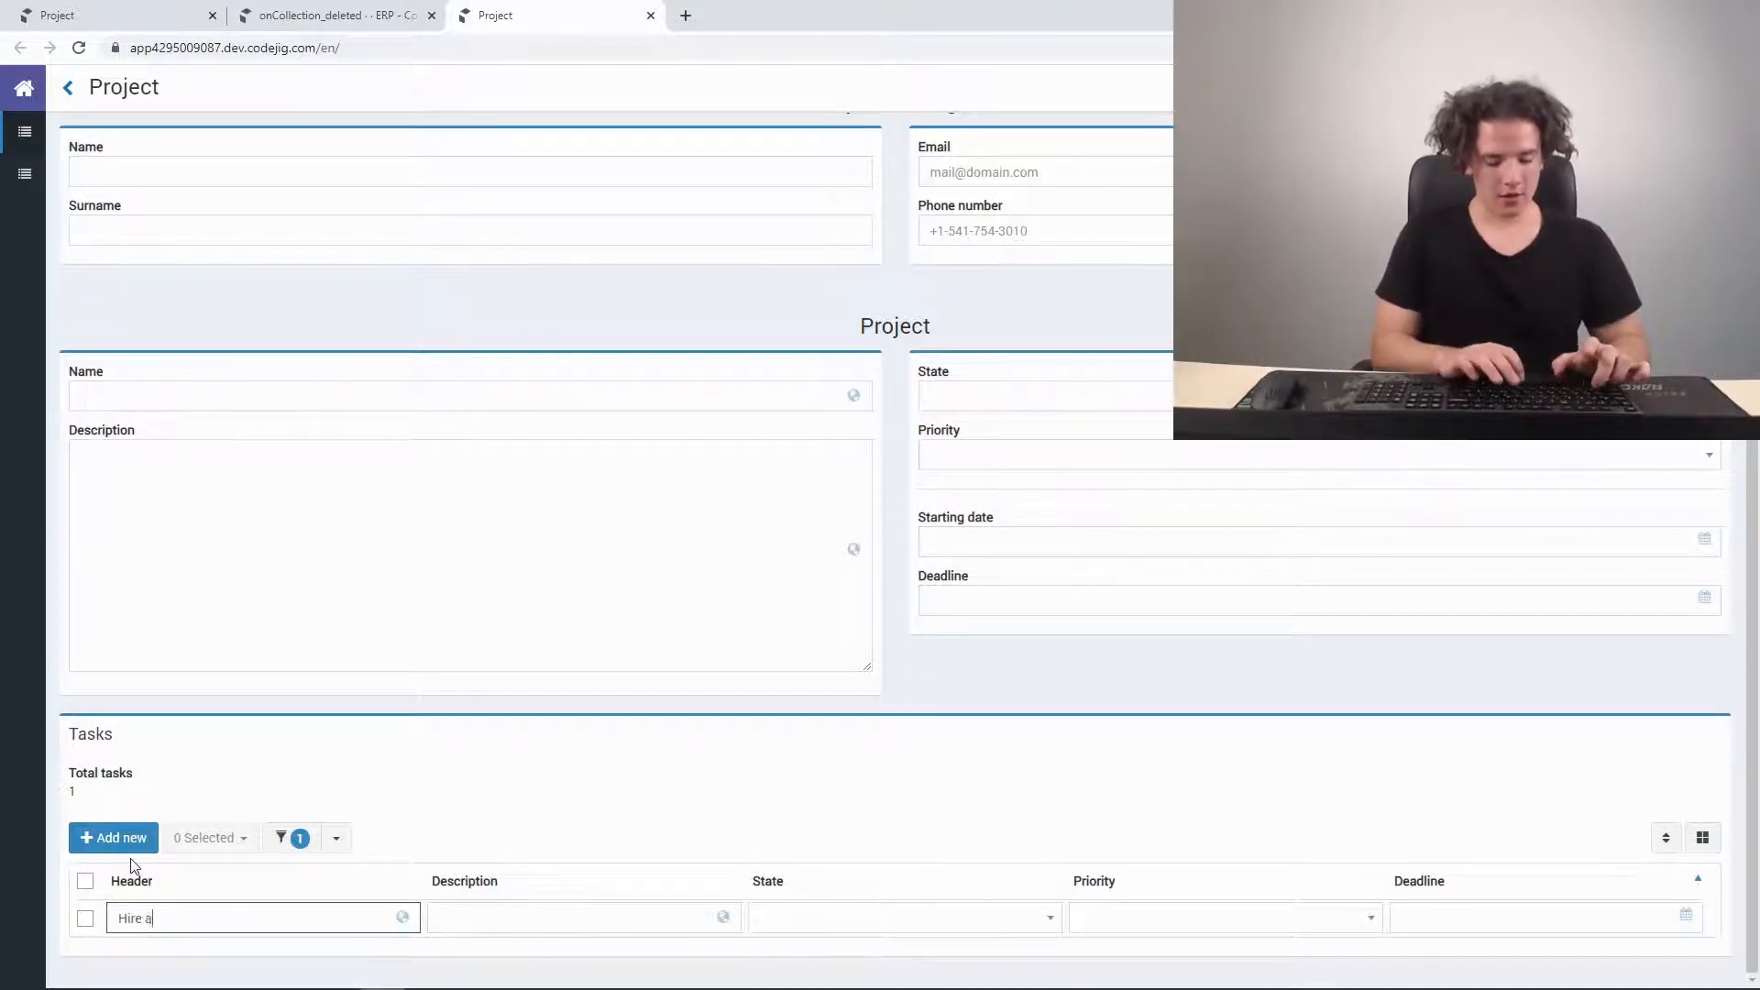
type(" new devel")
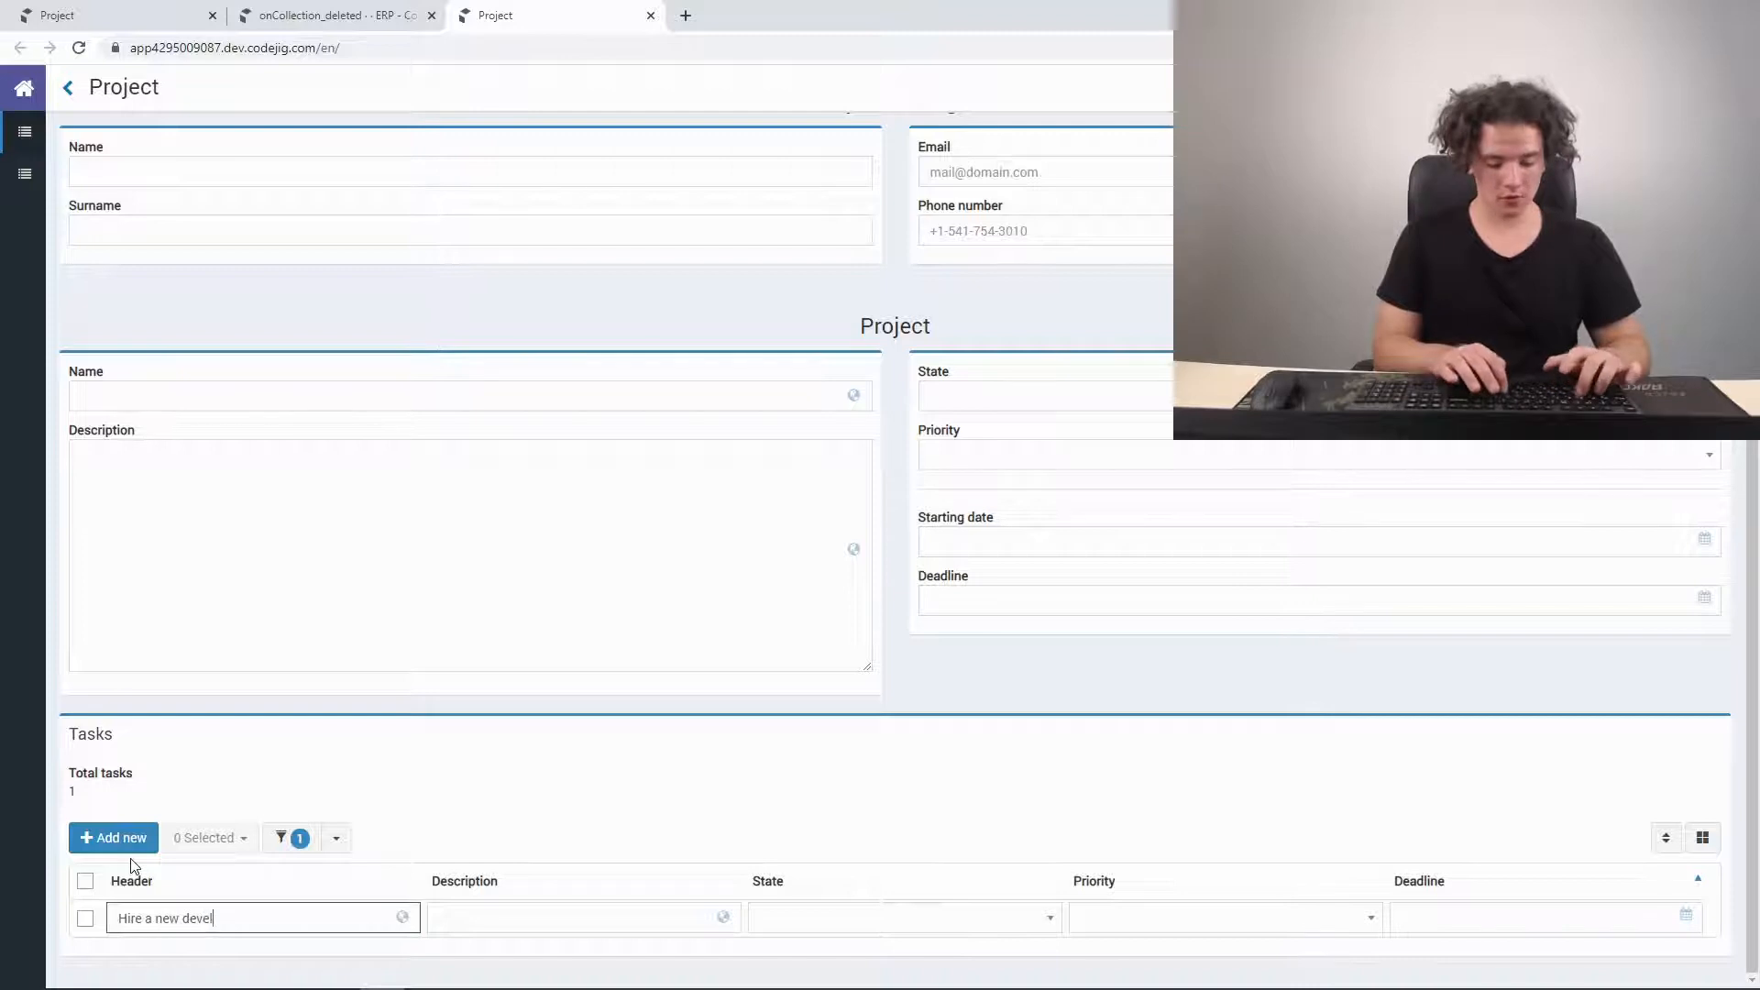
type("oper")
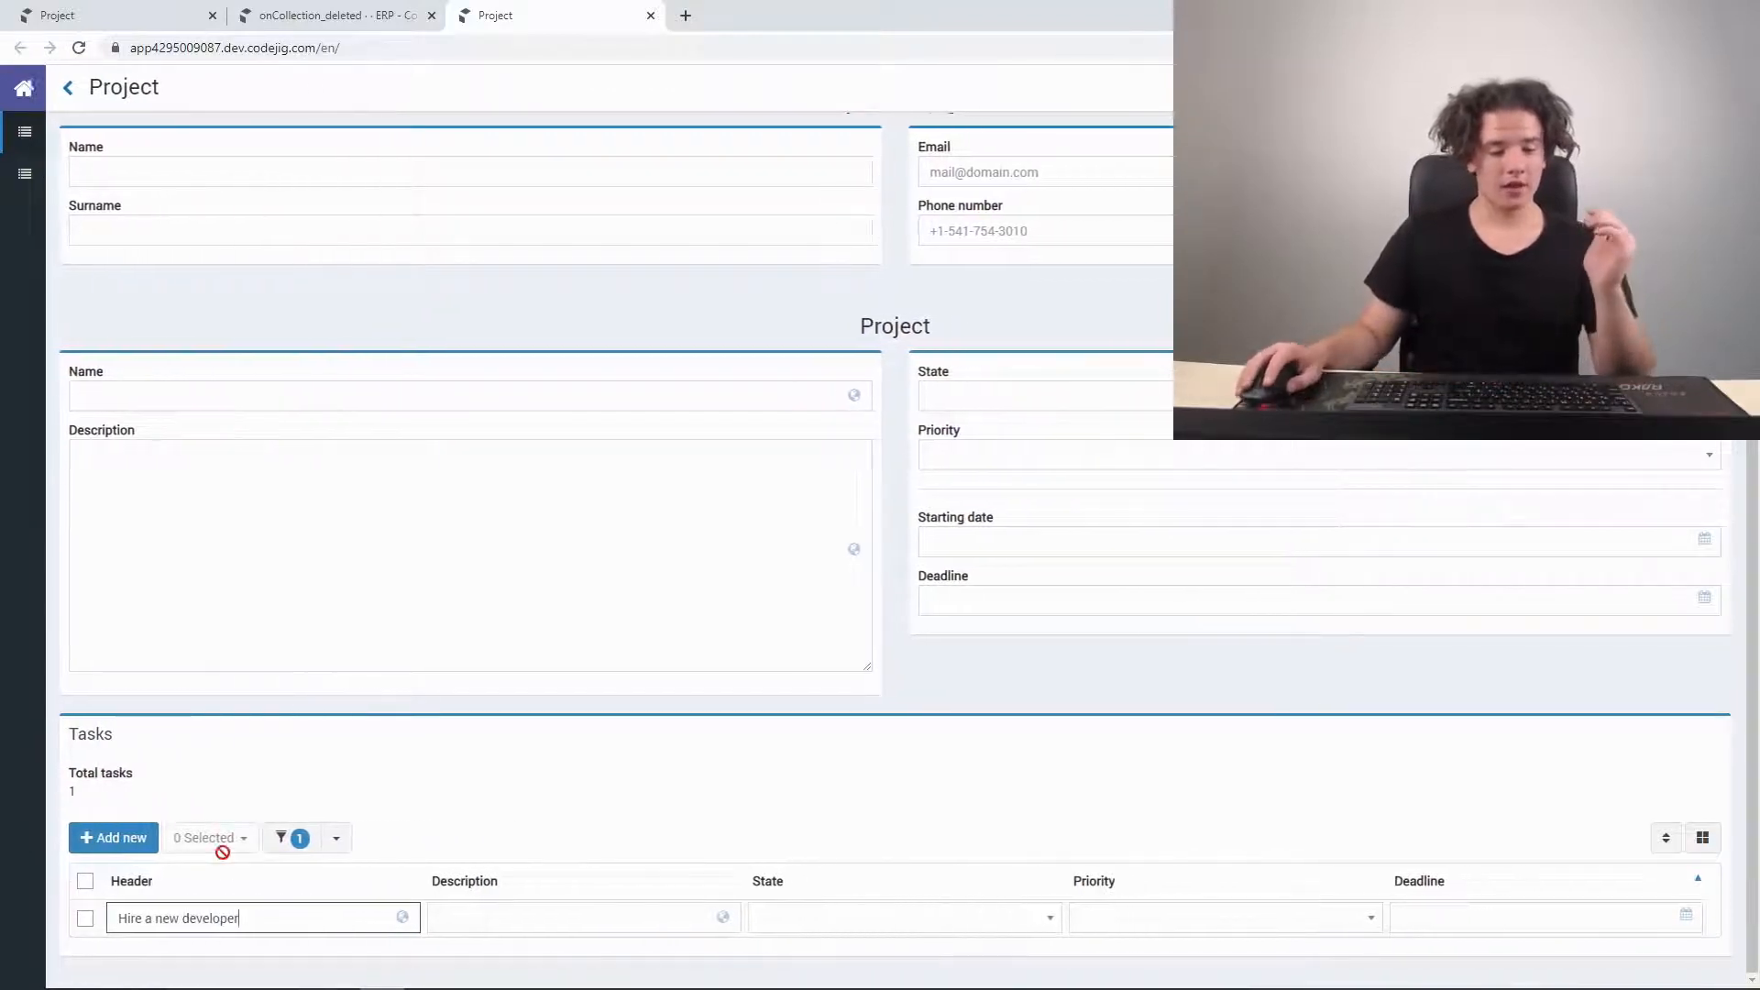
- Delete the "Hire a new developer" row from the Tasks table
left_click(86, 919)
left_click(210, 838)
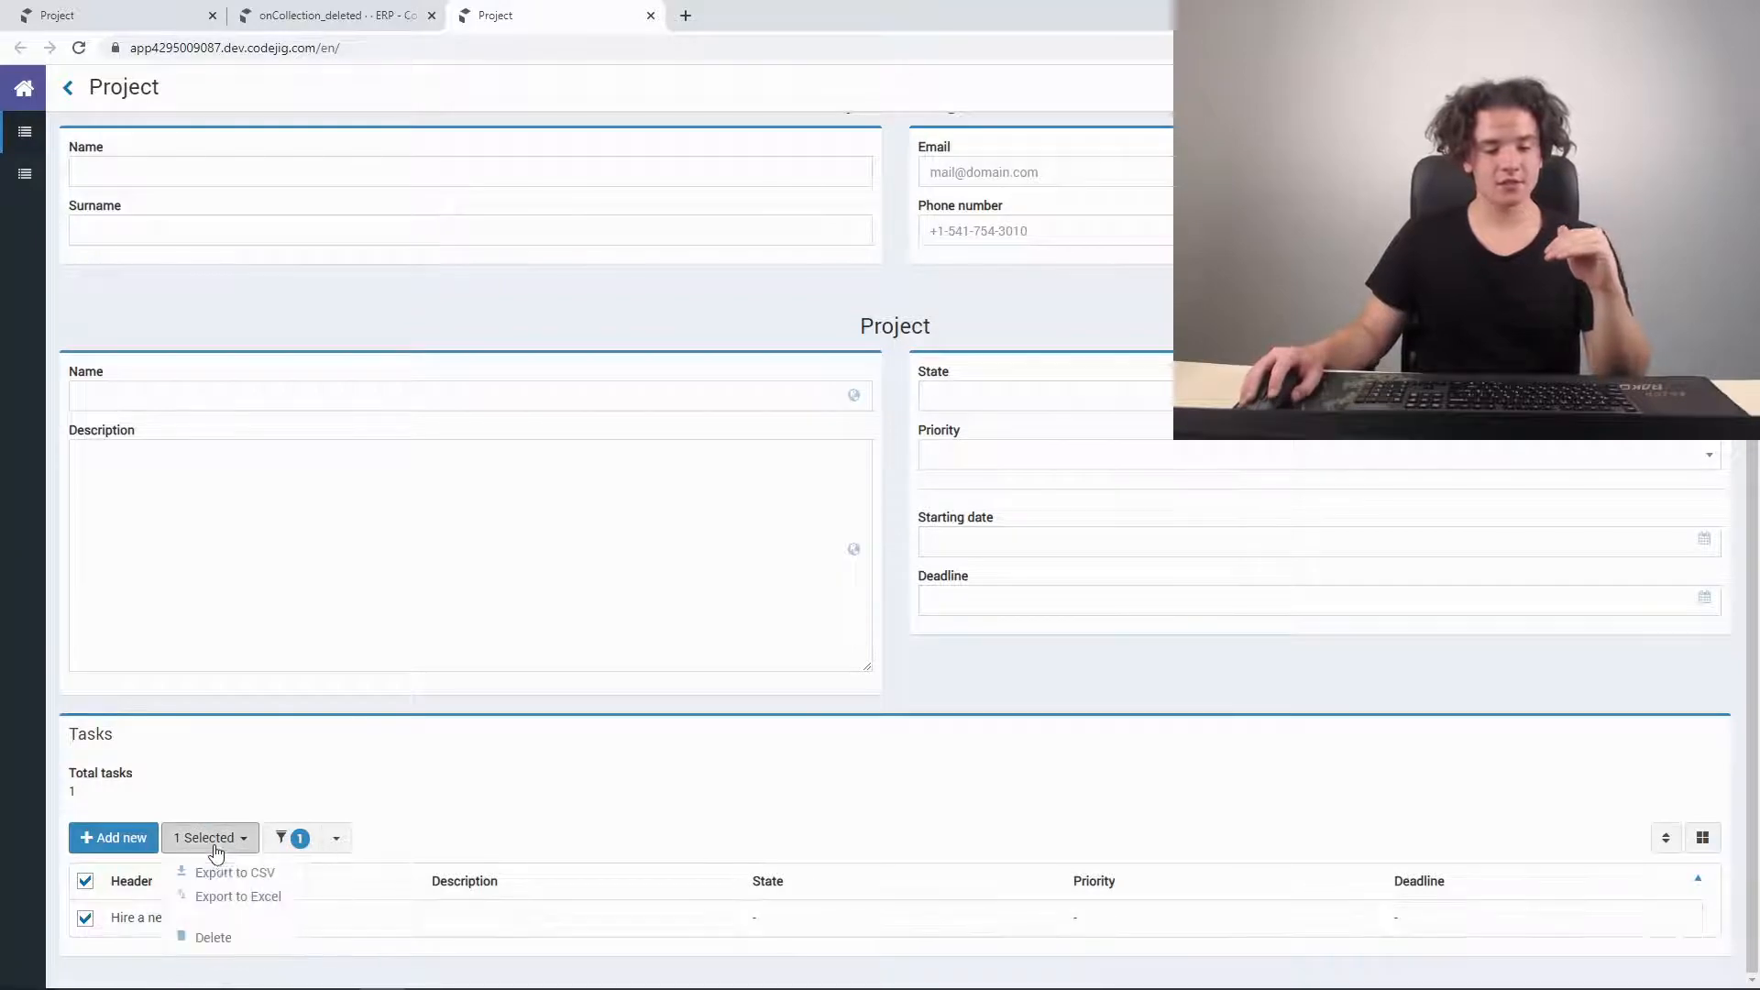
left_click(213, 936)
left_click(1040, 220)
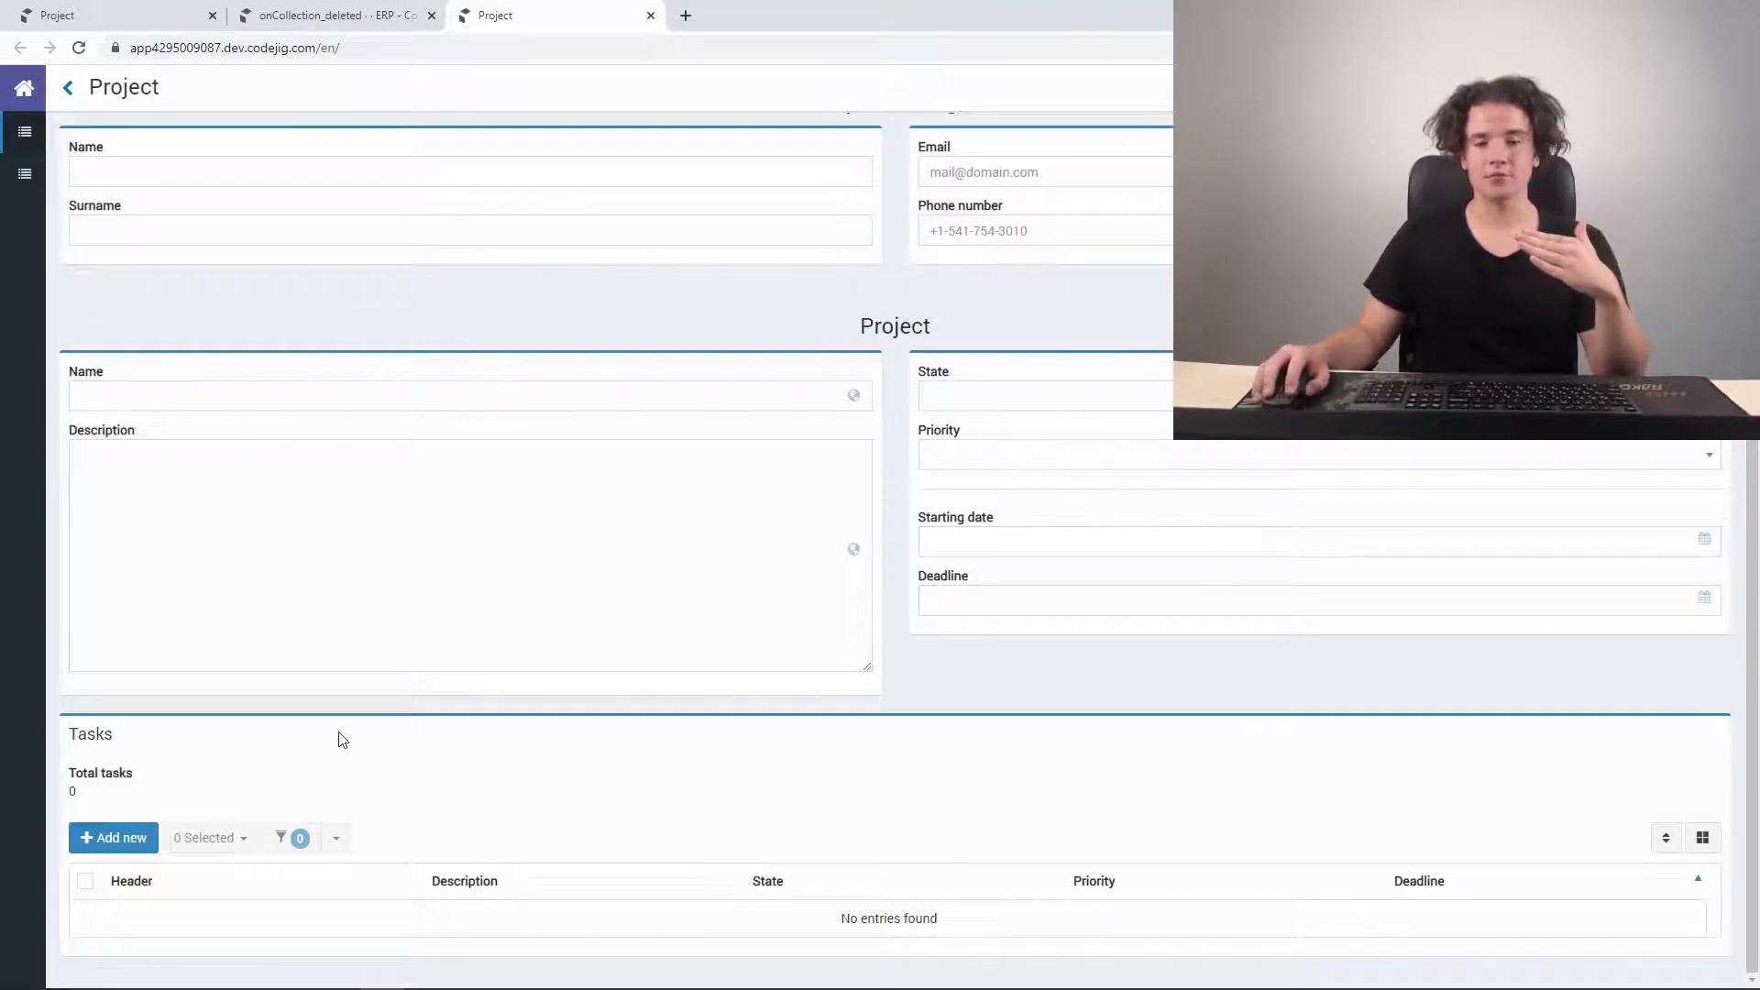
- Set the project's Deadline to 06/08/2020 and add a new row to the Tasks table
left_click(982, 599)
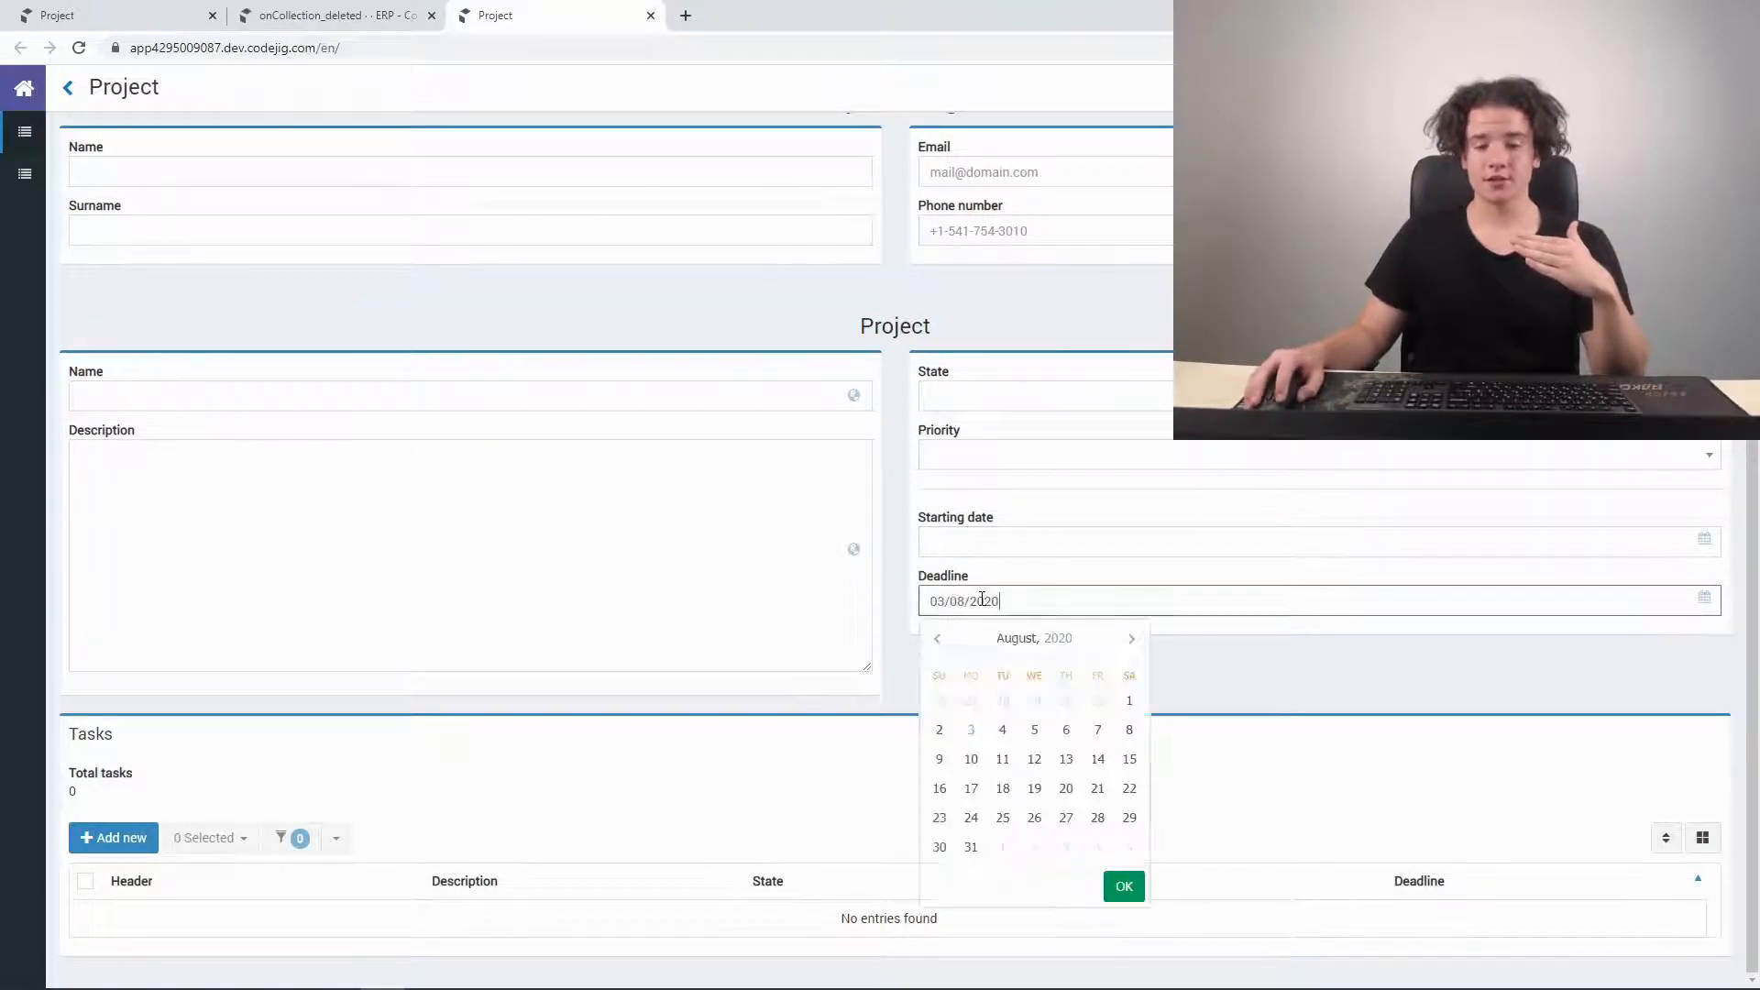
left_click(1067, 738)
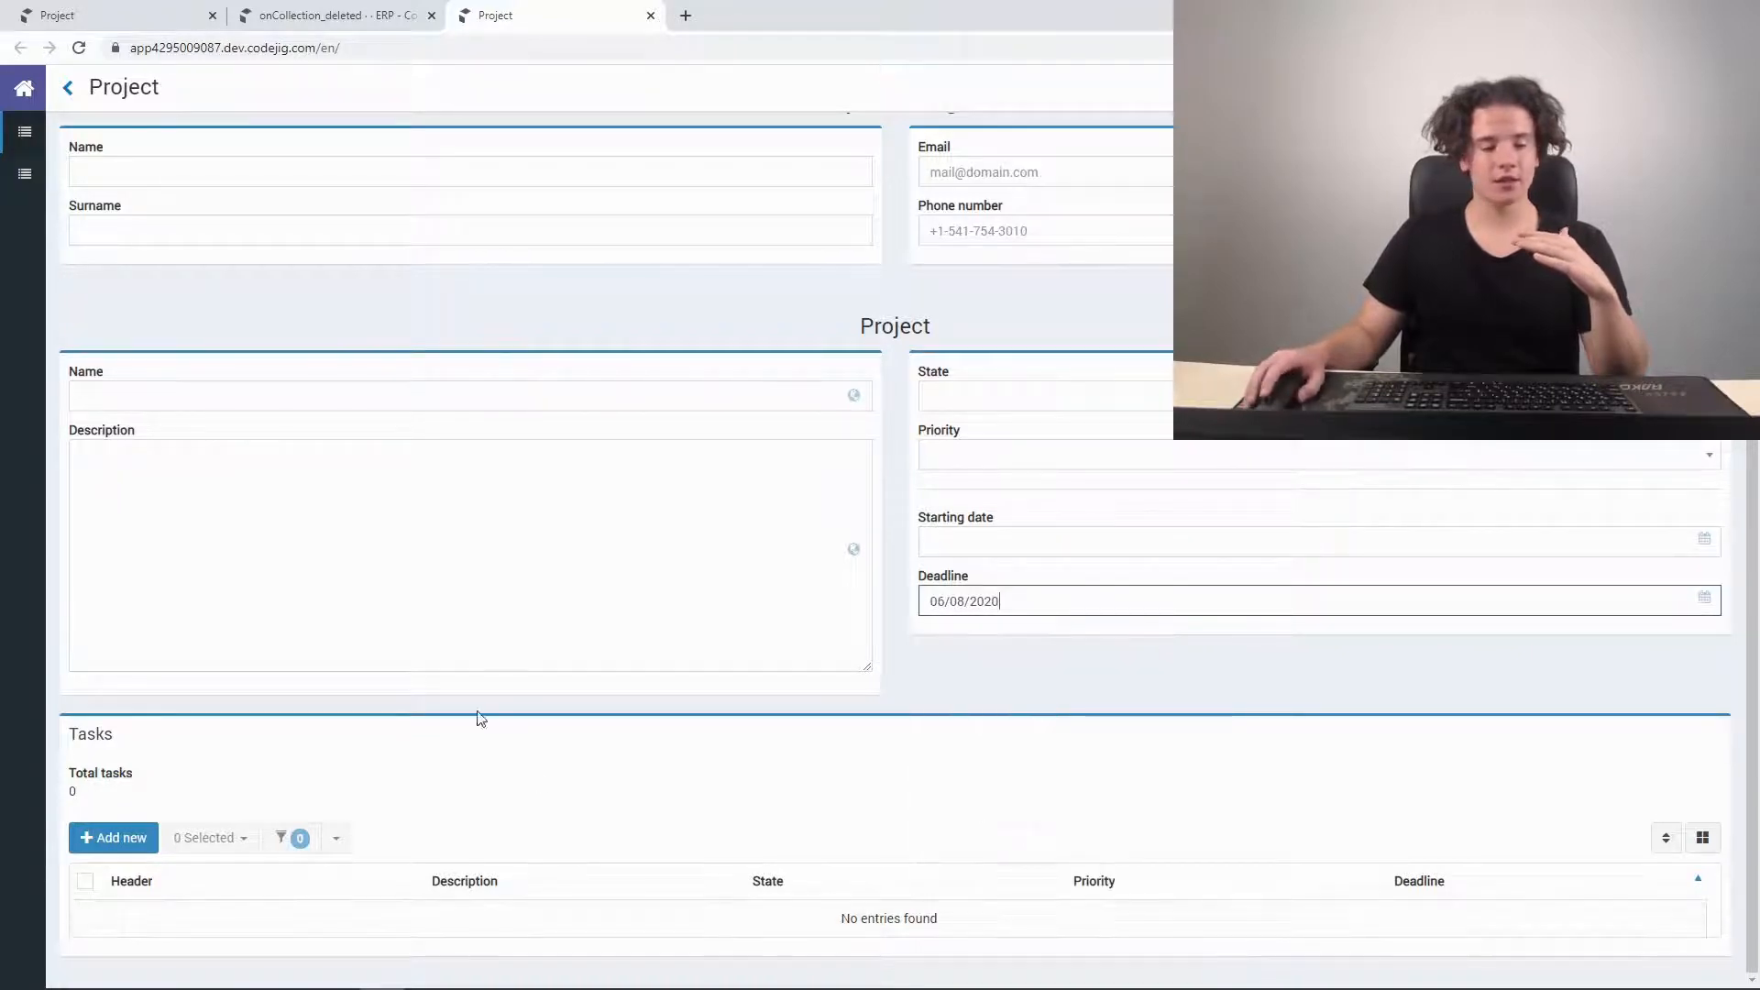
left_click(112, 838)
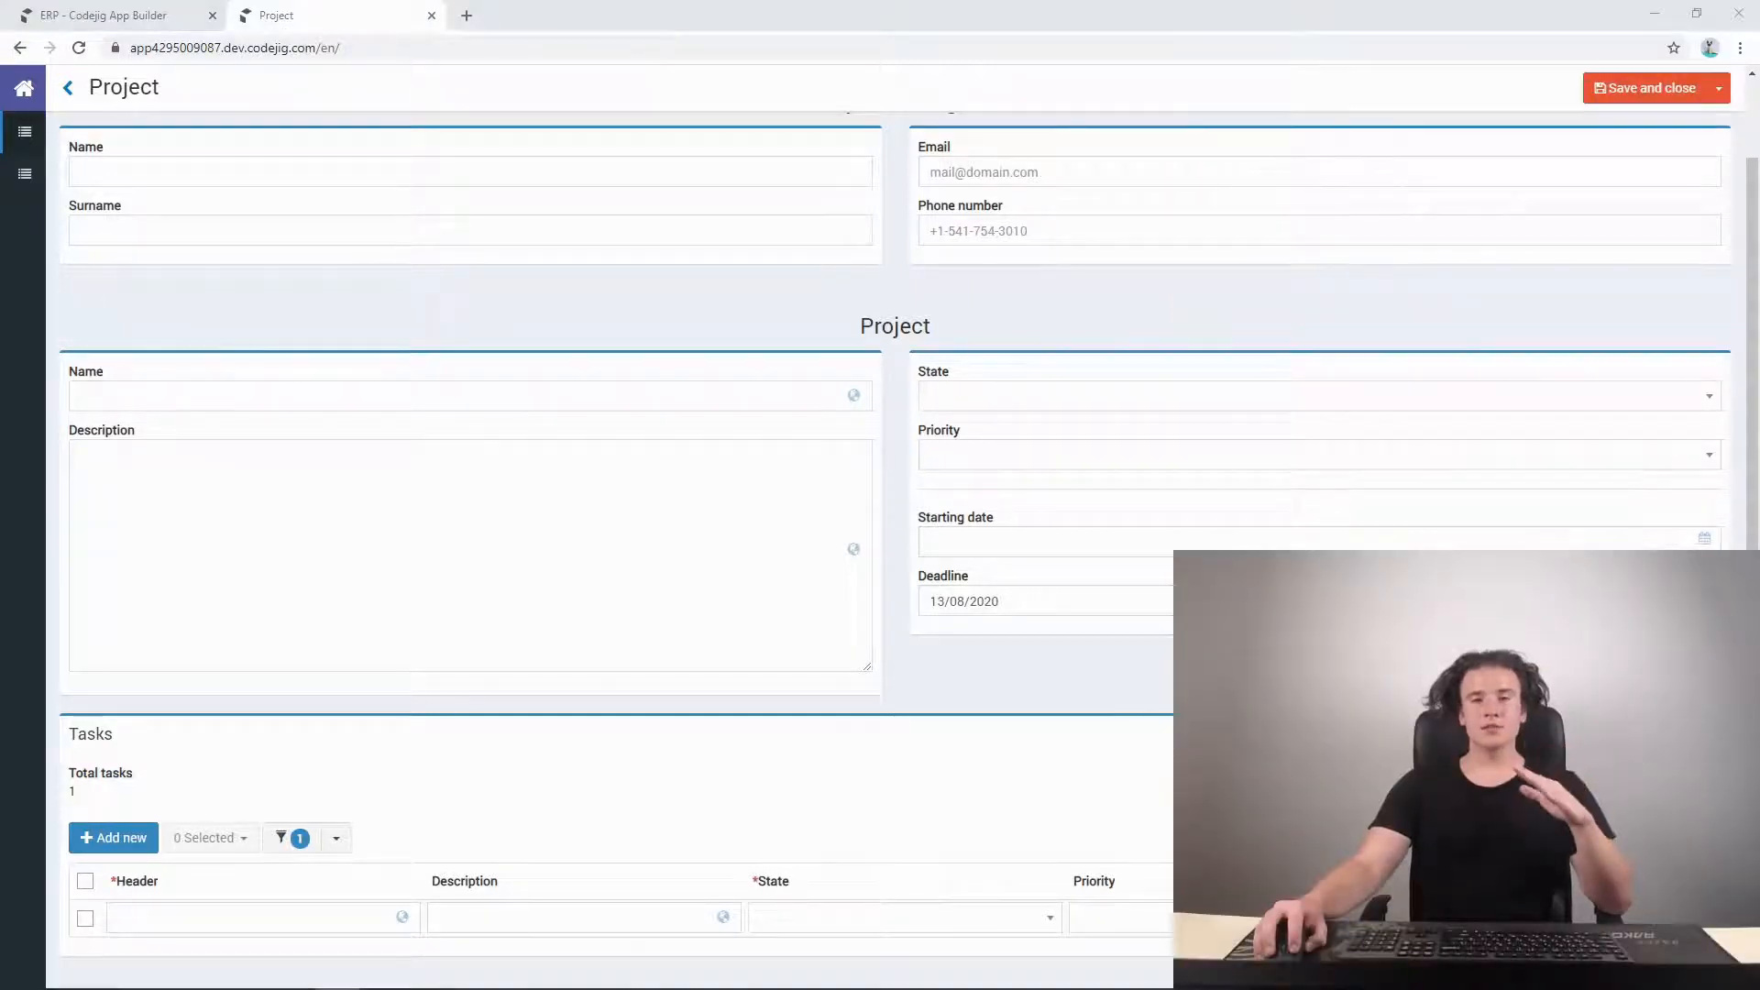
left_click(119, 12)
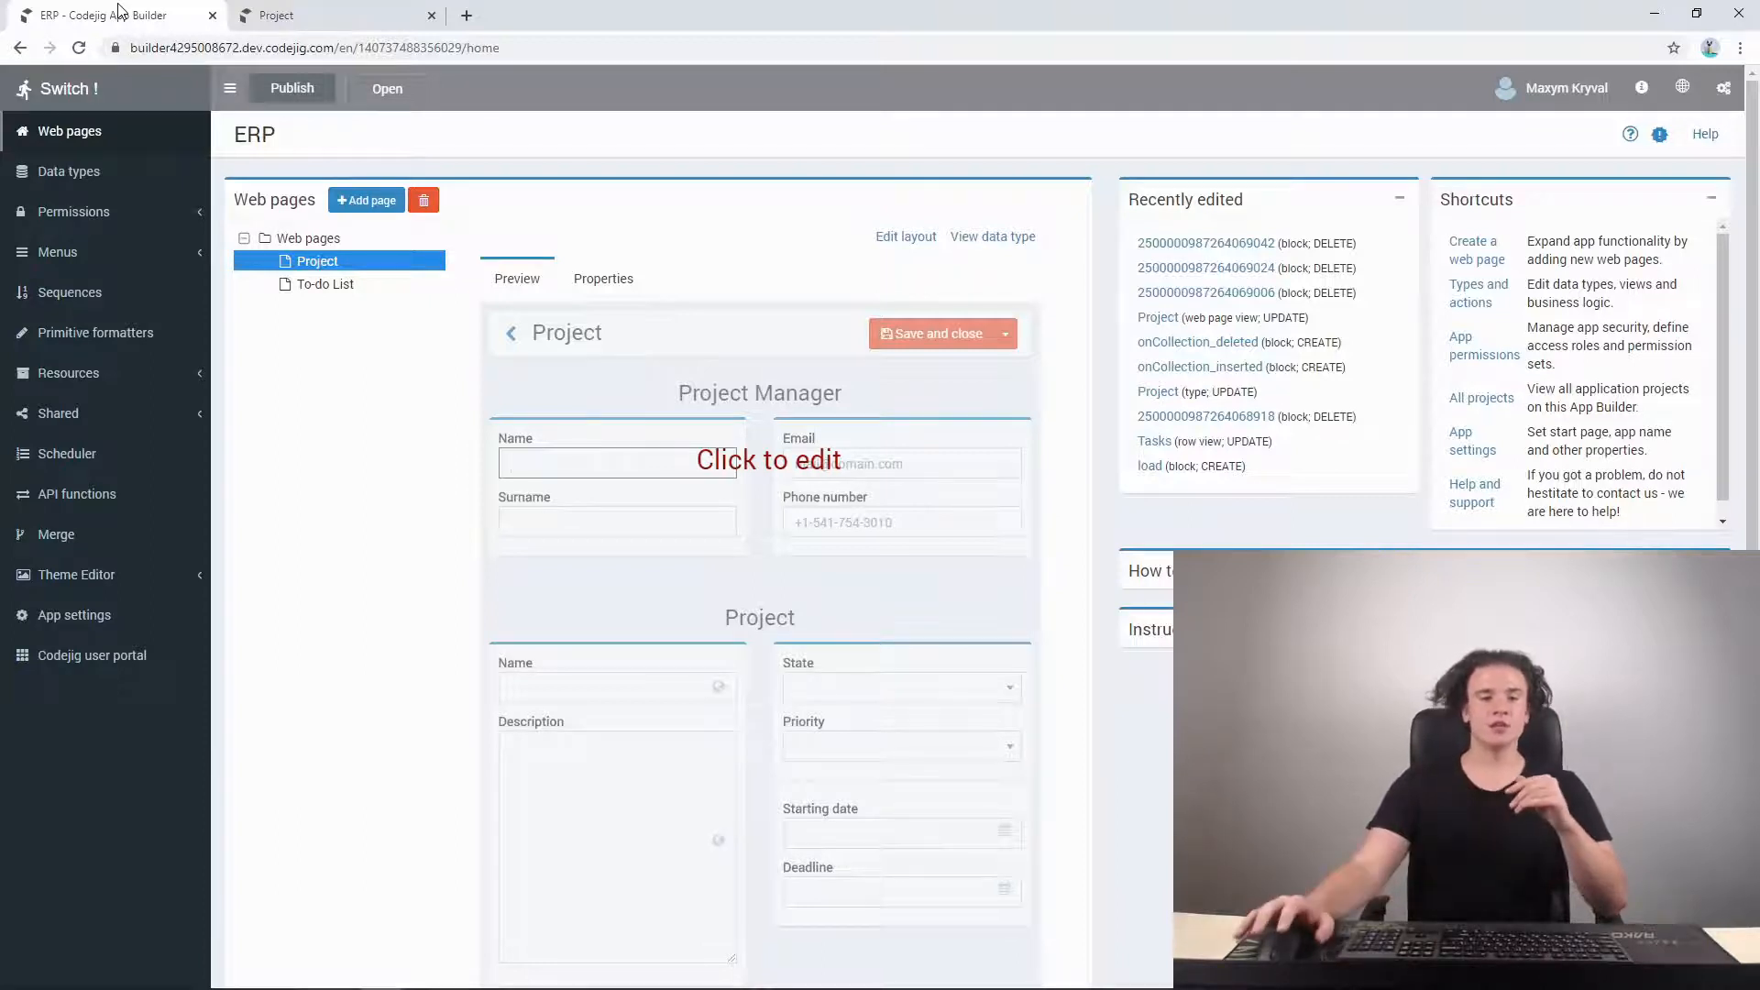
left_click(279, 11)
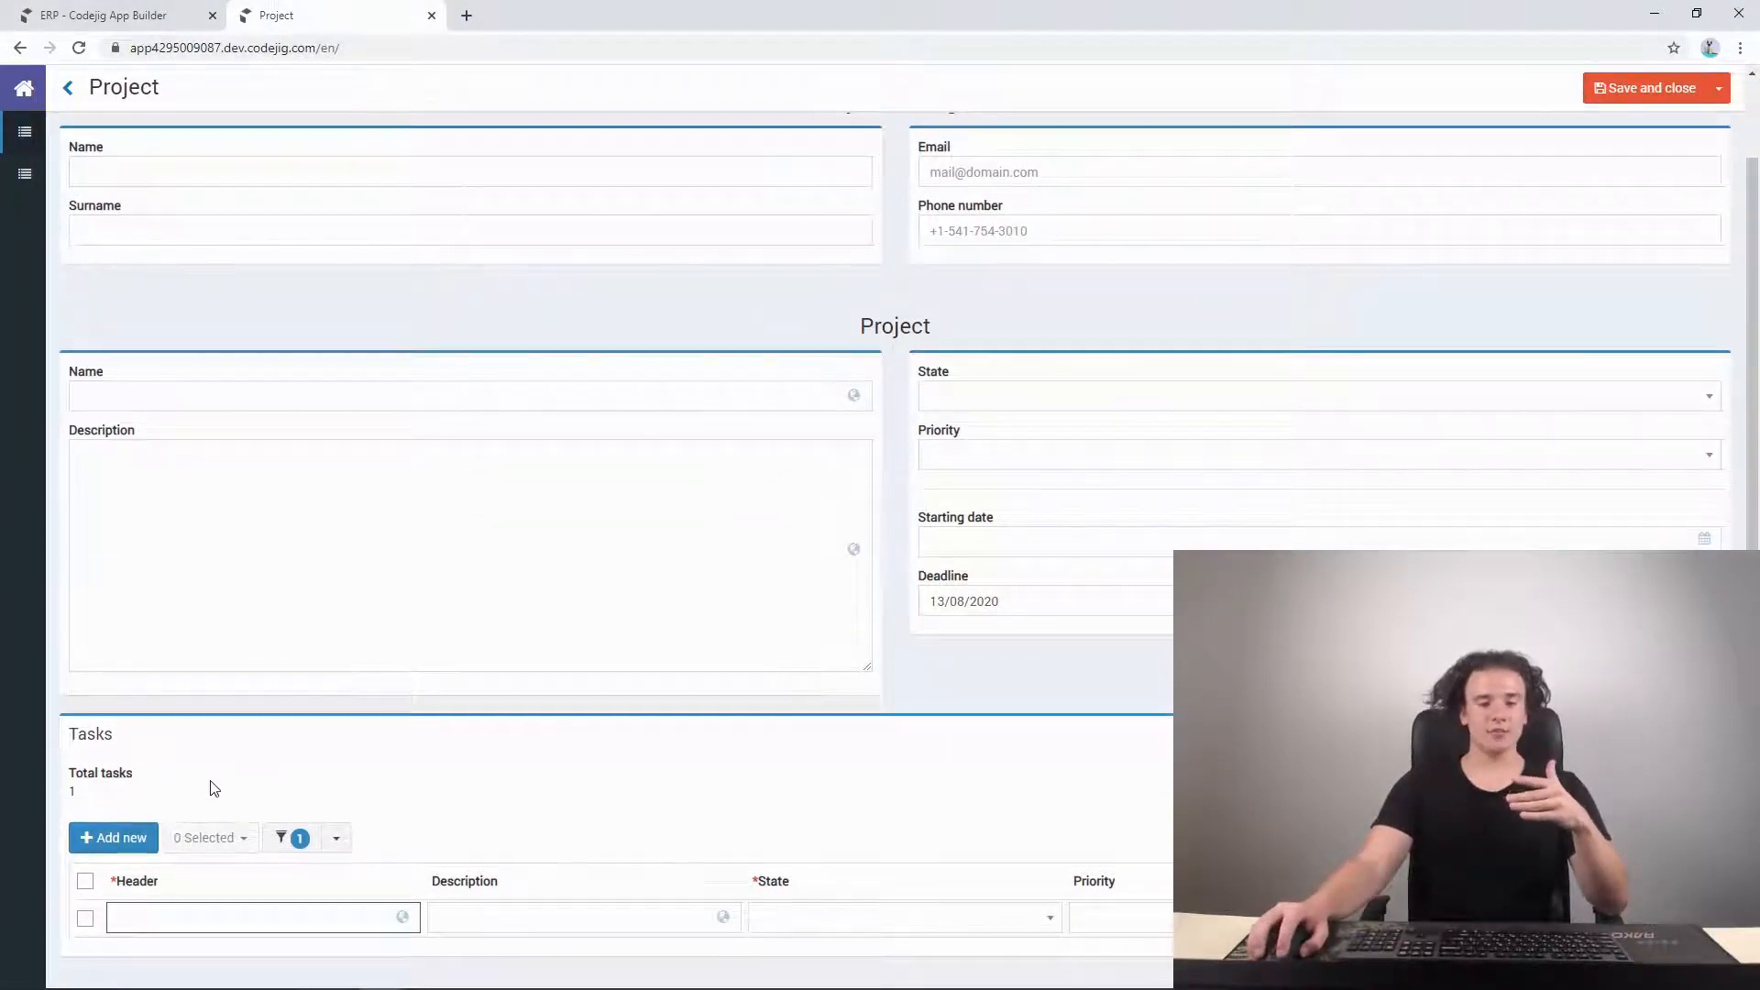
scroll(1054, 596, "up", 1)
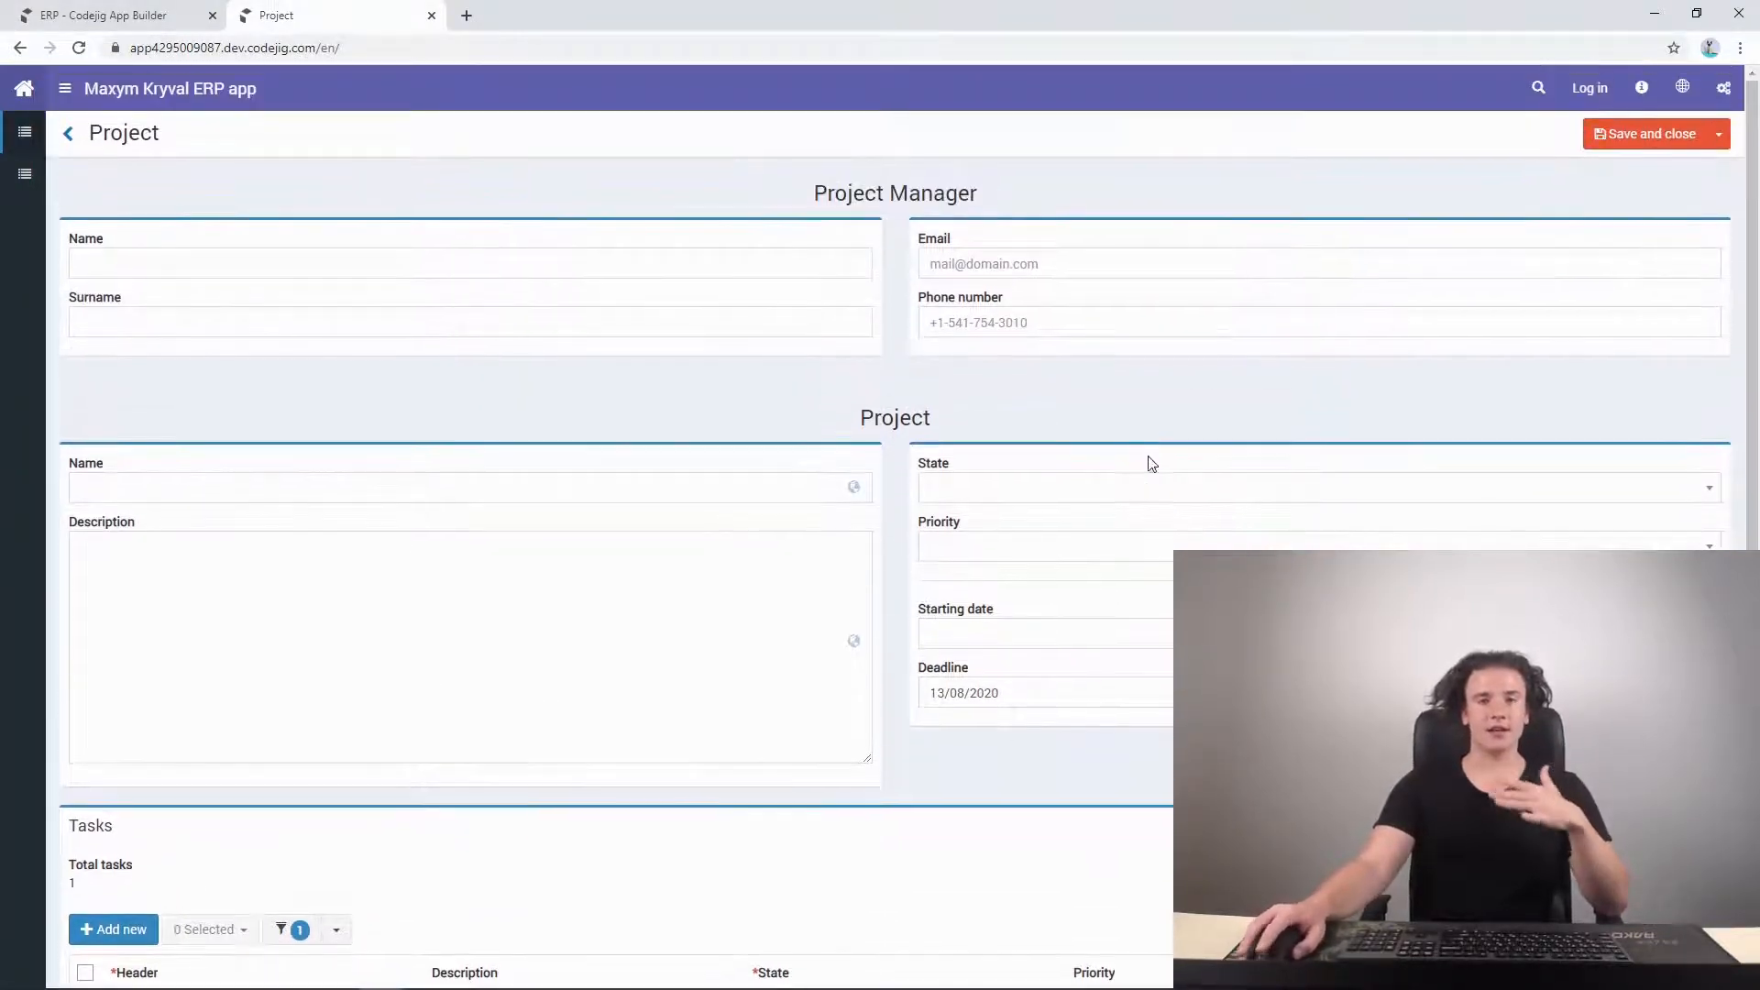
- Switch to the app builder, find the Project data type and create a server-side field change event for the Tasks collection's Deadline field
left_click(99, 13)
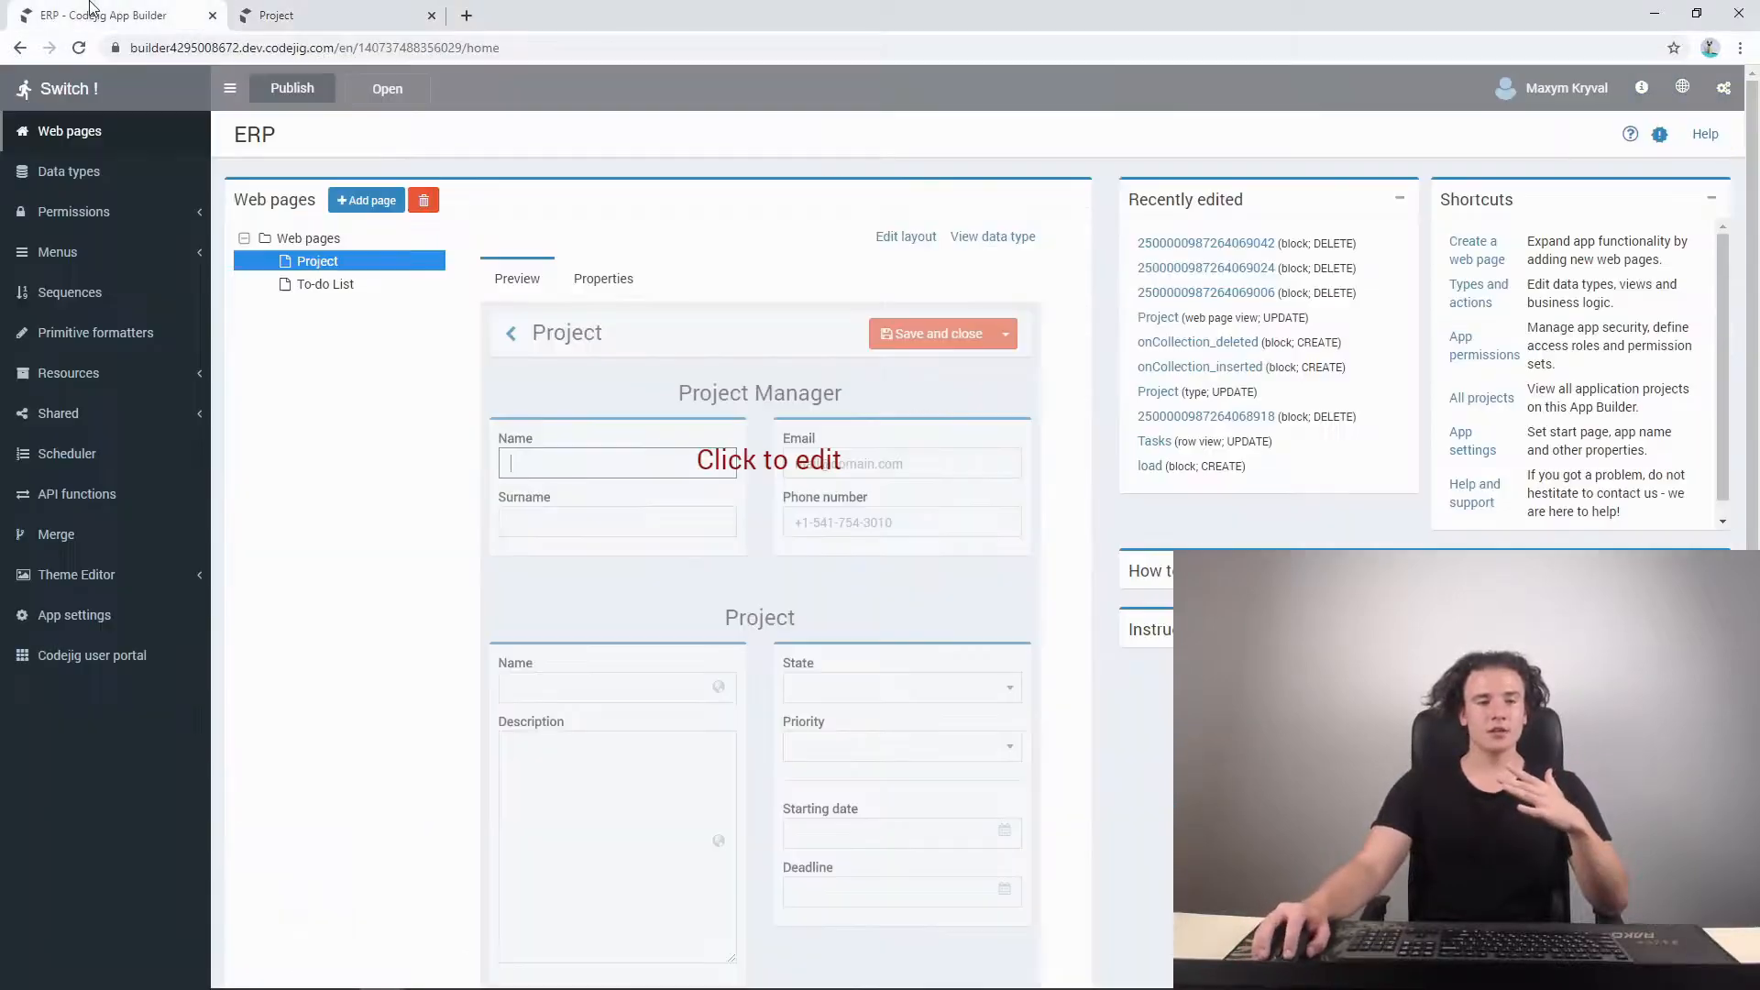
left_click(65, 95)
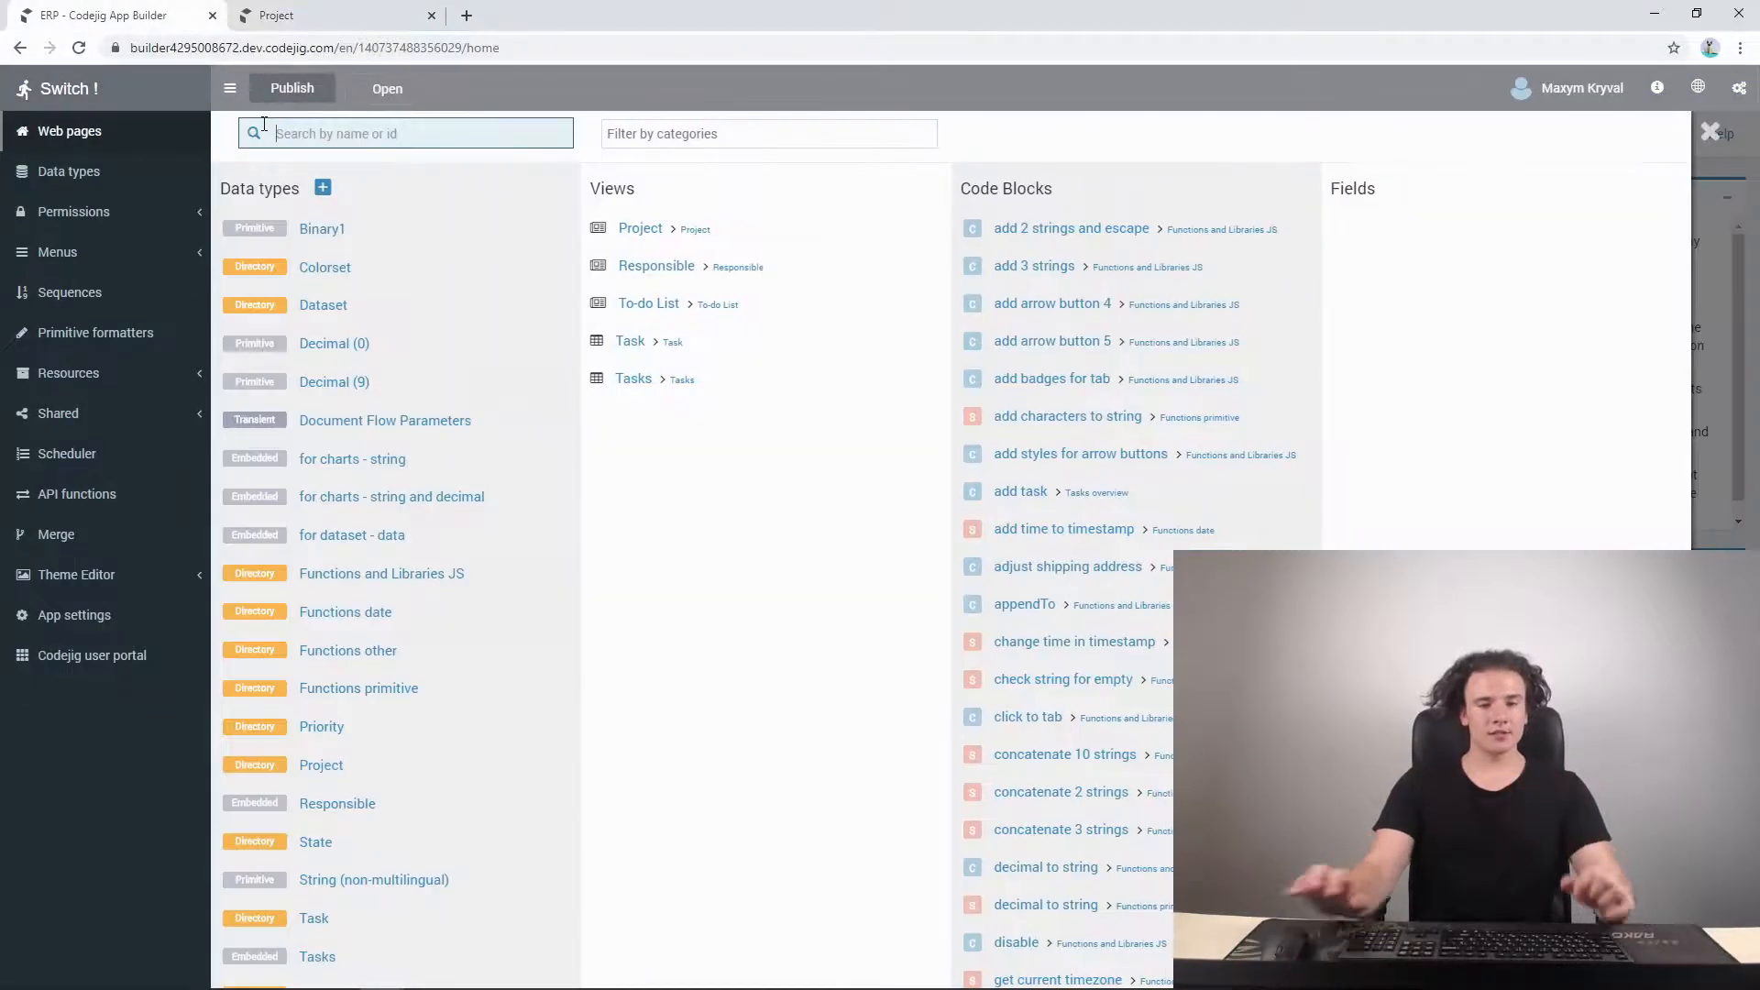
type("project")
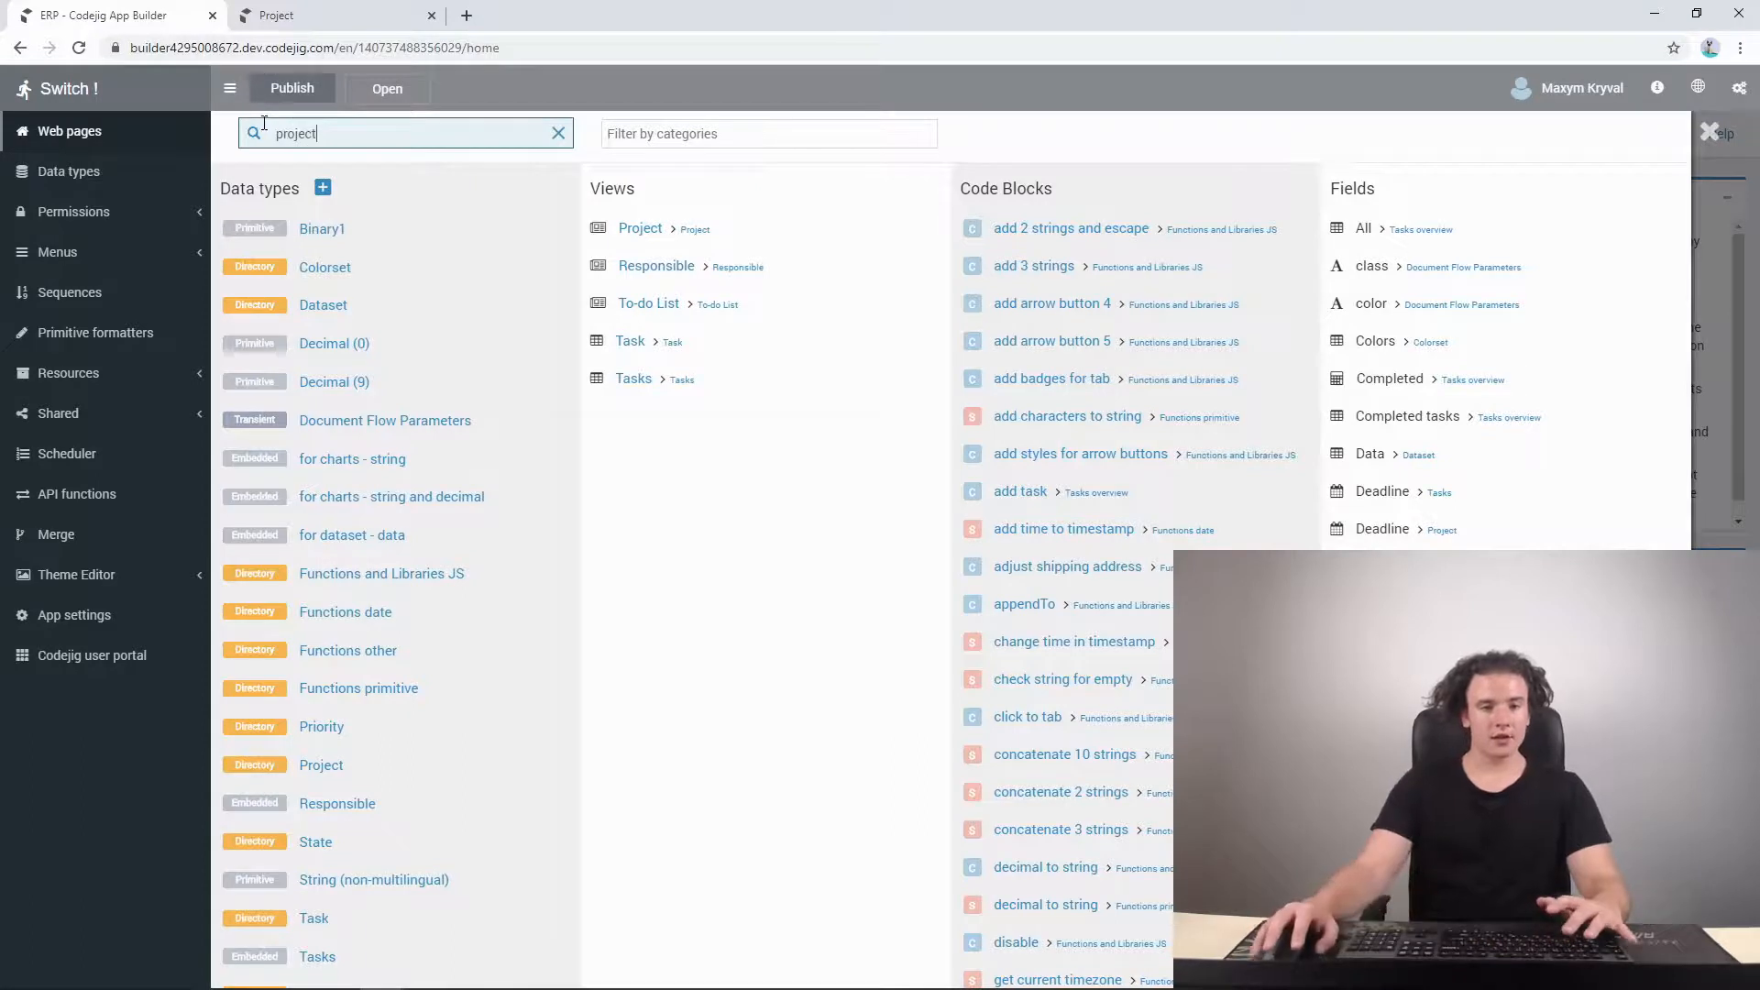
left_click(316, 229)
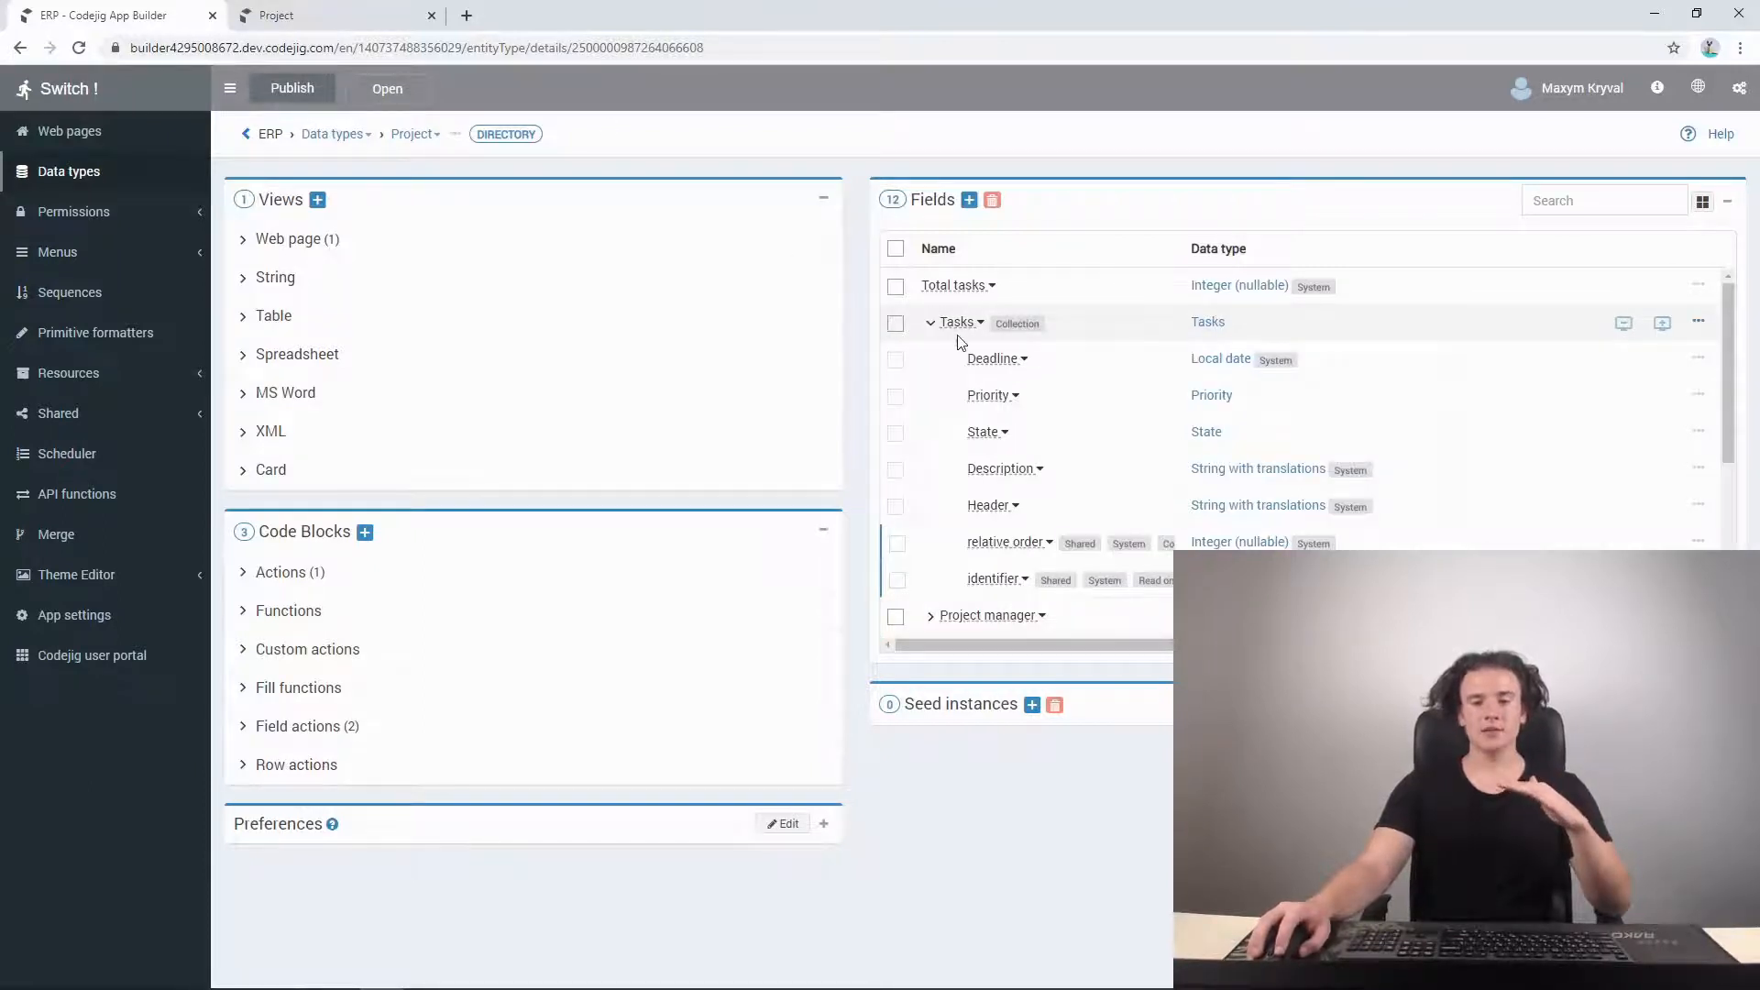
left_click(1000, 363)
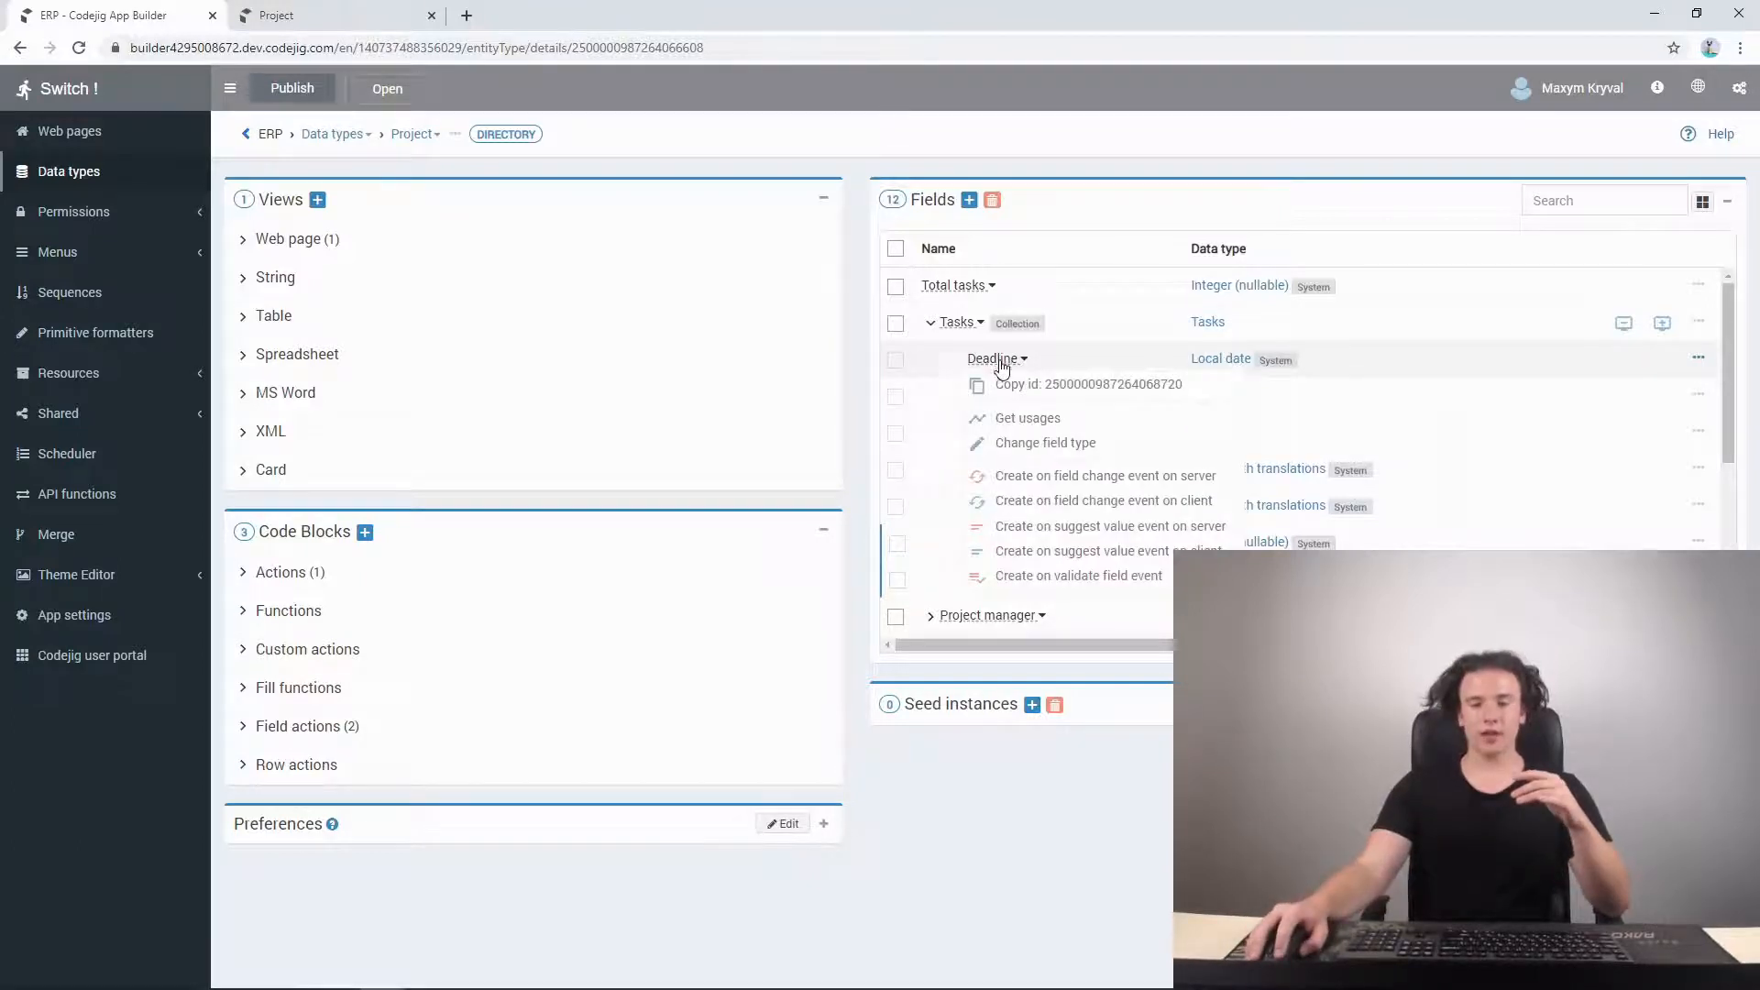
left_click(1042, 476)
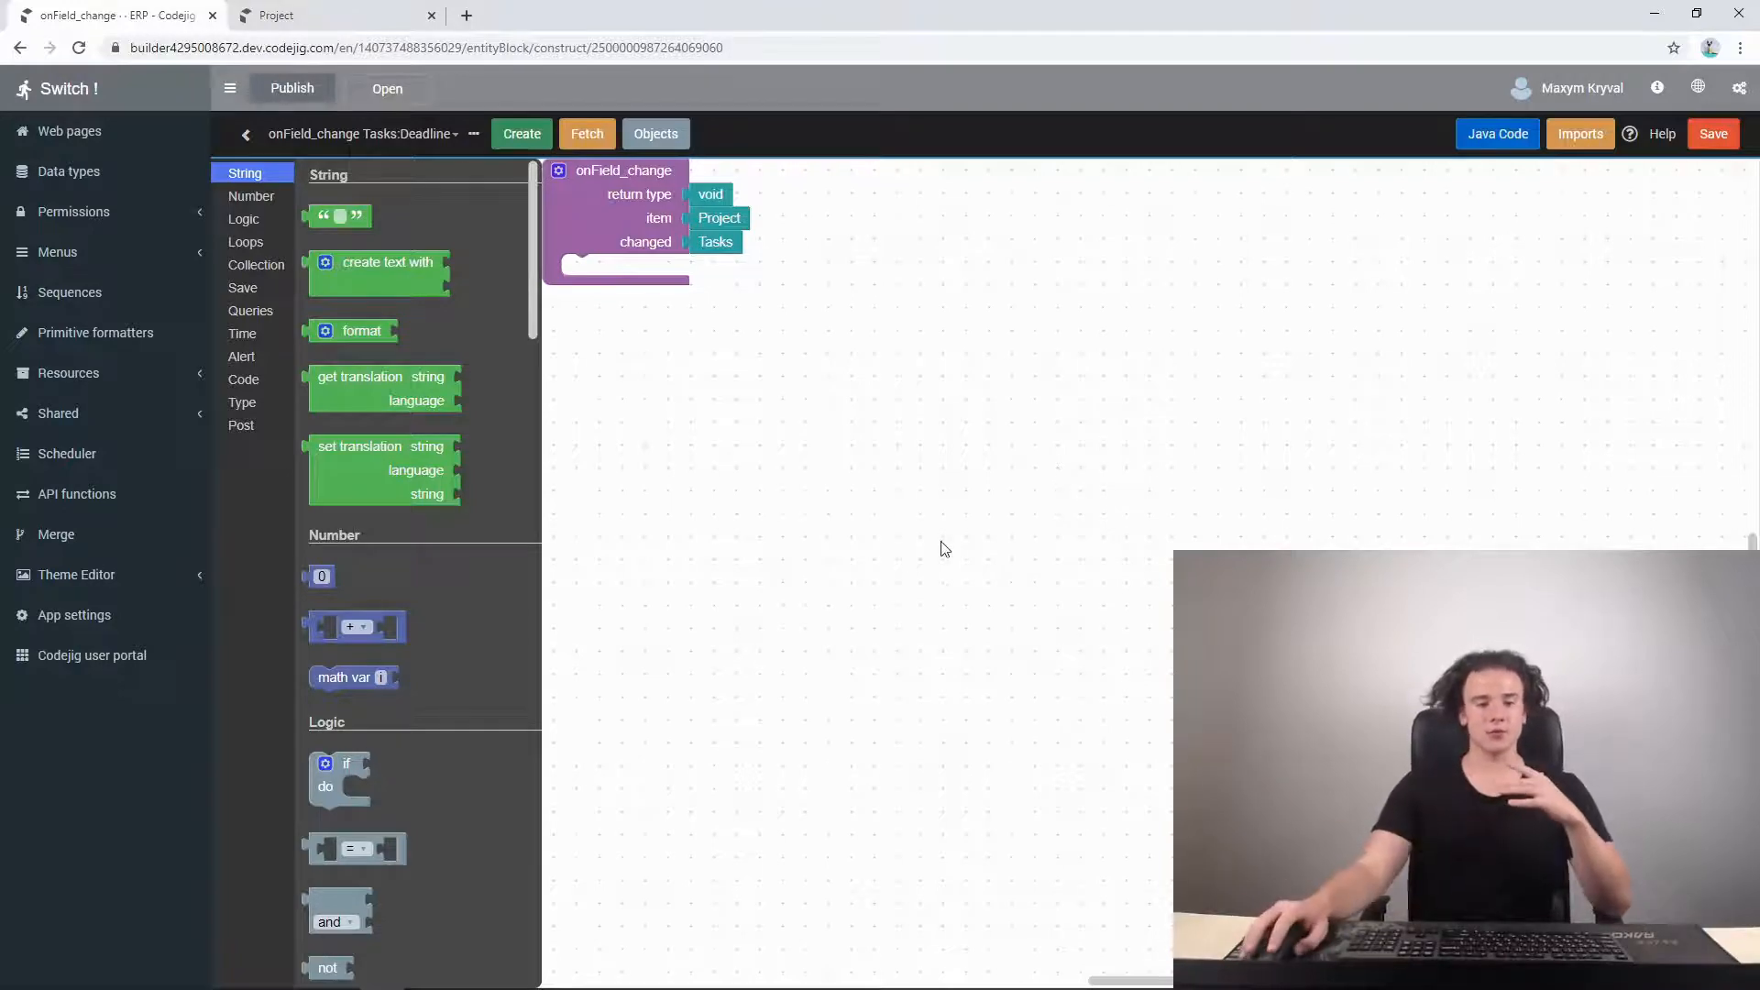
- Add an if block to onField_change with an "and" condition holding two empty equality comparisons
left_click_drag(366, 760, 620, 267)
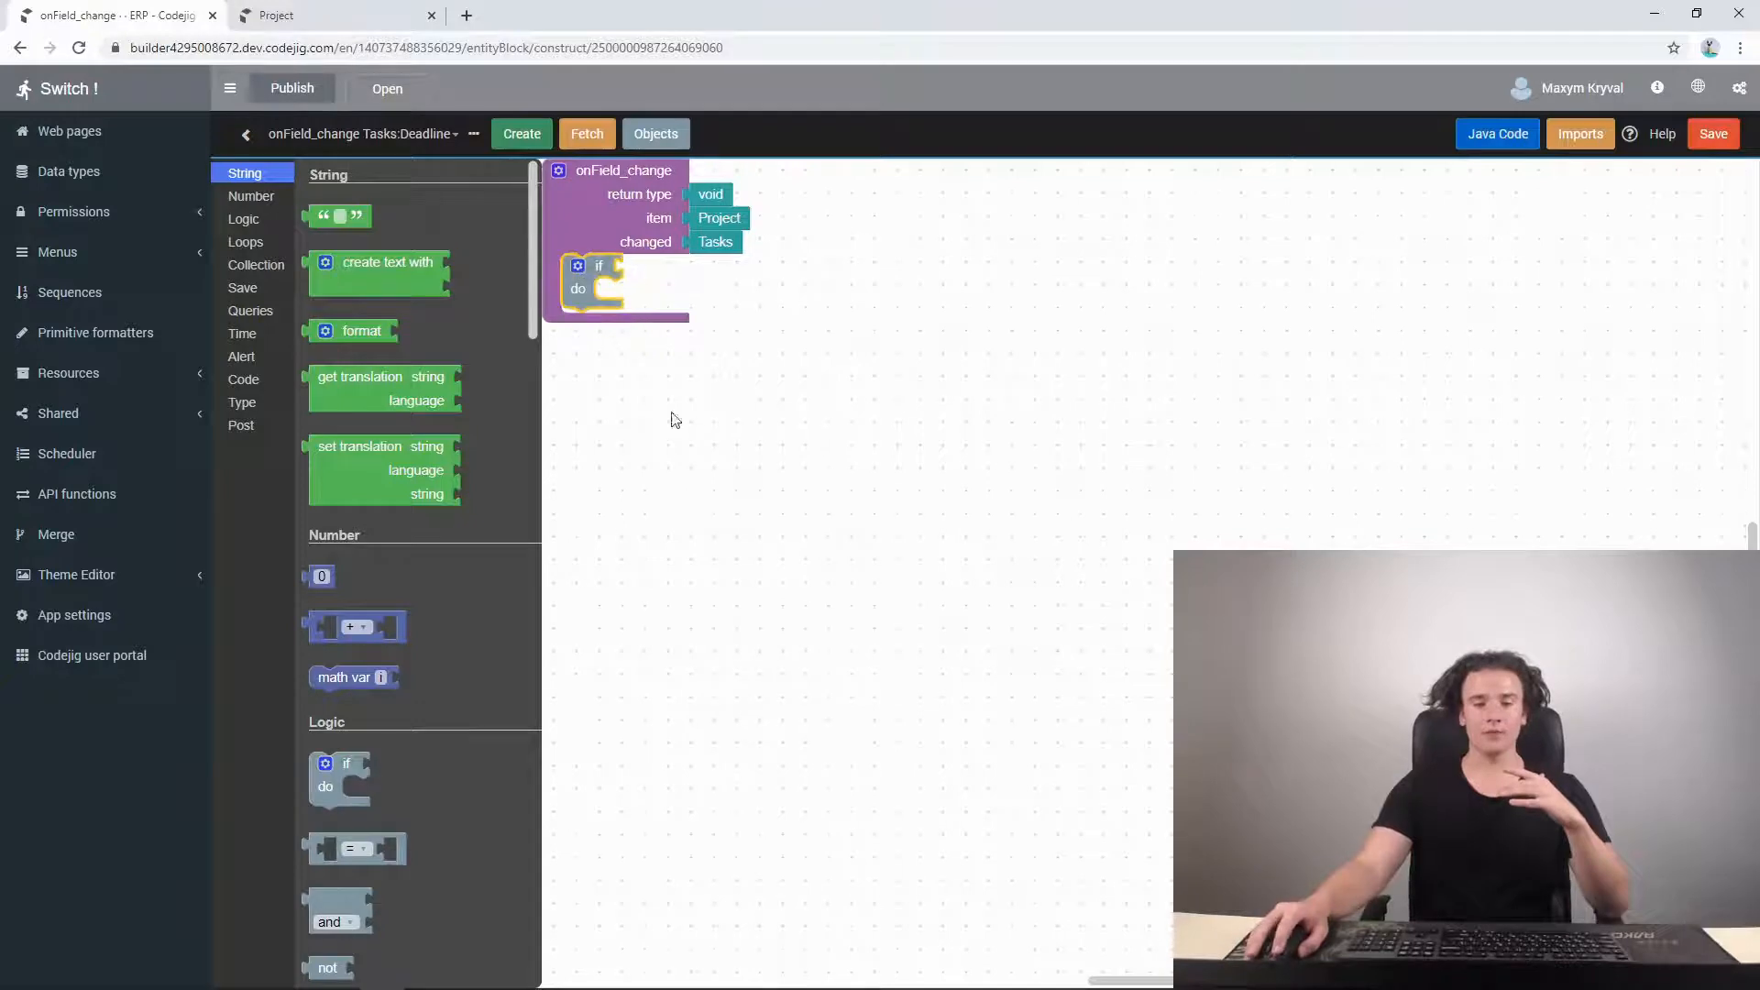
left_click(307, 908)
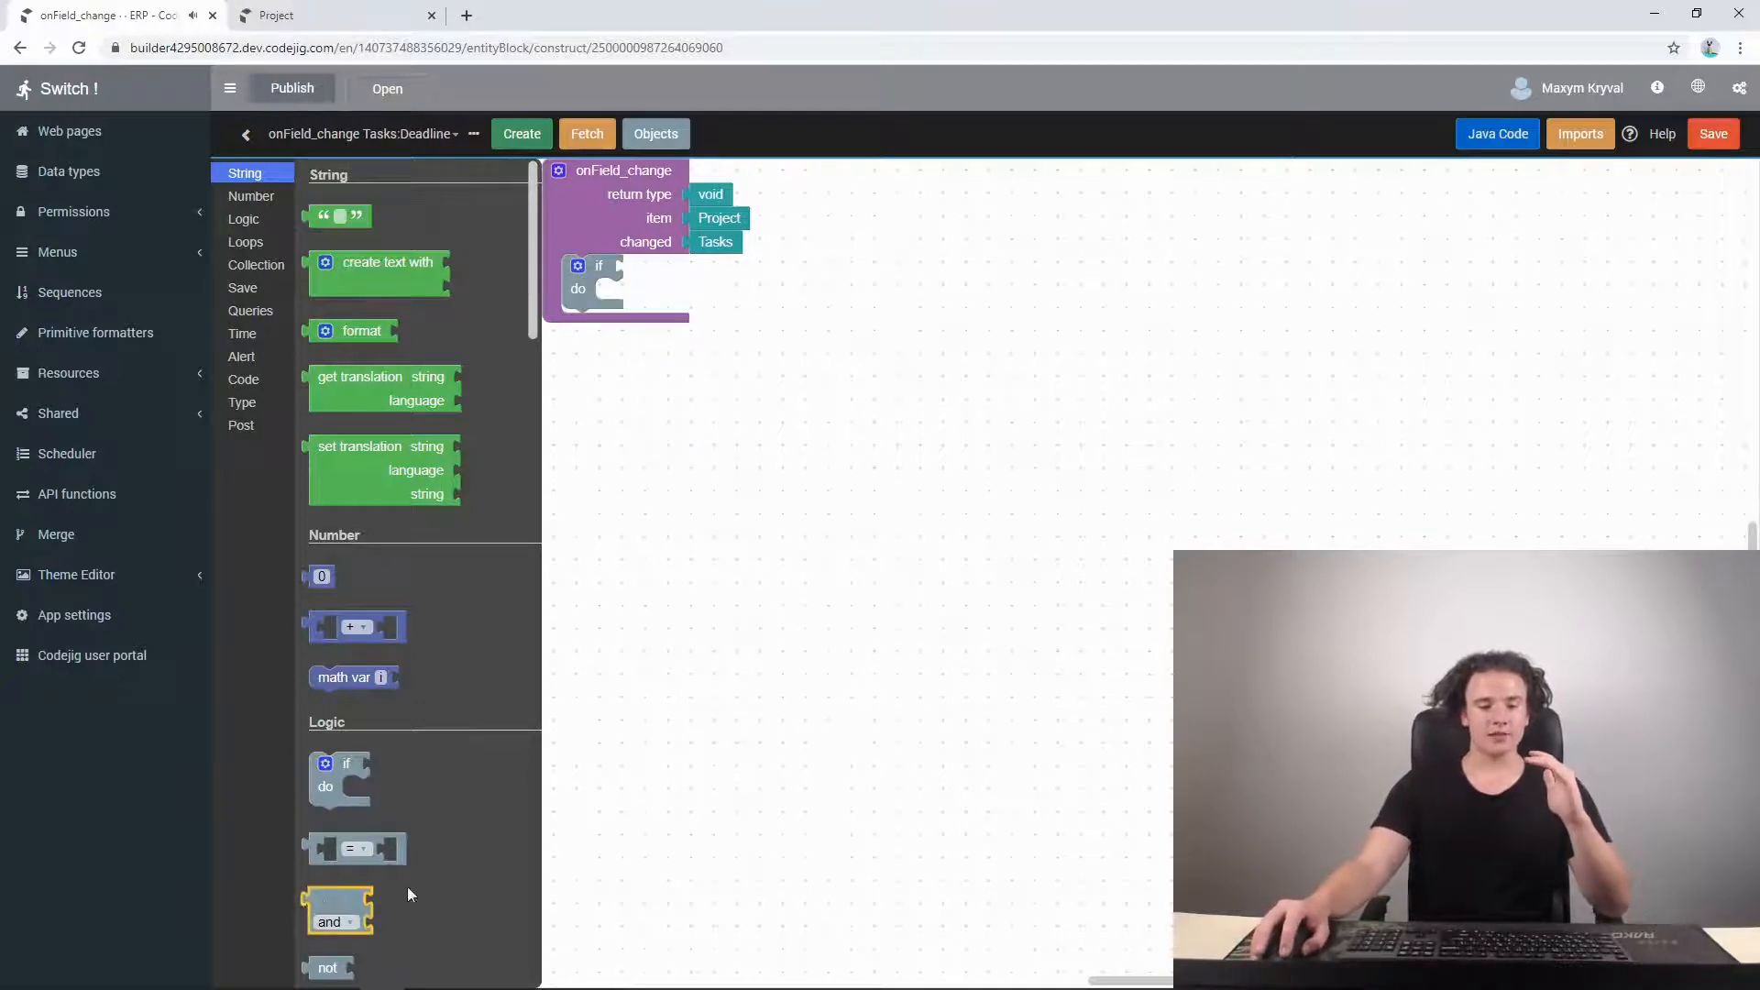
left_click_drag(409, 893, 646, 284)
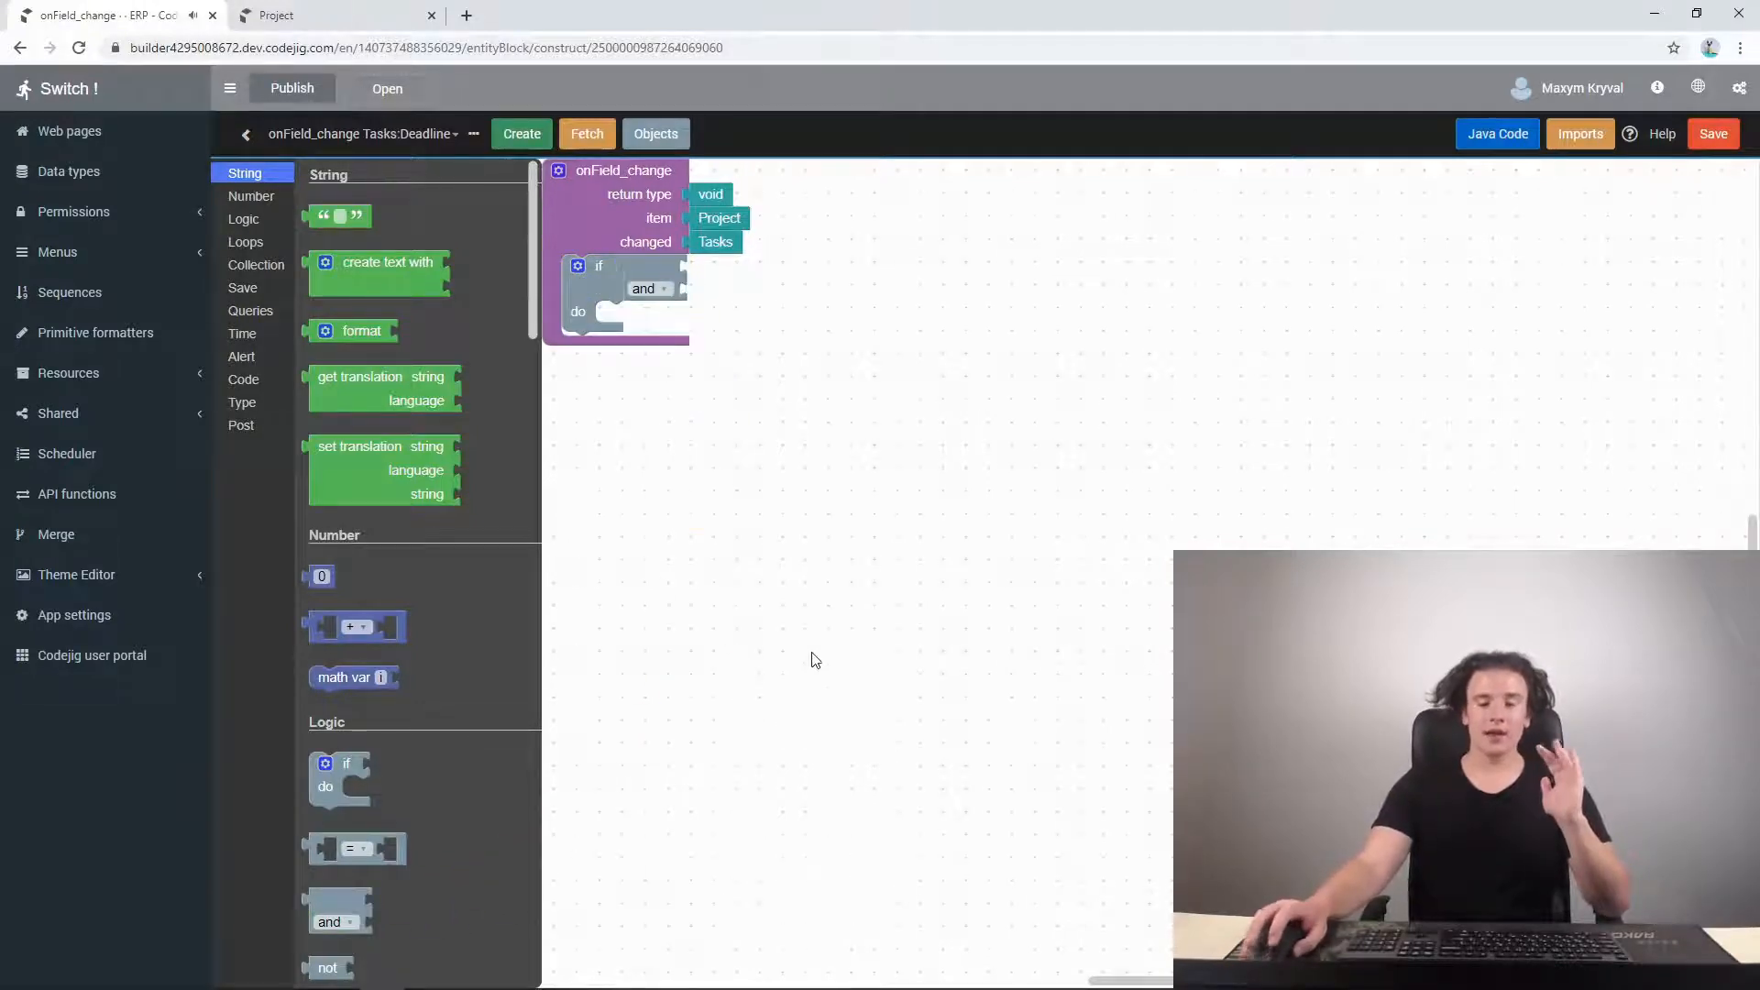
left_click_drag(328, 846, 701, 298)
right_click(711, 271)
left_click(726, 278)
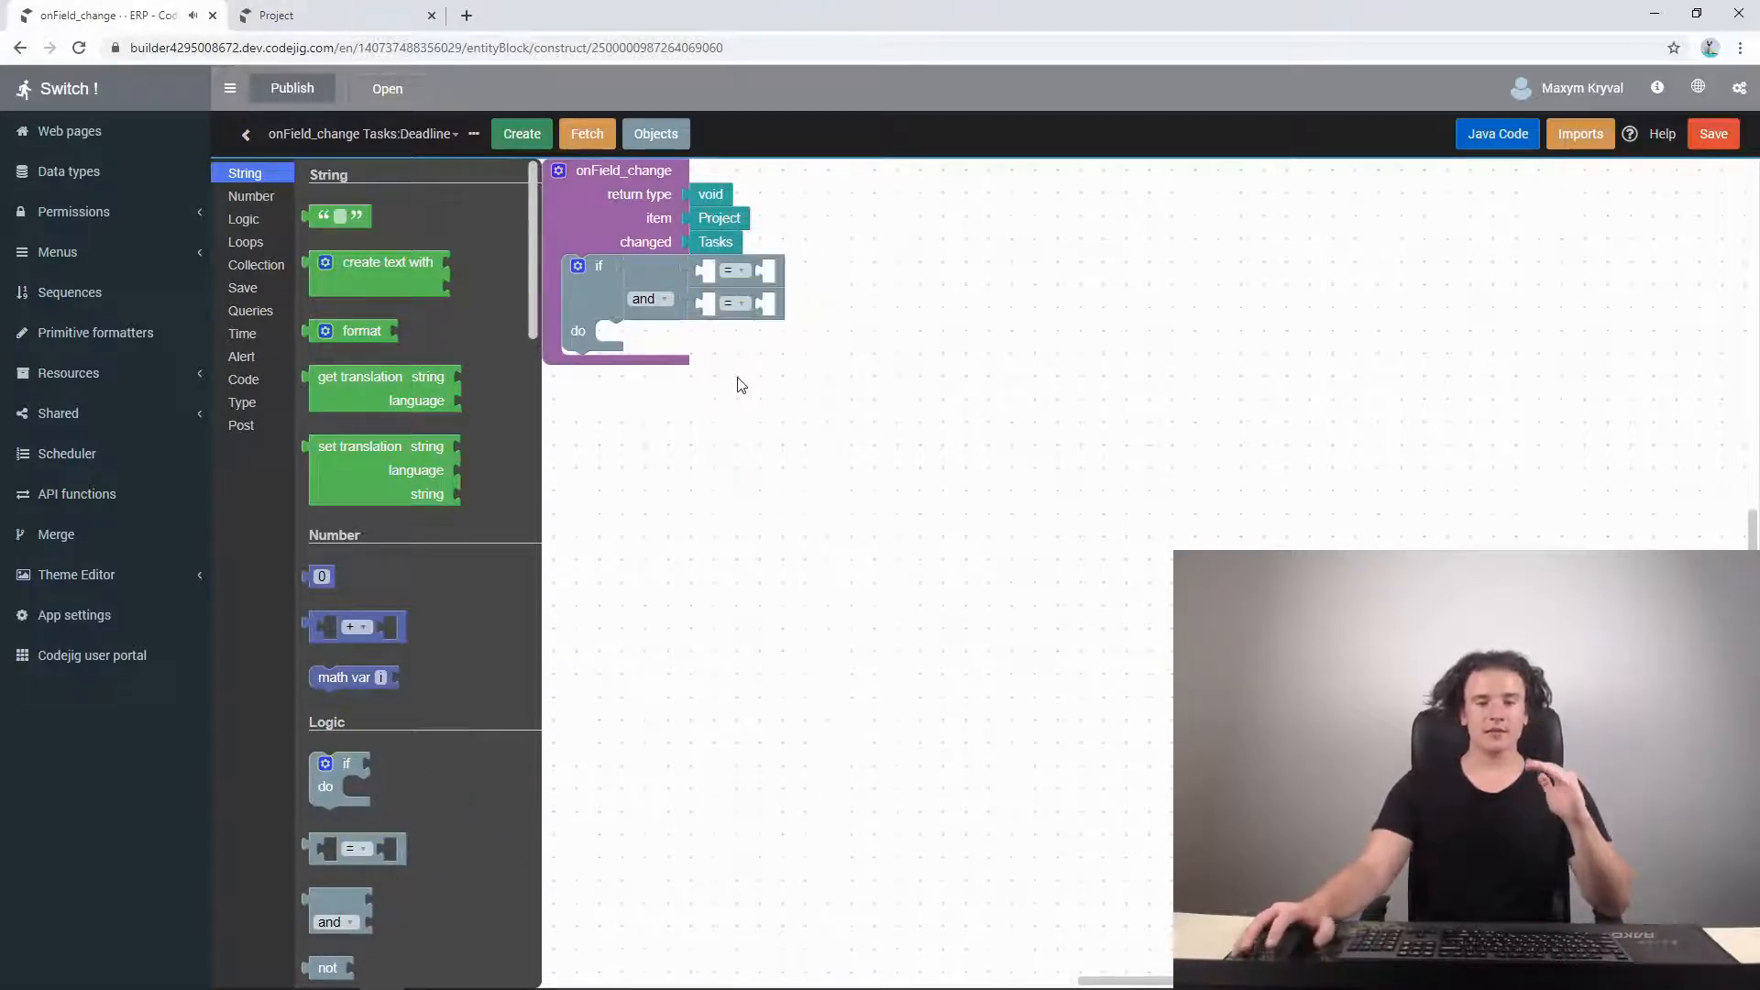
- Fill the first comparison of the "and" condition with item.Deadline and null
right_click(647, 216)
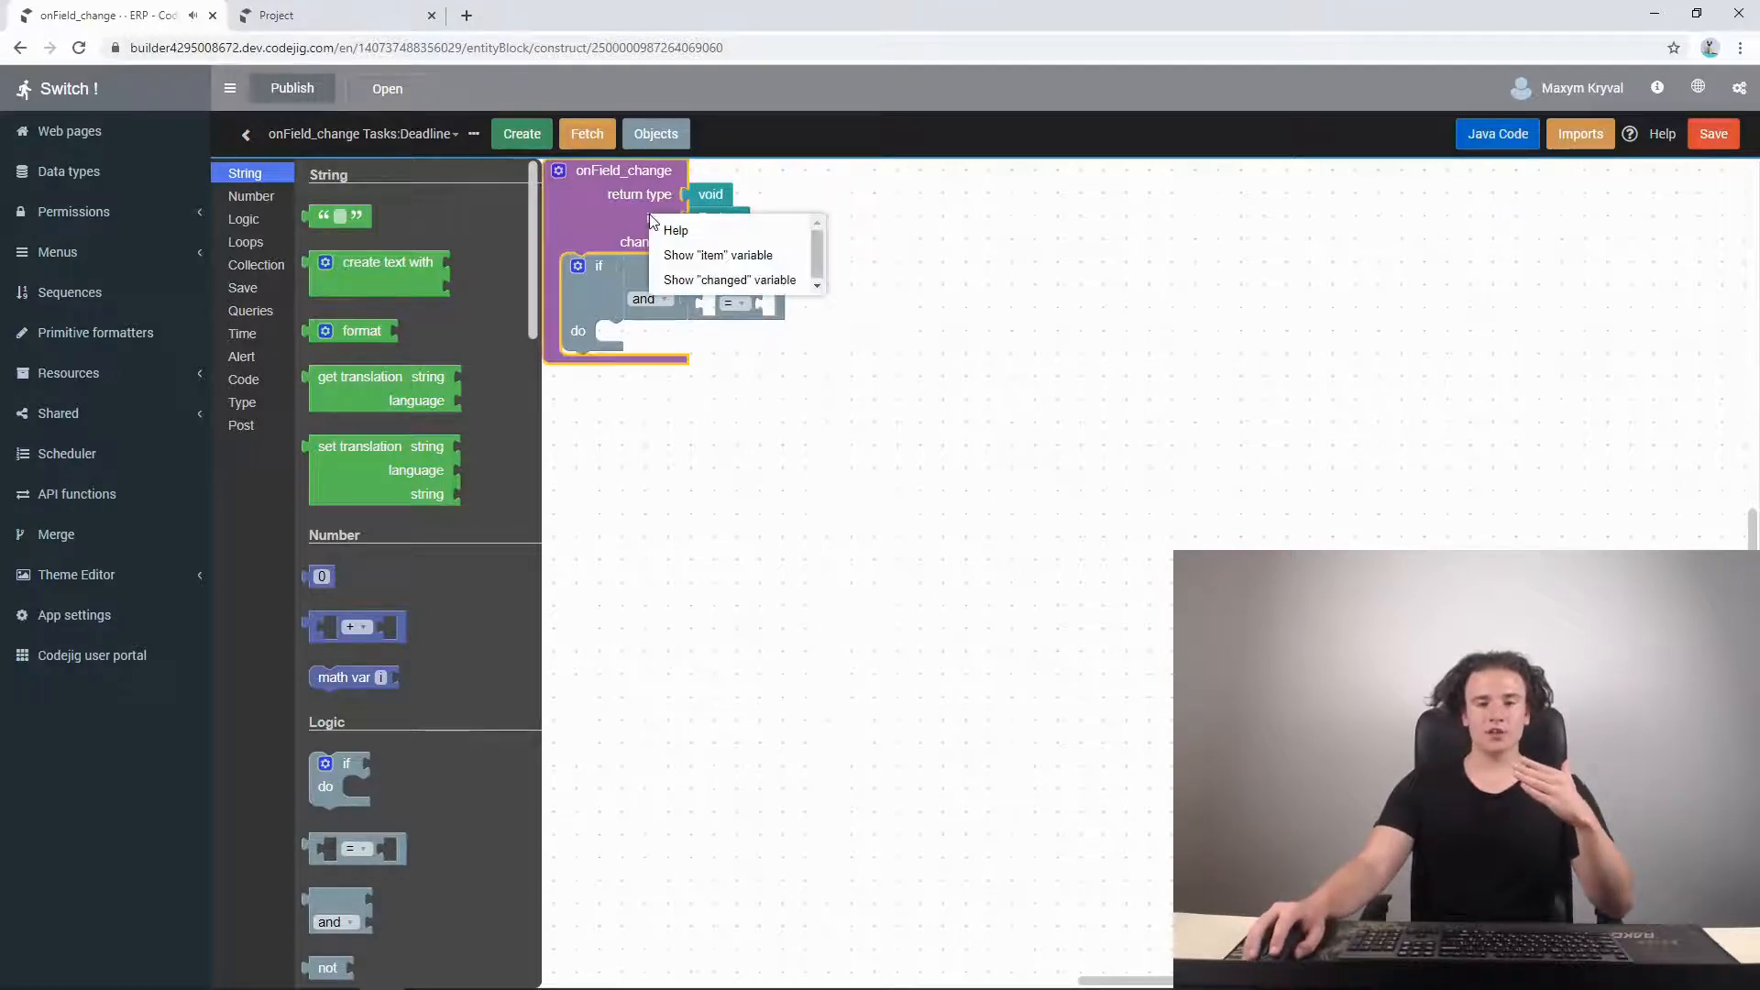
left_click(691, 256)
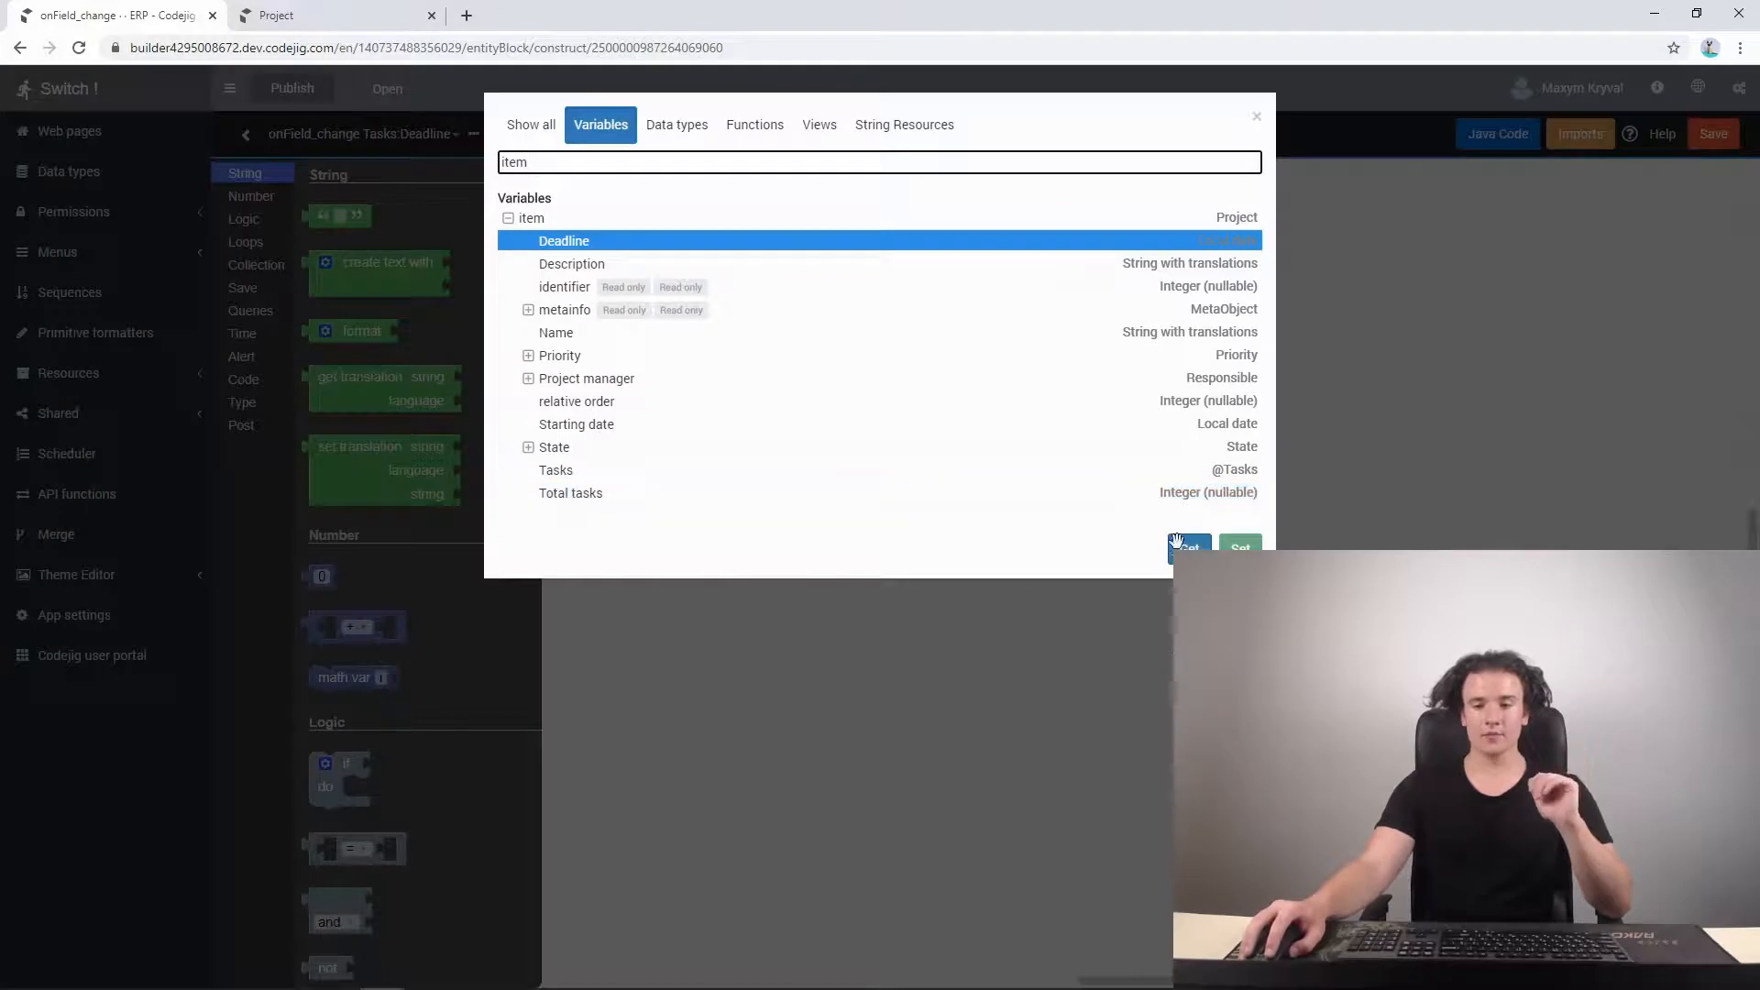
left_click(1185, 547)
left_click_drag(1228, 530, 752, 264)
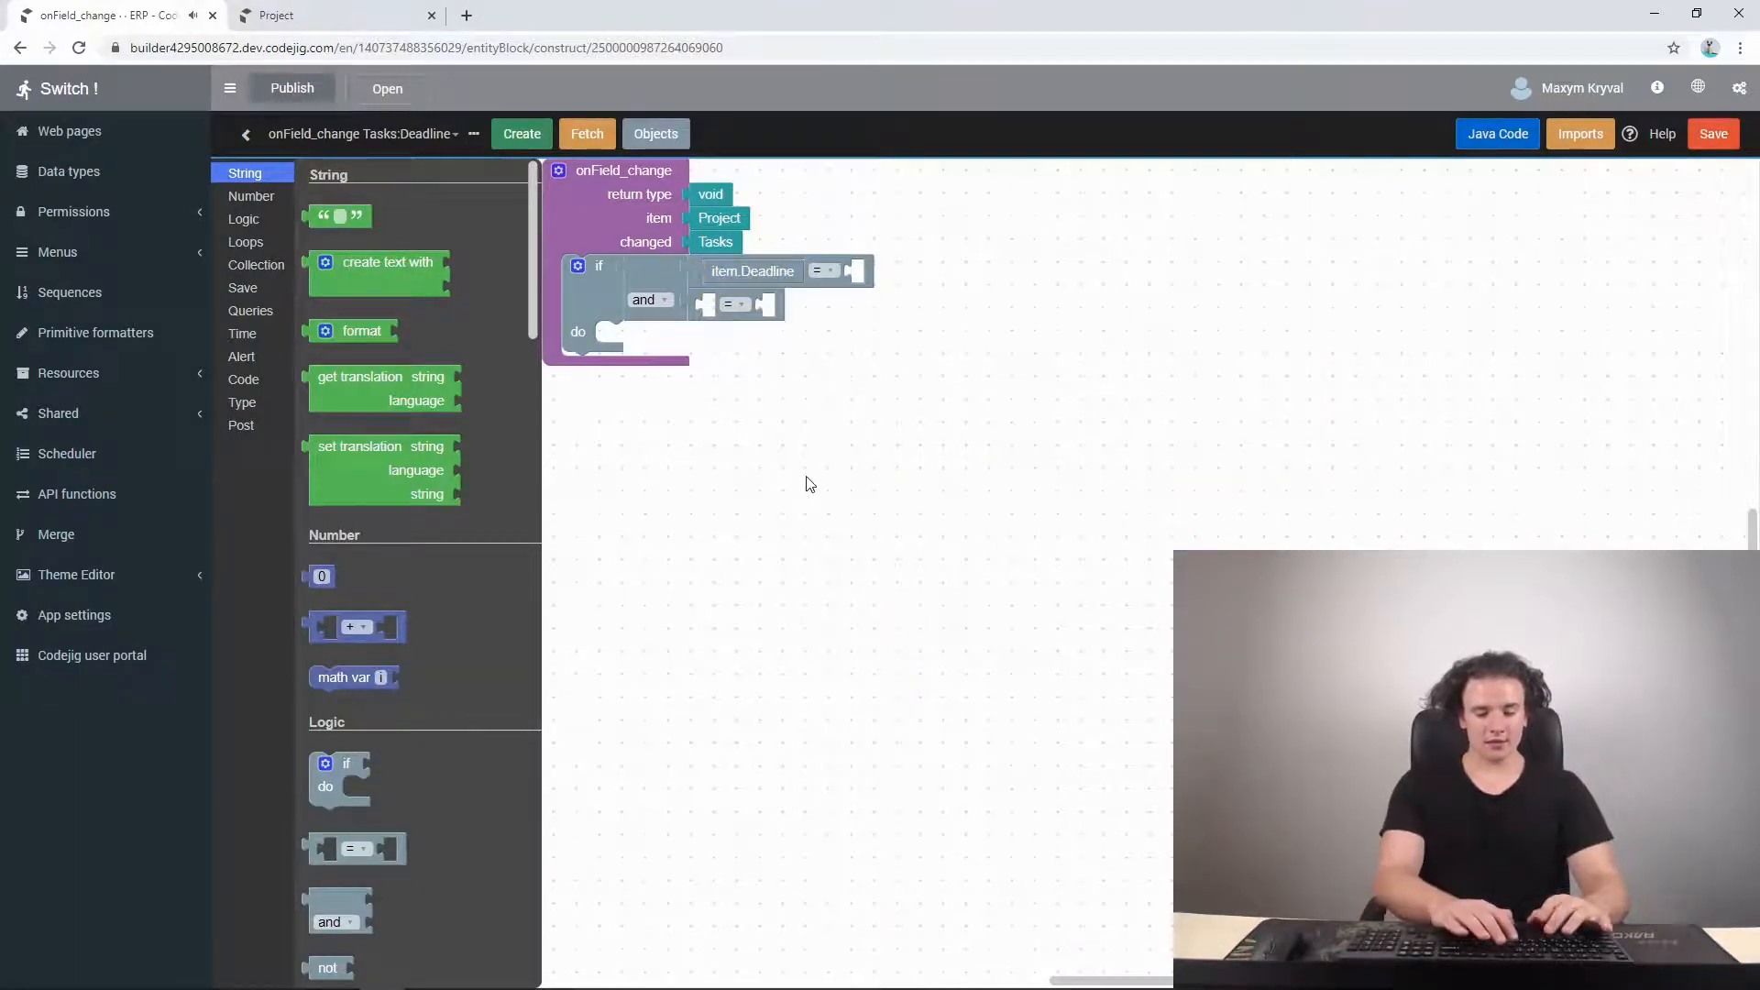
type("null")
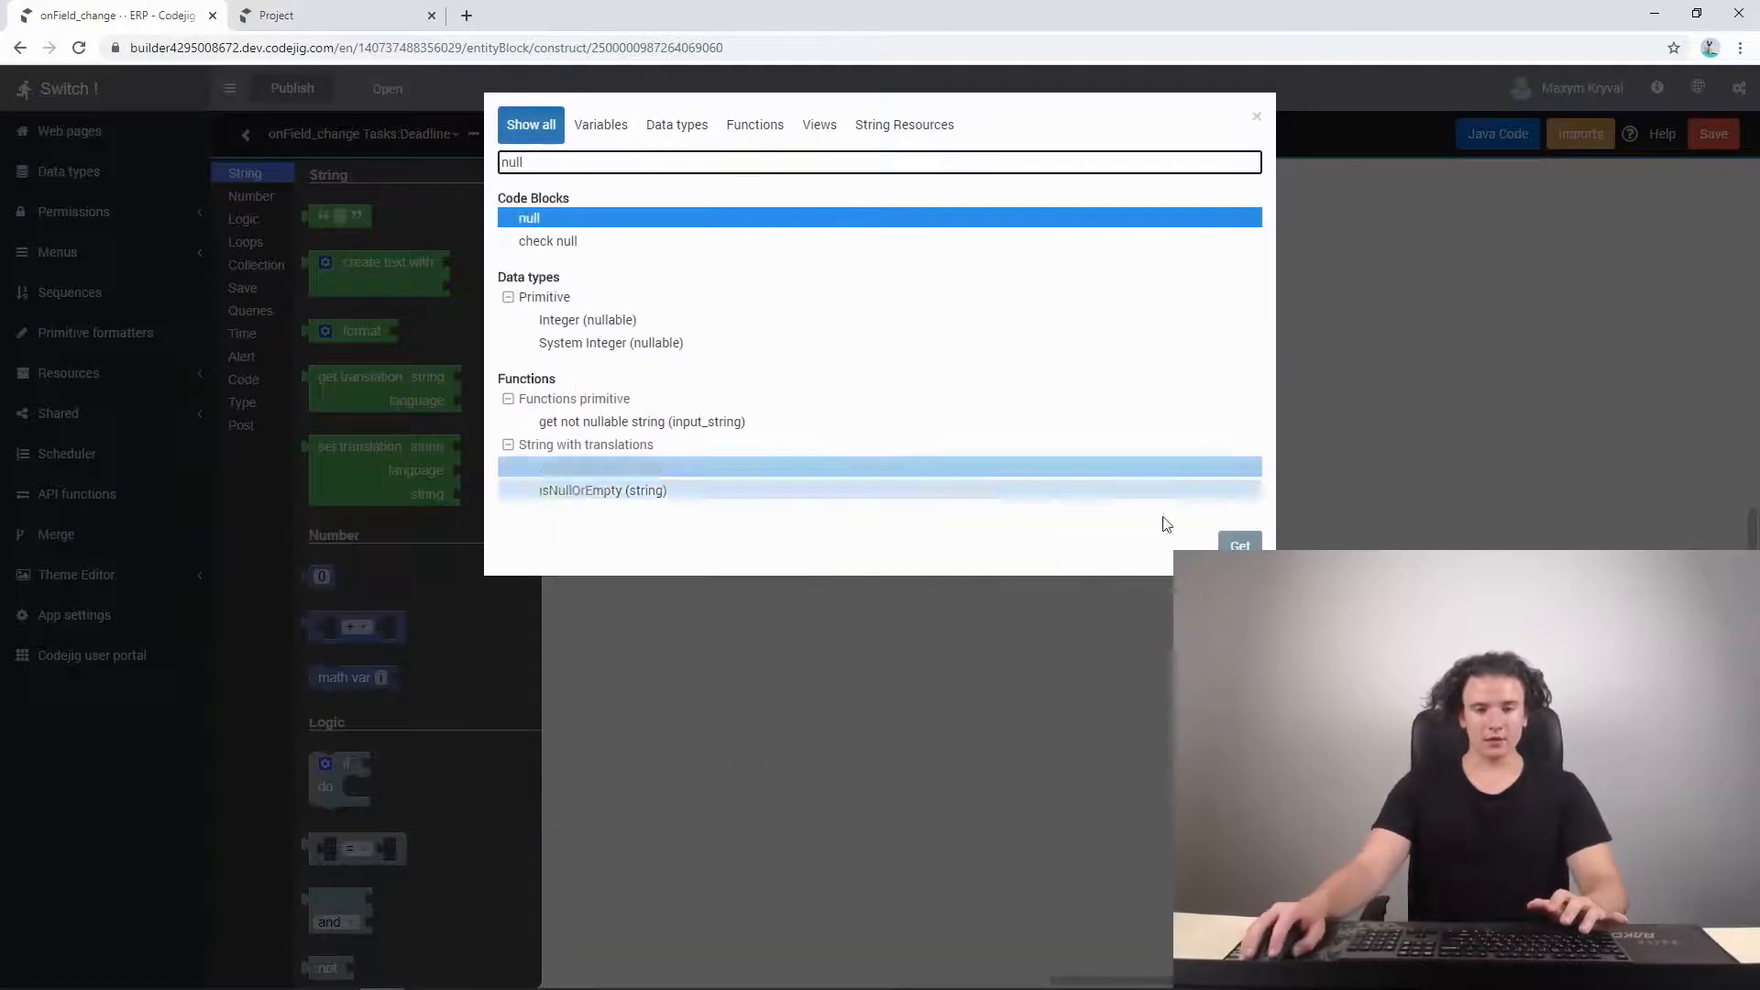
key("Return")
left_click_drag(1249, 543, 867, 273)
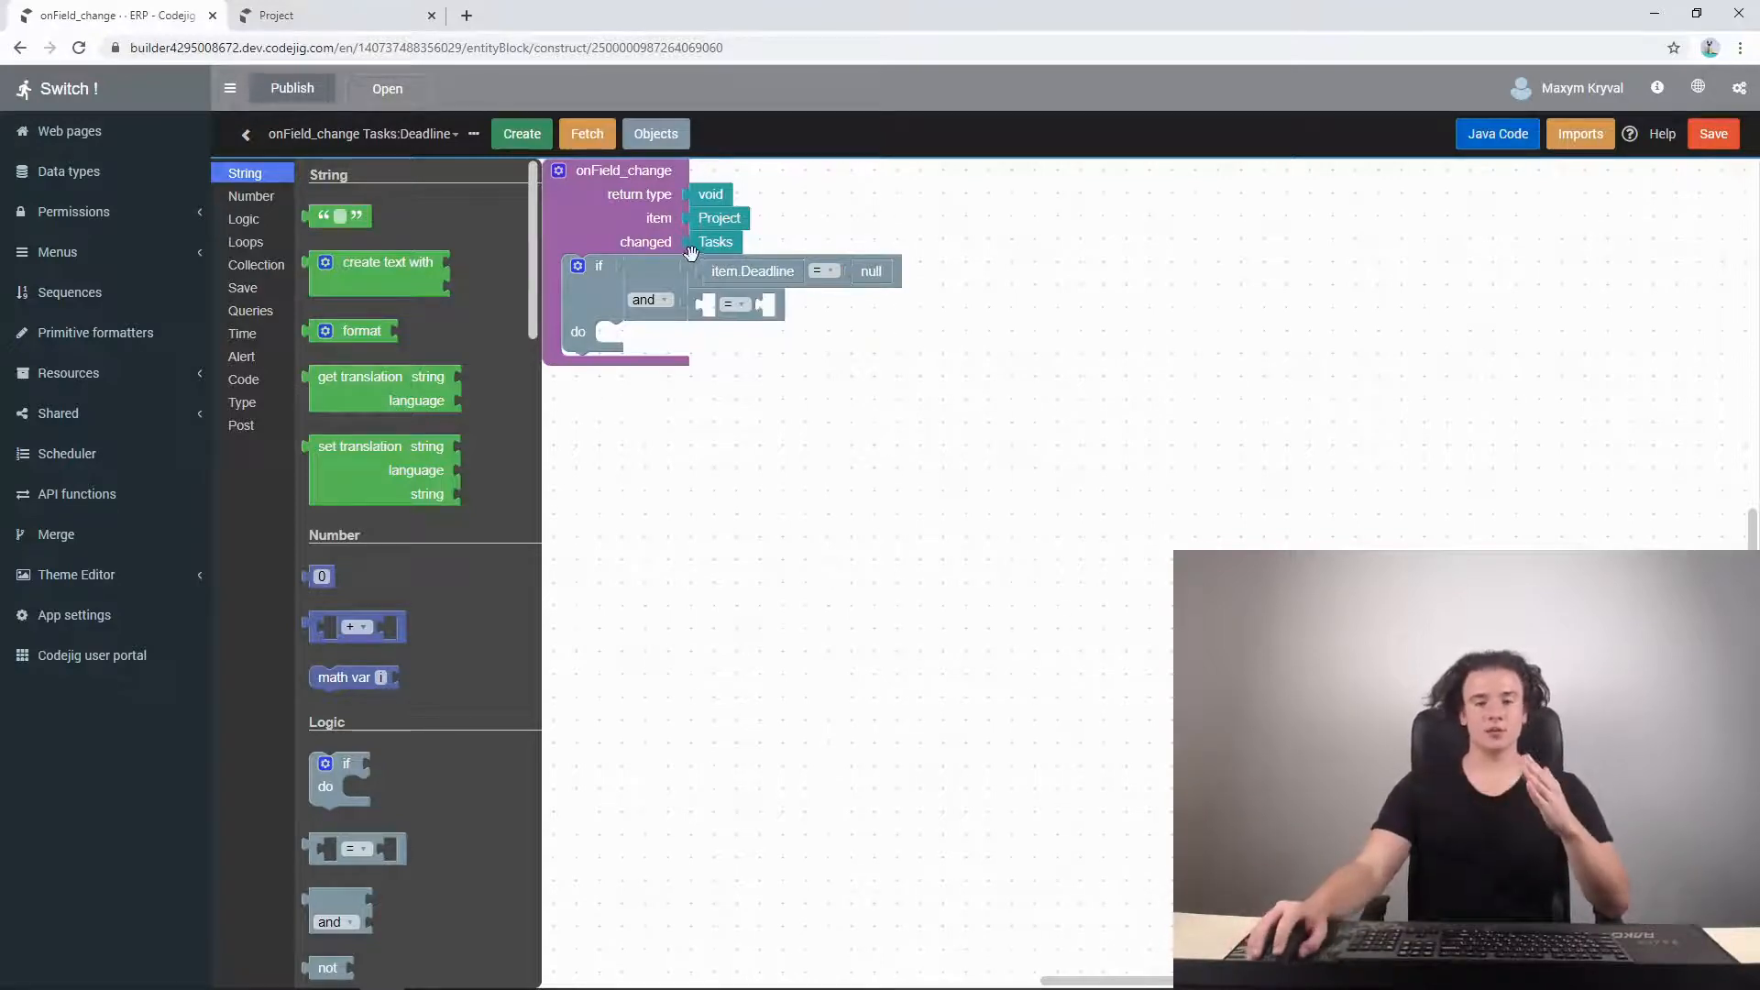
- Fill the second comparison with changed.Deadline and a duplicate of the null block
right_click(636, 244)
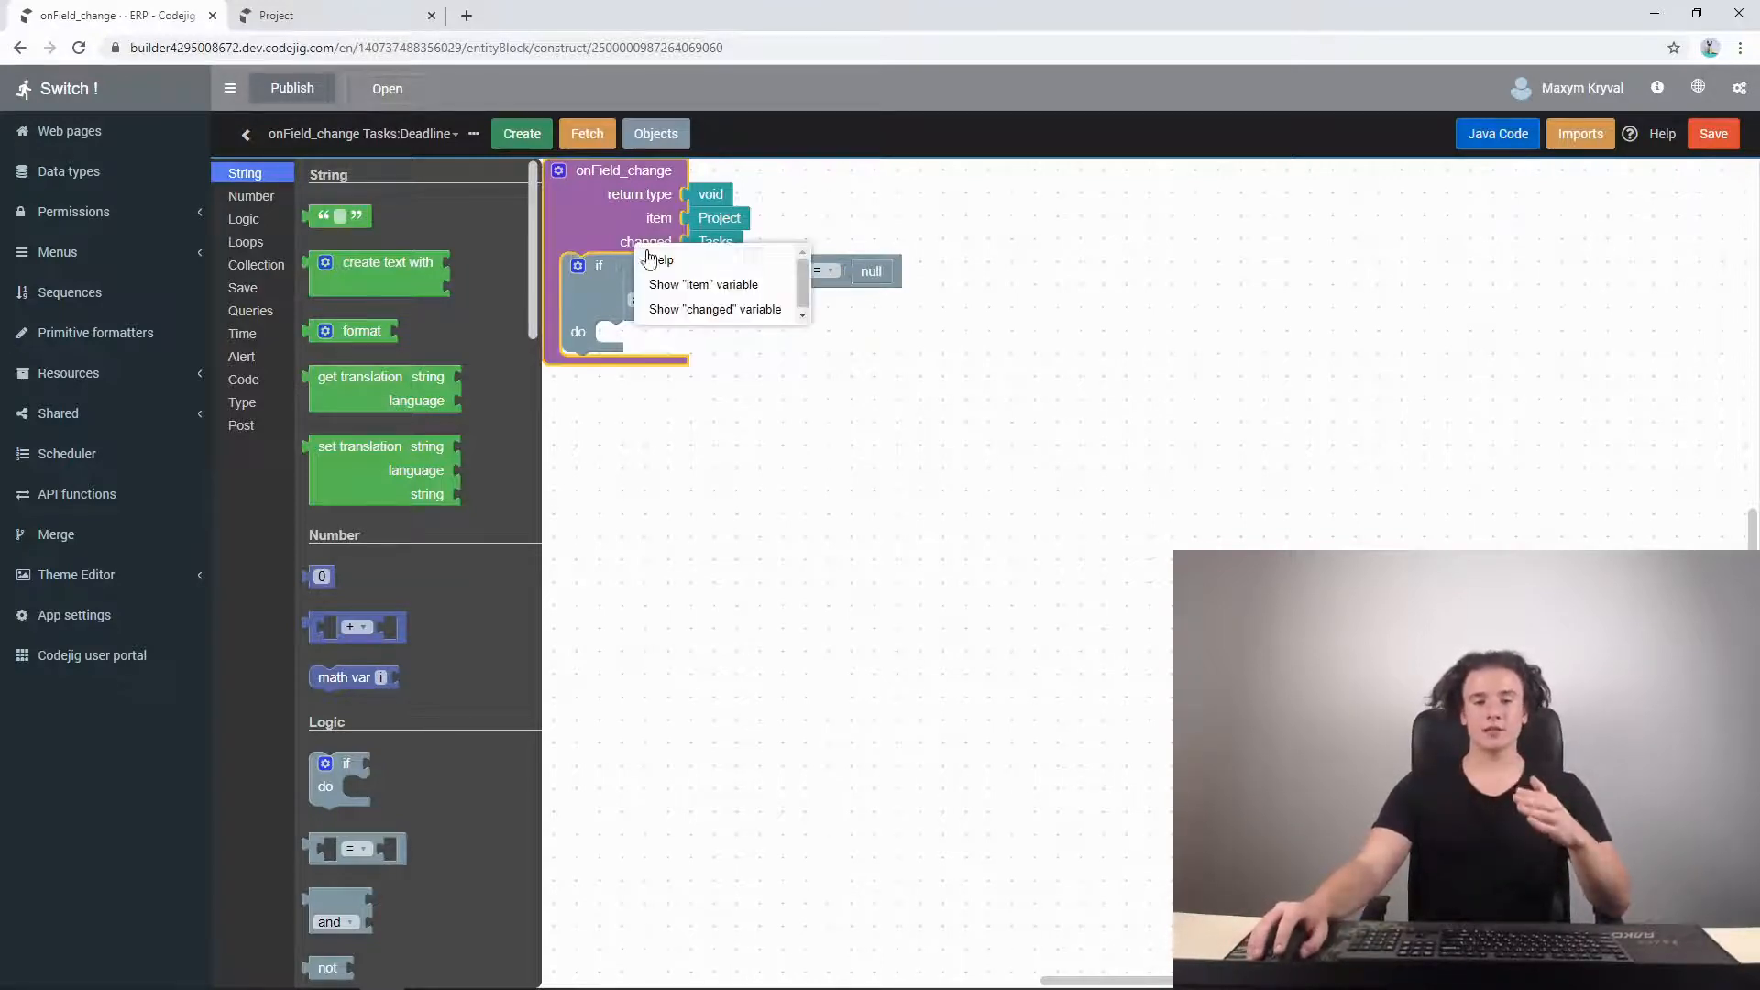
left_click(680, 306)
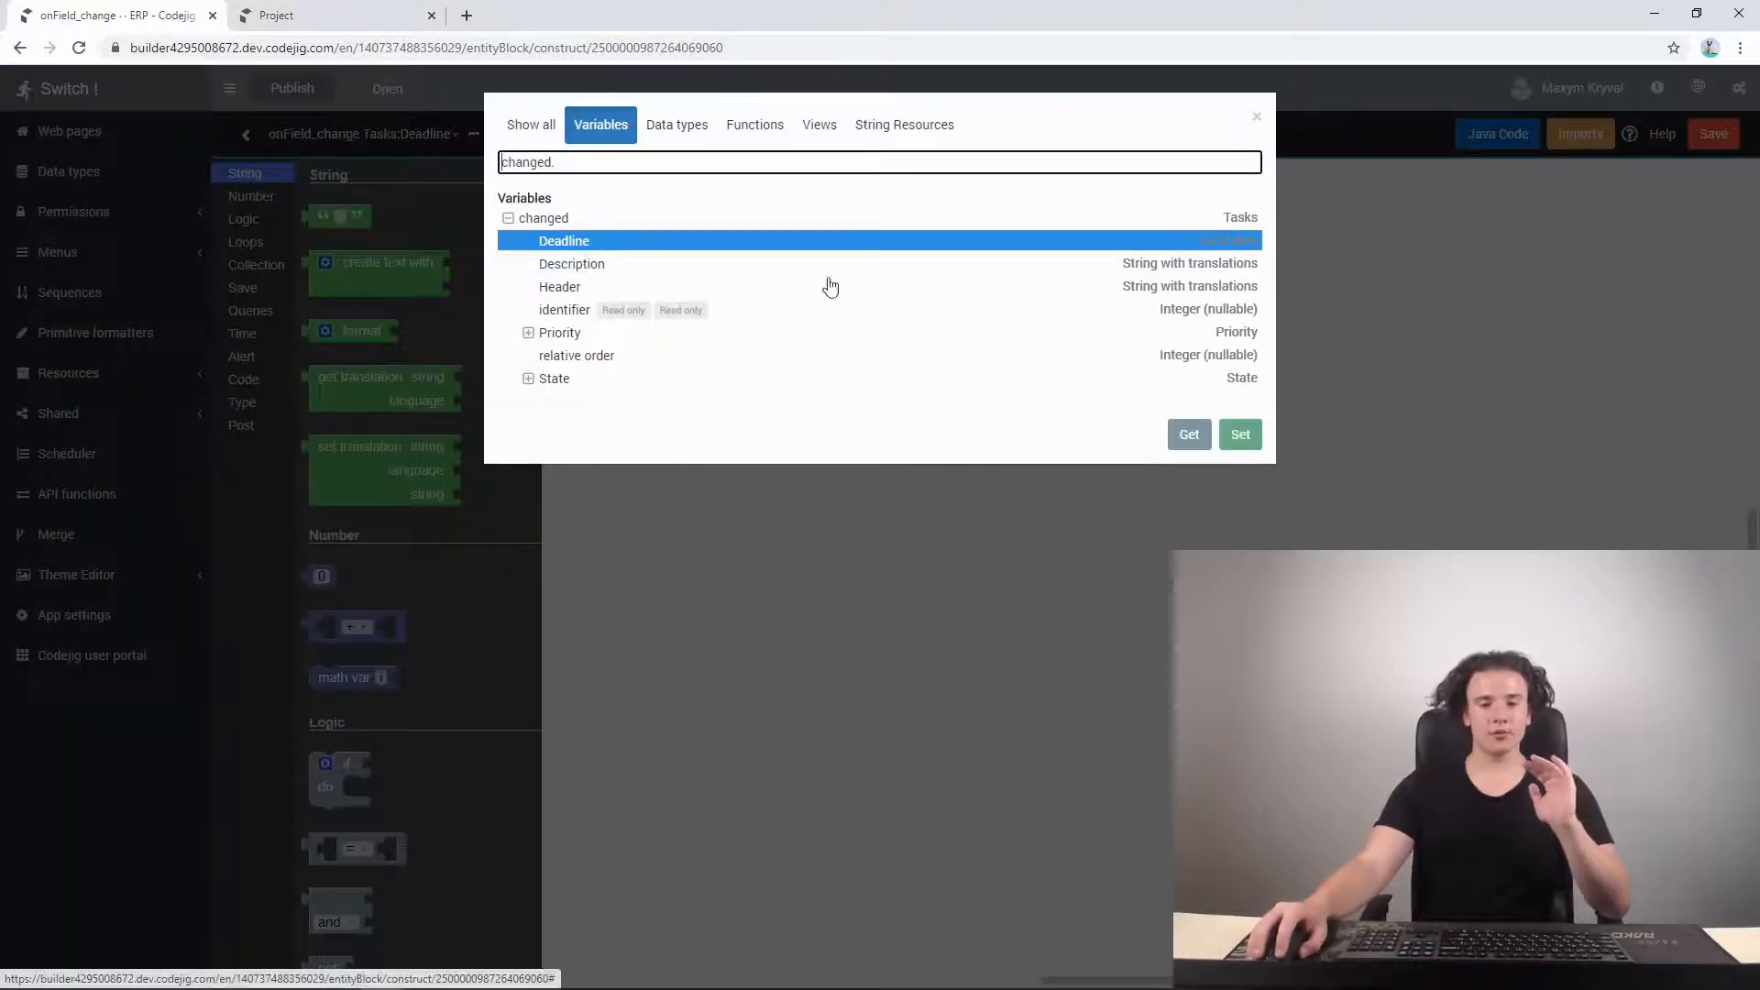
left_click(1189, 434)
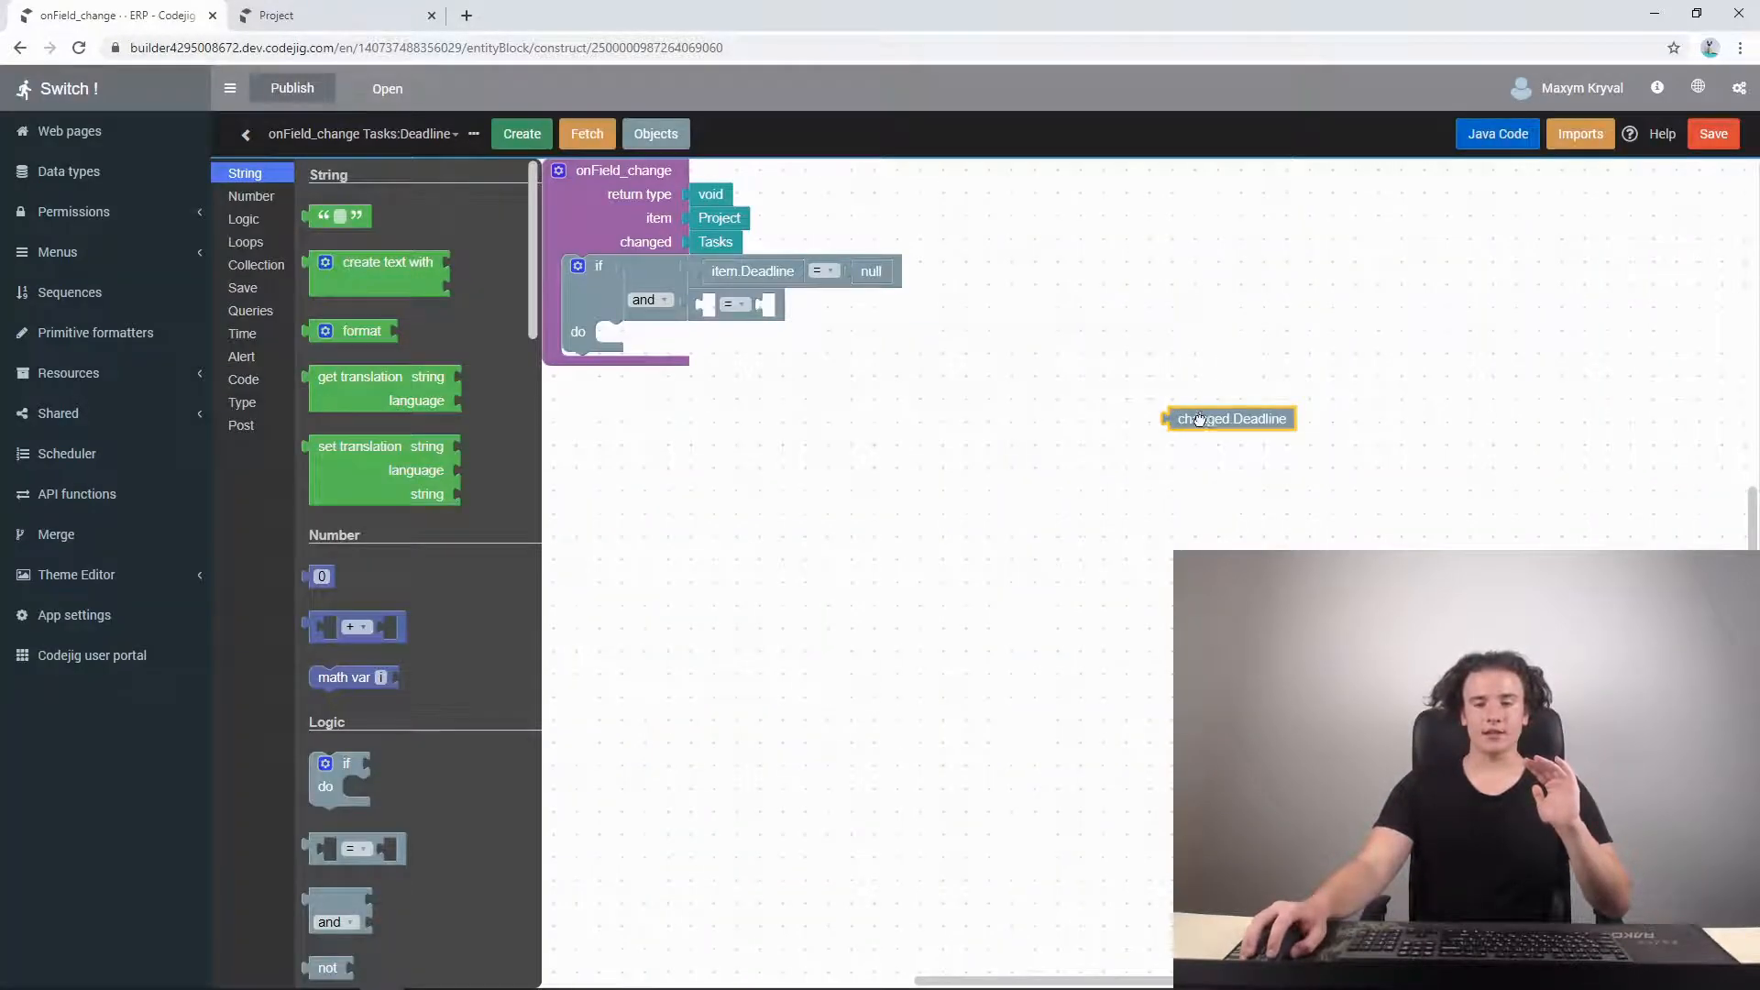
left_click_drag(1187, 417, 719, 306)
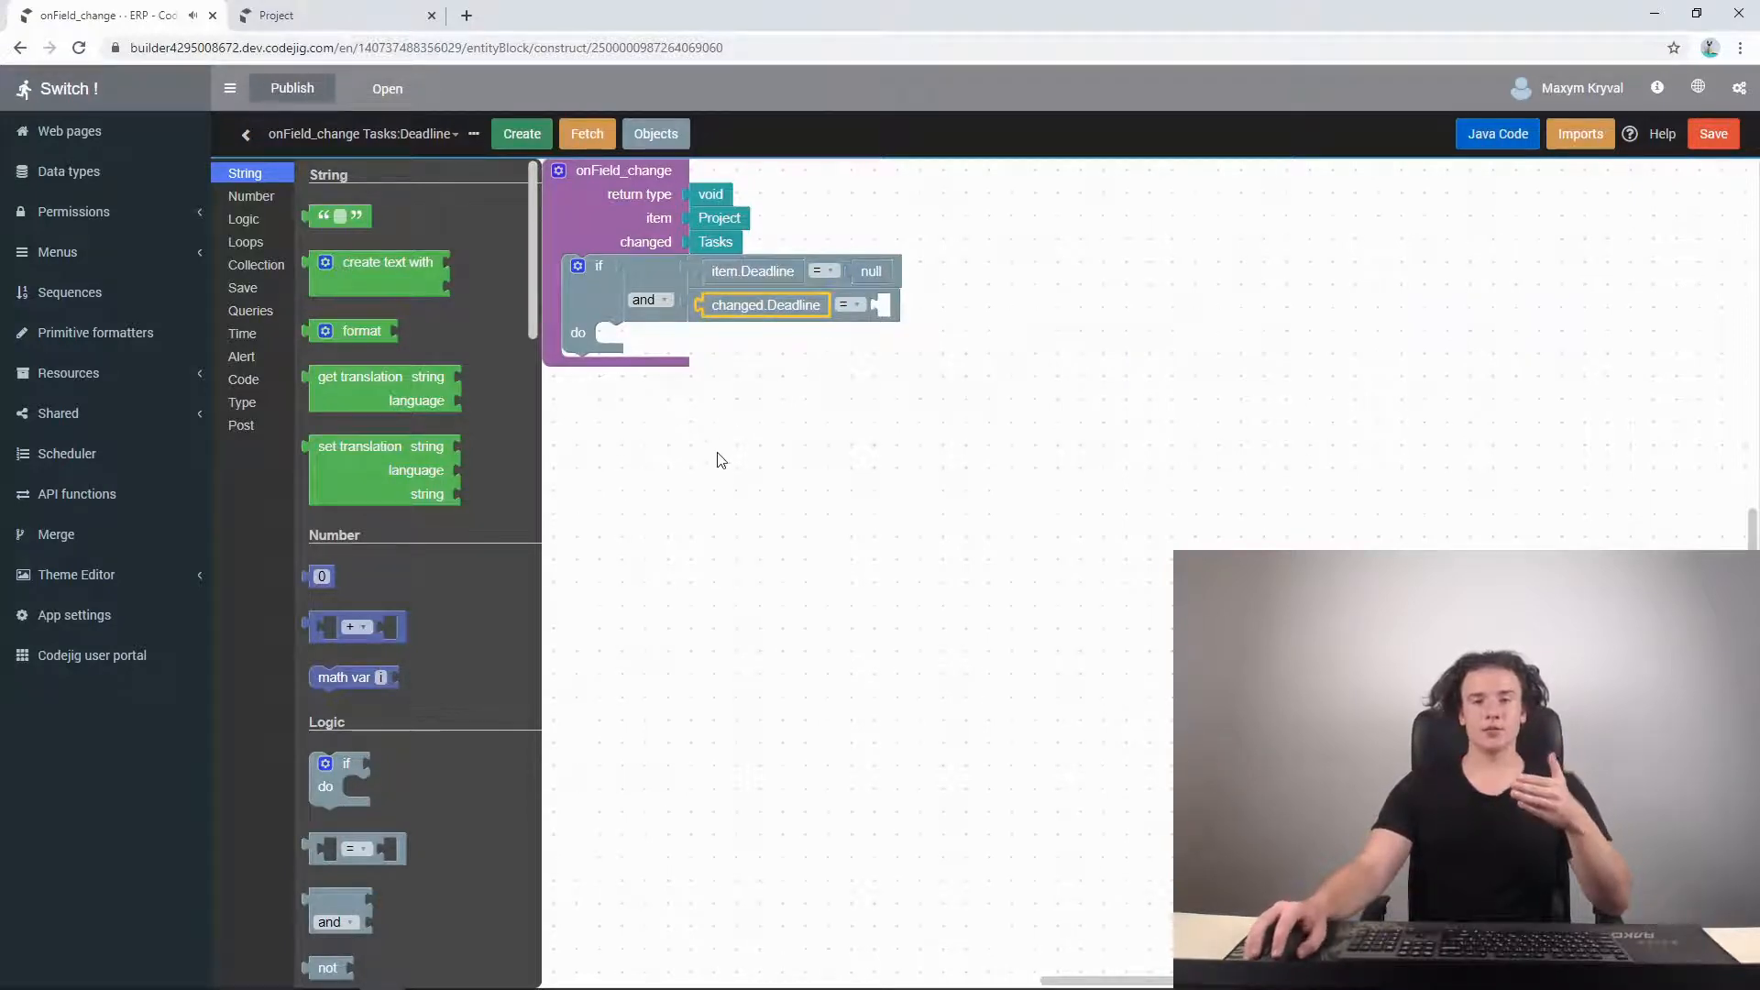
left_click(871, 271)
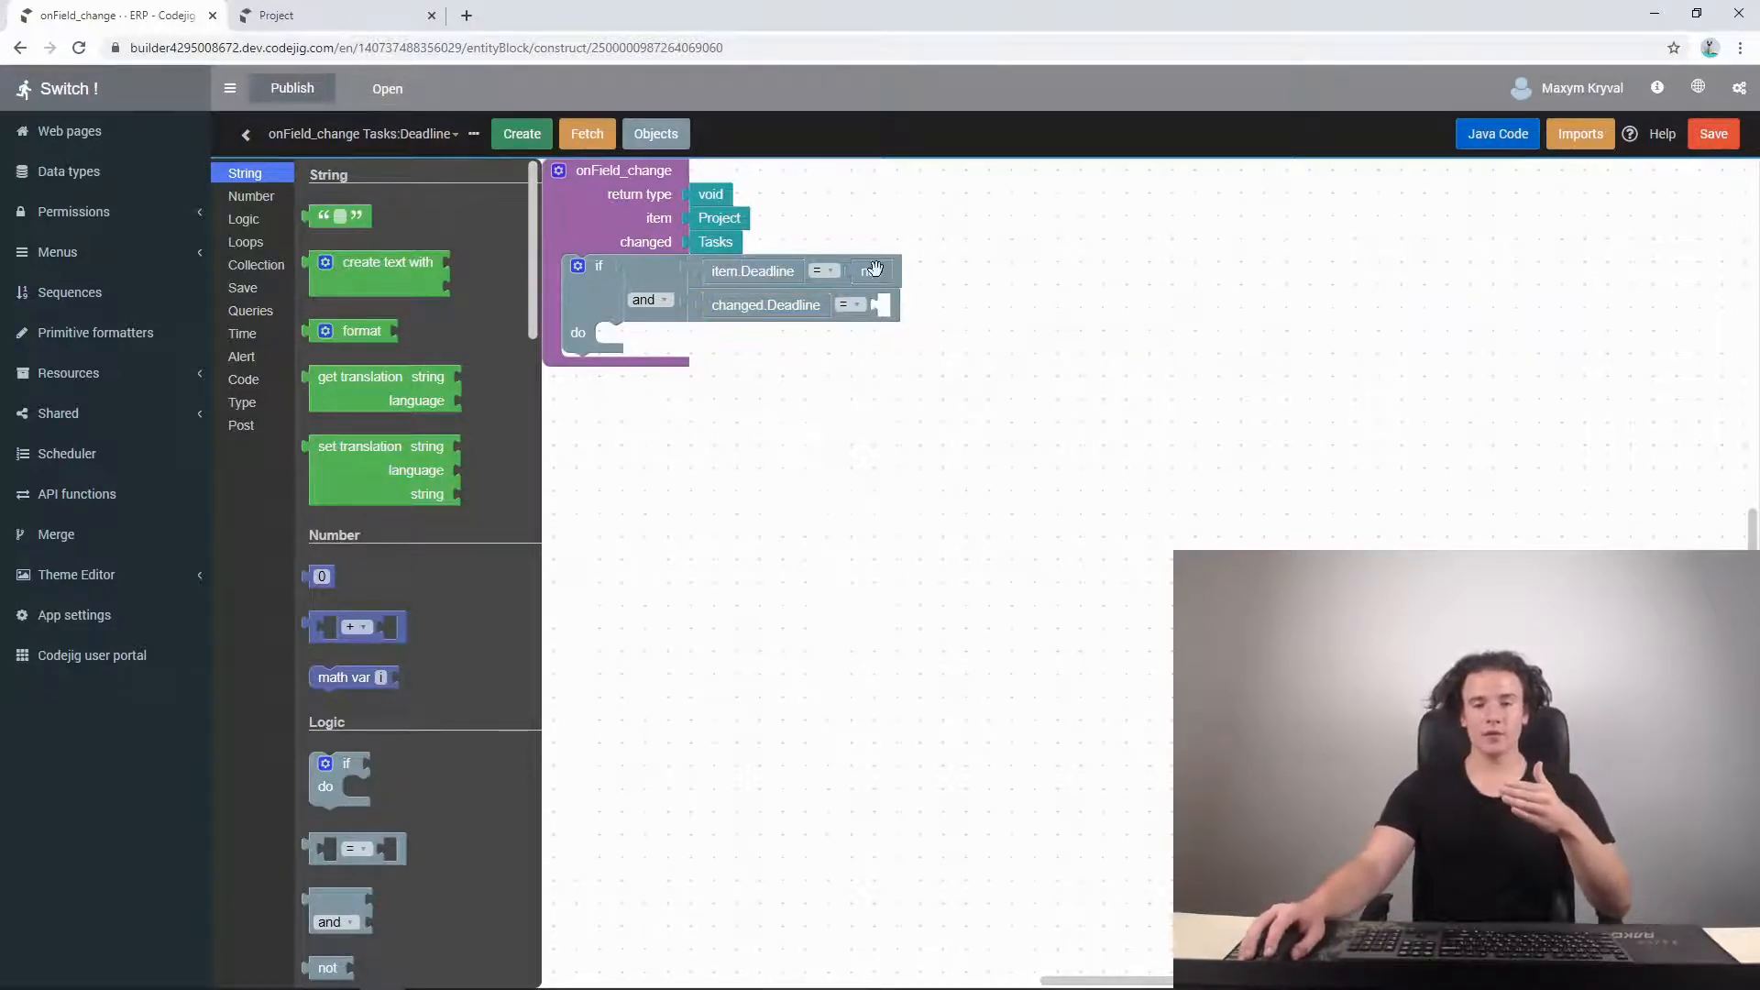
right_click(871, 271)
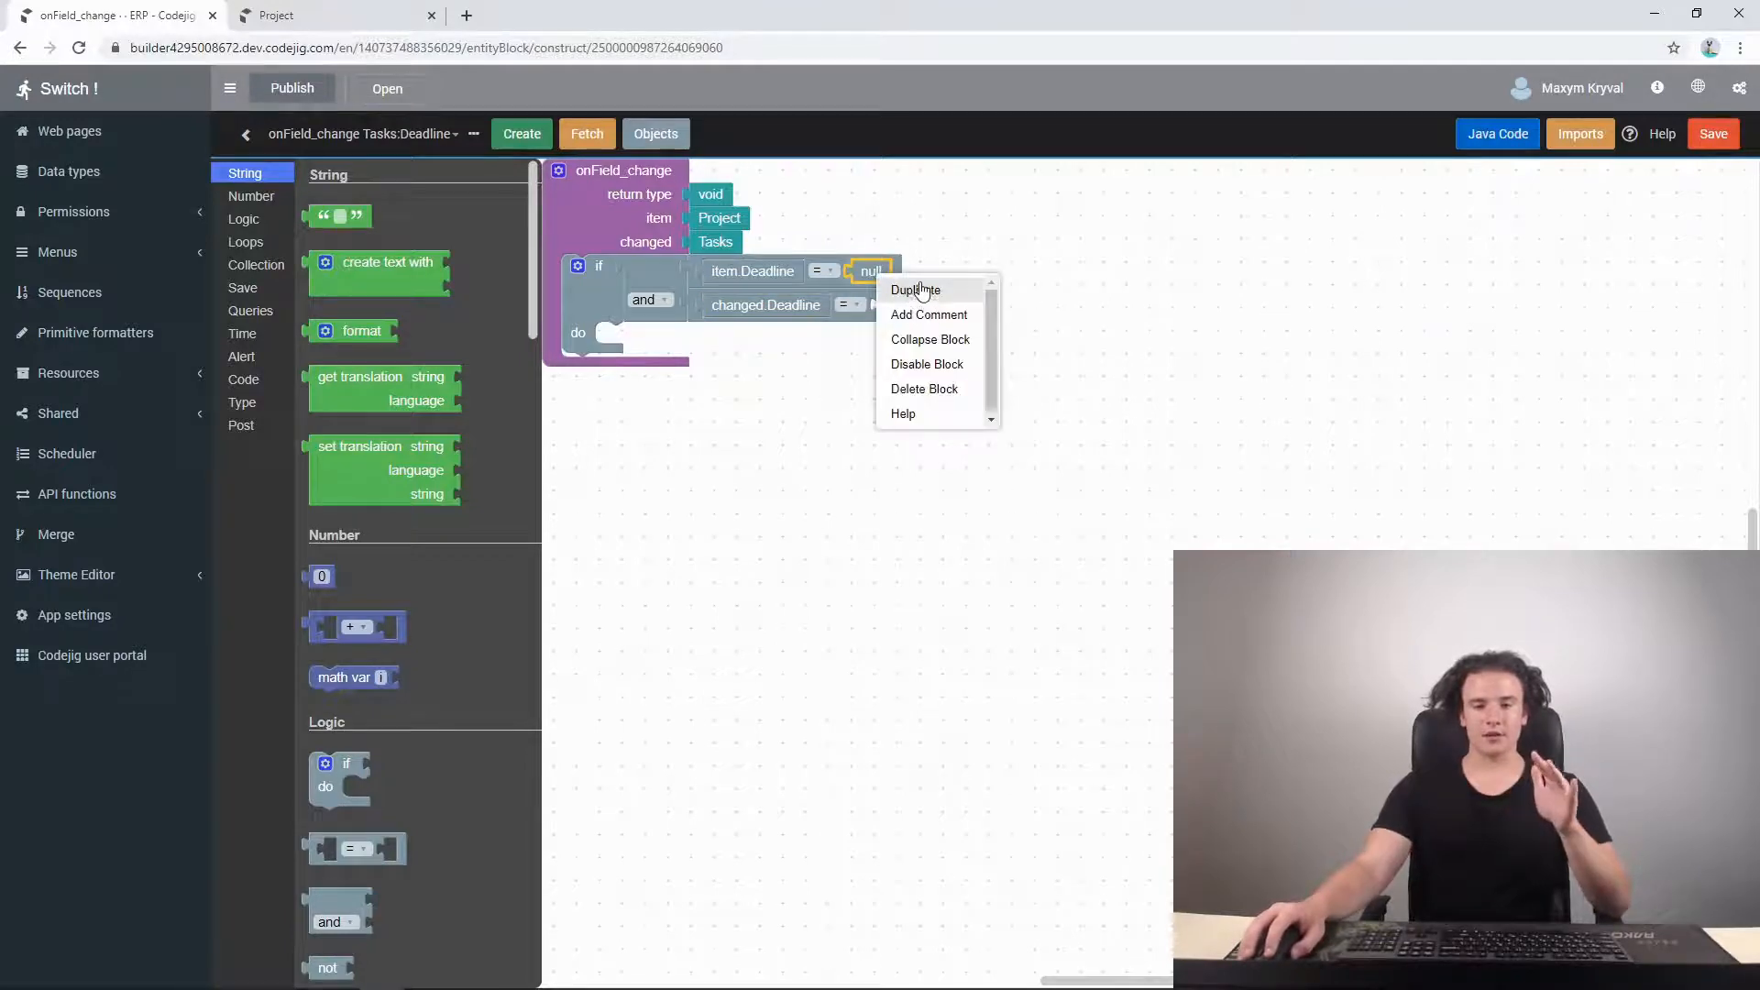
left_click(918, 291)
left_click_drag(917, 371, 897, 308)
- Set the operator of both null comparisons to ≠
left_click(825, 271)
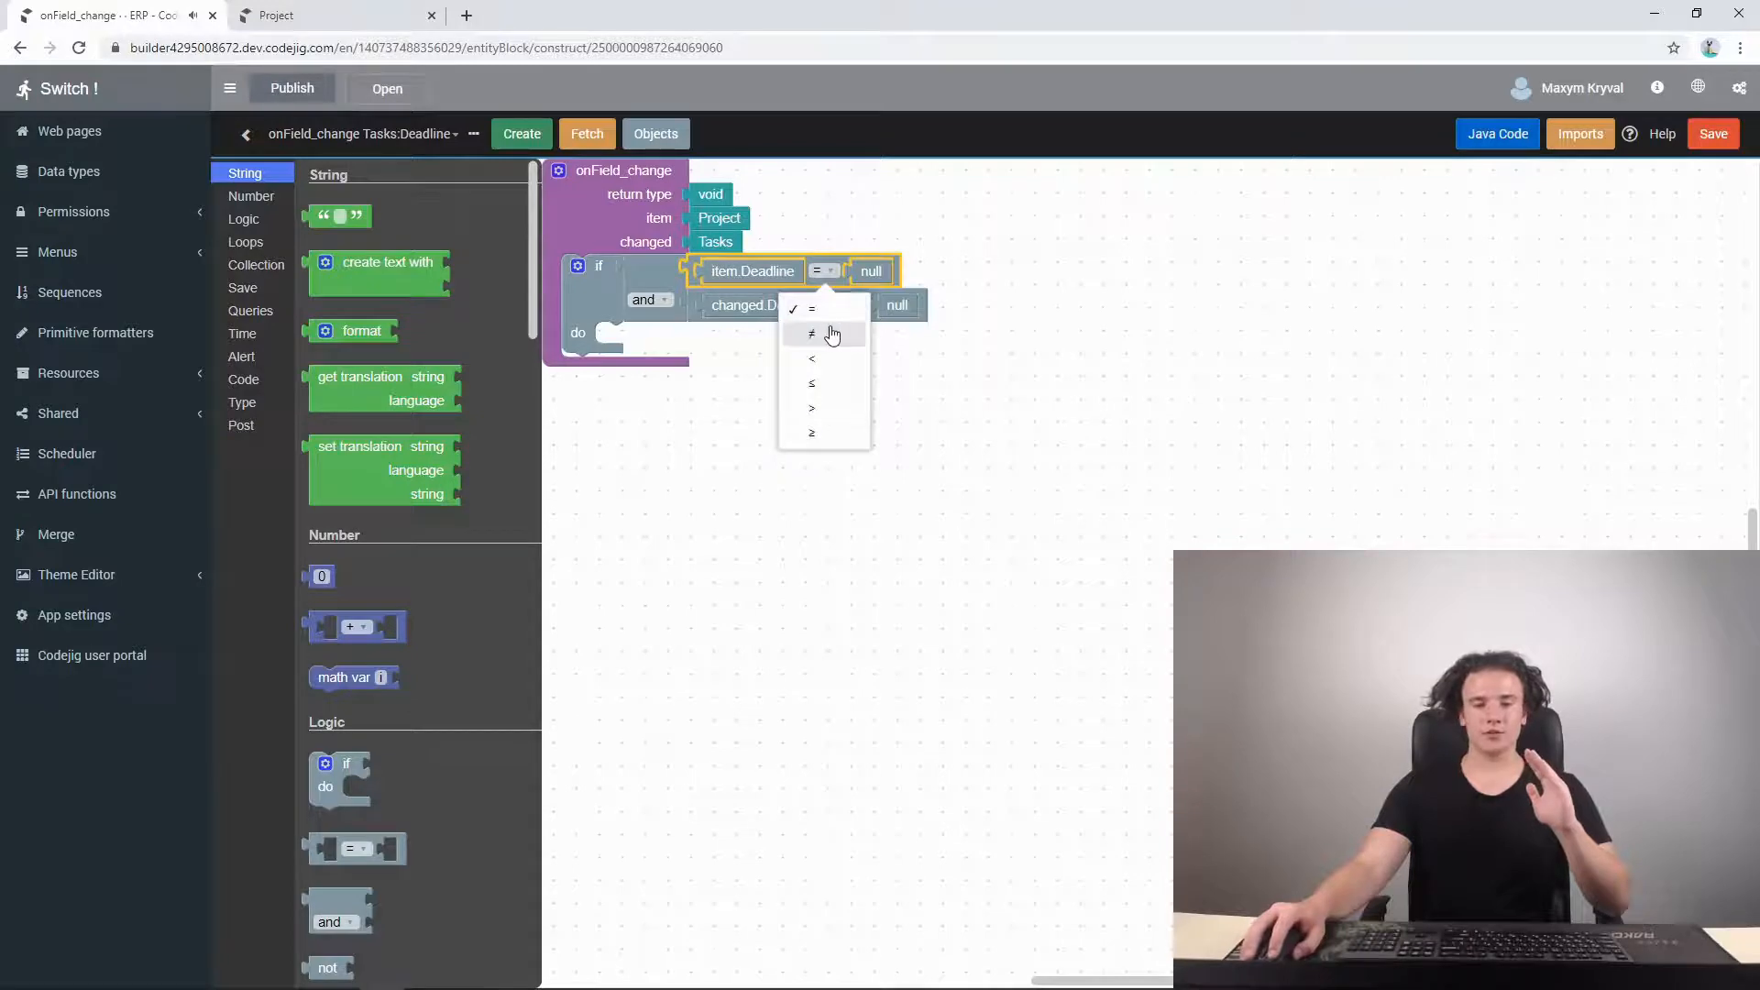
left_click(830, 334)
left_click(845, 305)
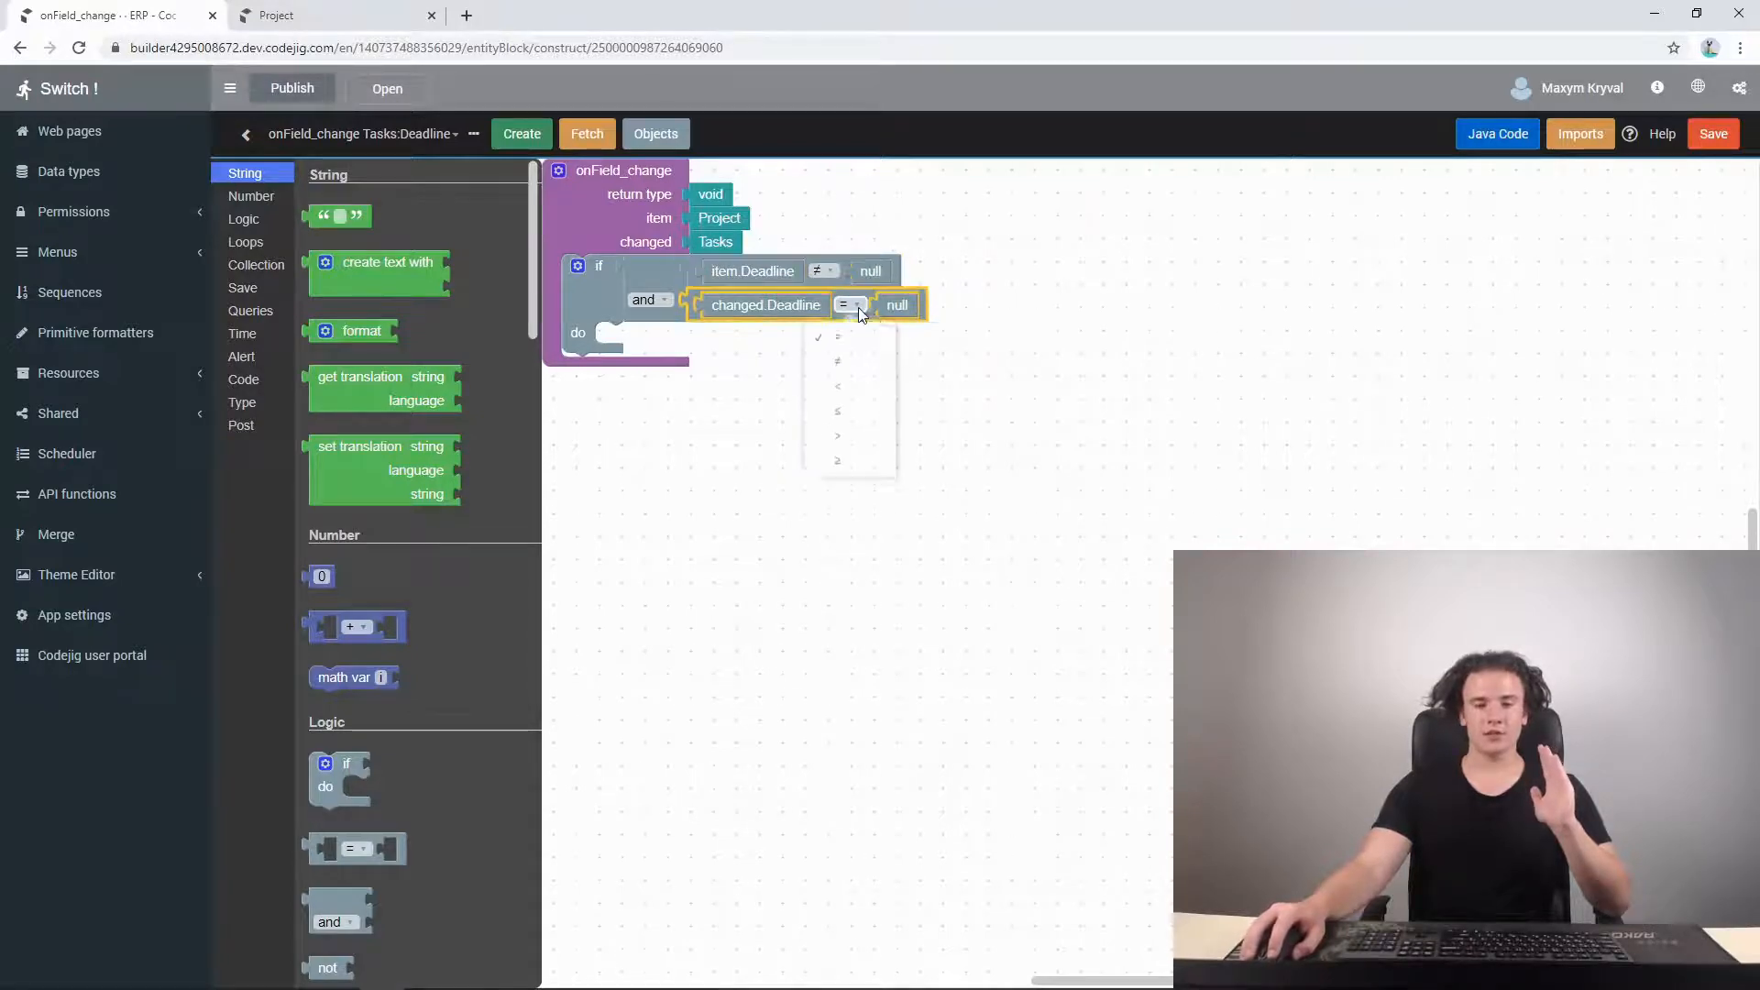
left_click(861, 369)
left_click(983, 367)
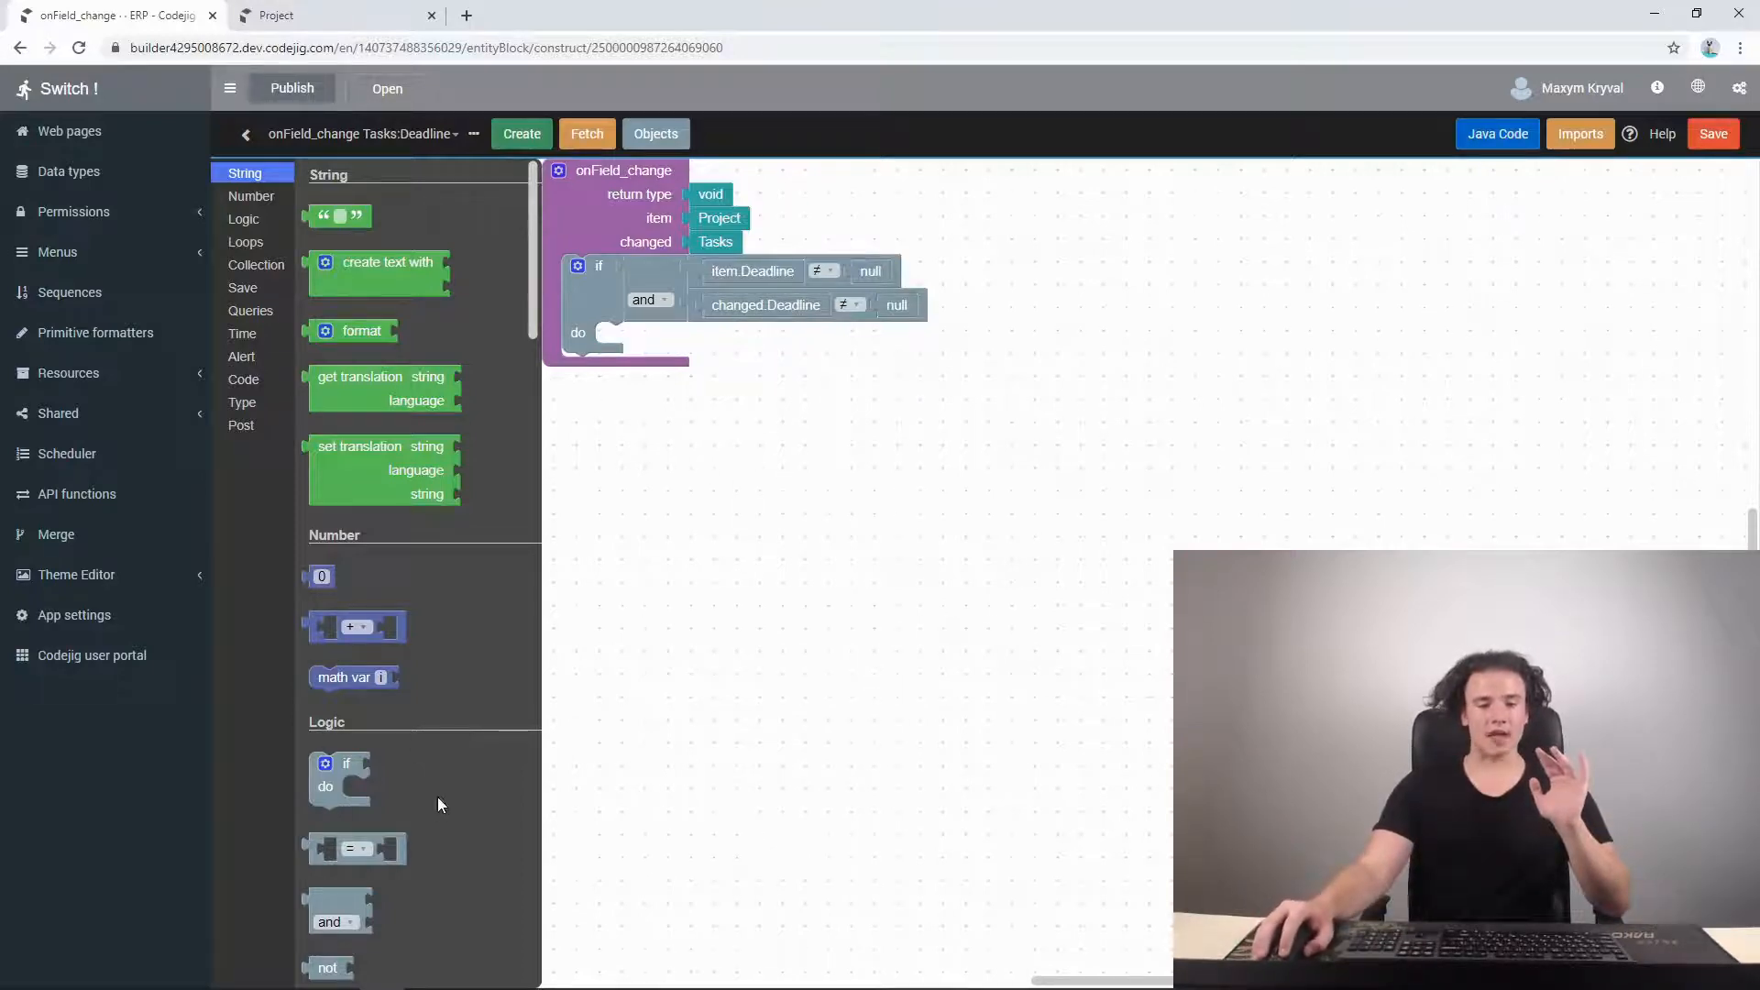
- Nest a second if block inside the first one's do section and attach an empty comparison as its condition
left_click_drag(325, 784, 620, 354)
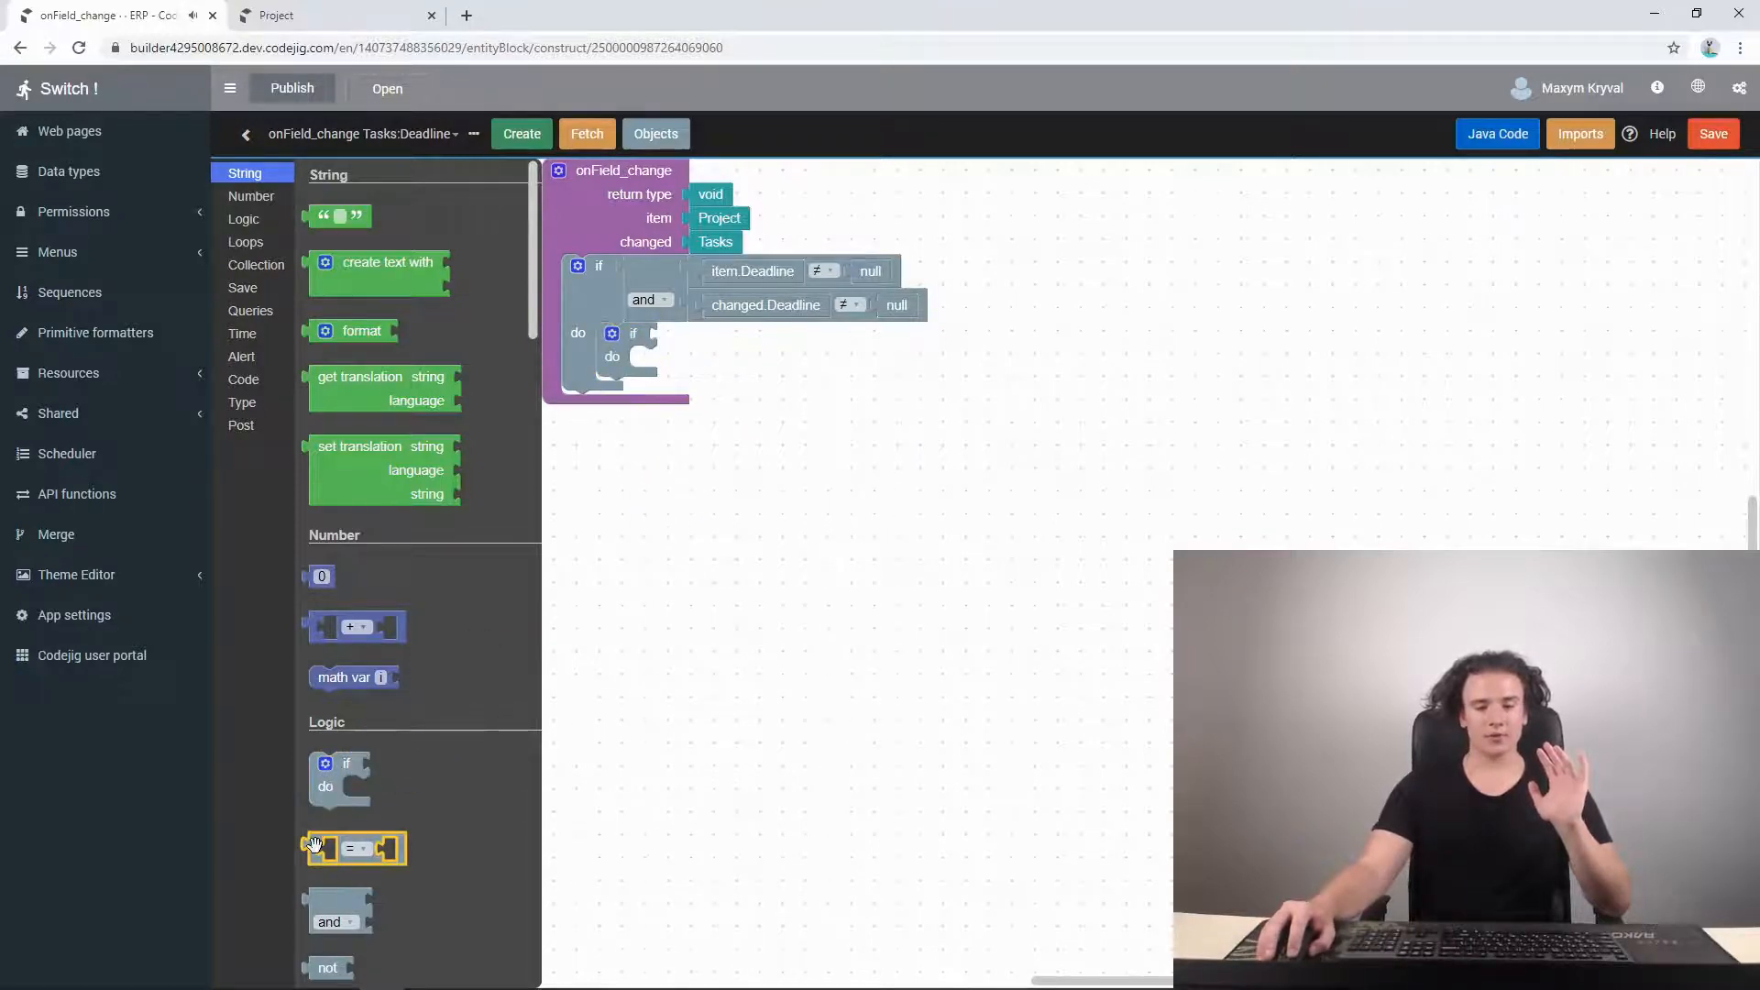
left_click_drag(323, 851, 678, 341)
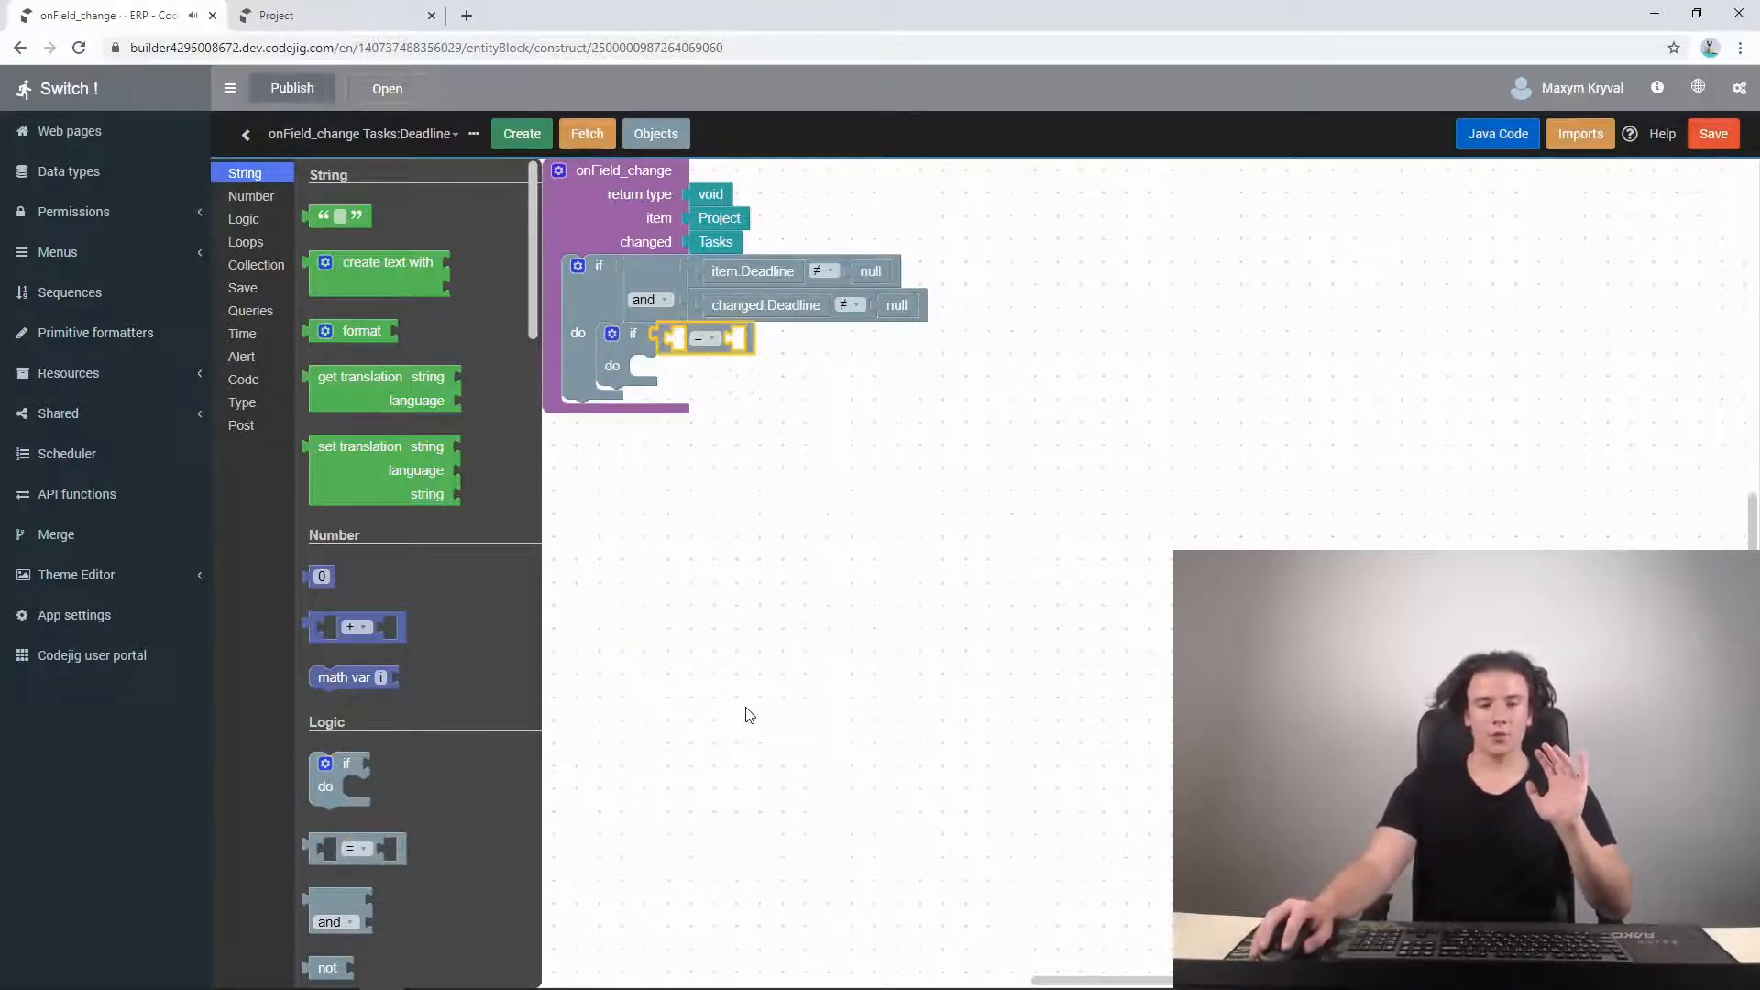
left_click(752, 710)
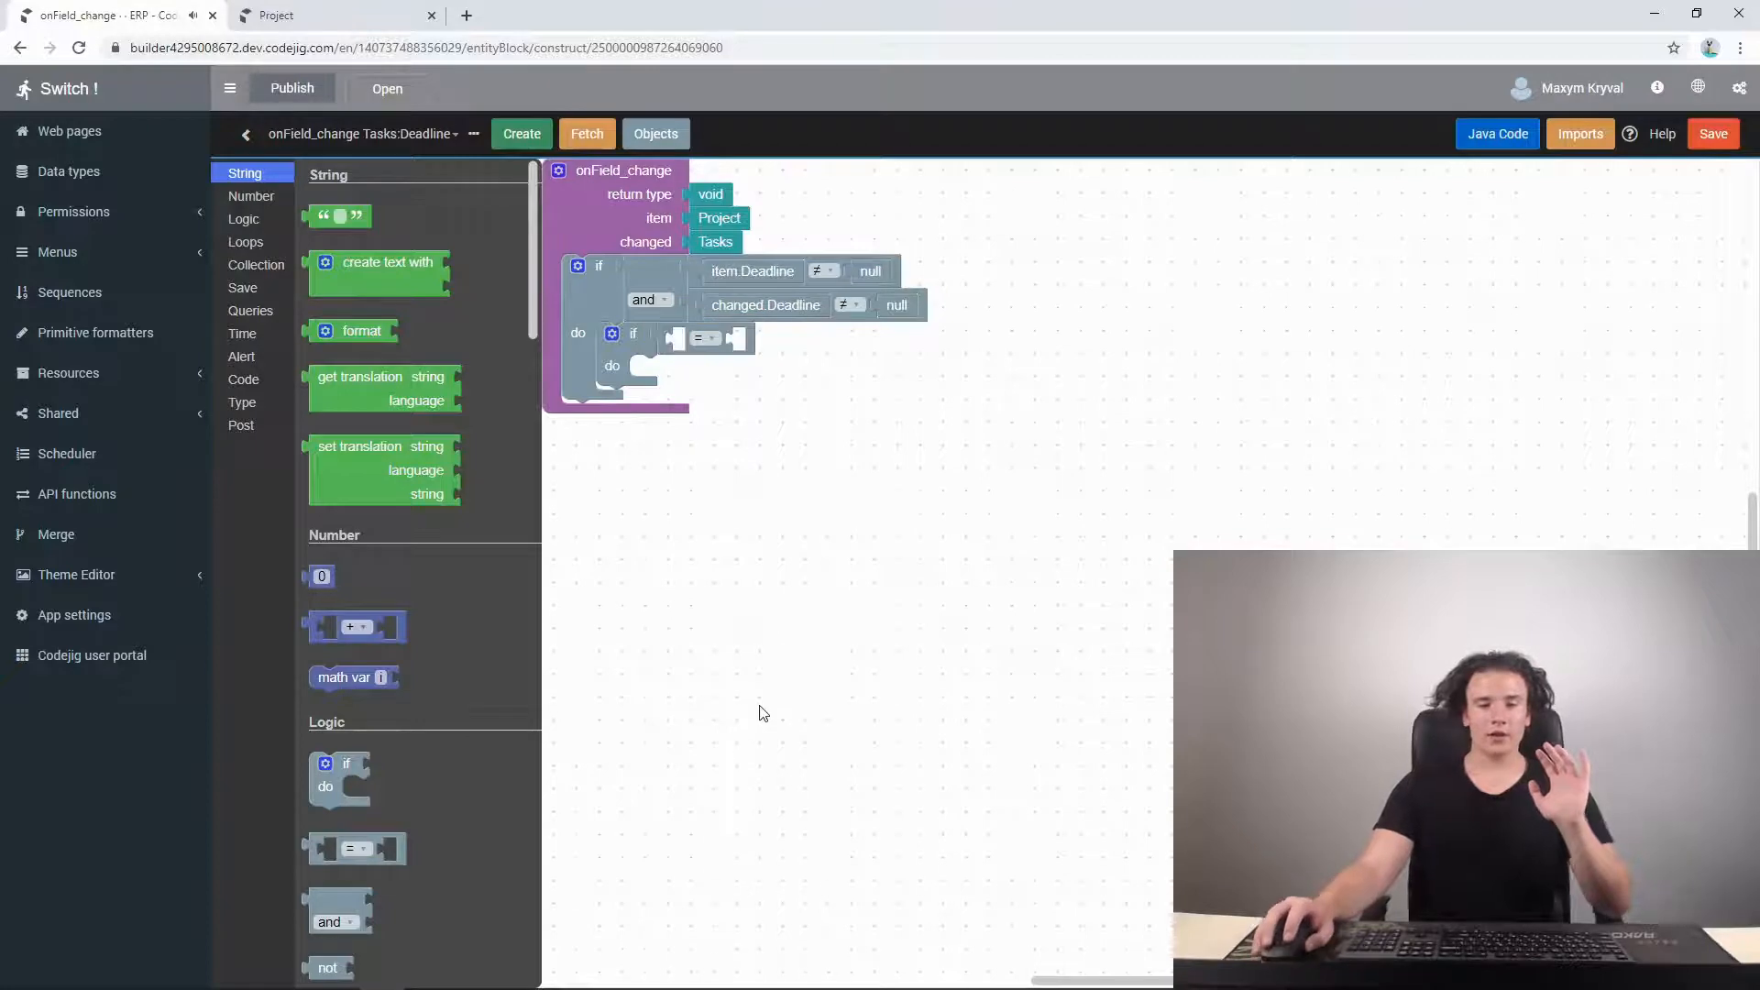
- Insert a new item.Deadline getter as the first operand of the inner if comparison and set the operator to <
right_click(755, 272)
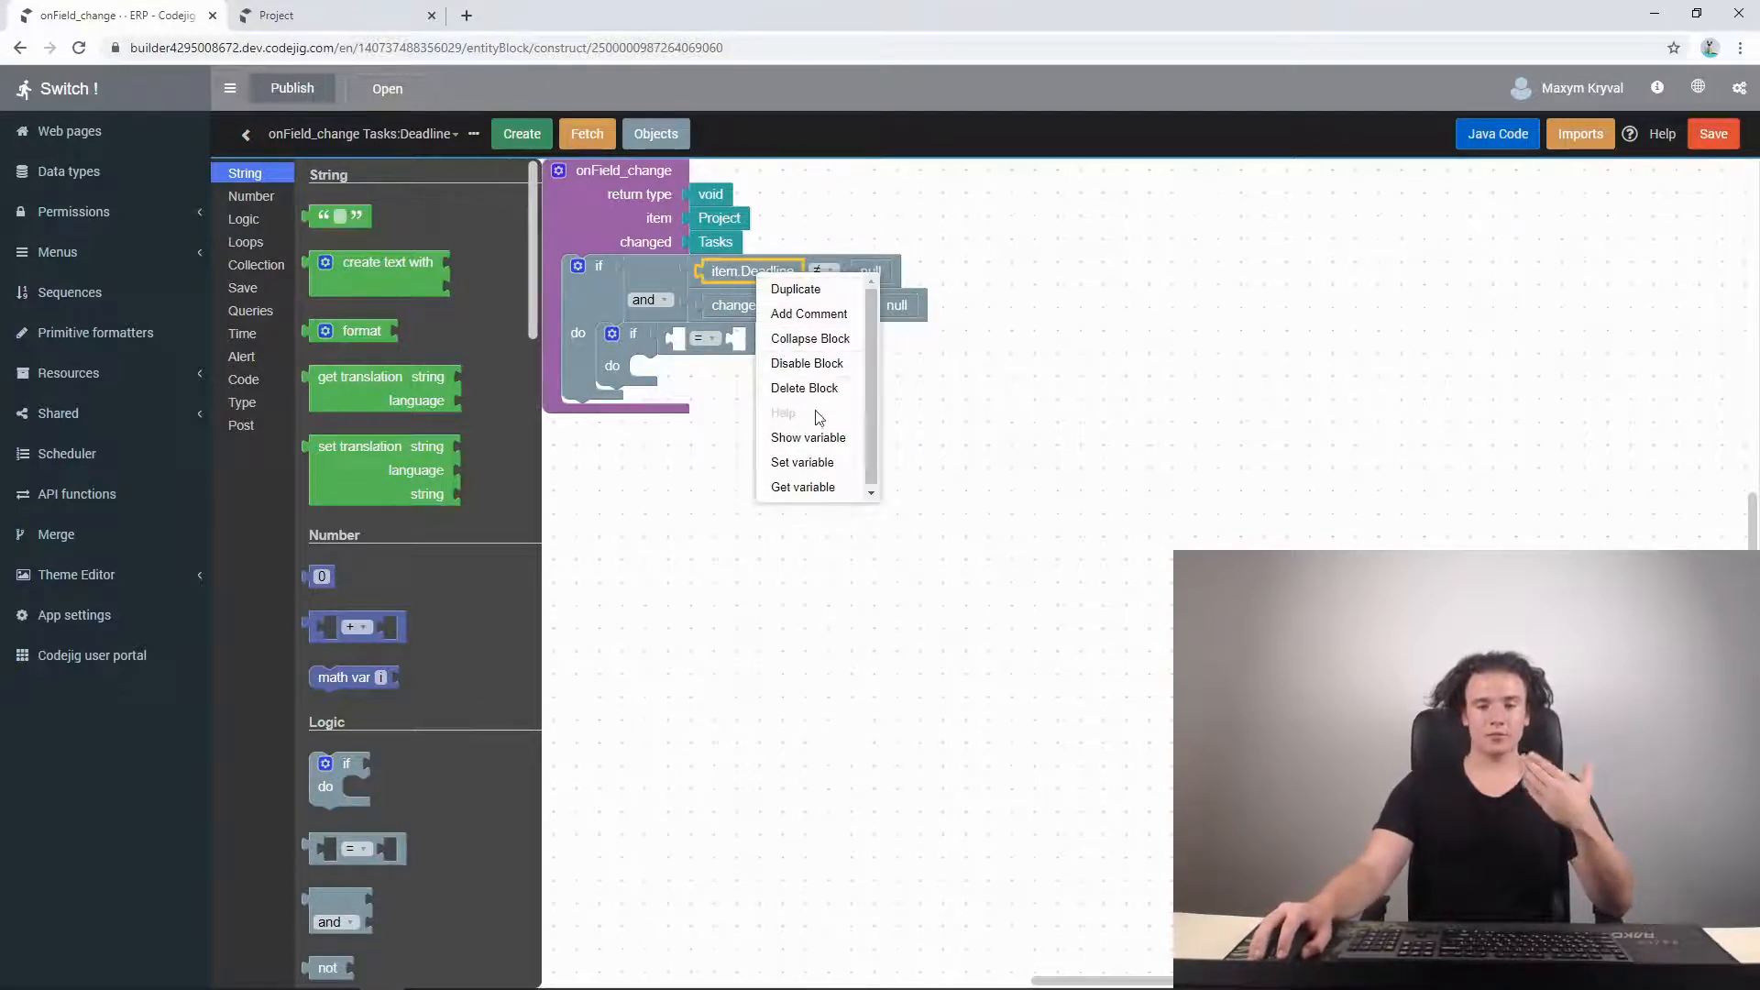
left_click(804, 487)
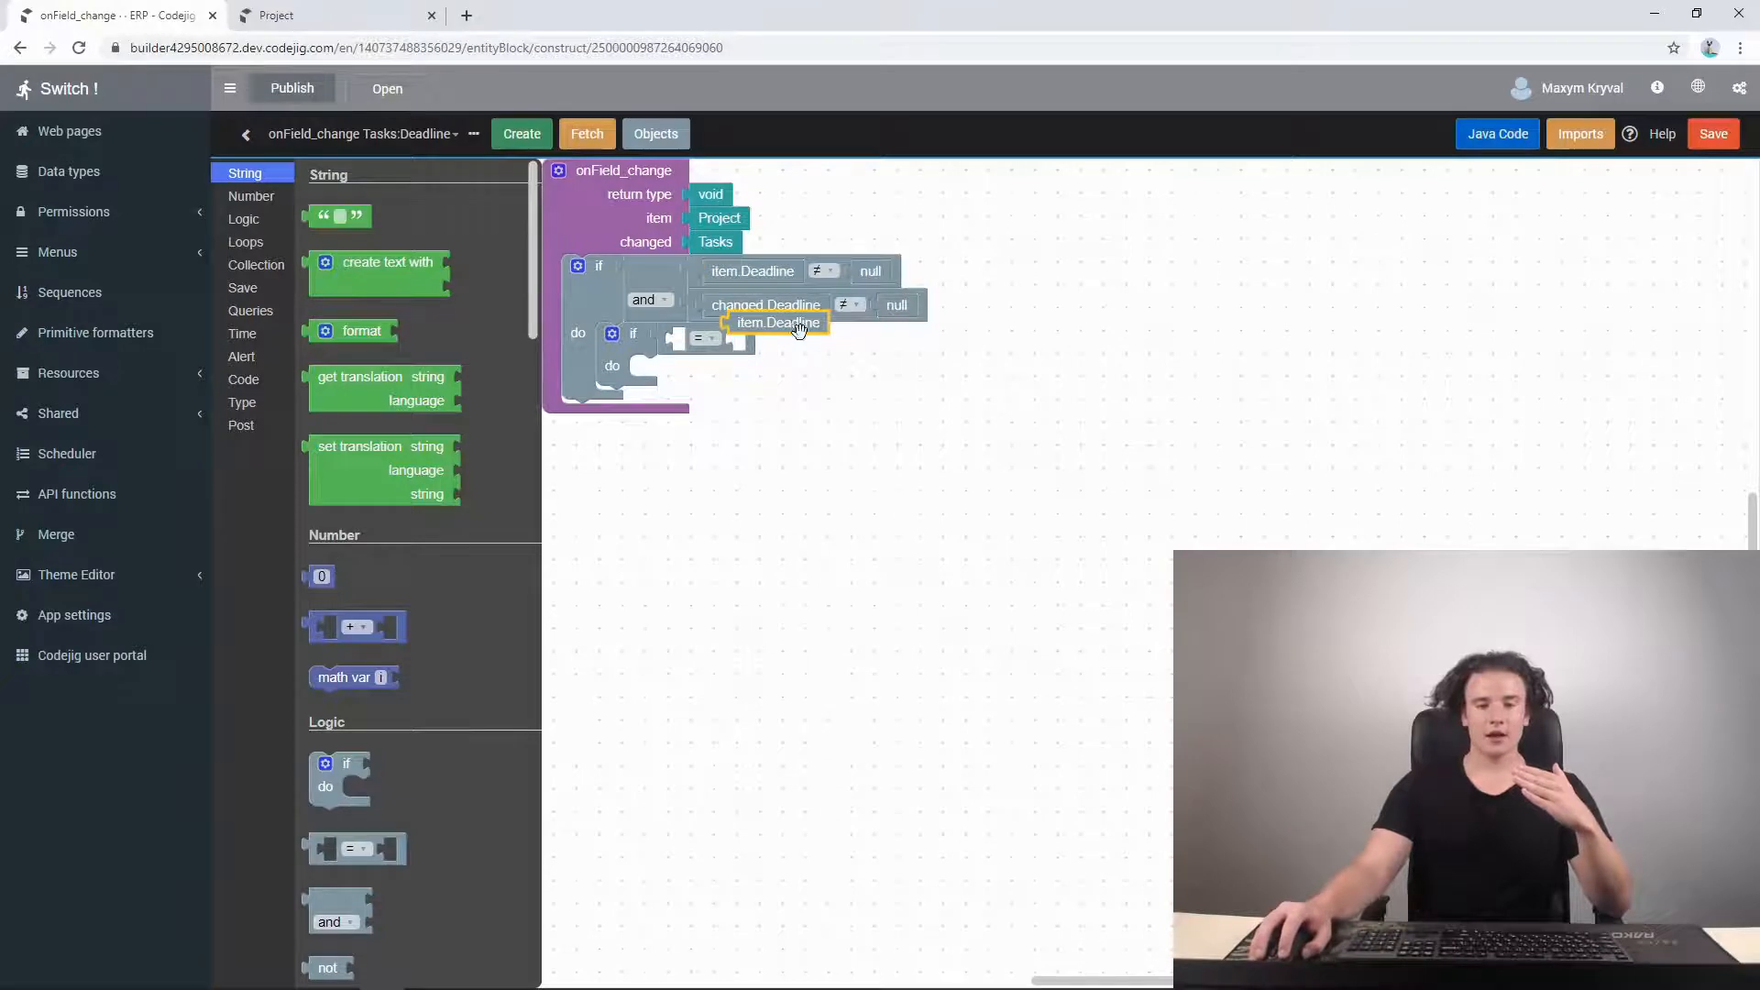
left_click_drag(795, 325, 748, 344)
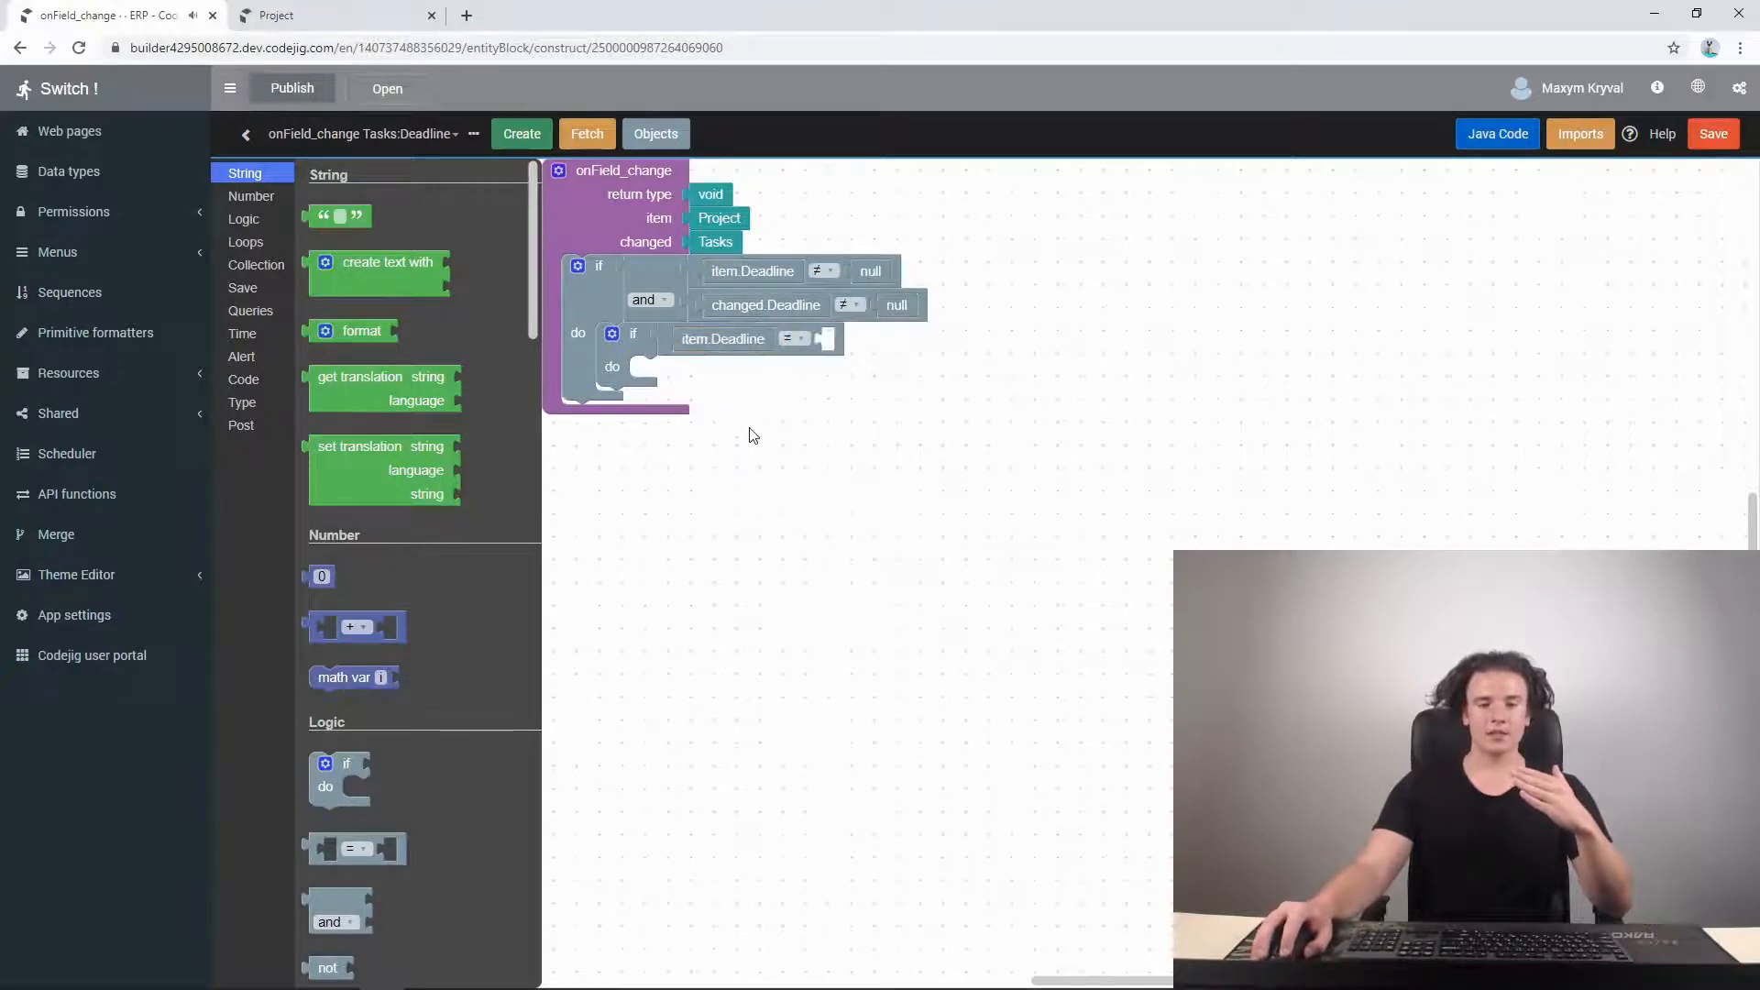
left_click(794, 339)
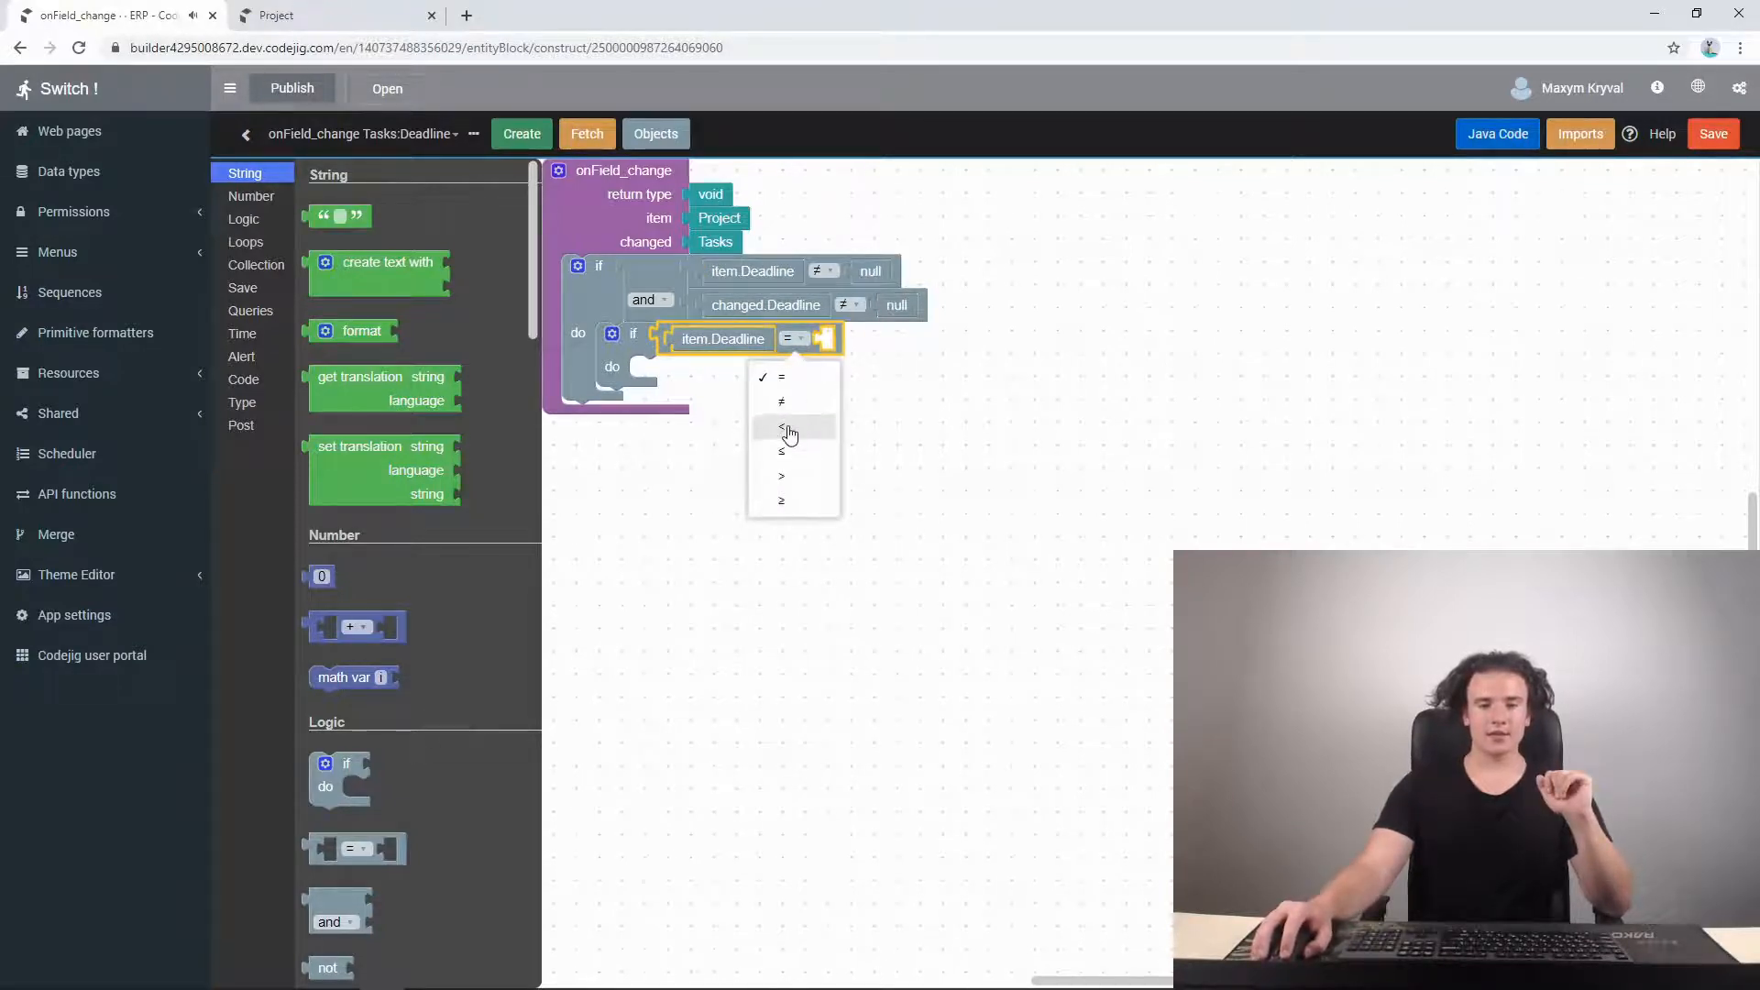
left_click(907, 422)
- Rearrange the inner if comparison to read changed.Deadline > item.Deadline, using a new changed.Deadline getter
right_click(771, 313)
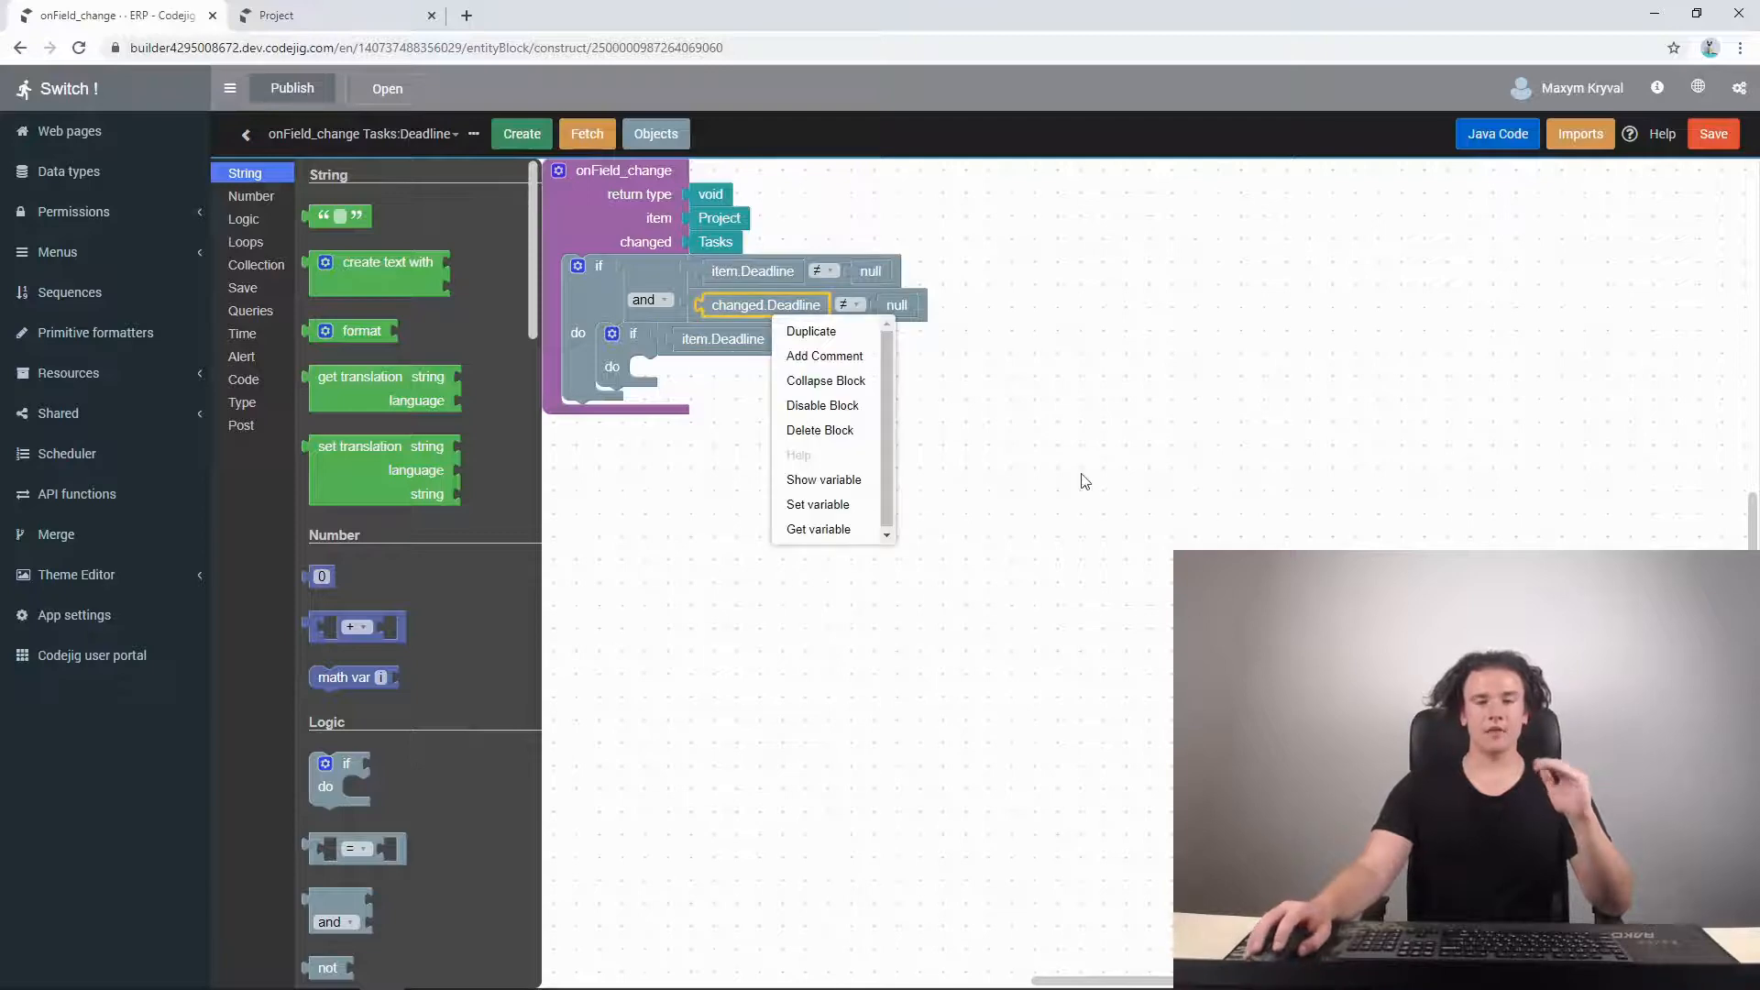
left_click(829, 528)
left_click_drag(787, 358, 816, 422)
left_click_drag(724, 338, 1022, 345)
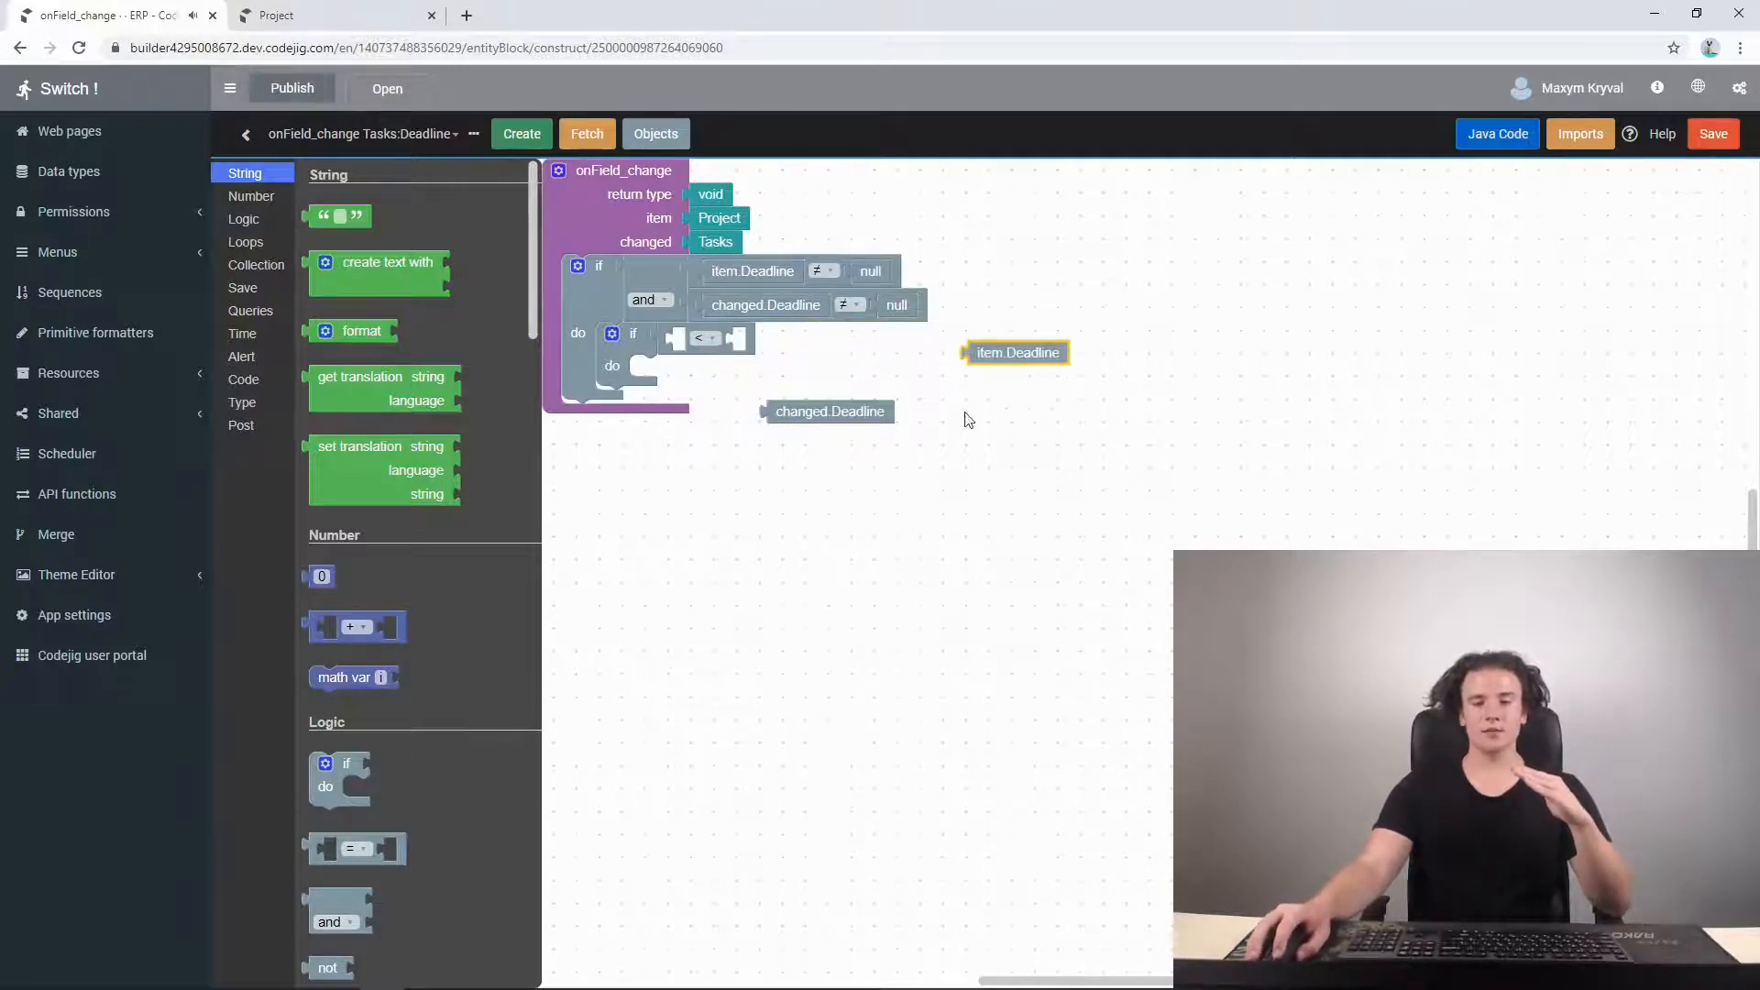
left_click_drag(830, 412, 747, 343)
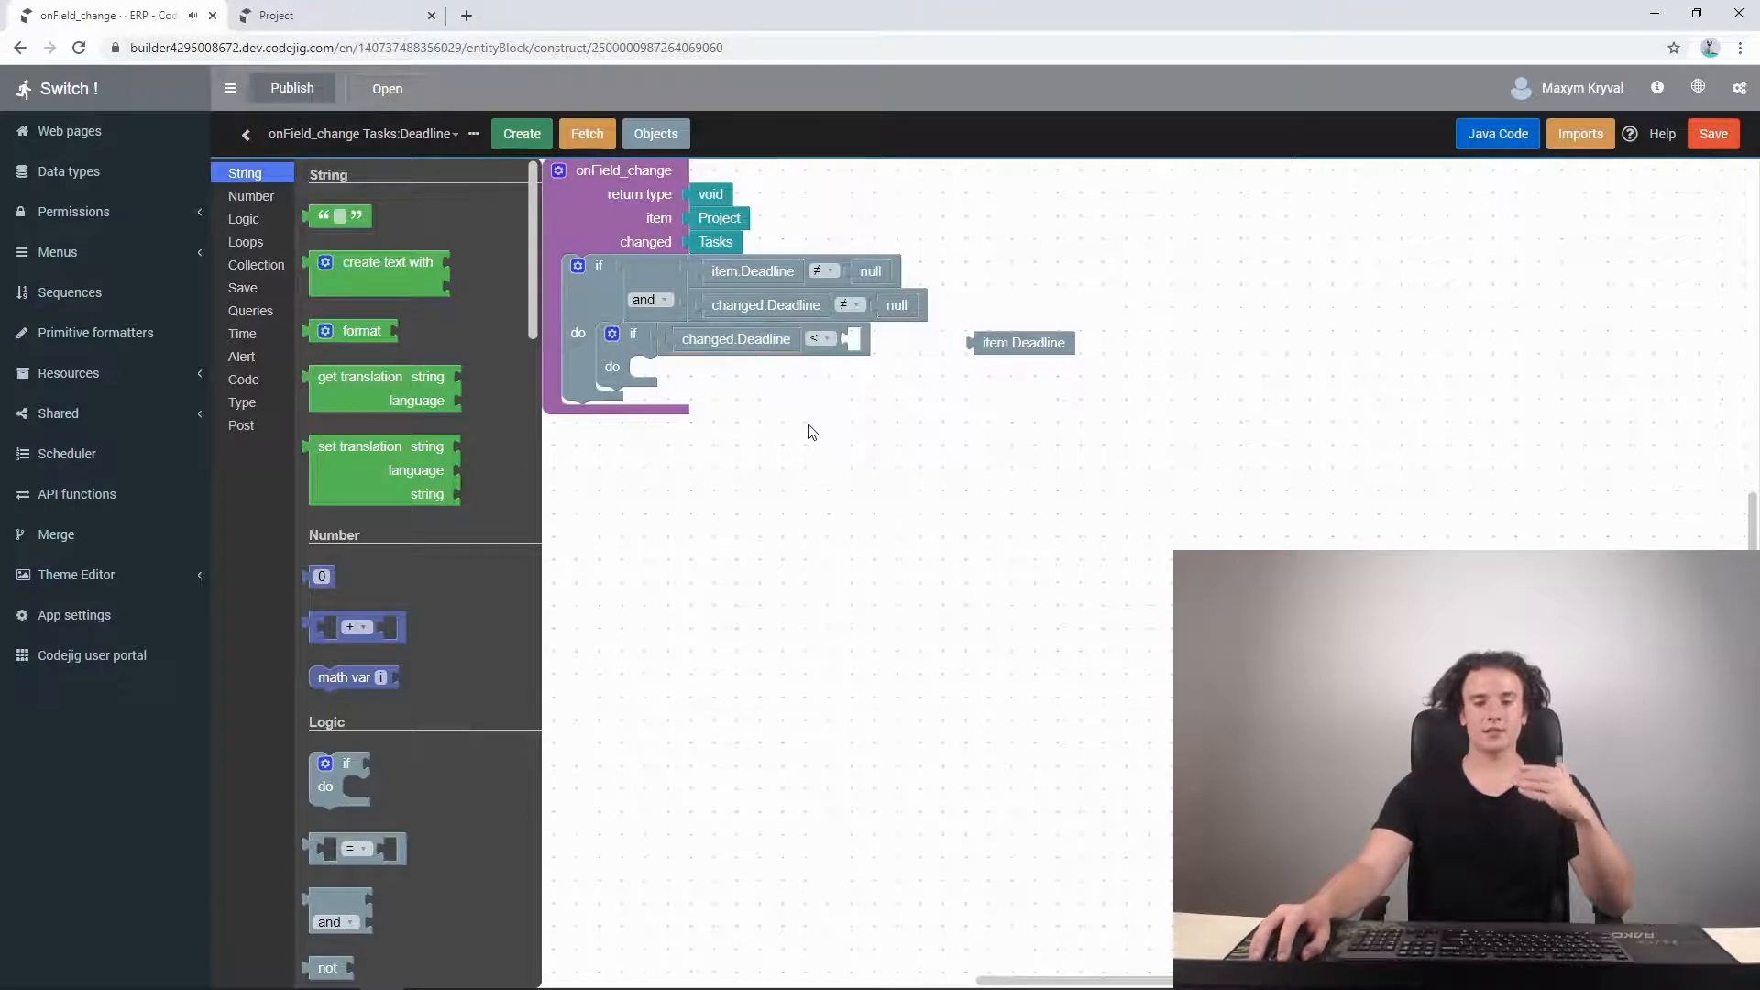
left_click_drag(1064, 347, 935, 345)
left_click(817, 345)
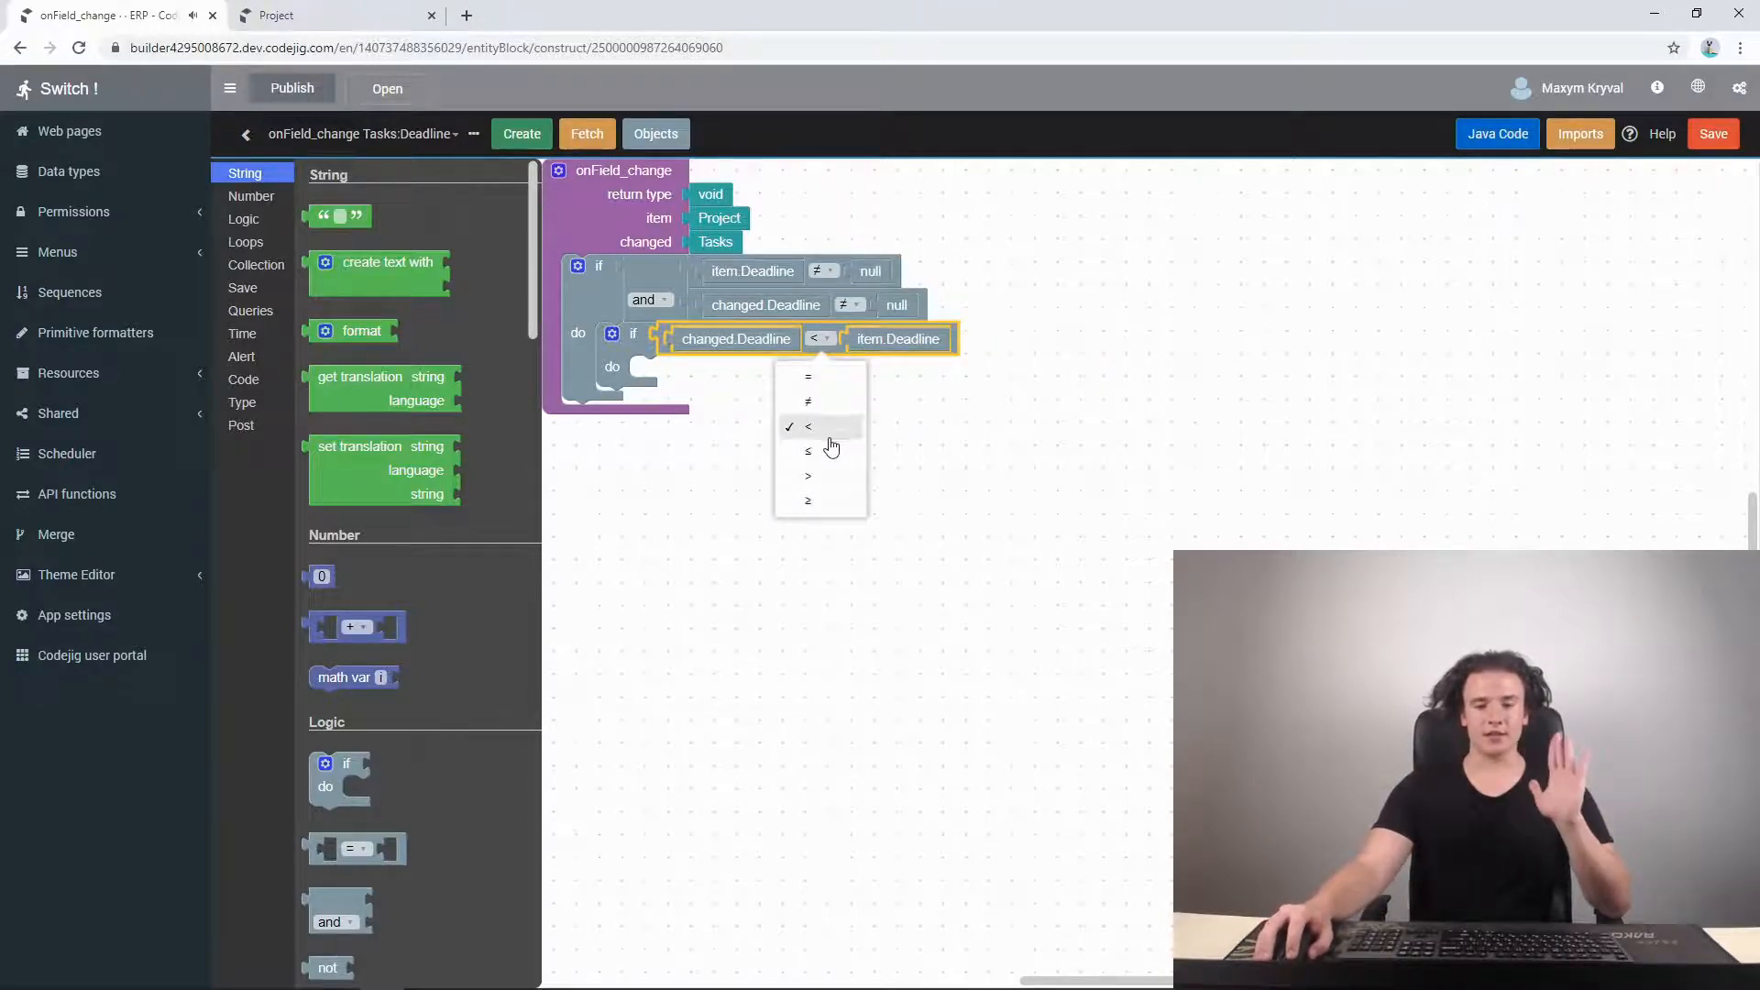
left_click(827, 478)
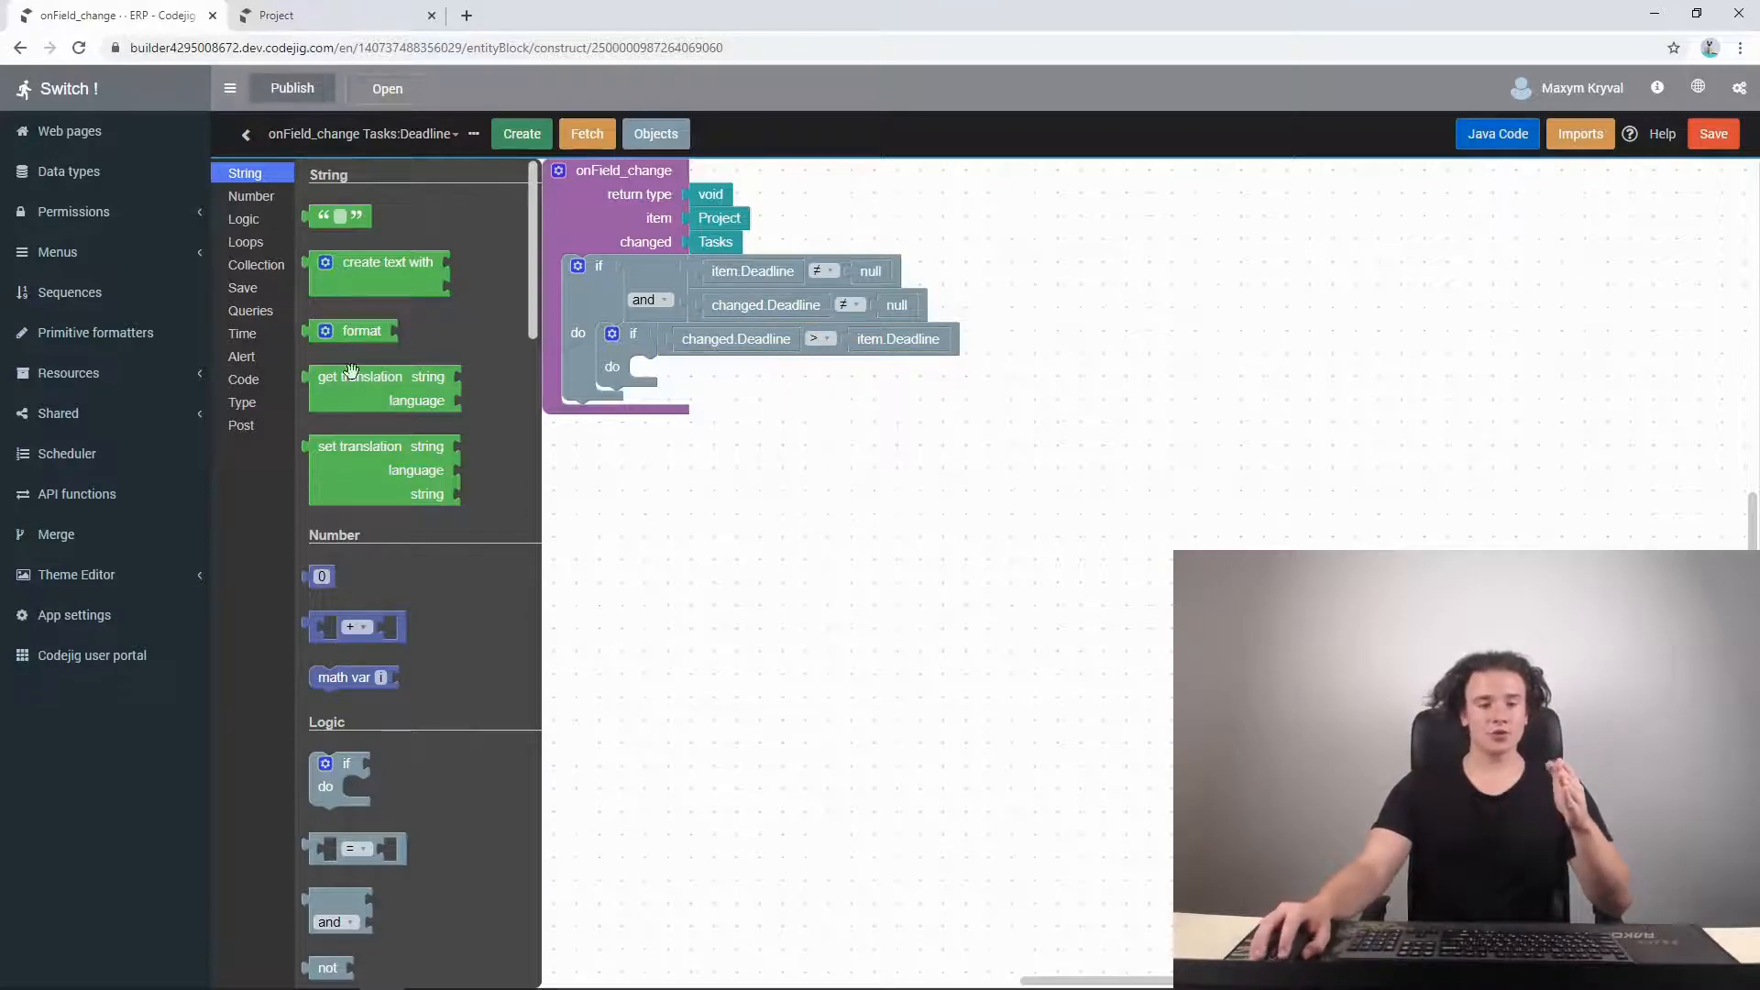
- Place a warning alert in the inner if's do section and attach an empty text block to it
left_click(251, 356)
left_click_drag(341, 315, 655, 376)
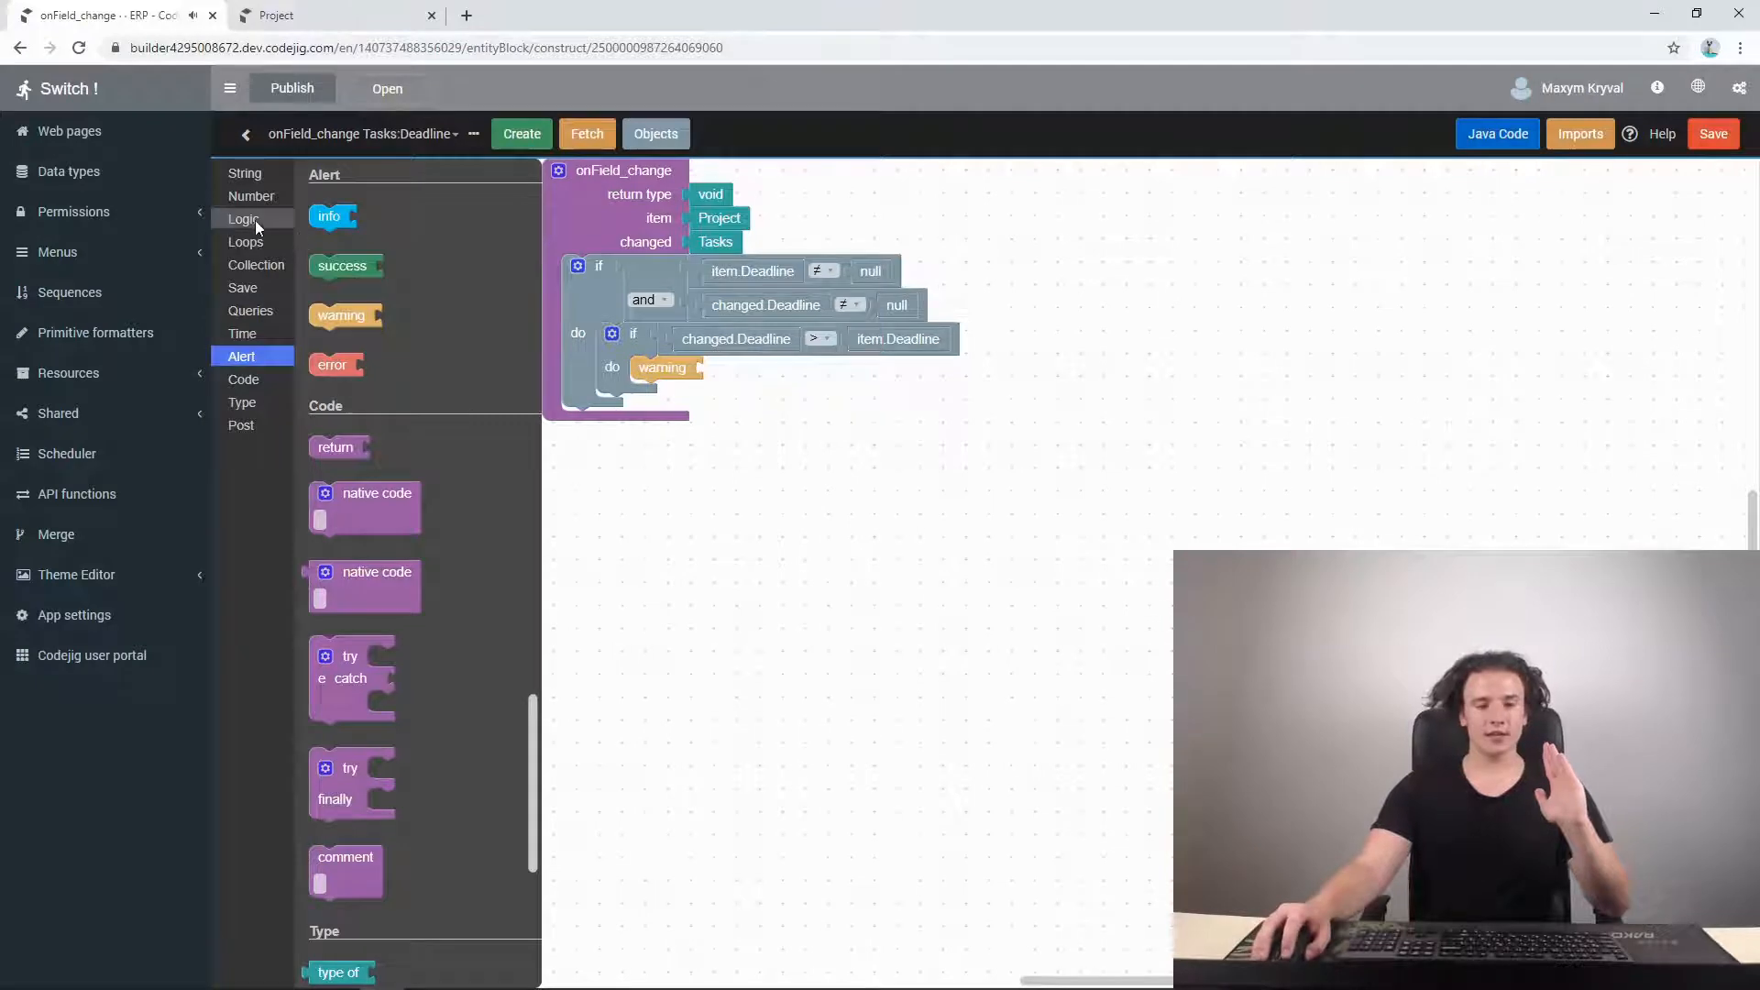
left_click(246, 174)
left_click_drag(322, 219, 724, 363)
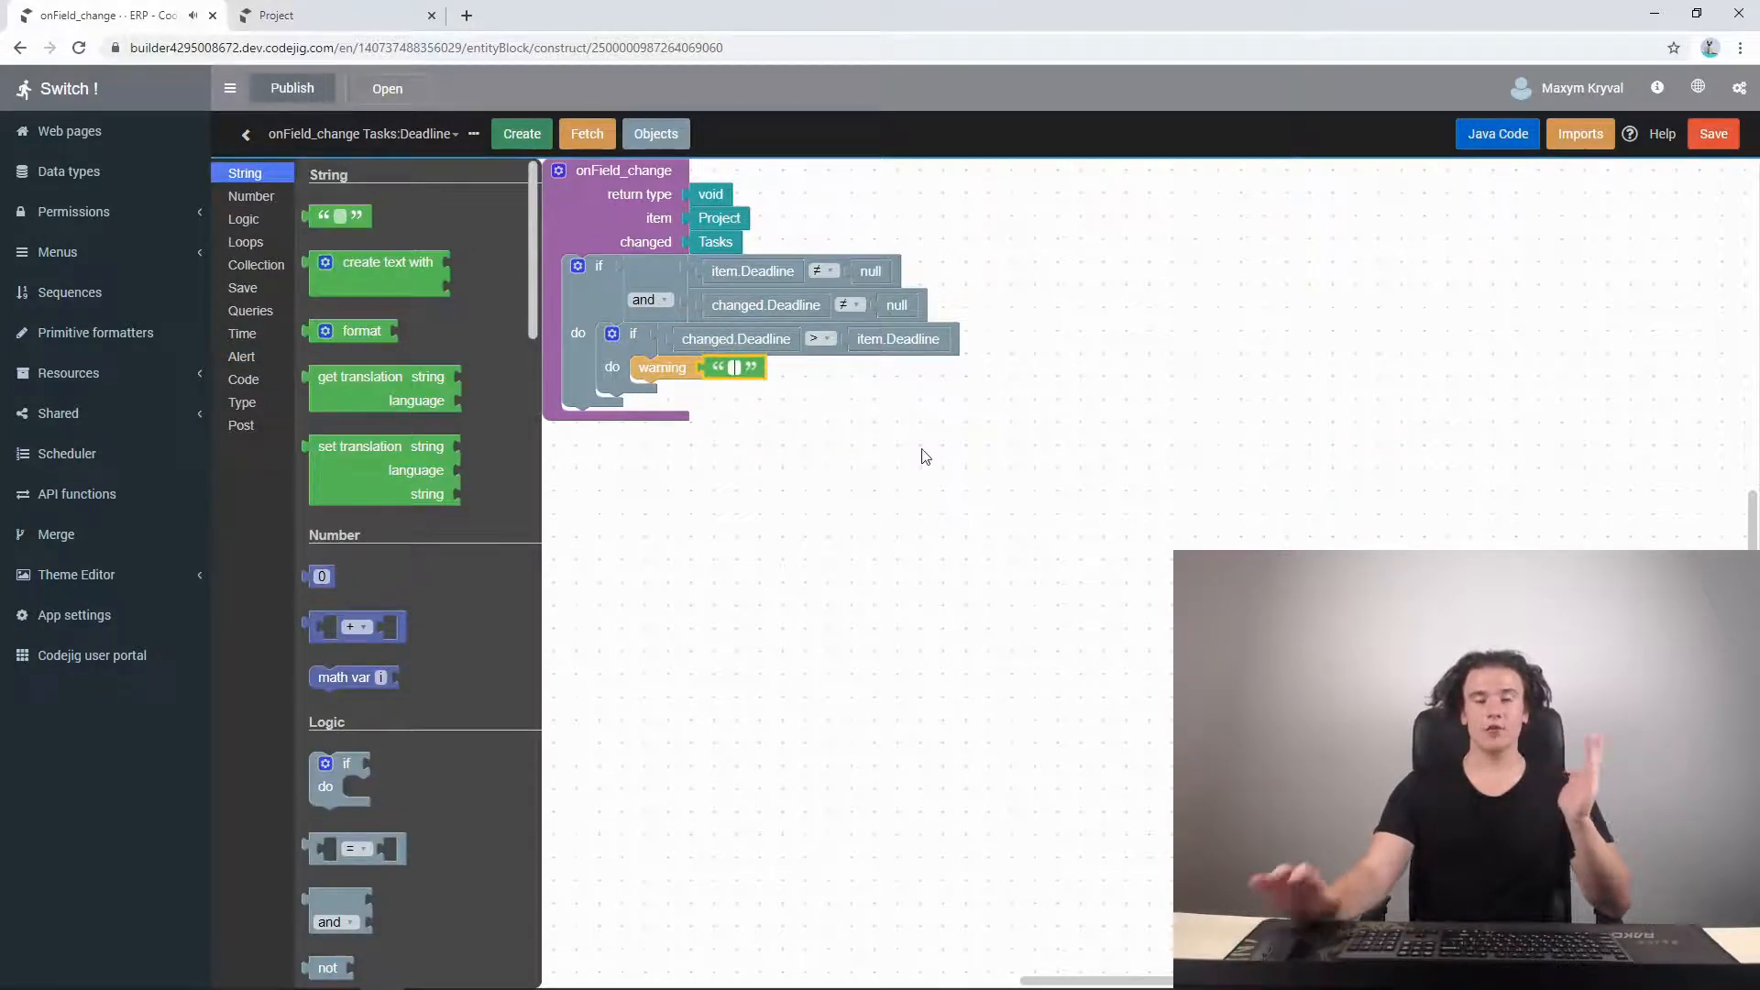
- Set the warning text to "The deadline of the task does not fit in project's deadline!" and save the onField_change block
type("The de")
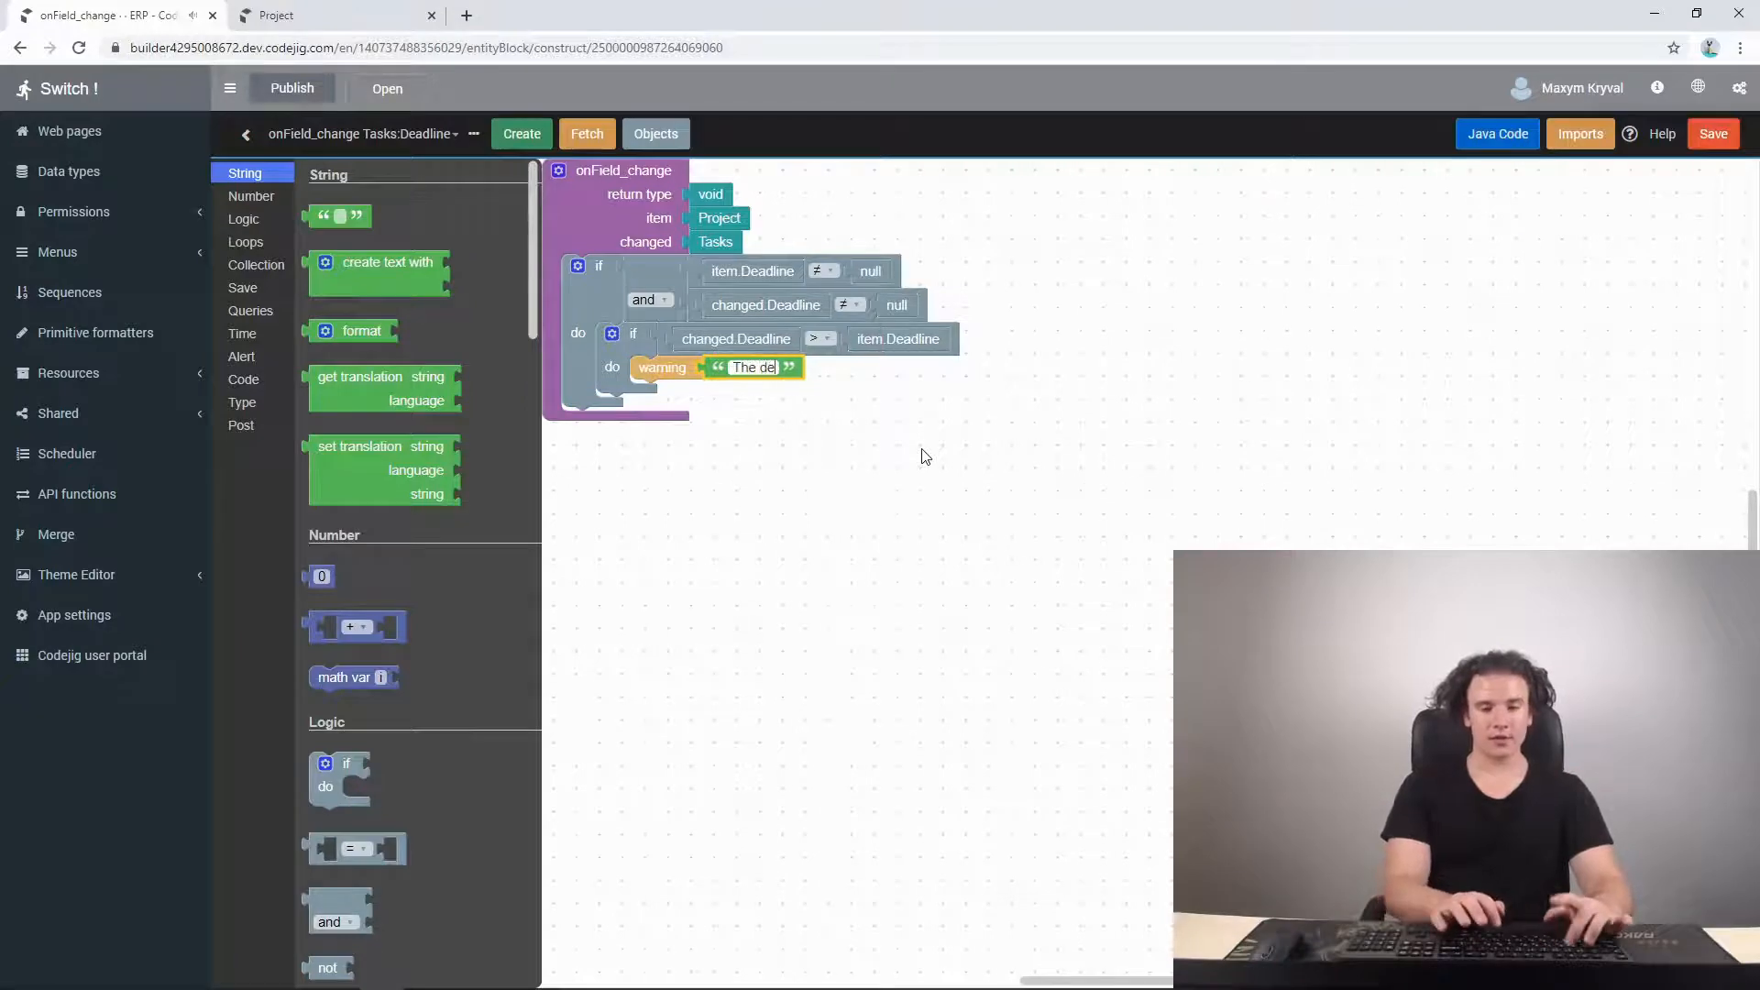
type("adline of")
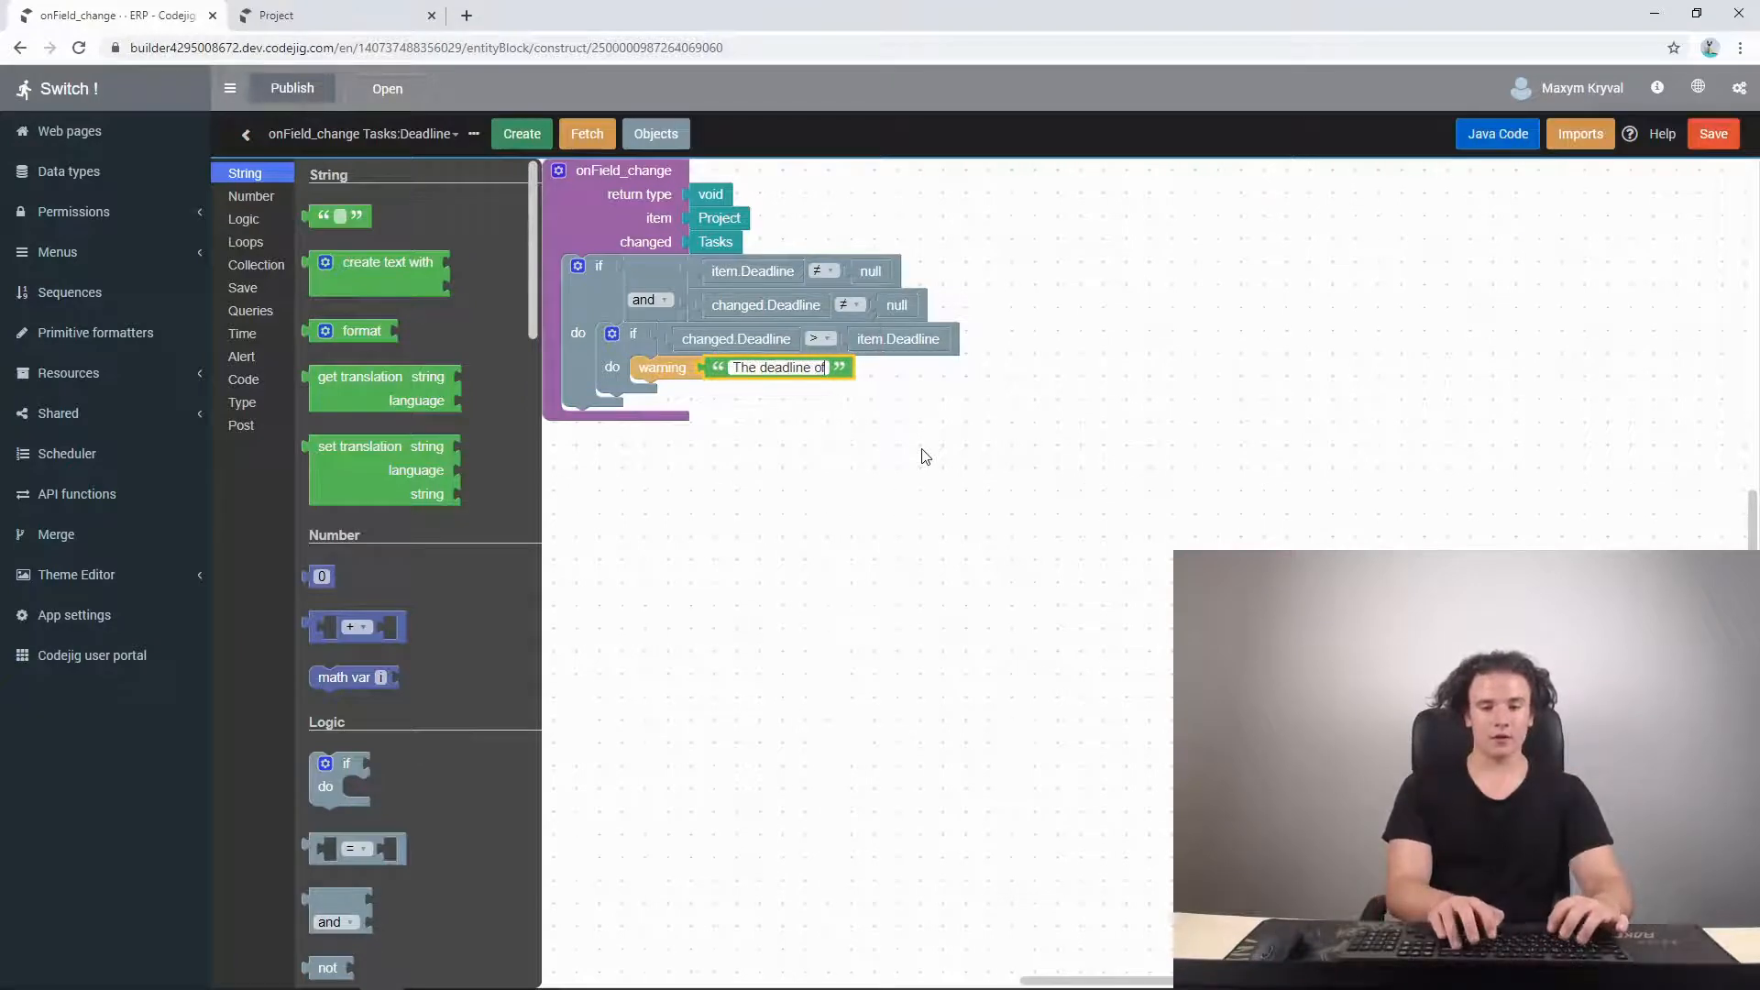
type(" the ta")
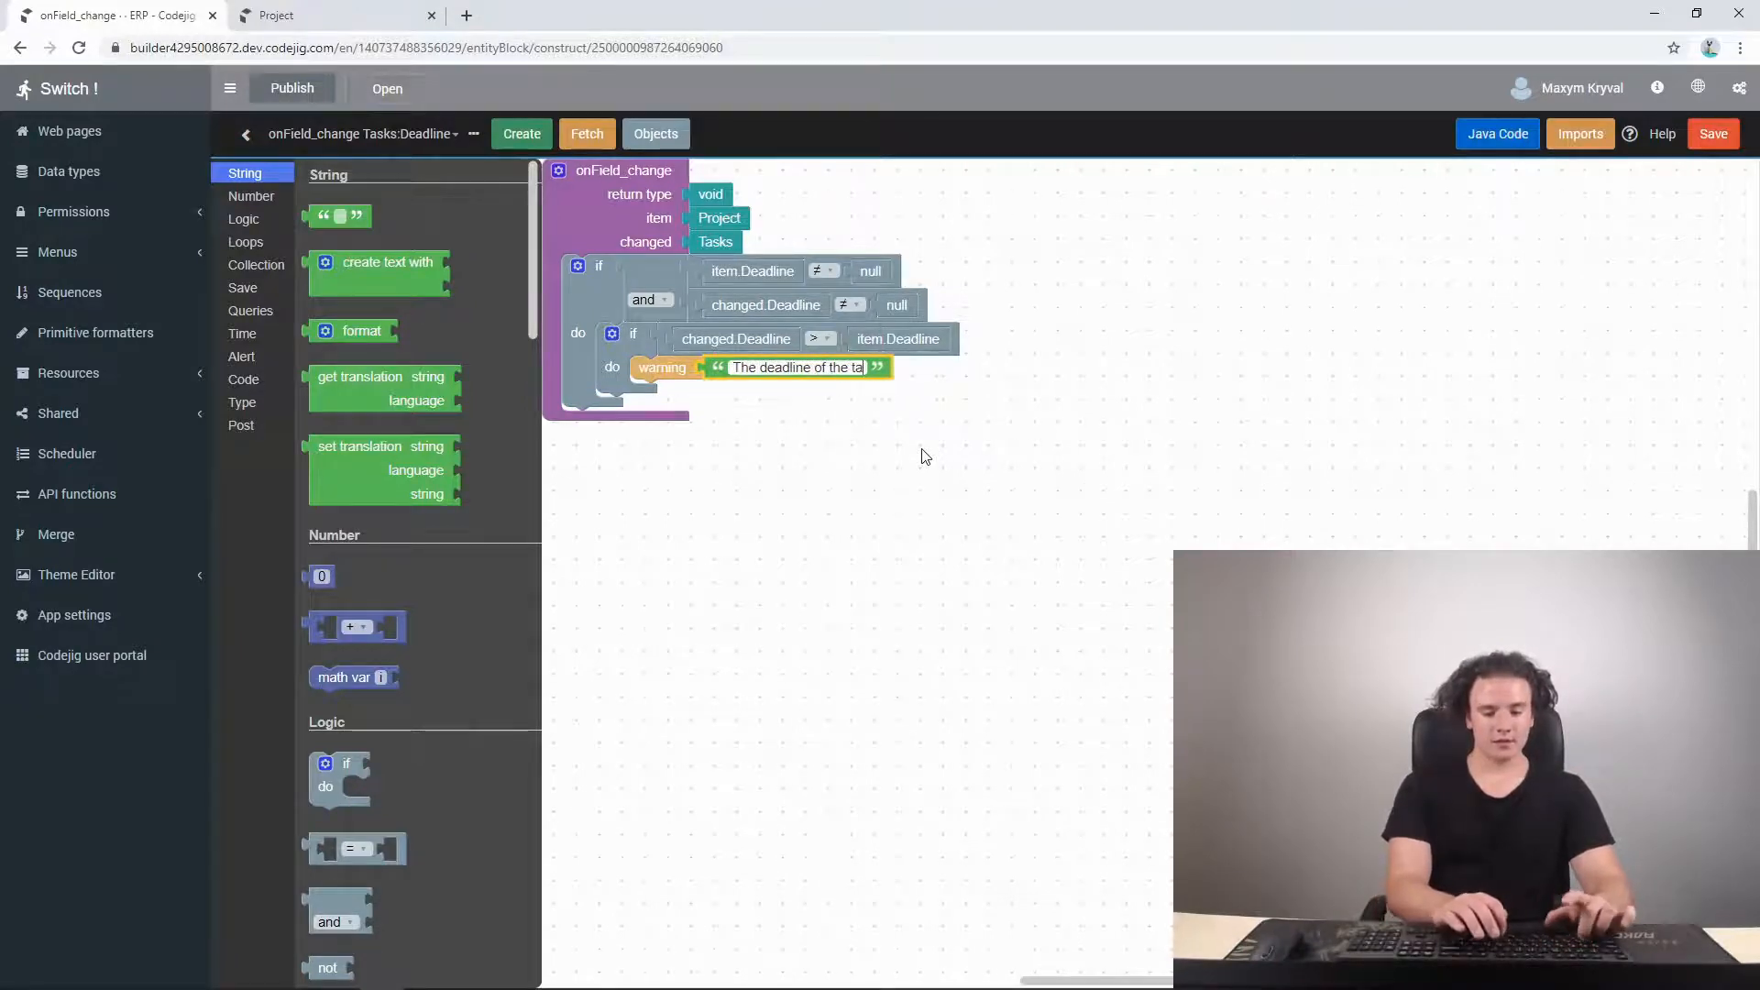
type("sk does not fit in o")
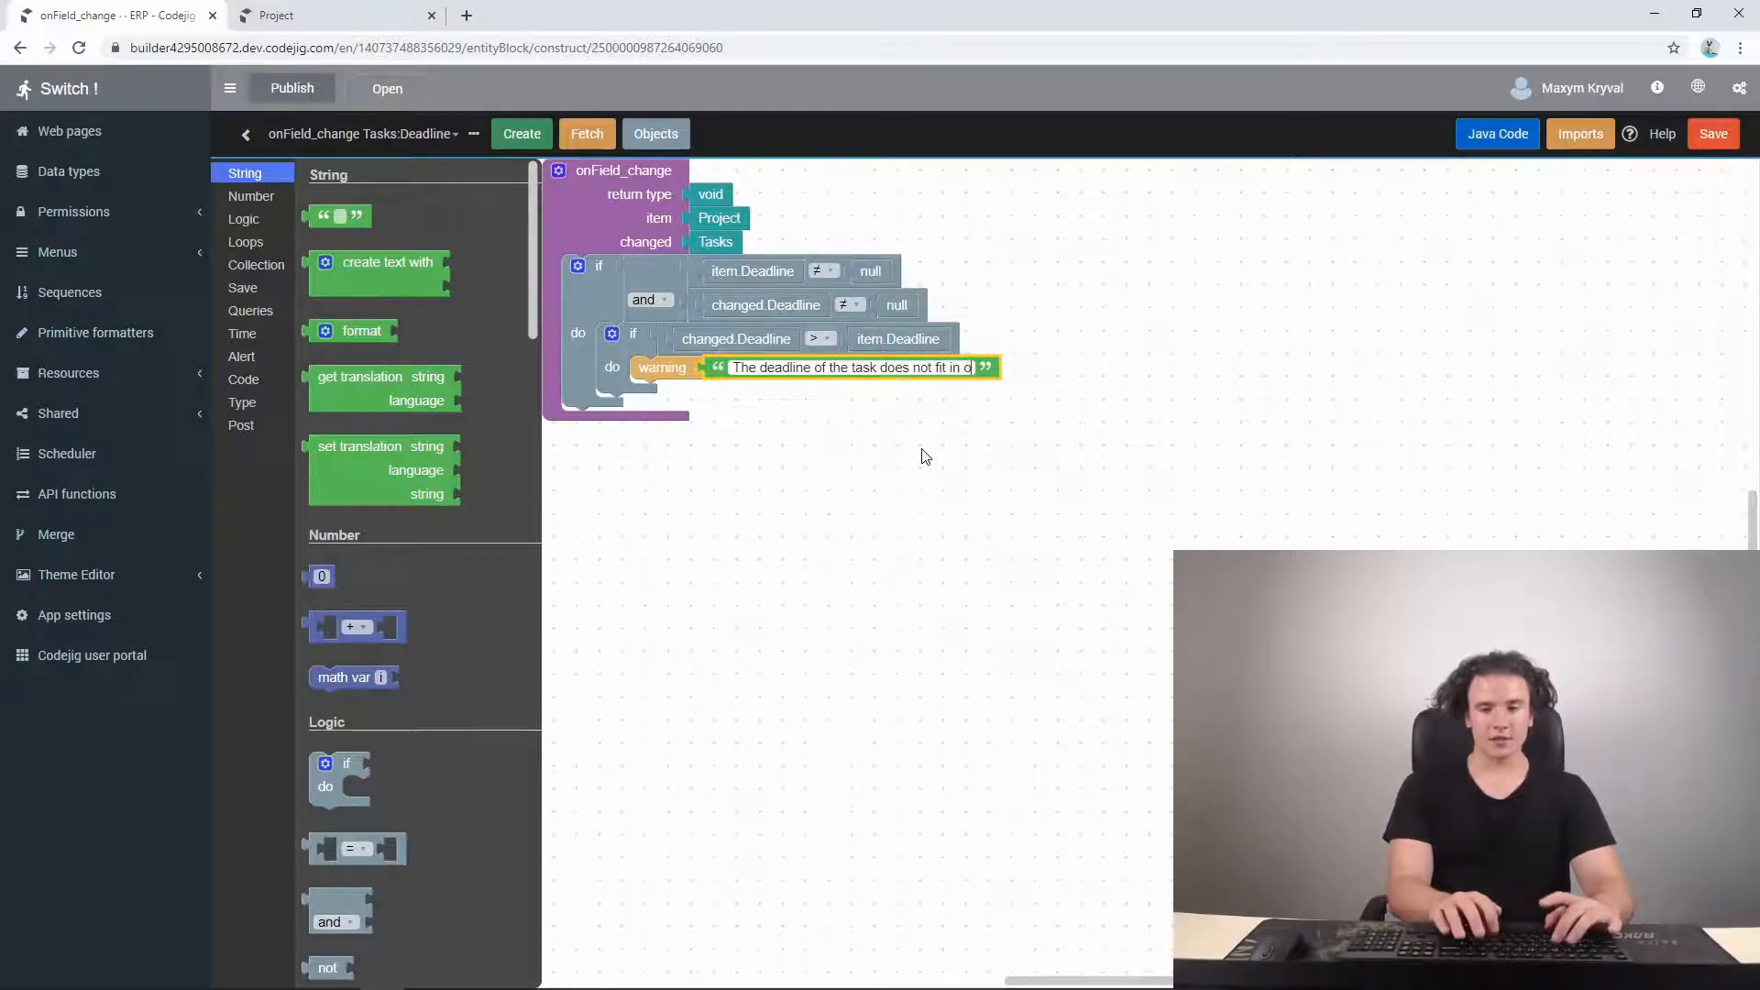
key("BackSpace")
type("por")
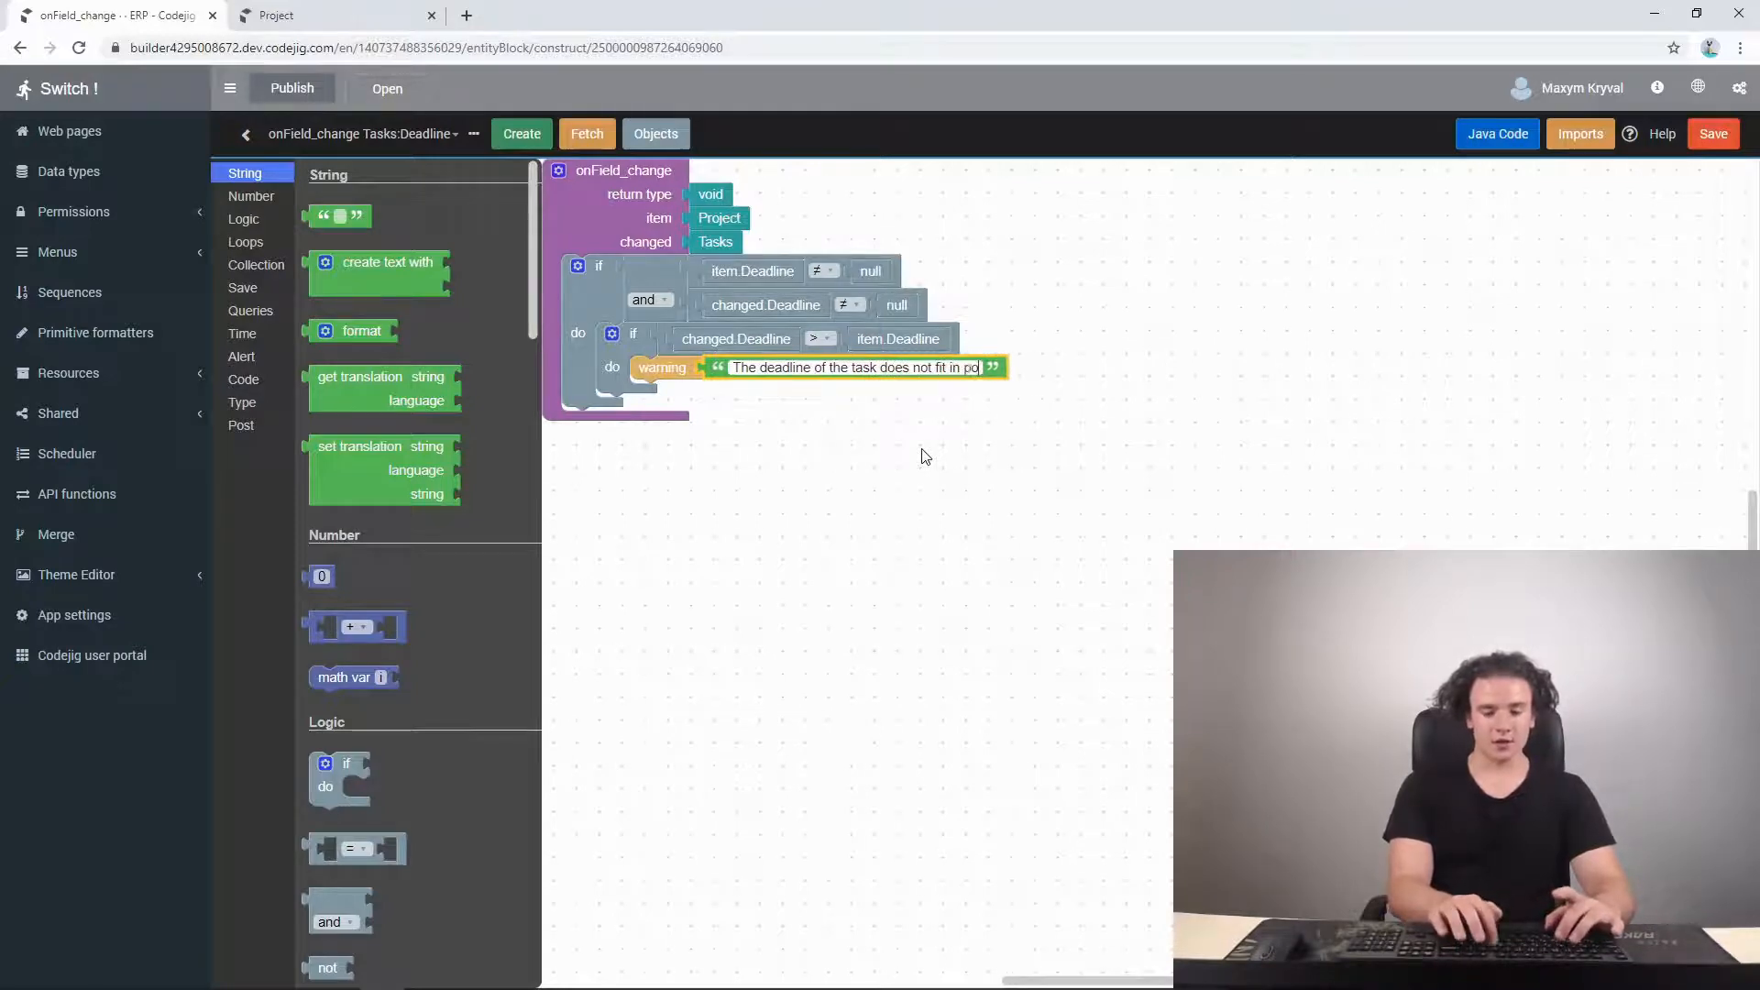
key("BackSpace")
key("BackSpace")
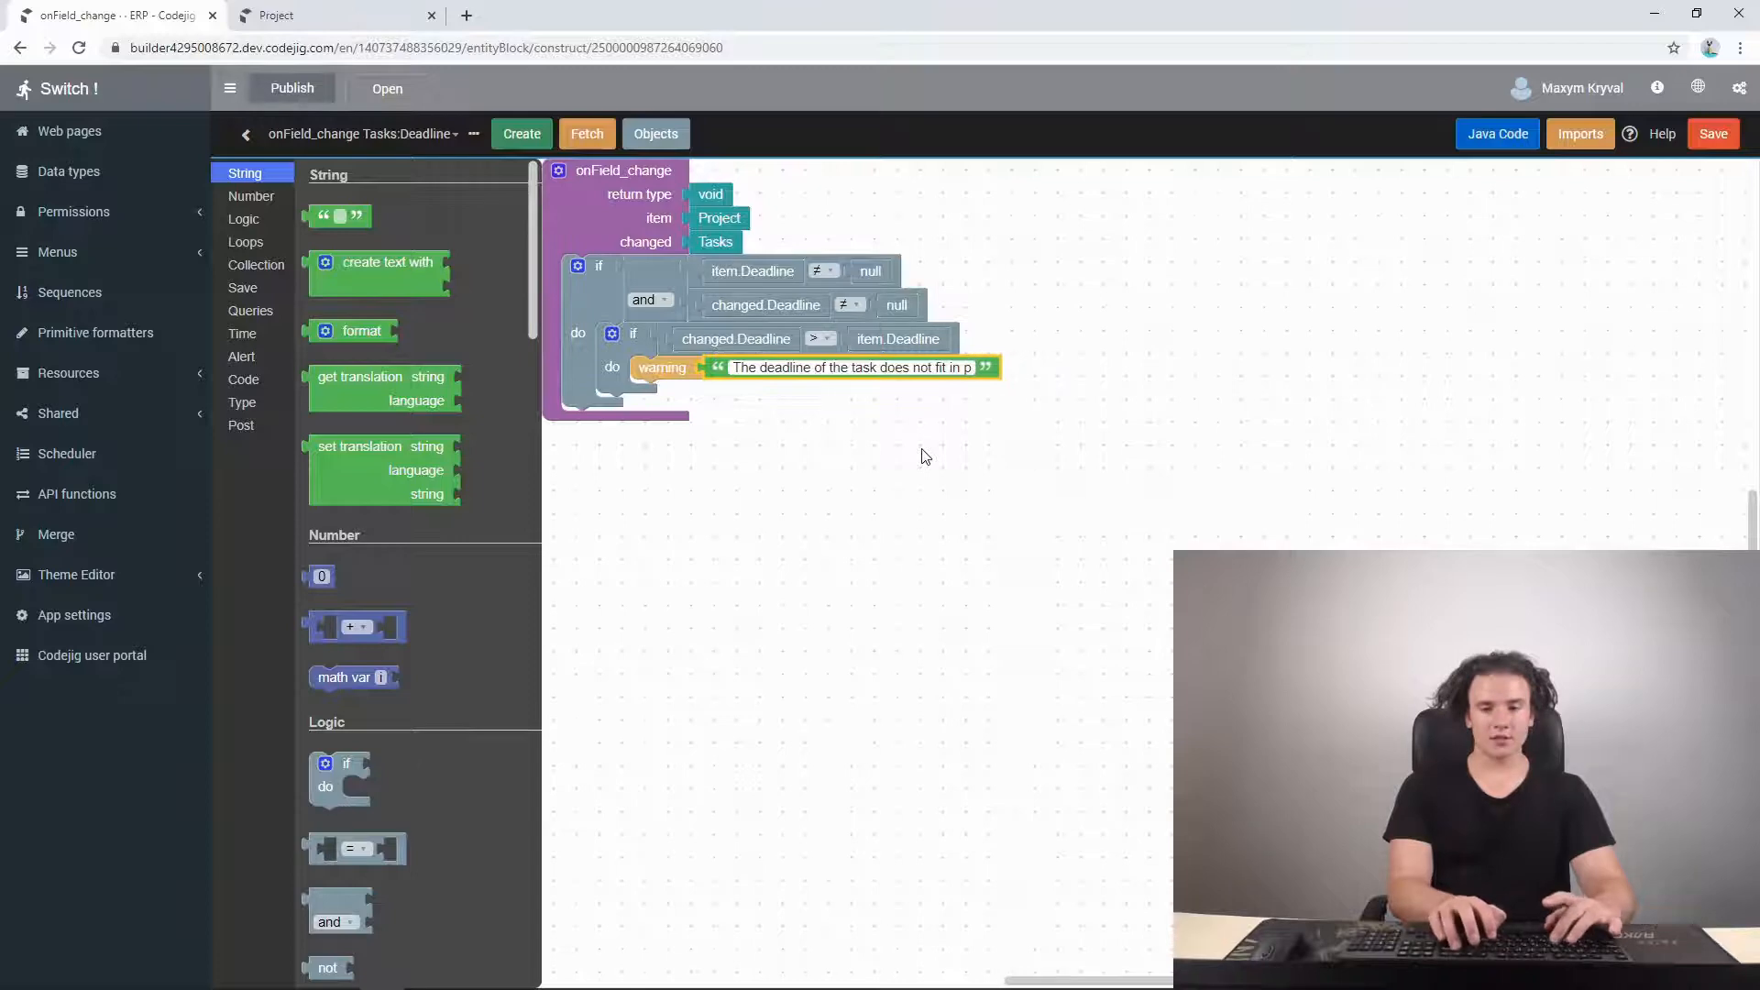
type("roject's")
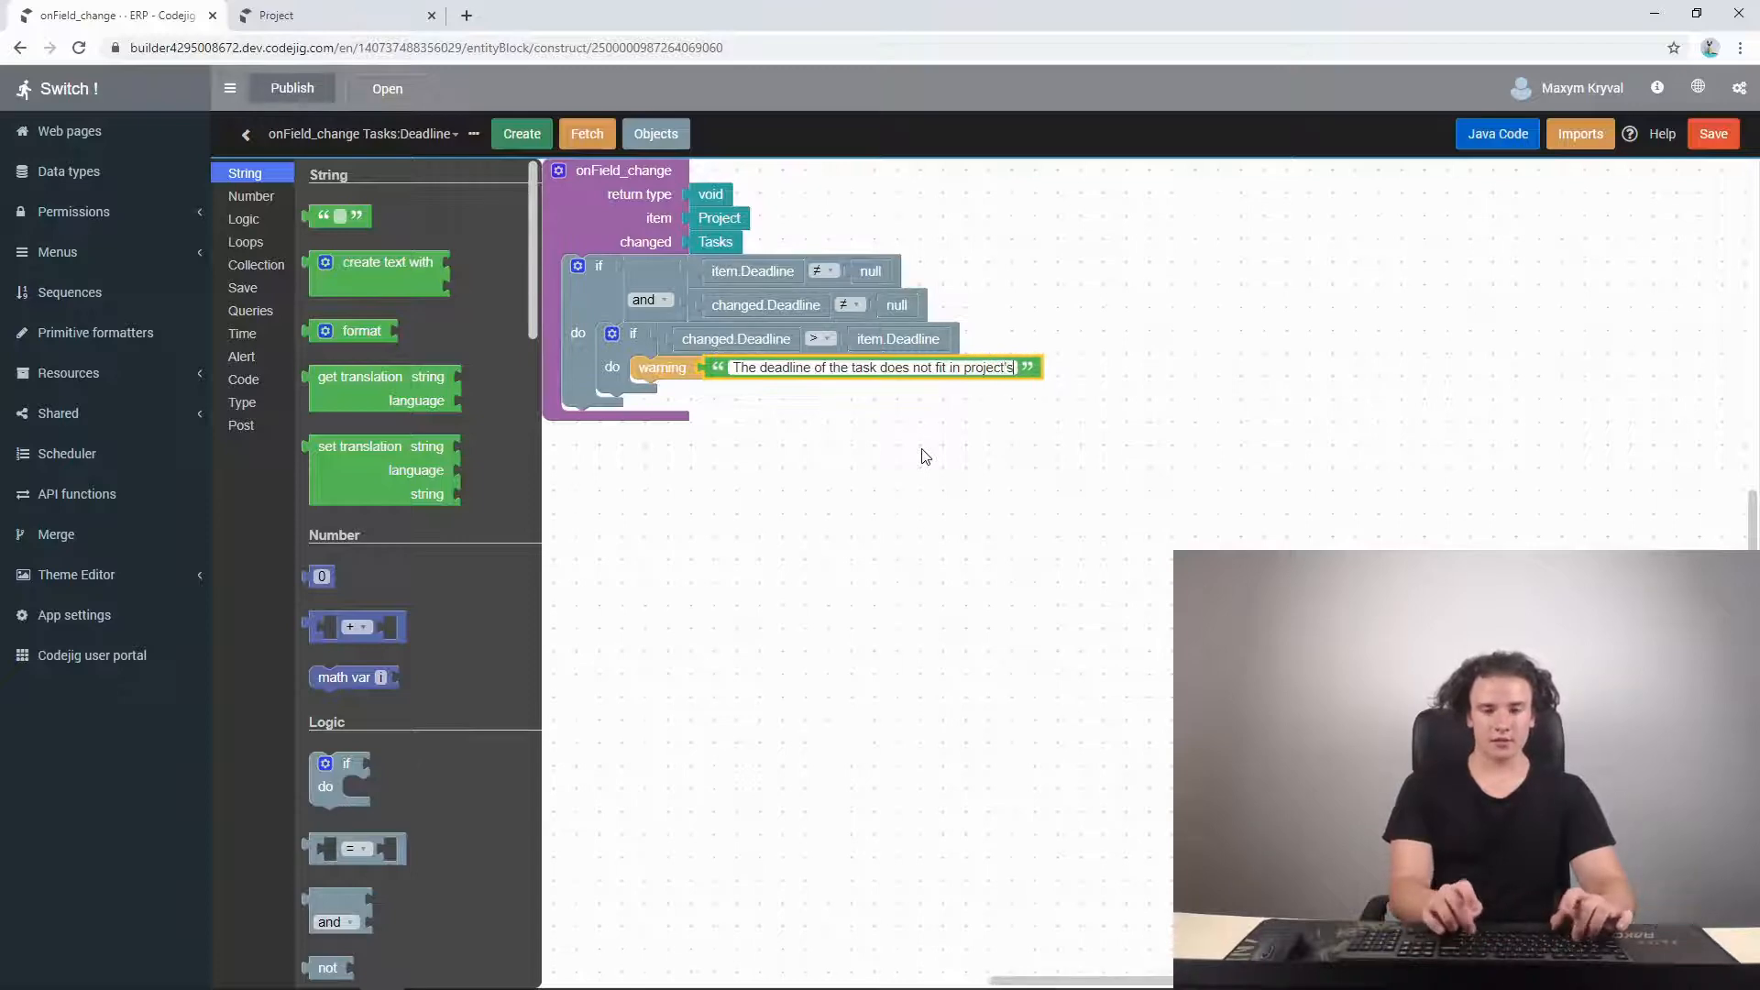
type(" deadline")
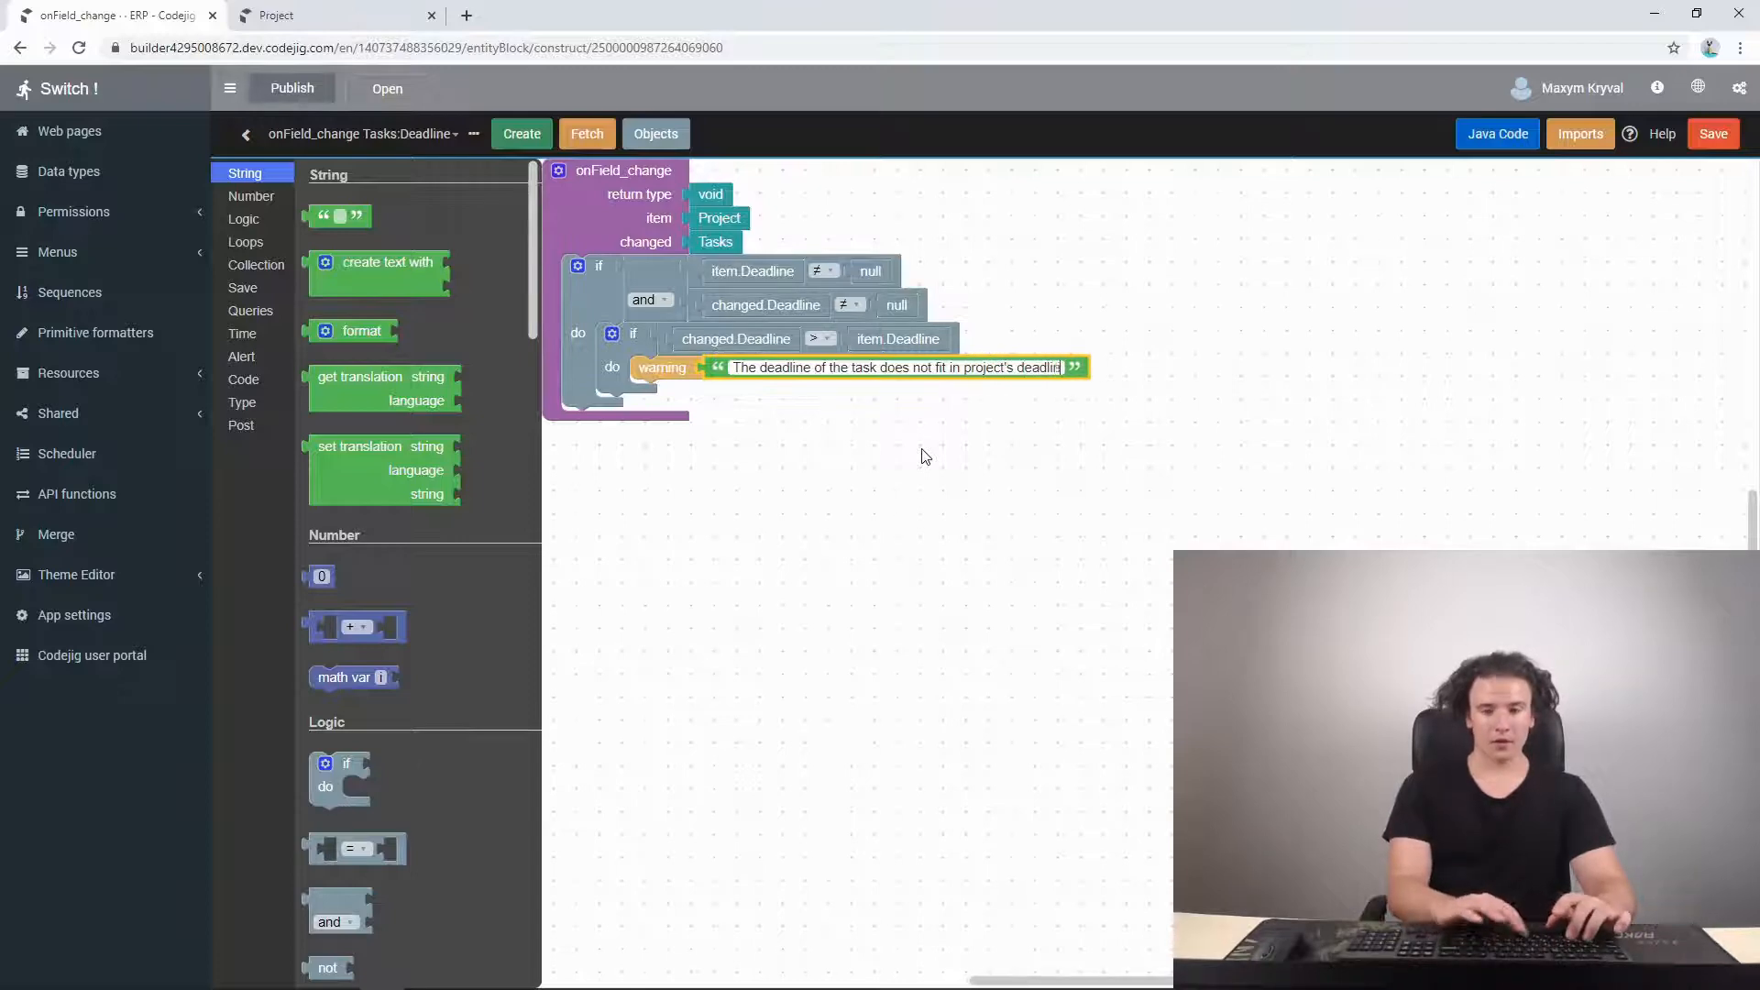
type("!")
key("Return")
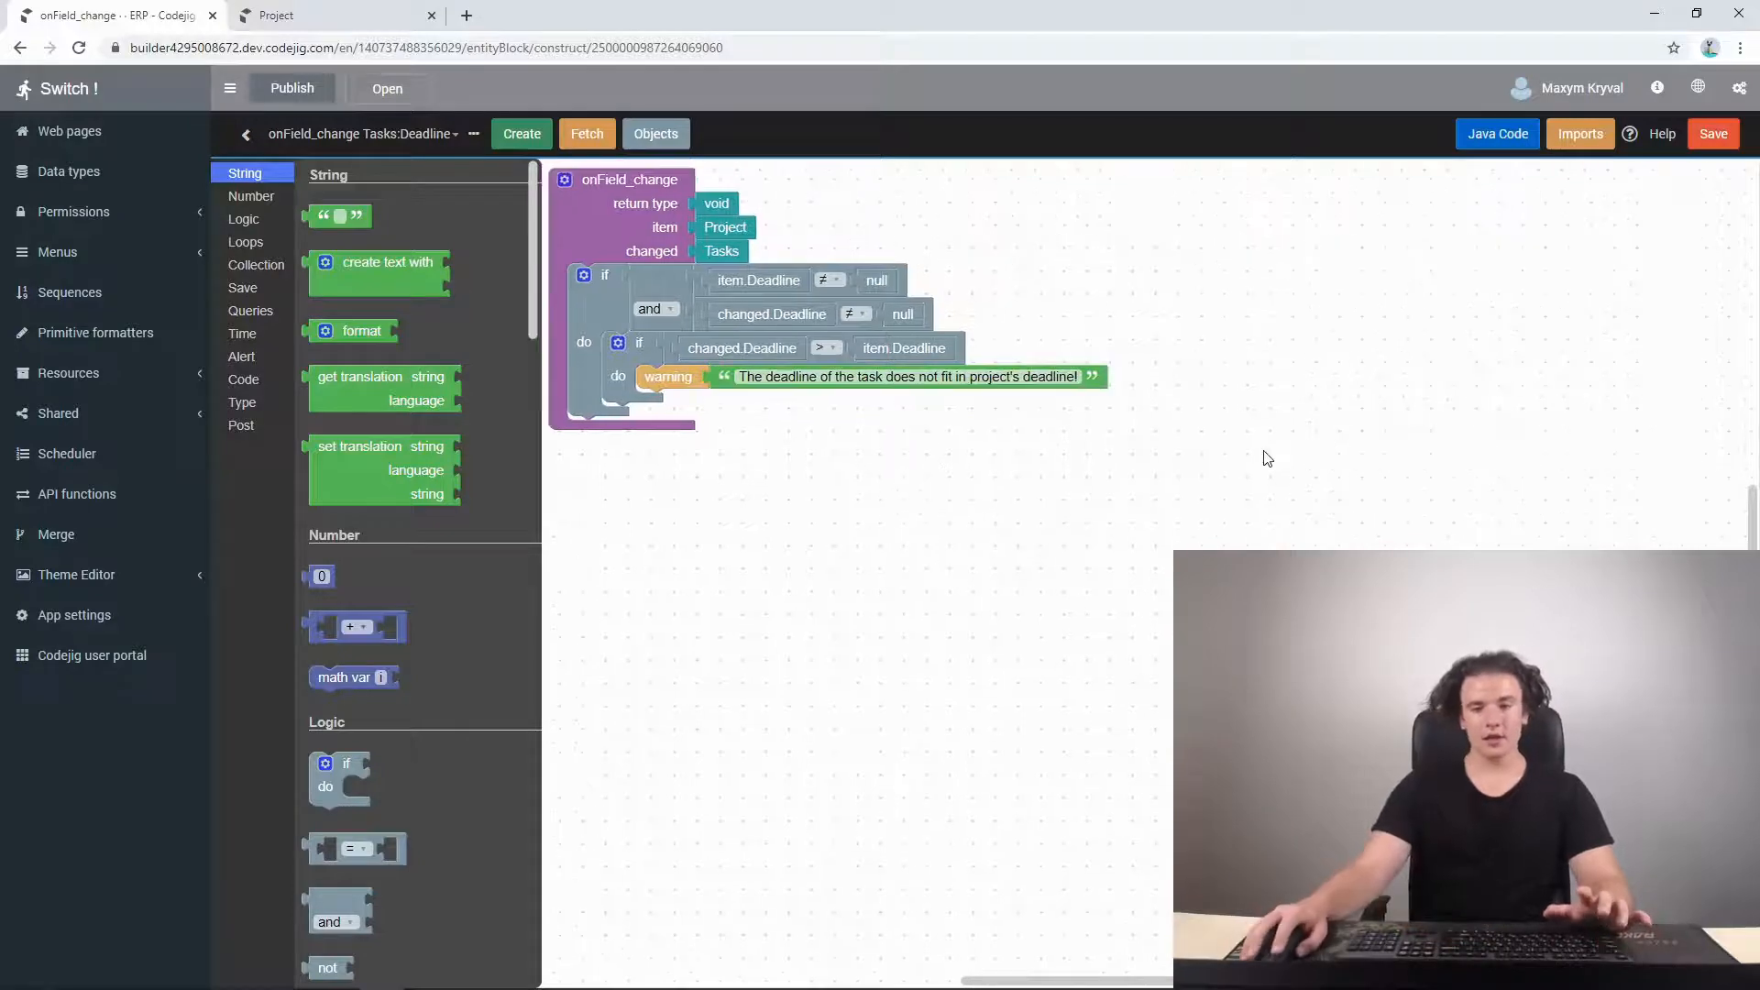
left_click(1715, 135)
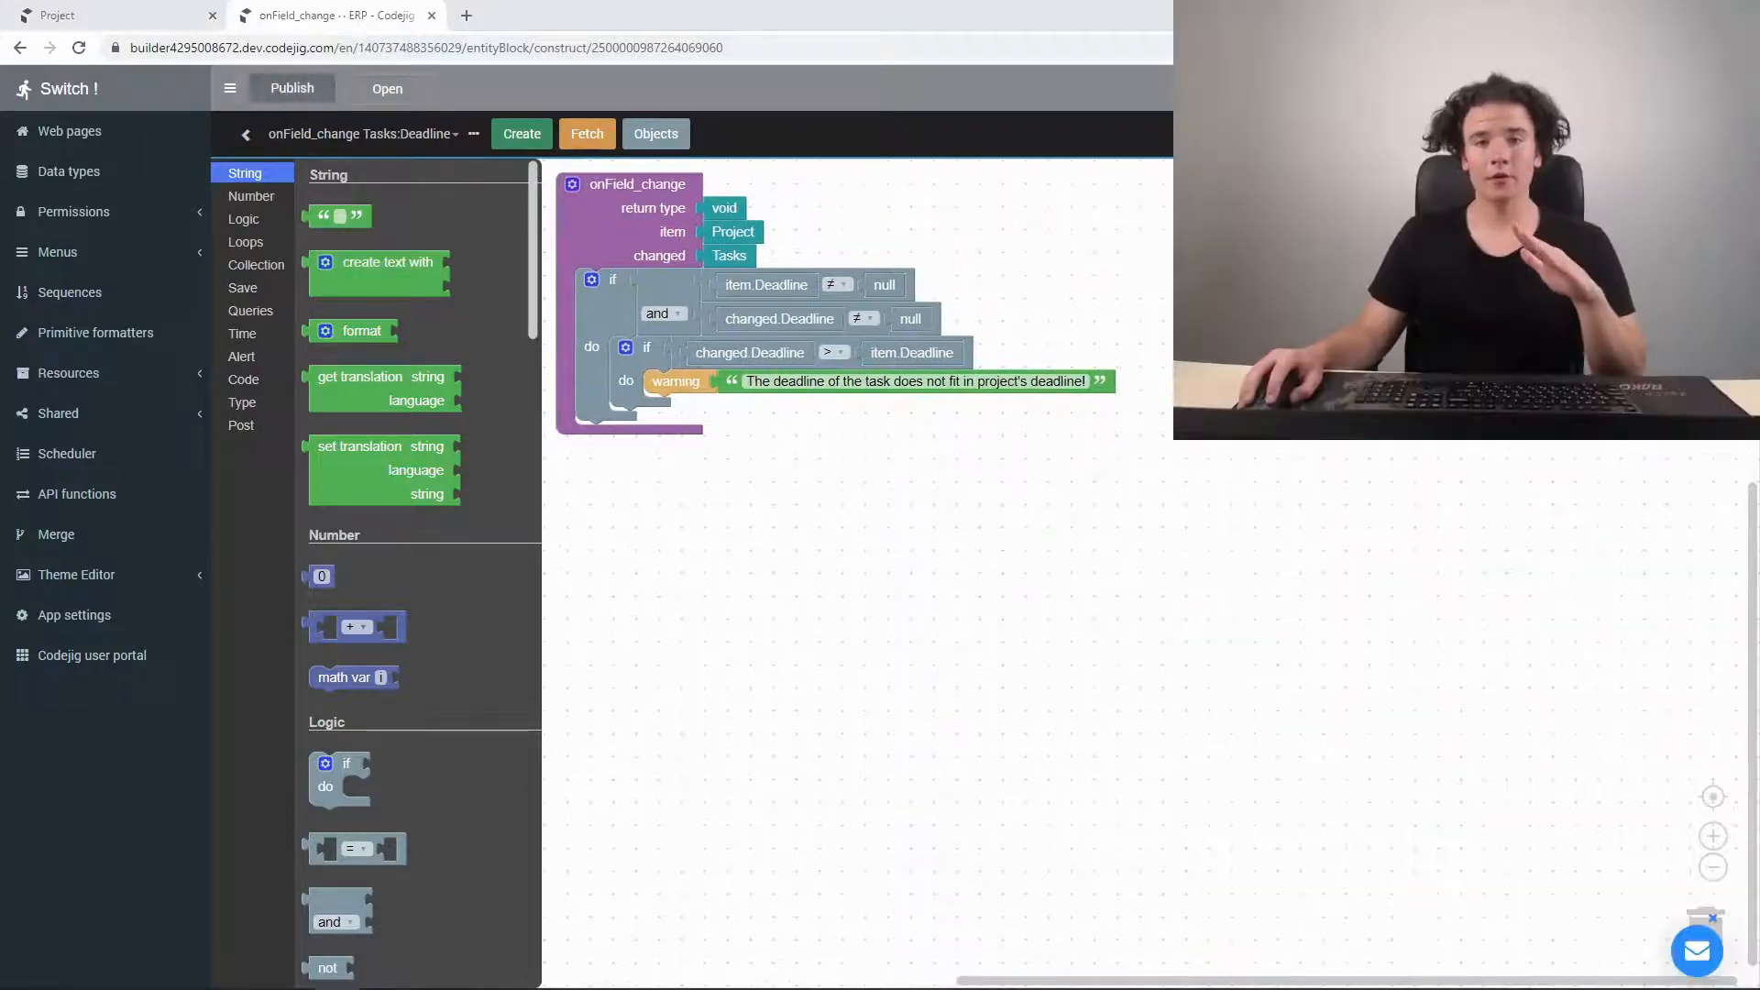
- Open the published ERP app and set the project's Deadline to 06/08/2020 on the Project page
left_click(389, 92)
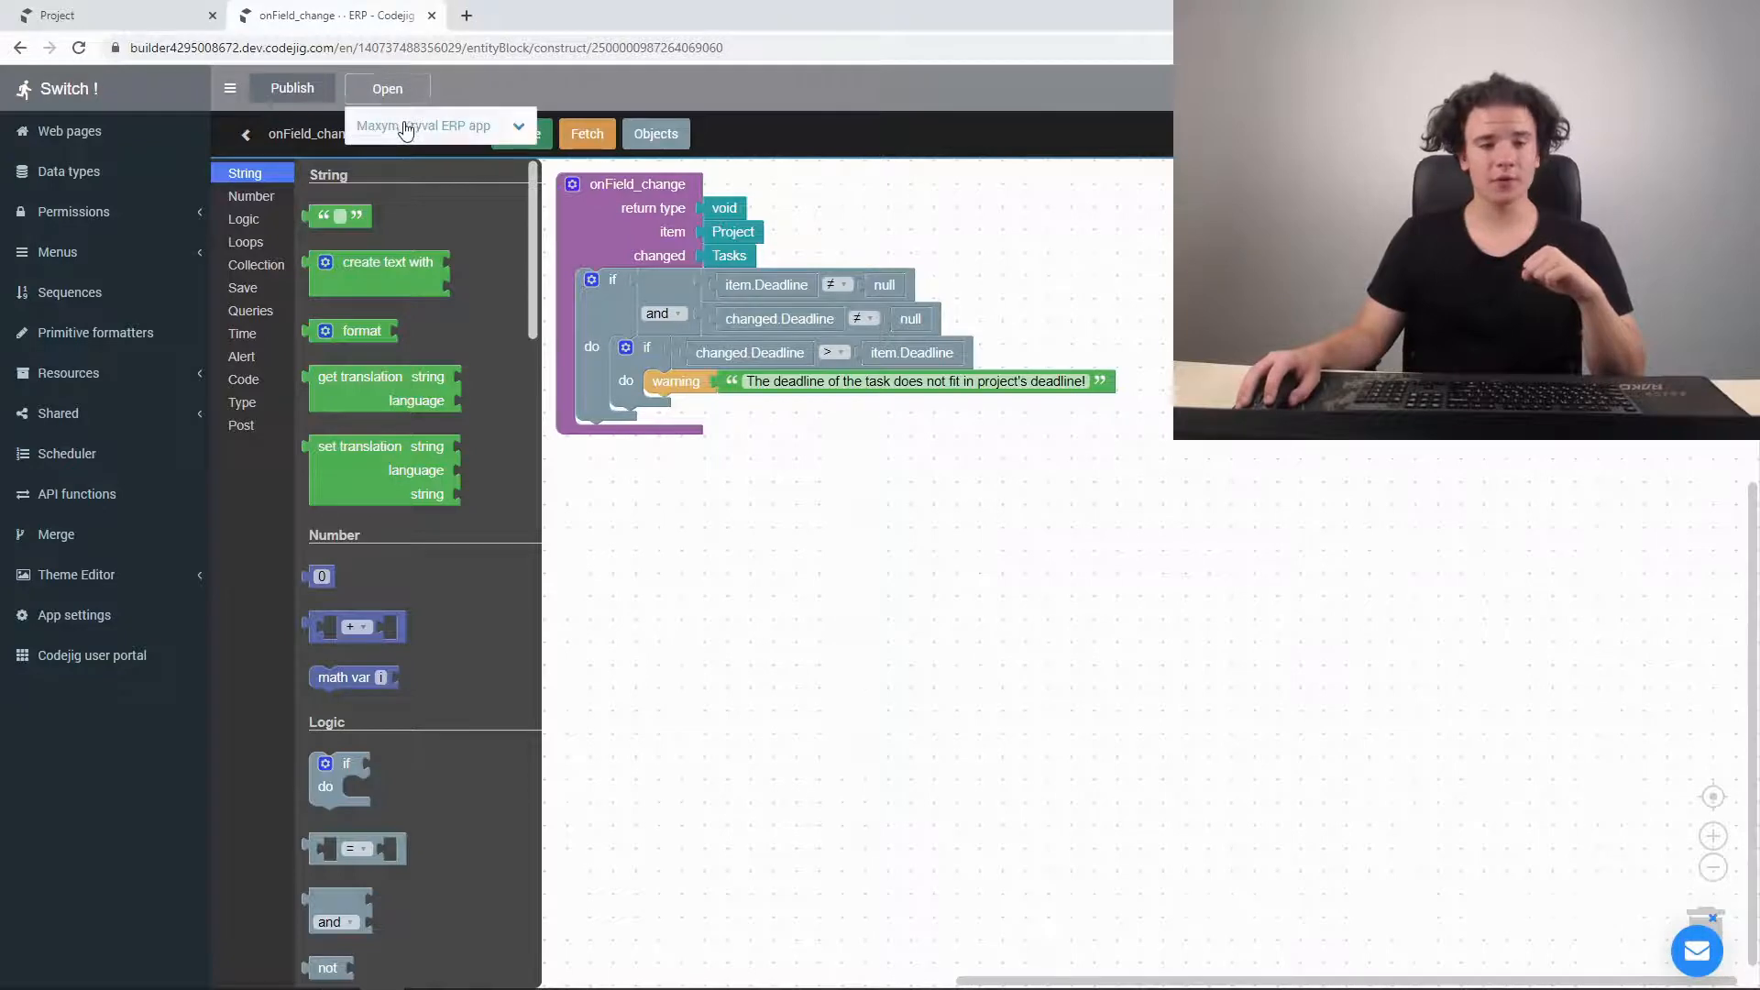
left_click(406, 129)
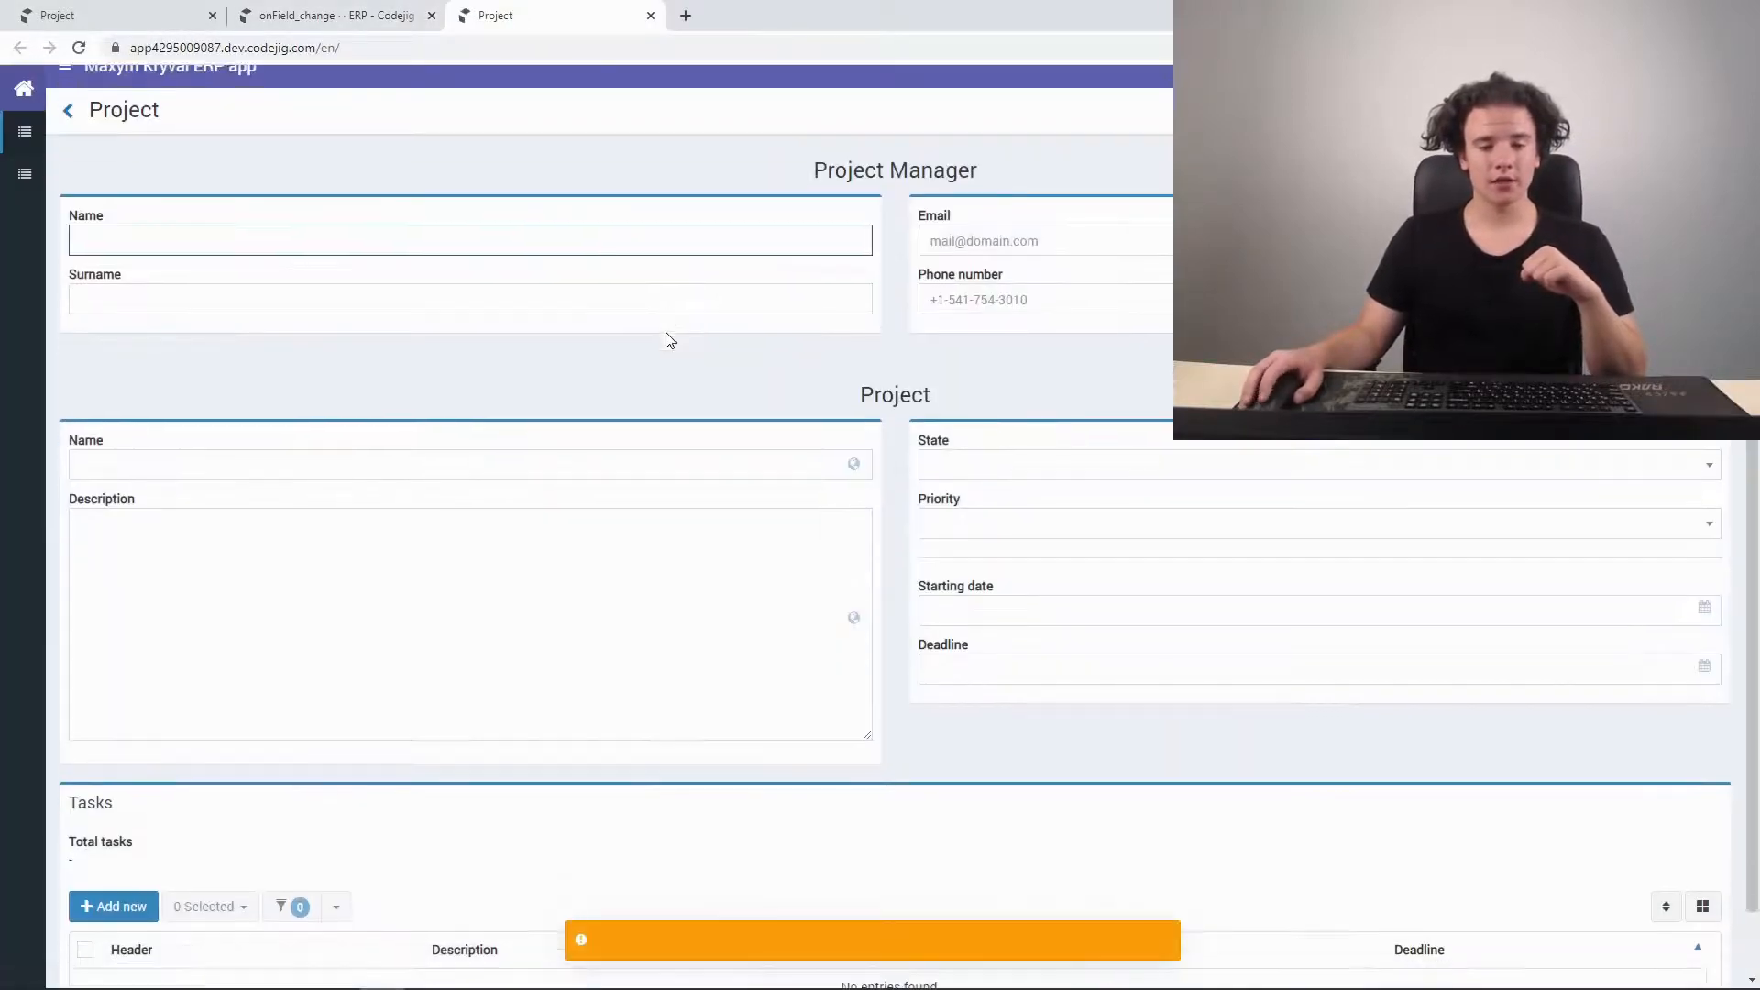
scroll(678, 367, "down", 1)
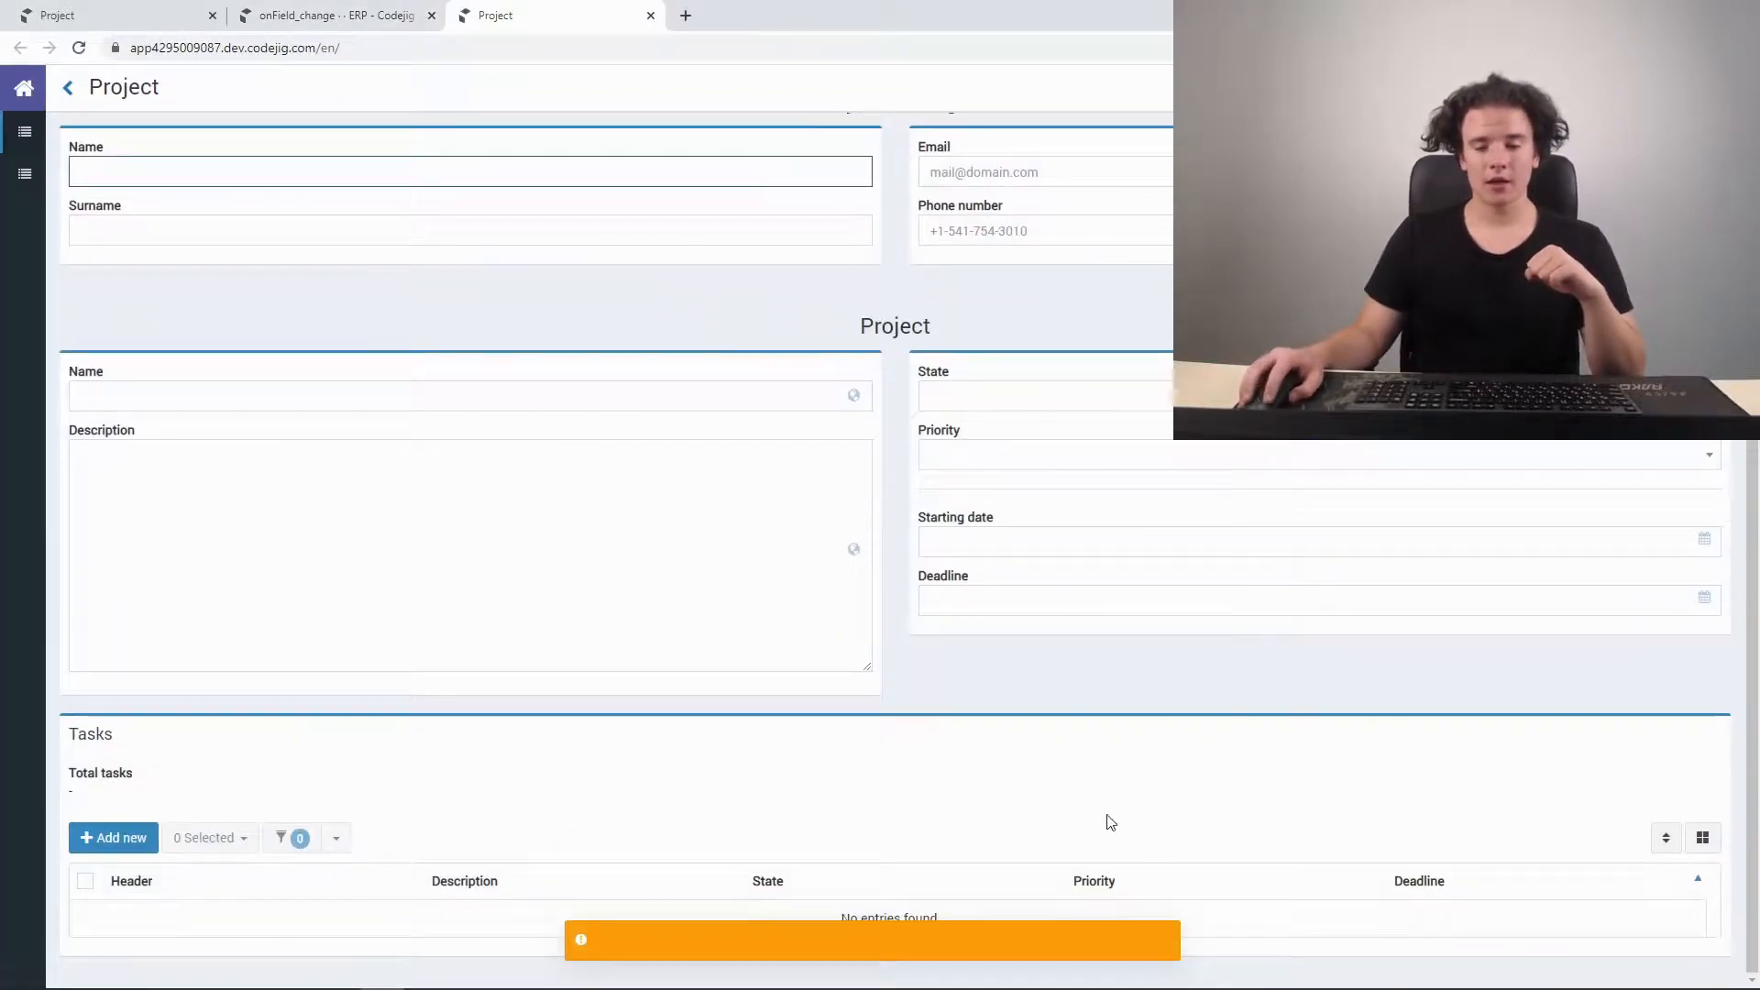
left_click(955, 605)
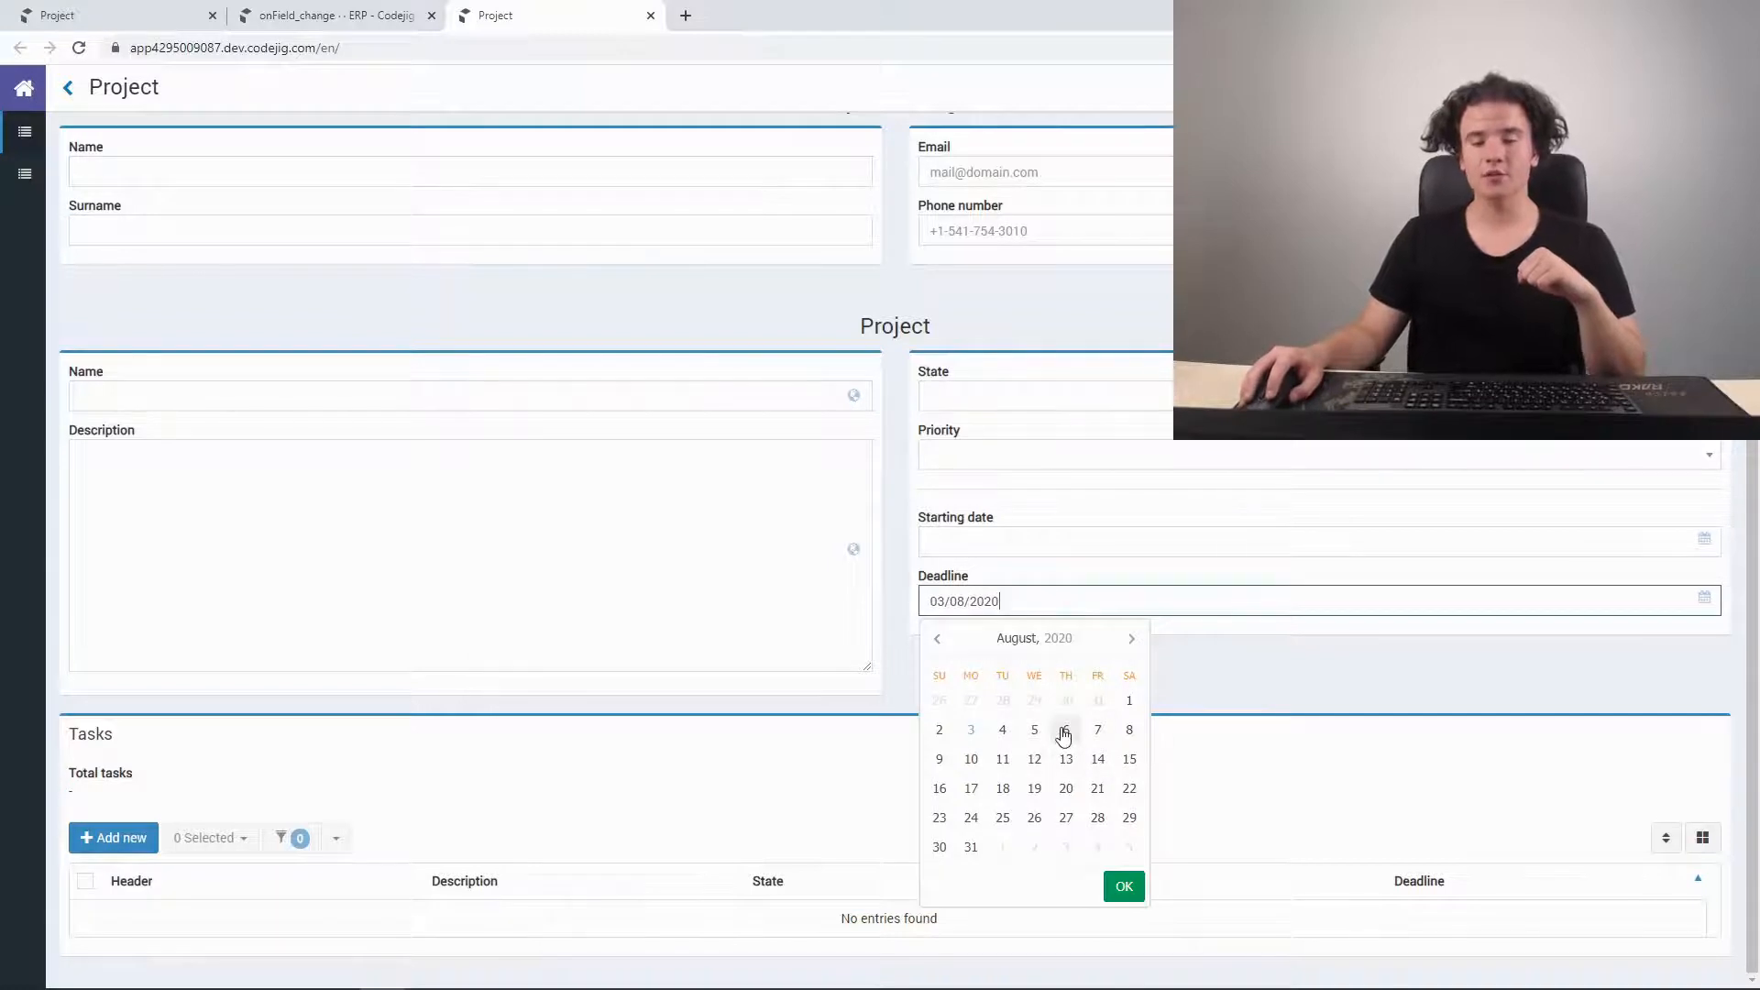
left_click(1065, 730)
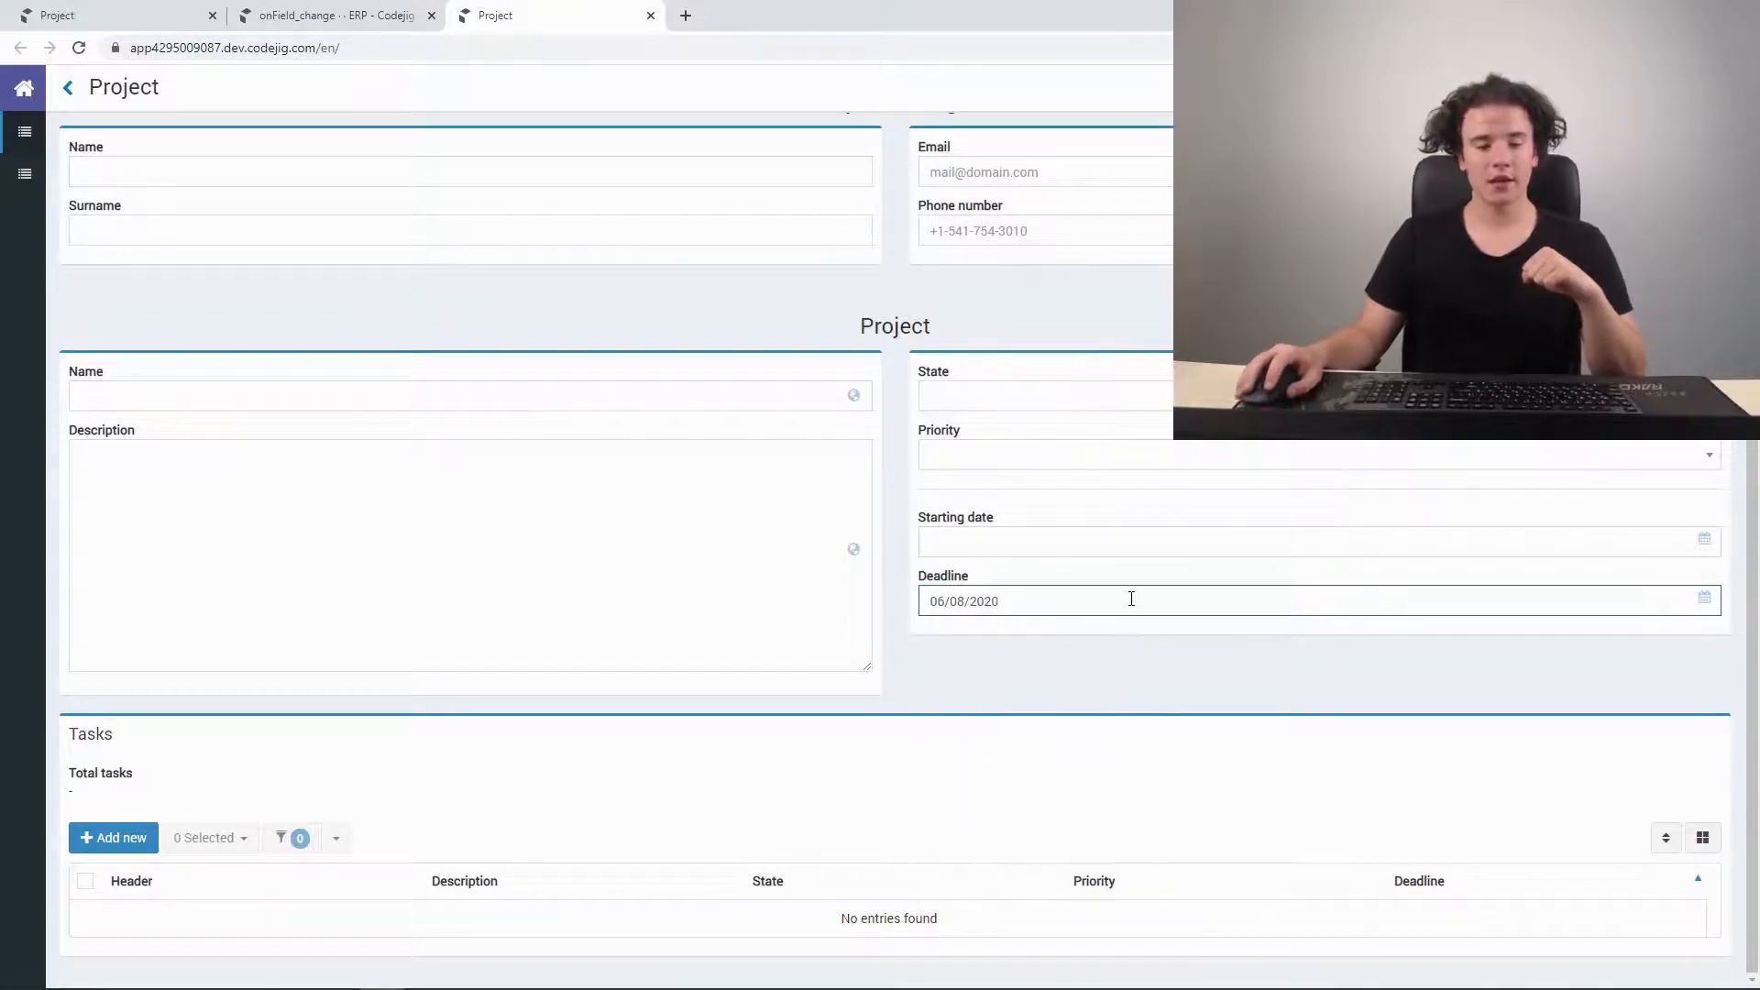
- Add a new task row and set its Deadline to 08/08/2020 to test the deadline warning
left_click(138, 840)
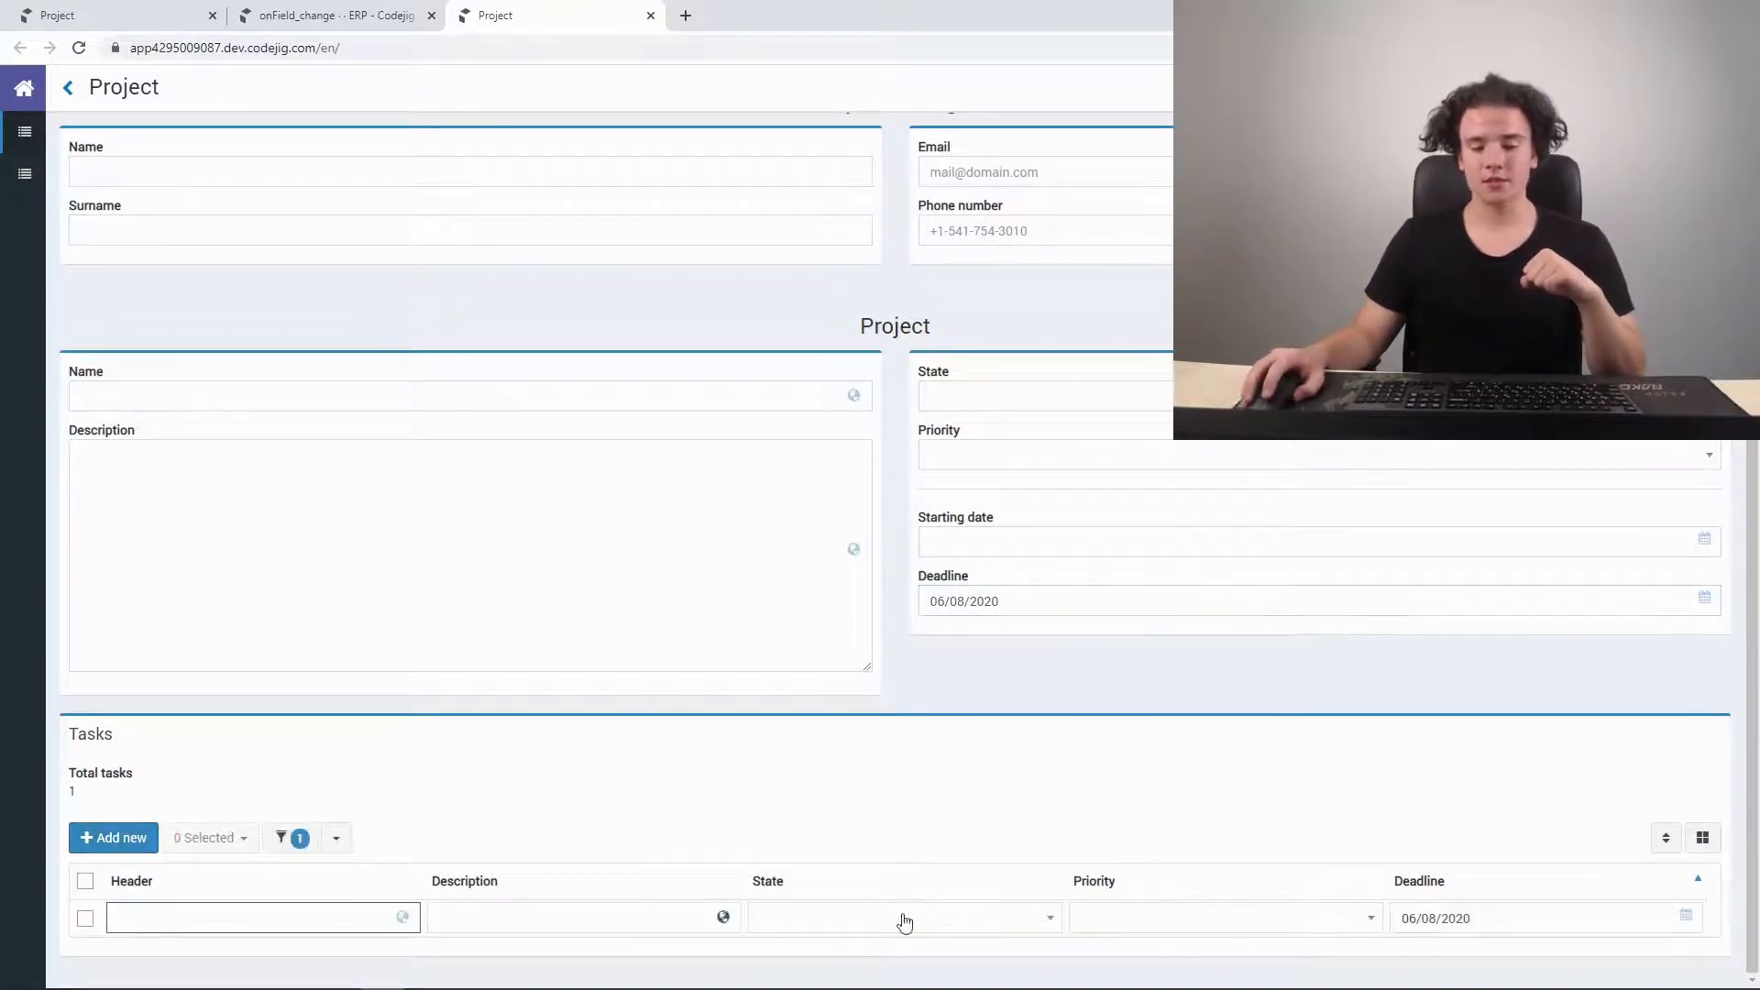
left_click(1458, 918)
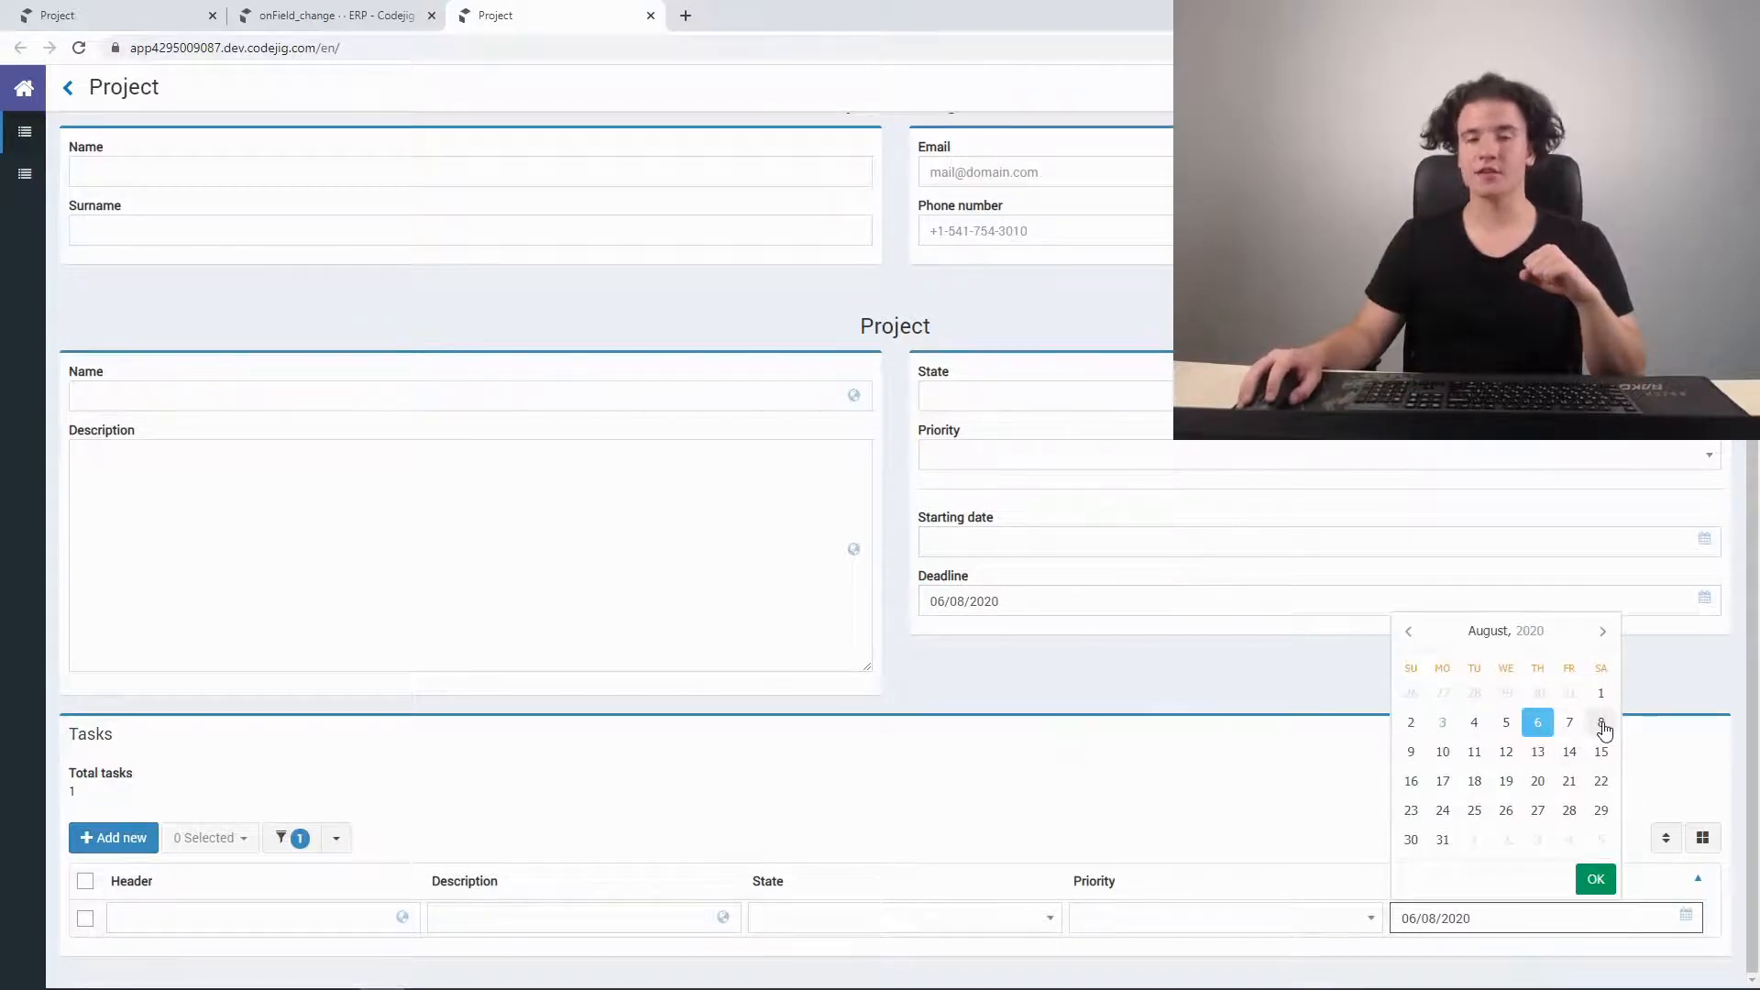
left_click(1601, 724)
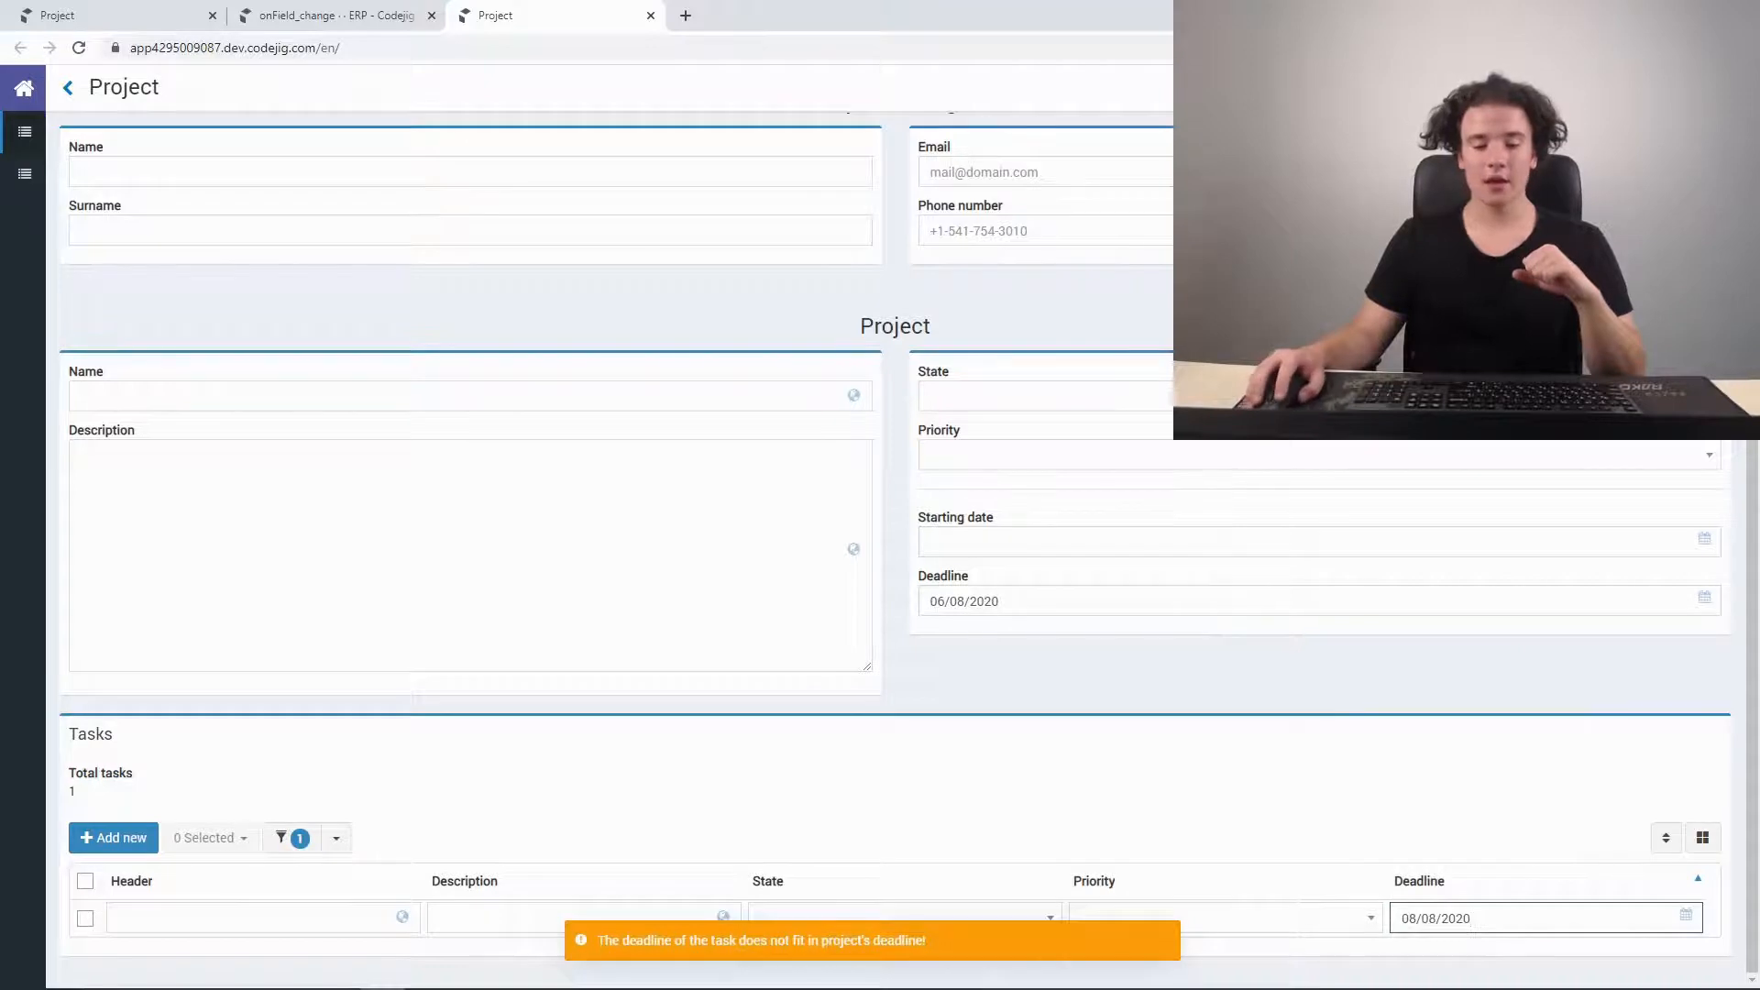
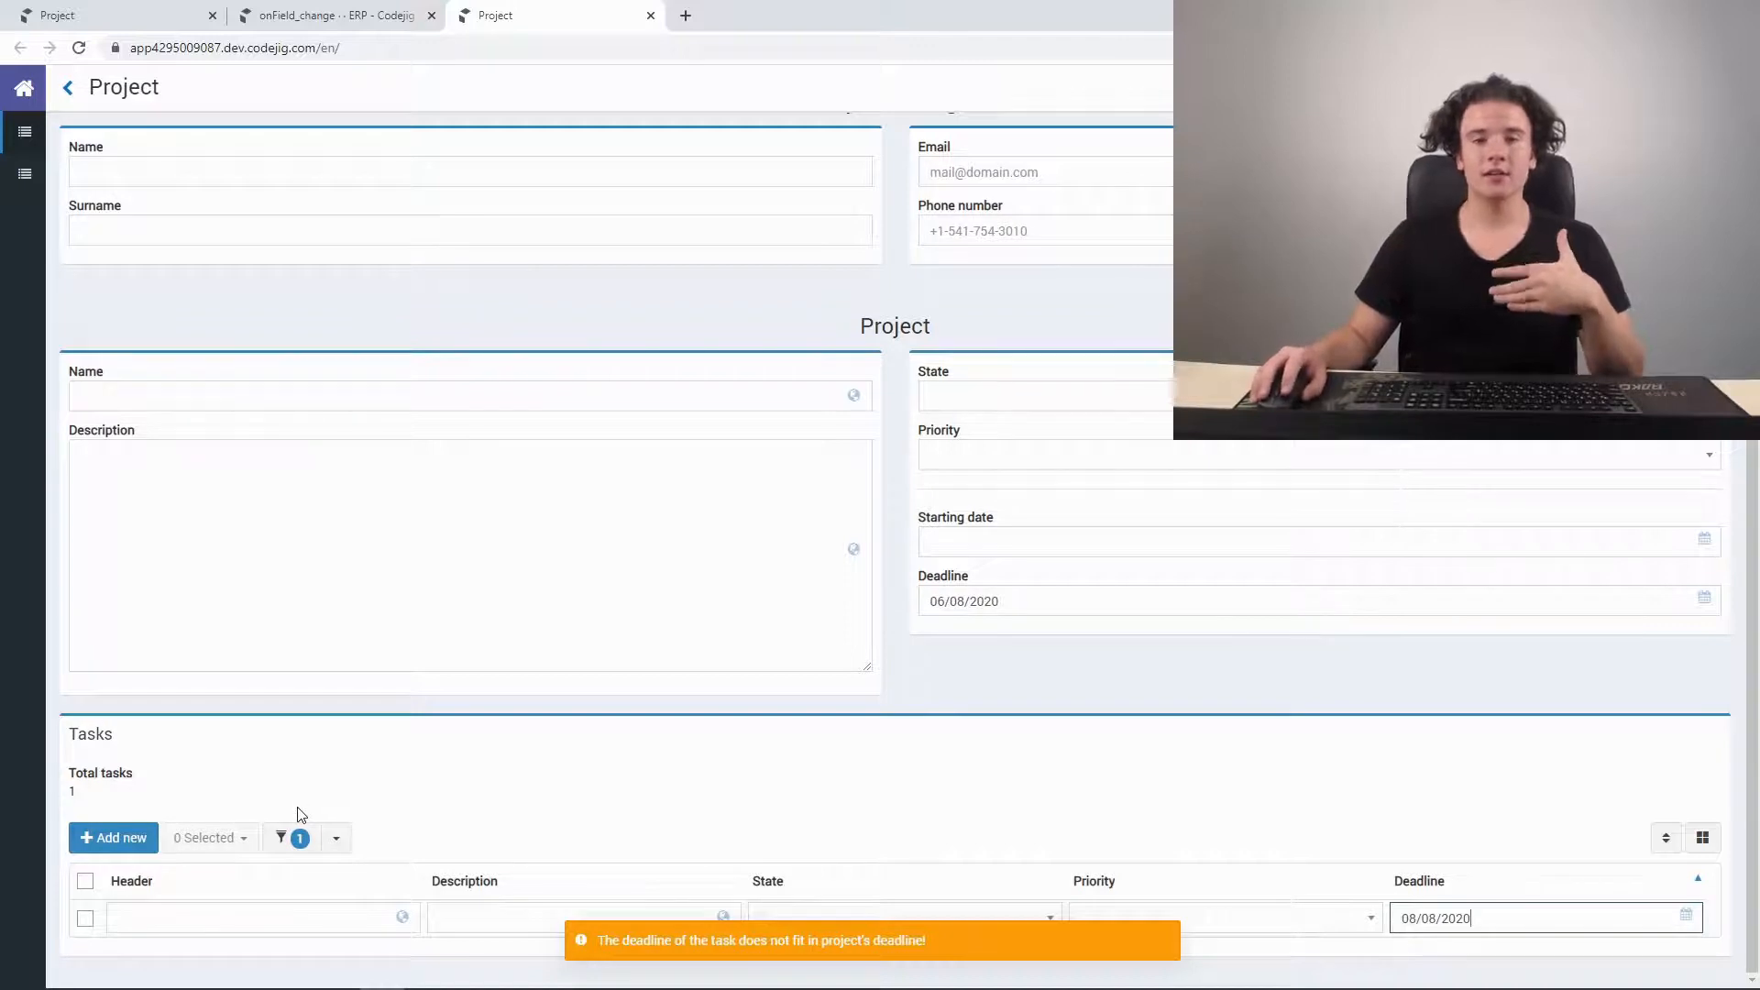
scroll(876, 369, "up", 2)
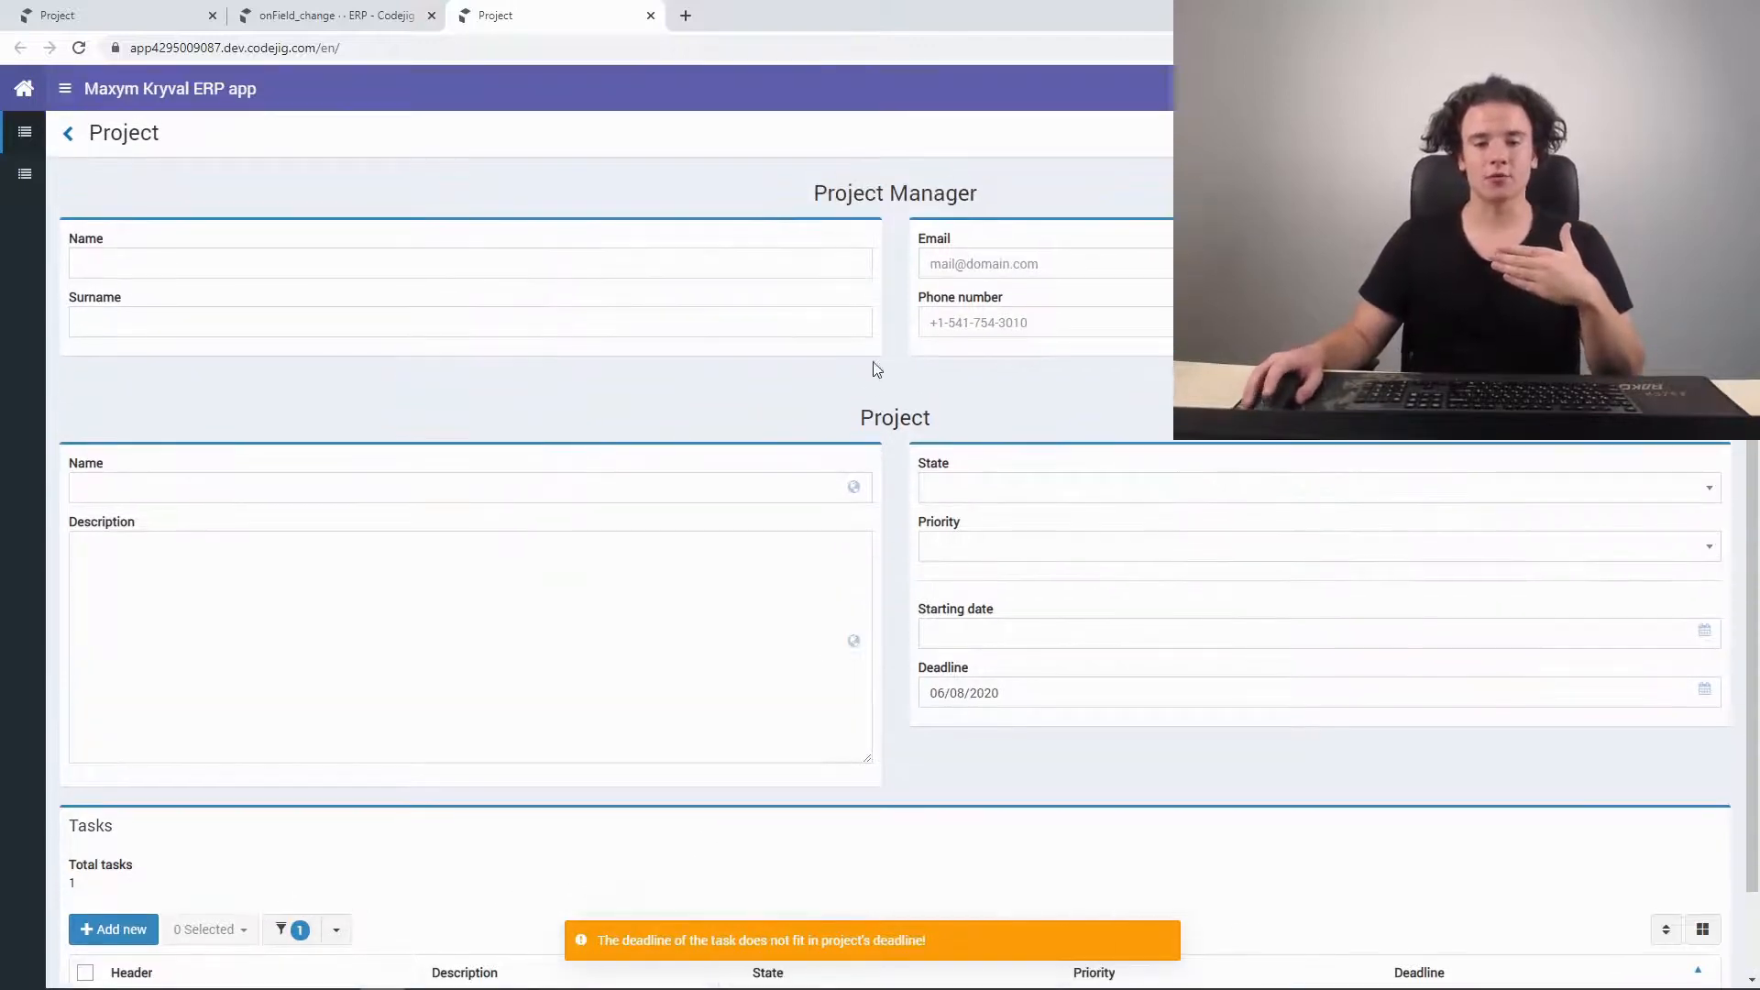
scroll(834, 216, "down", 2)
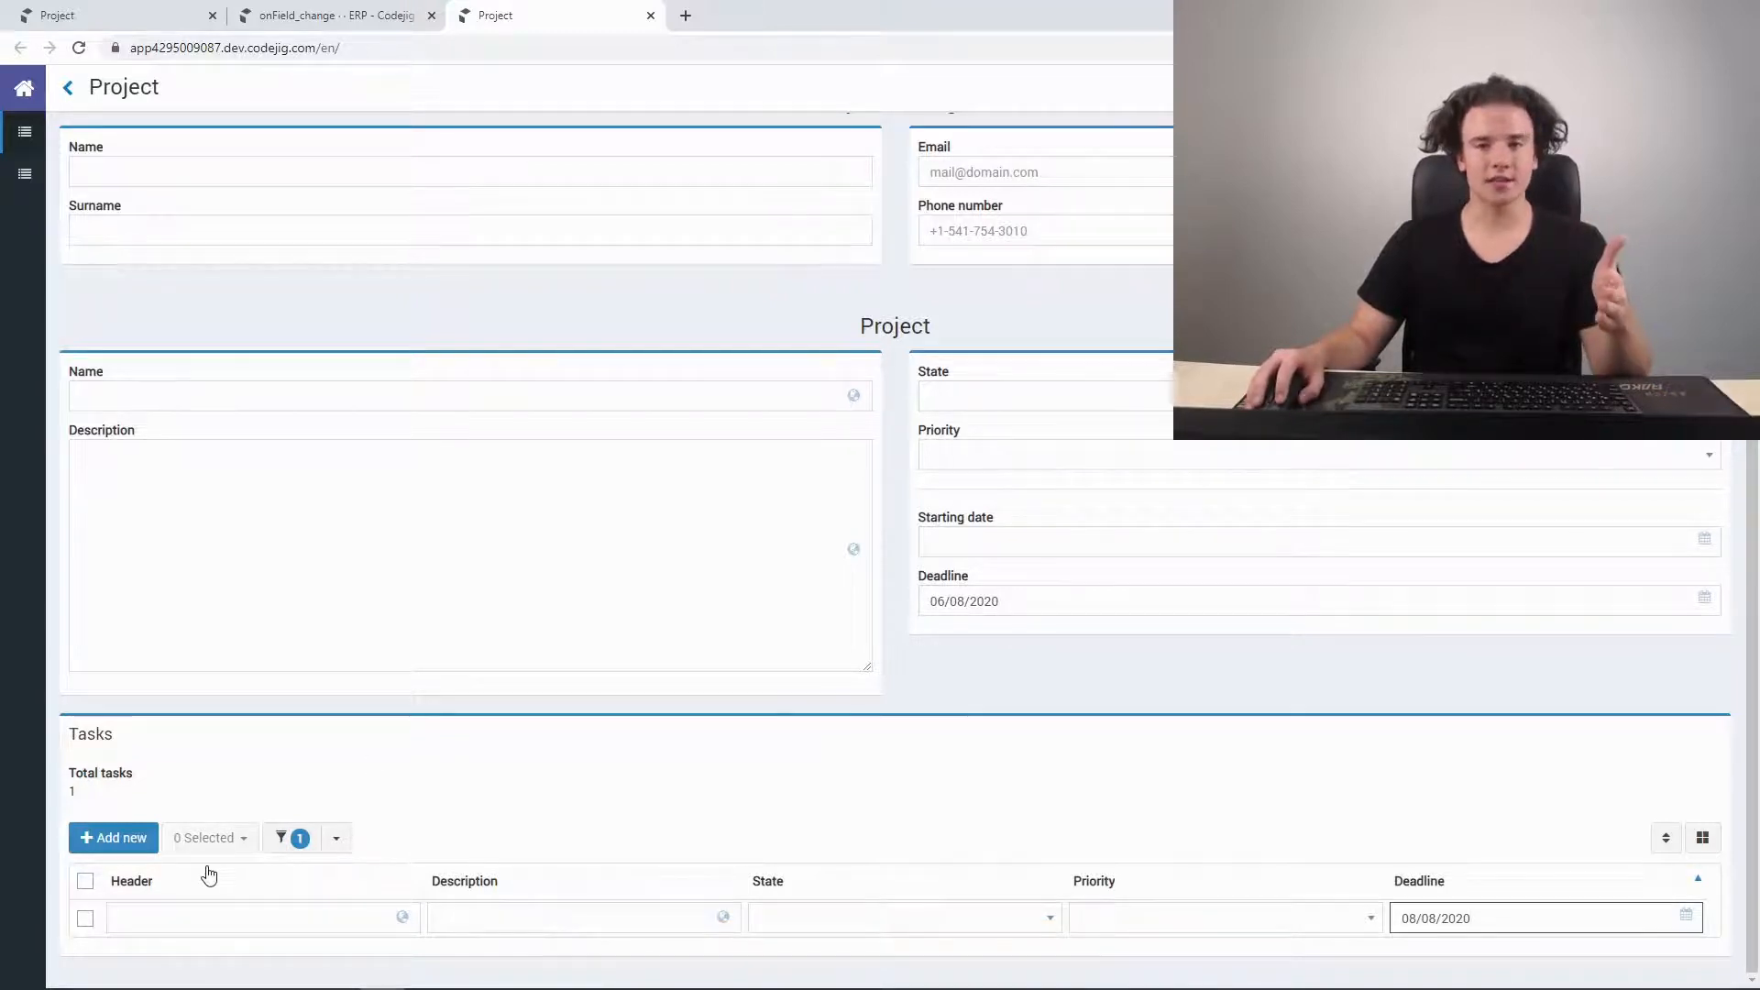
scroll(861, 587, "up", 2)
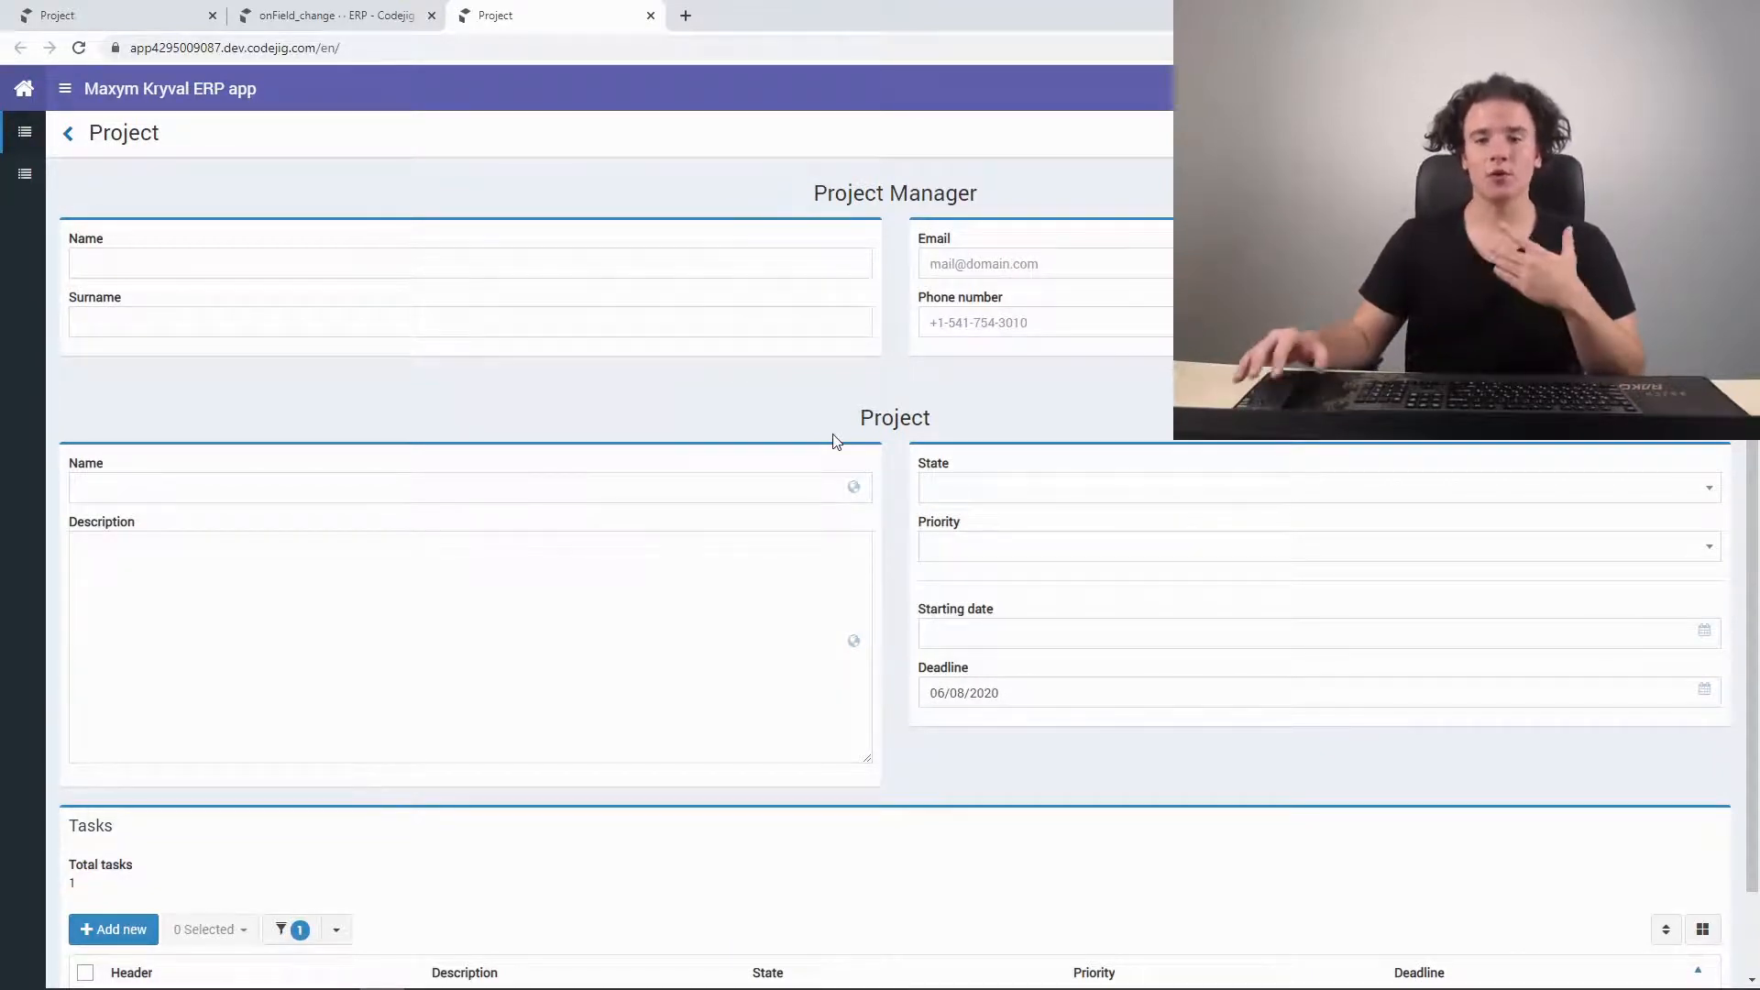
scroll(887, 547, "down", 2)
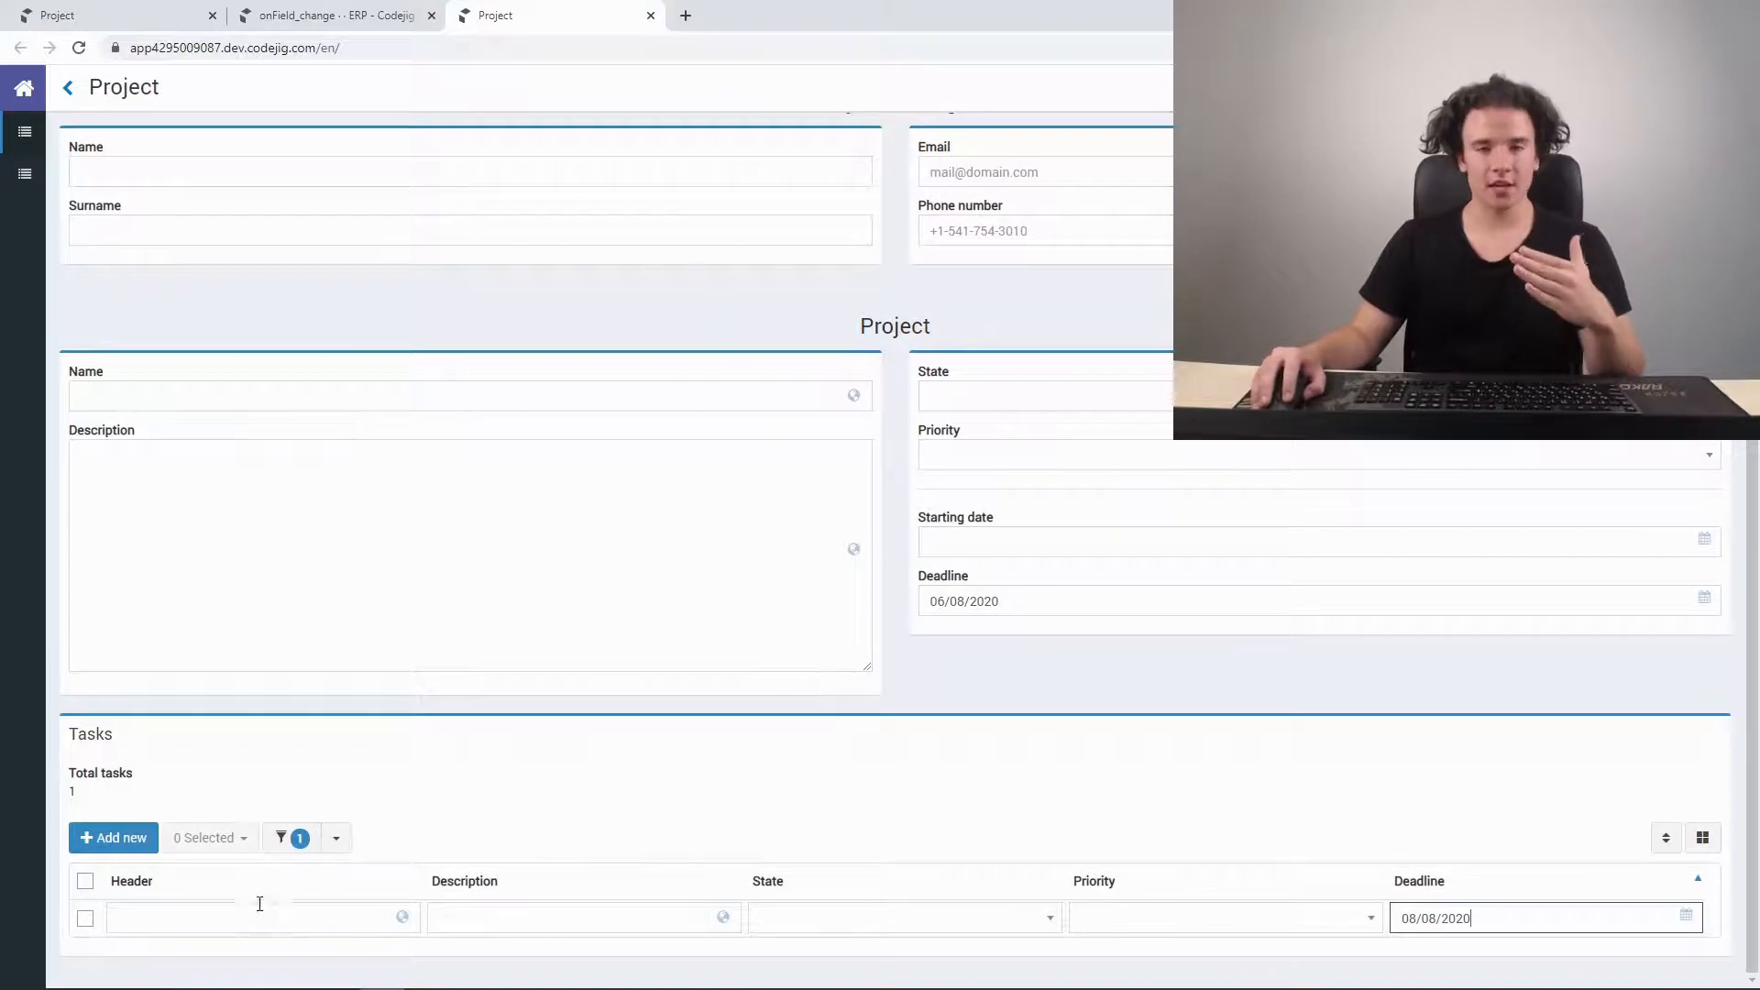
scroll(809, 688, "up", 2)
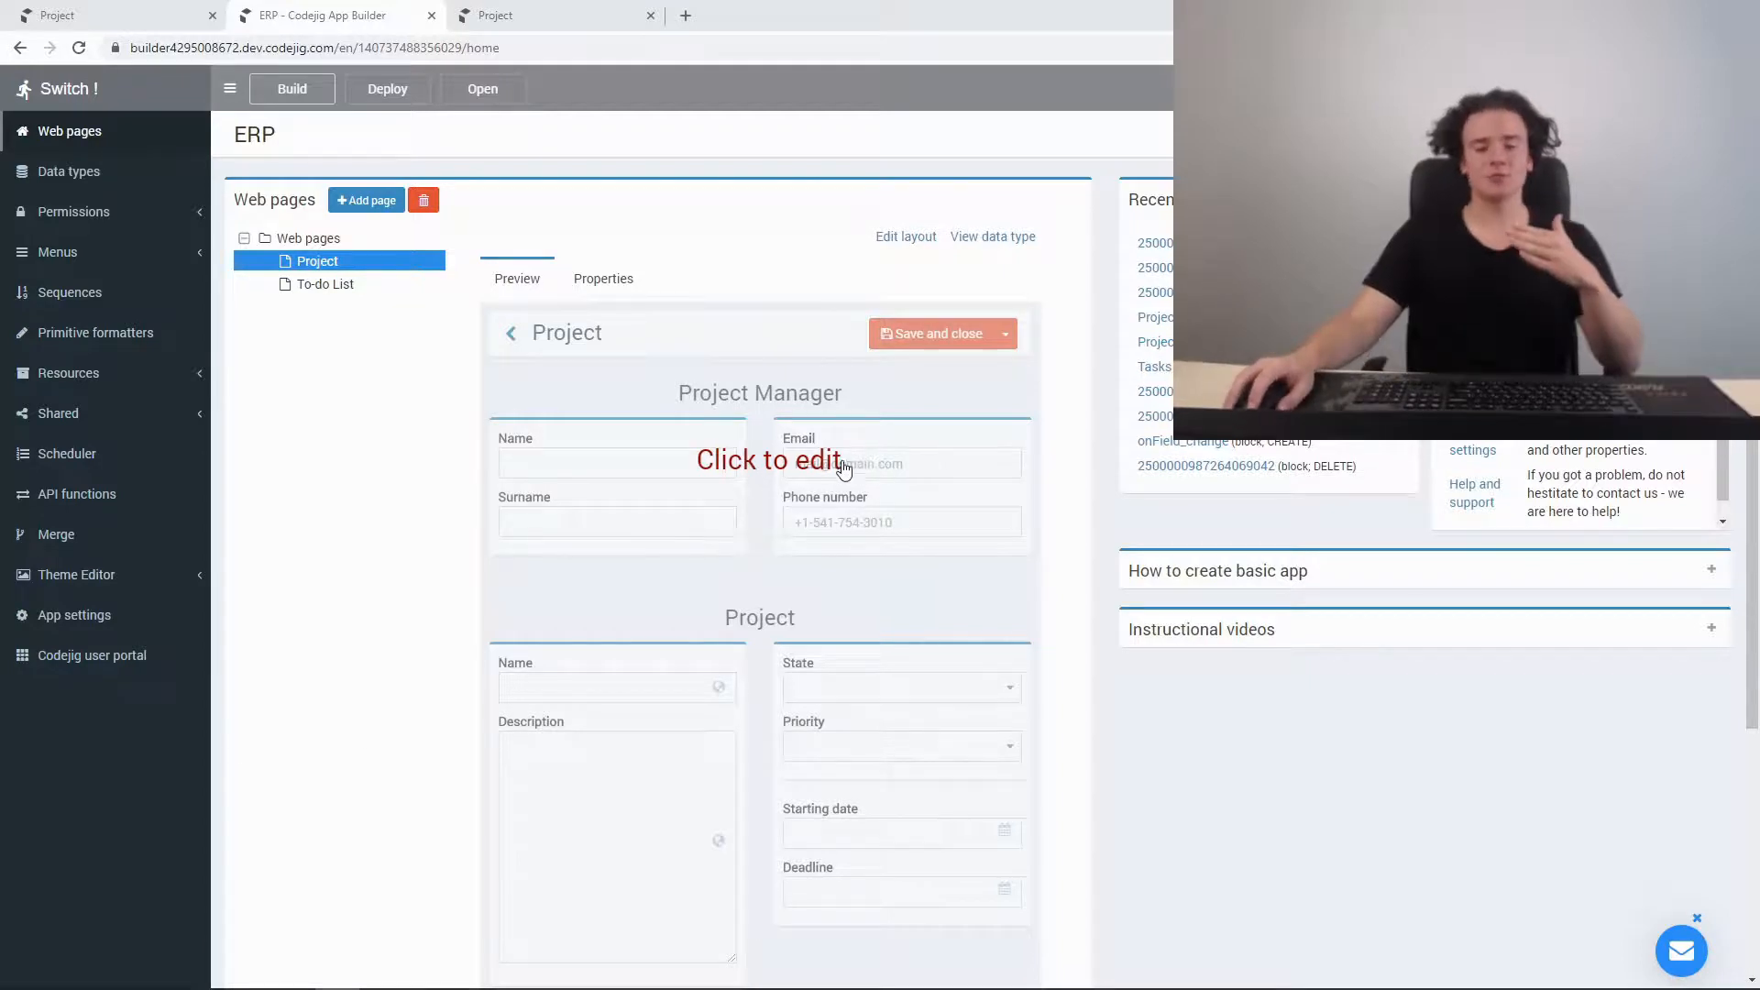
- Open the Project web page layout for editing and bring up the form for a new regular field
left_click(886, 579)
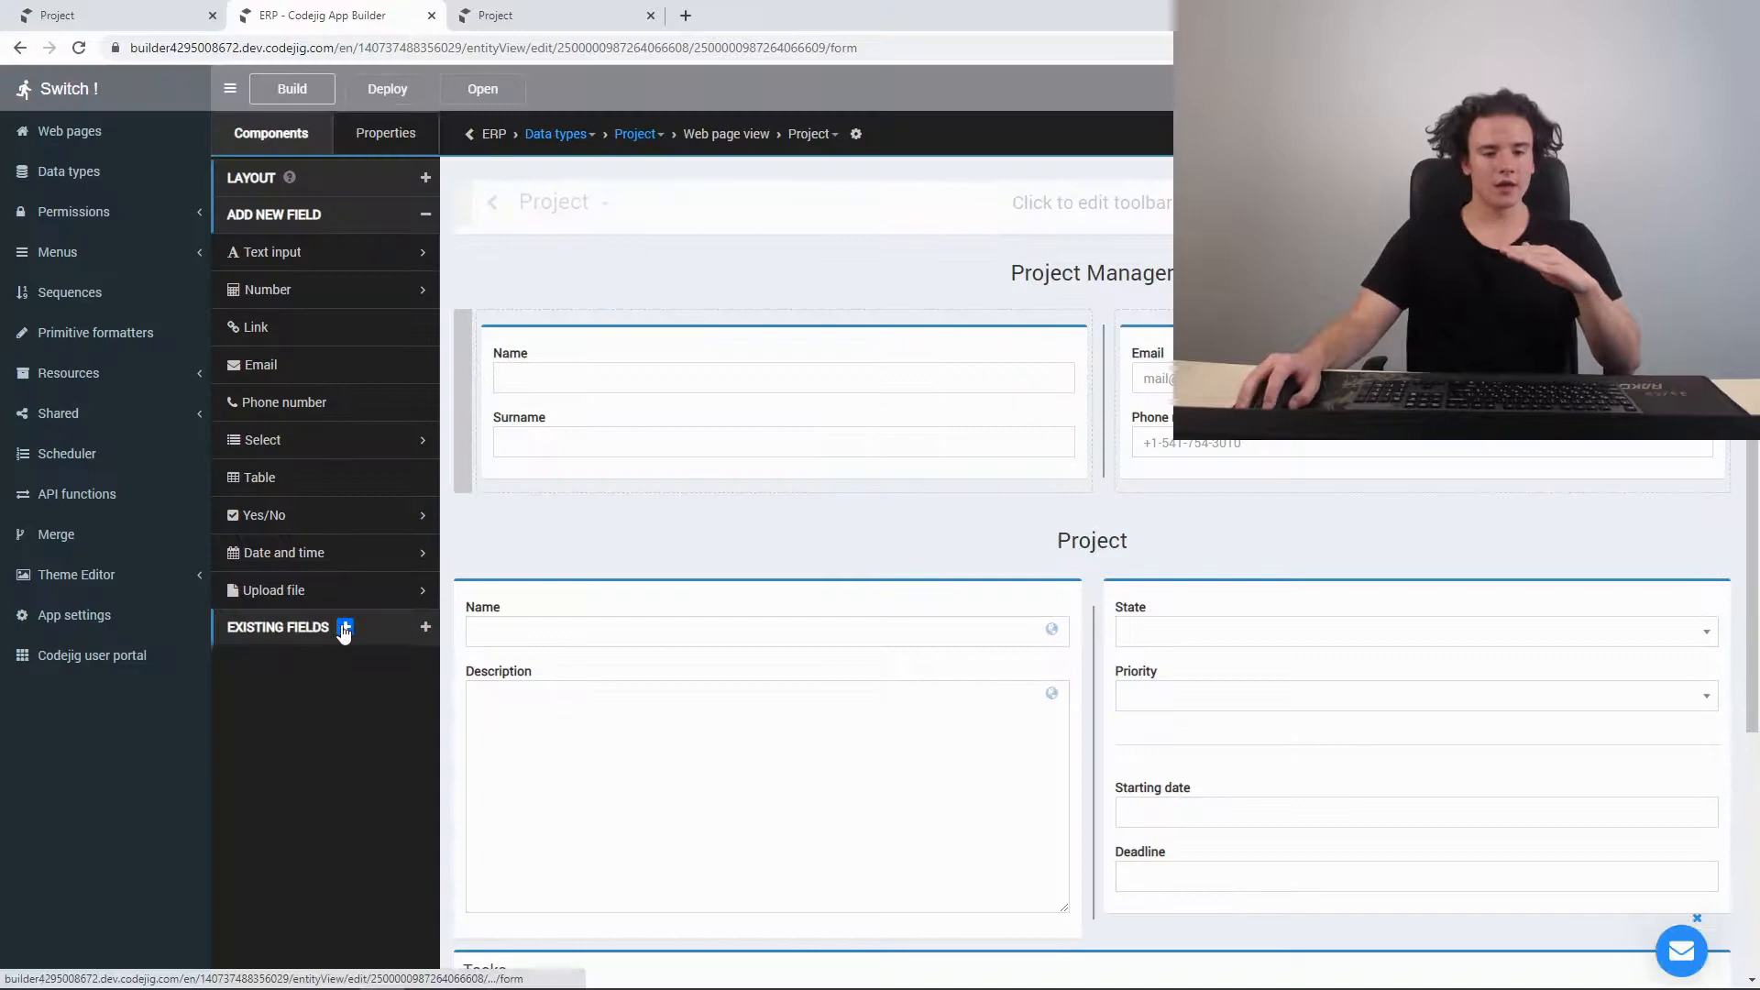
left_click(345, 627)
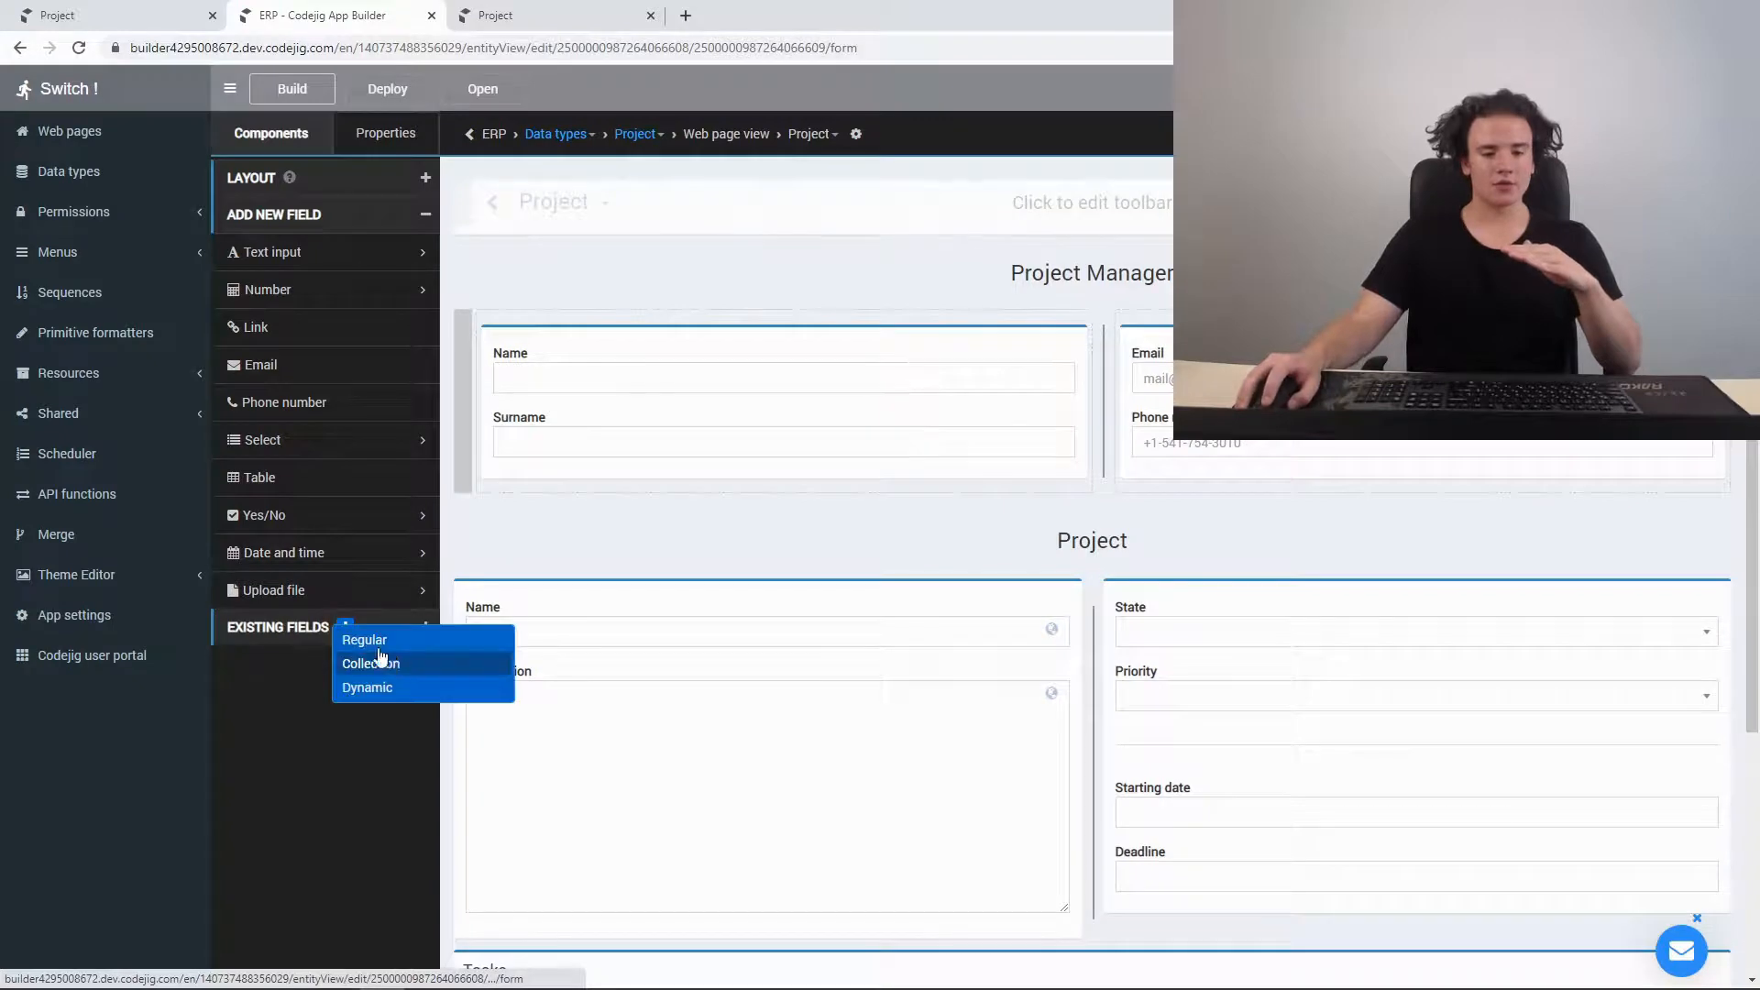
left_click(364, 640)
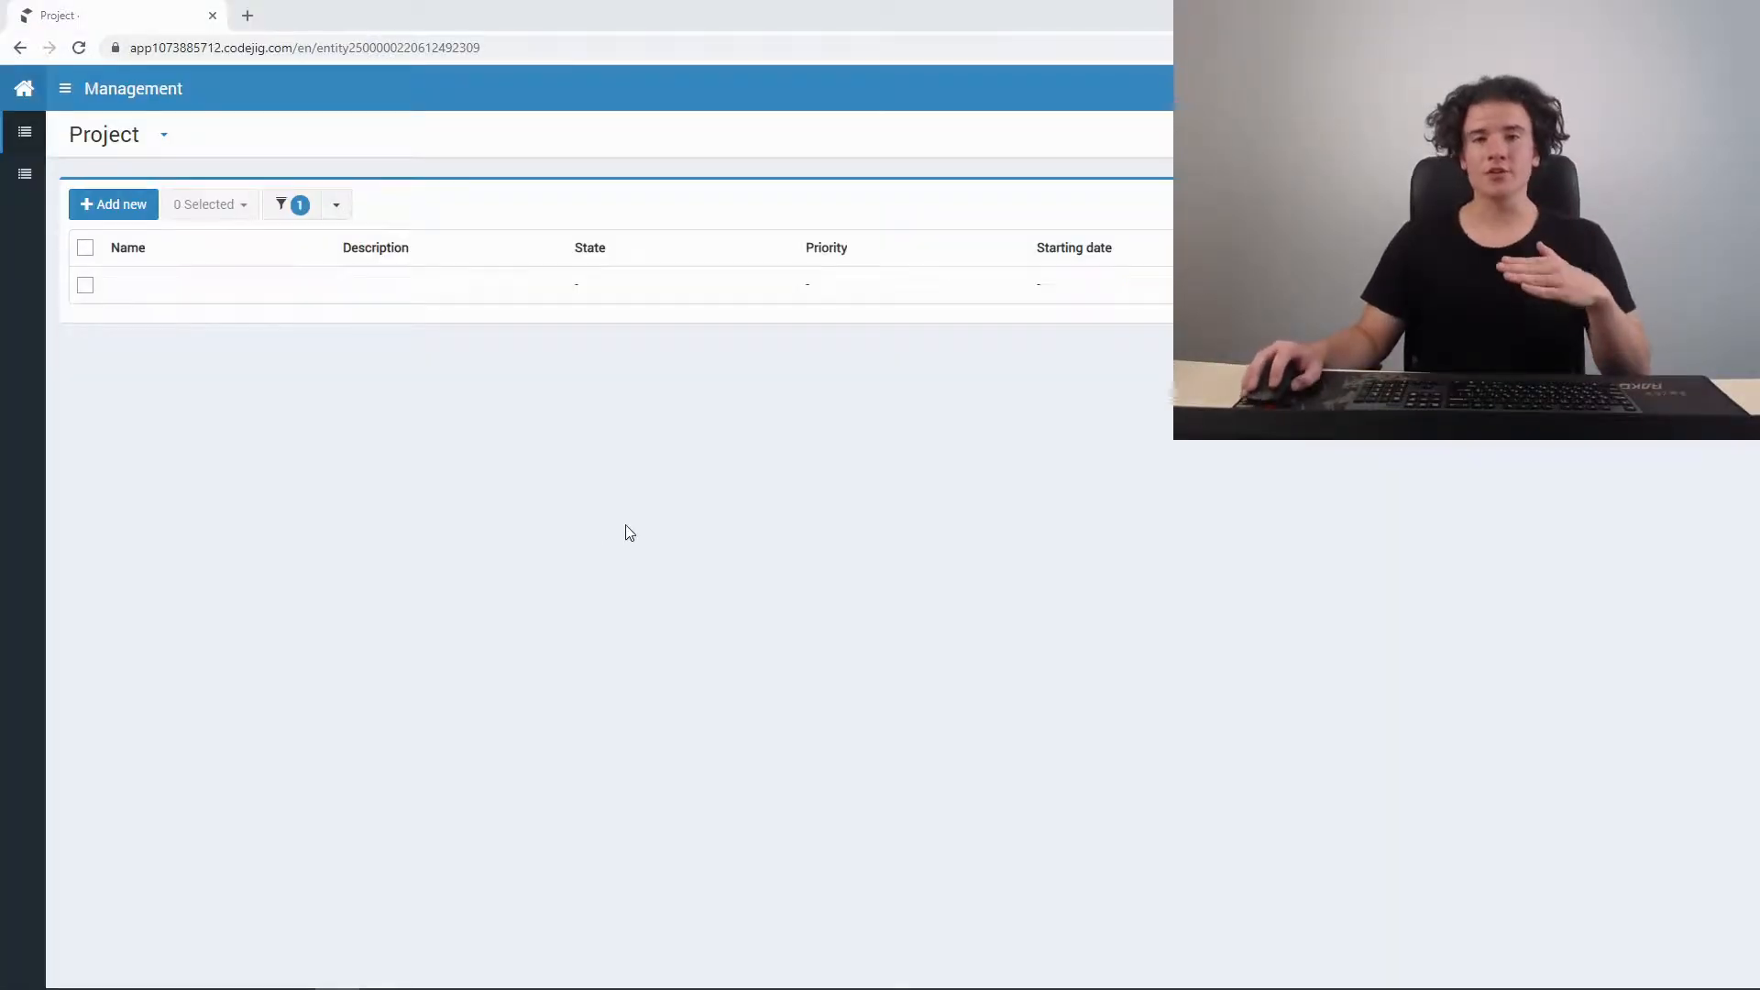
- Open the project record in the Management app and examine its Deadline and the Overdued column of its tasks
left_click(472, 295)
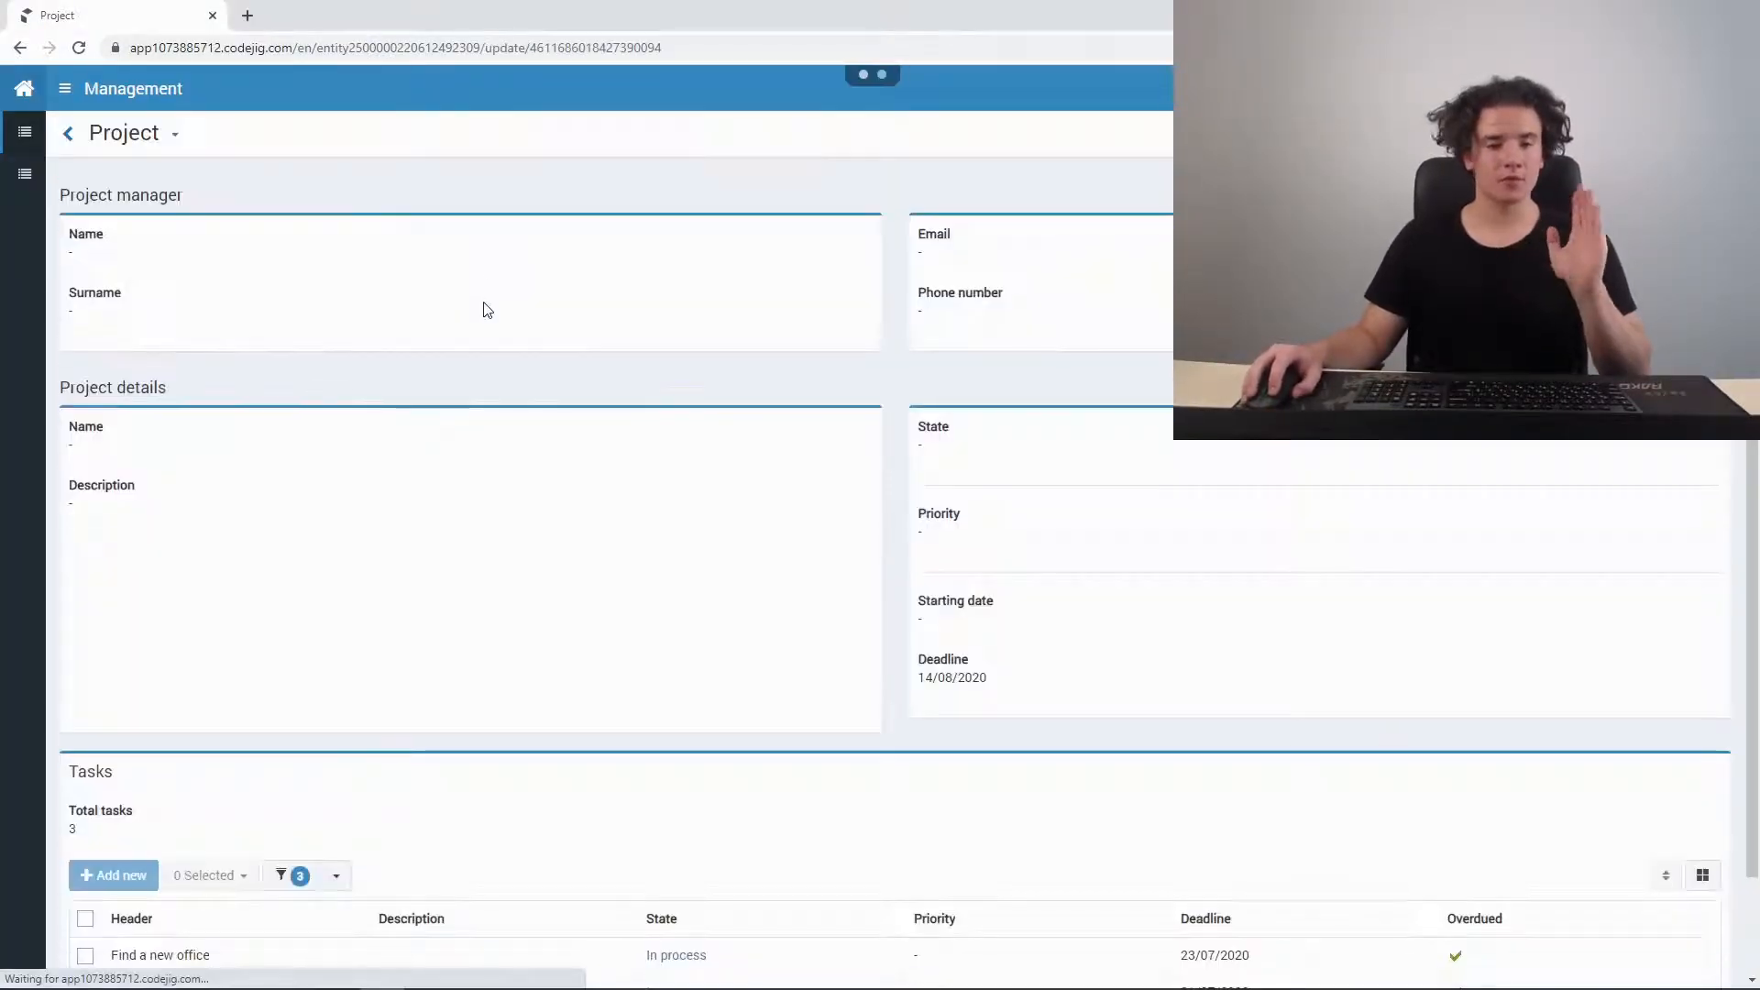
scroll(860, 416, "down", 1)
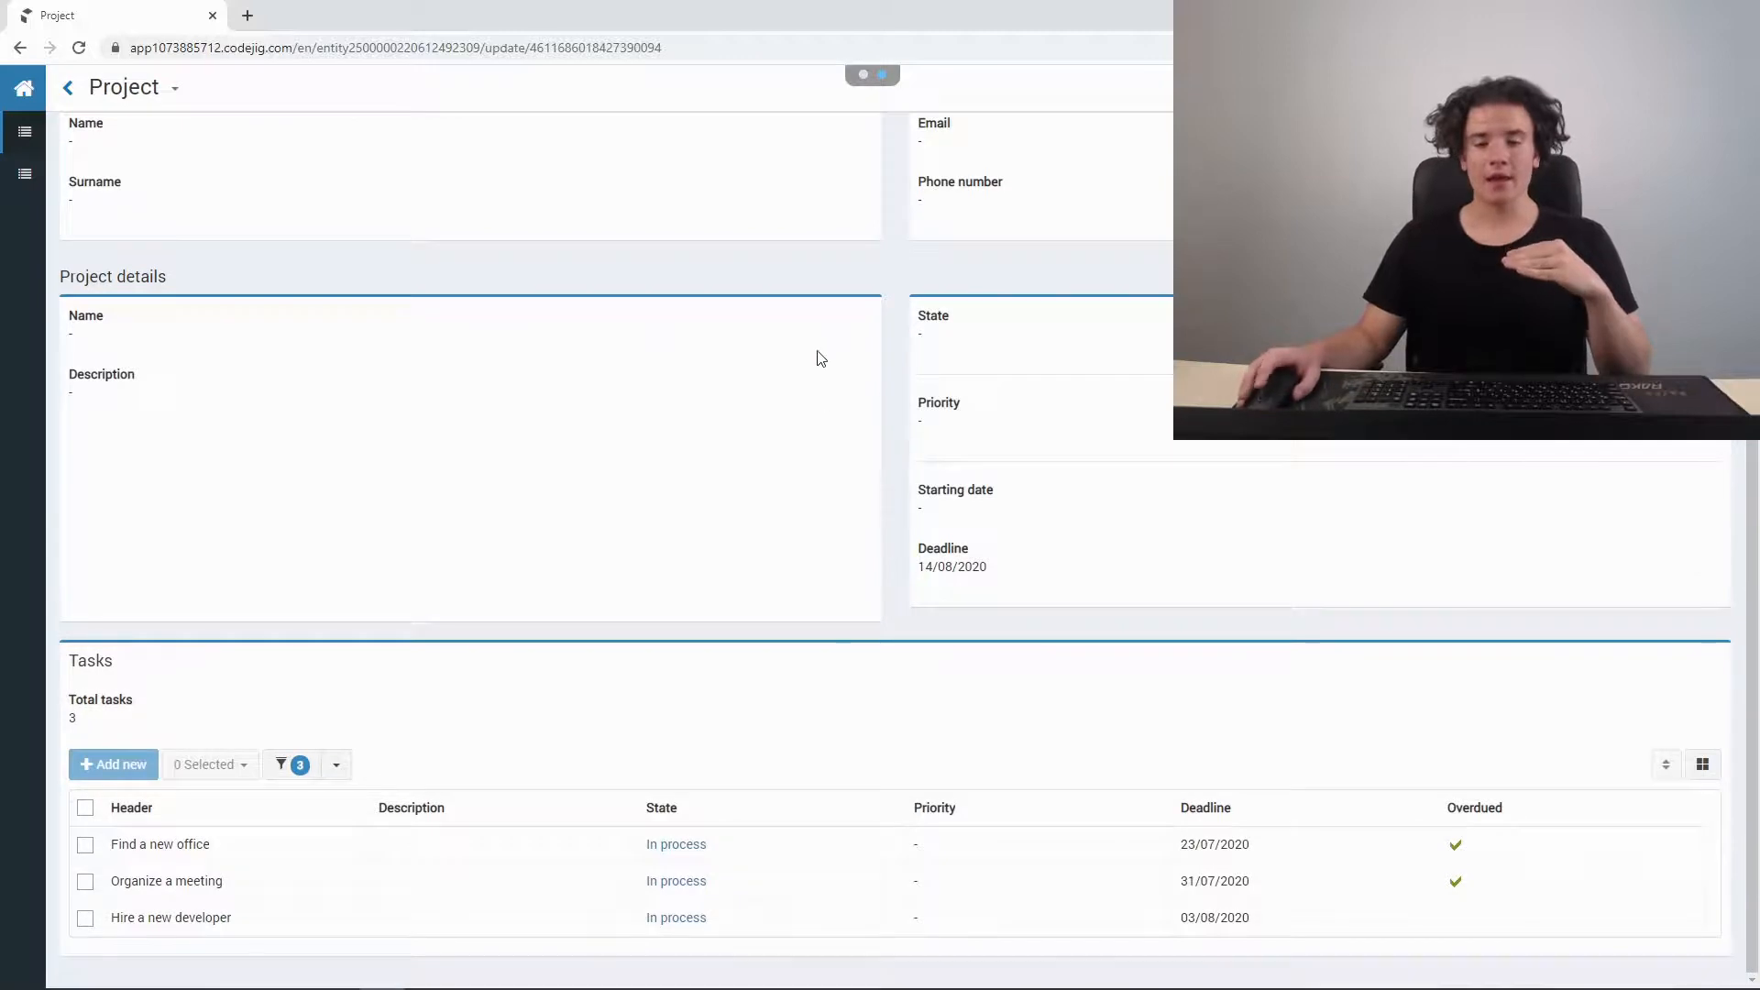
scroll(794, 394, "up", 1)
scroll(819, 442, "down", 1)
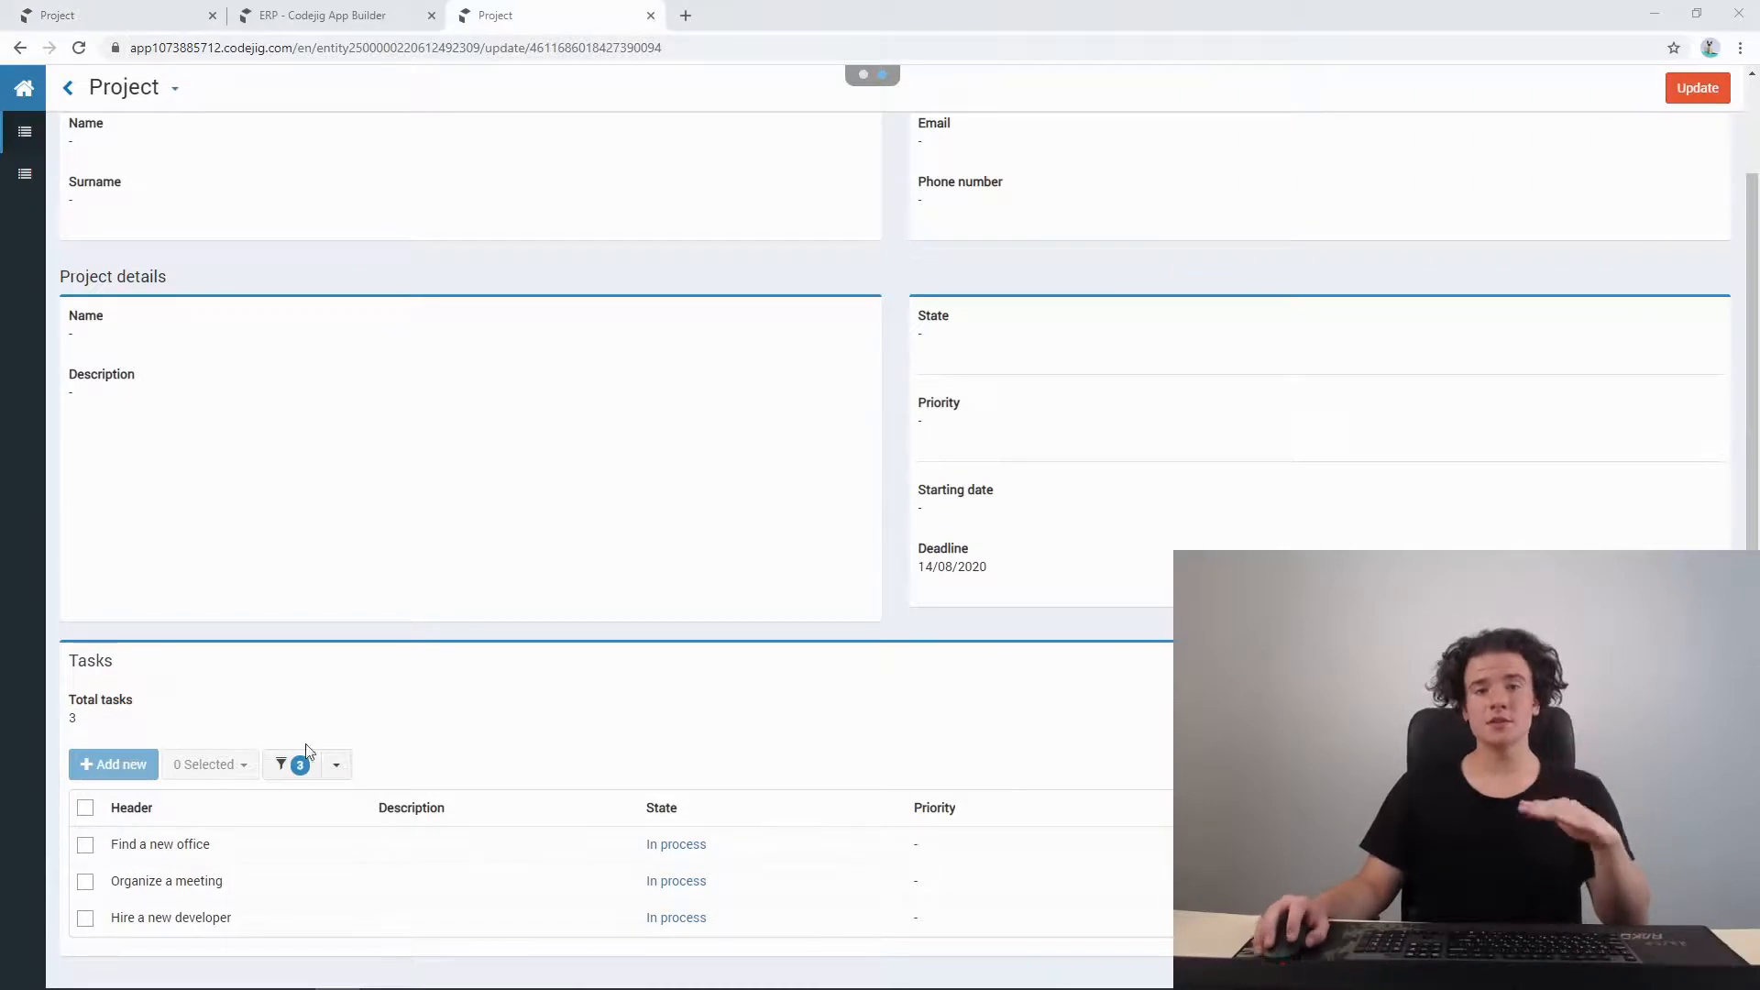
- Switch to the ERP app builder, search for "tasks" and open the embedded Tasks data type
left_click(353, 9)
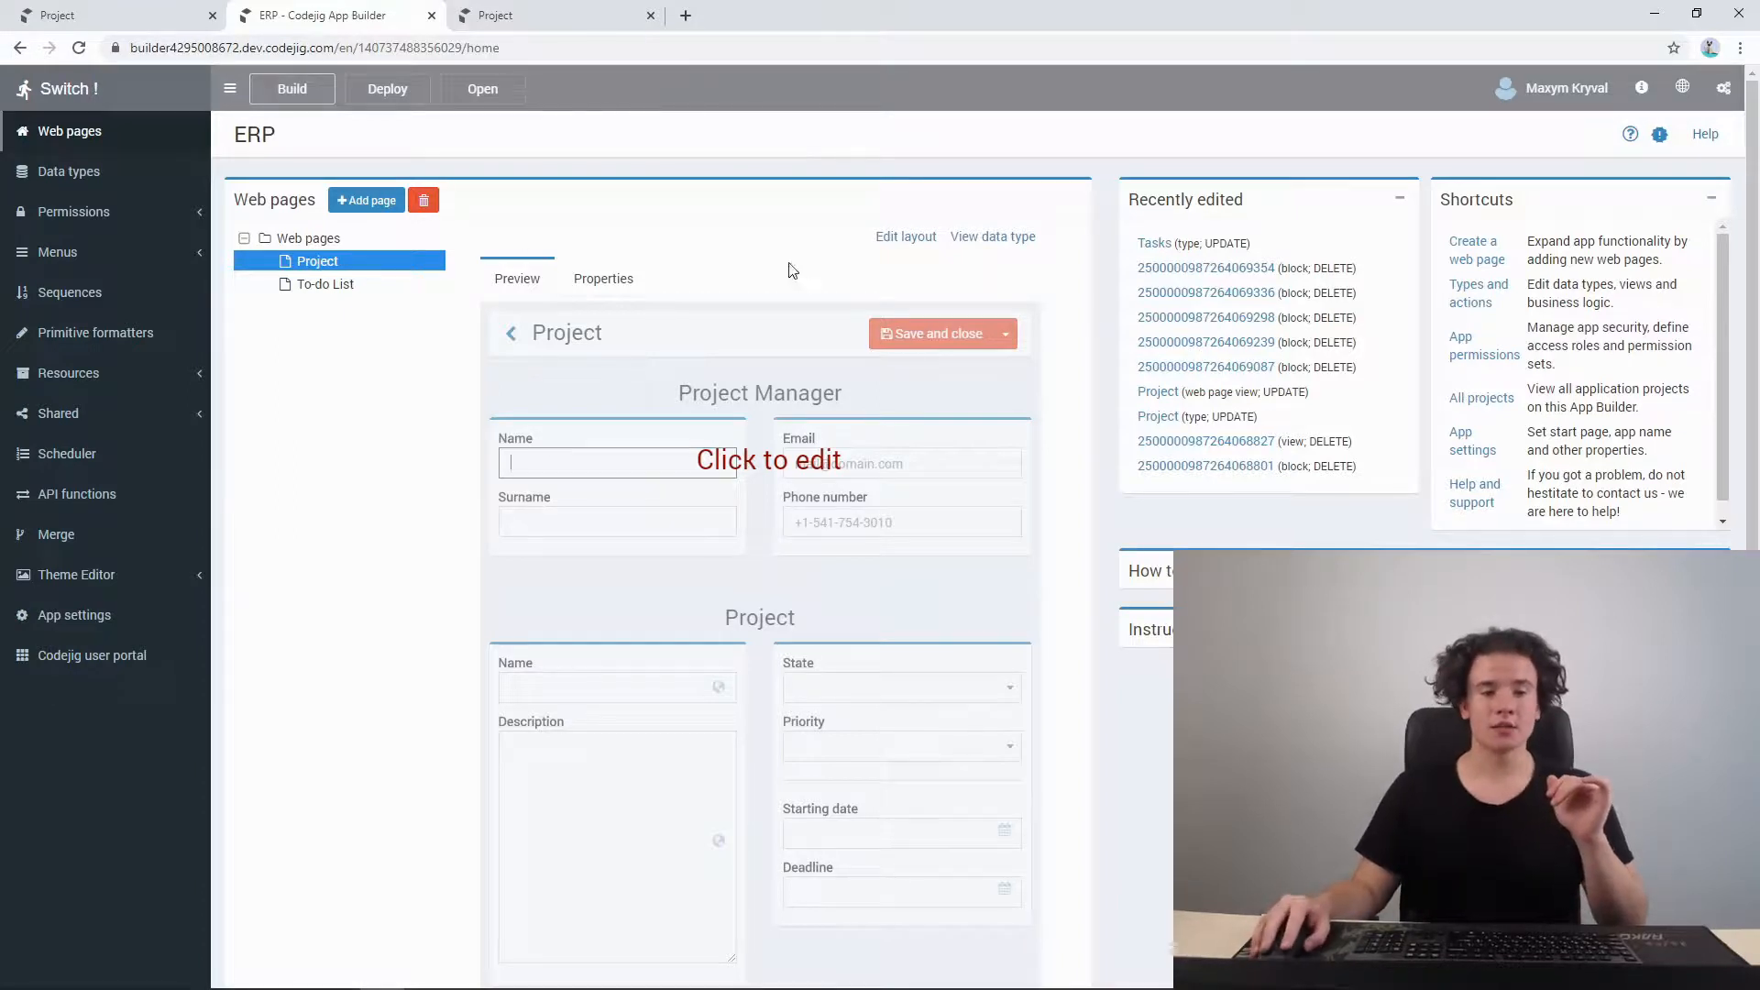
left_click(55, 88)
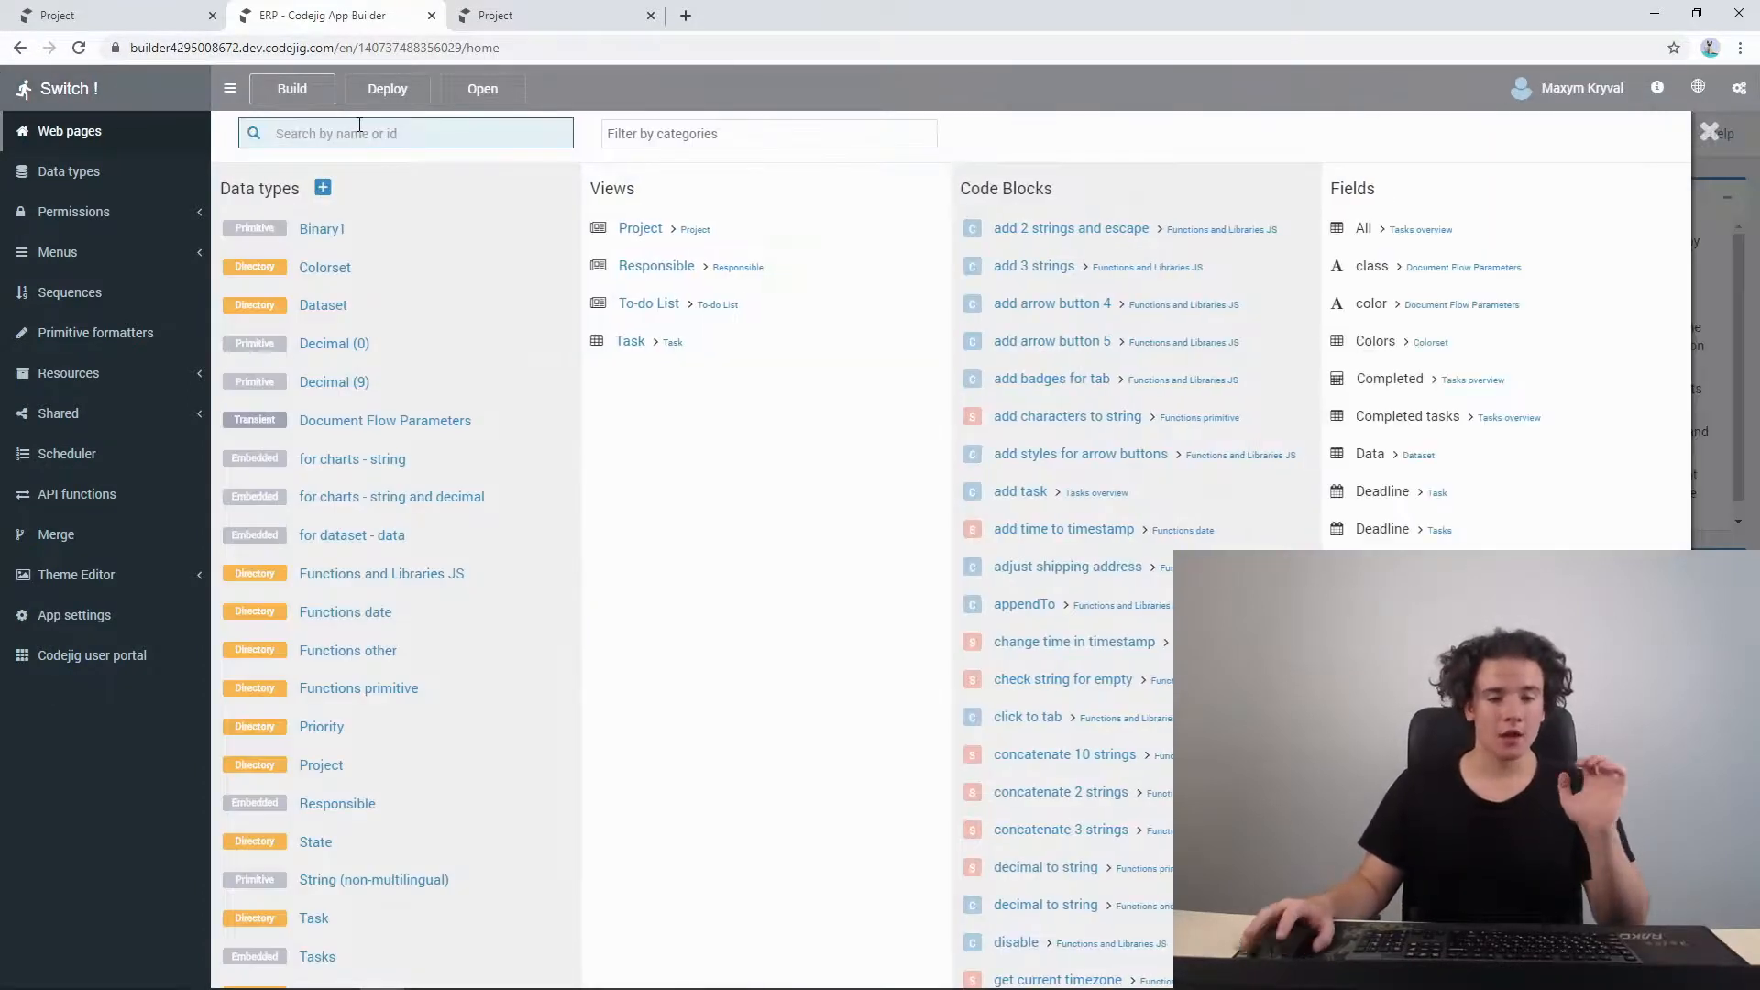
type("tasks")
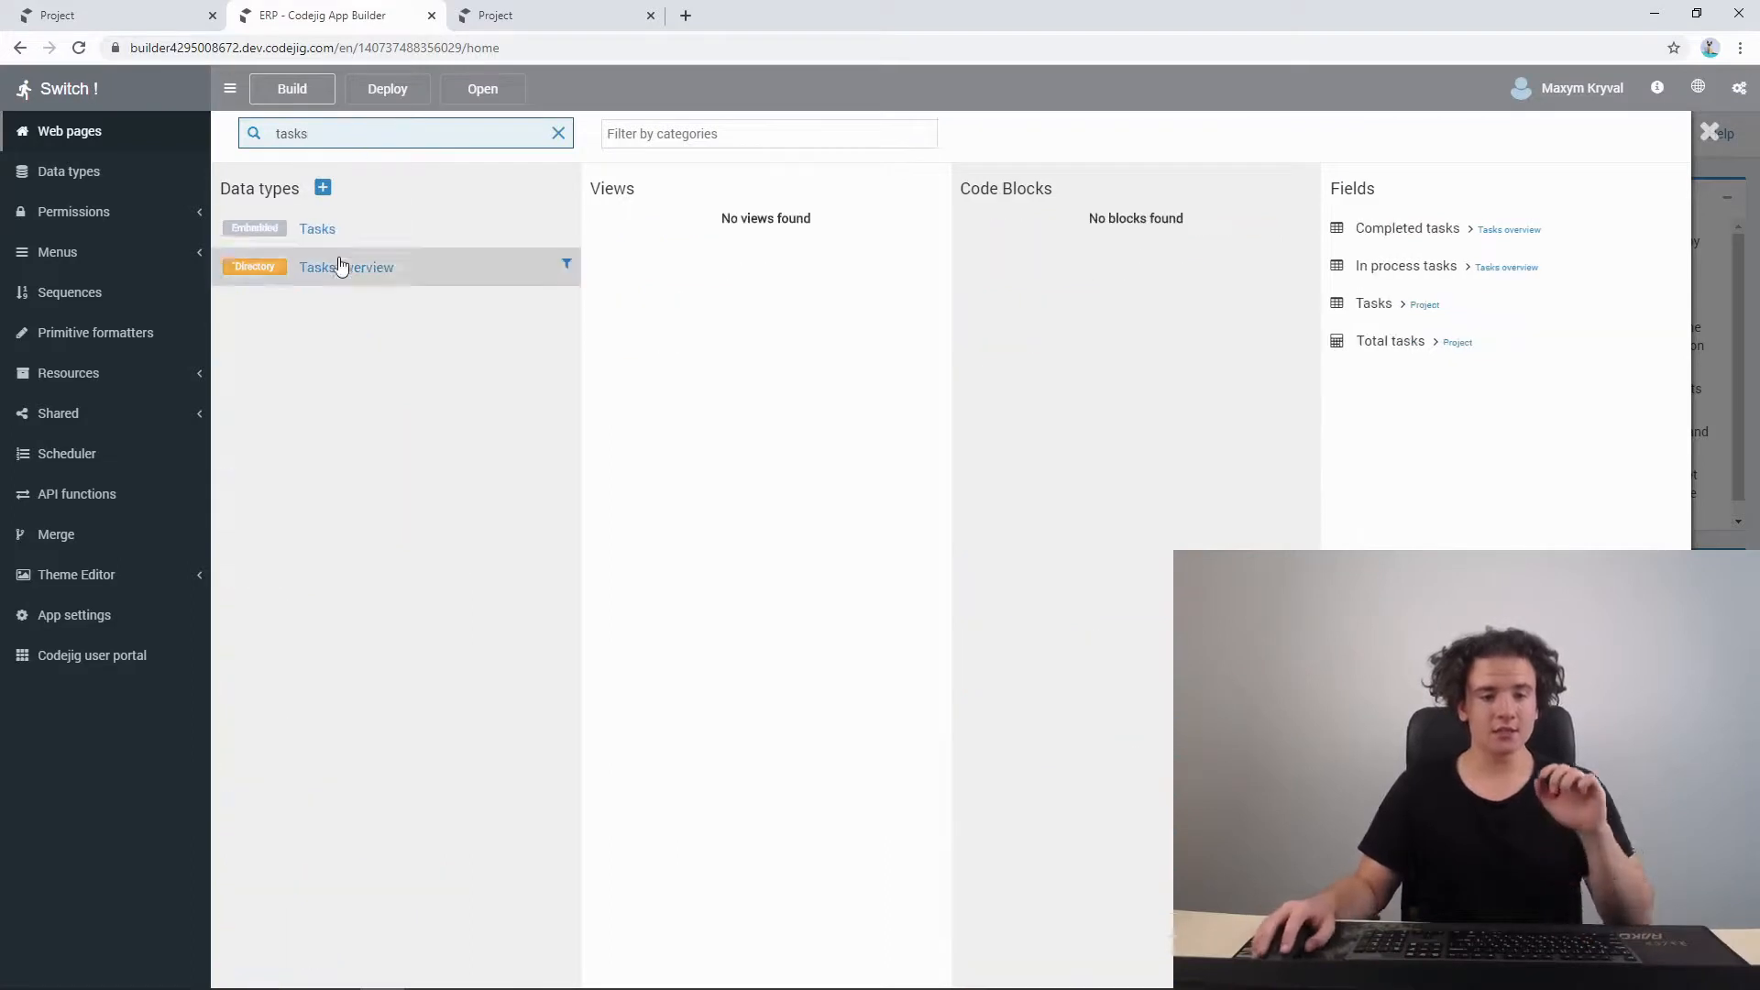
left_click(409, 213)
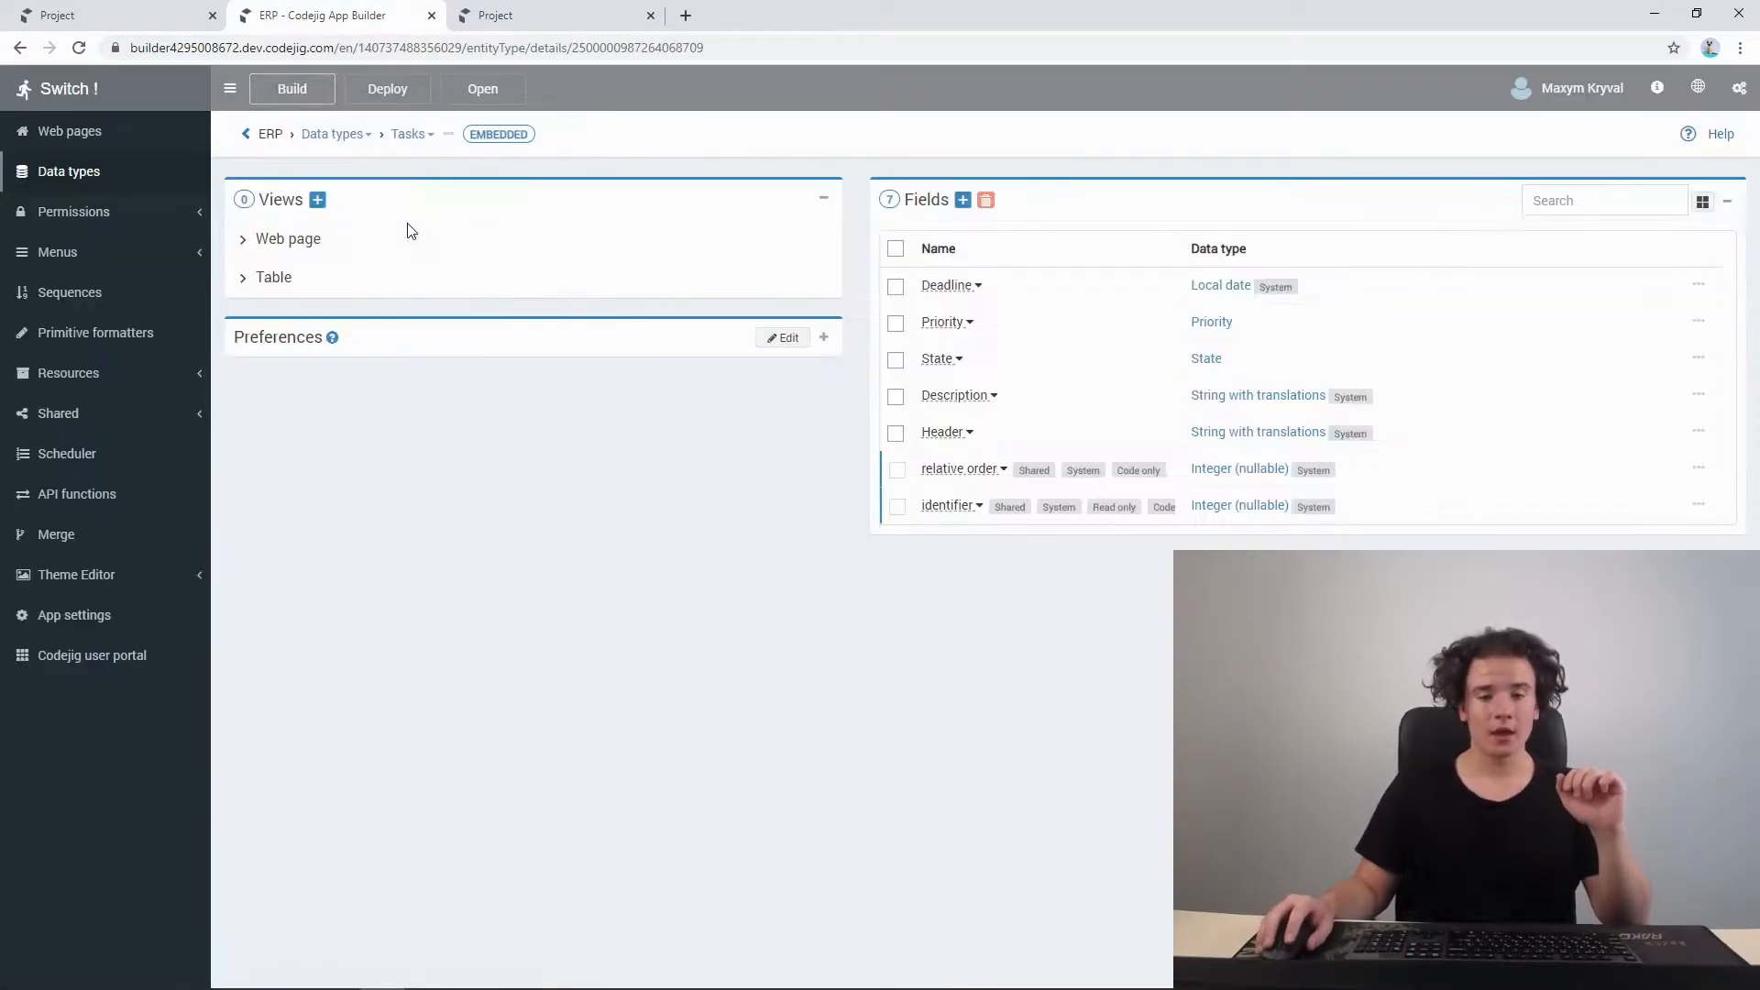
- Add a transient regular field named Overdued with the Boolean data type to Tasks
left_click(962, 202)
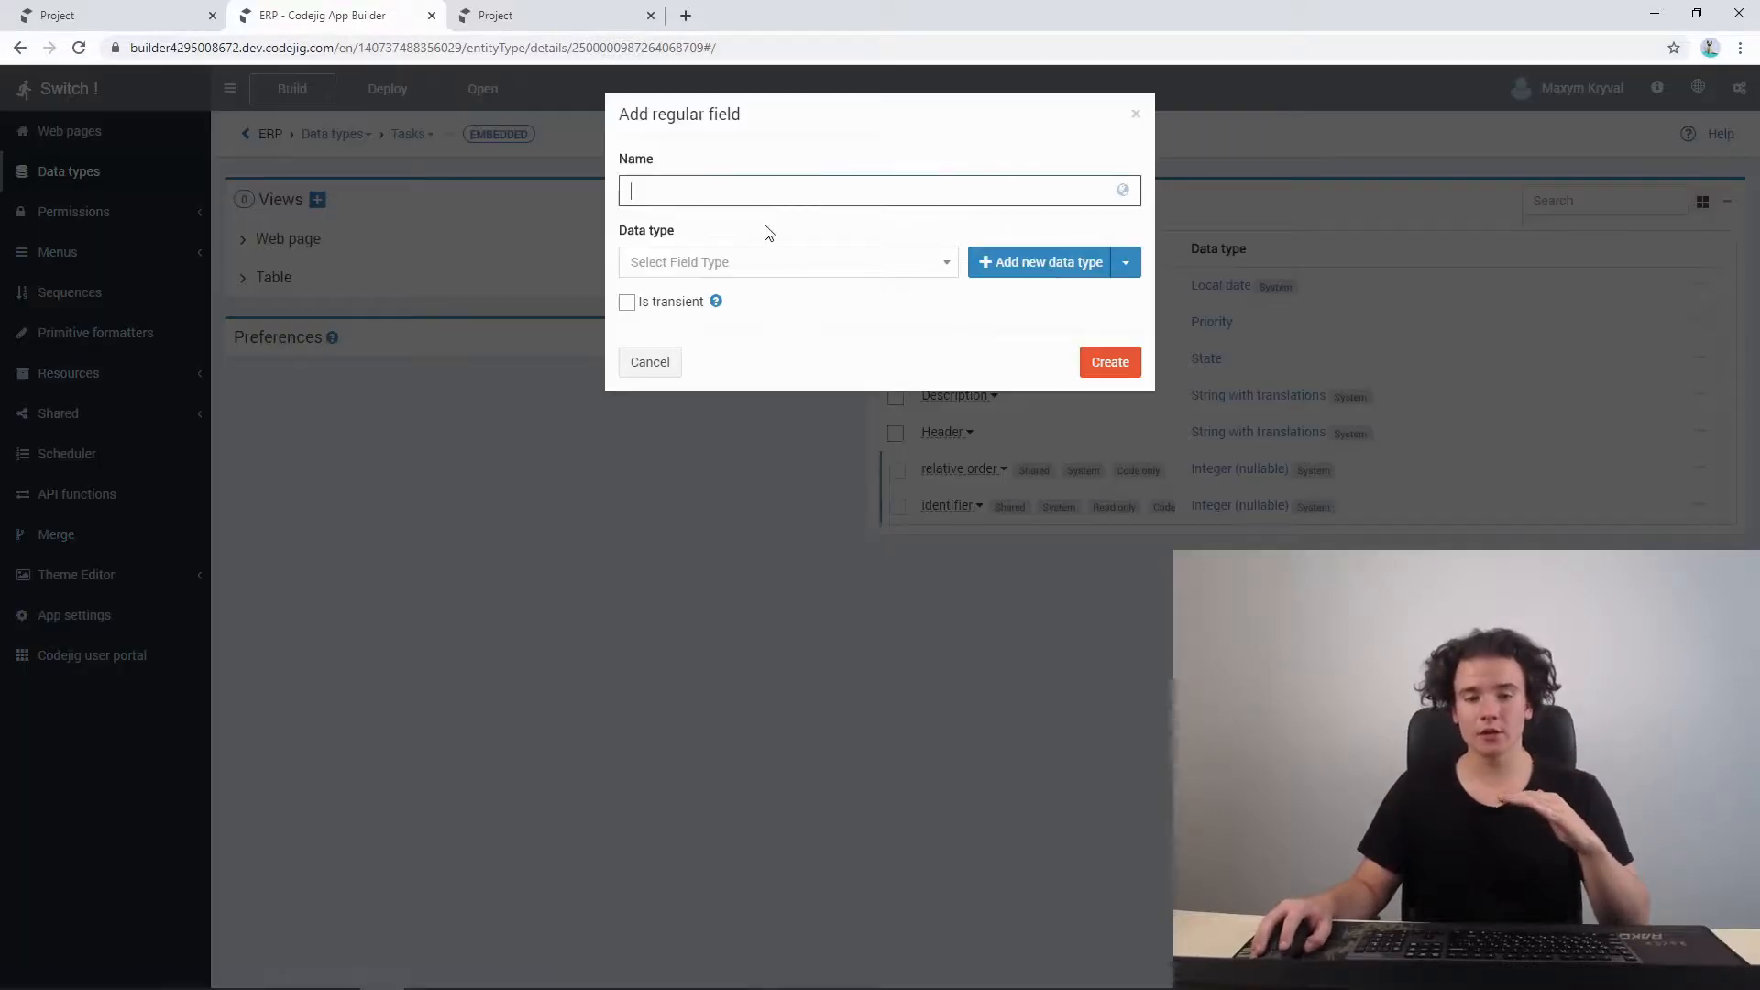
type("Overdued")
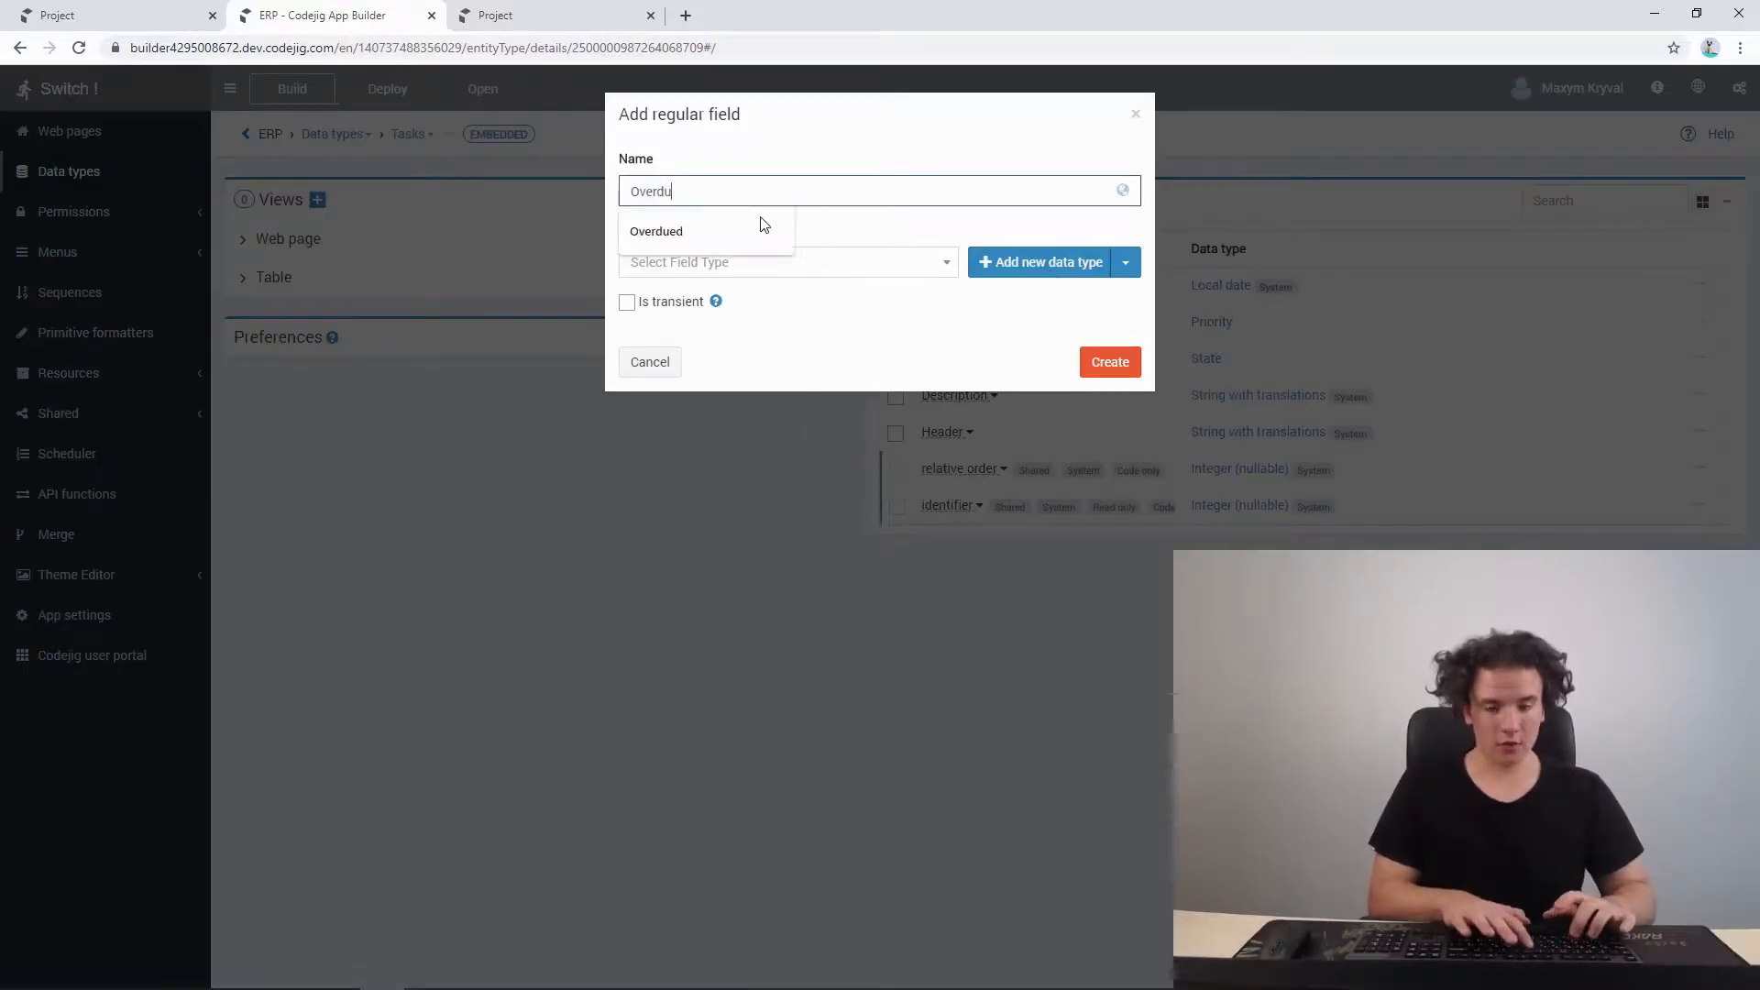
left_click(737, 266)
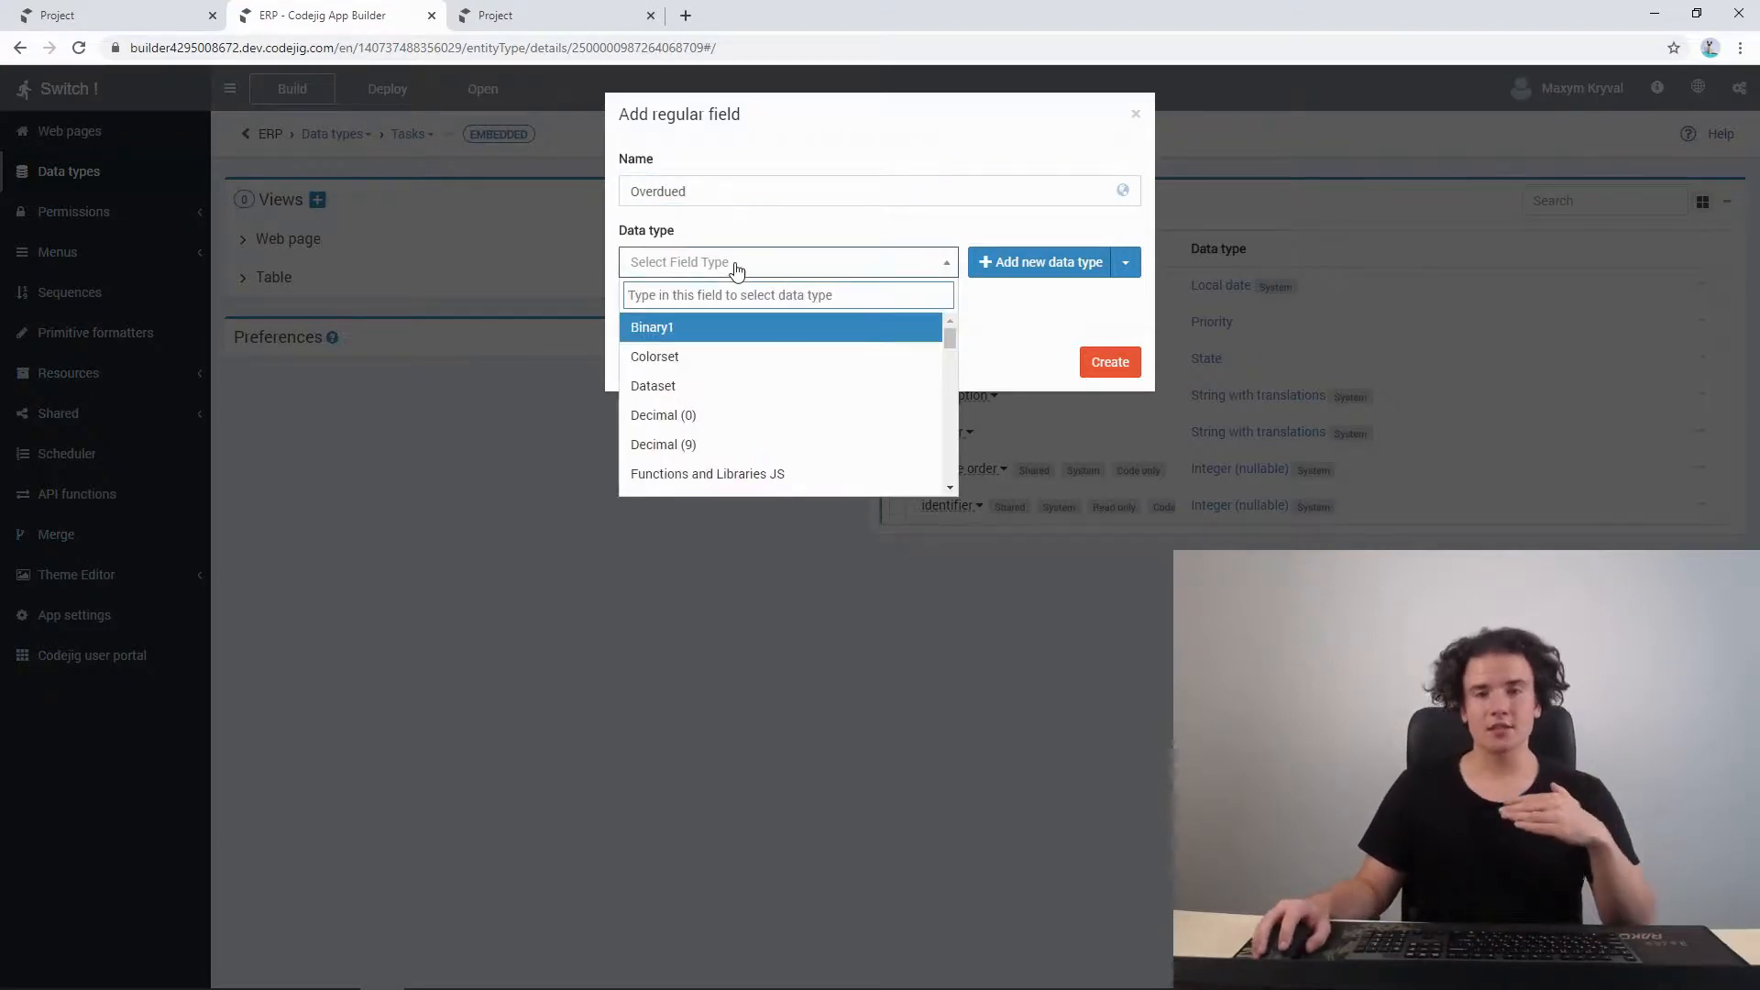
type("boole")
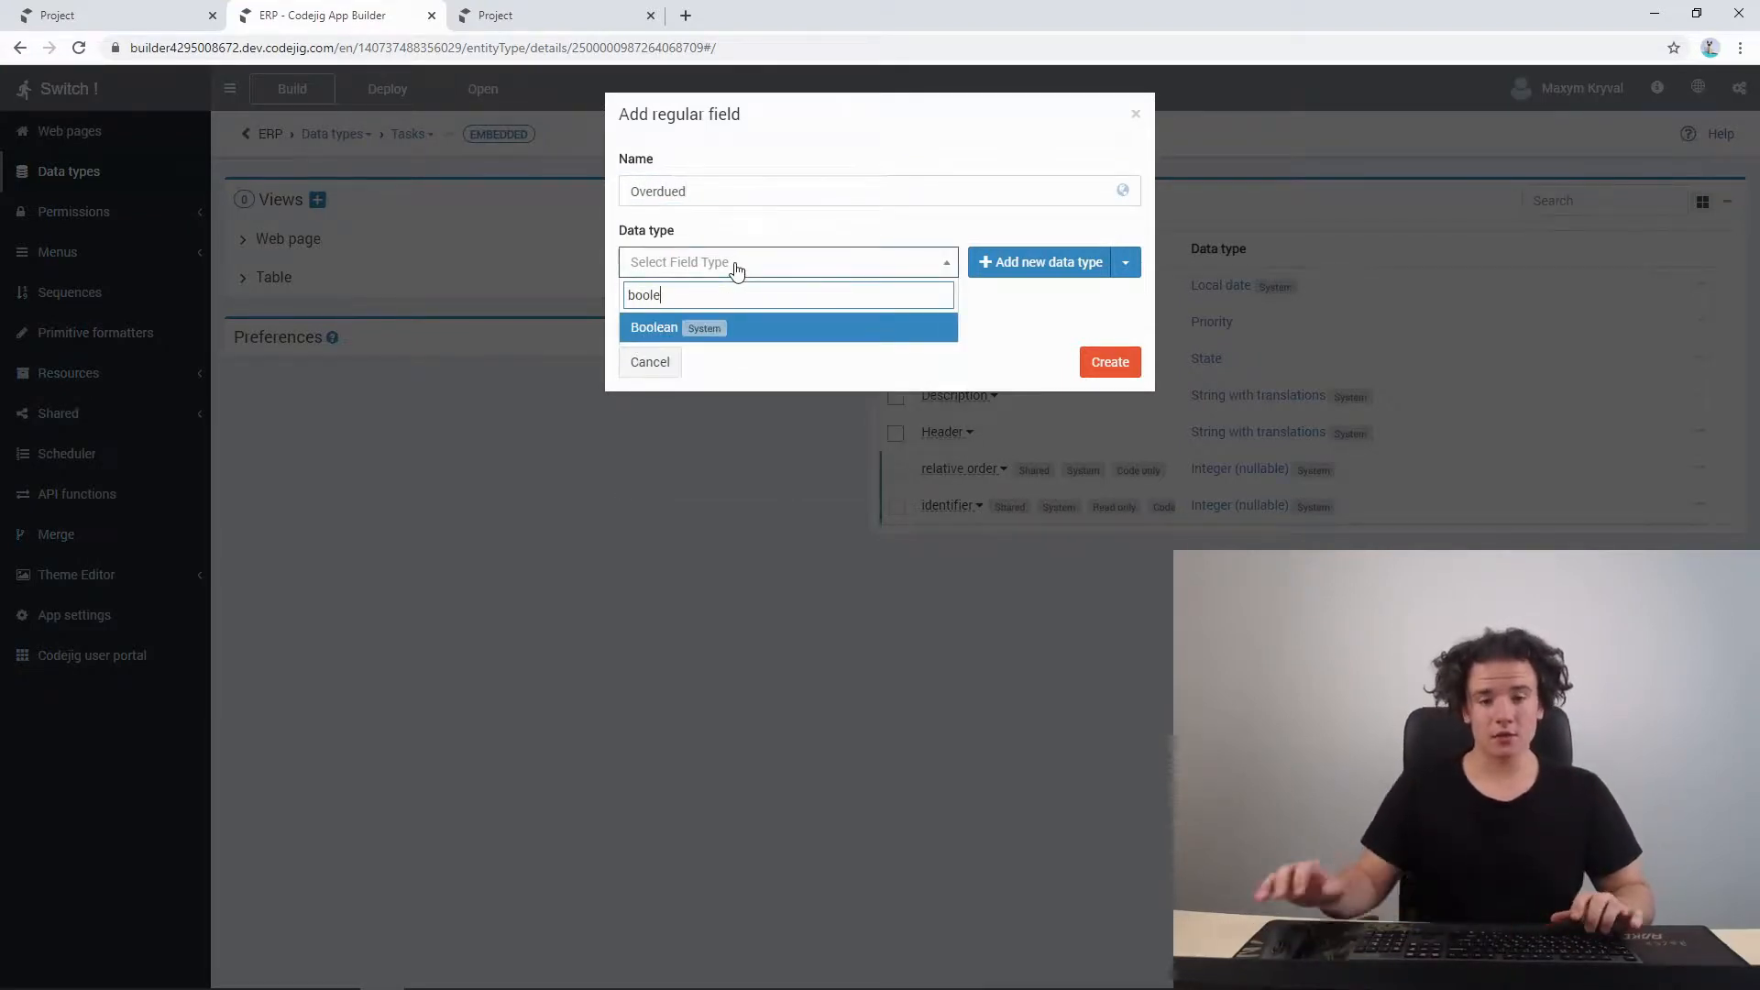
left_click(661, 335)
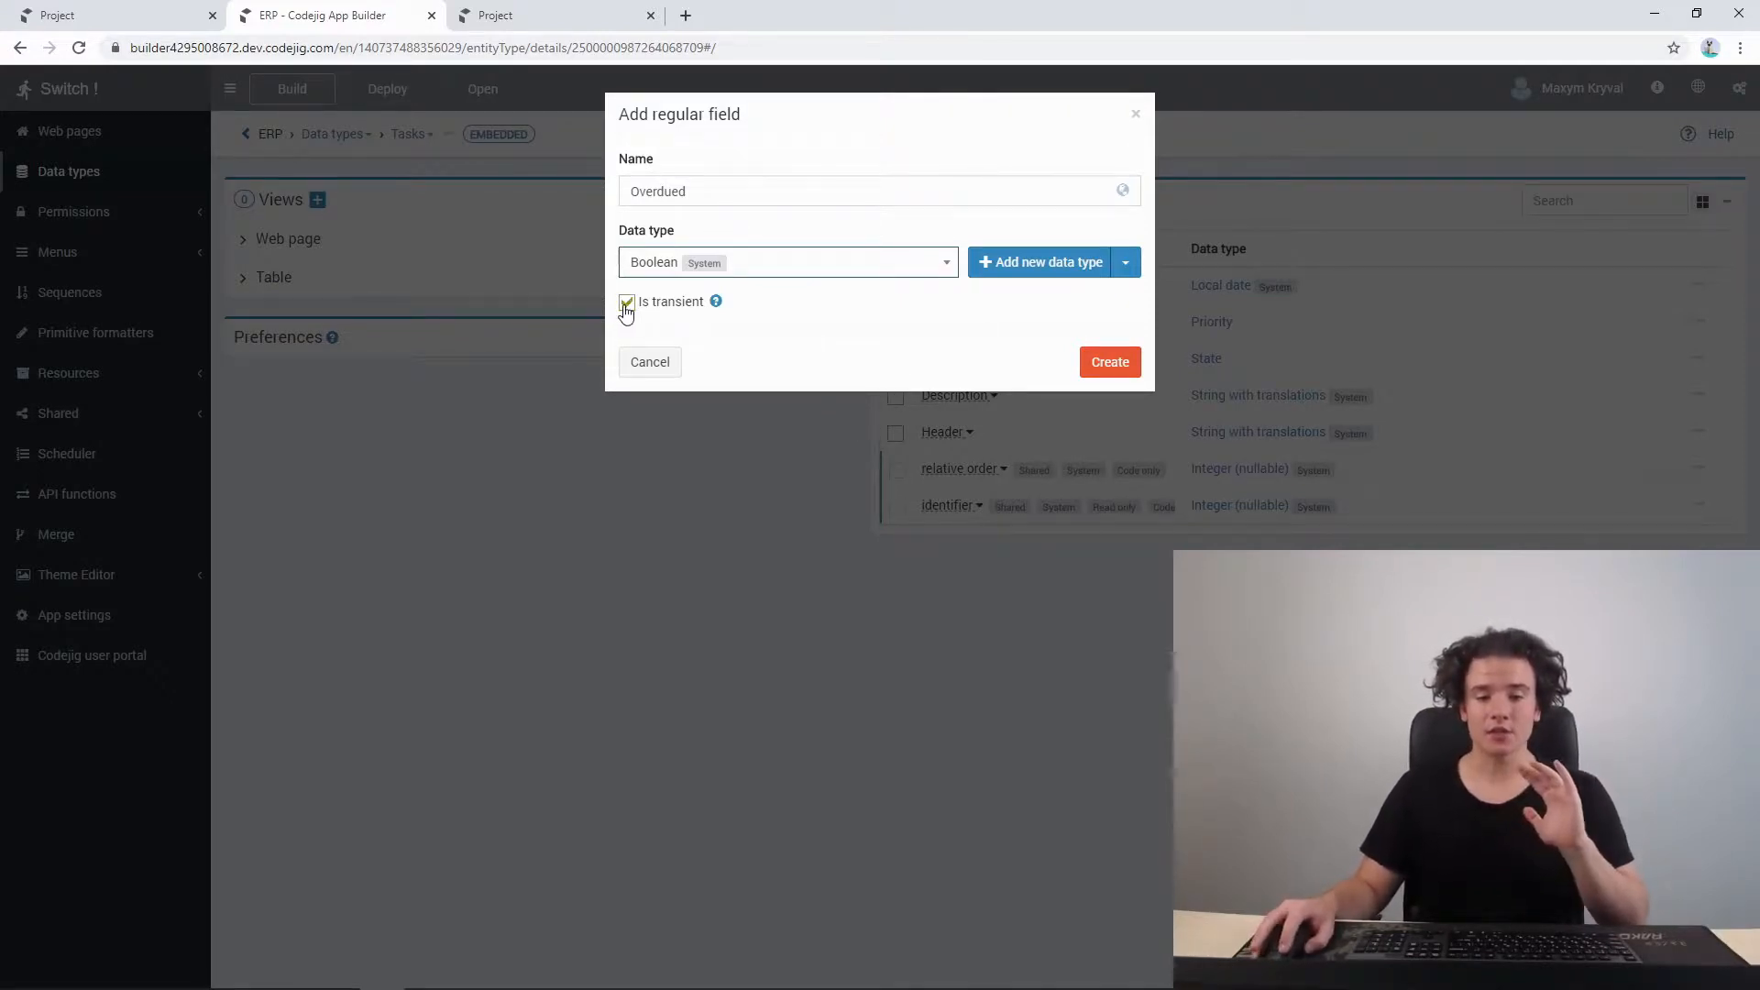
left_click(626, 304)
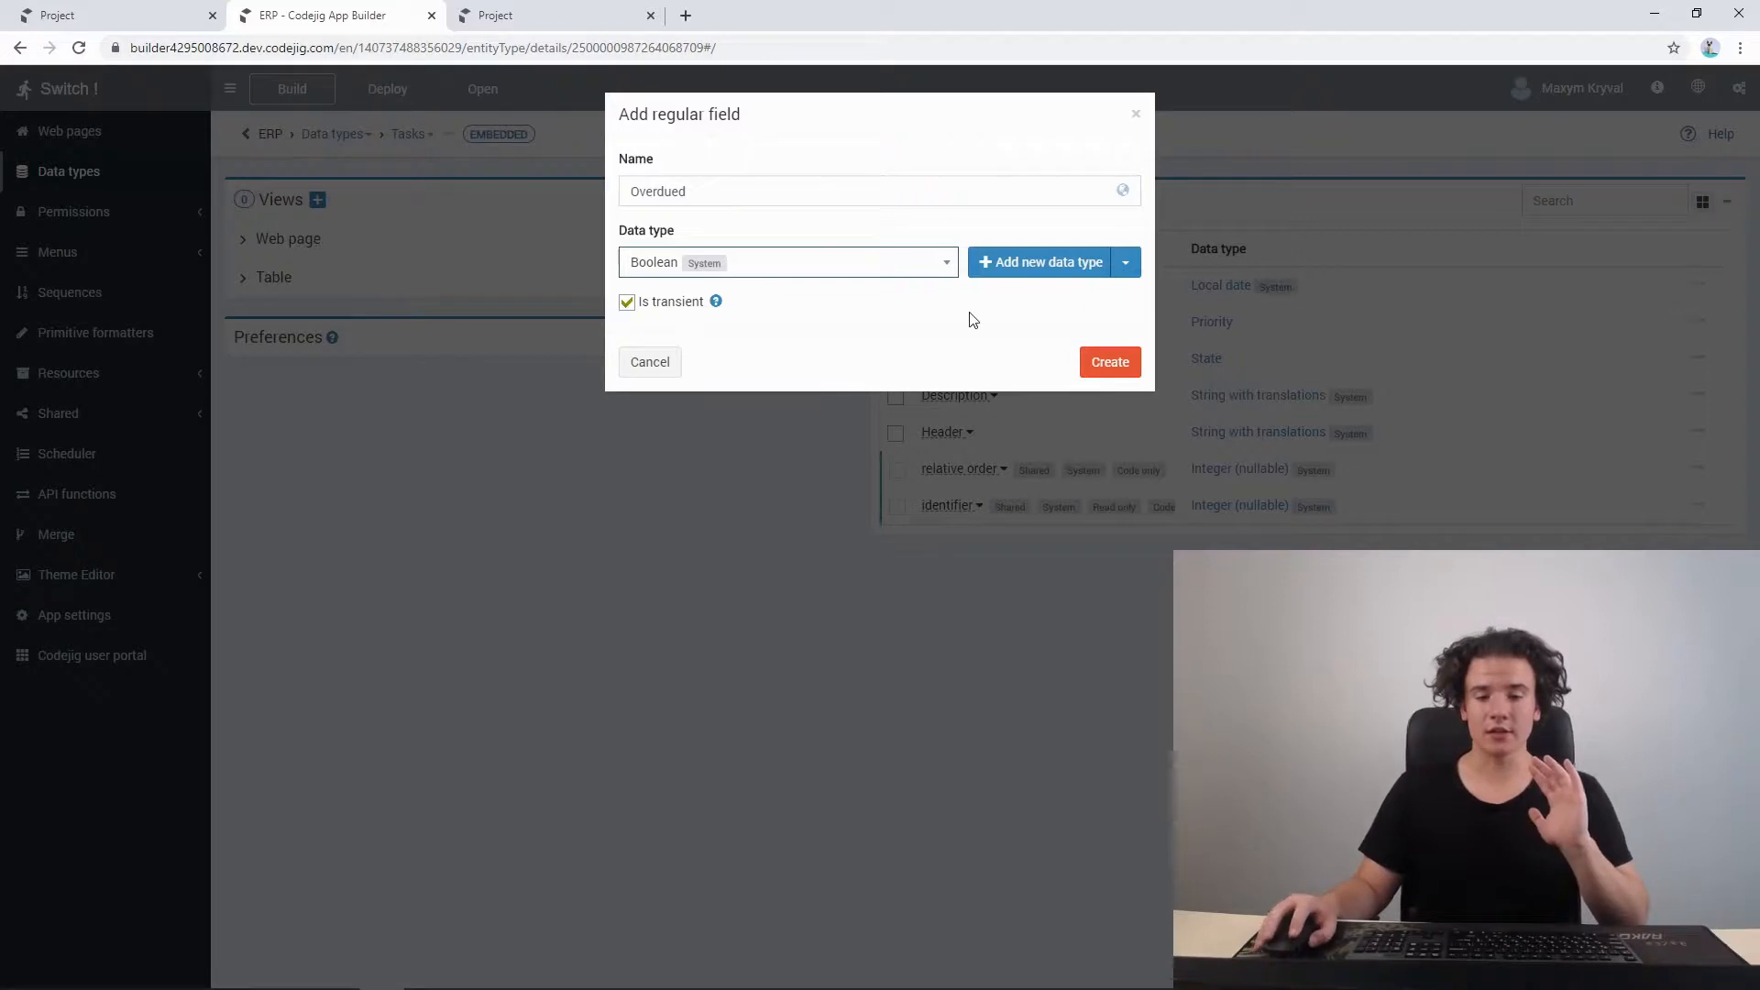
left_click(1096, 361)
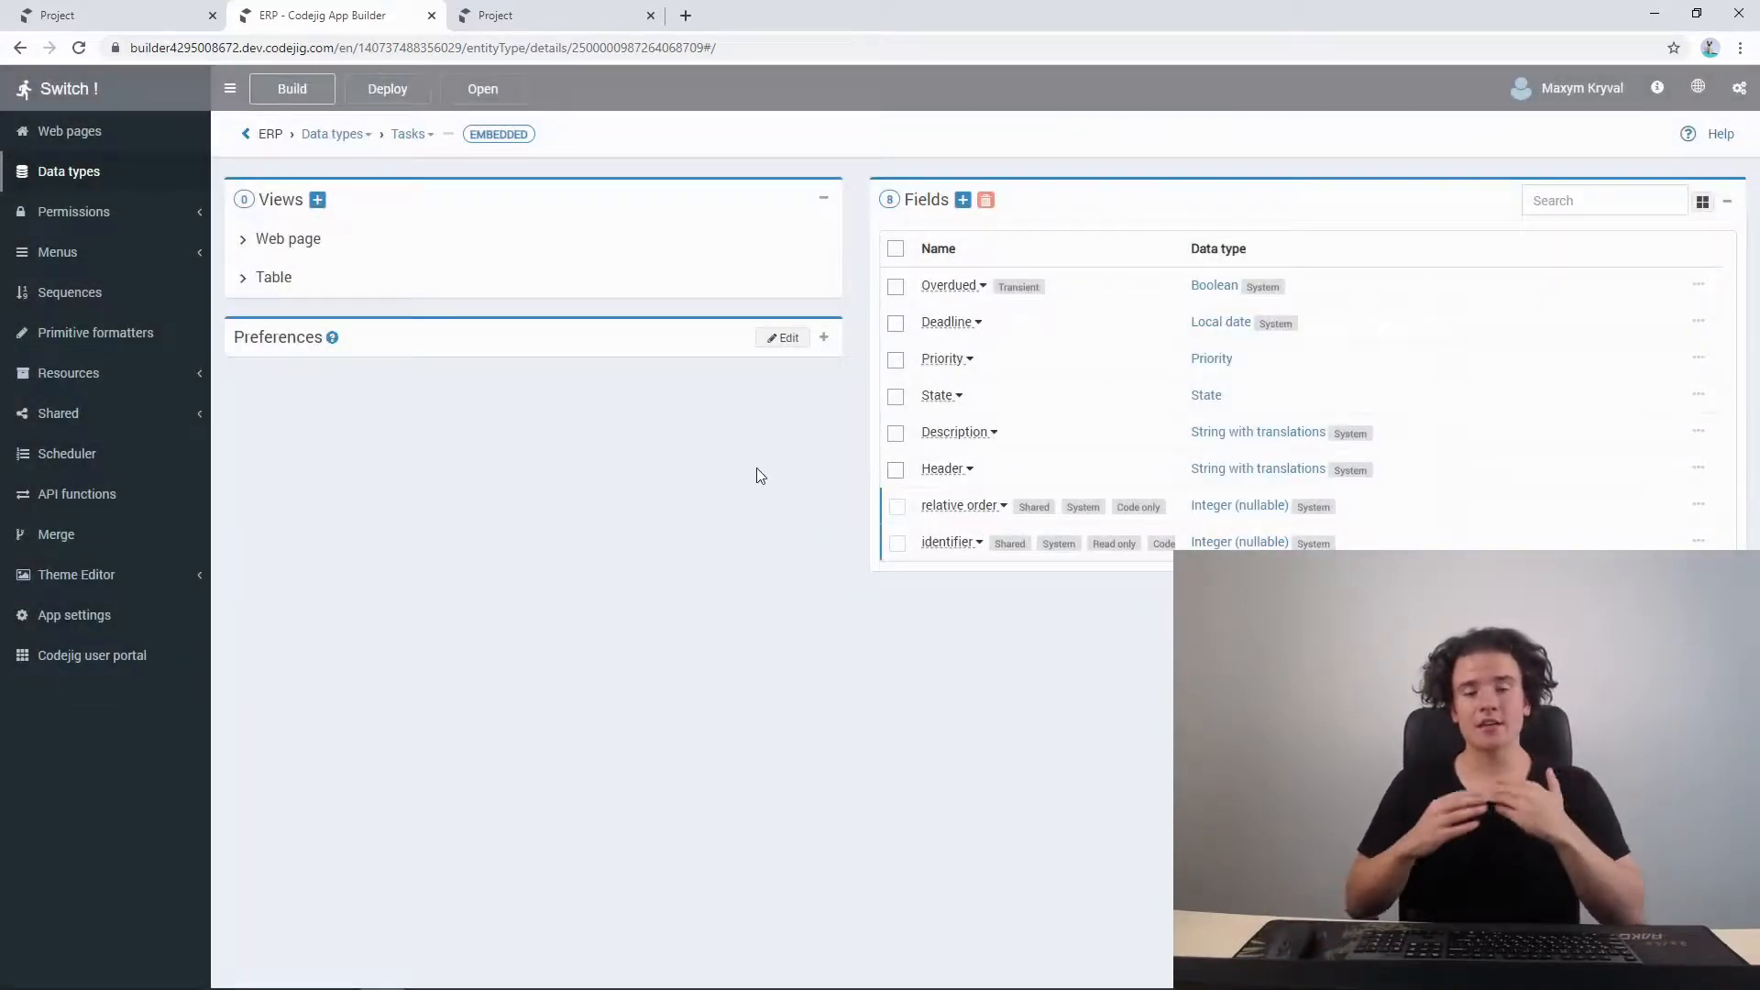
- Check the example project's tasks in the Management app, return to the app builder and open the Project data type
left_click(551, 15)
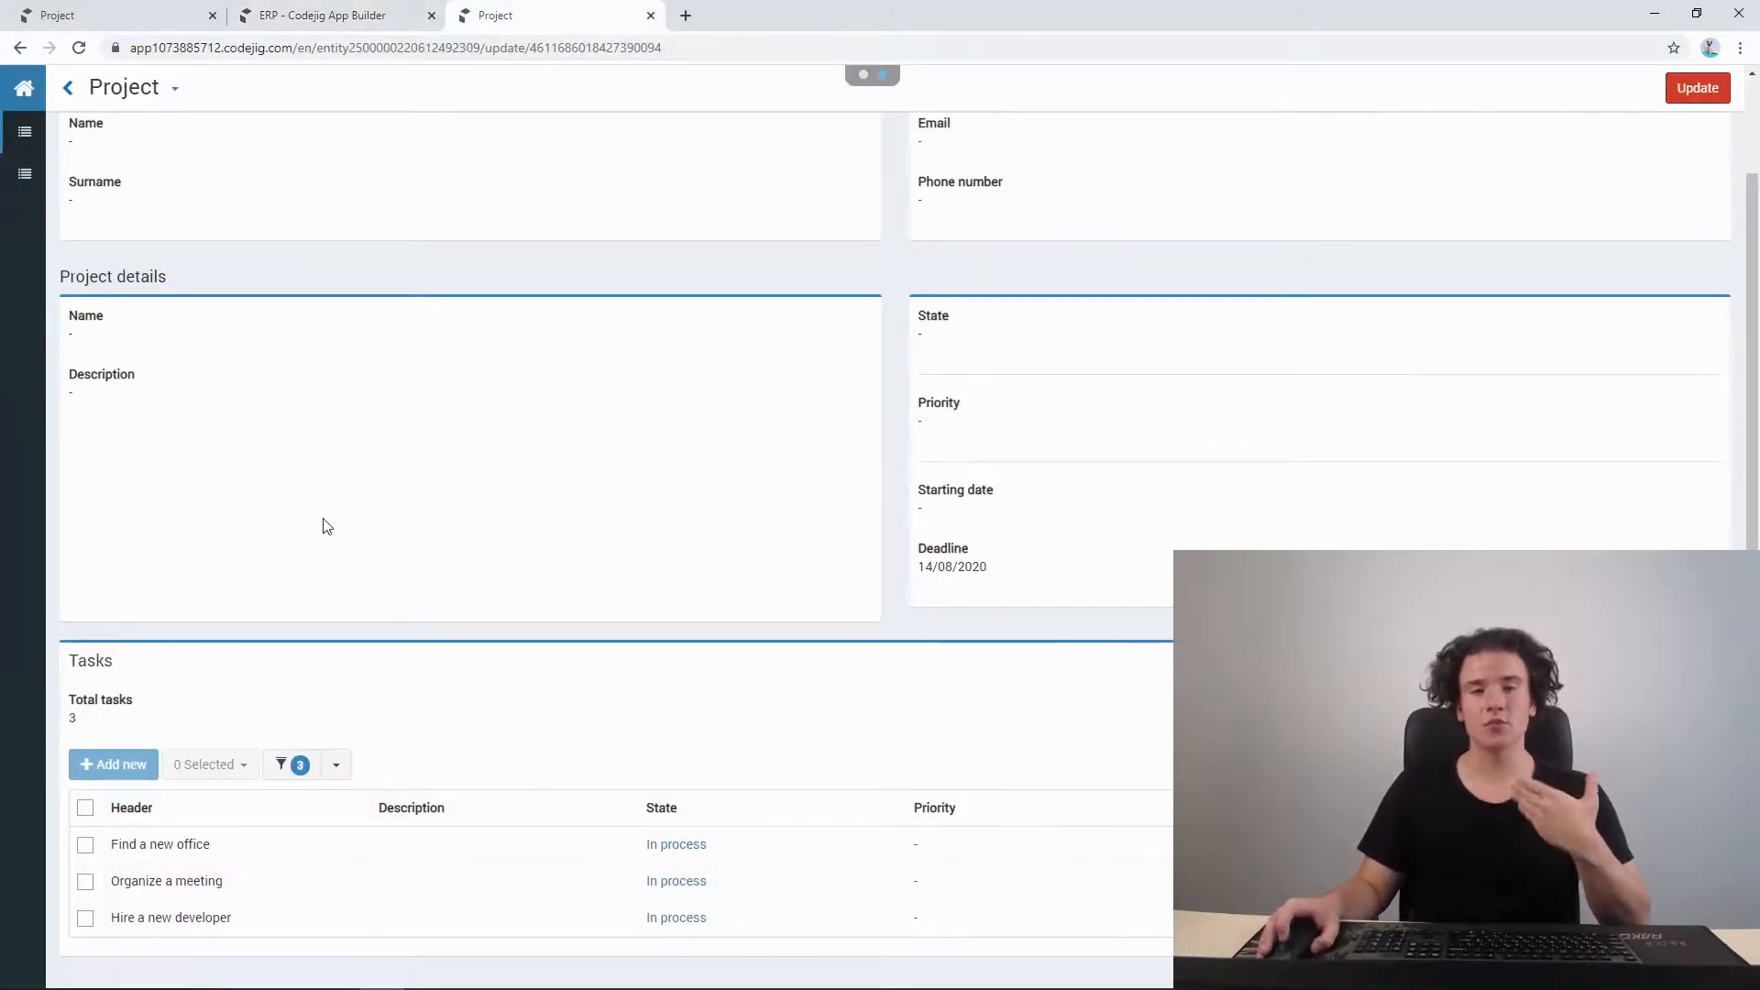
left_click(394, 16)
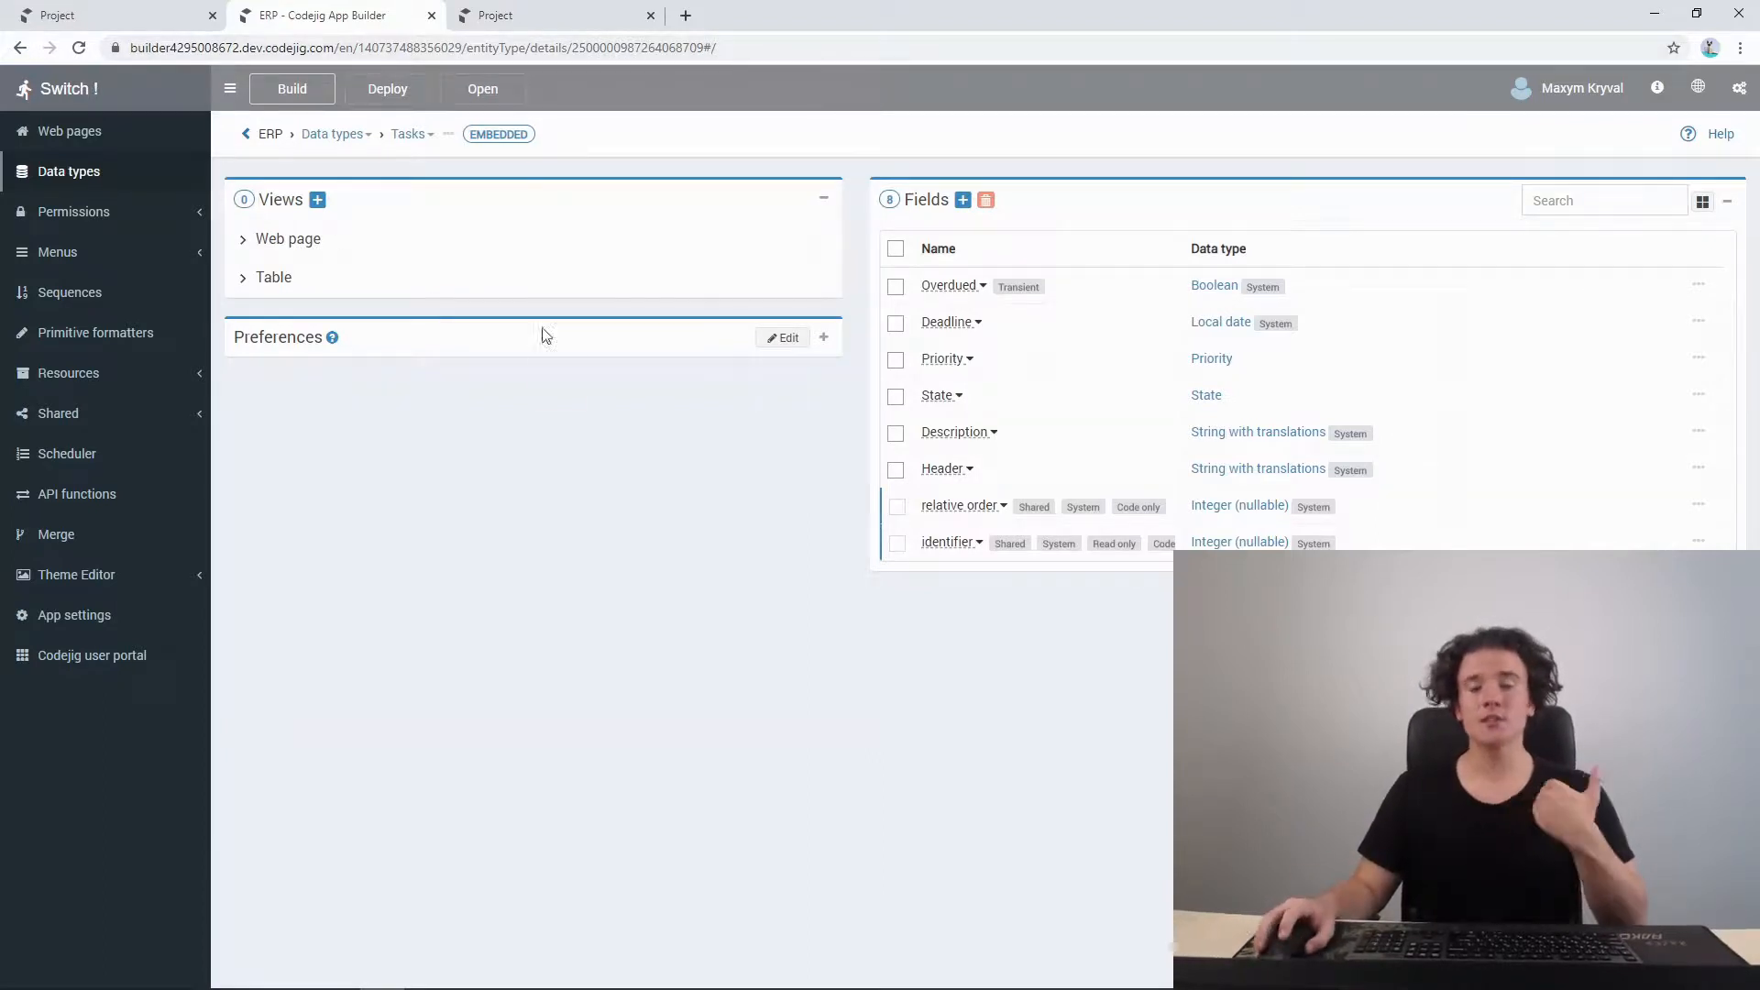
left_click(101, 86)
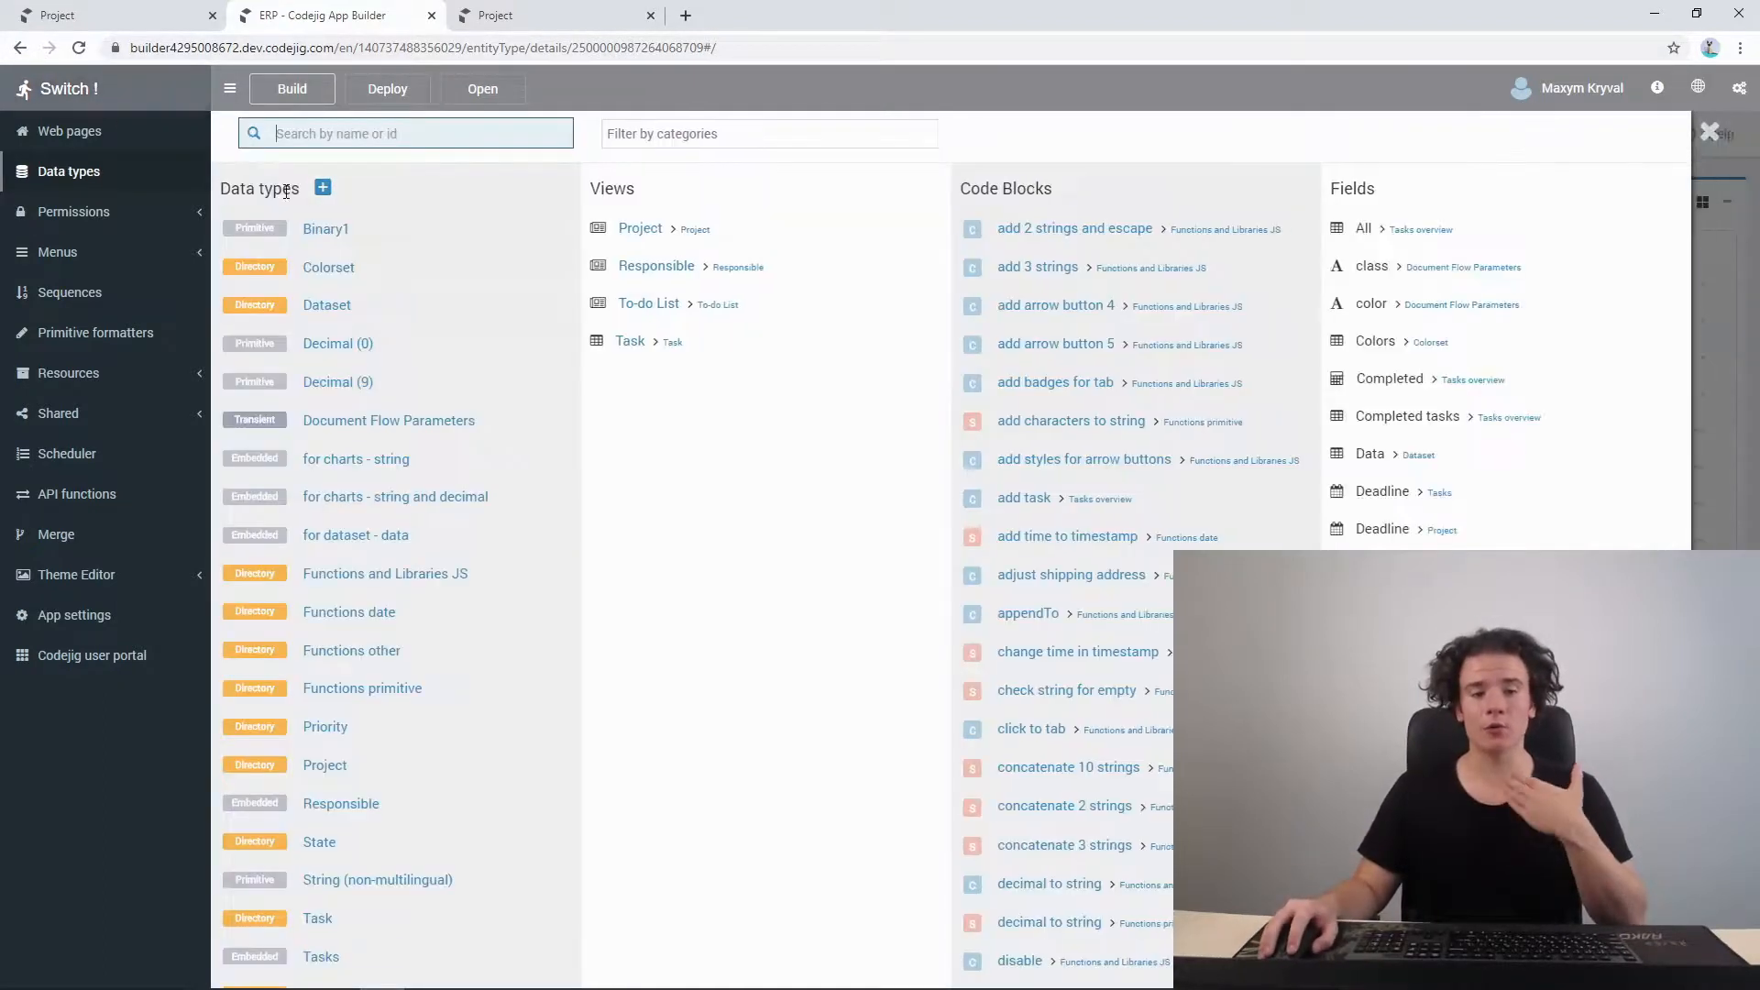
type("project")
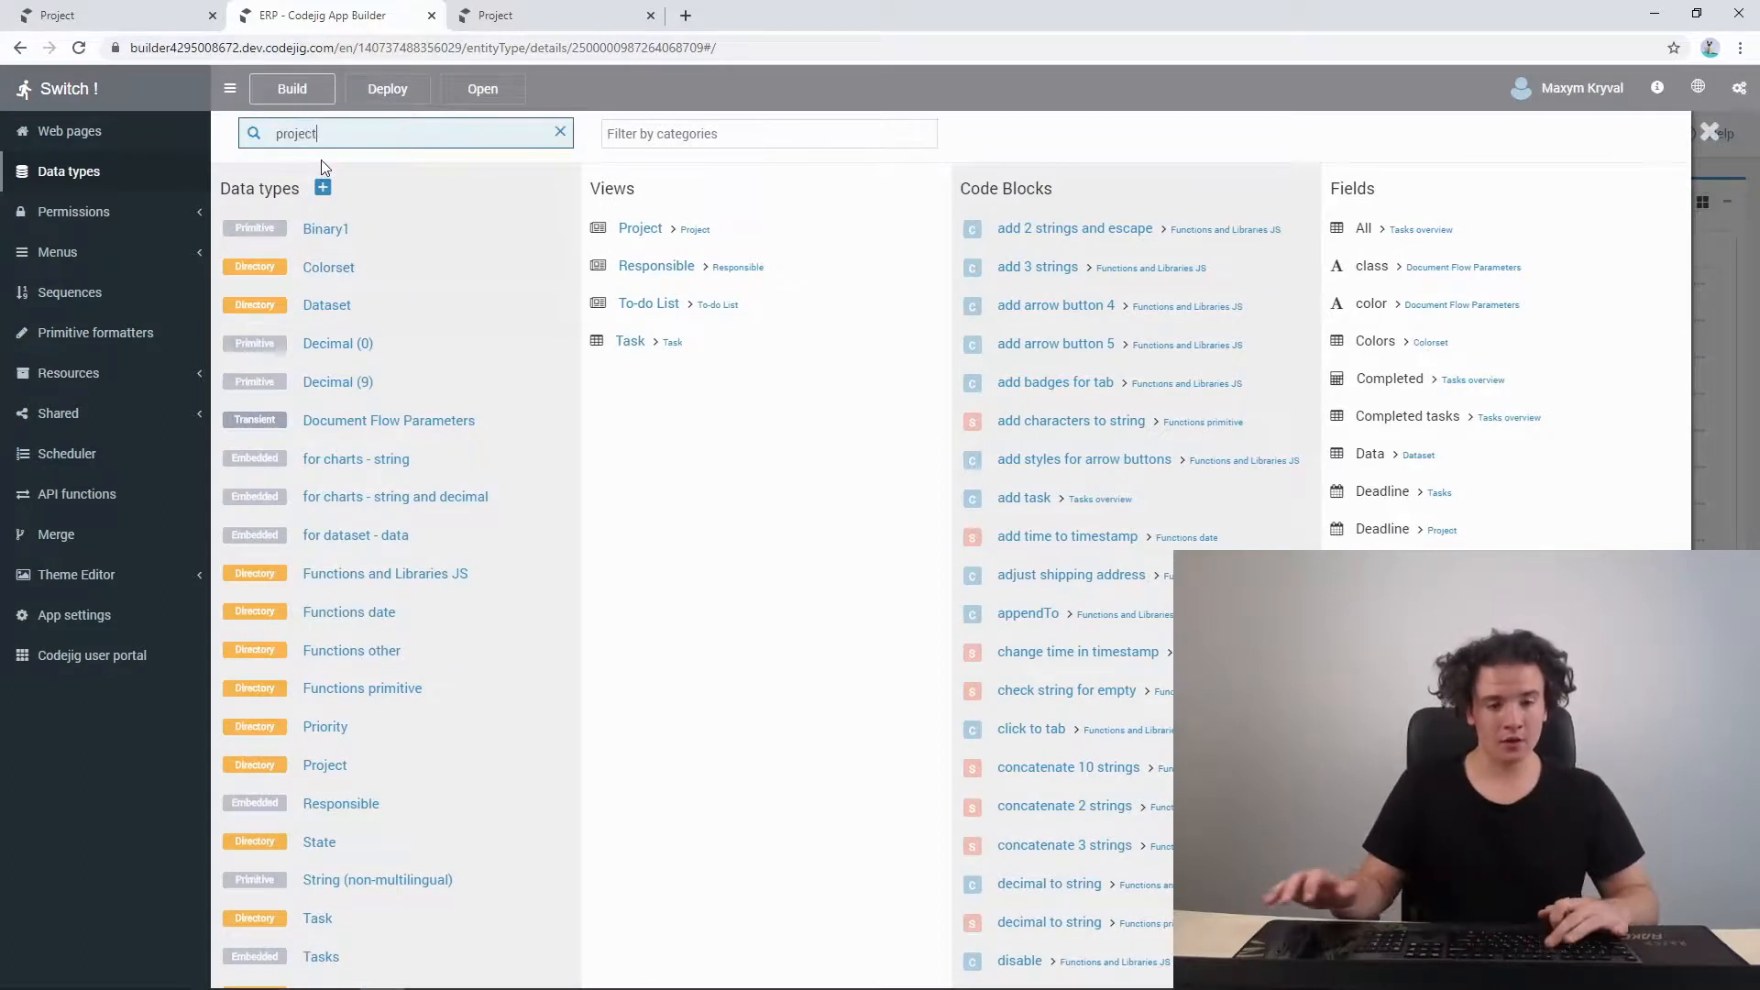
left_click(346, 229)
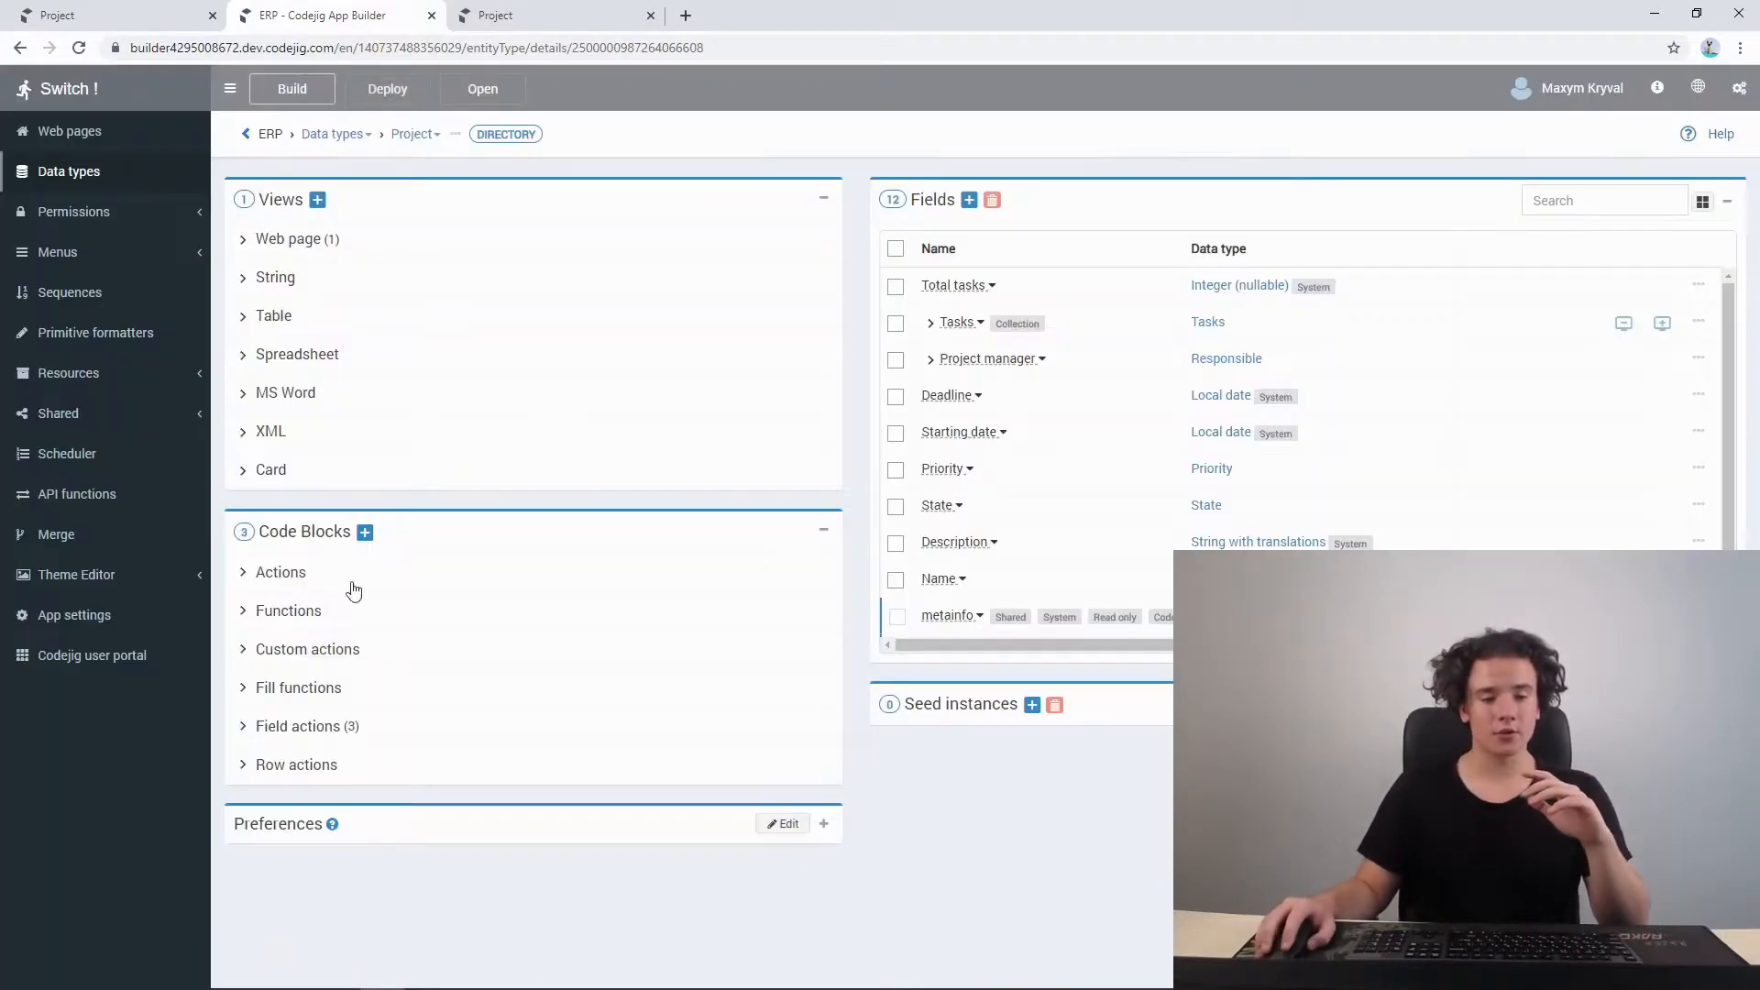
- Create a new action with the Load trigger for the Project data type
left_click(273, 575)
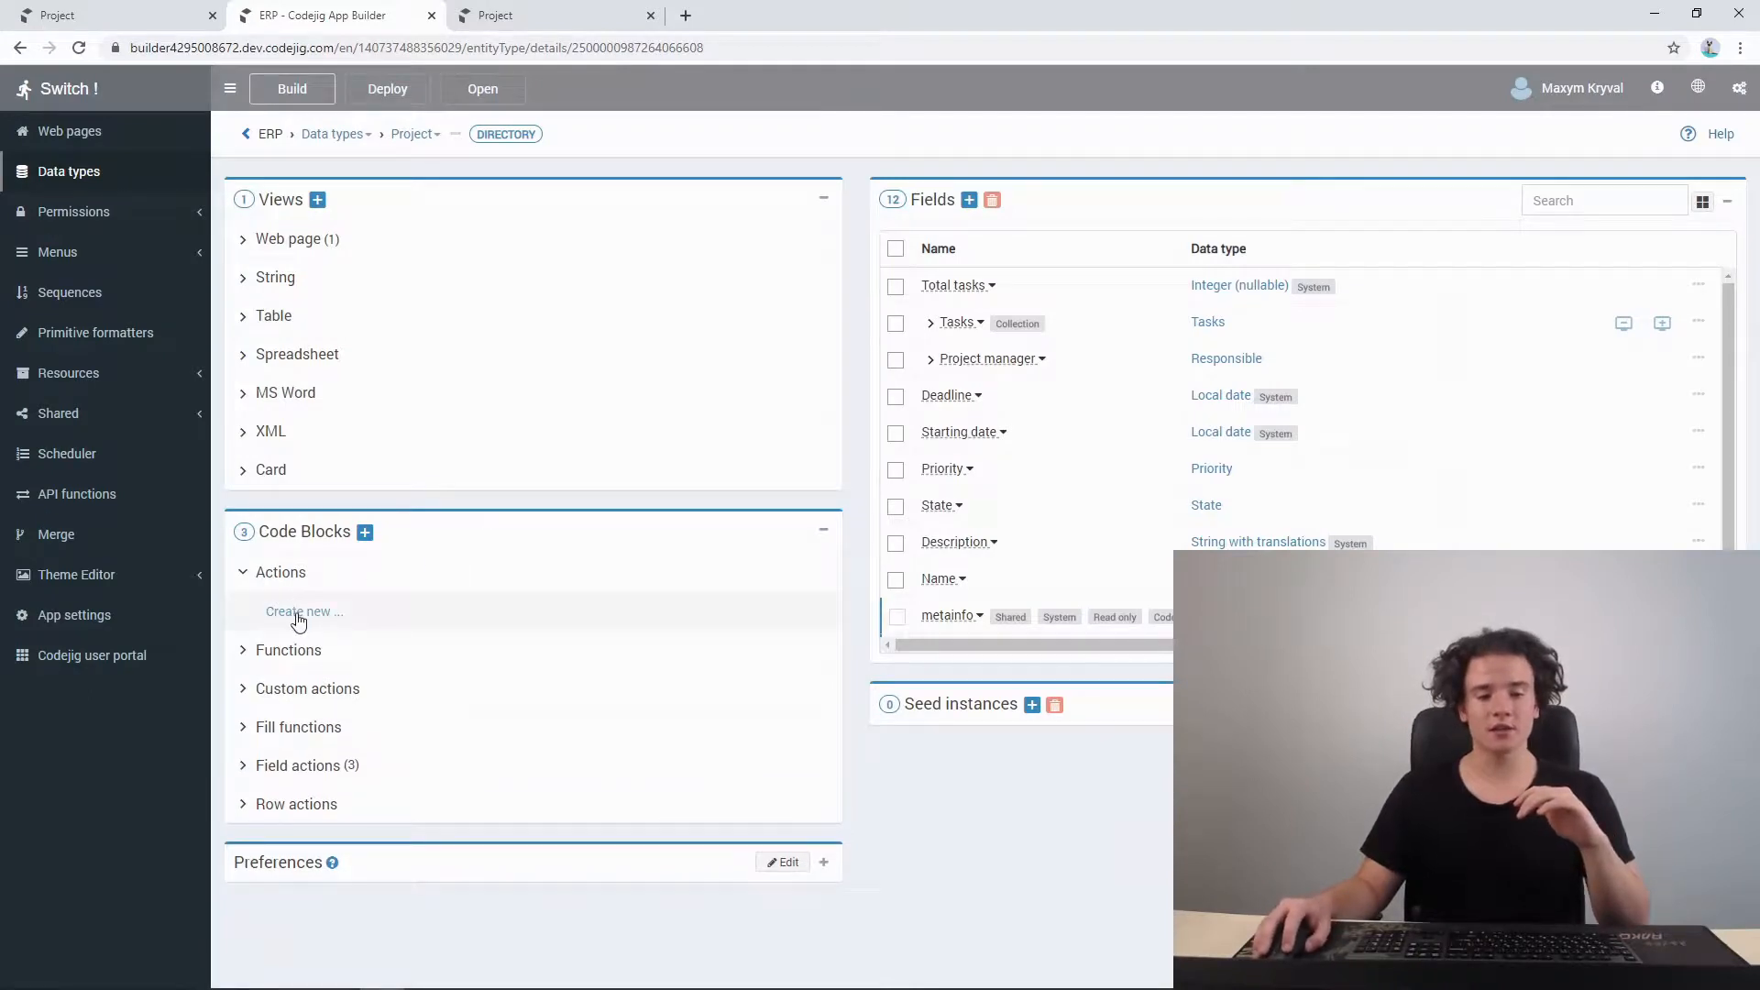
left_click(298, 611)
left_click(712, 189)
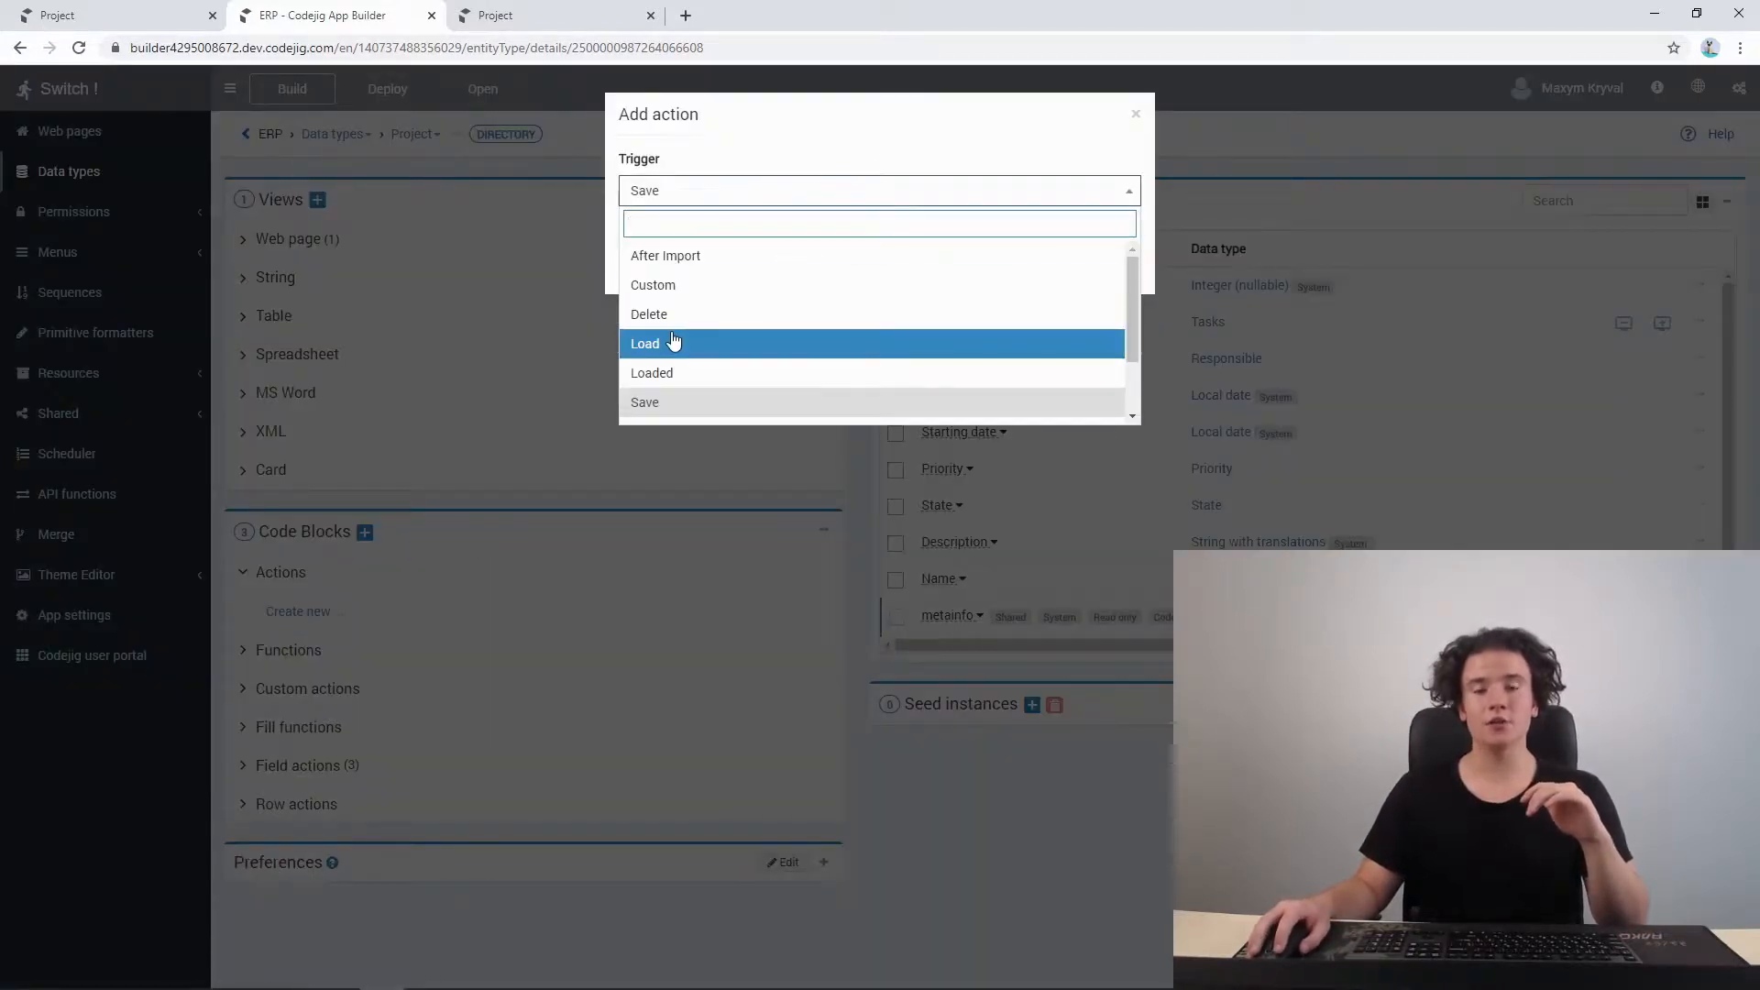
left_click(673, 342)
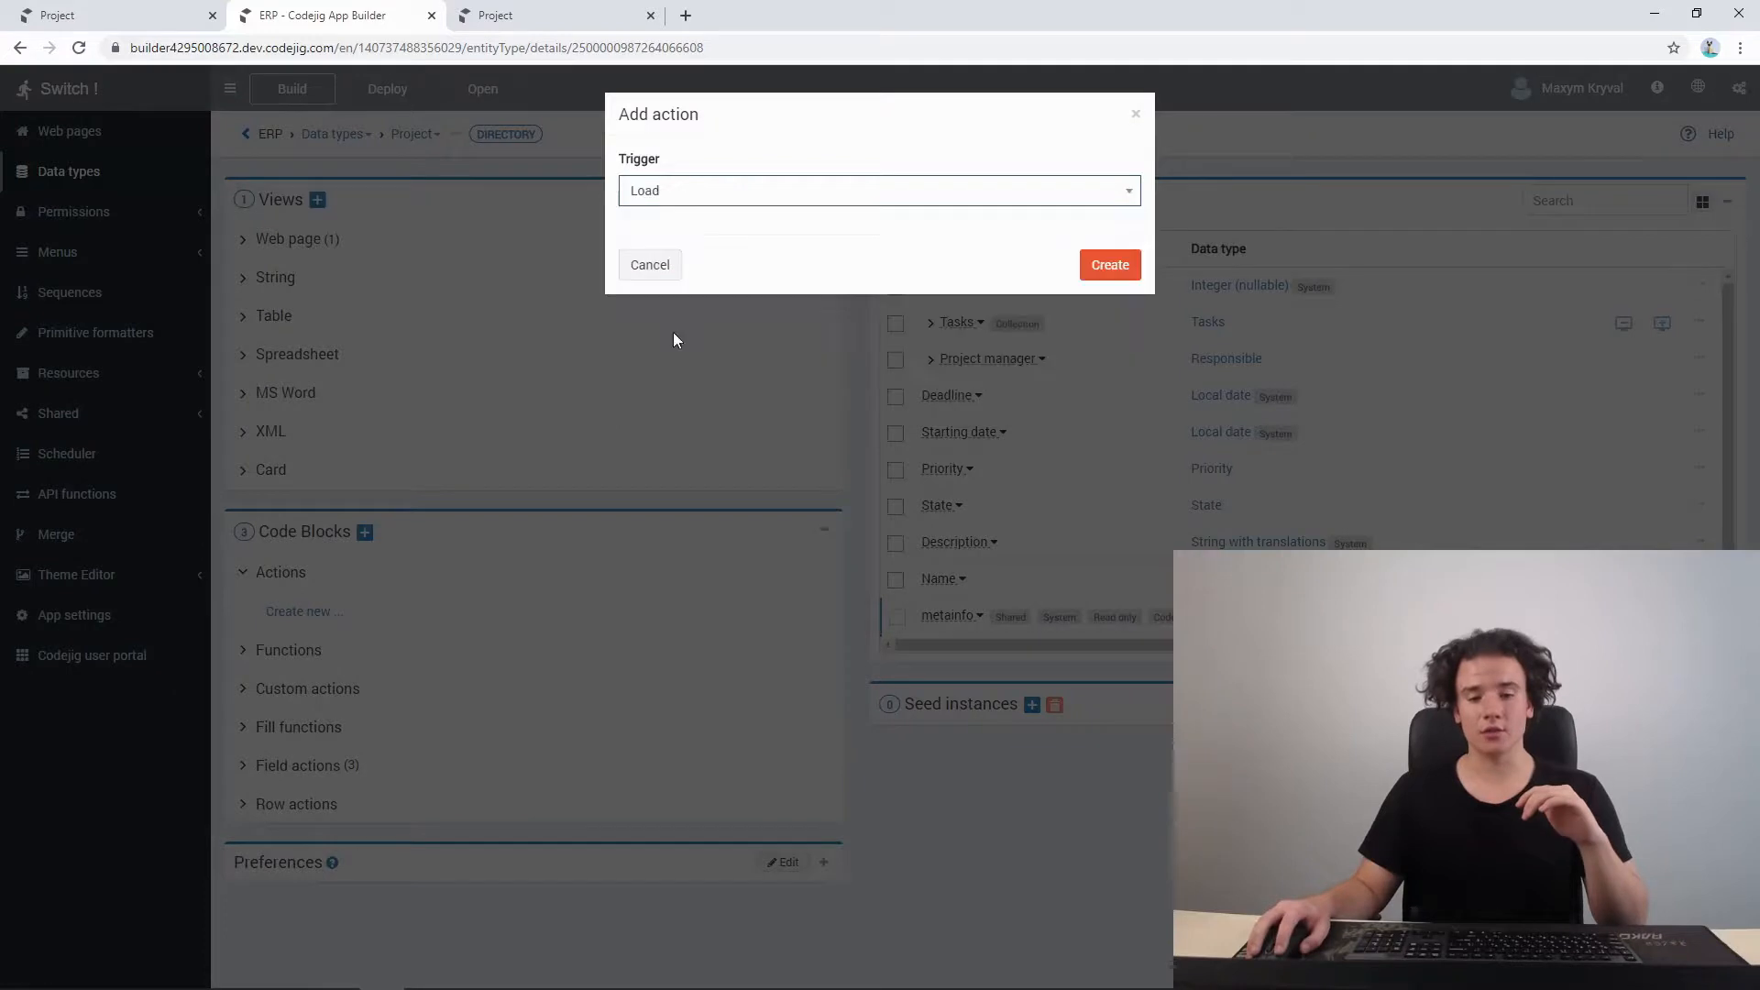
left_click(1089, 267)
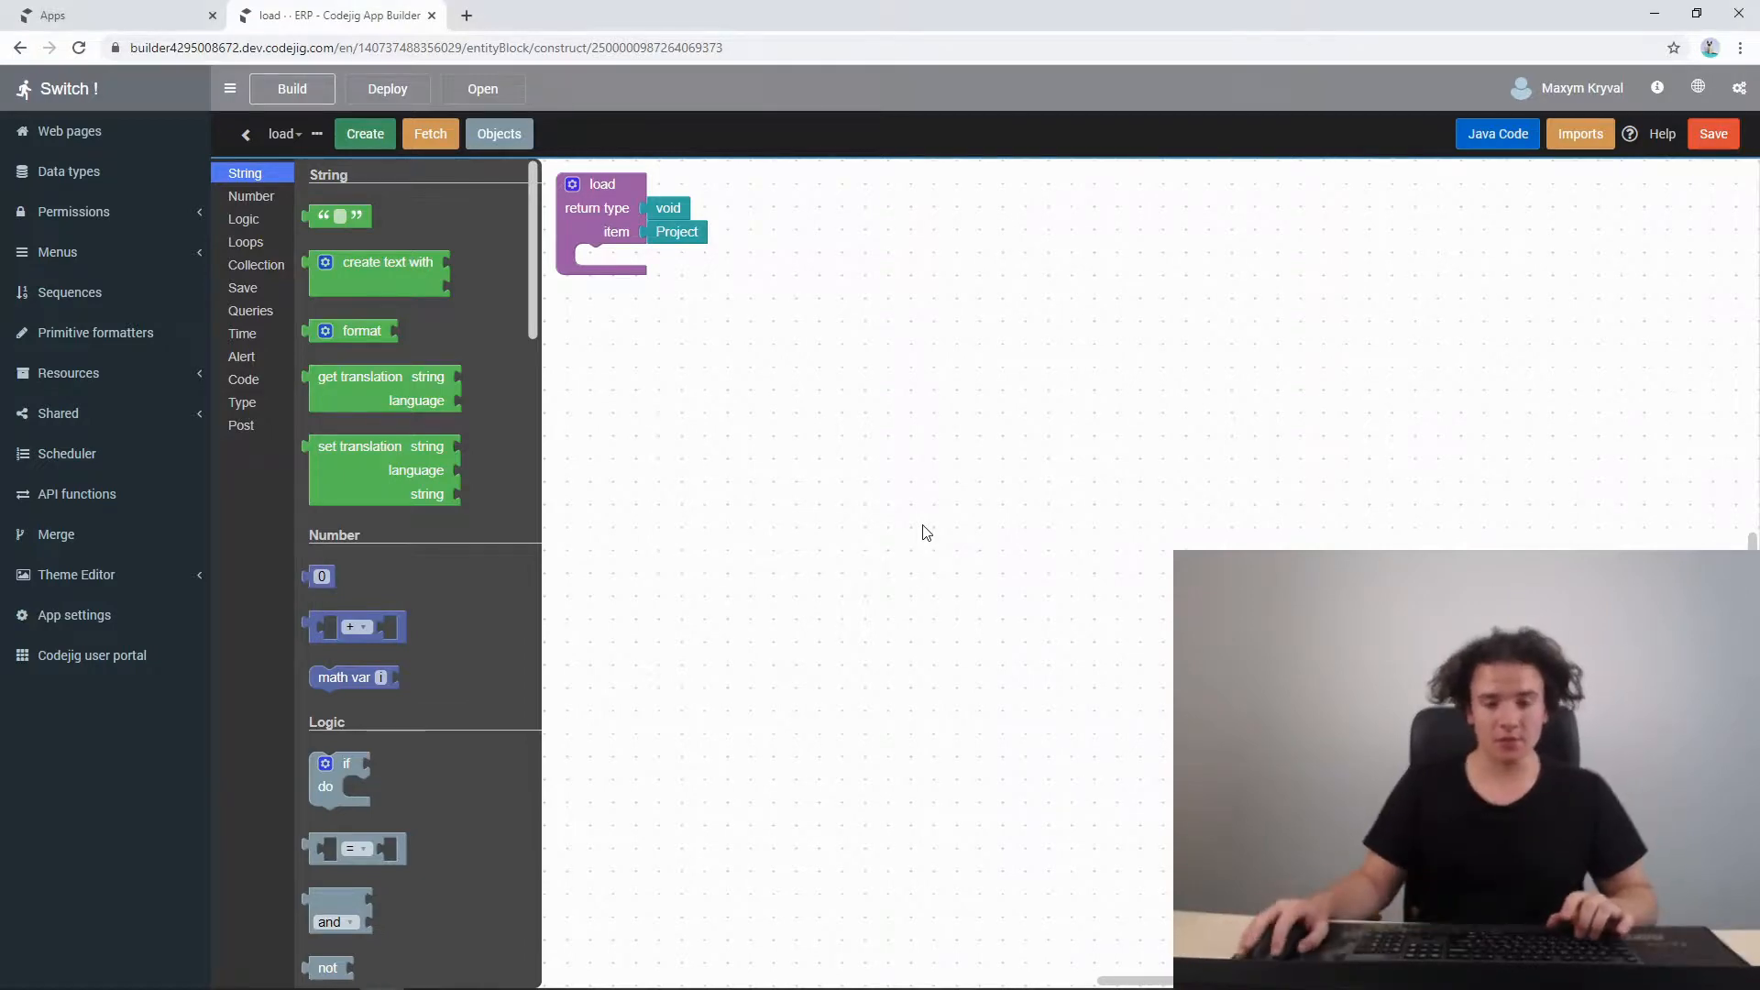
- Create a Timezone variable block, place it inside the load block and name it timezone
type("time")
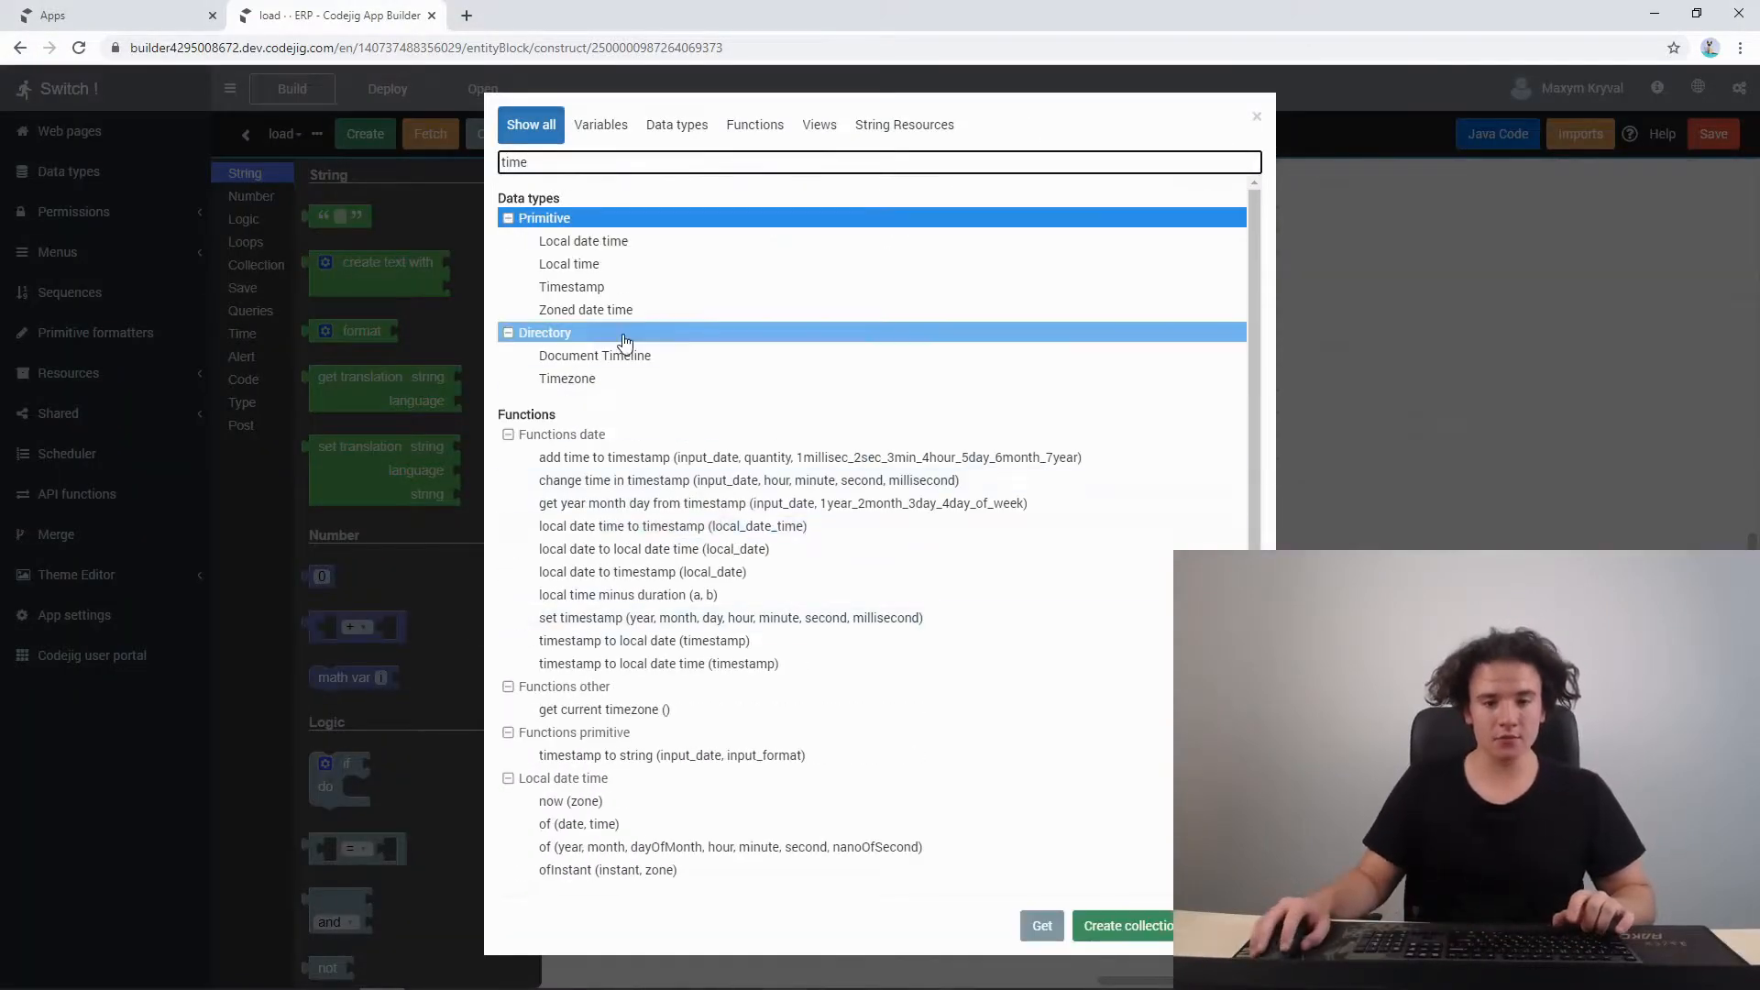
left_click(963, 378)
left_click(1227, 926)
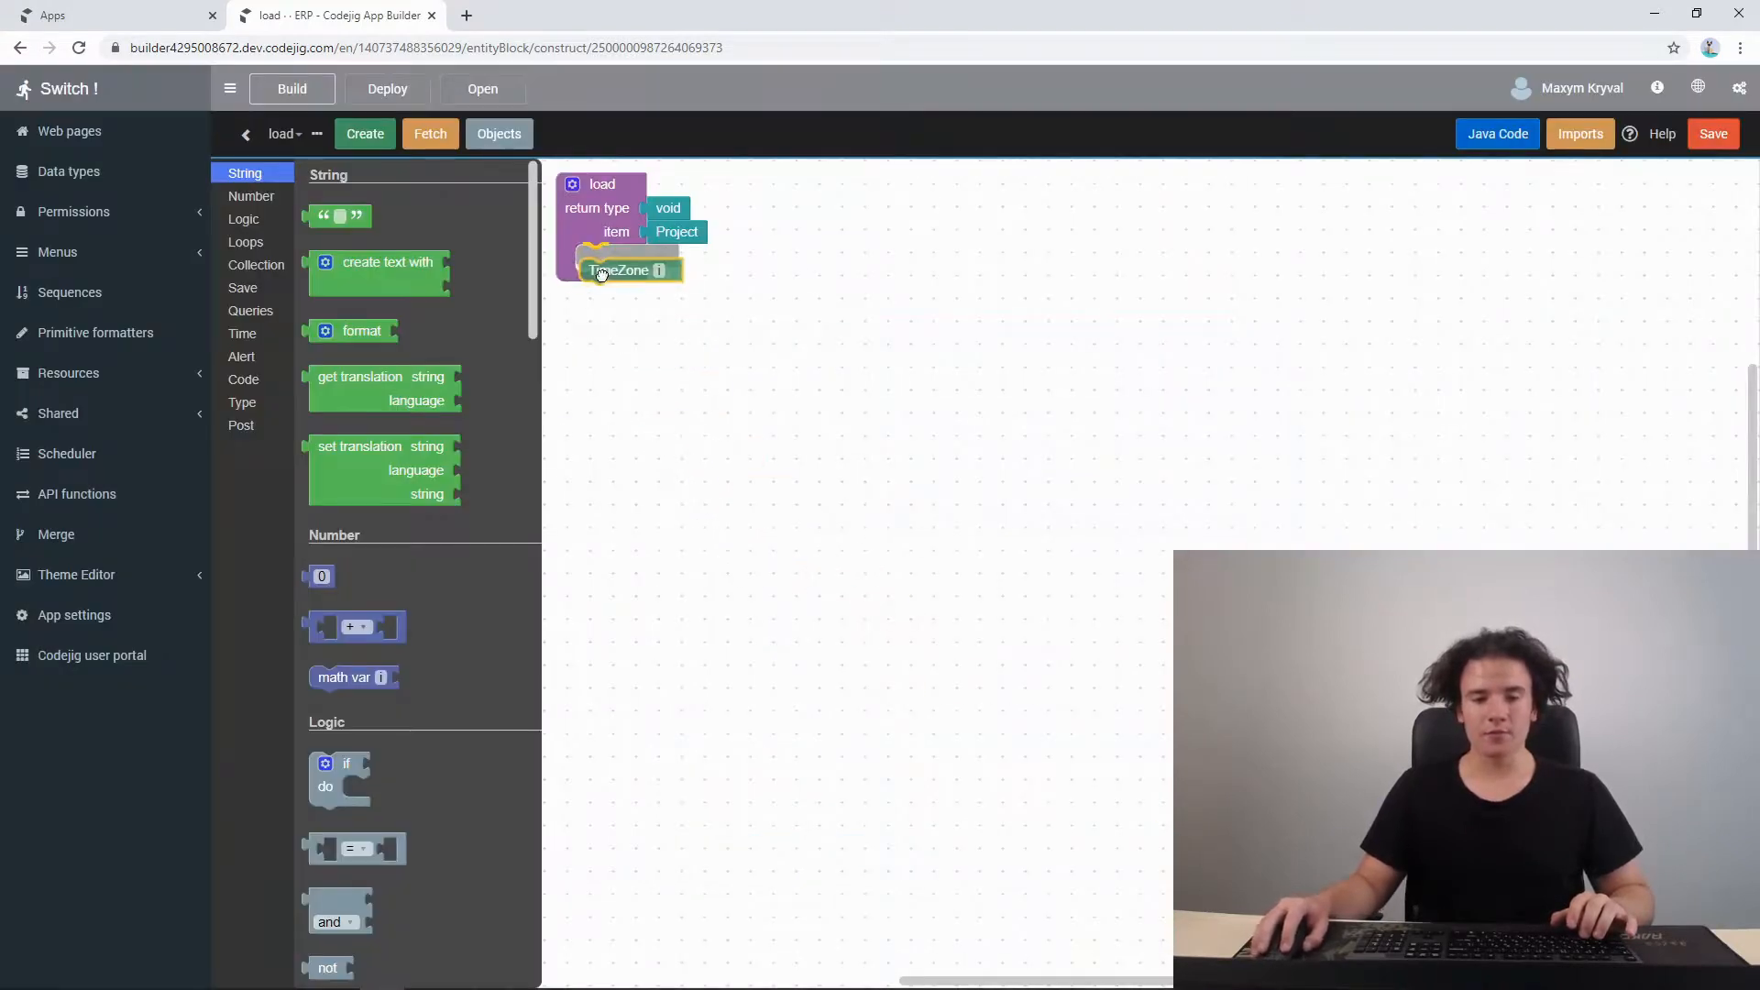
left_click(599, 260)
type("timzeone")
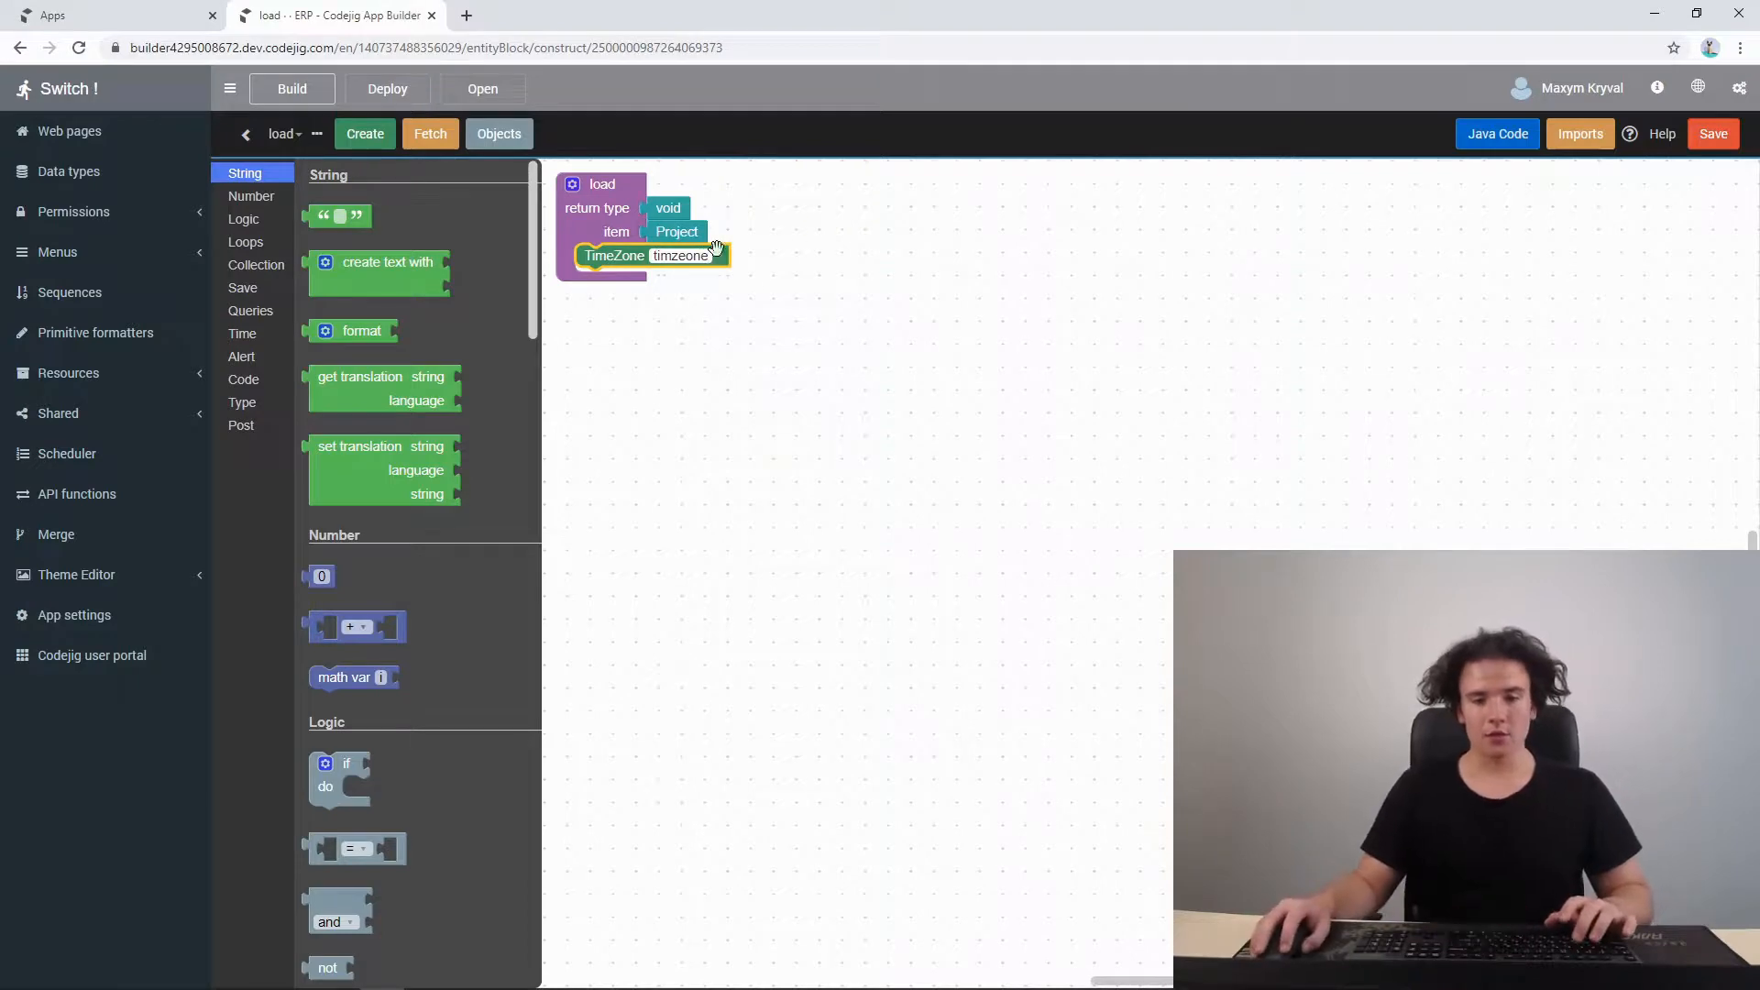
key("BackSpace")
key("BackSpace")
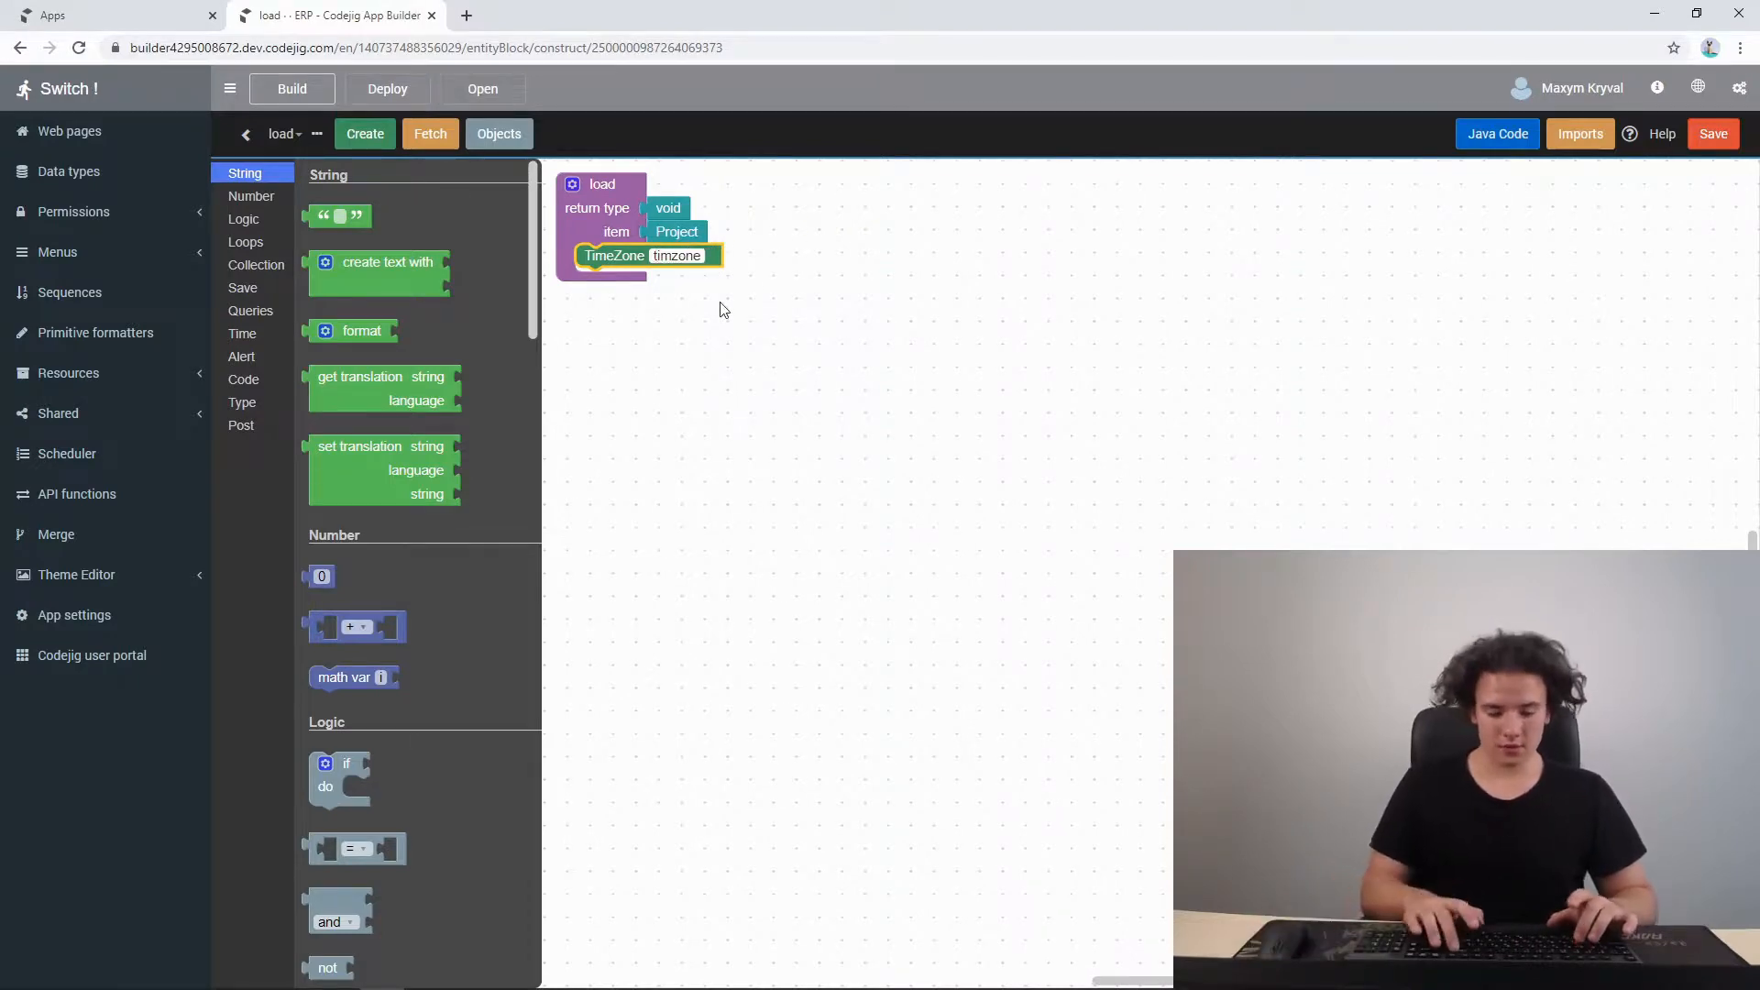
type("ez")
left_click(725, 310)
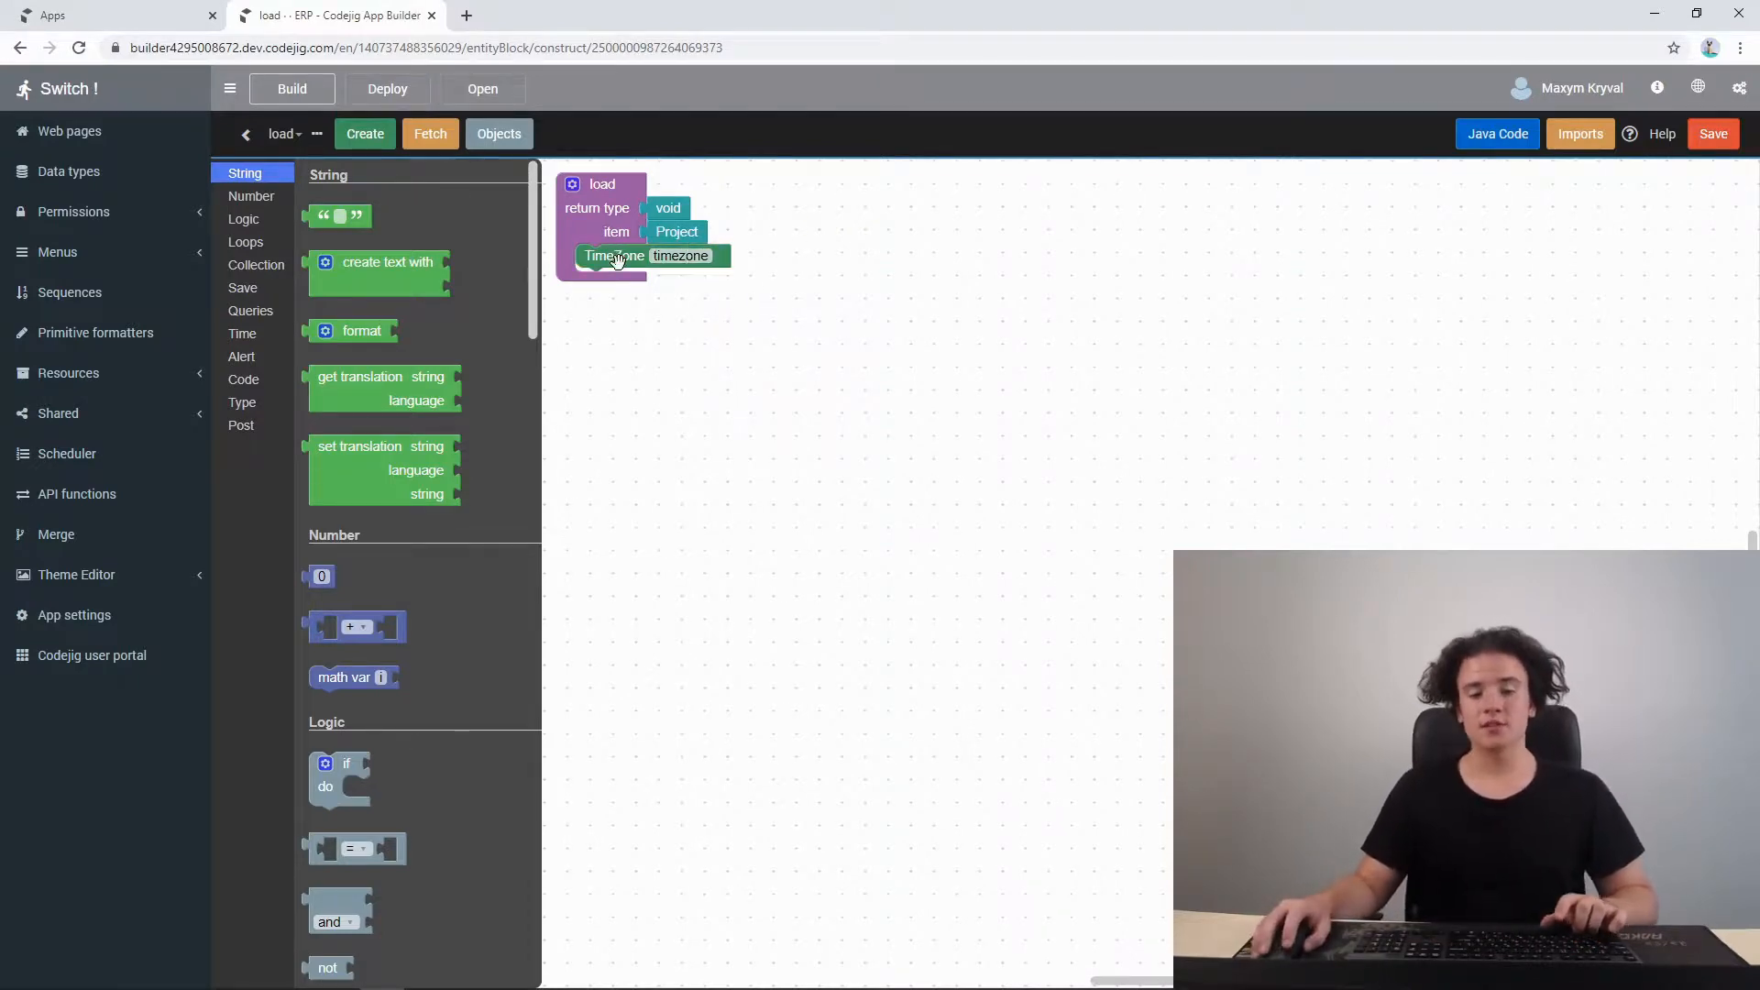
- Place an assignment block for timezone beneath its declaration and attach the get default timezone function to it
right_click(617, 261)
left_click(675, 436)
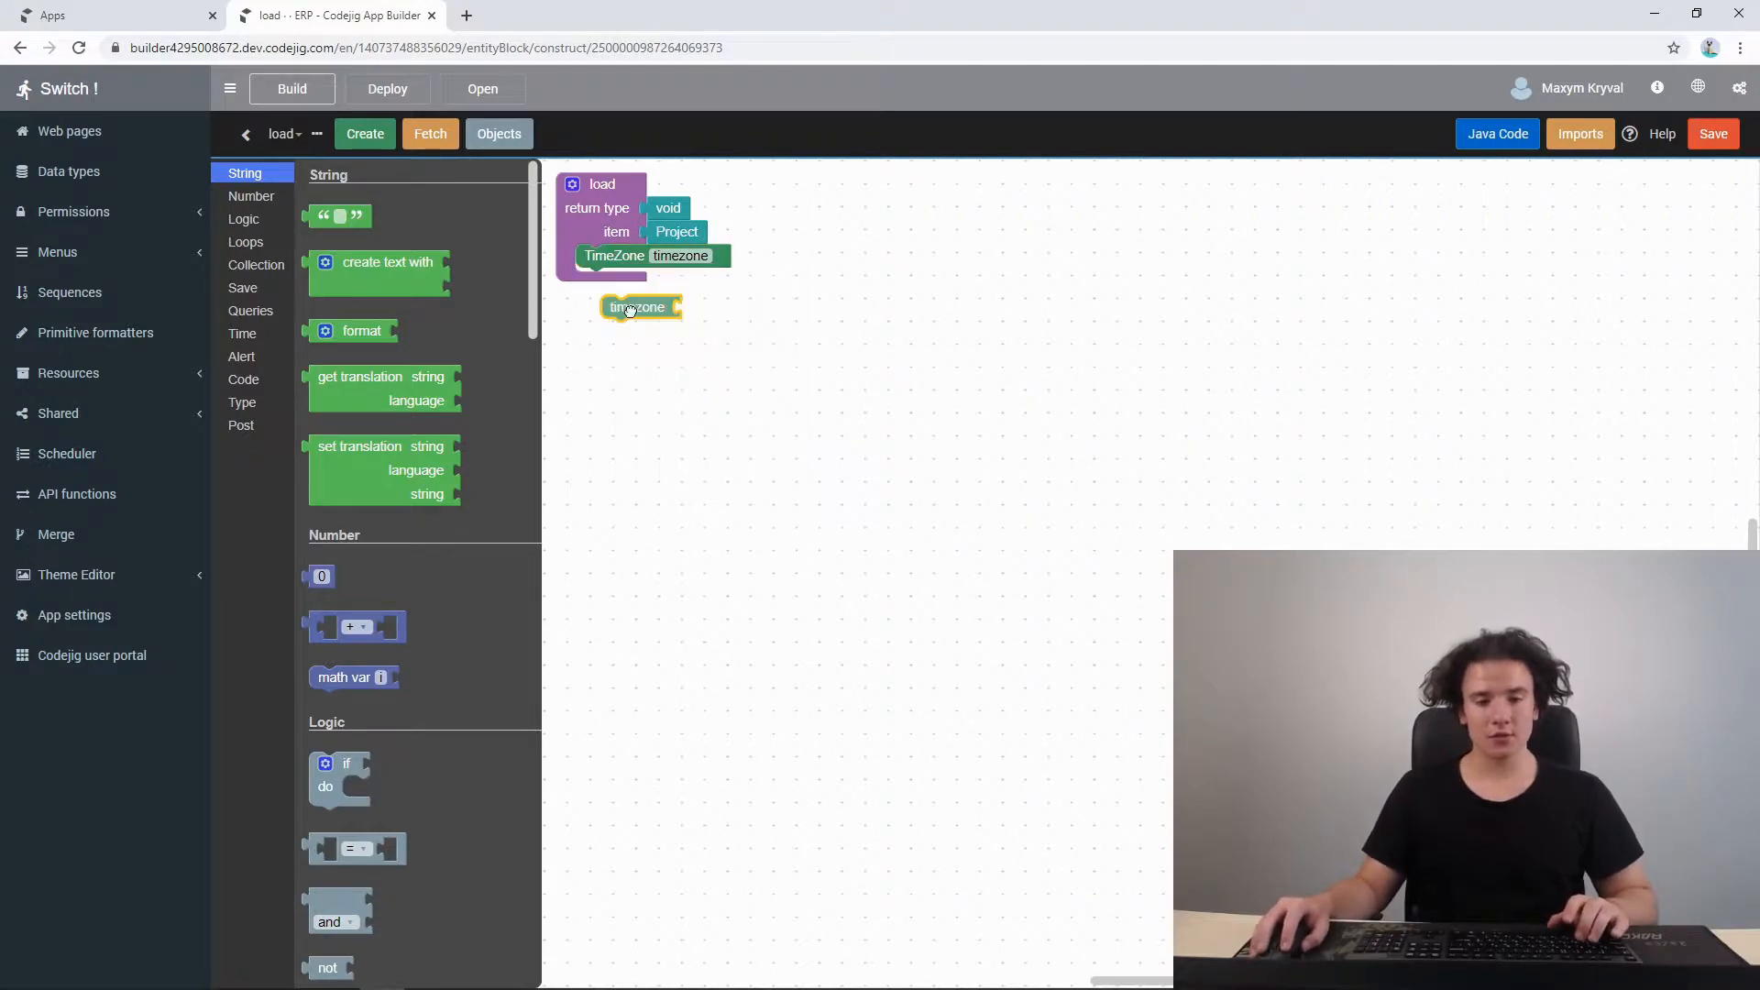
left_click_drag(630, 311, 609, 286)
left_click(743, 347)
type("get")
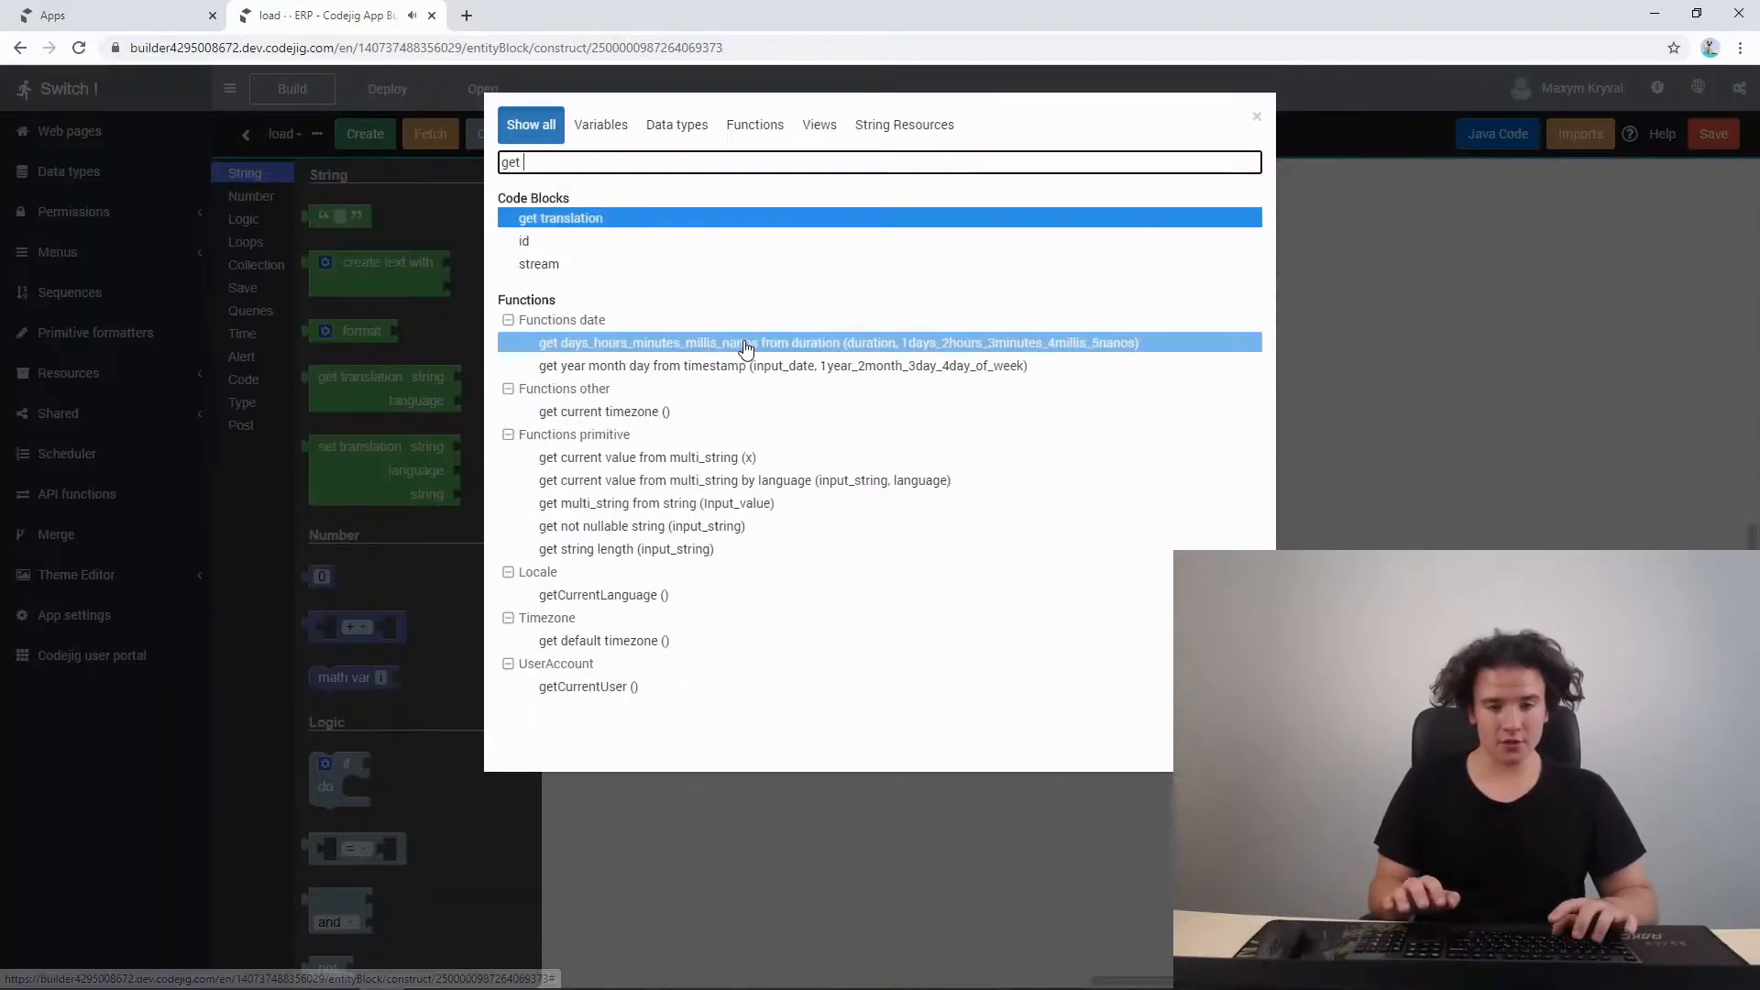
left_click(605, 594)
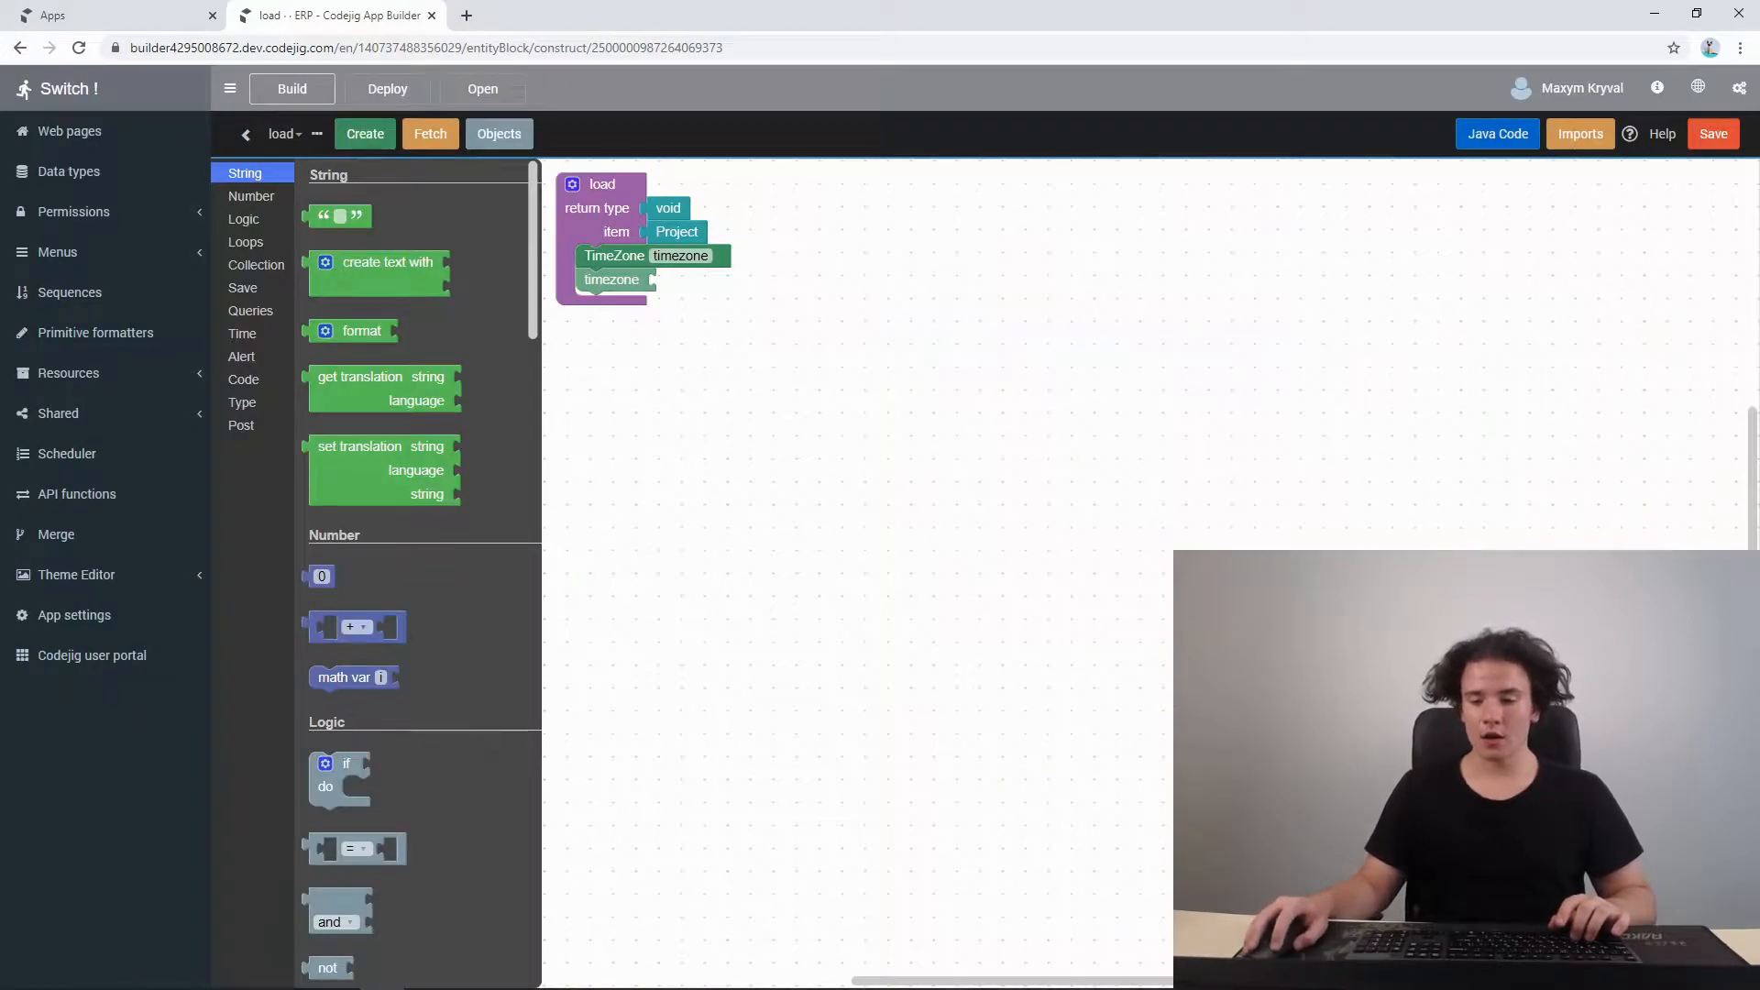
left_click_drag(1111, 422, 719, 279)
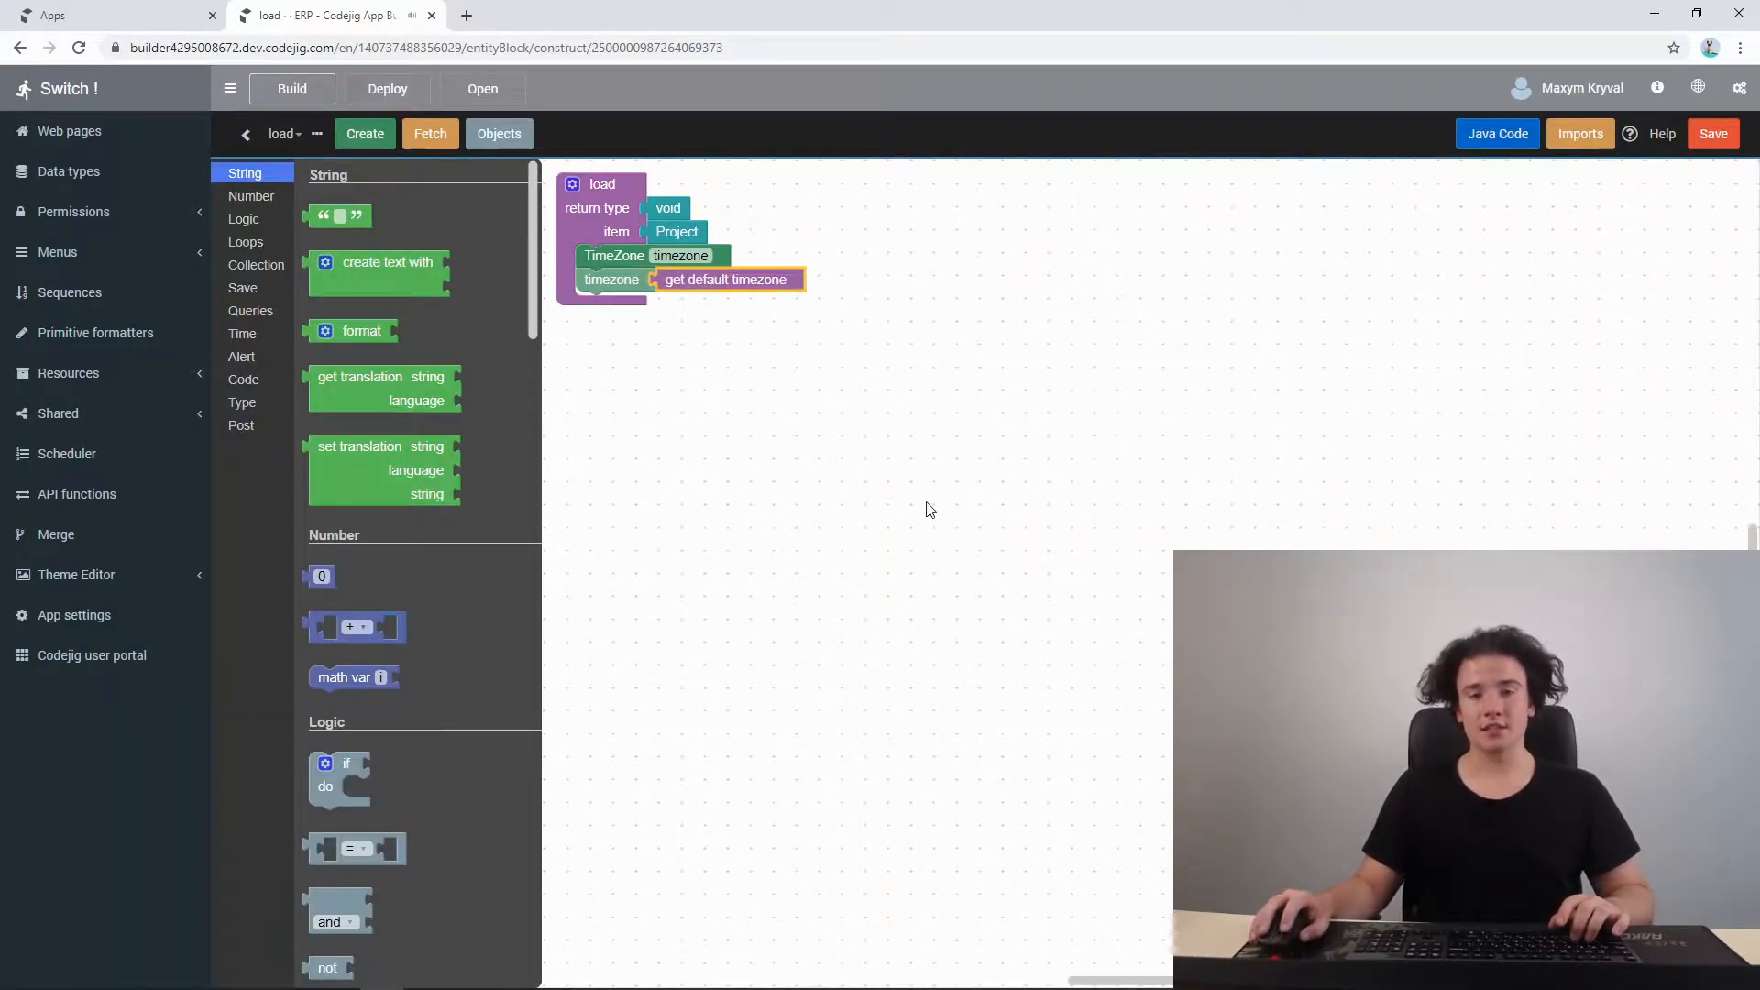
- Create a Local date variable block, place it beneath the timezone assignment inside the load block and name it today
left_click(929, 328)
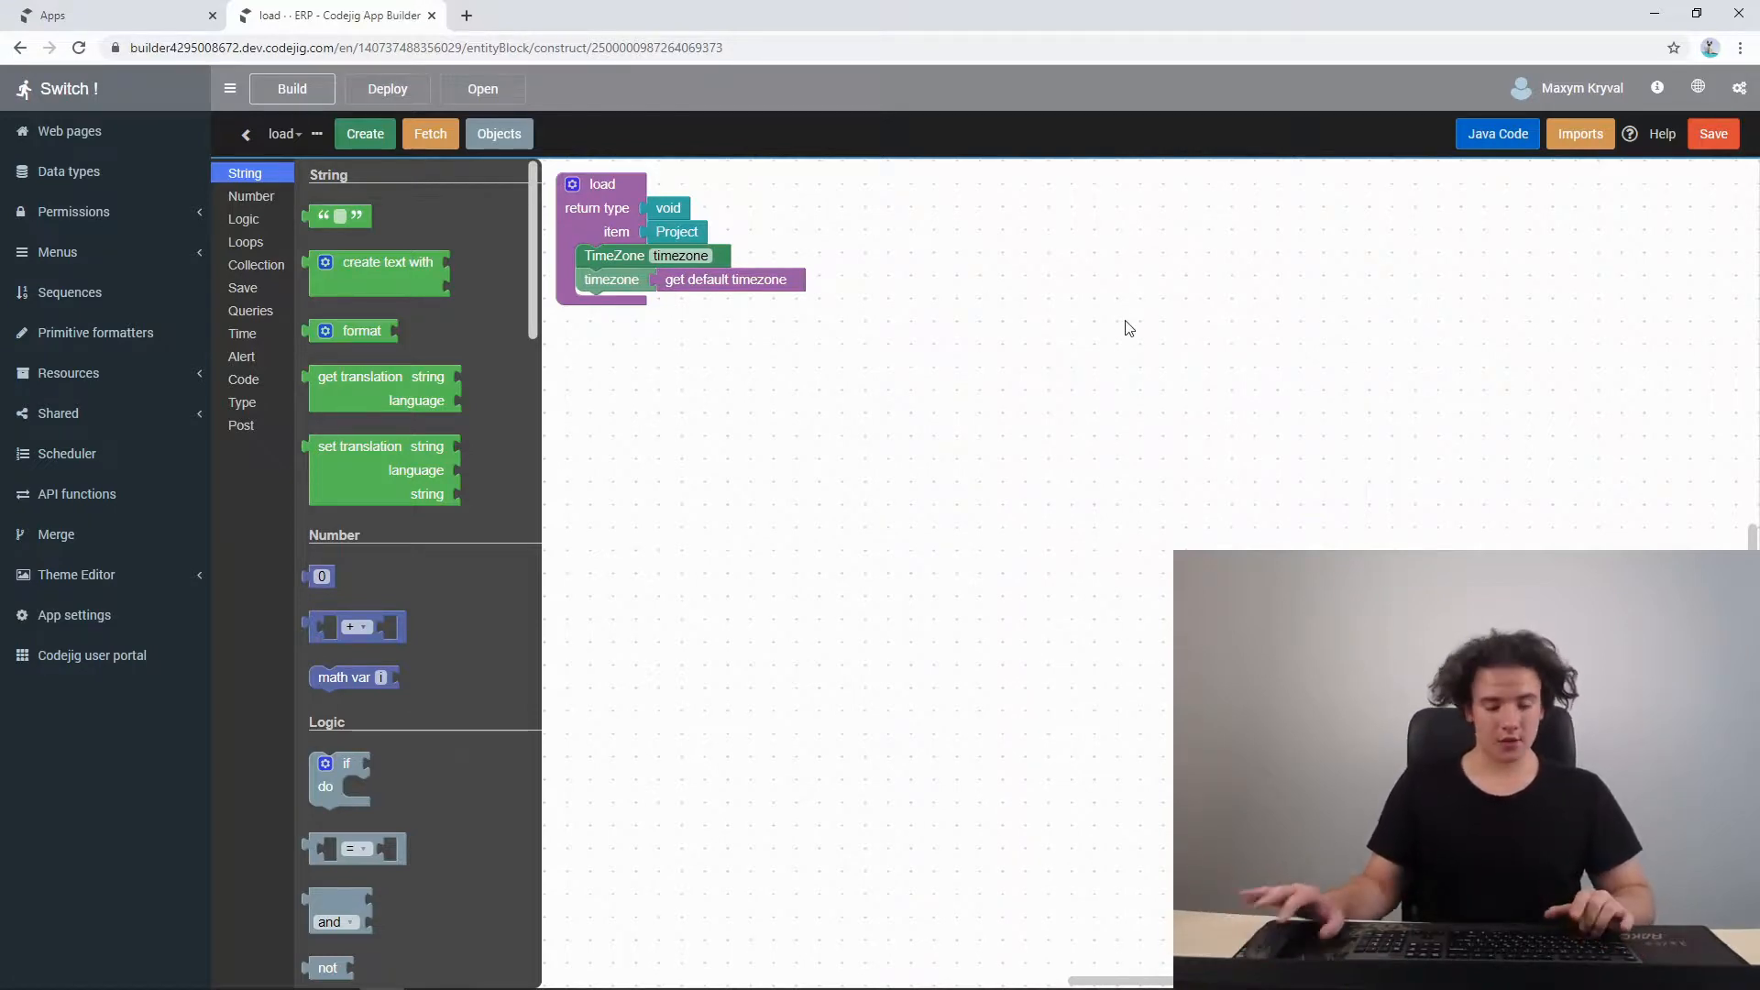
type("local ")
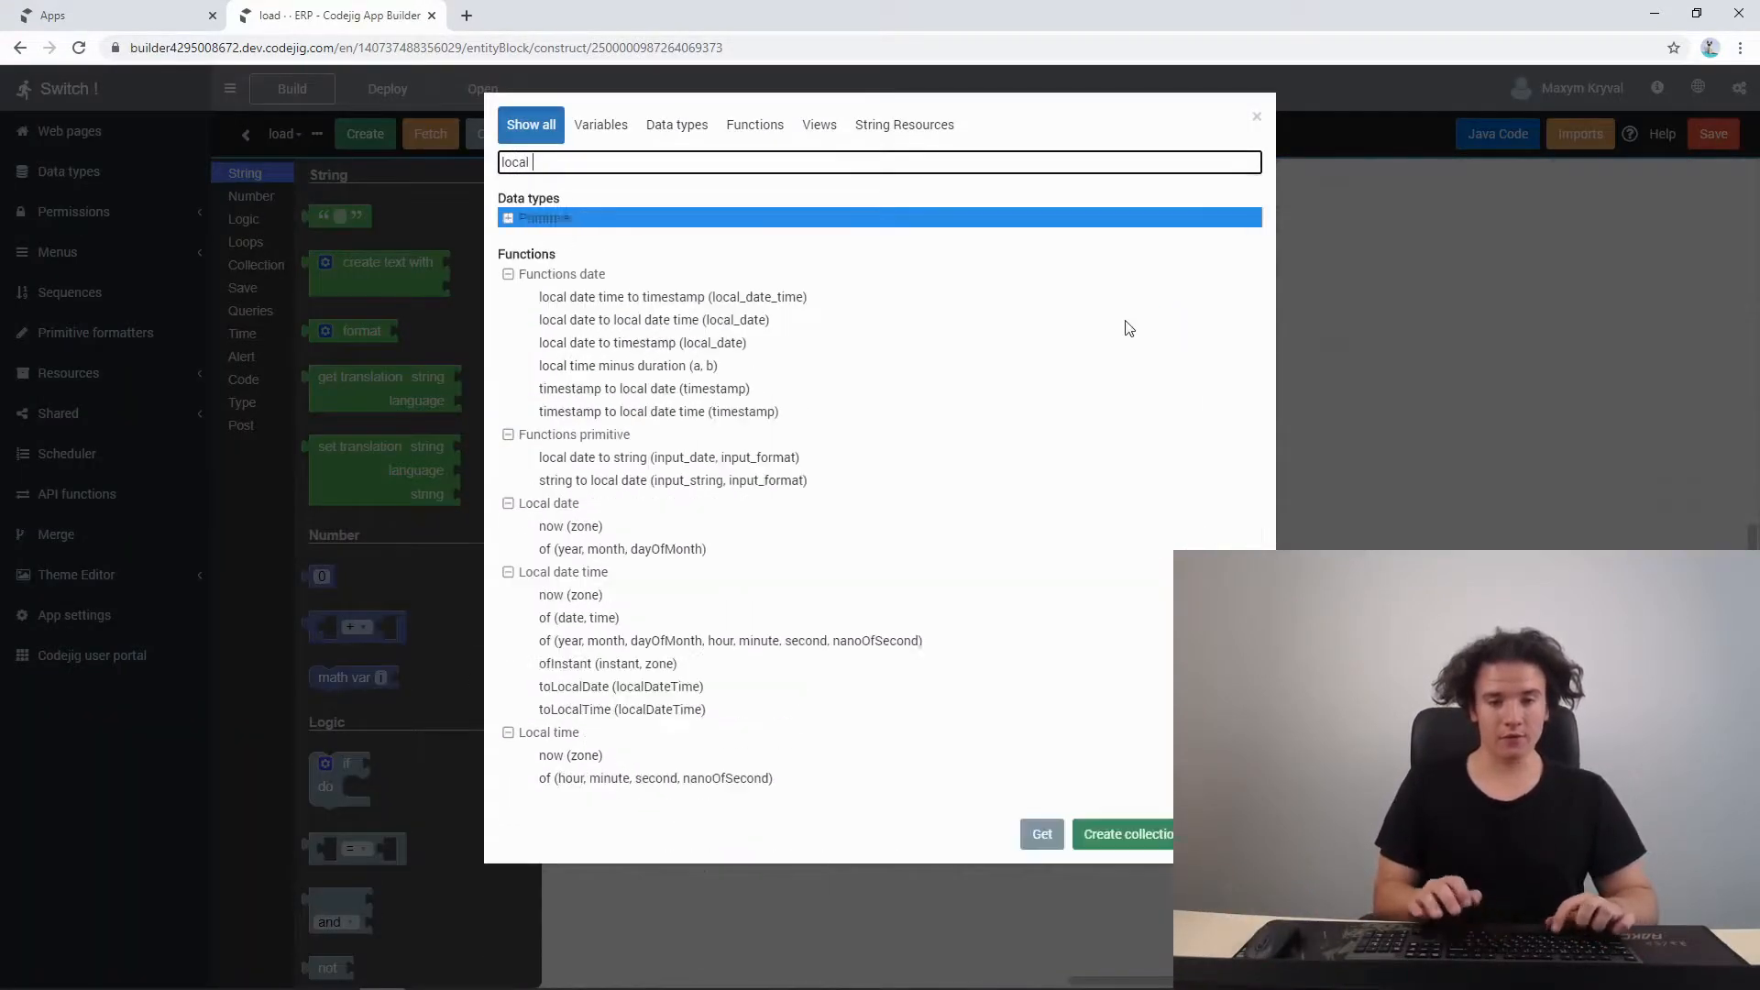
type("d")
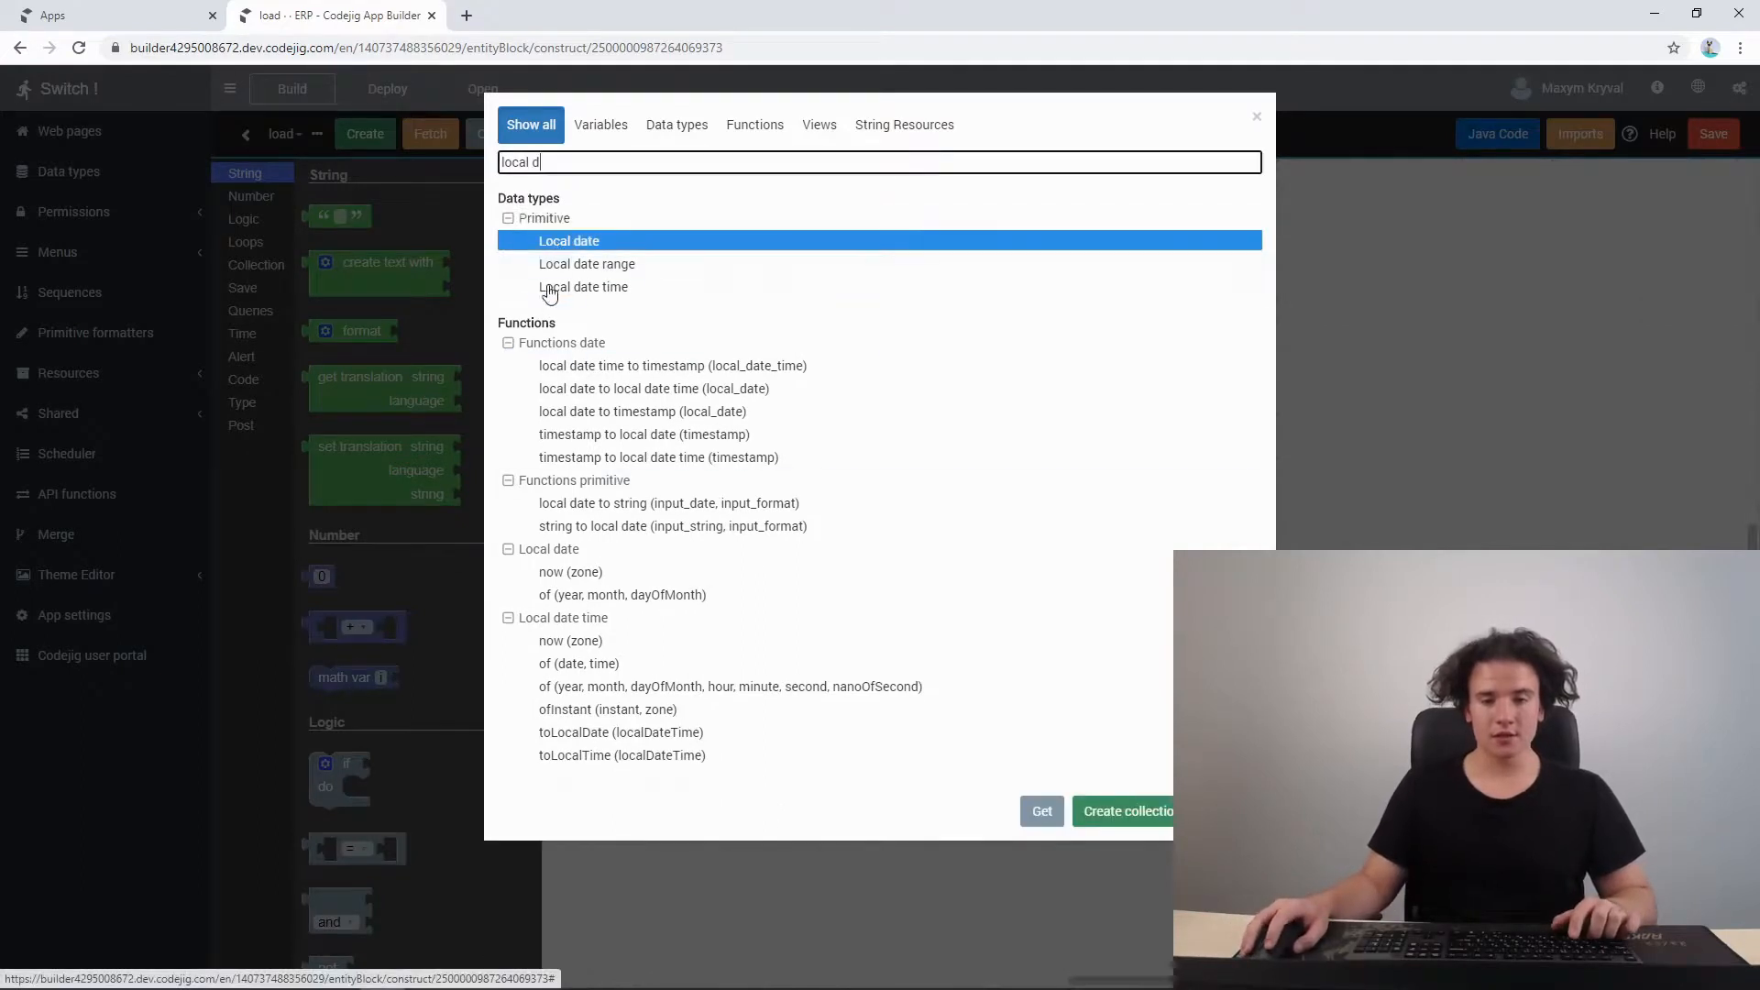
left_click(1230, 811)
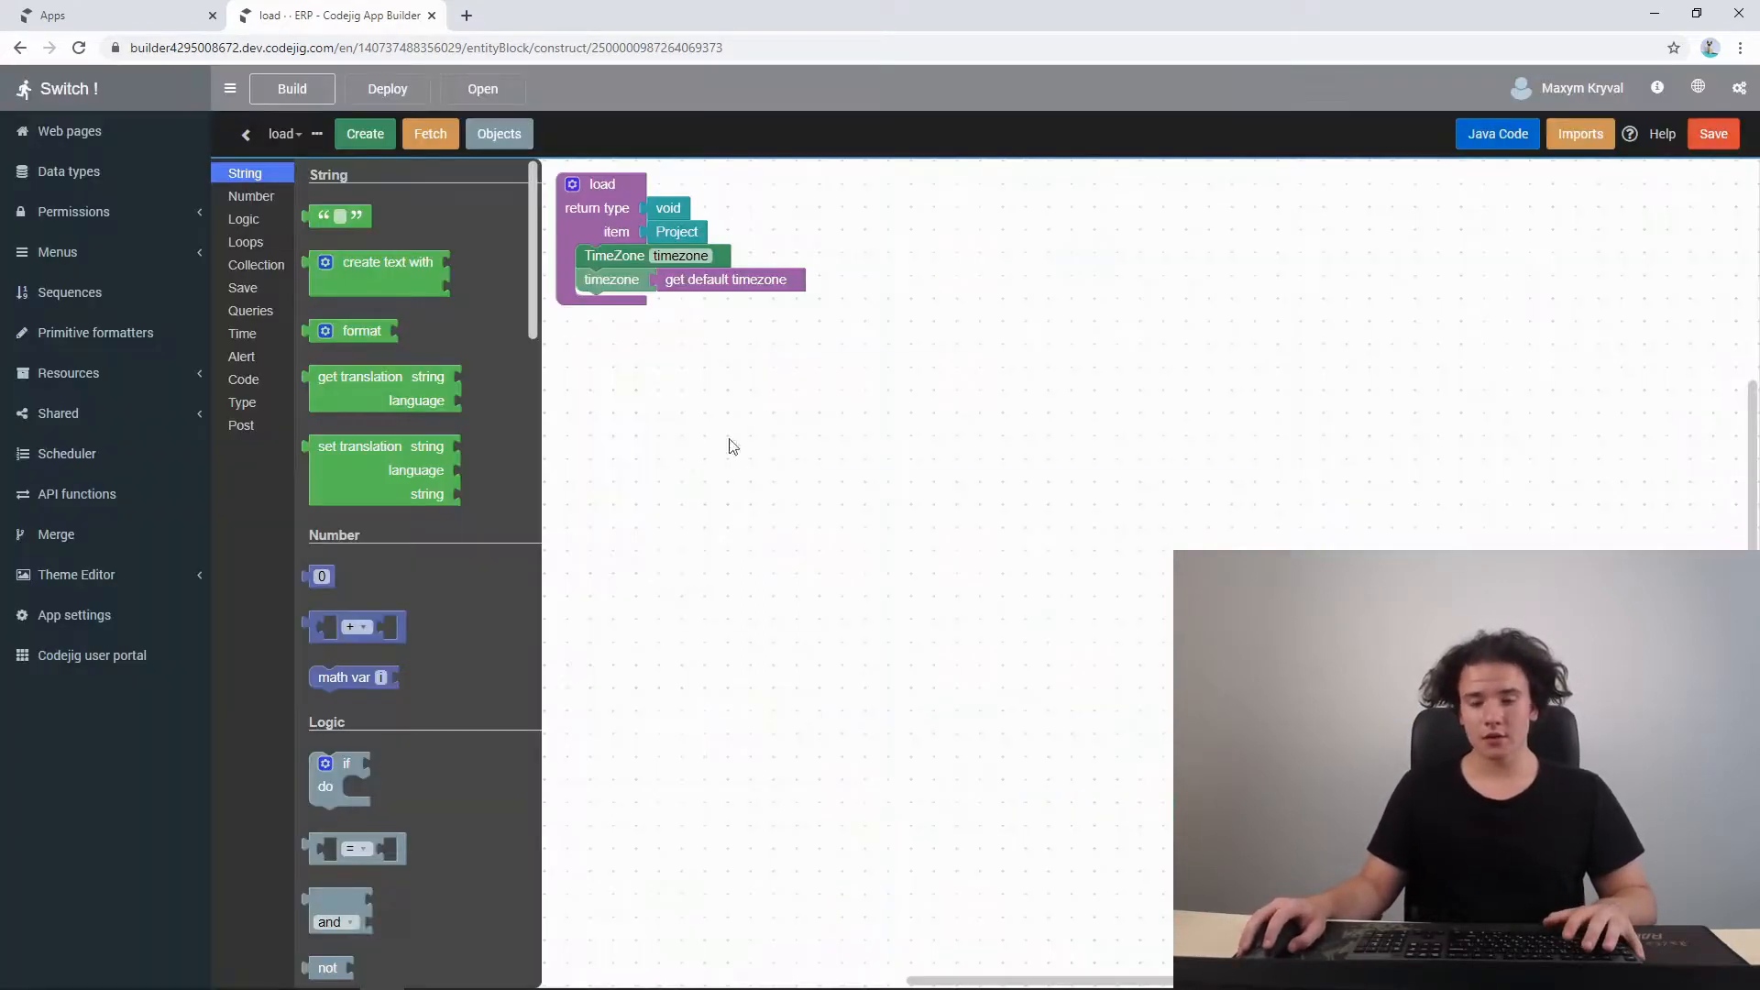
left_click_drag(1219, 800, 607, 323)
type("today")
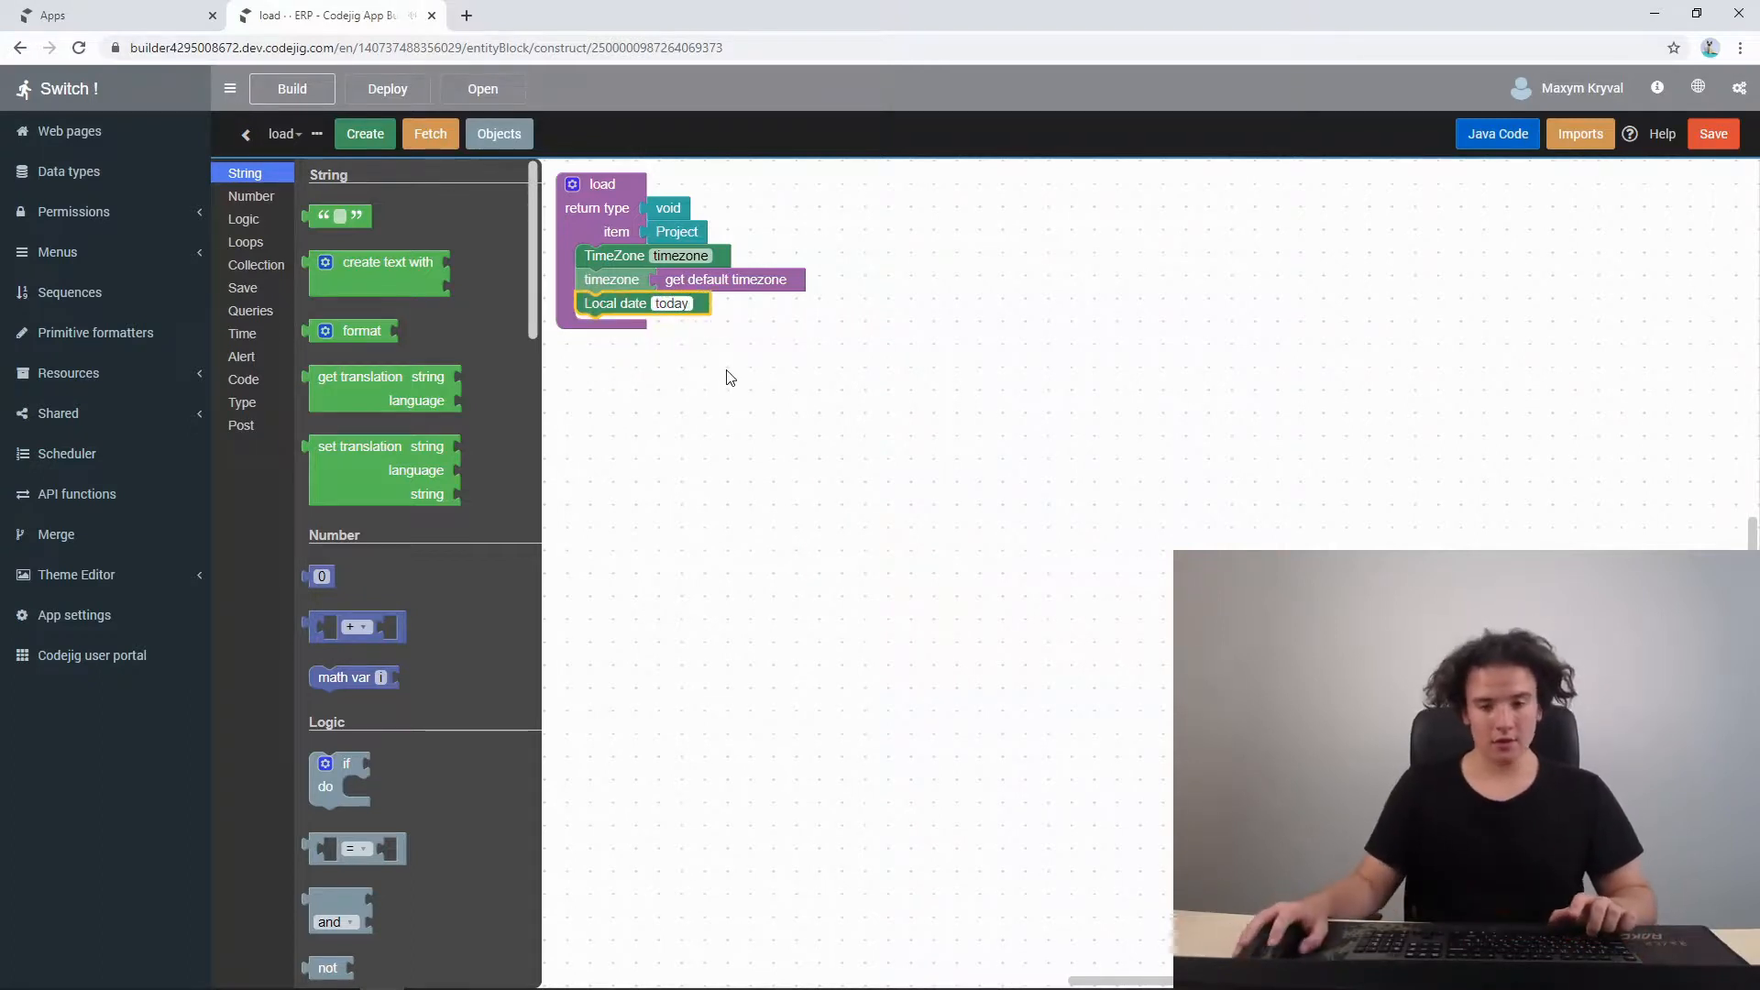
left_click(730, 378)
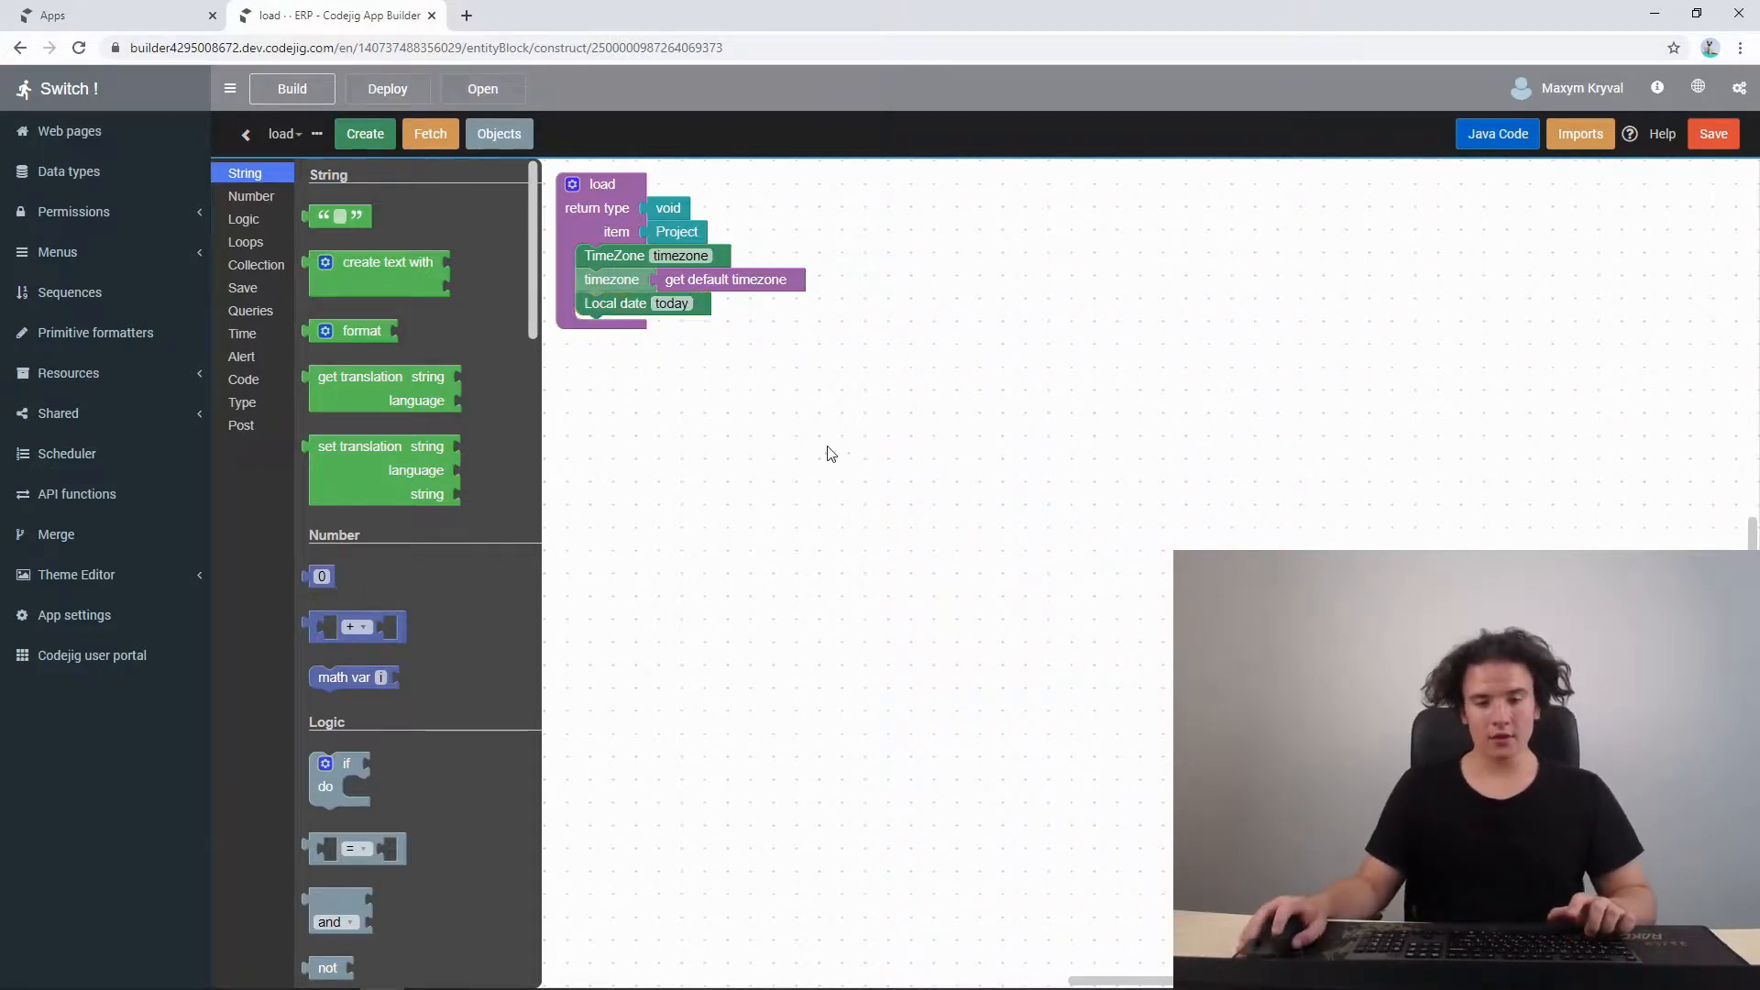
- Place an assignment block for today beneath its declaration and attach the Local date now (zone) function to it
right_click(646, 307)
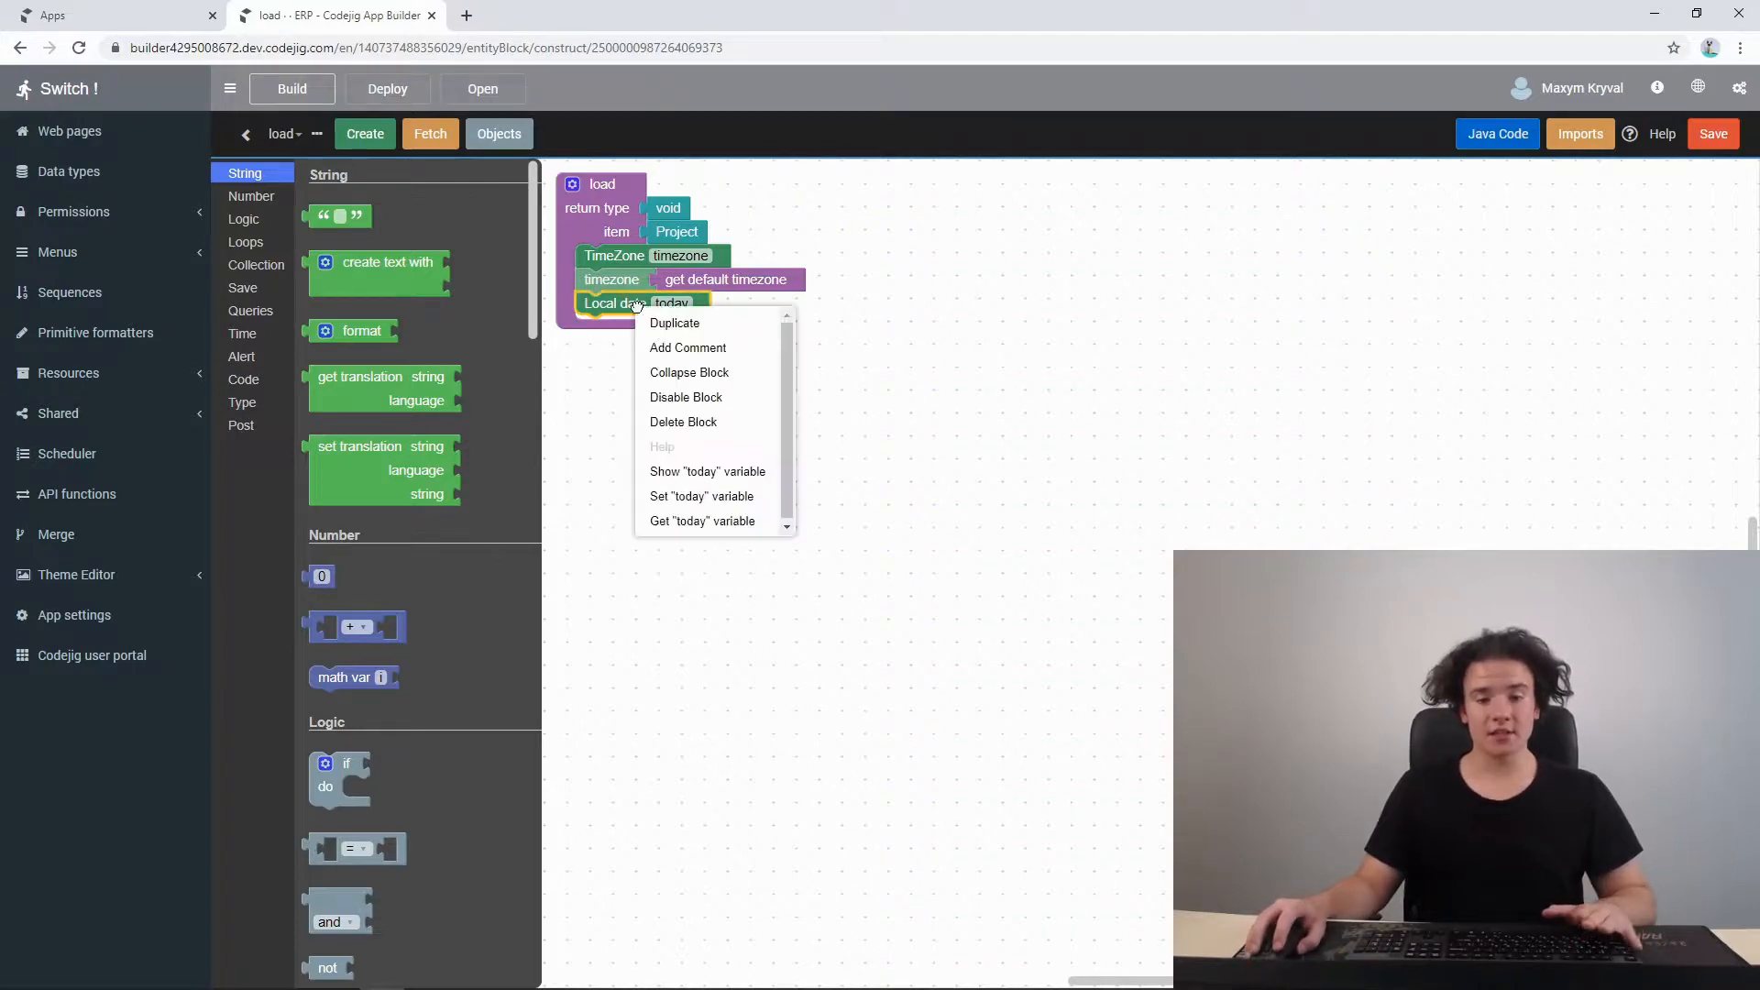
left_click(706, 496)
left_click_drag(646, 355, 620, 328)
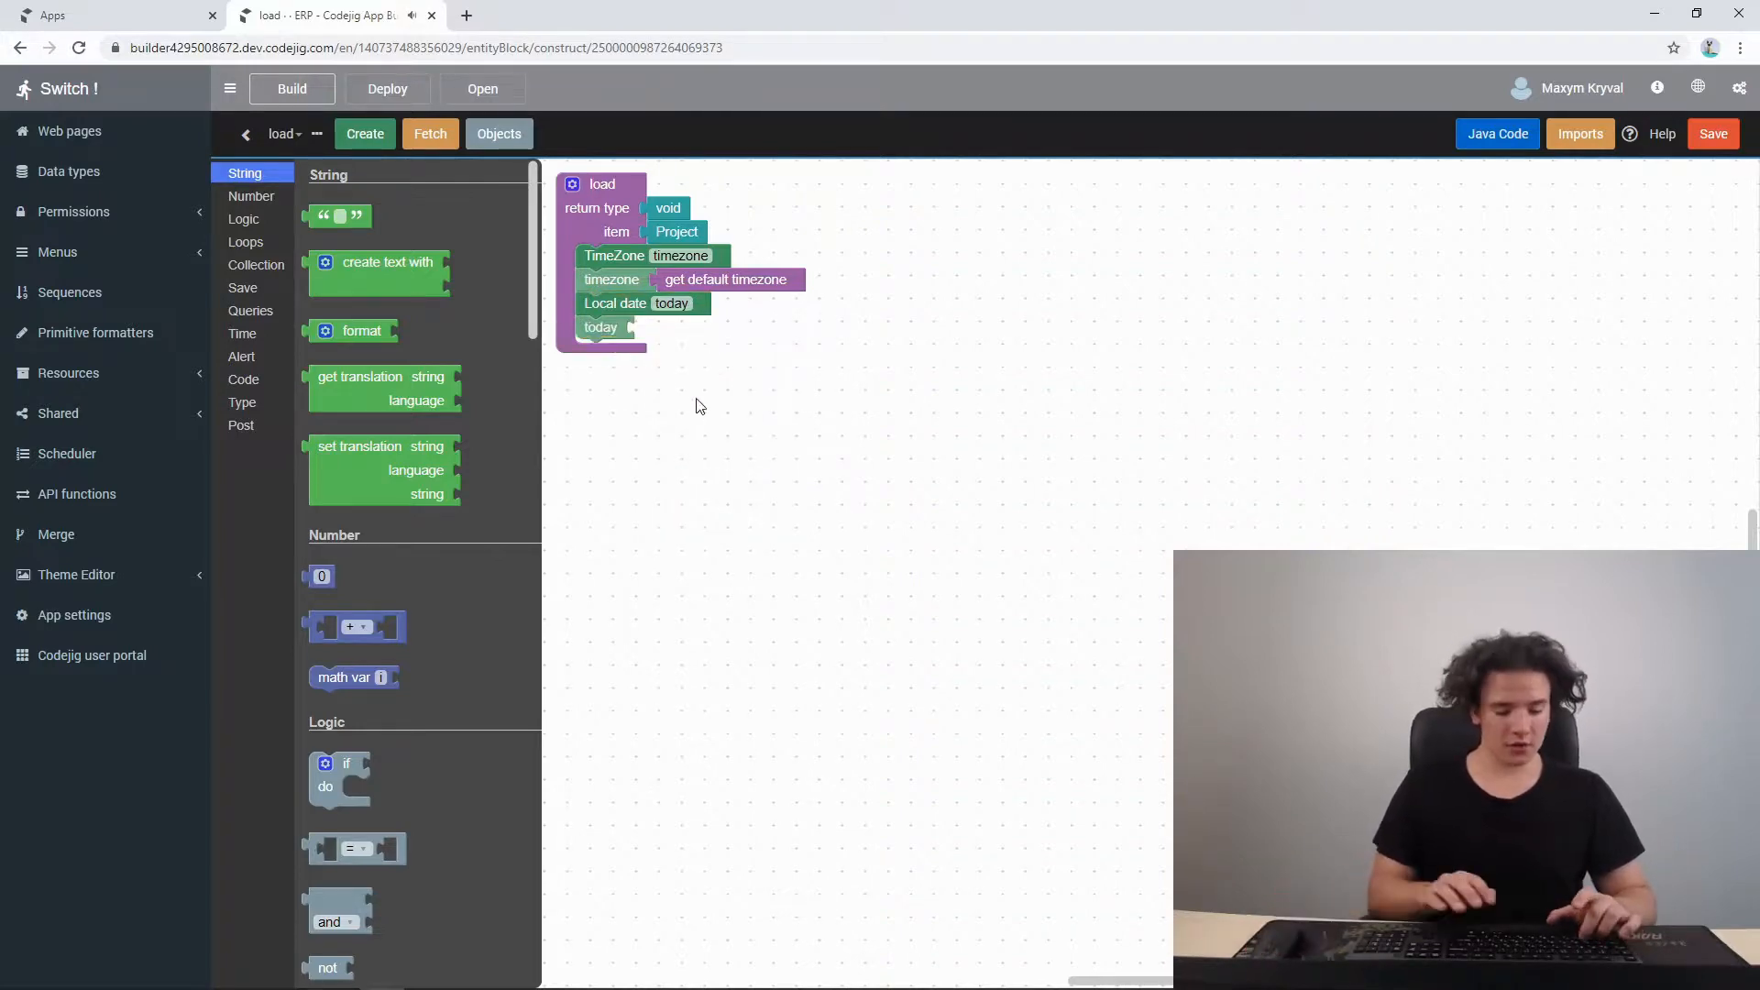
type("now")
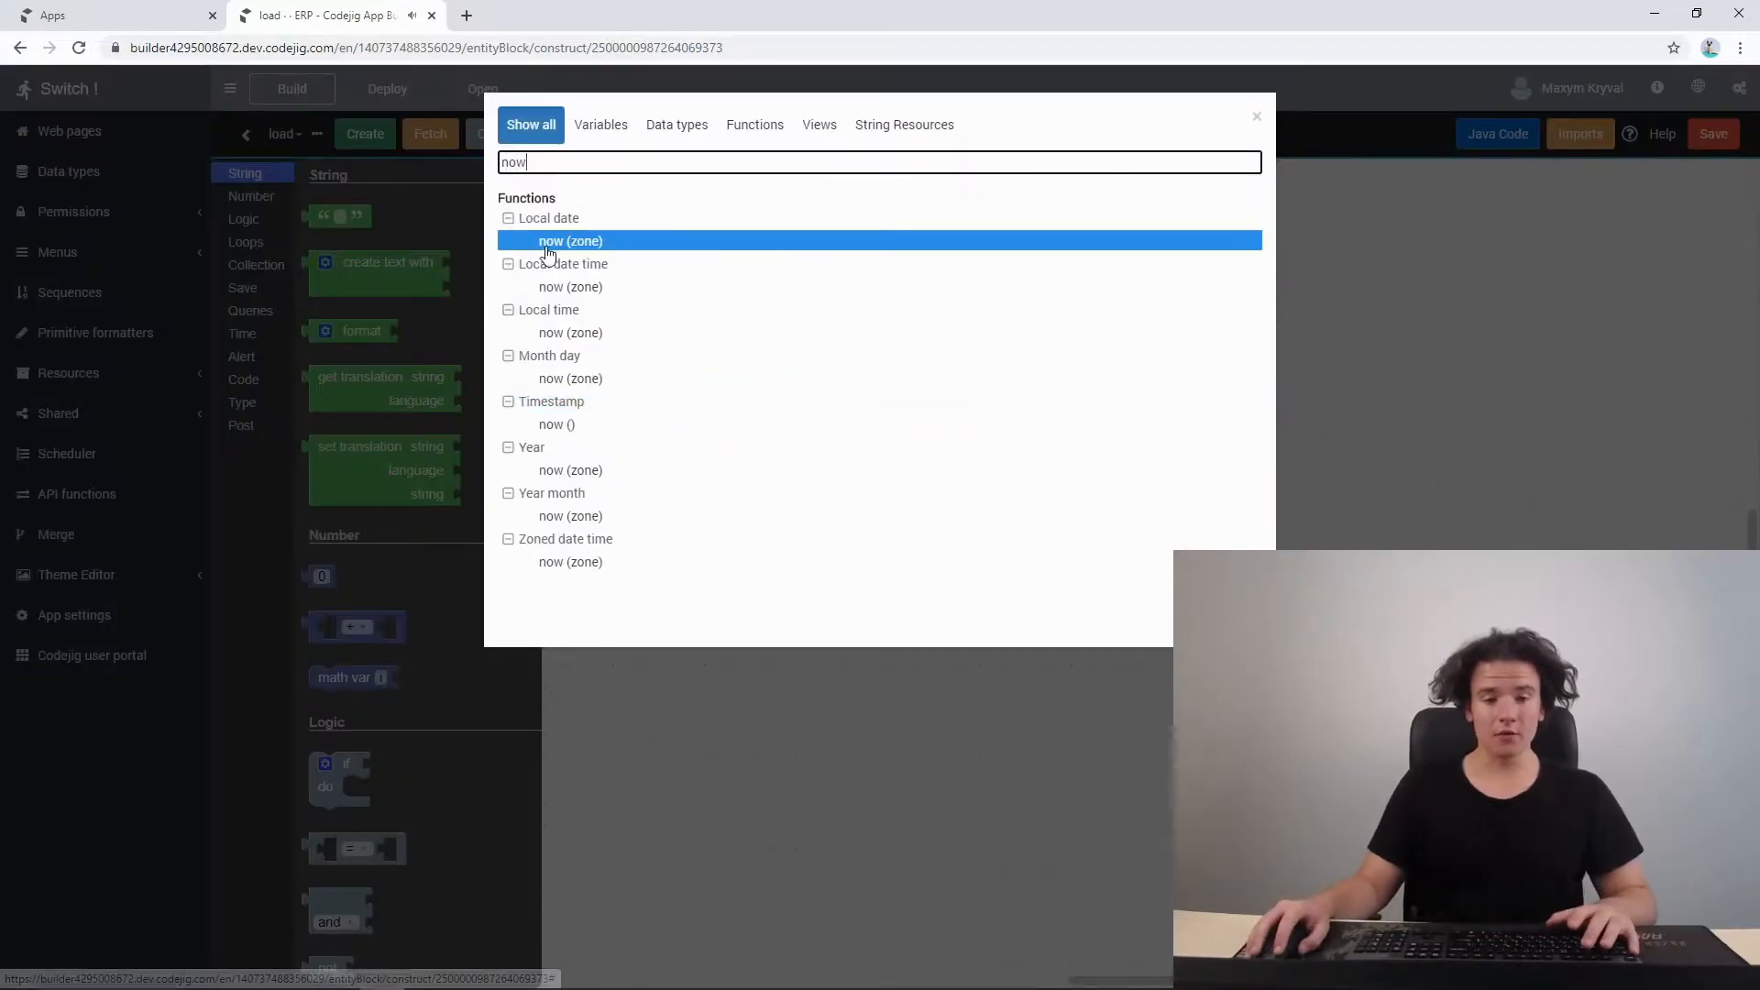
left_click(549, 245)
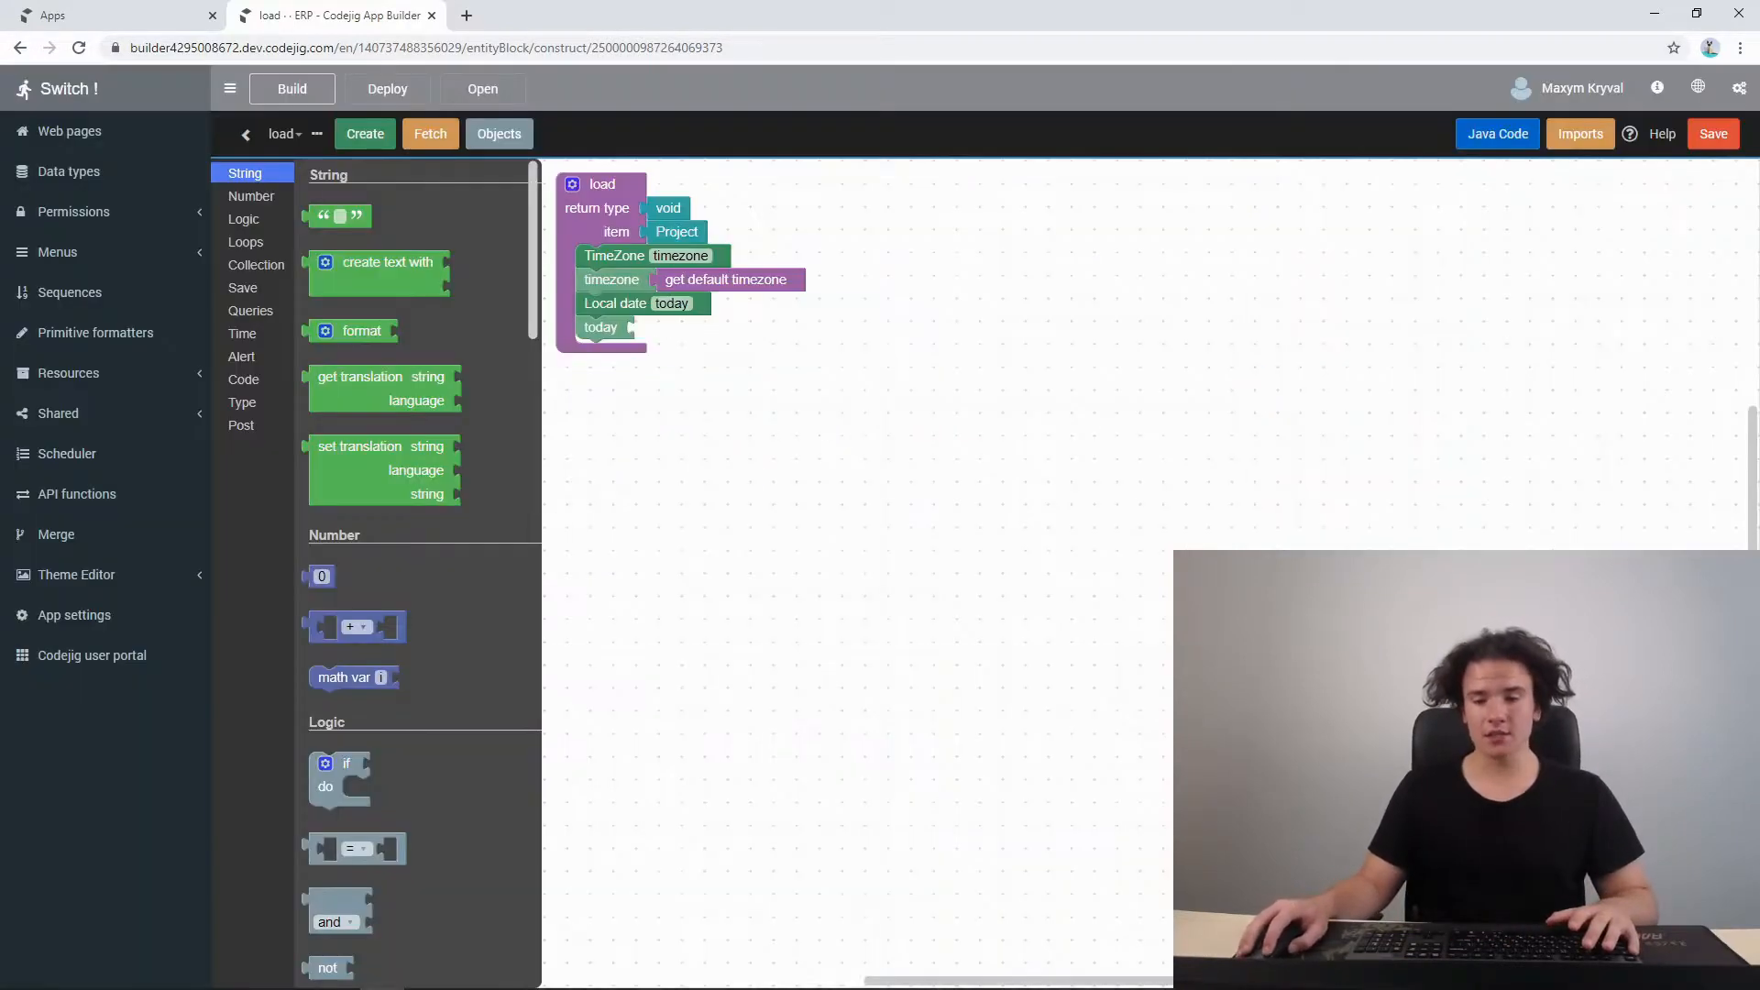
left_click_drag(770, 376, 660, 341)
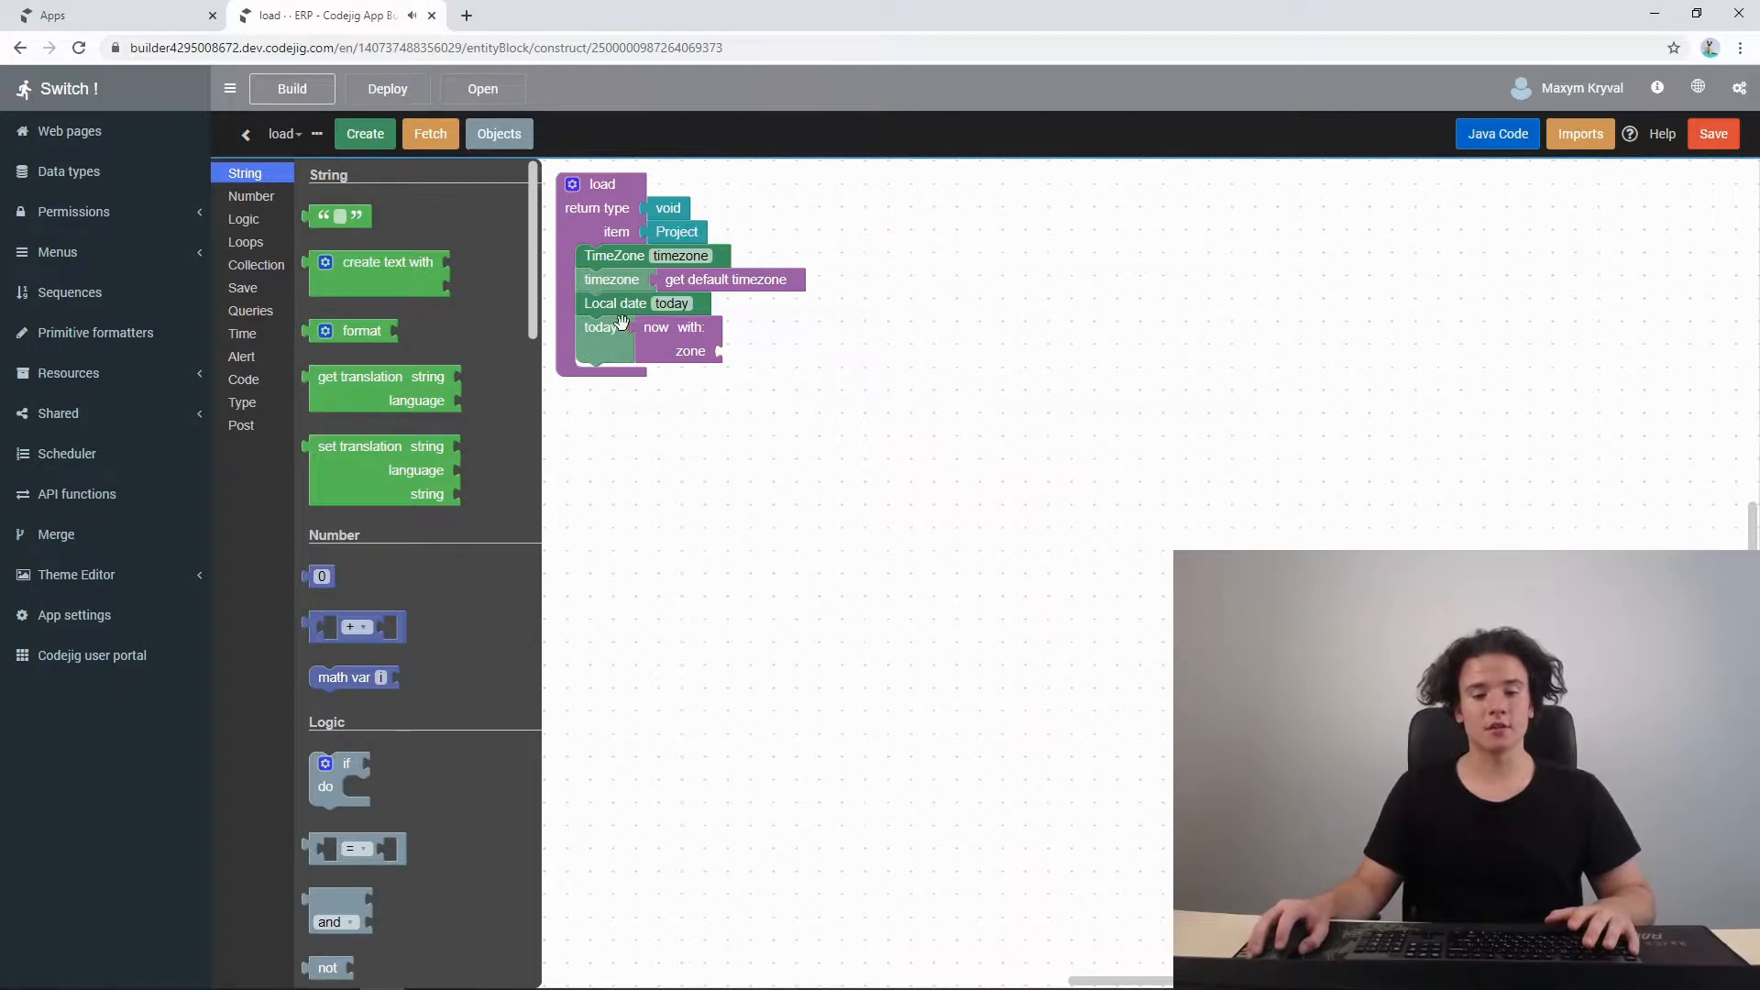
- Get the timezone variable and attach it as the zone of the now function
right_click(622, 286)
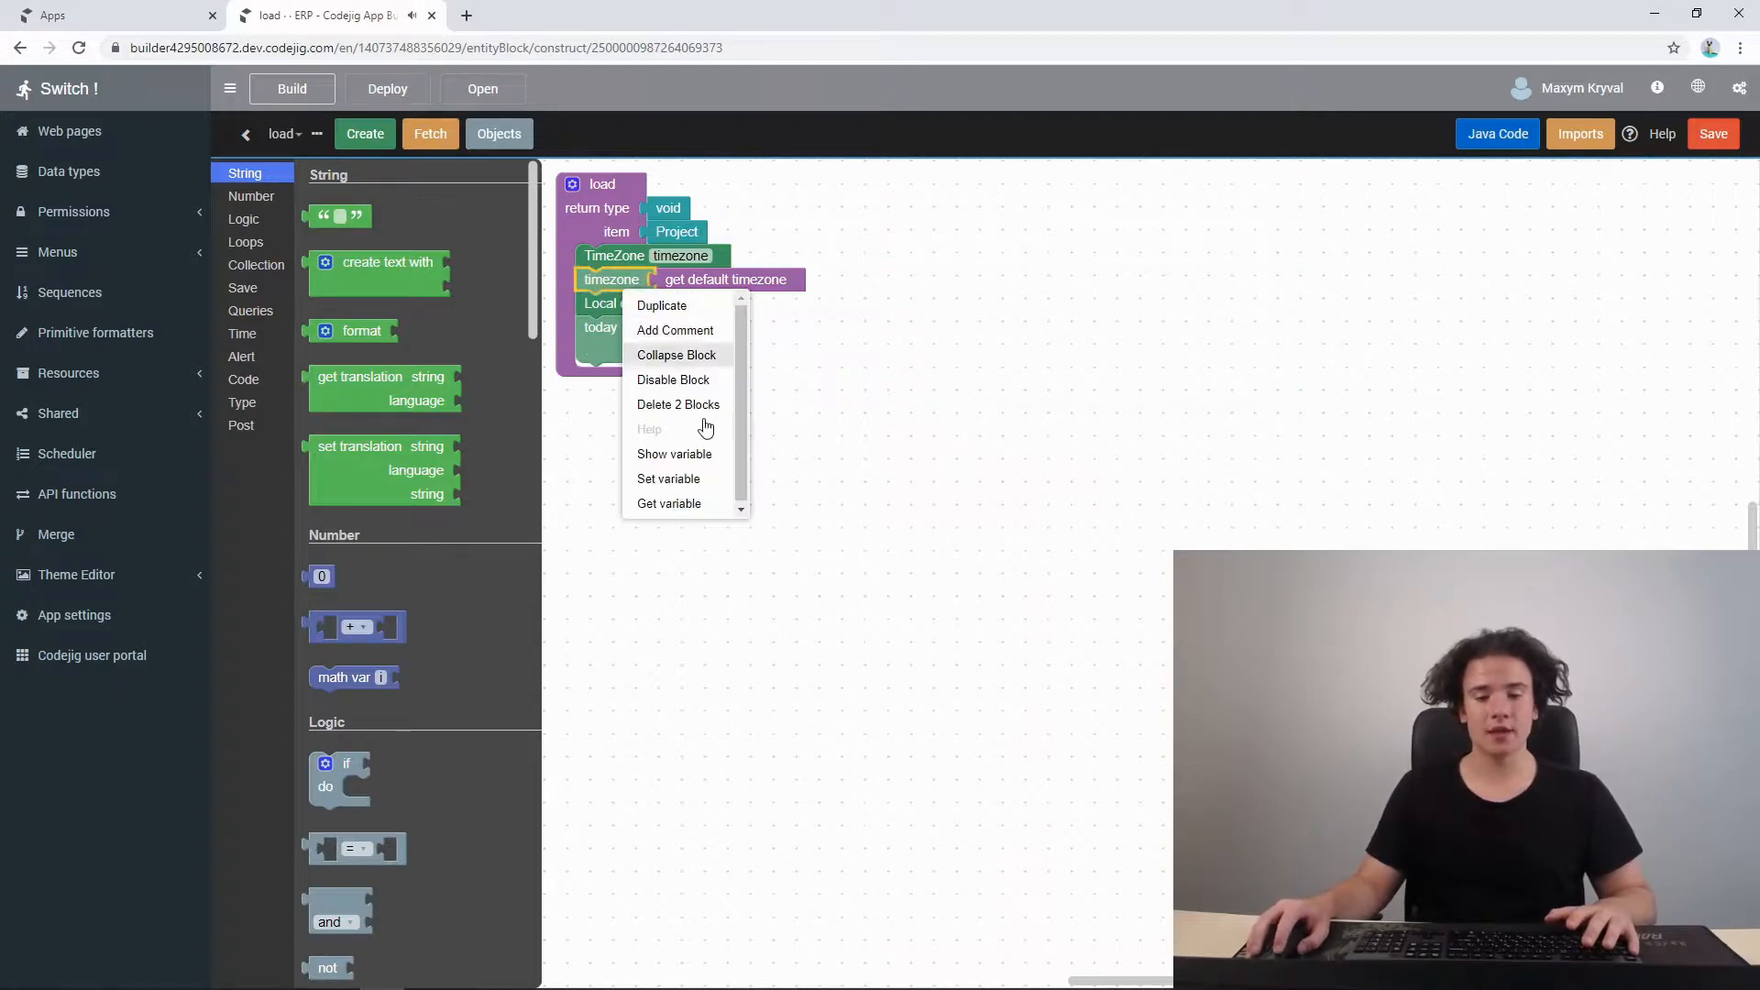
left_click(681, 505)
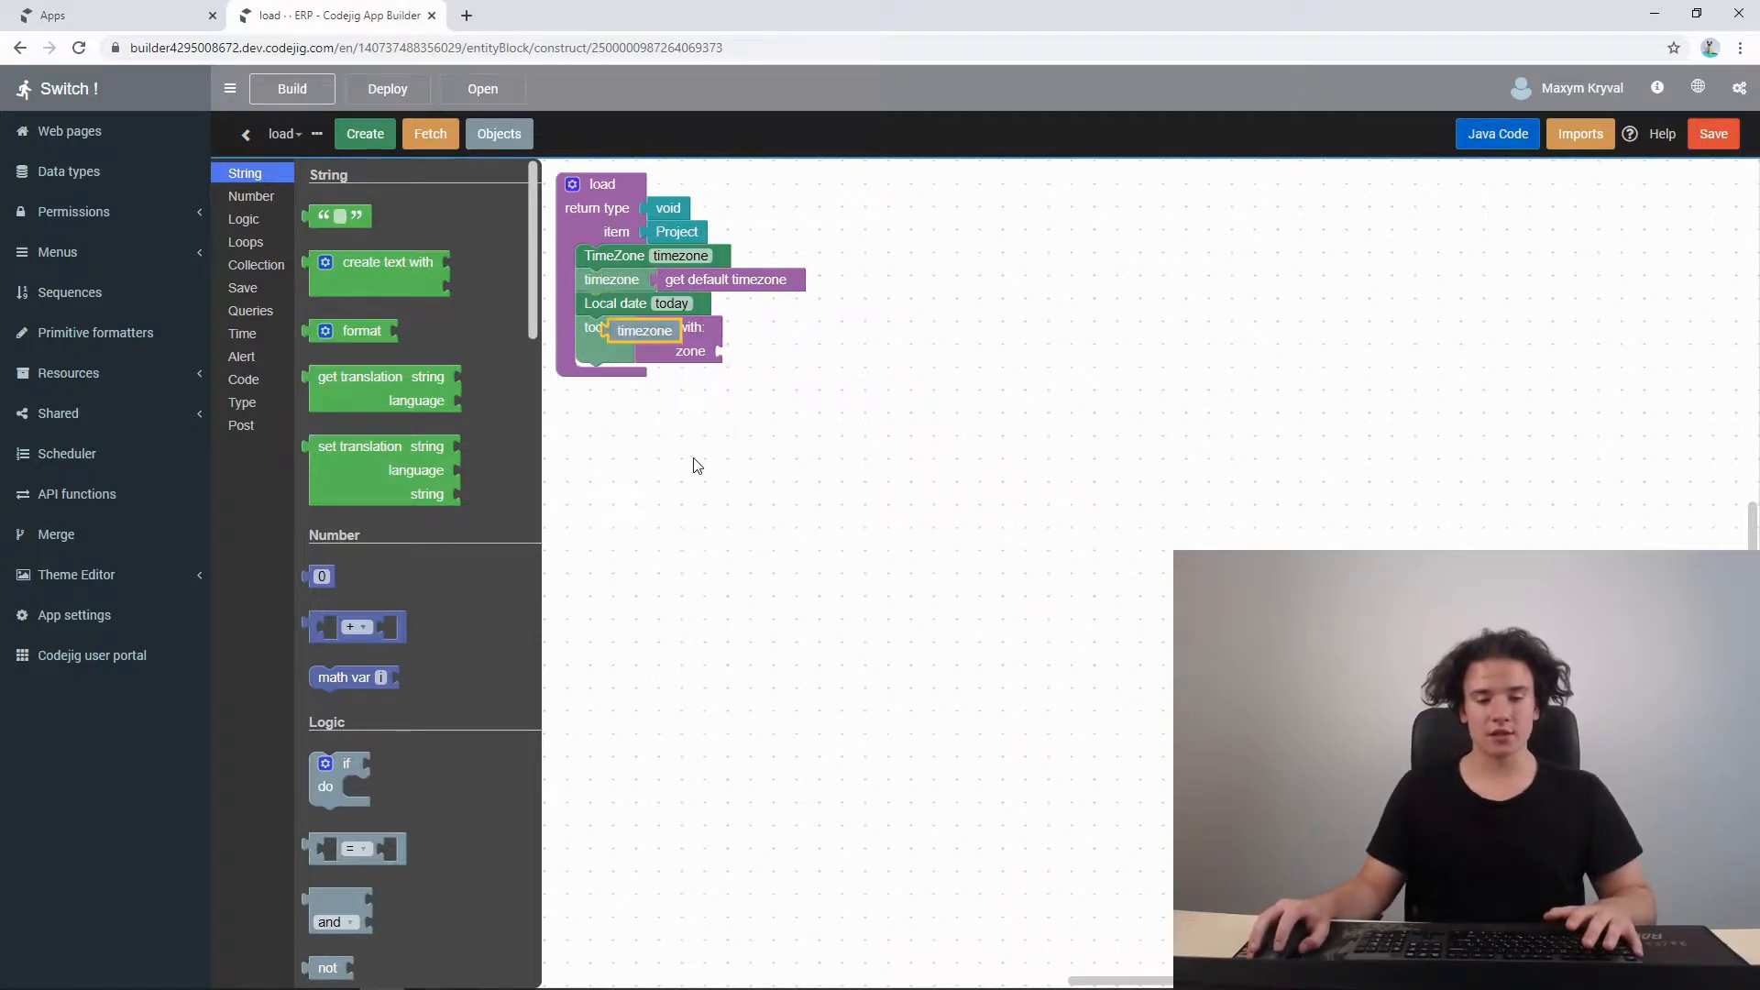
left_click_drag(648, 330, 763, 353)
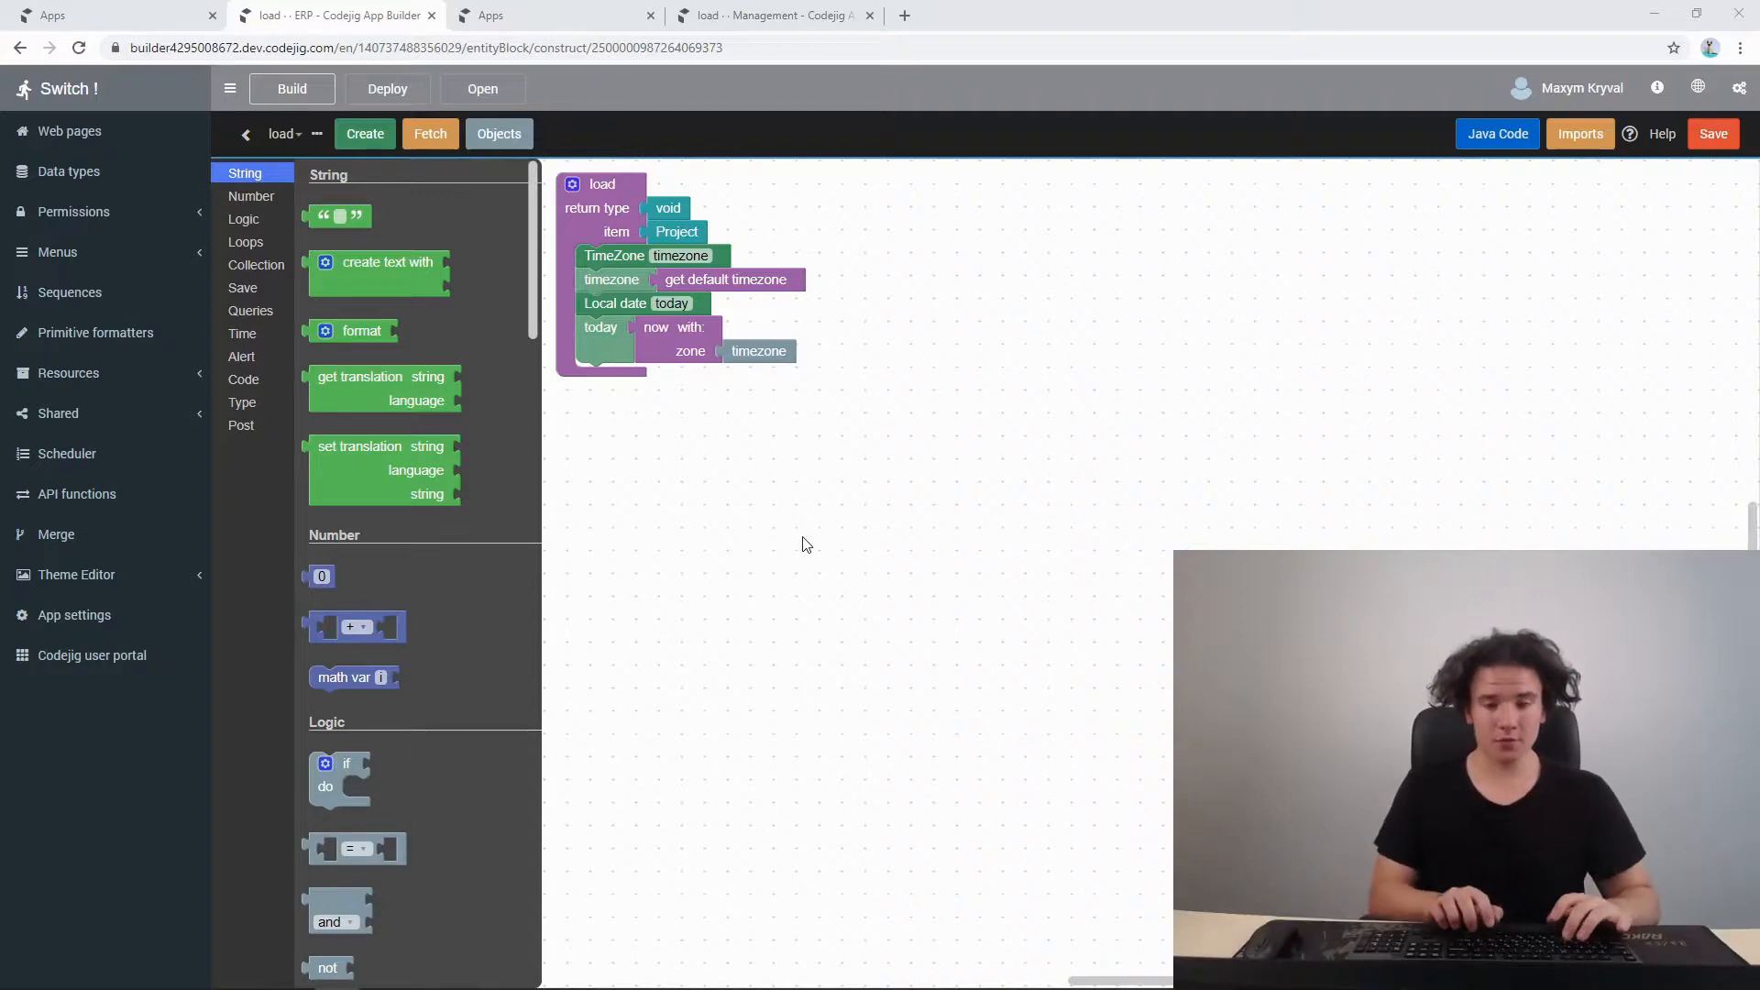
- Add a for each block beneath the today assignment and name its loop variable task
left_click(826, 627)
type("for")
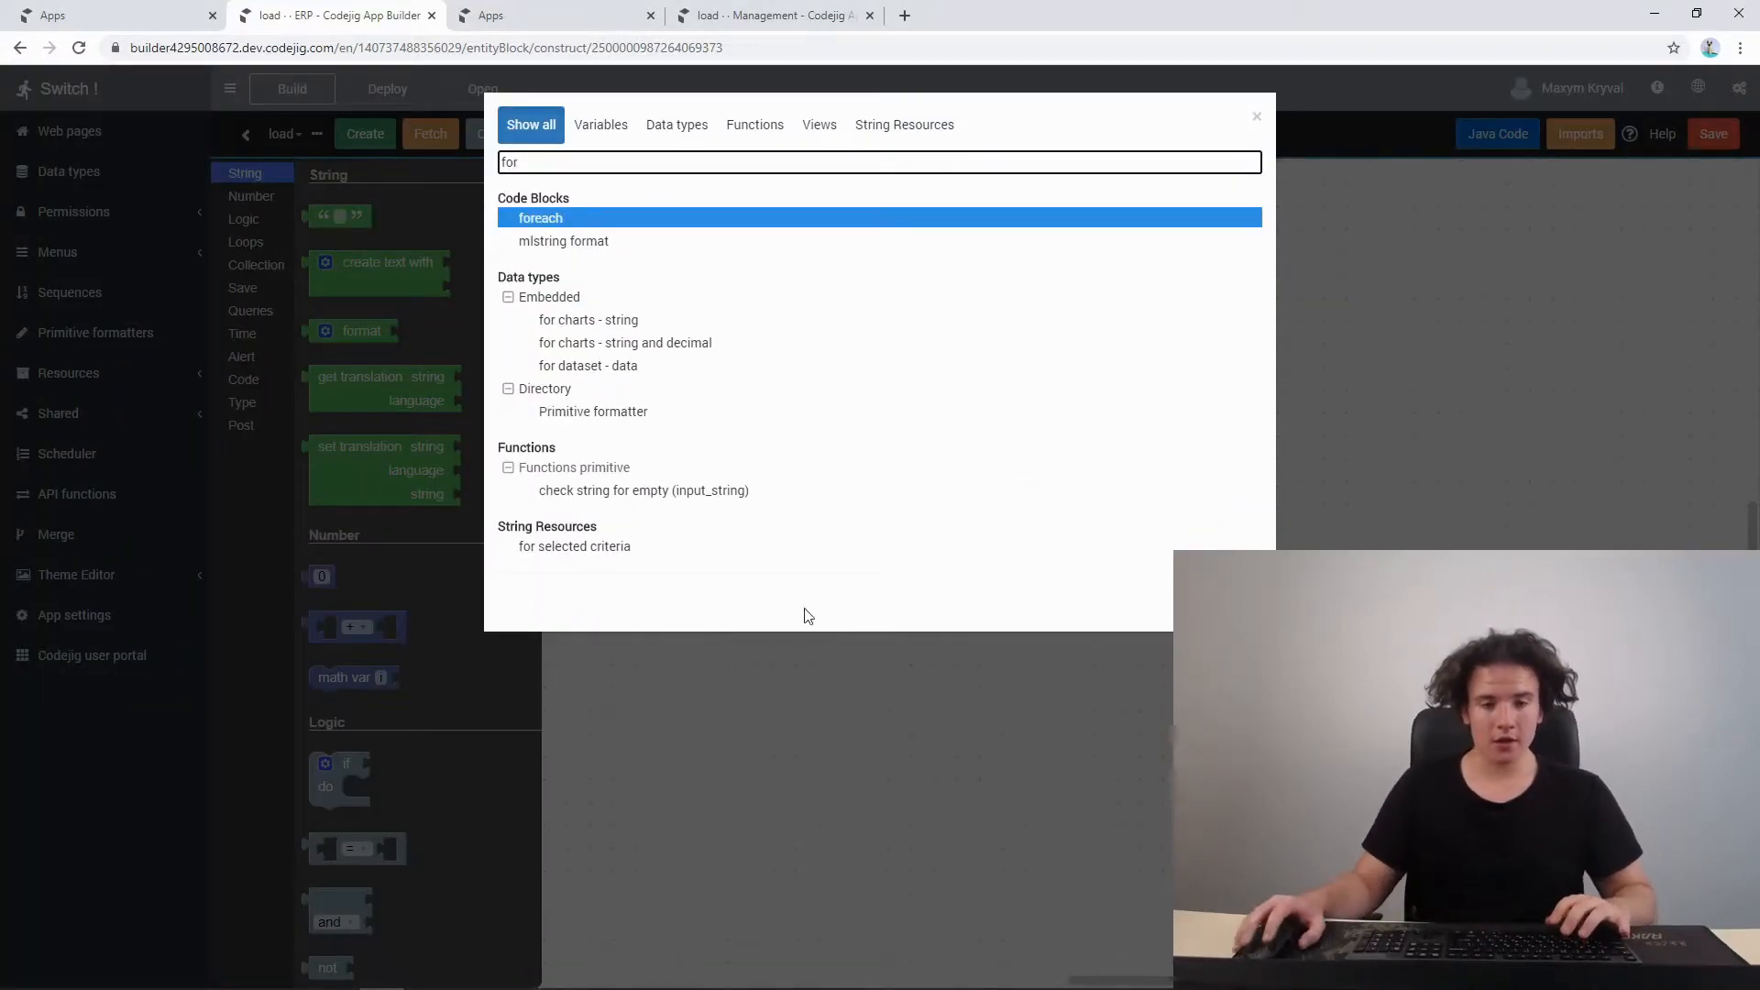
key("Return")
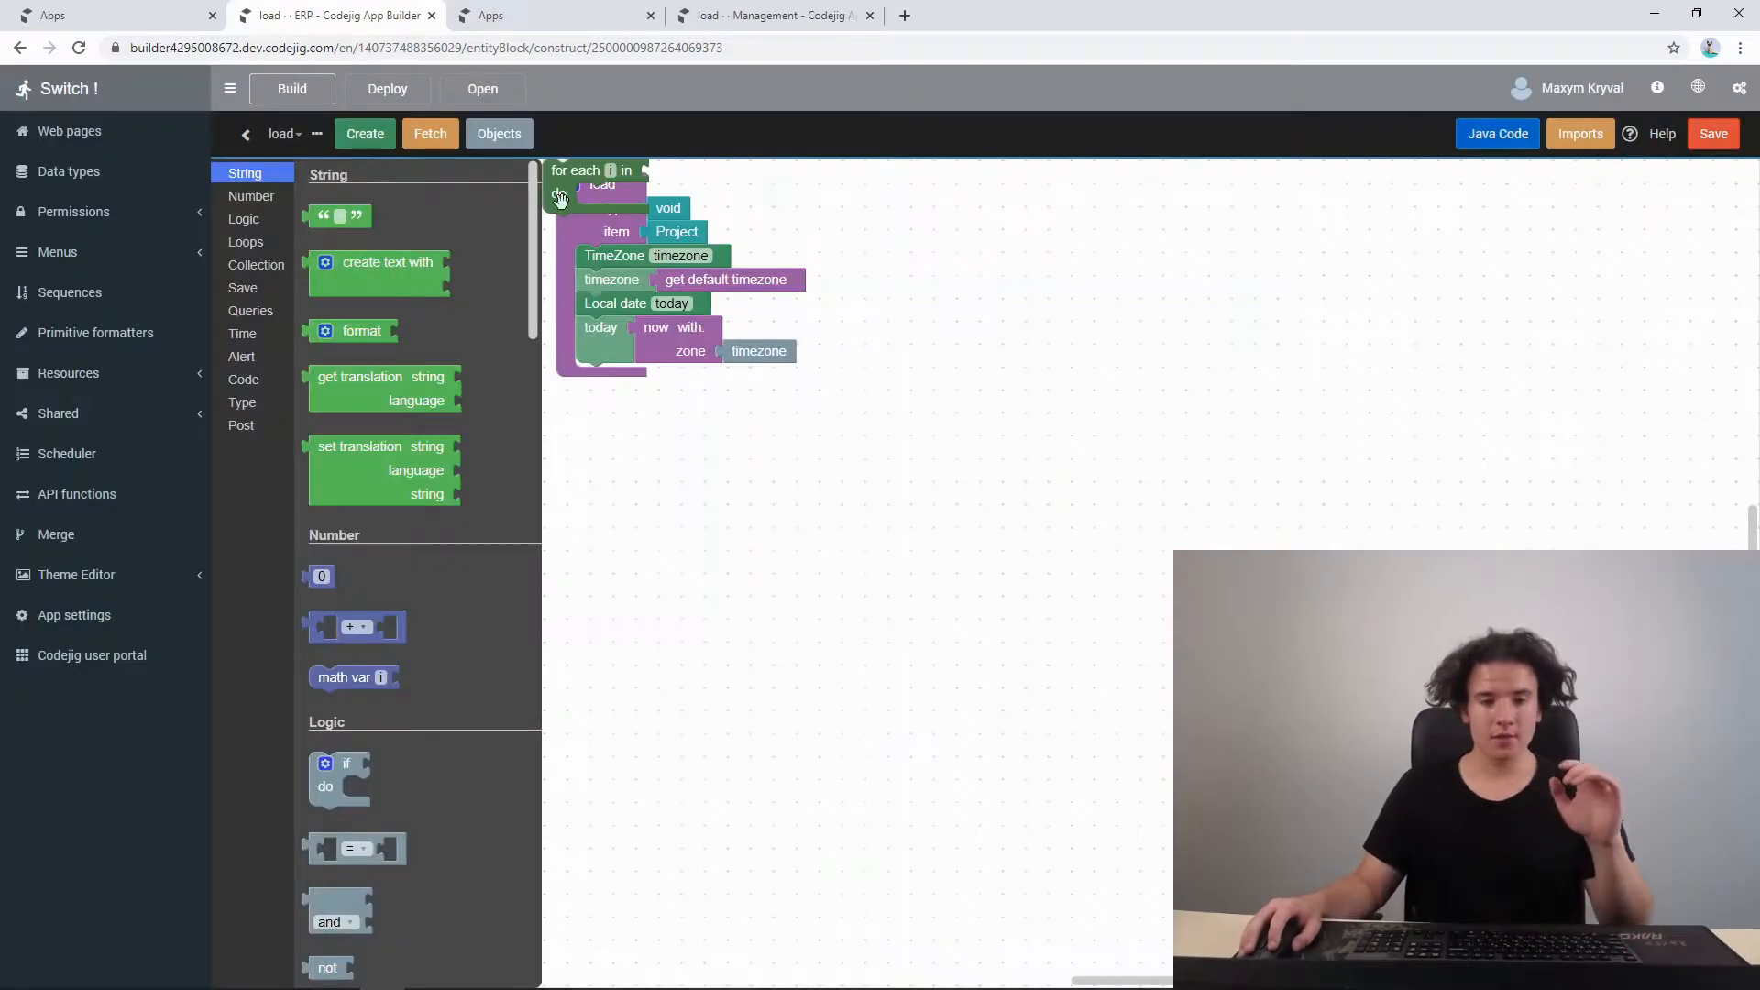
left_click_drag(559, 199, 629, 400)
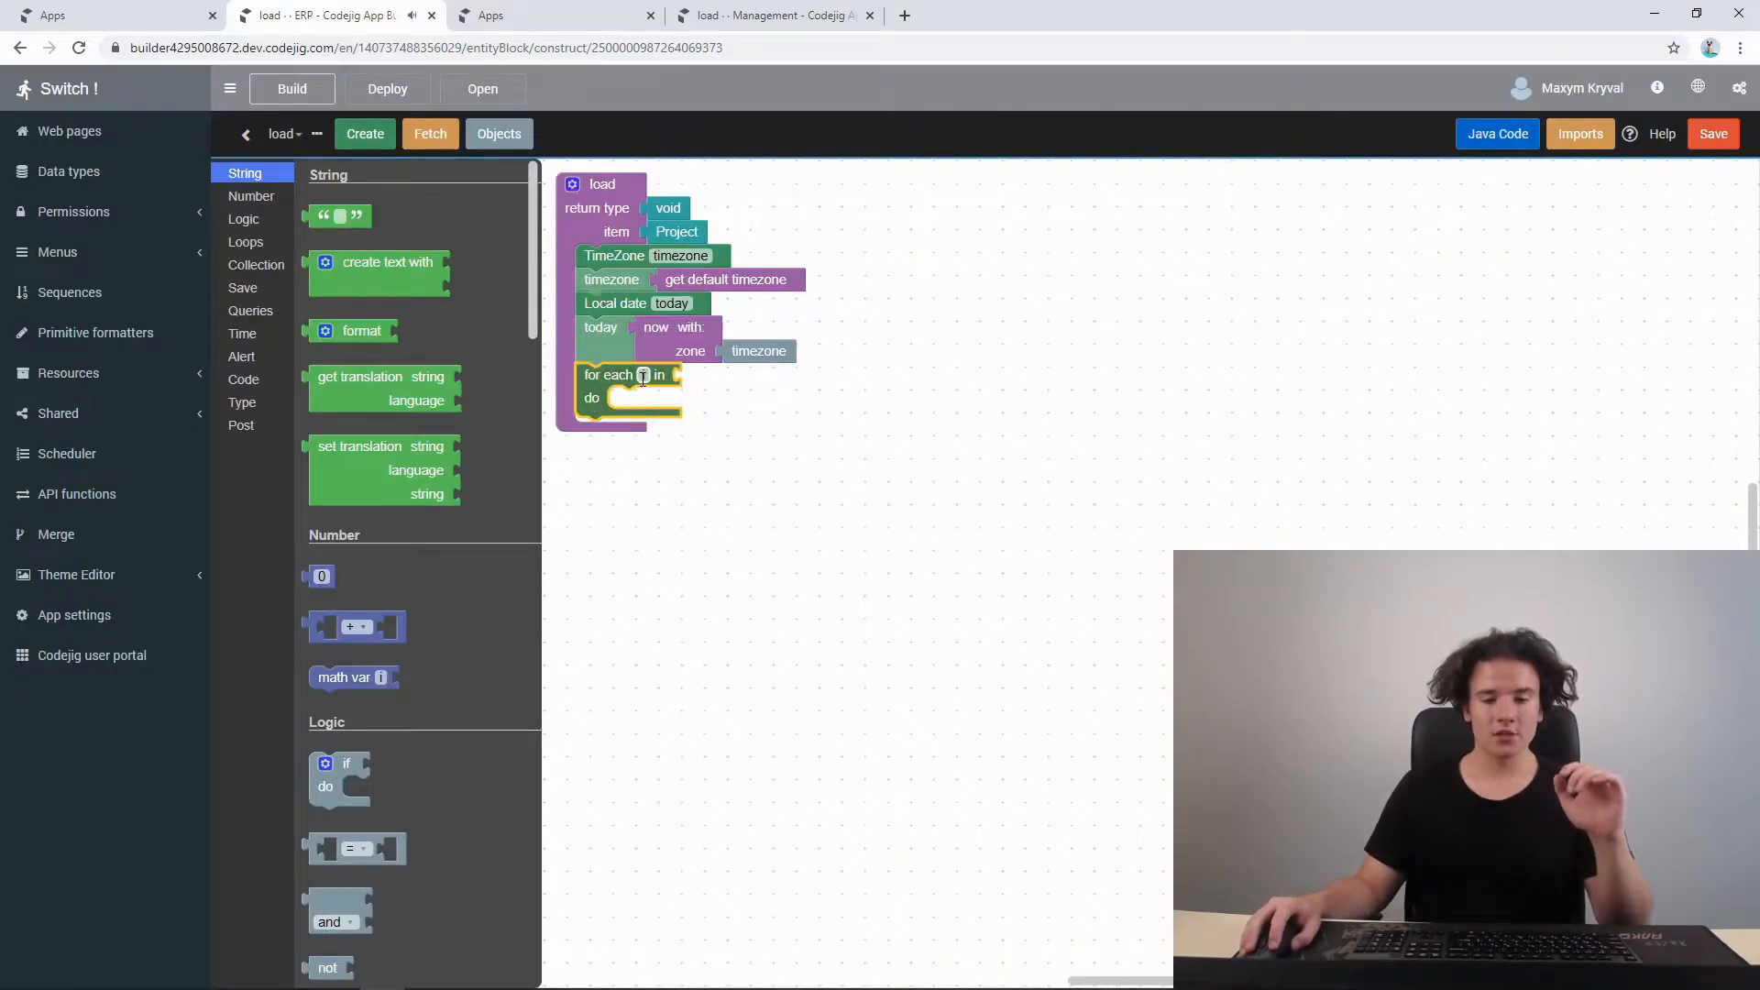
type("task")
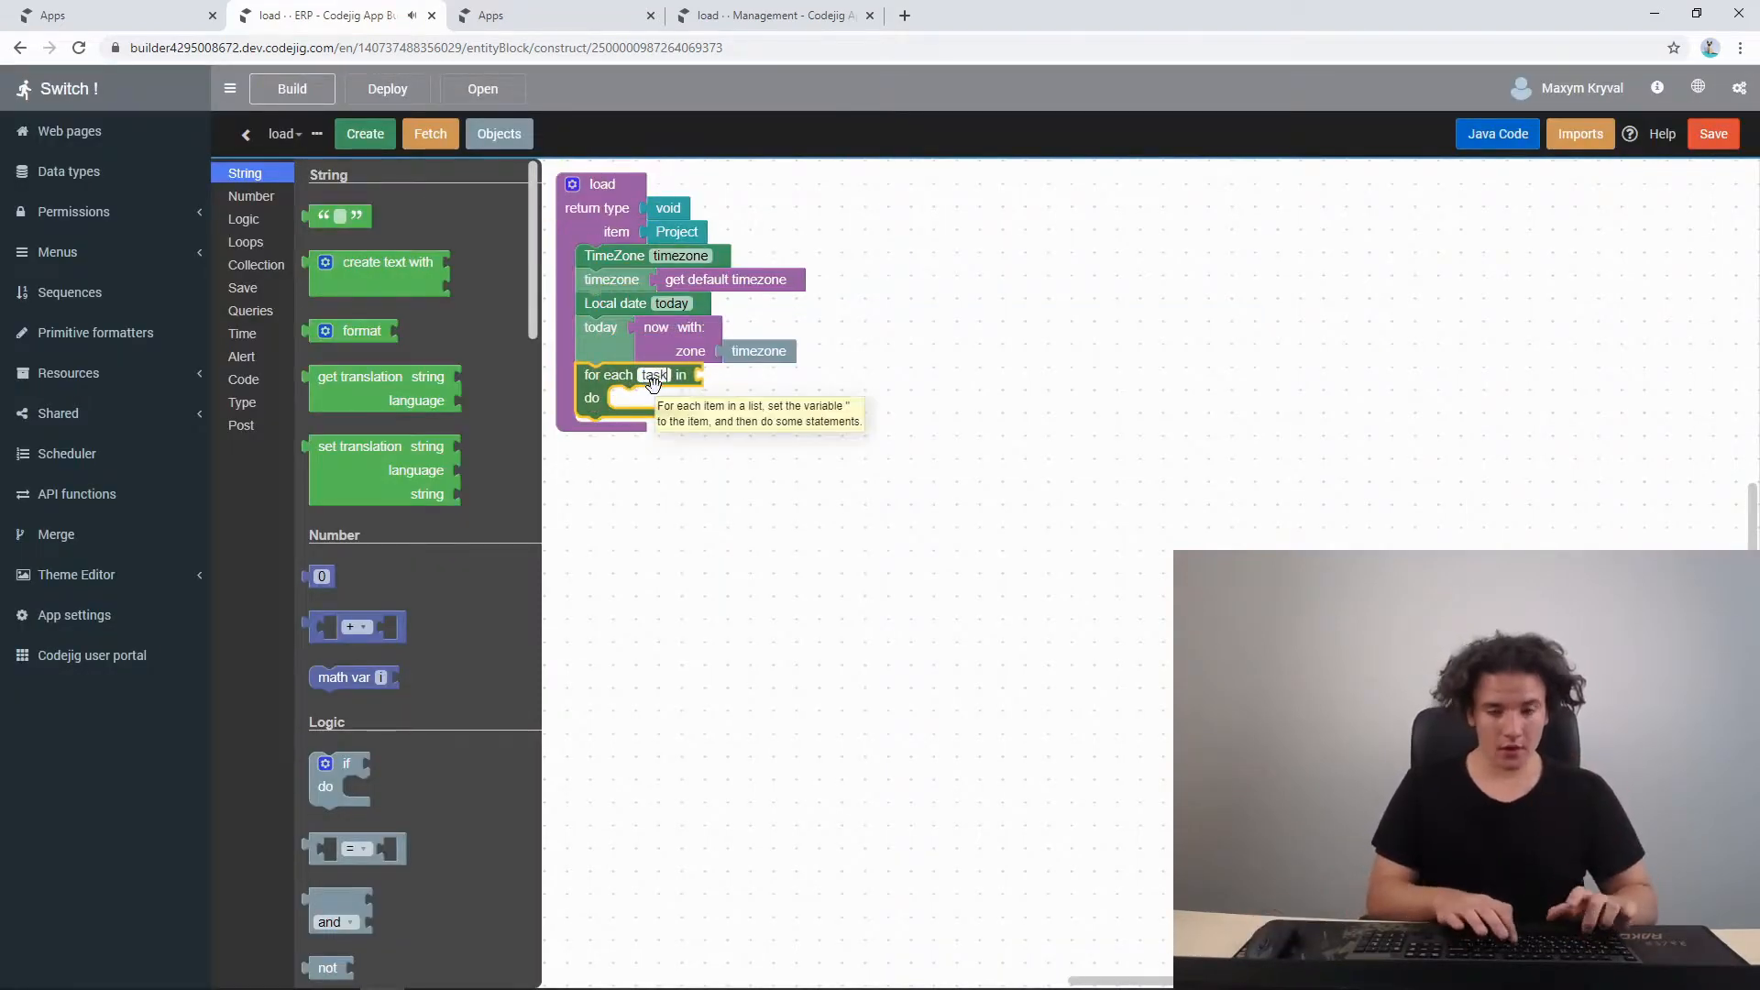
left_click(894, 362)
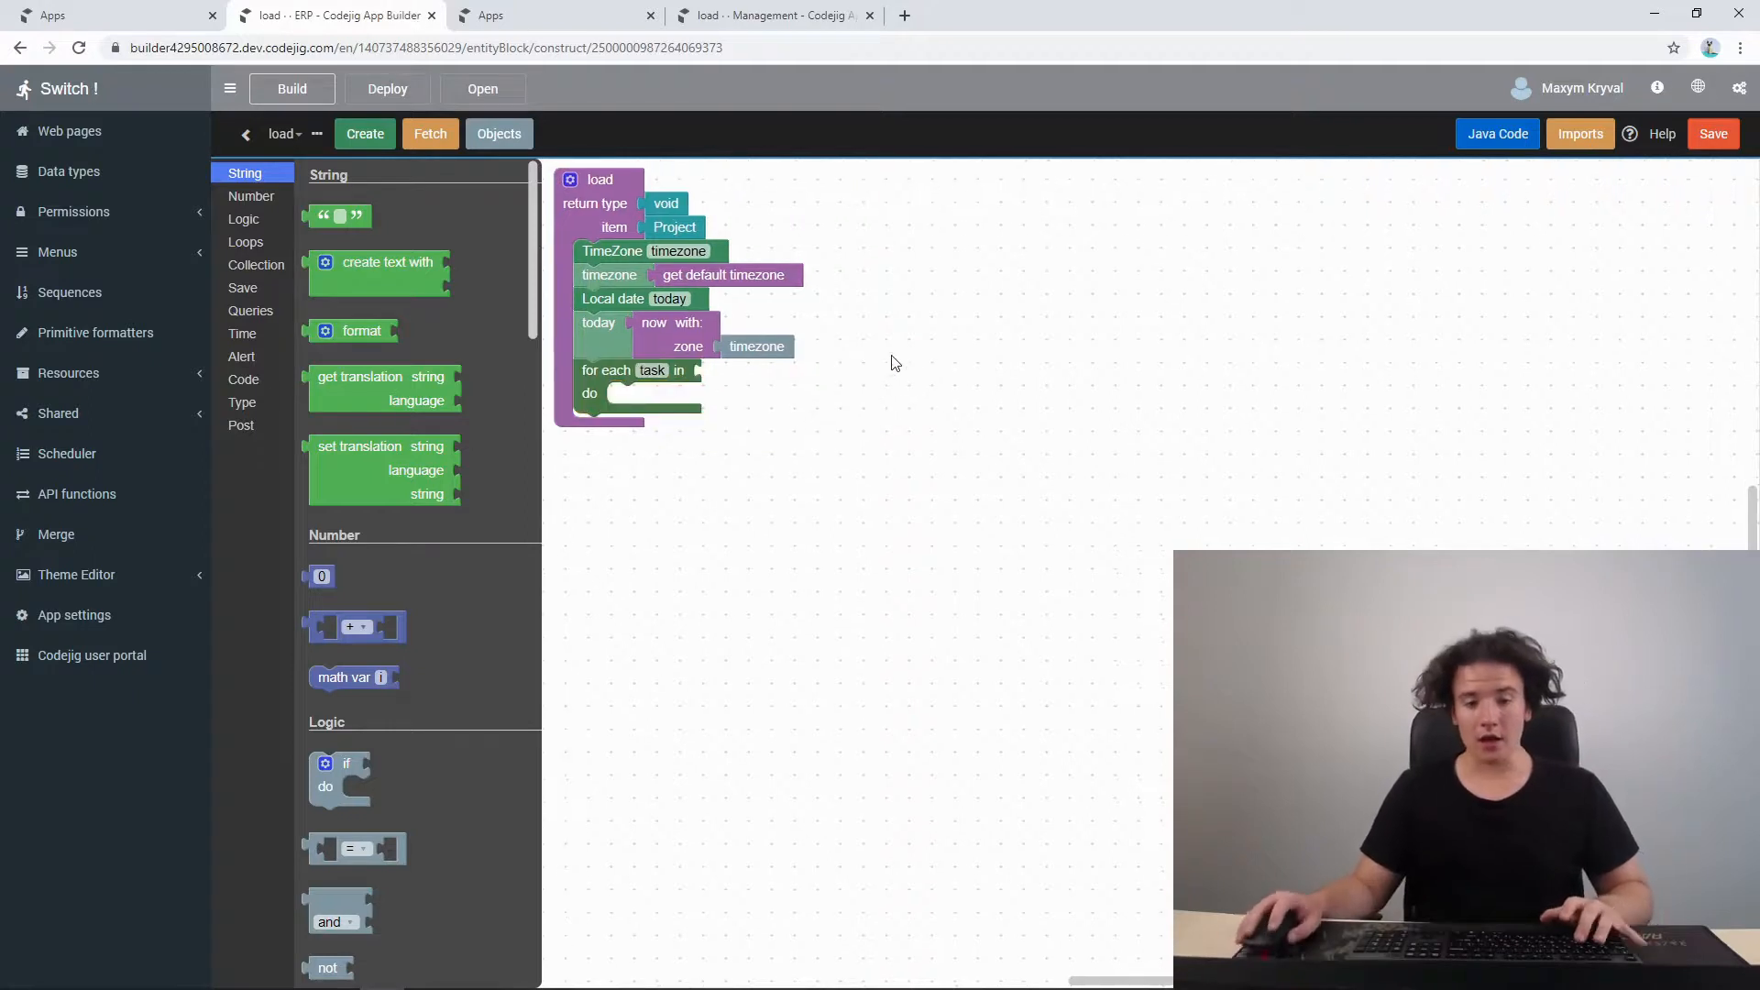
- Get the Tasks collection of the Project item and attach it as the list of the for each loop
right_click(618, 231)
left_click(664, 268)
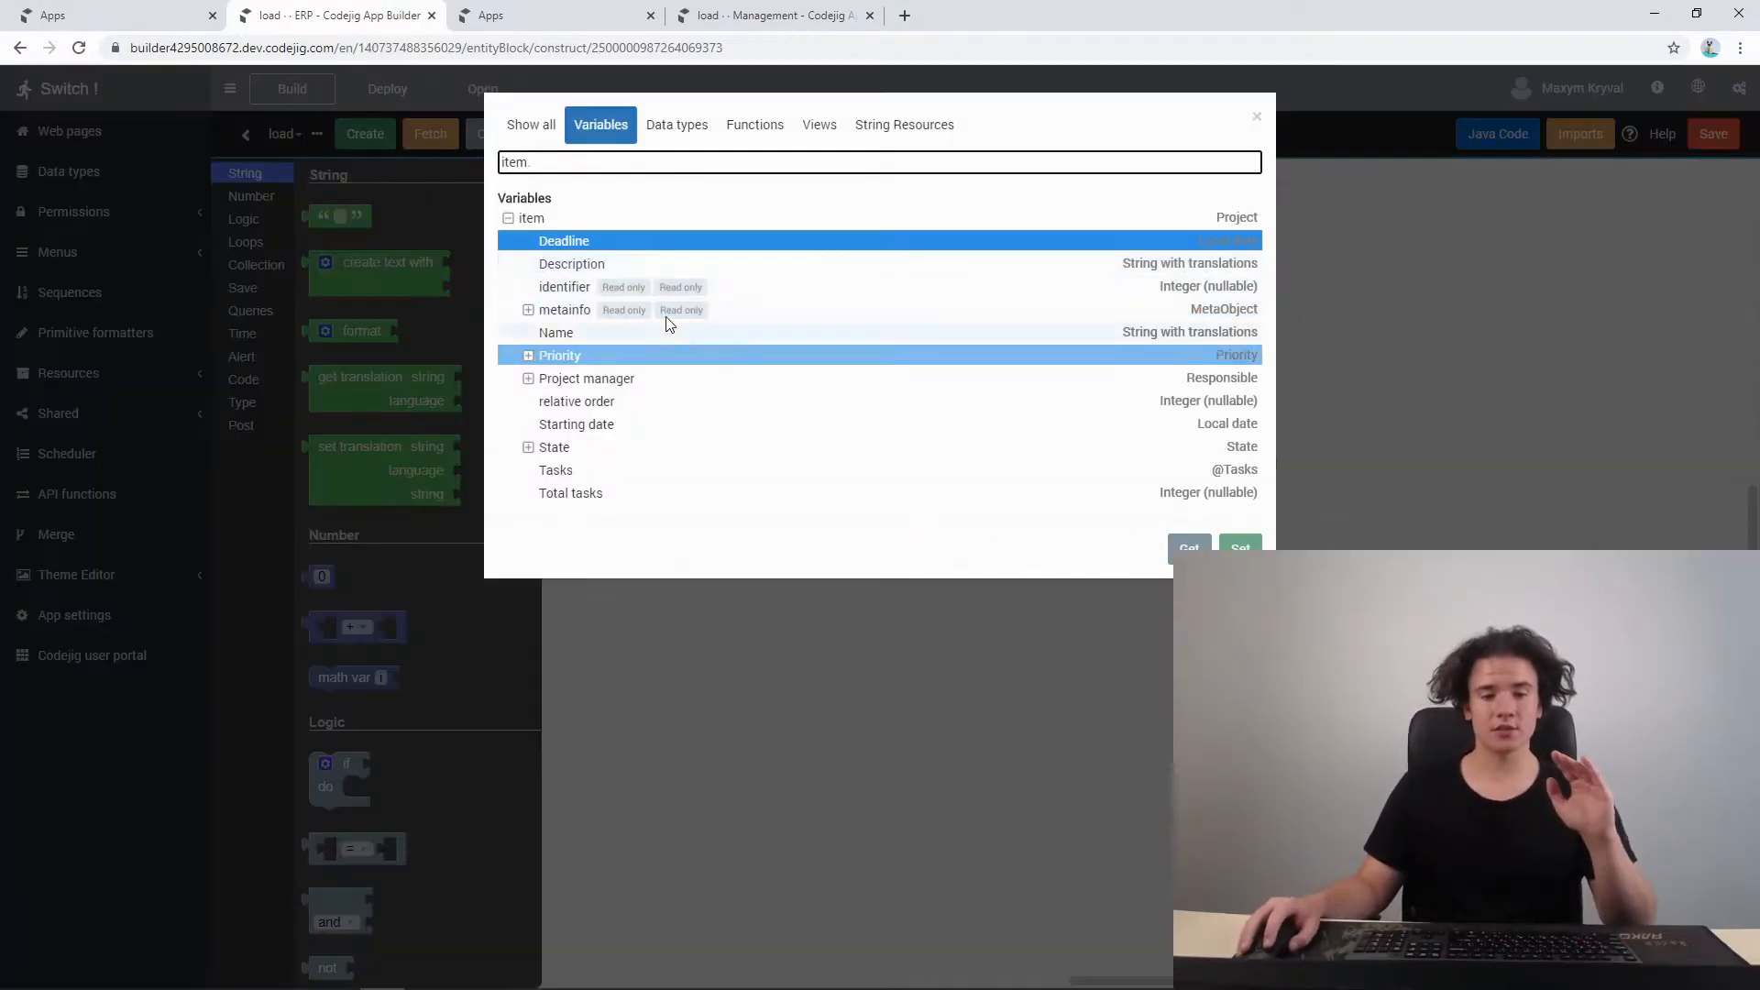
left_click(575, 477)
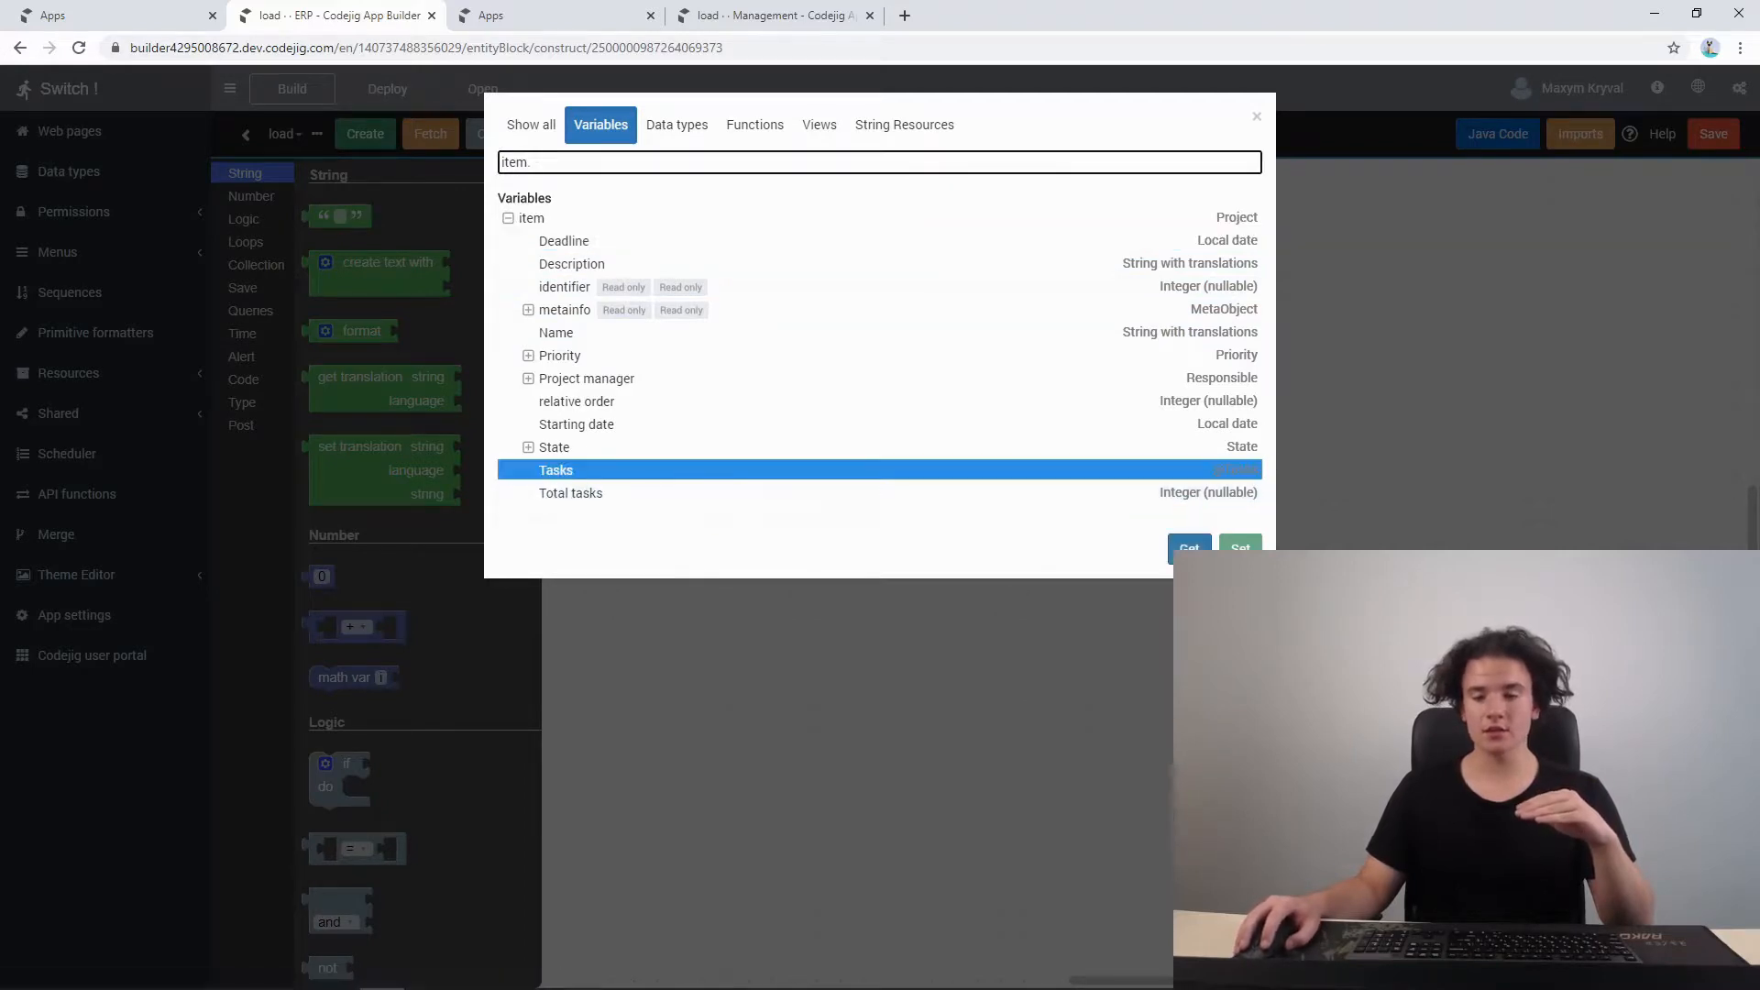
left_click(1189, 547)
left_click_drag(1277, 547, 788, 371)
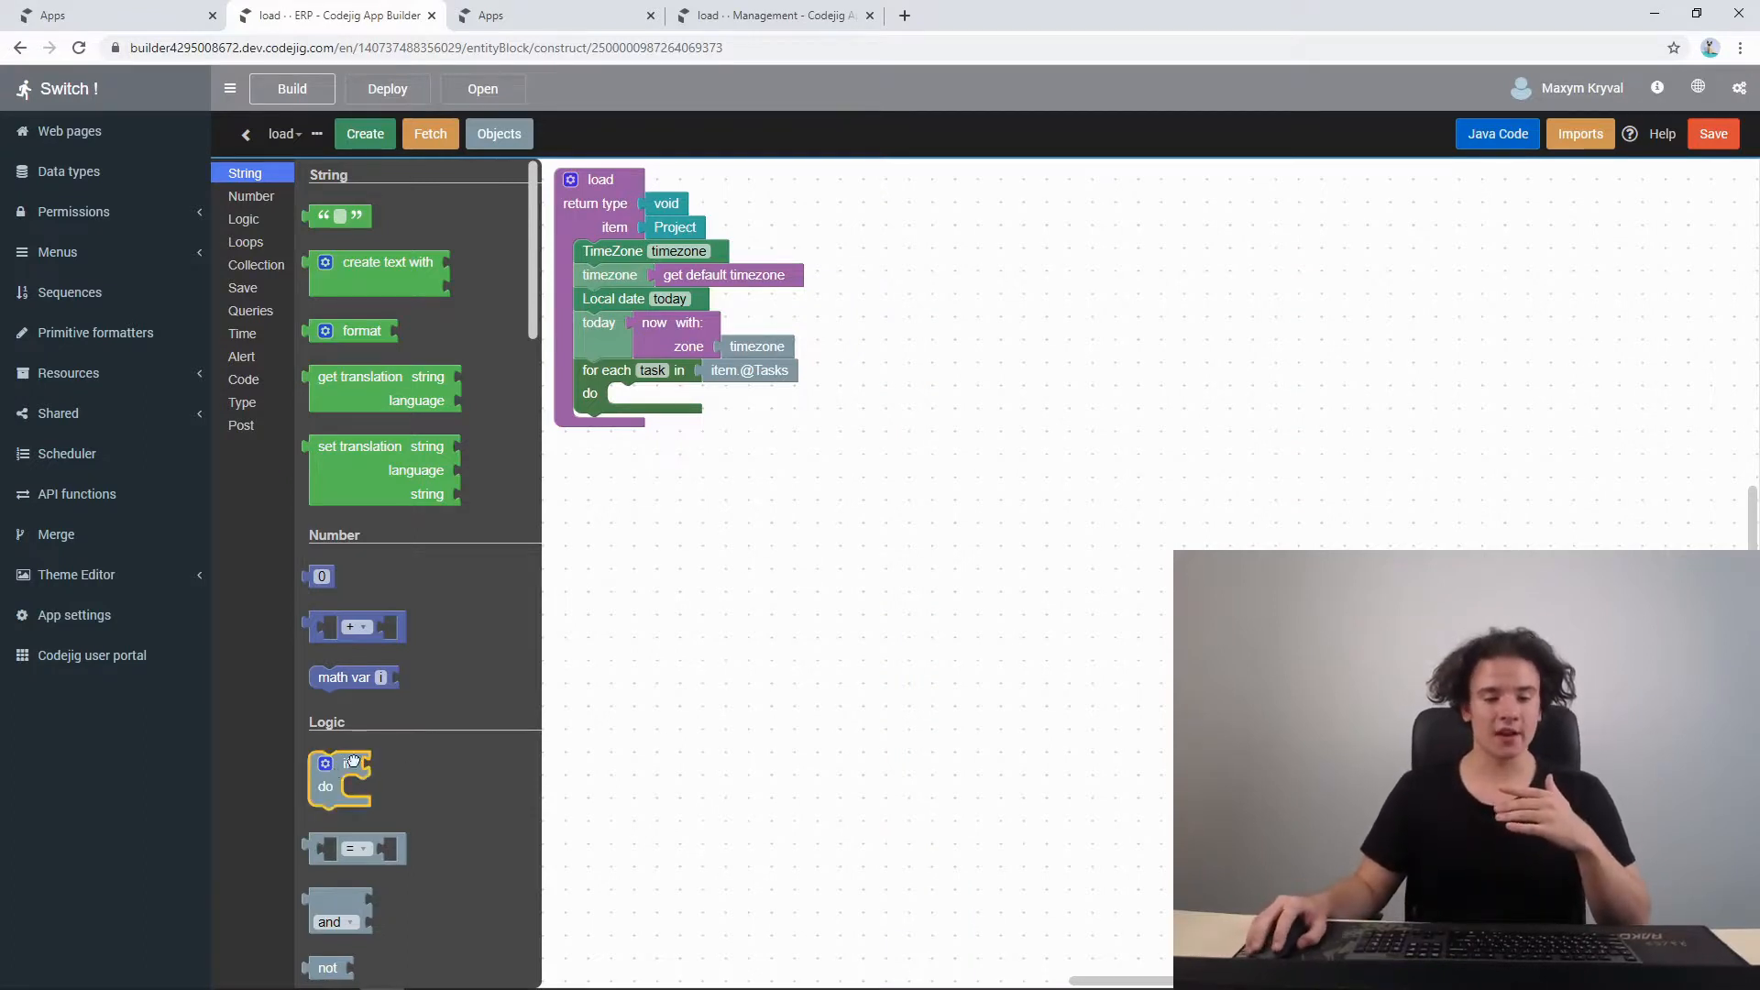
- Place an if block inside the loop and give it an and condition with an equality comparison block in each slot
left_click_drag(348, 768, 650, 426)
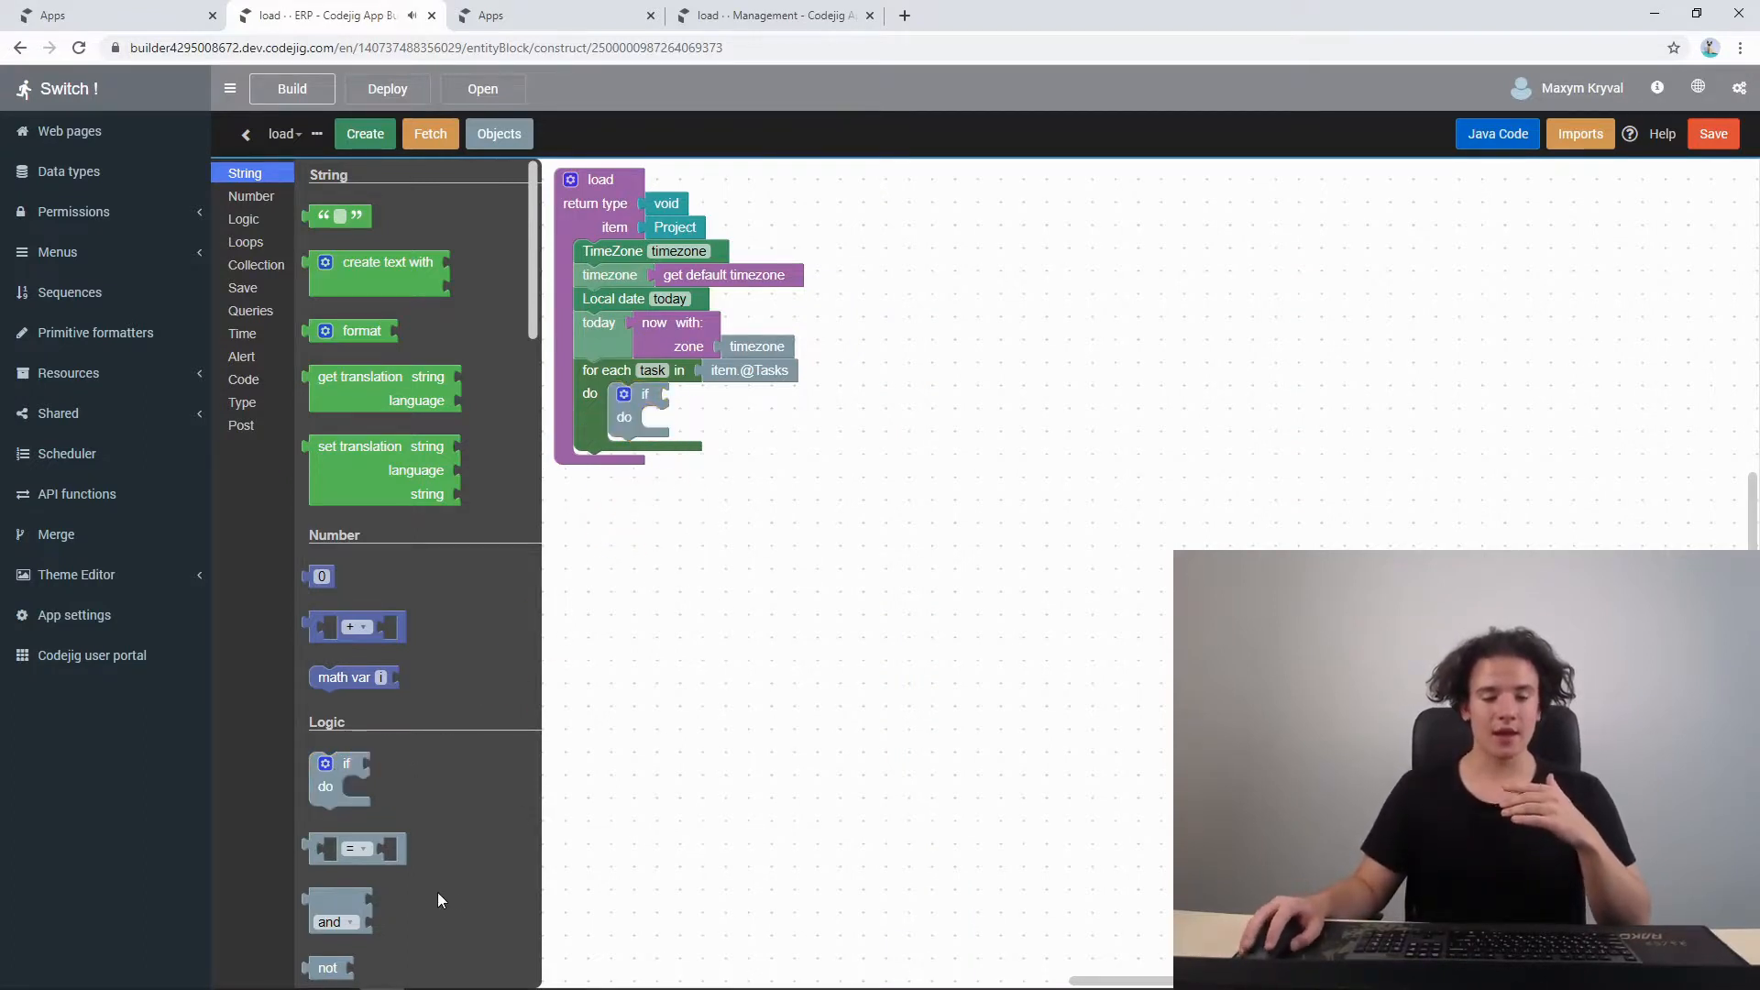
left_click_drag(330, 892, 689, 390)
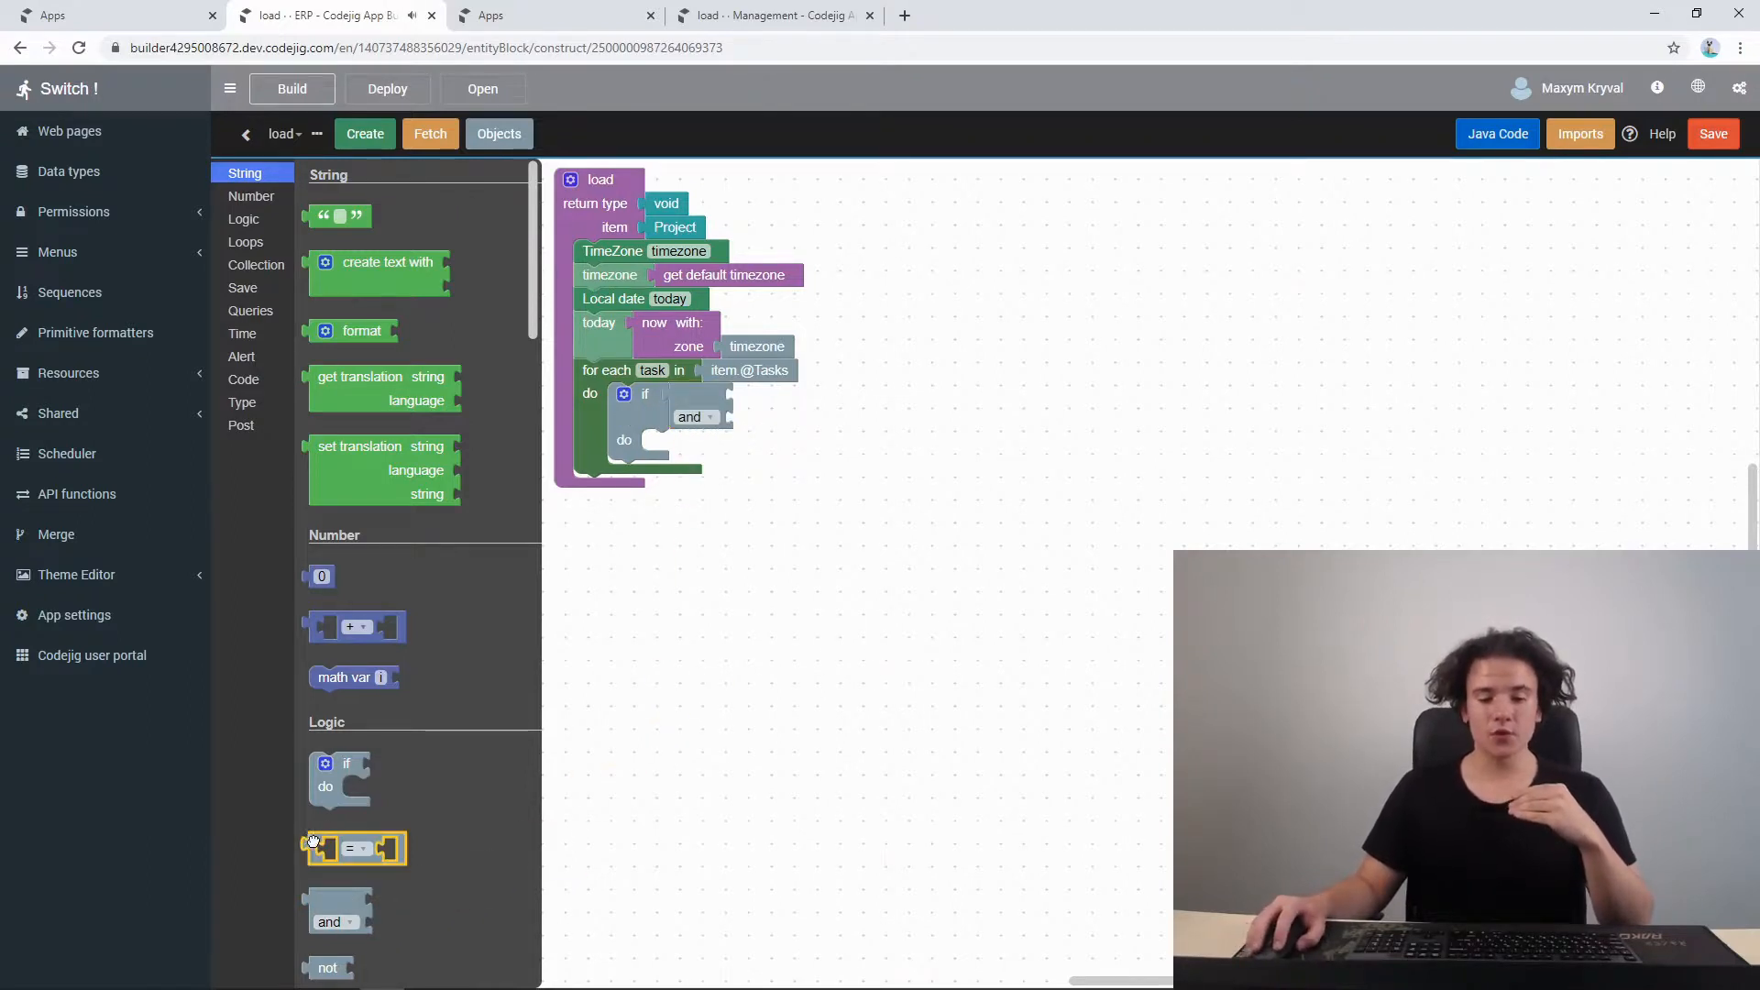
left_click_drag(313, 842, 749, 421)
right_click(741, 391)
left_click(787, 407)
left_click_drag(759, 525, 791, 534)
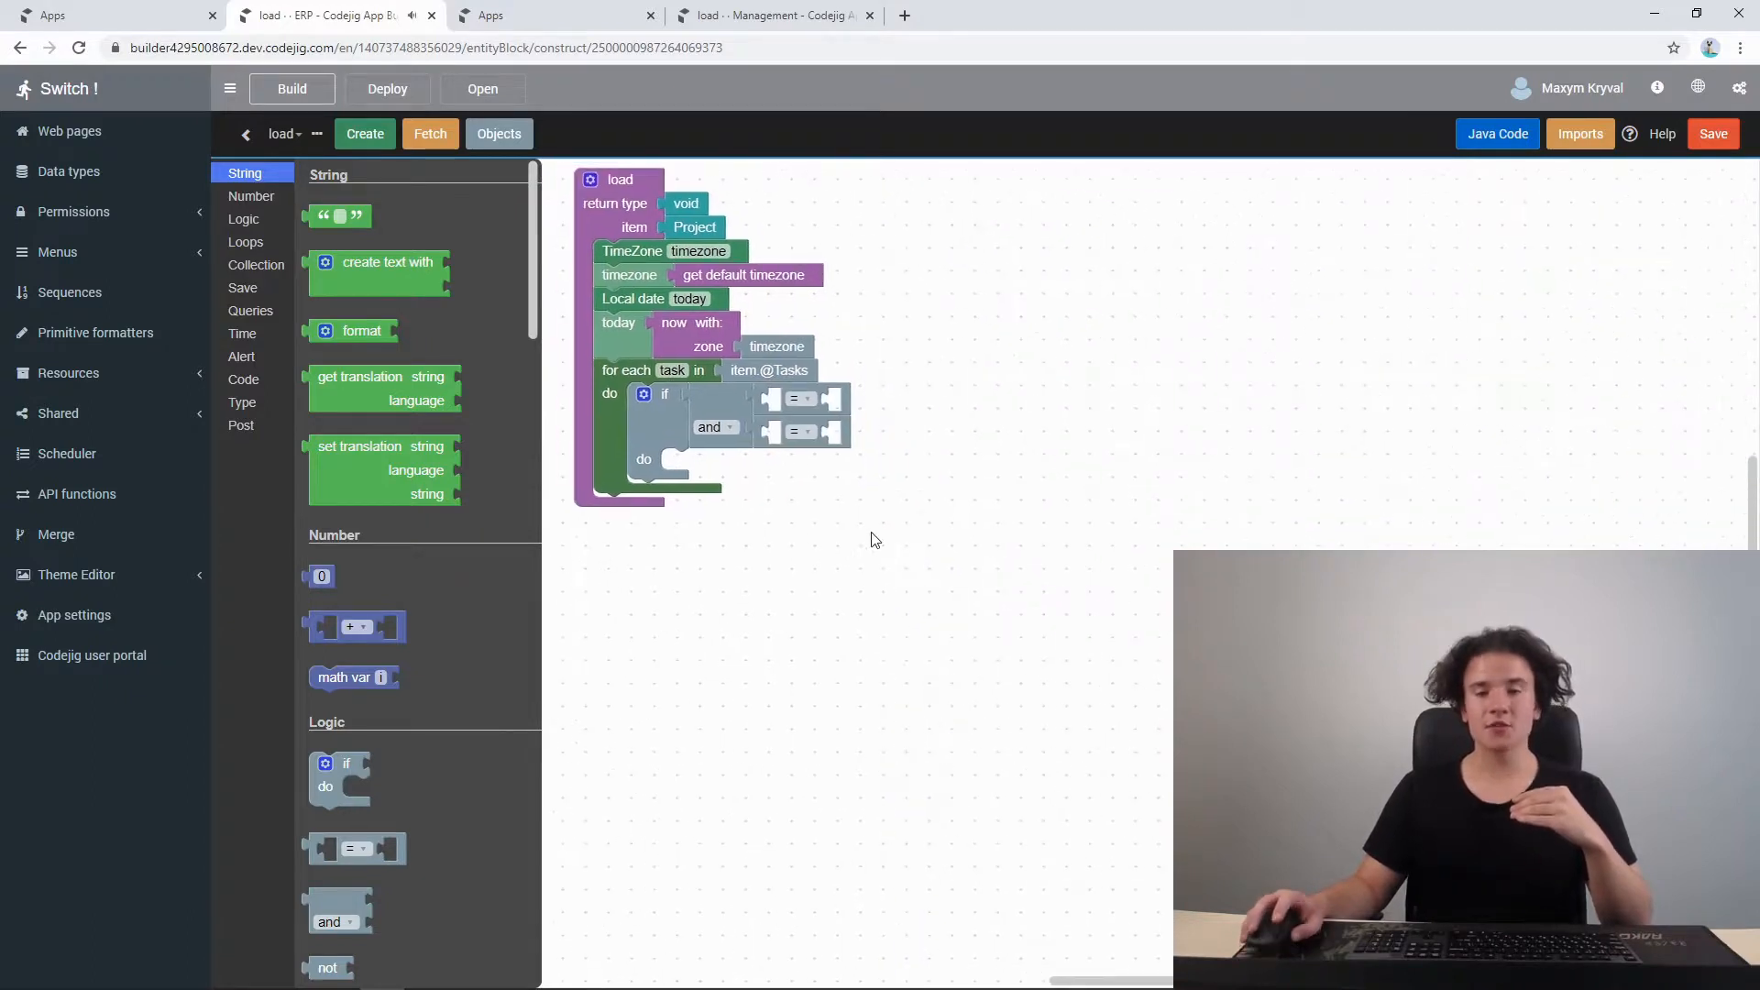
- Get the loop task's Deadline and place it as the first operand of the upper comparison
right_click(689, 371)
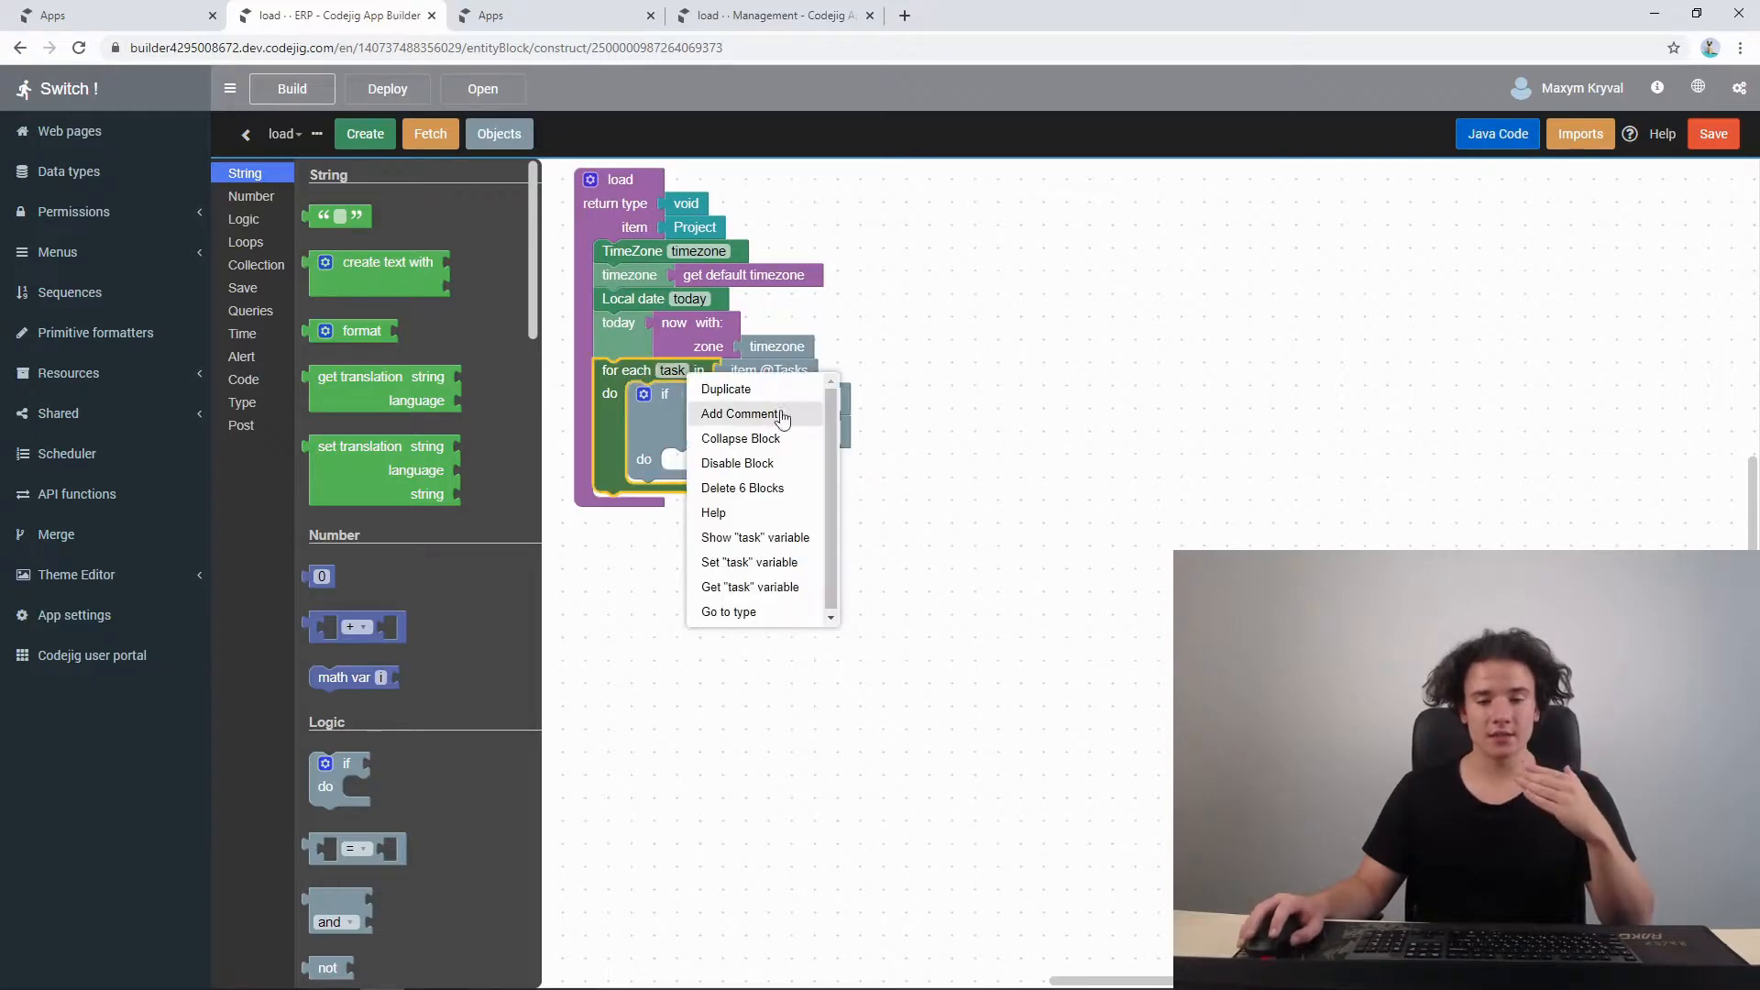
left_click(727, 544)
left_click(1187, 455)
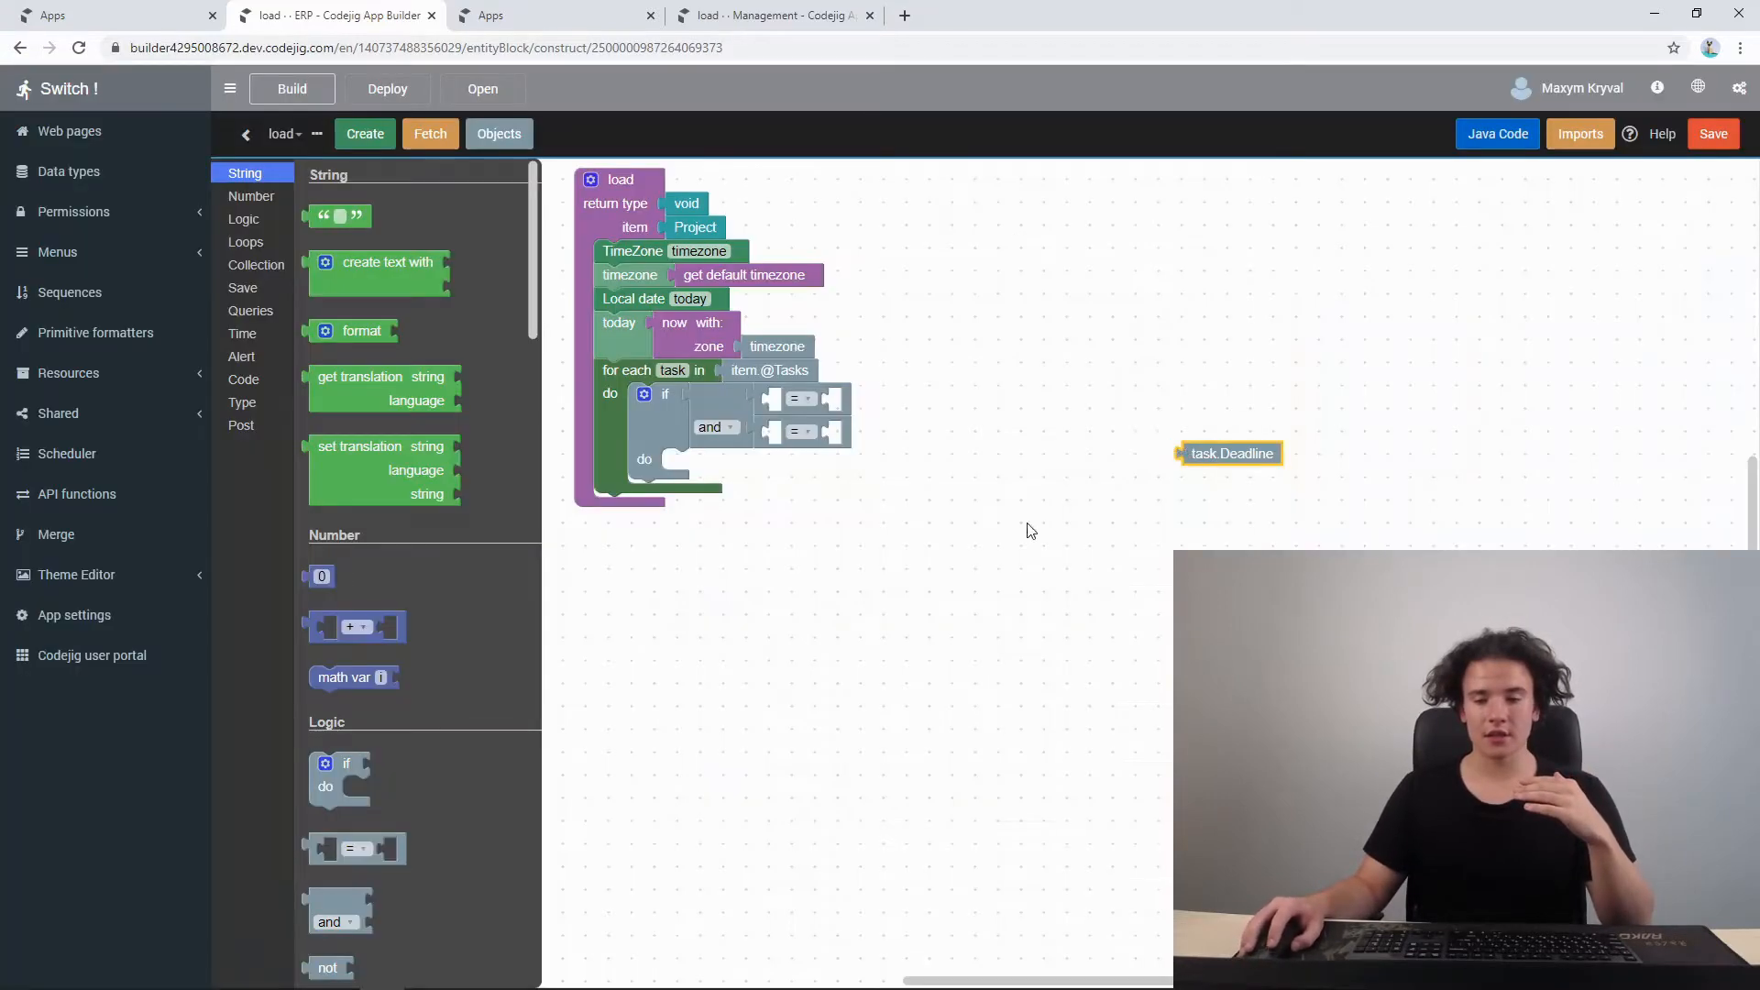
left_click_drag(1211, 456, 797, 401)
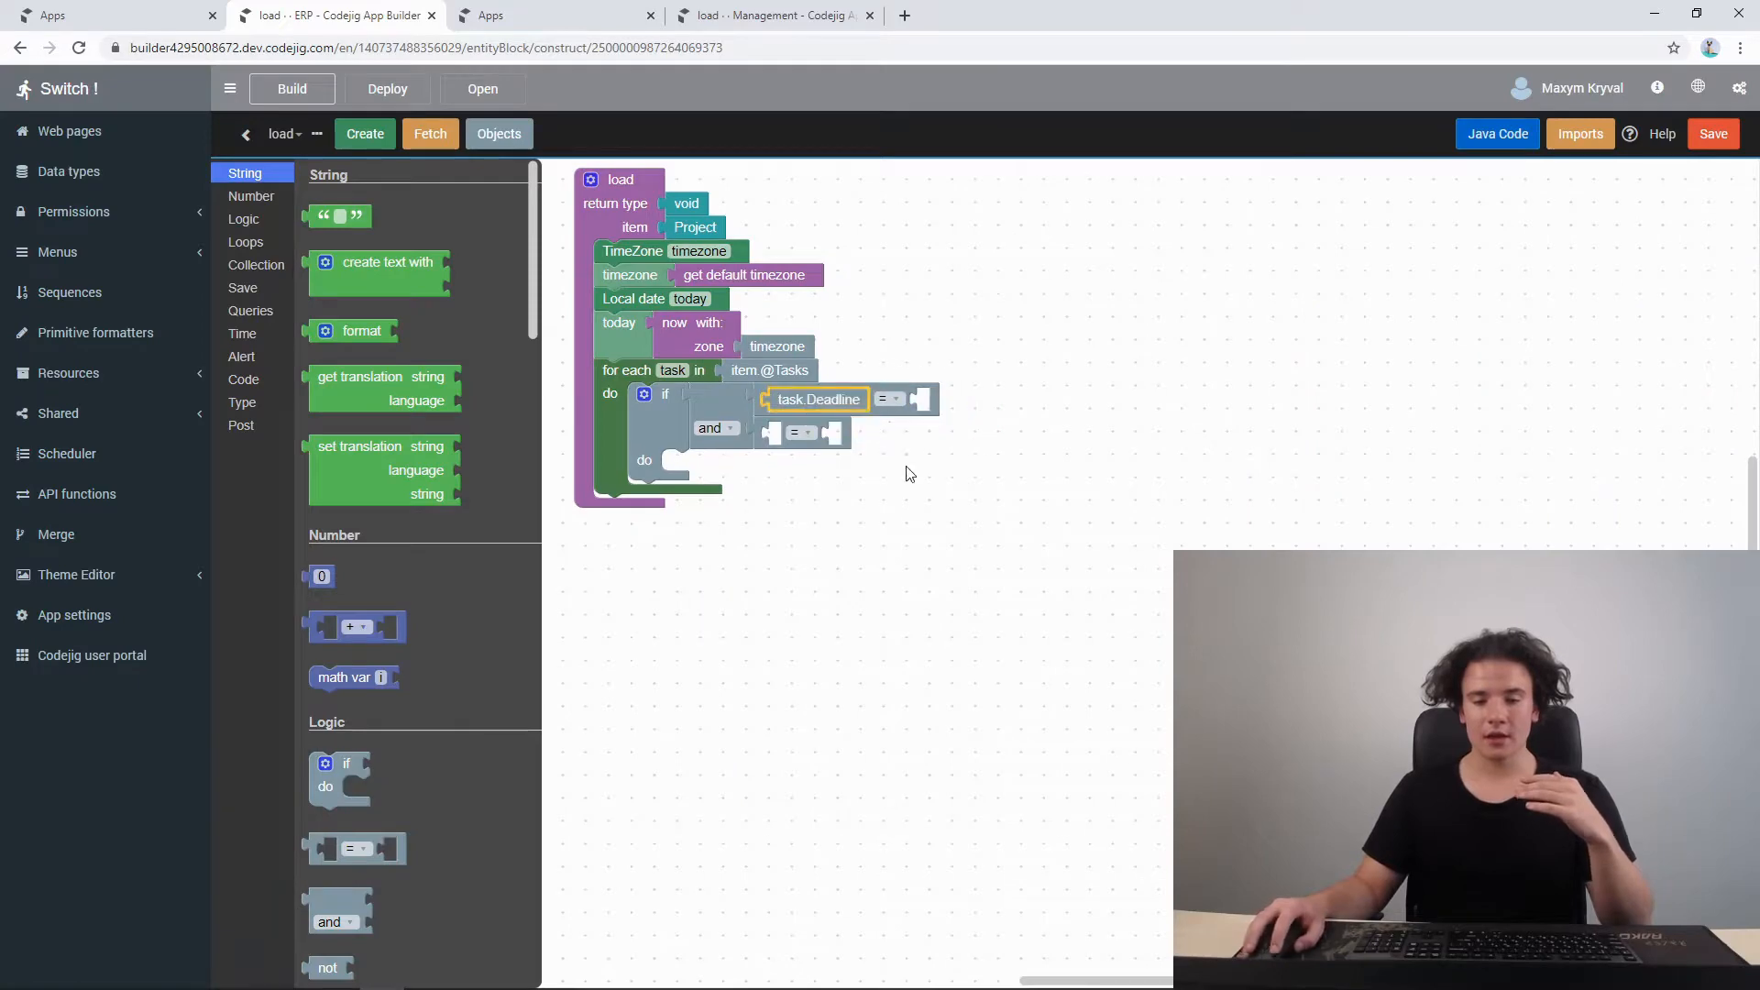
- Place a null block as the upper comparison's second operand and set its operator to ≠
type("null")
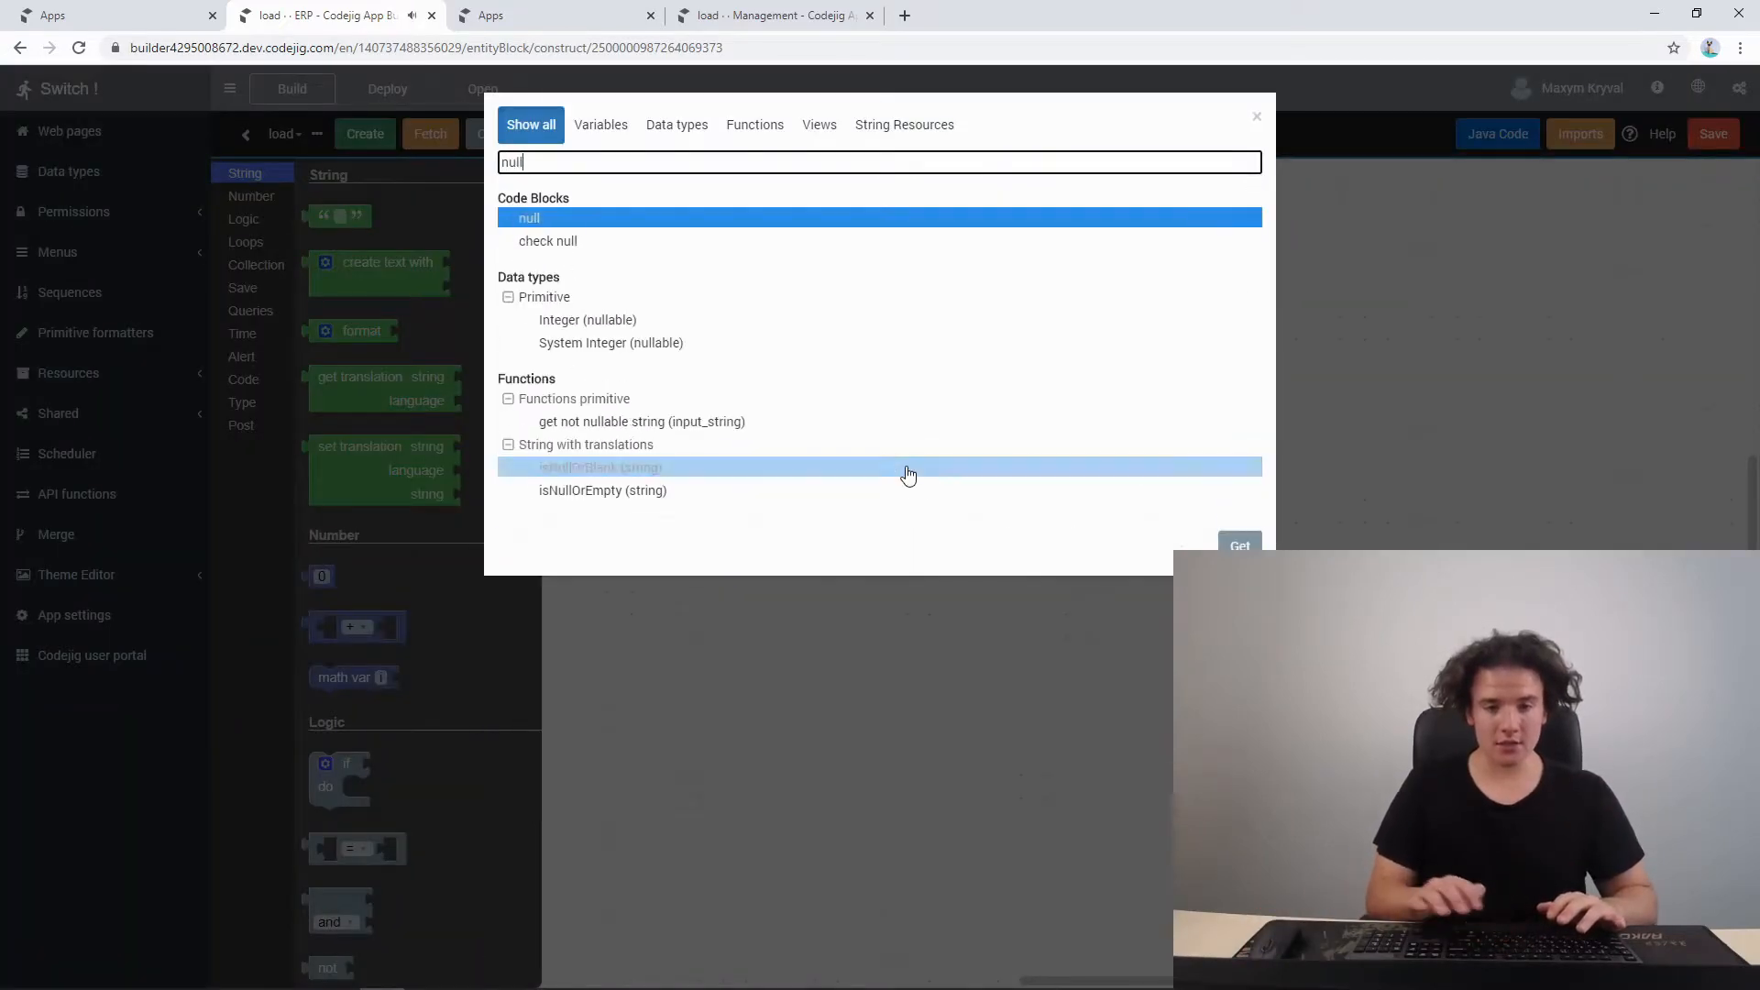
key("Return")
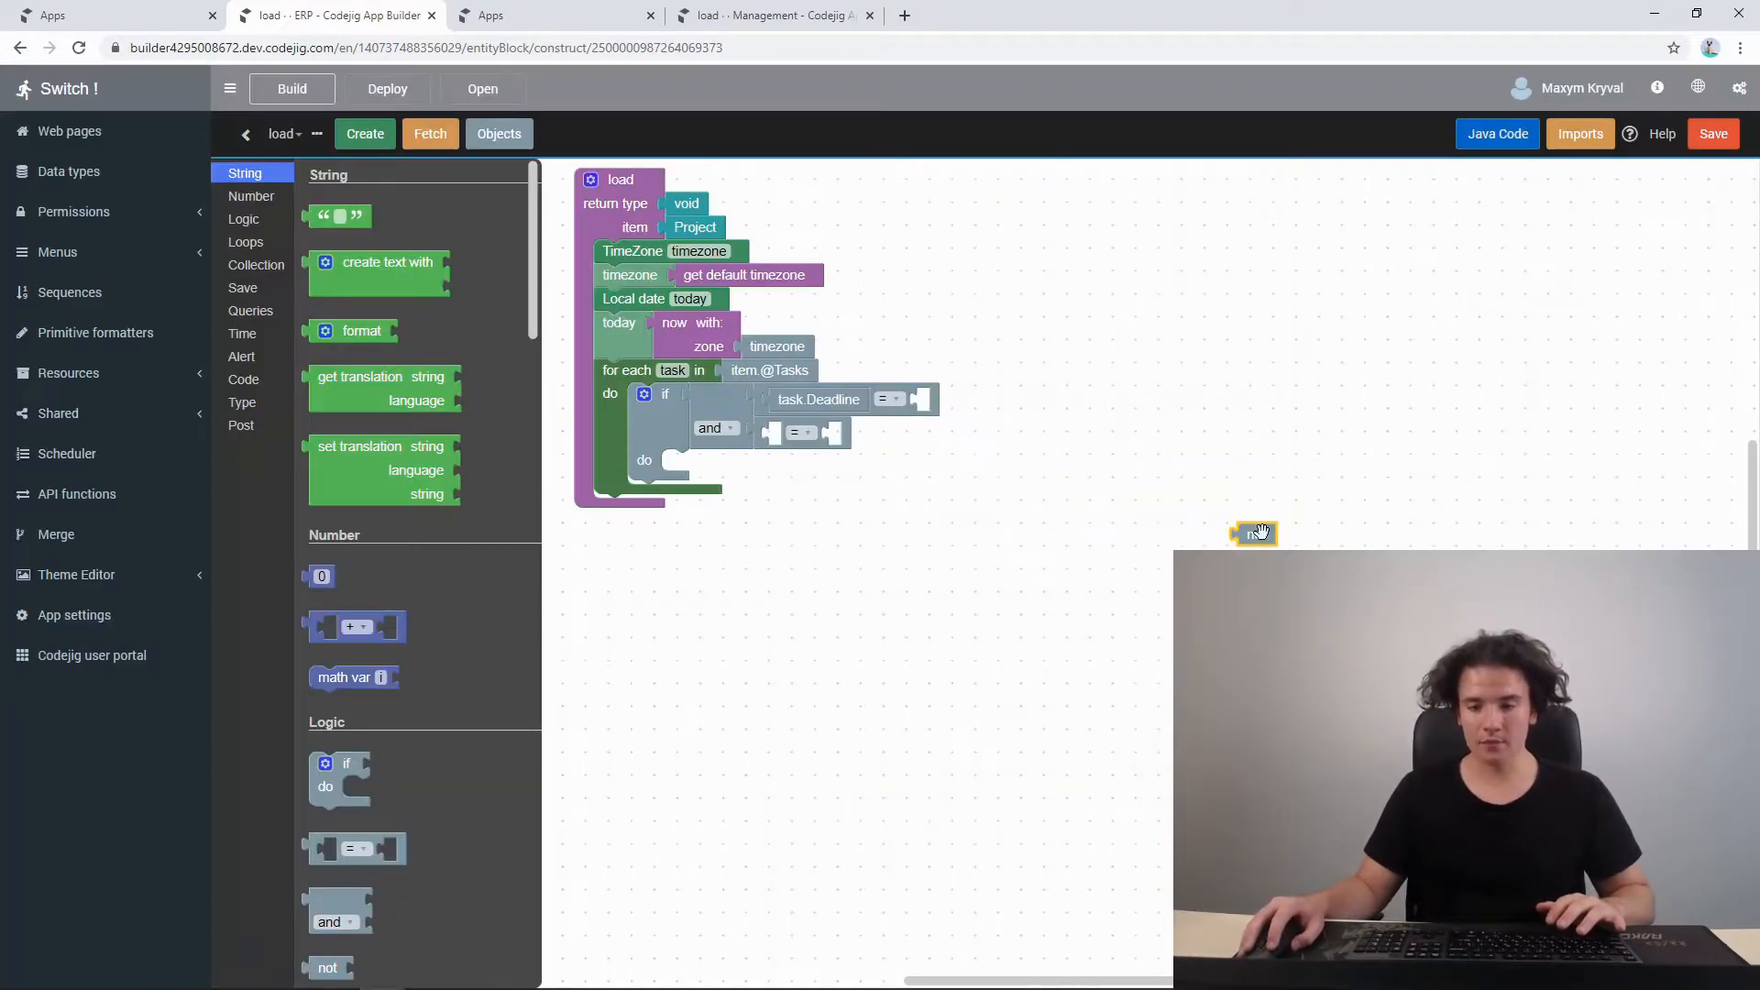
left_click_drag(1262, 532, 944, 400)
left_click(897, 399)
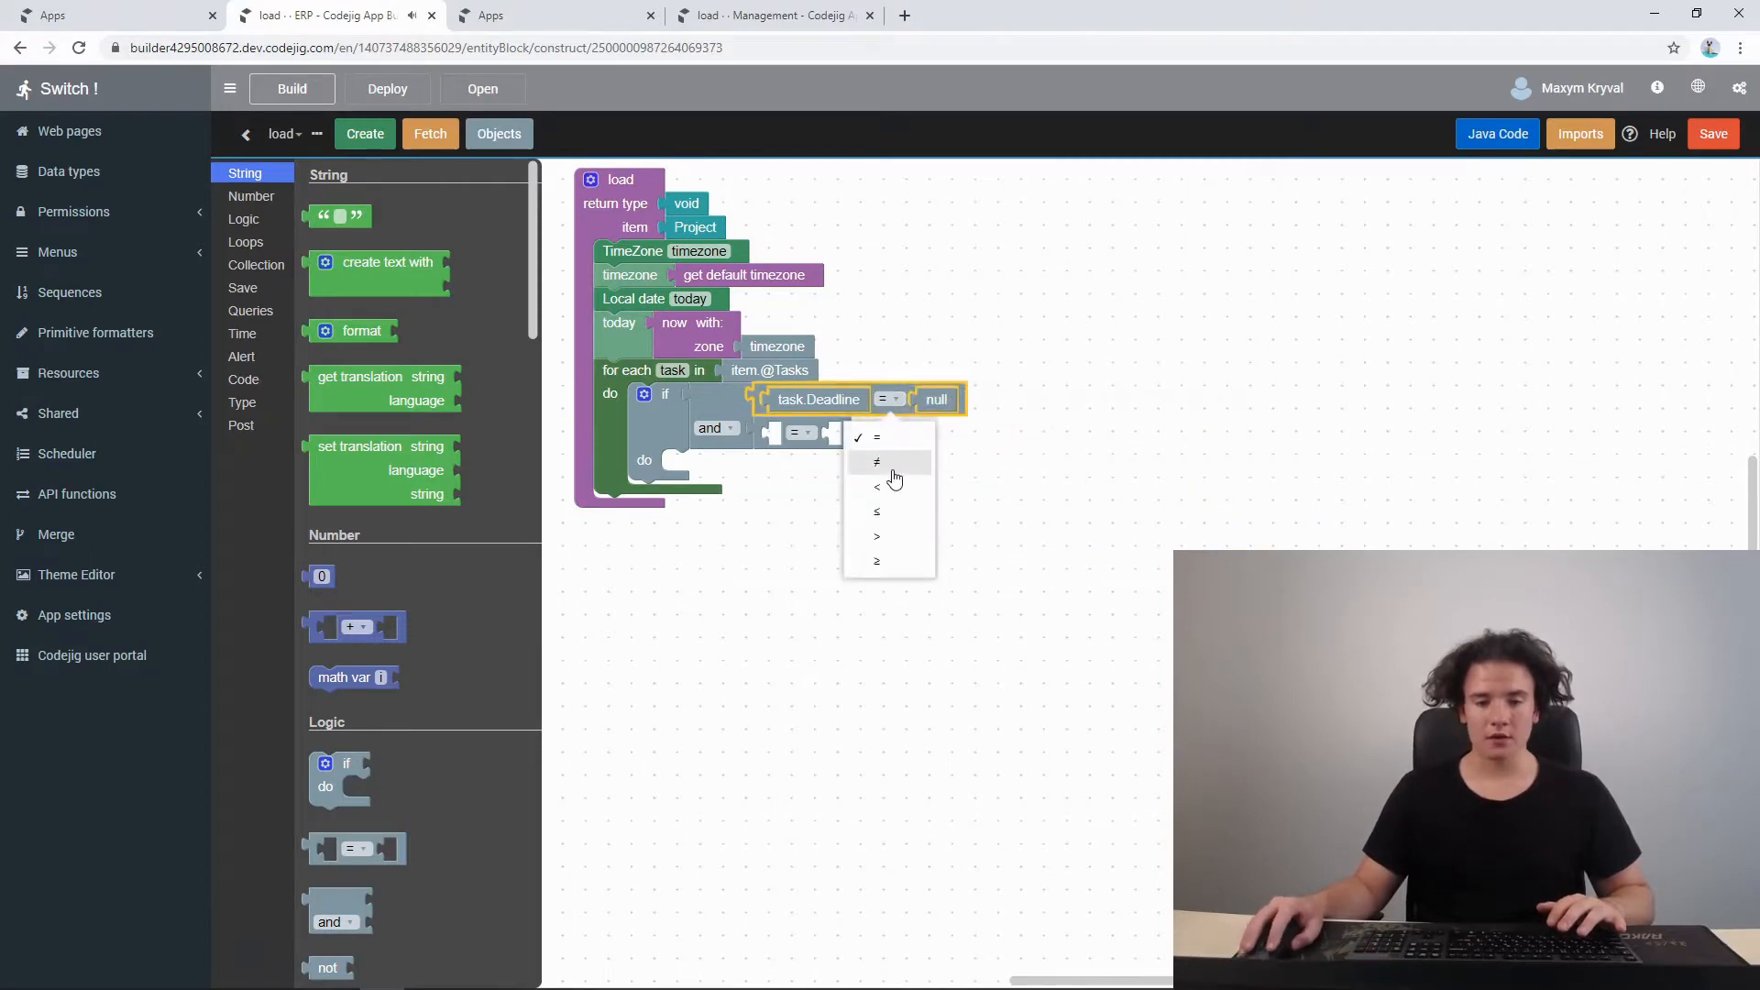
left_click(876, 461)
left_click(925, 490)
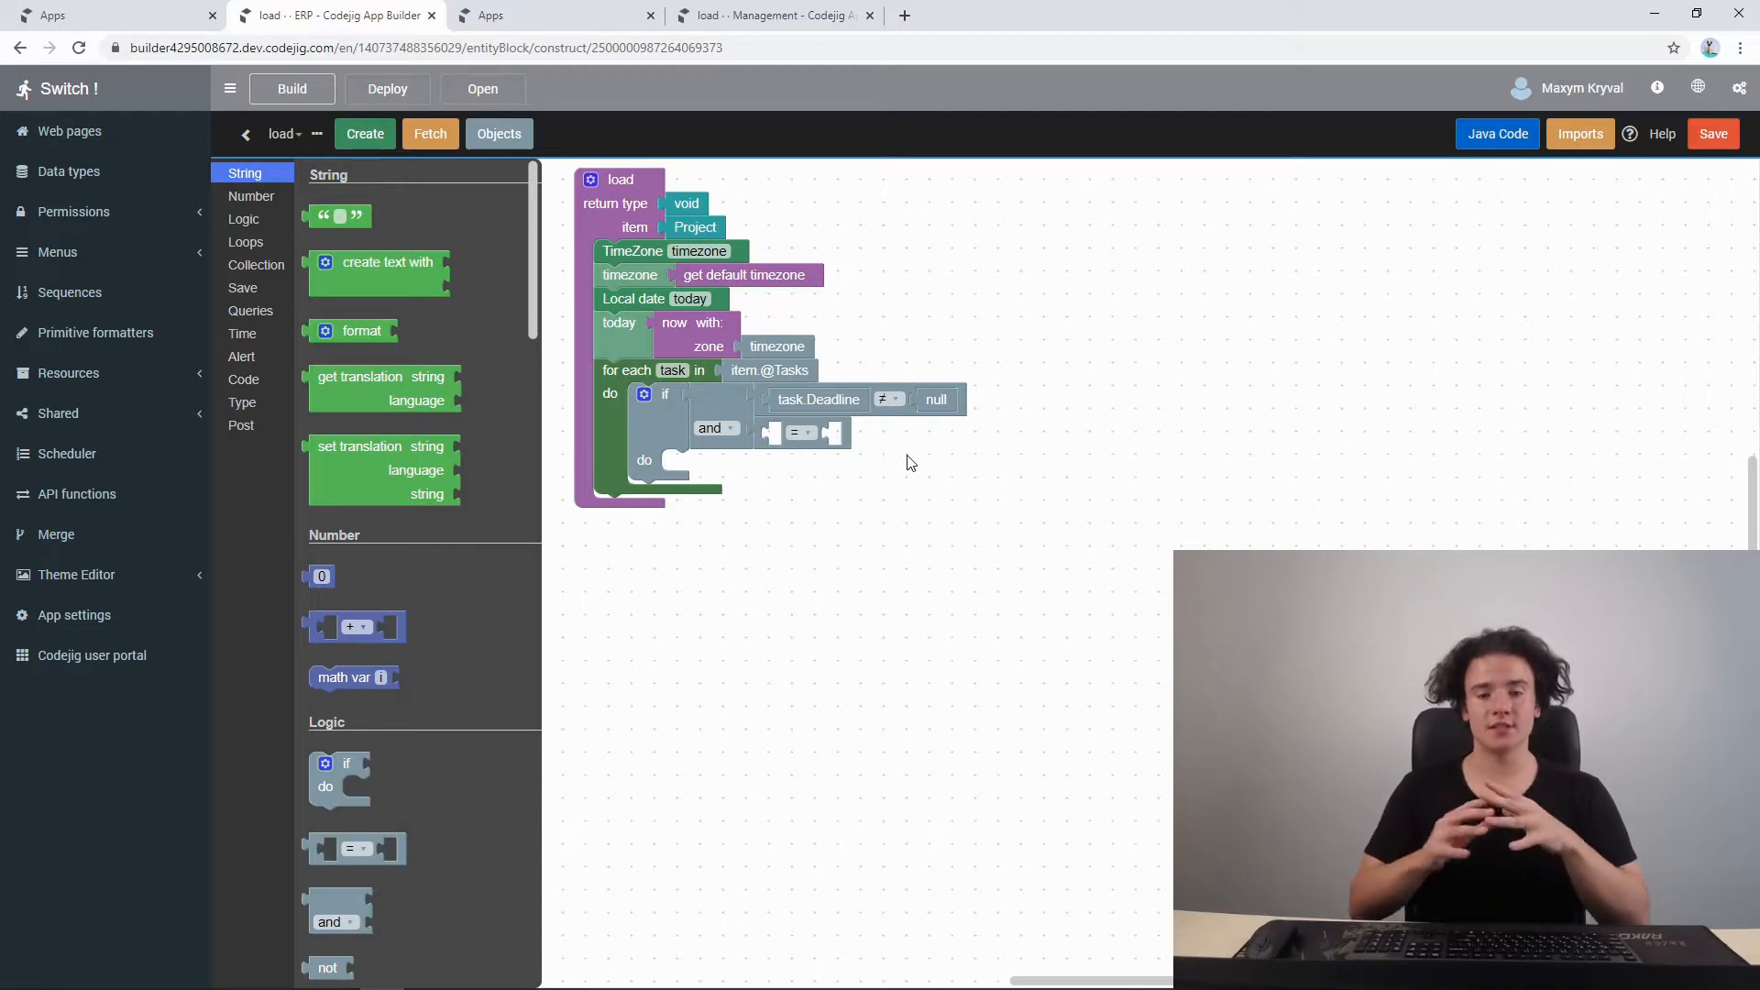
- Duplicate the task.Deadline block into the lower comparison's first operand and set that comparison's operator to <
right_click(812, 401)
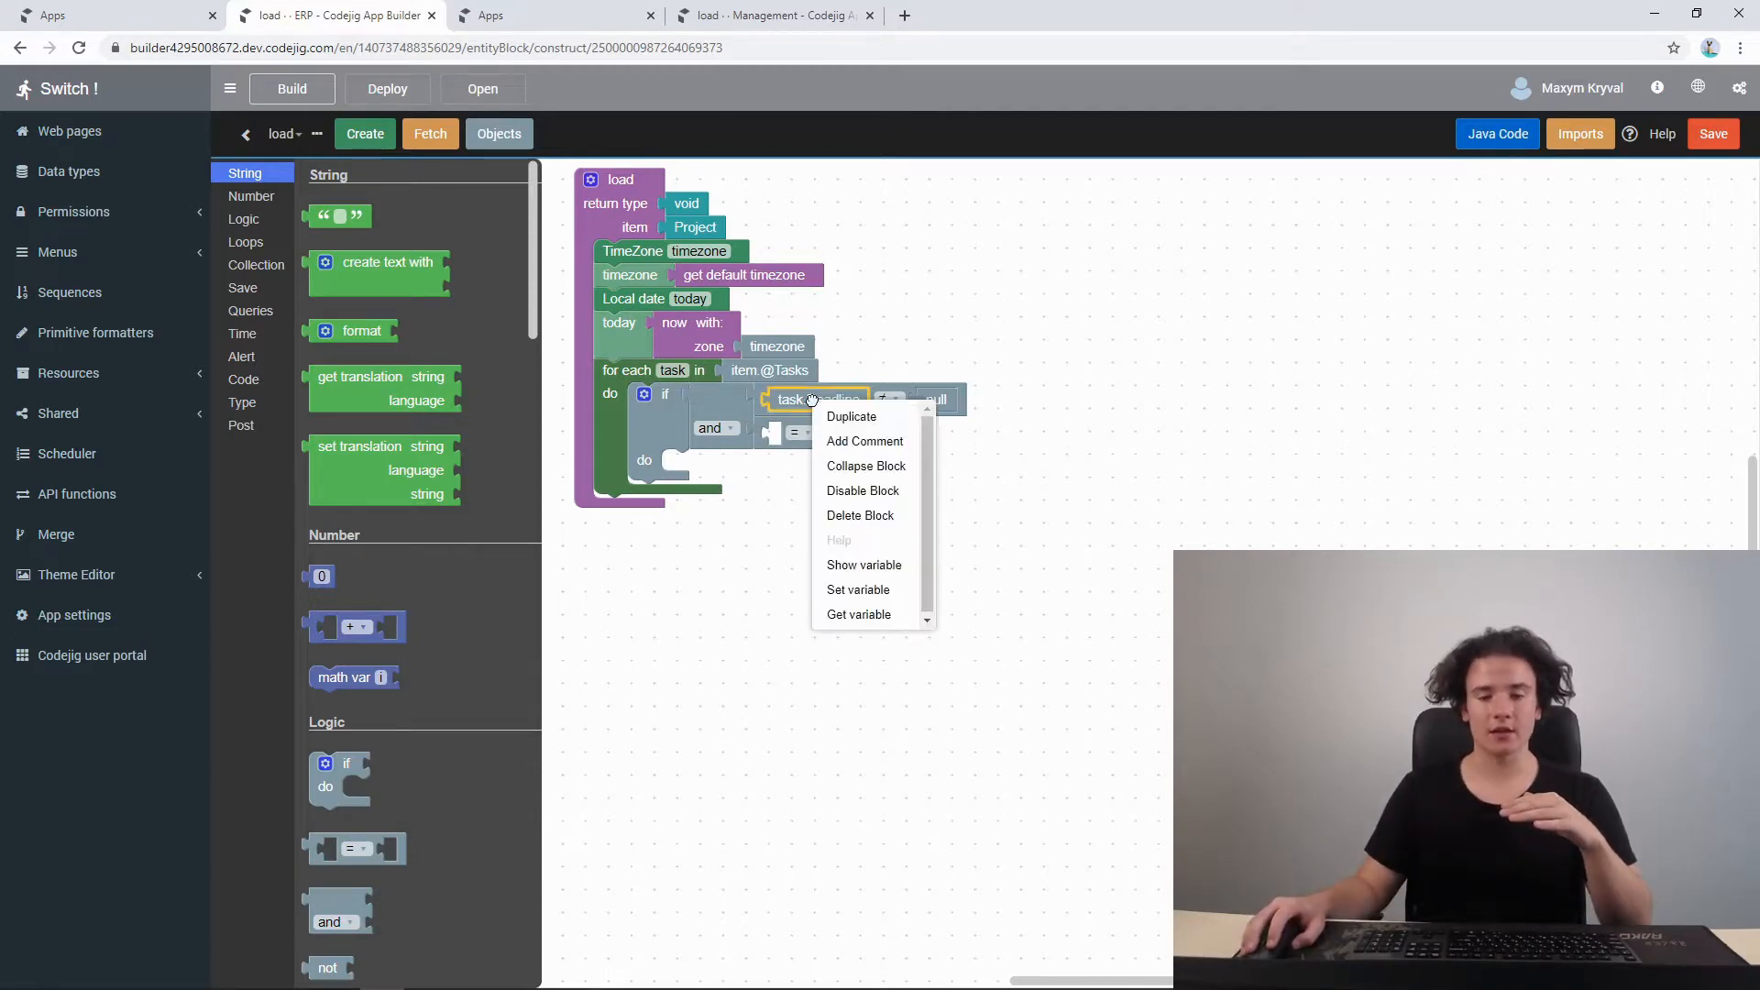
left_click(853, 415)
left_click_drag(848, 446, 825, 432)
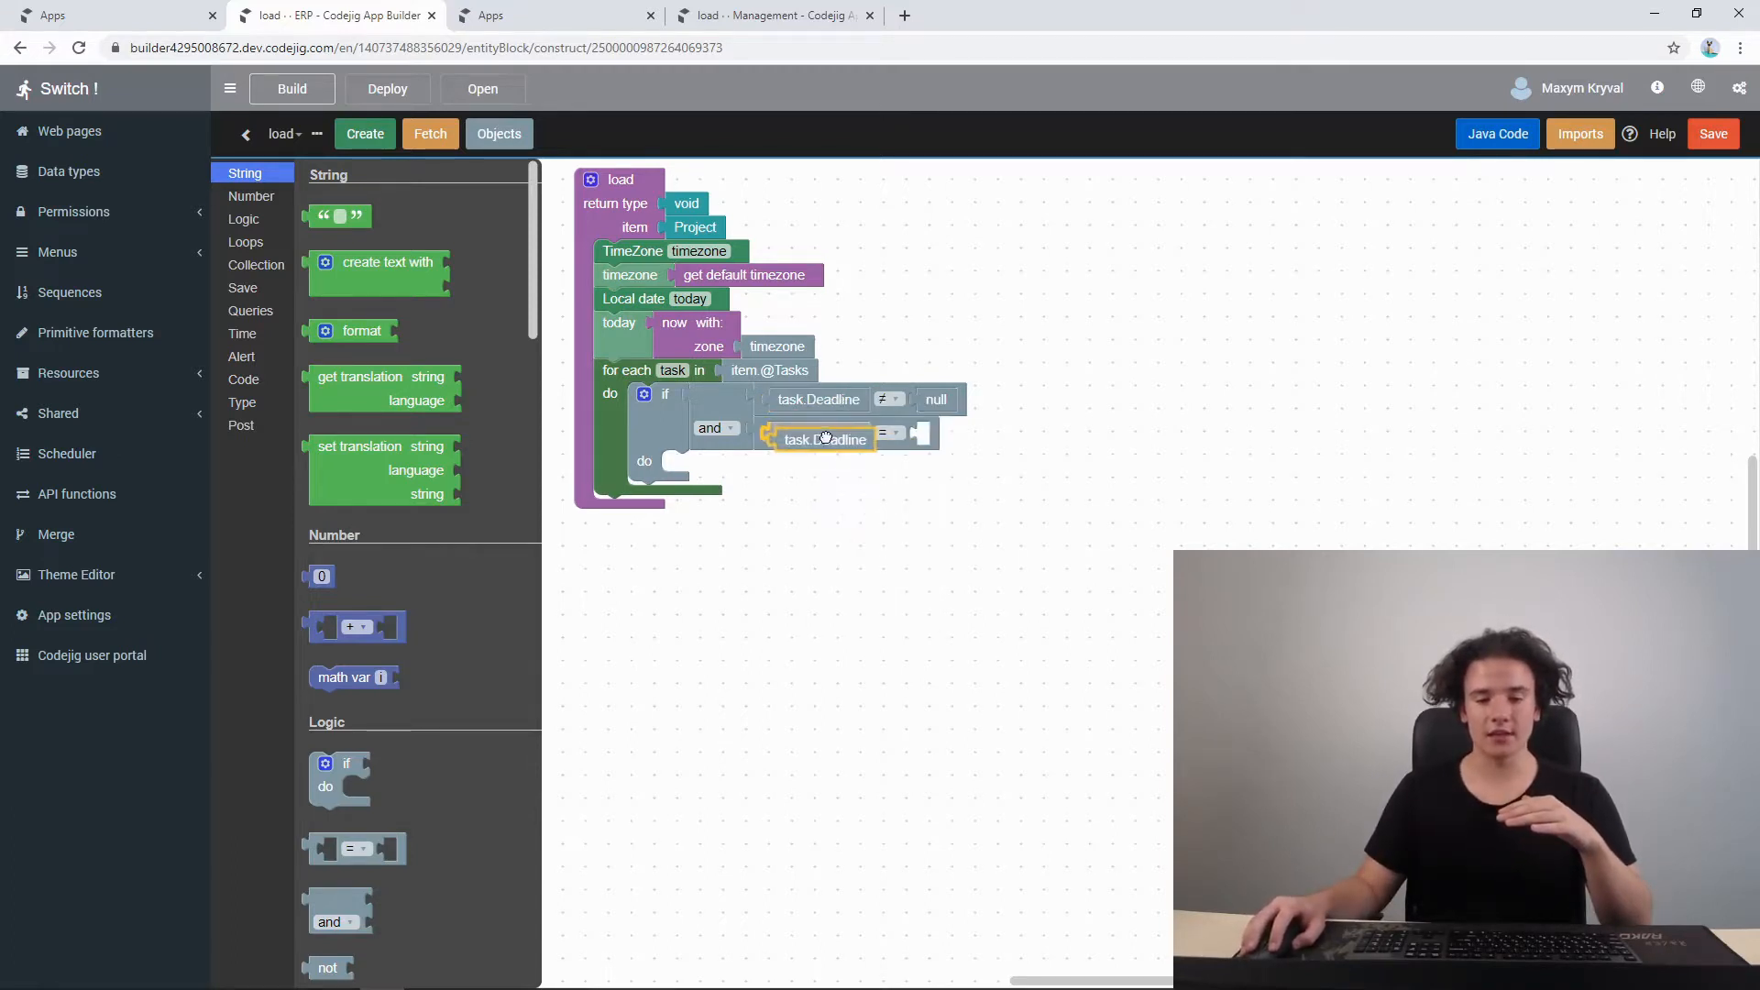
left_click(889, 434)
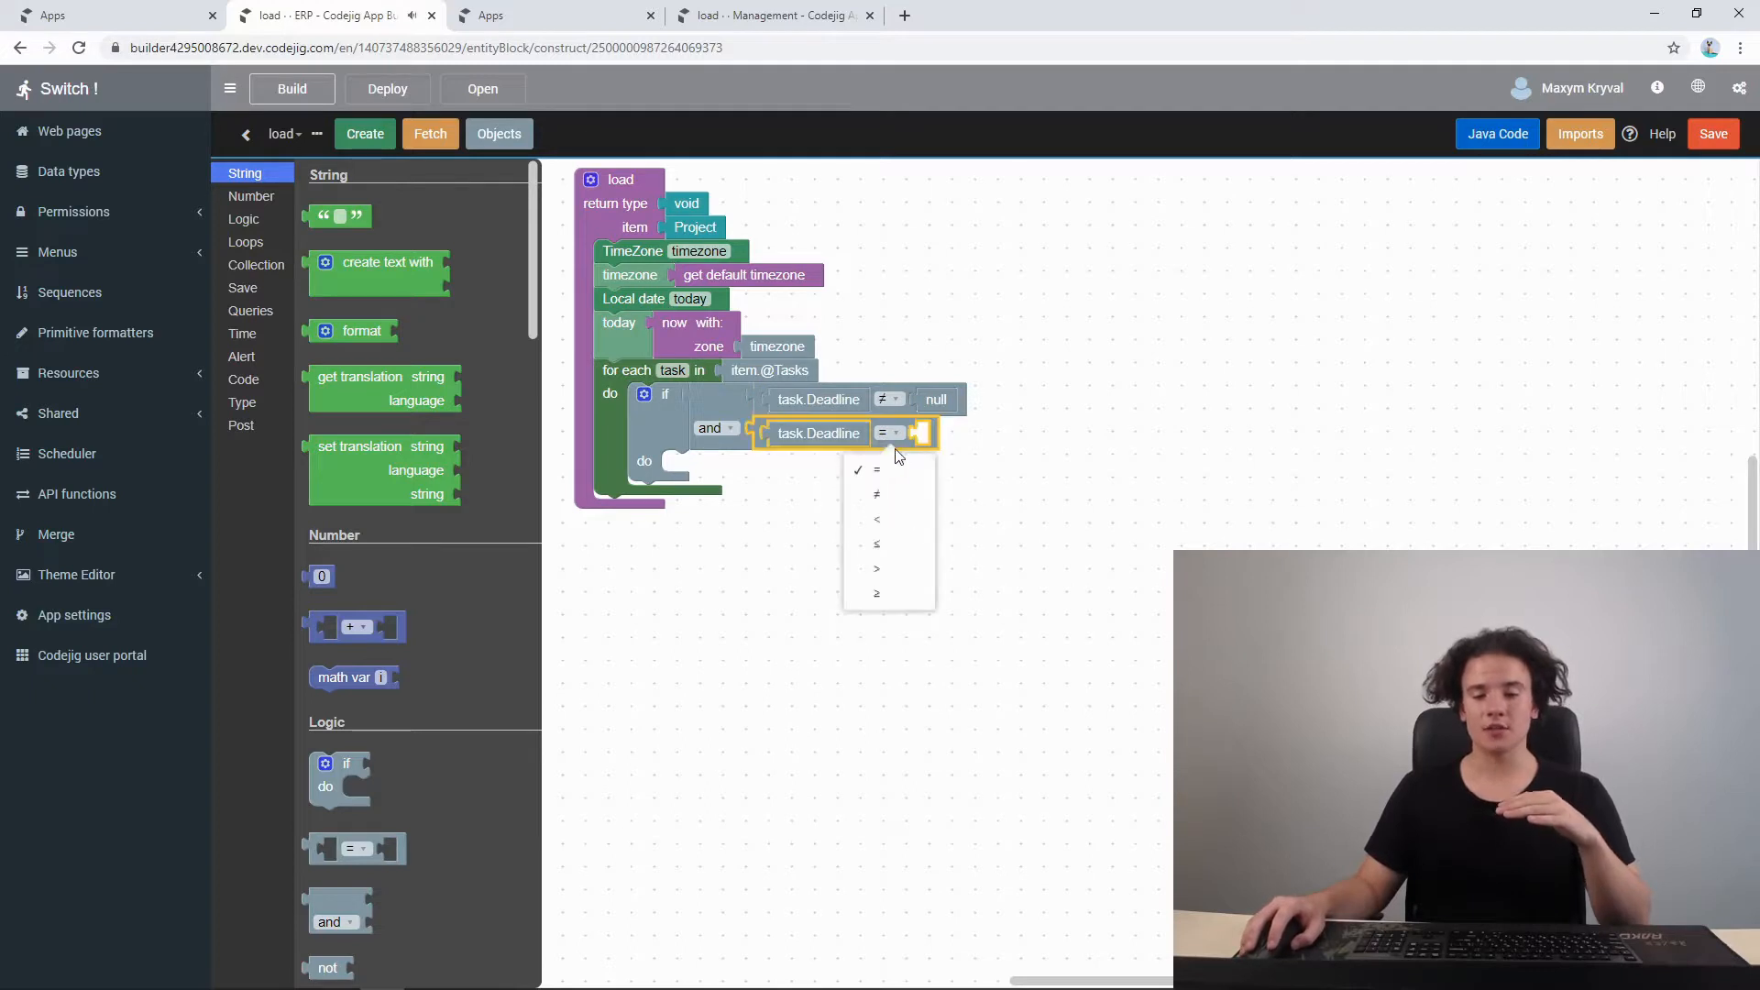
left_click(885, 522)
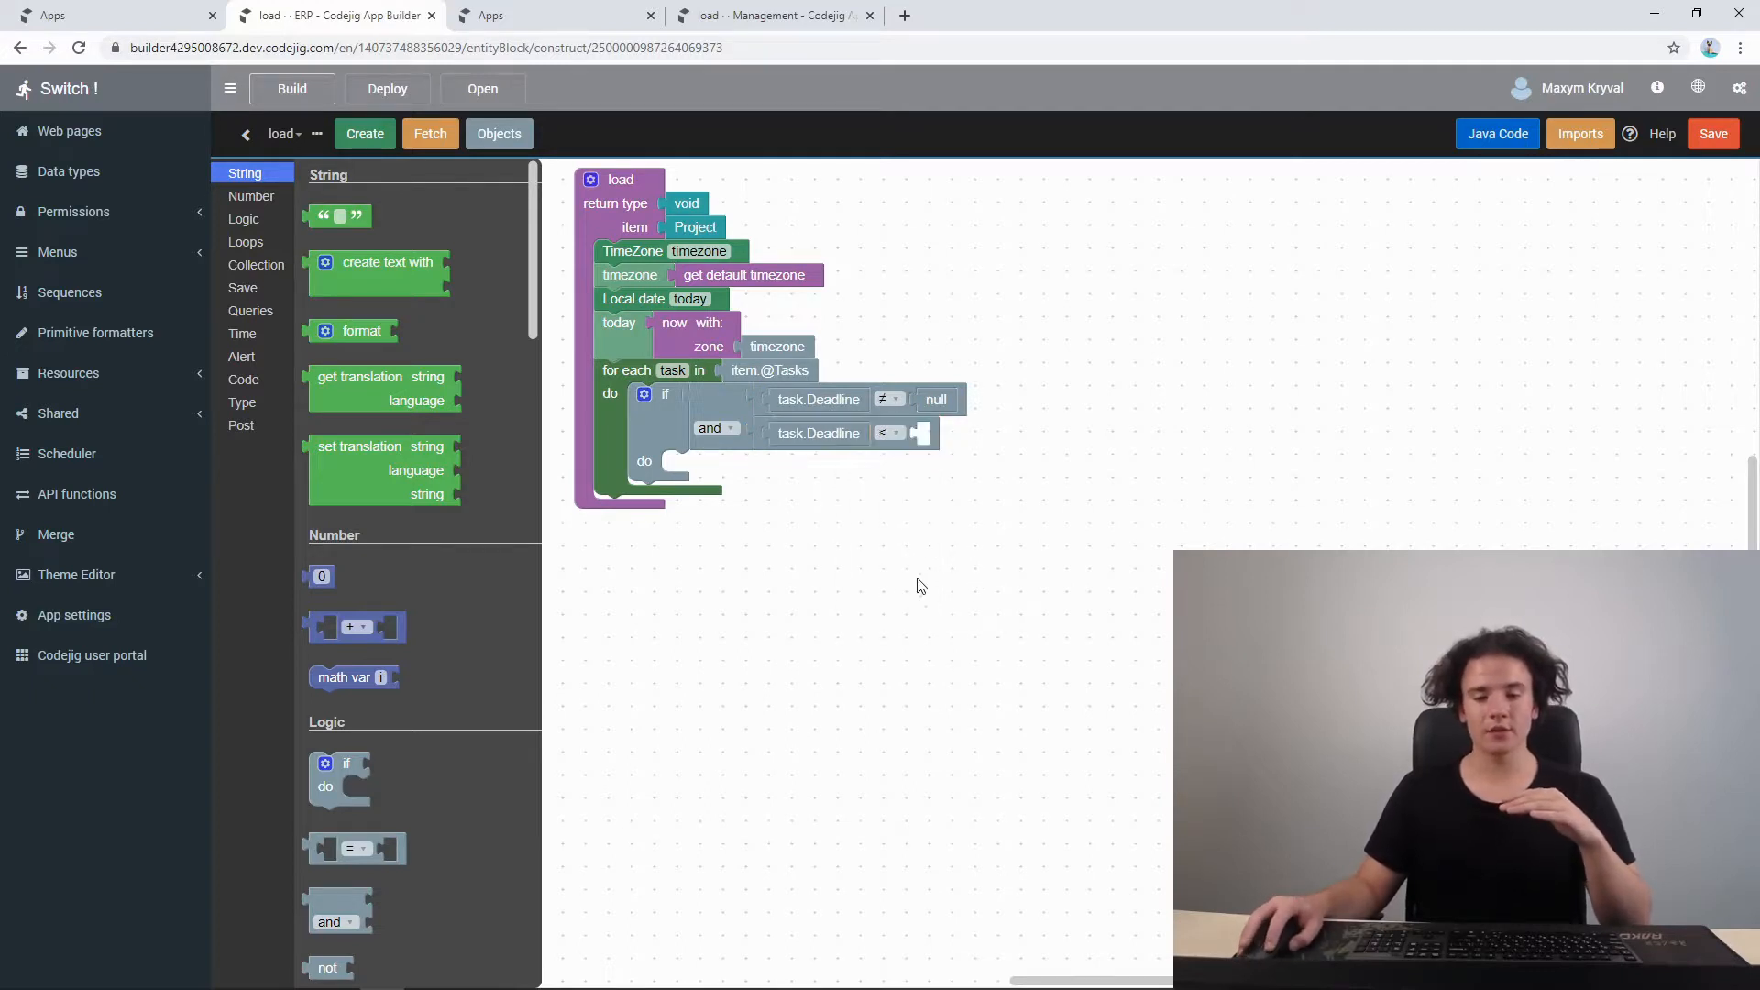
- Get the today variable and place it as the second operand of the lower comparison
right_click(616, 343)
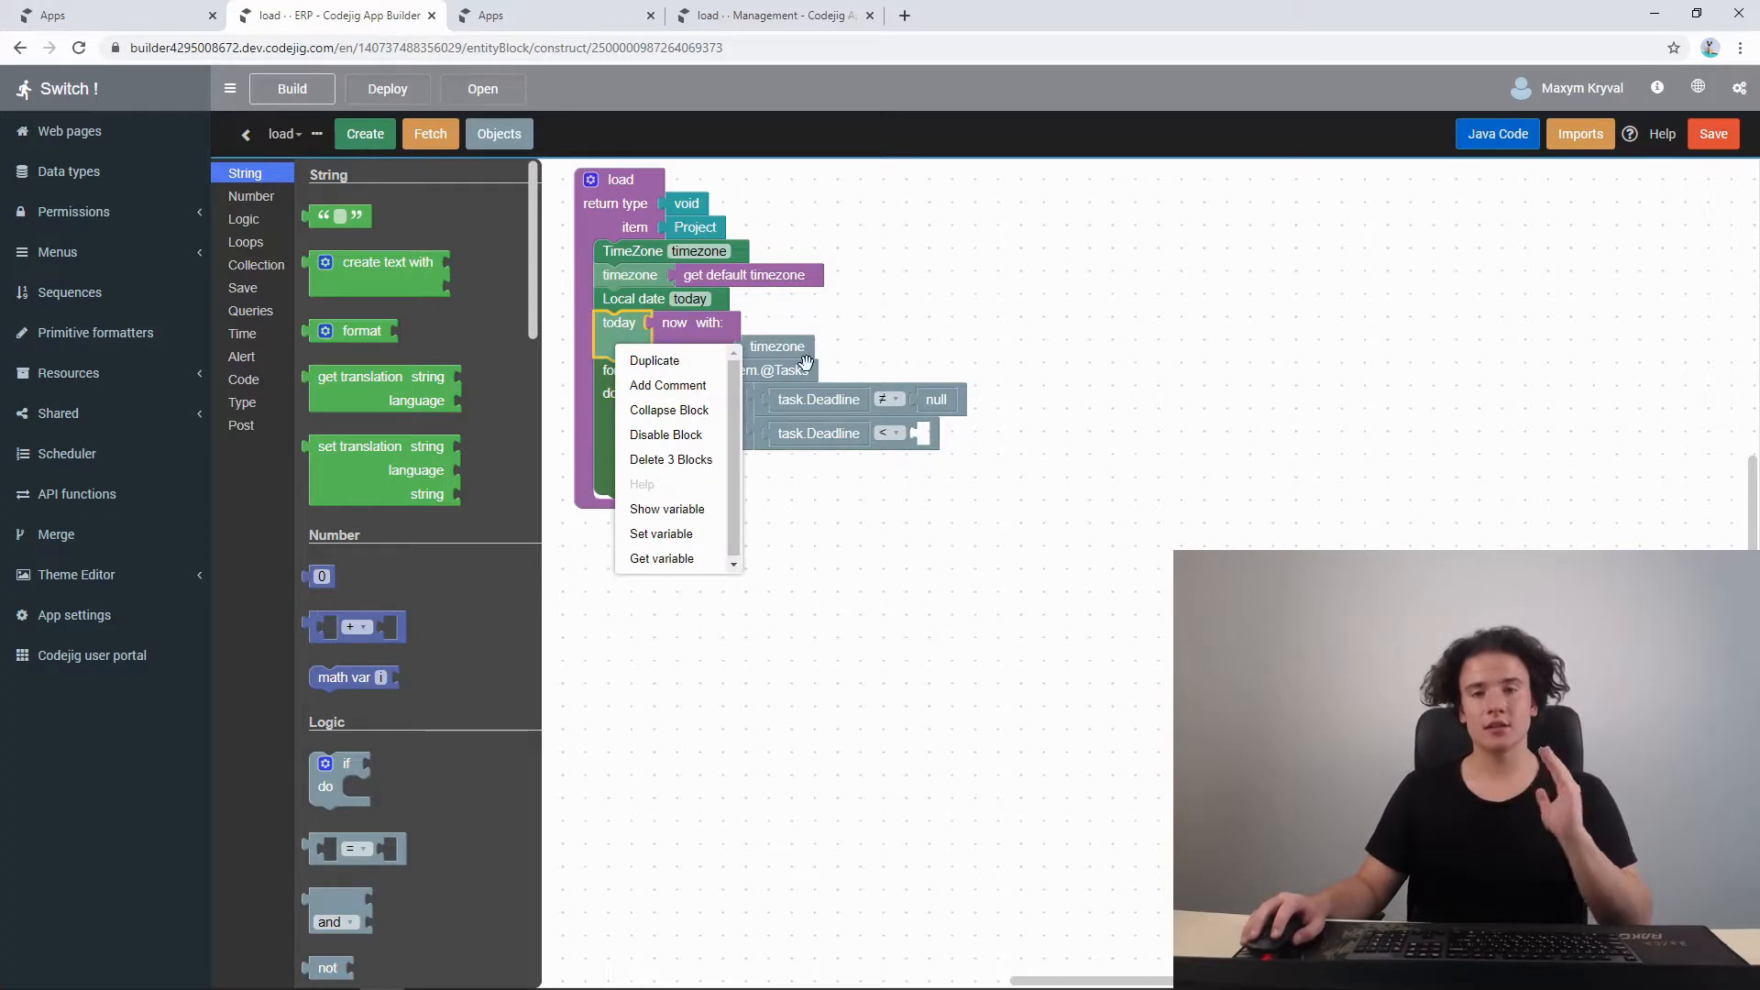
left_click(661, 559)
left_click_drag(653, 371, 937, 435)
left_click(1148, 470)
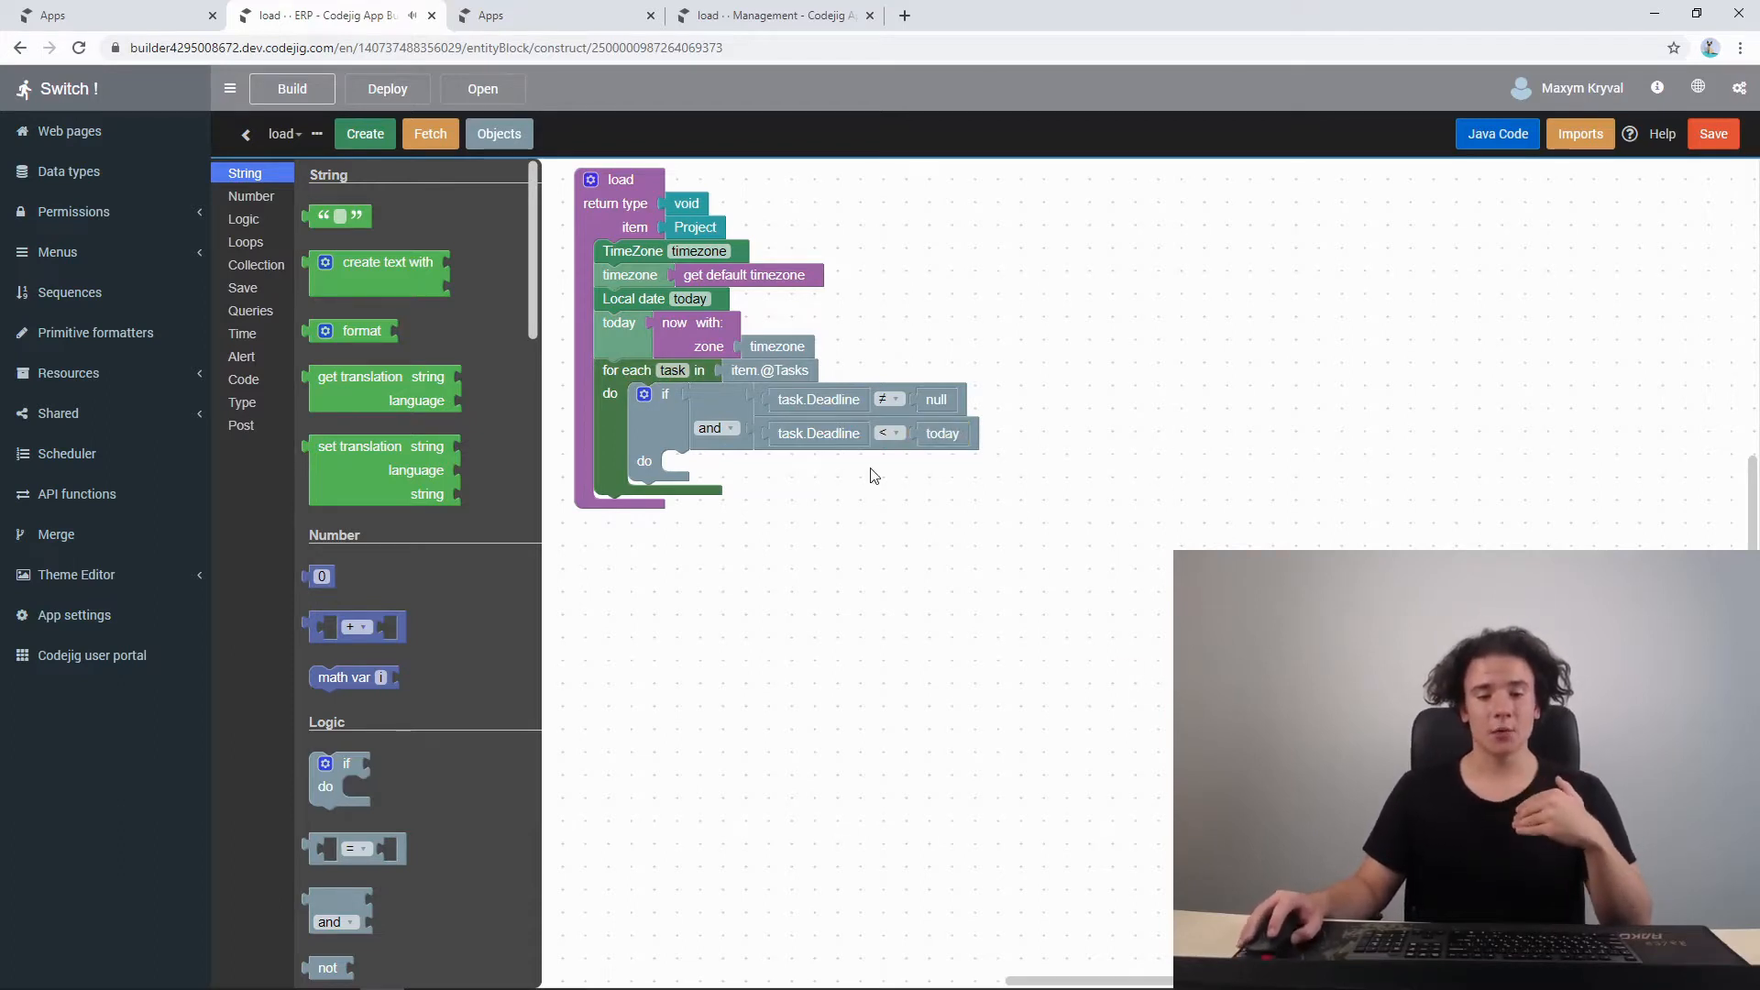
- Create a setter for the loop task's Overdued field and place it in the do section of the if block
right_click(677, 371)
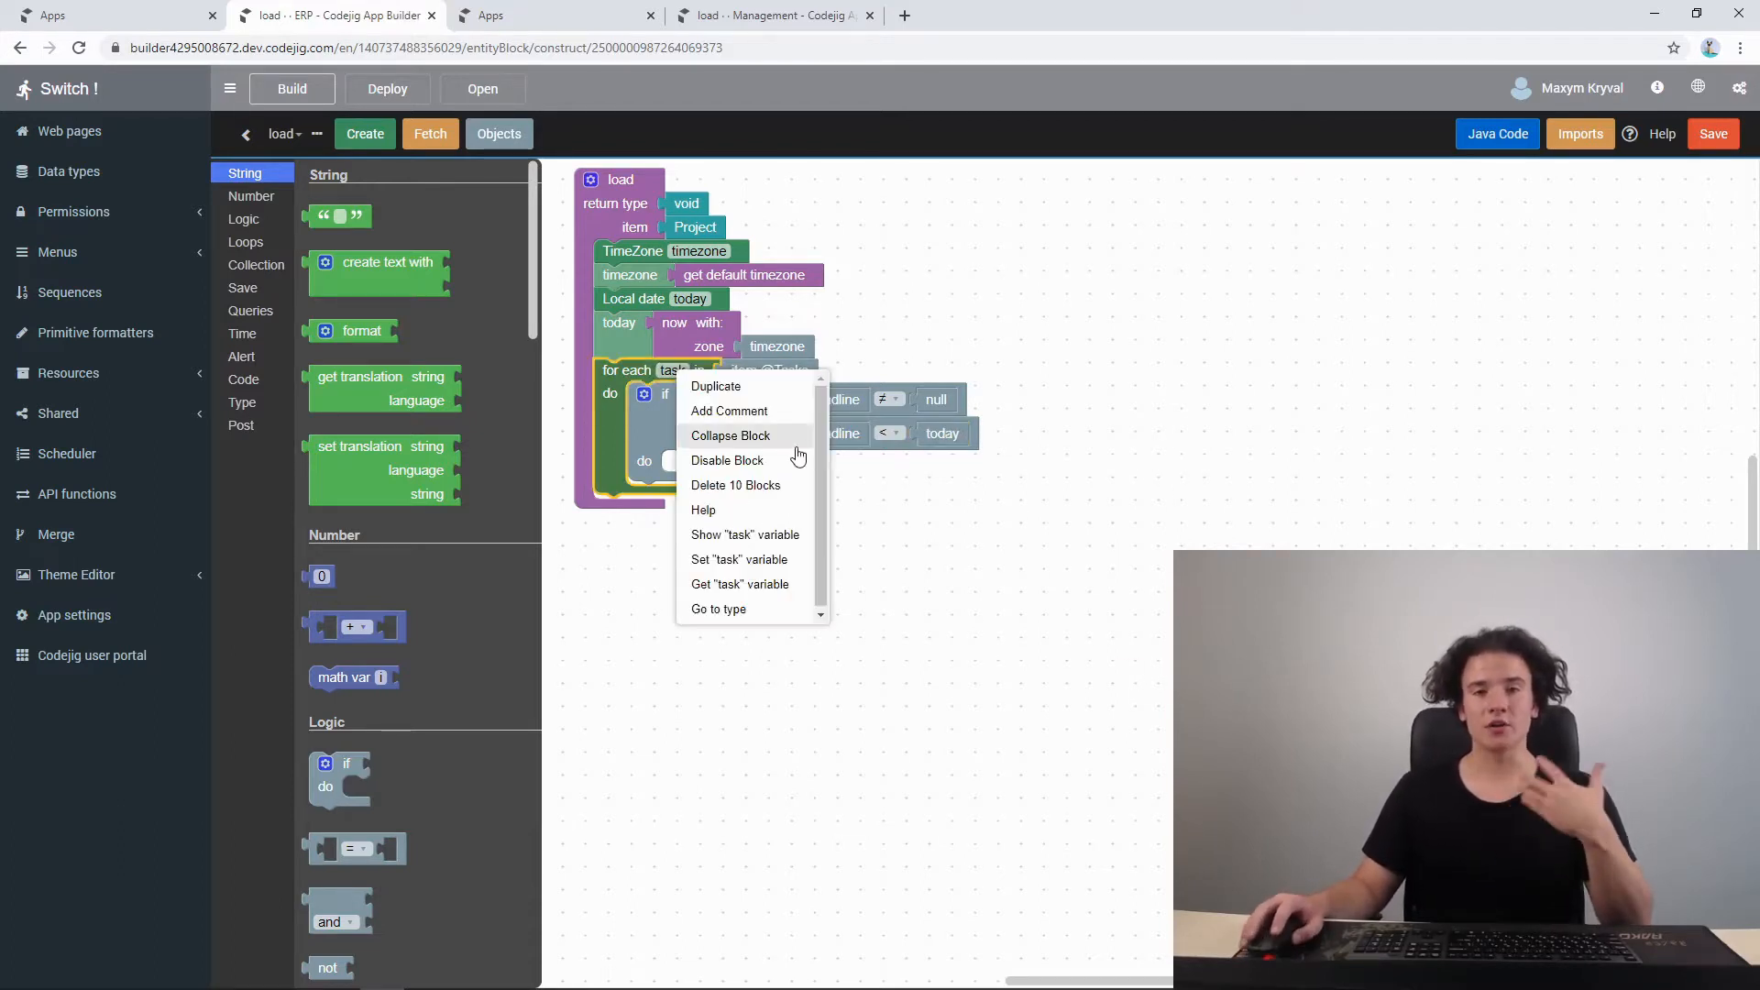
left_click(726, 541)
left_click(569, 333)
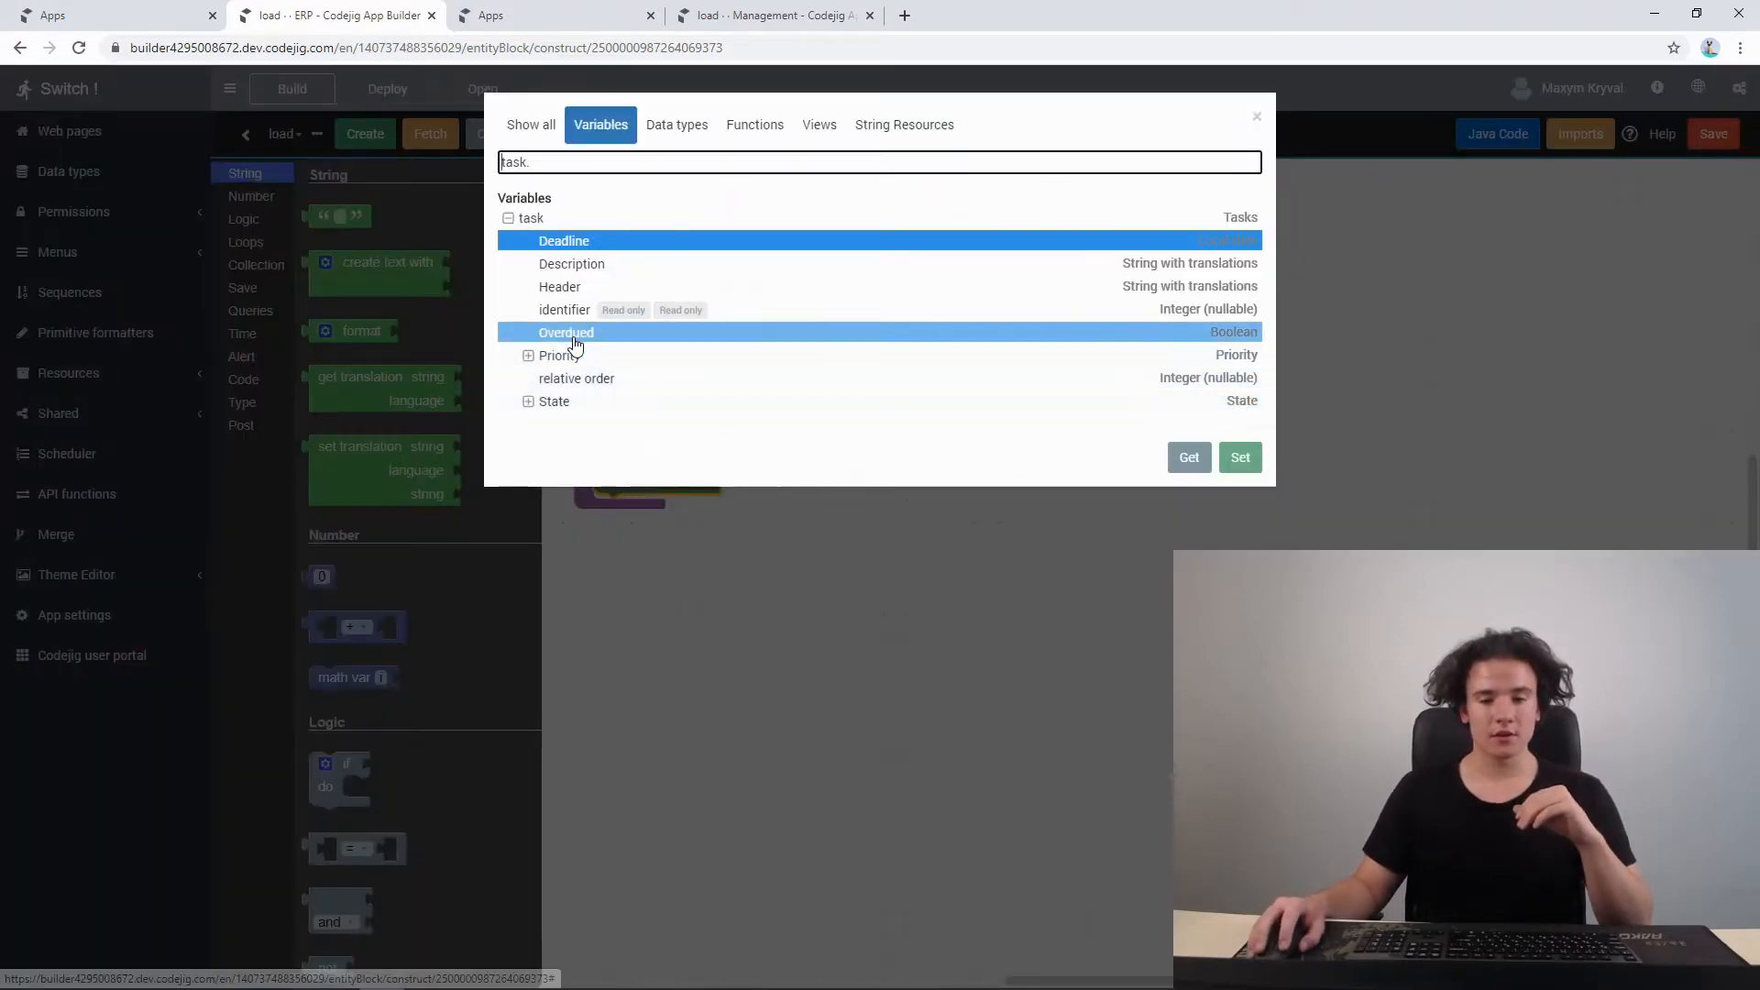
left_click(1239, 461)
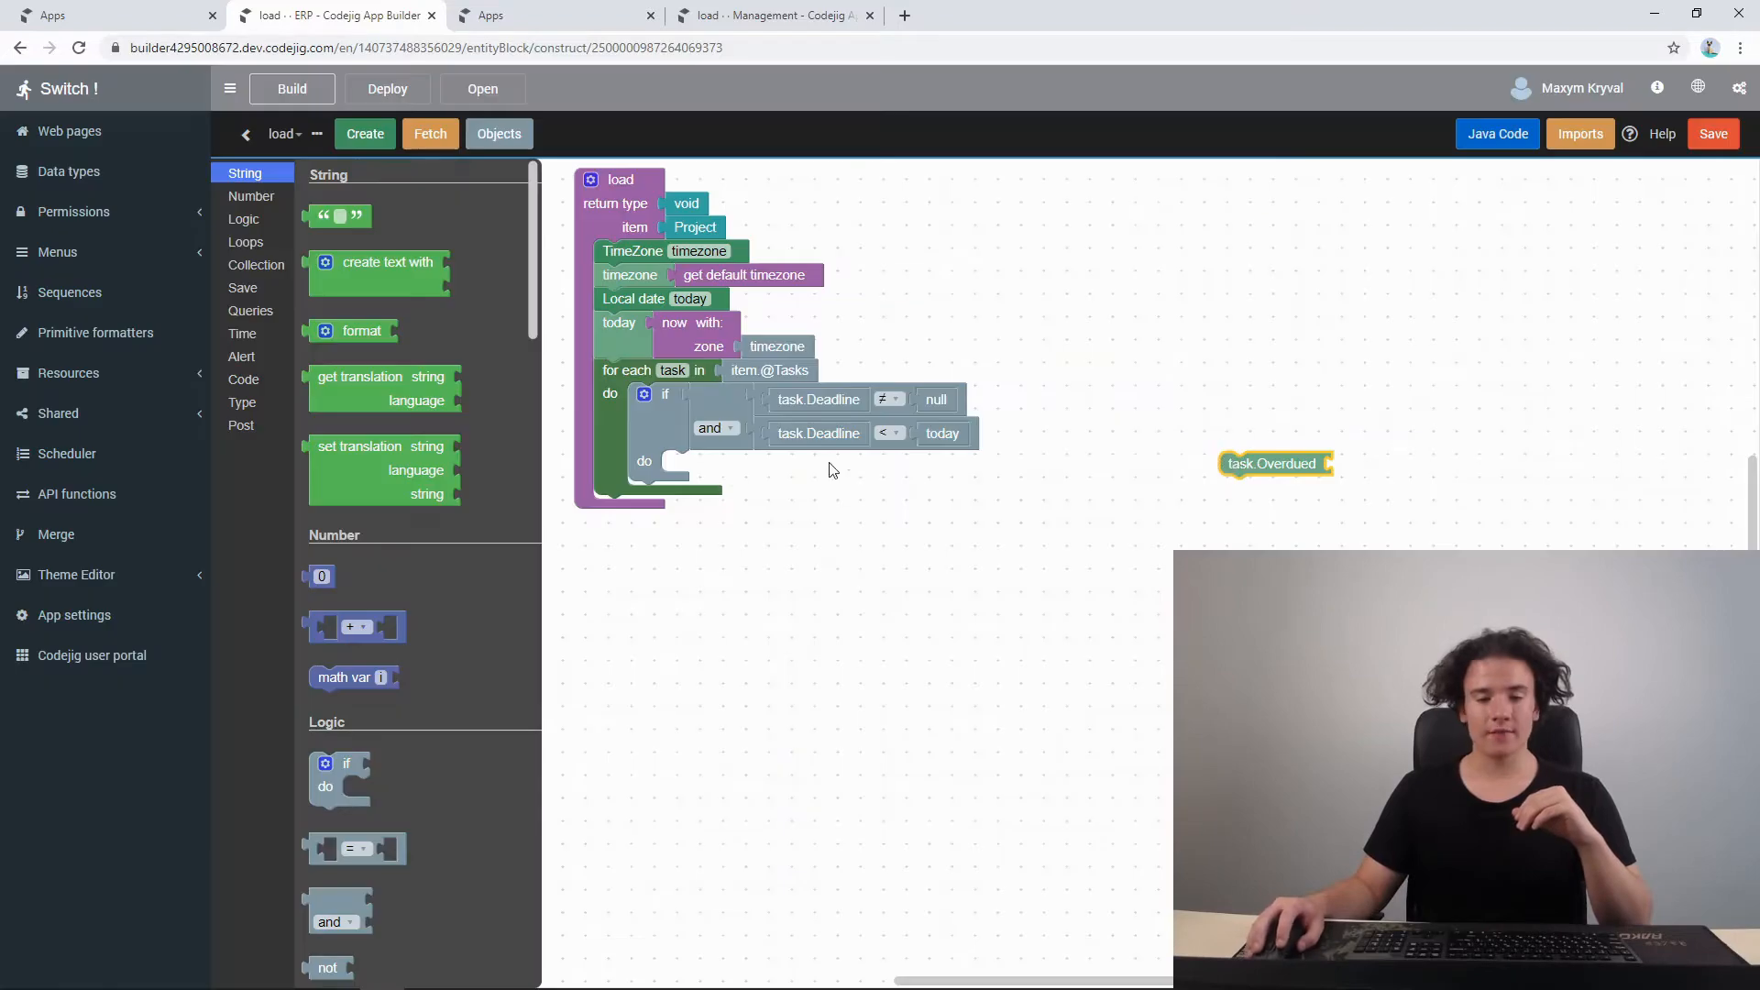
left_click_drag(1282, 466, 811, 483)
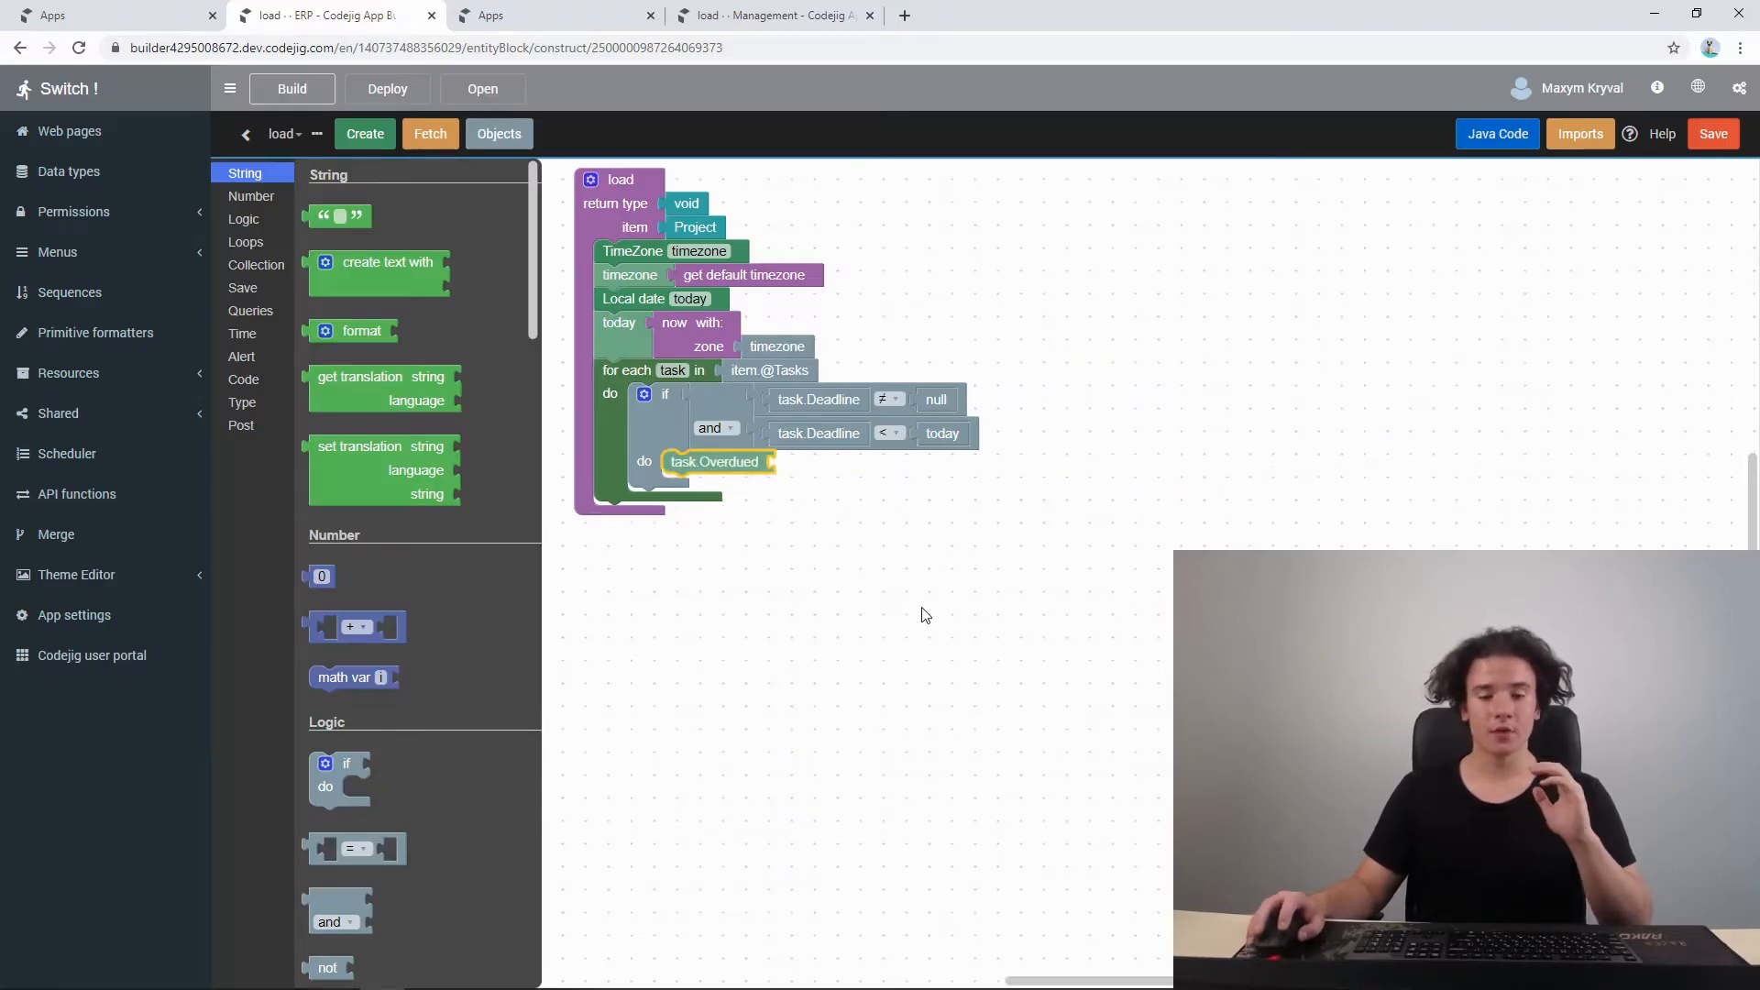
- Attach a true block as the value of task.Overdued and save the load action
type("true")
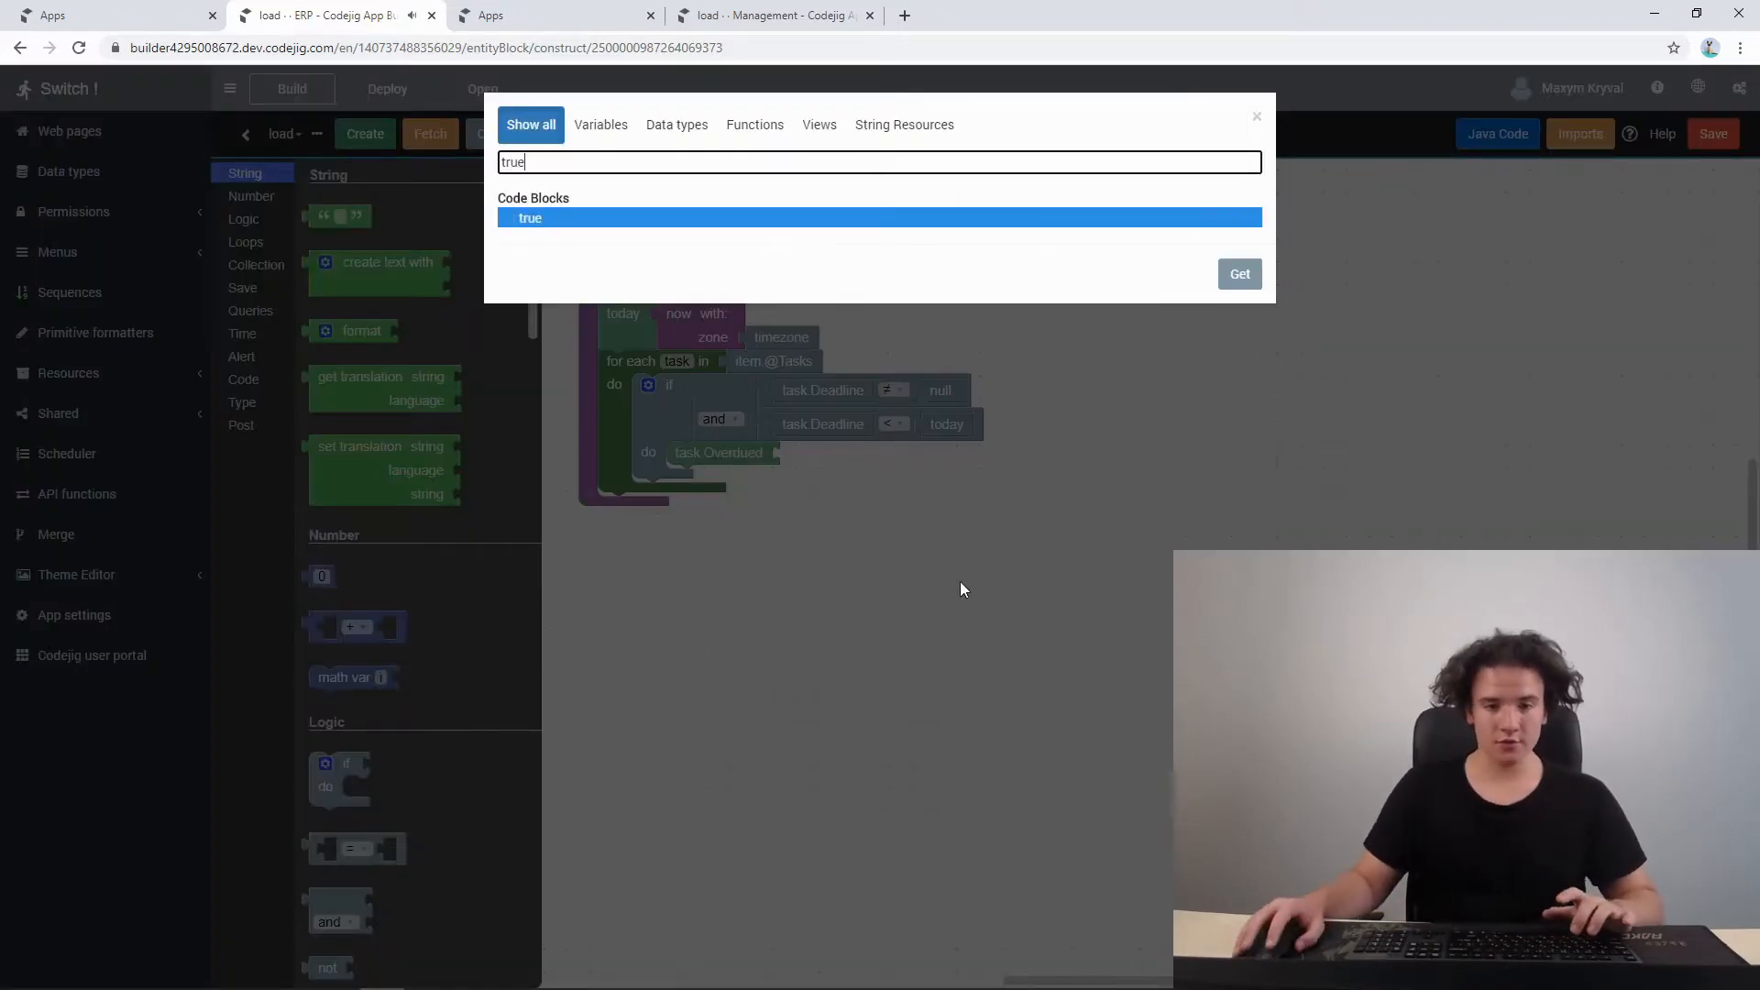
left_click(1240, 274)
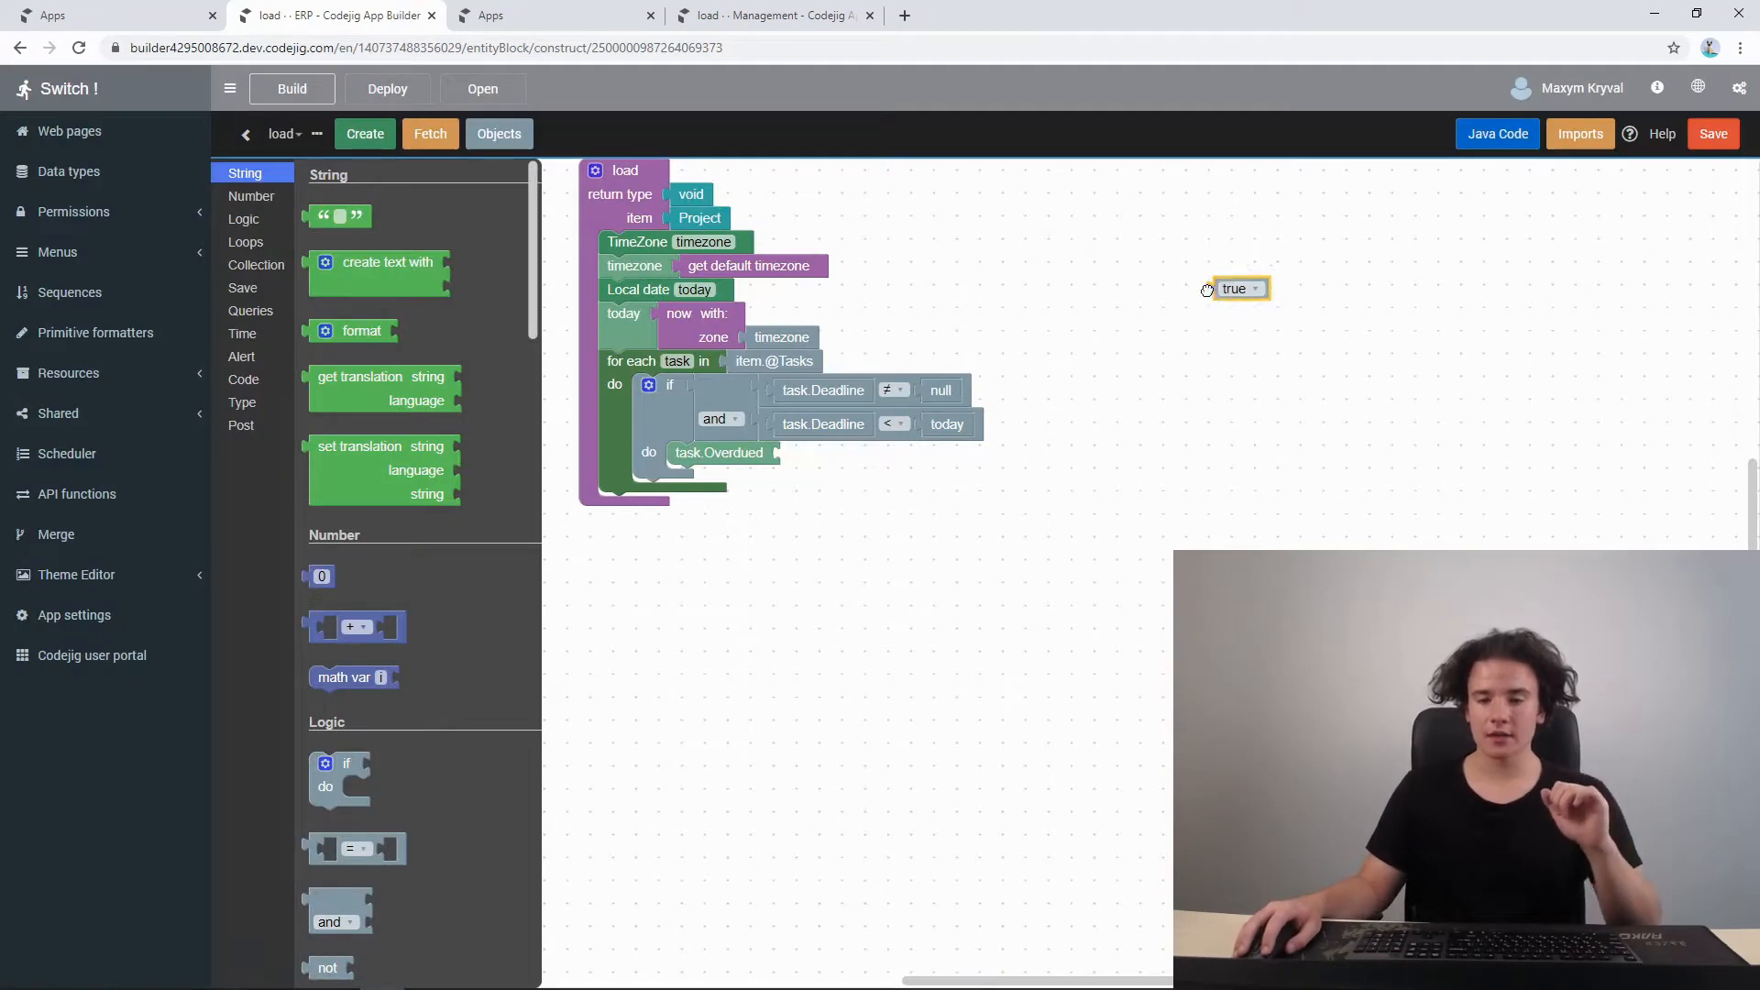
left_click_drag(1228, 286, 779, 463)
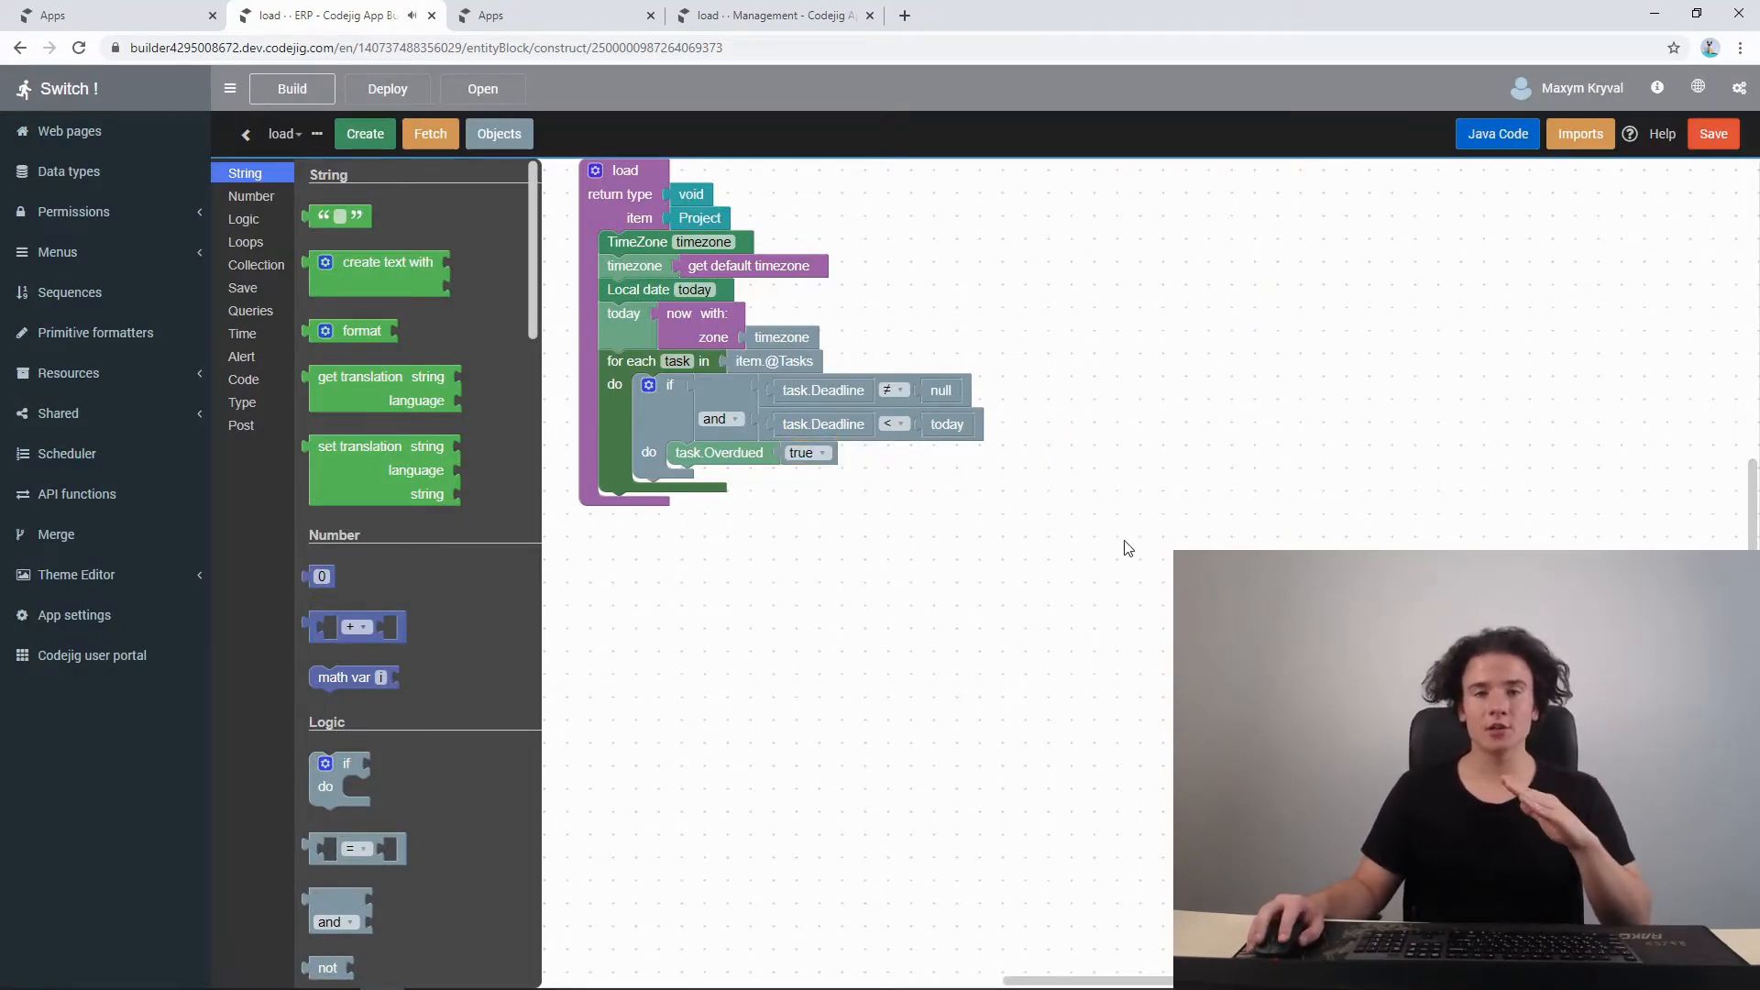
left_click(1712, 134)
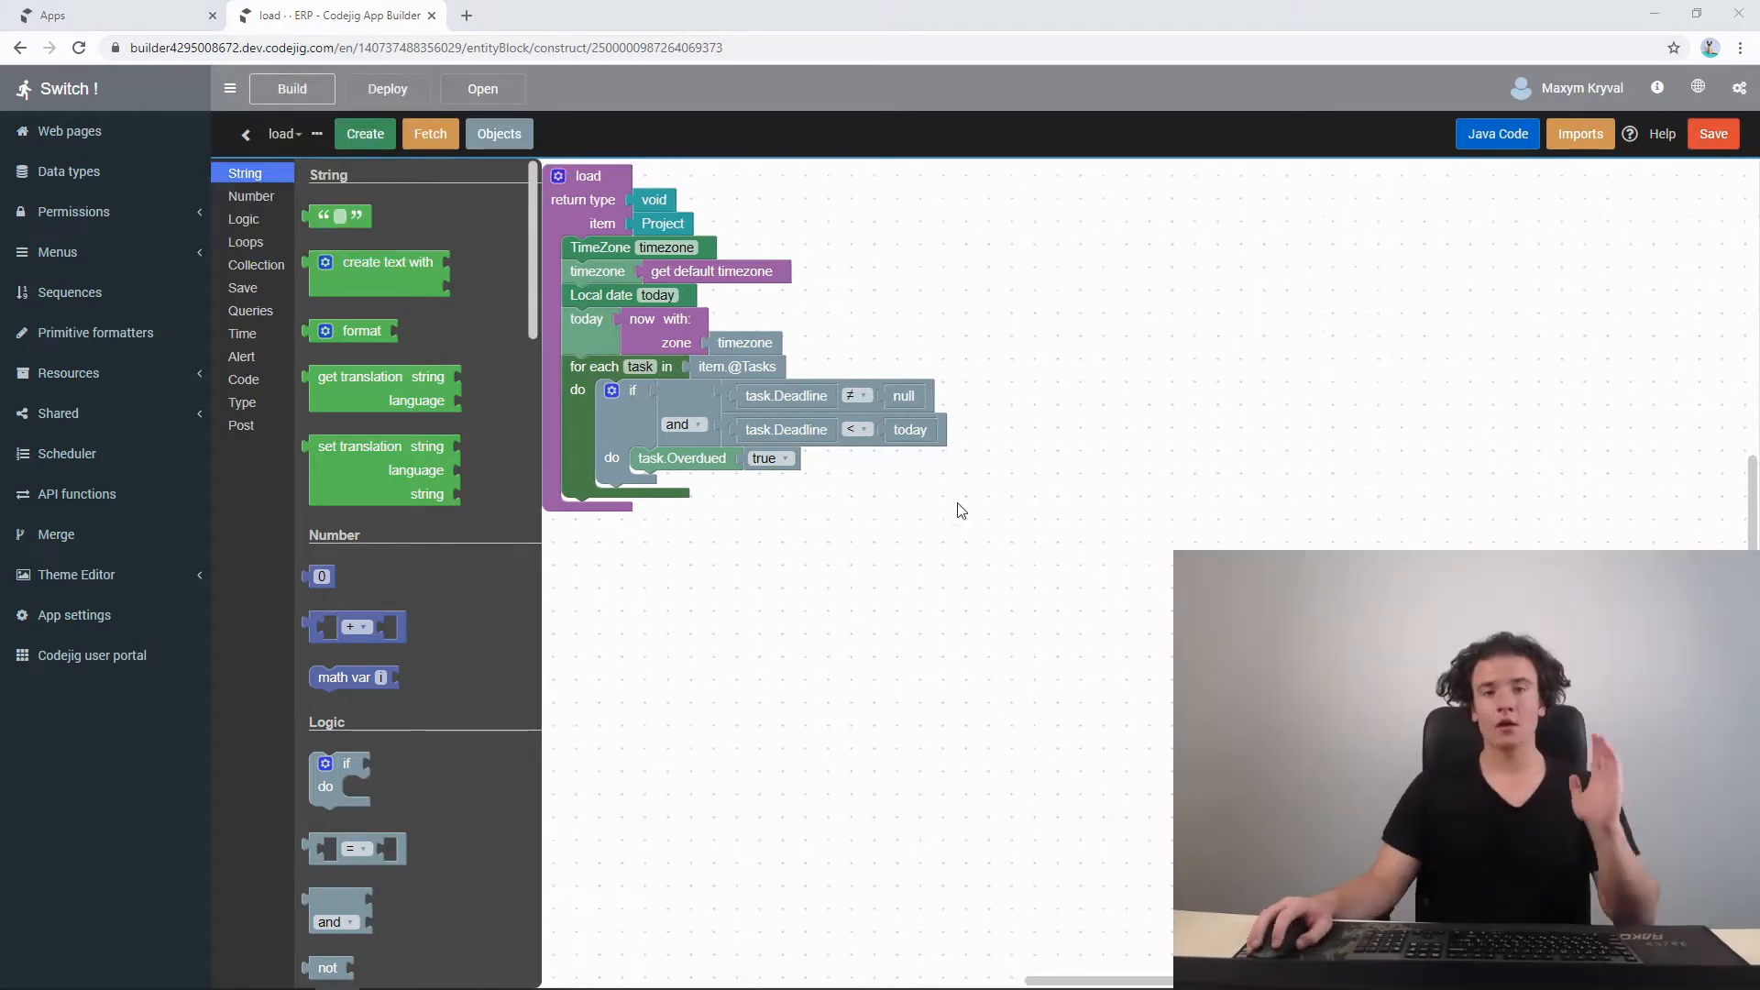
- Open the ERP app, go to the Project list and open the existing project to examine its tasks
left_click(483, 89)
left_click(504, 128)
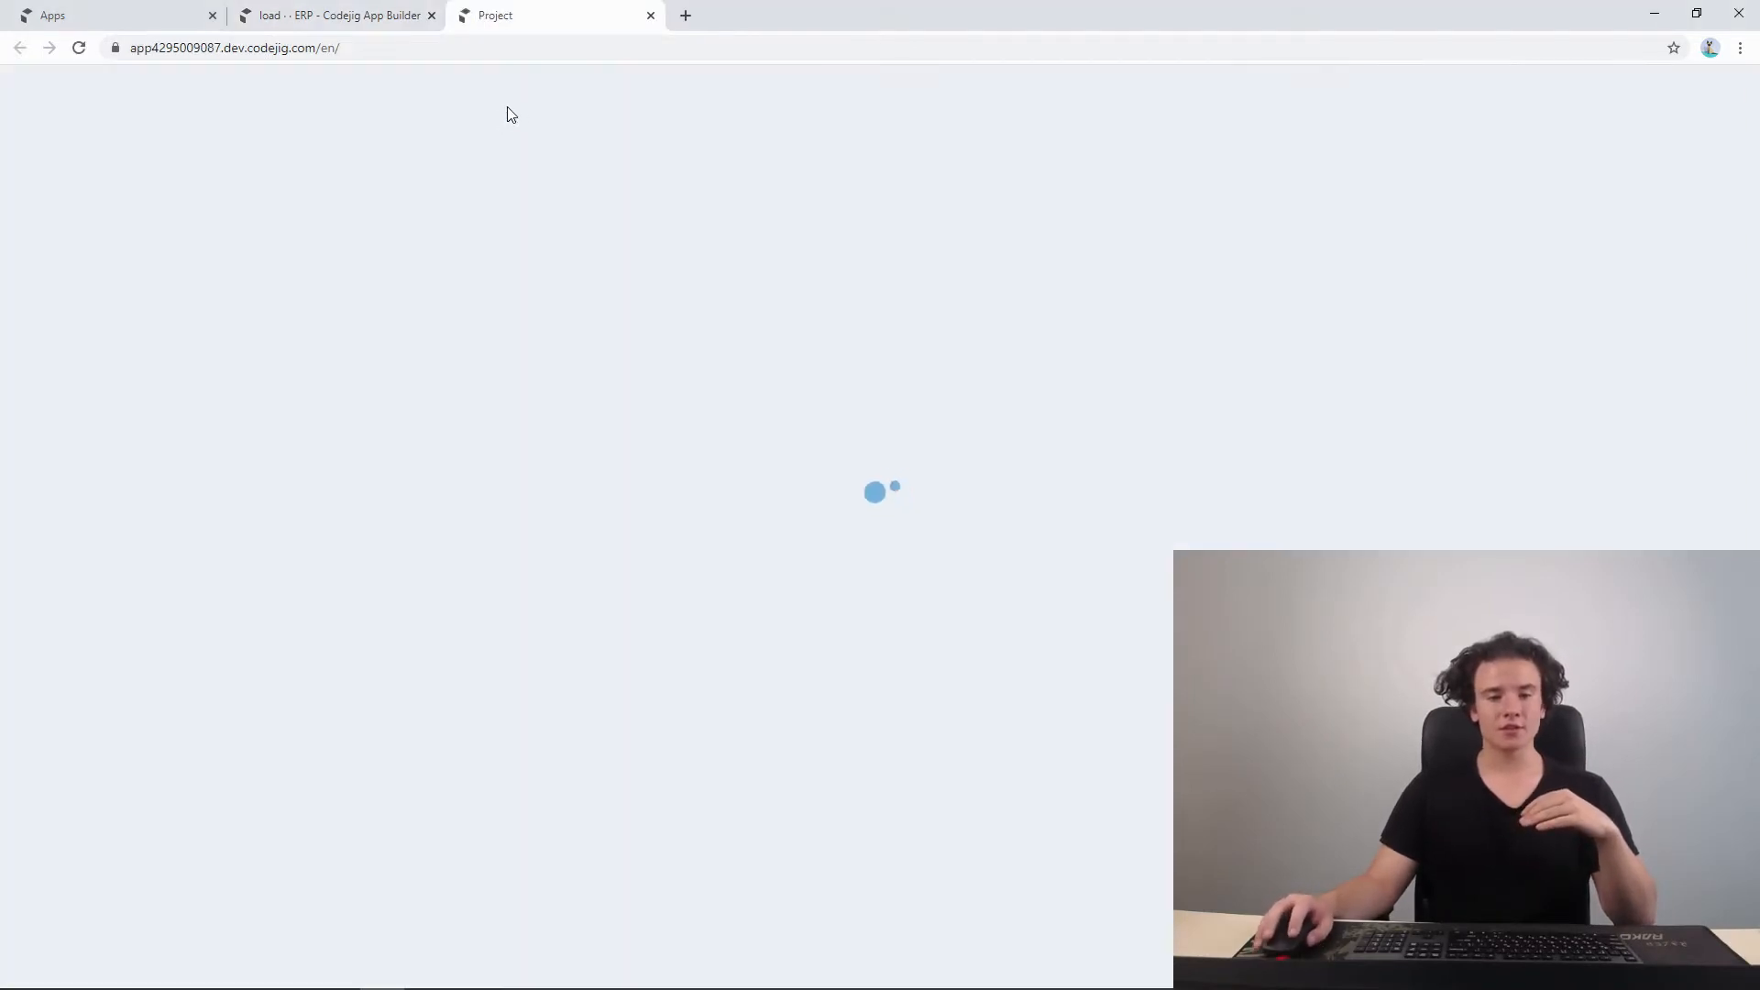
scroll(614, 226, "down", 1)
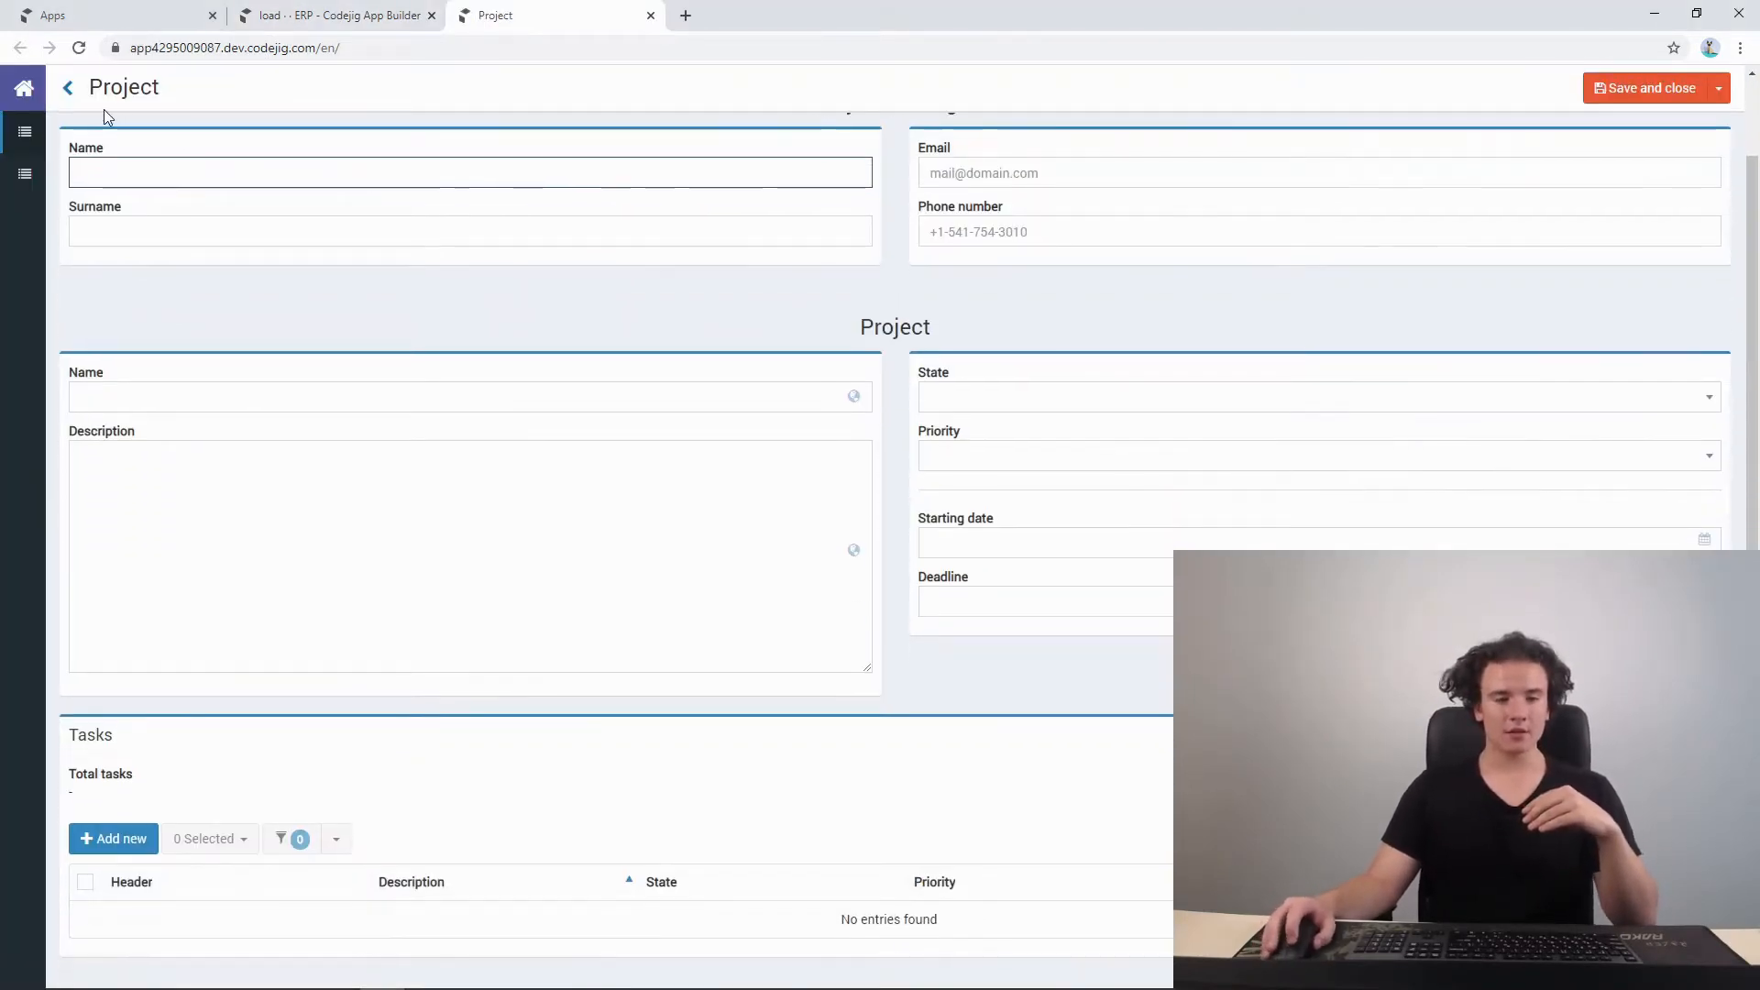
scroll(103, 108, "up", 1)
left_click(67, 133)
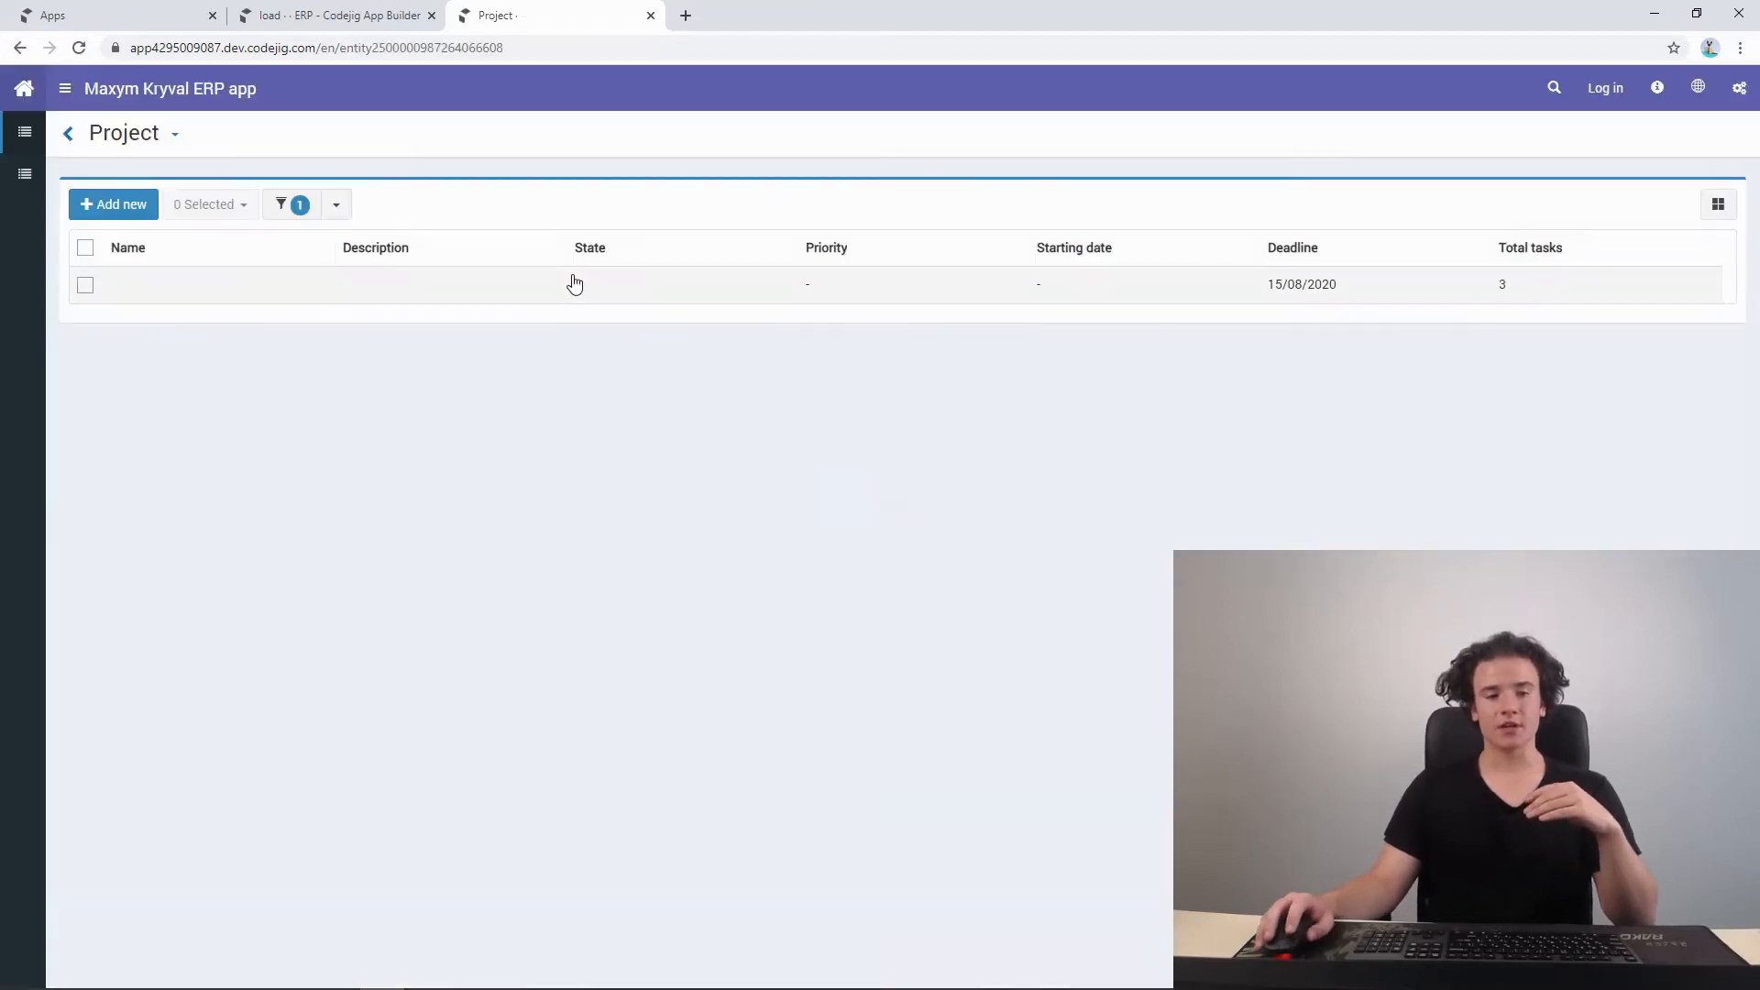
left_click(522, 294)
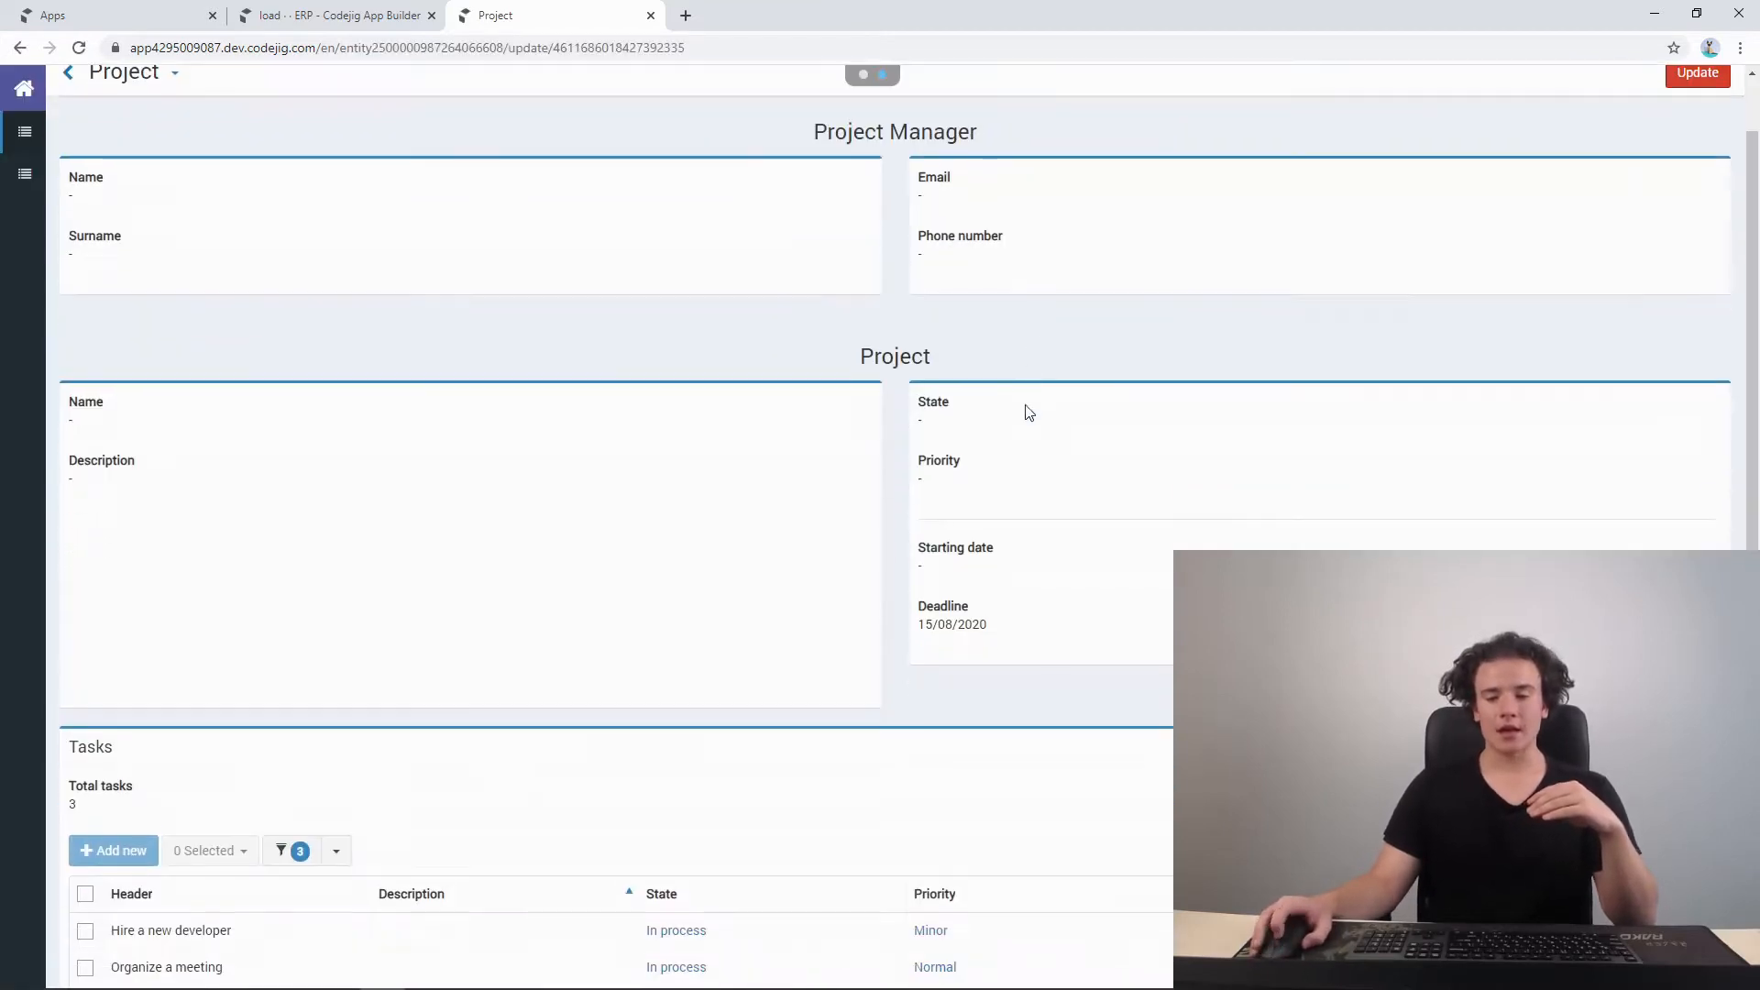
scroll(1036, 431, "down", 1)
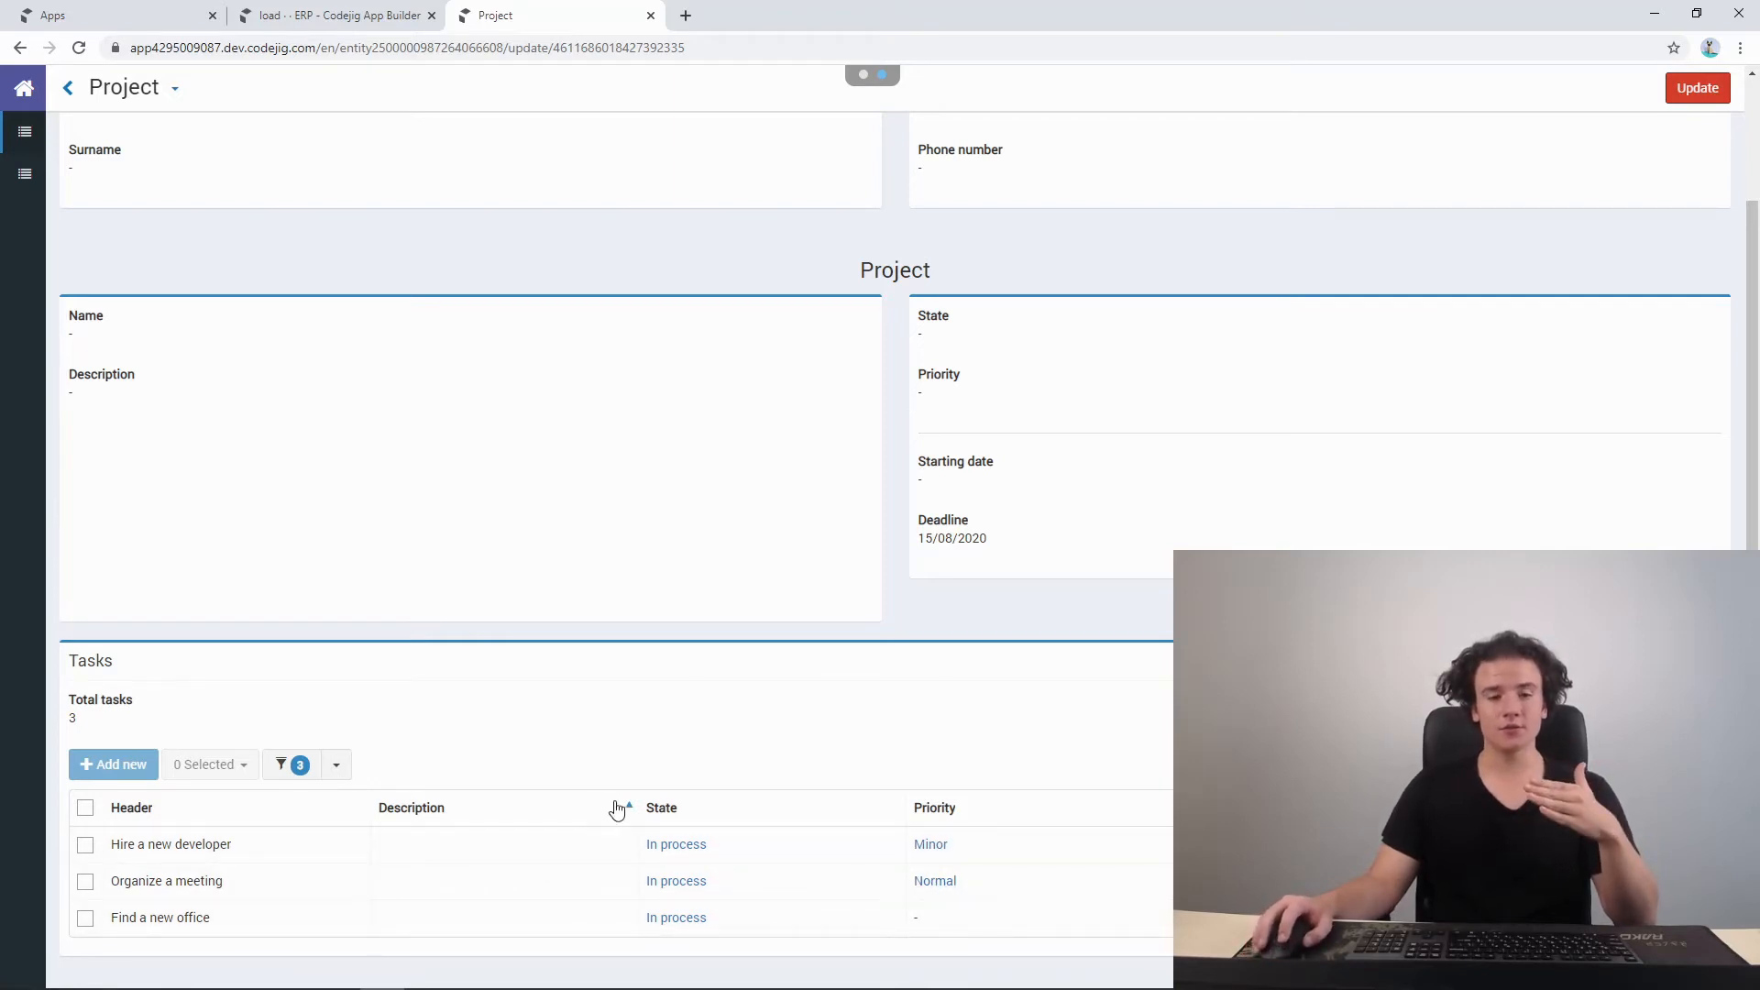
scroll(1657, 310, "up", 2)
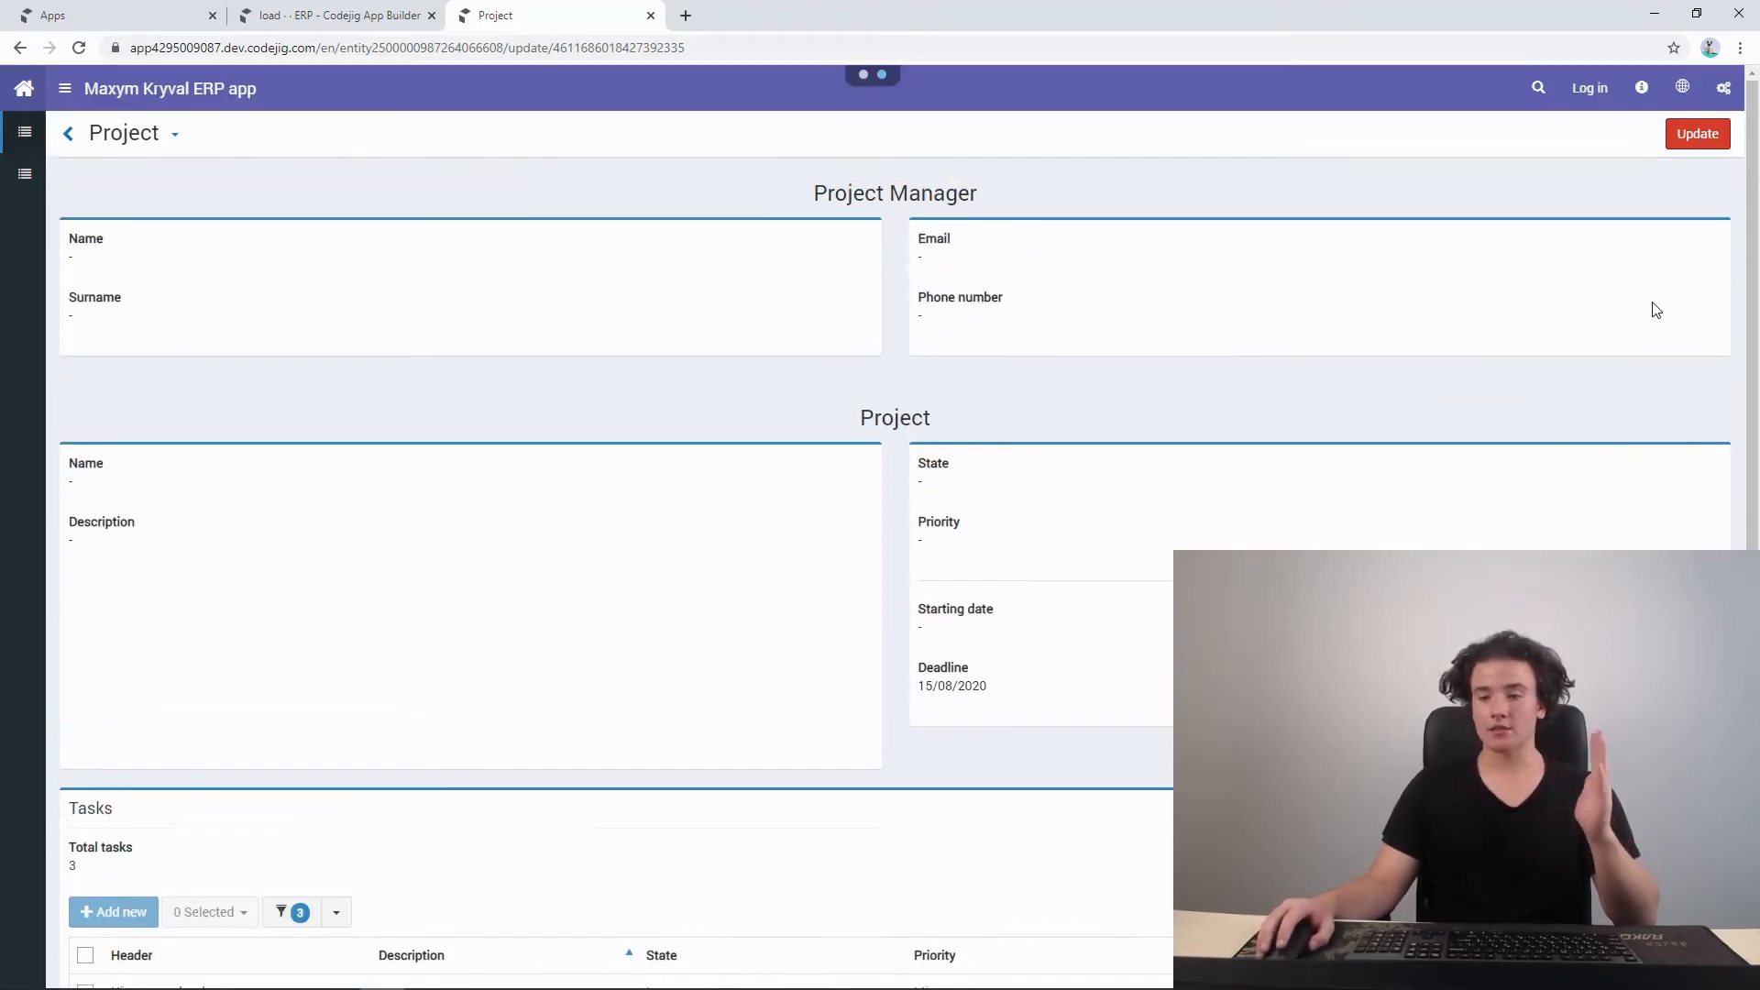
- Switch the project to editing and add a task with the header "New task" and the state In process
left_click(1697, 134)
scroll(1064, 408, "down", 2)
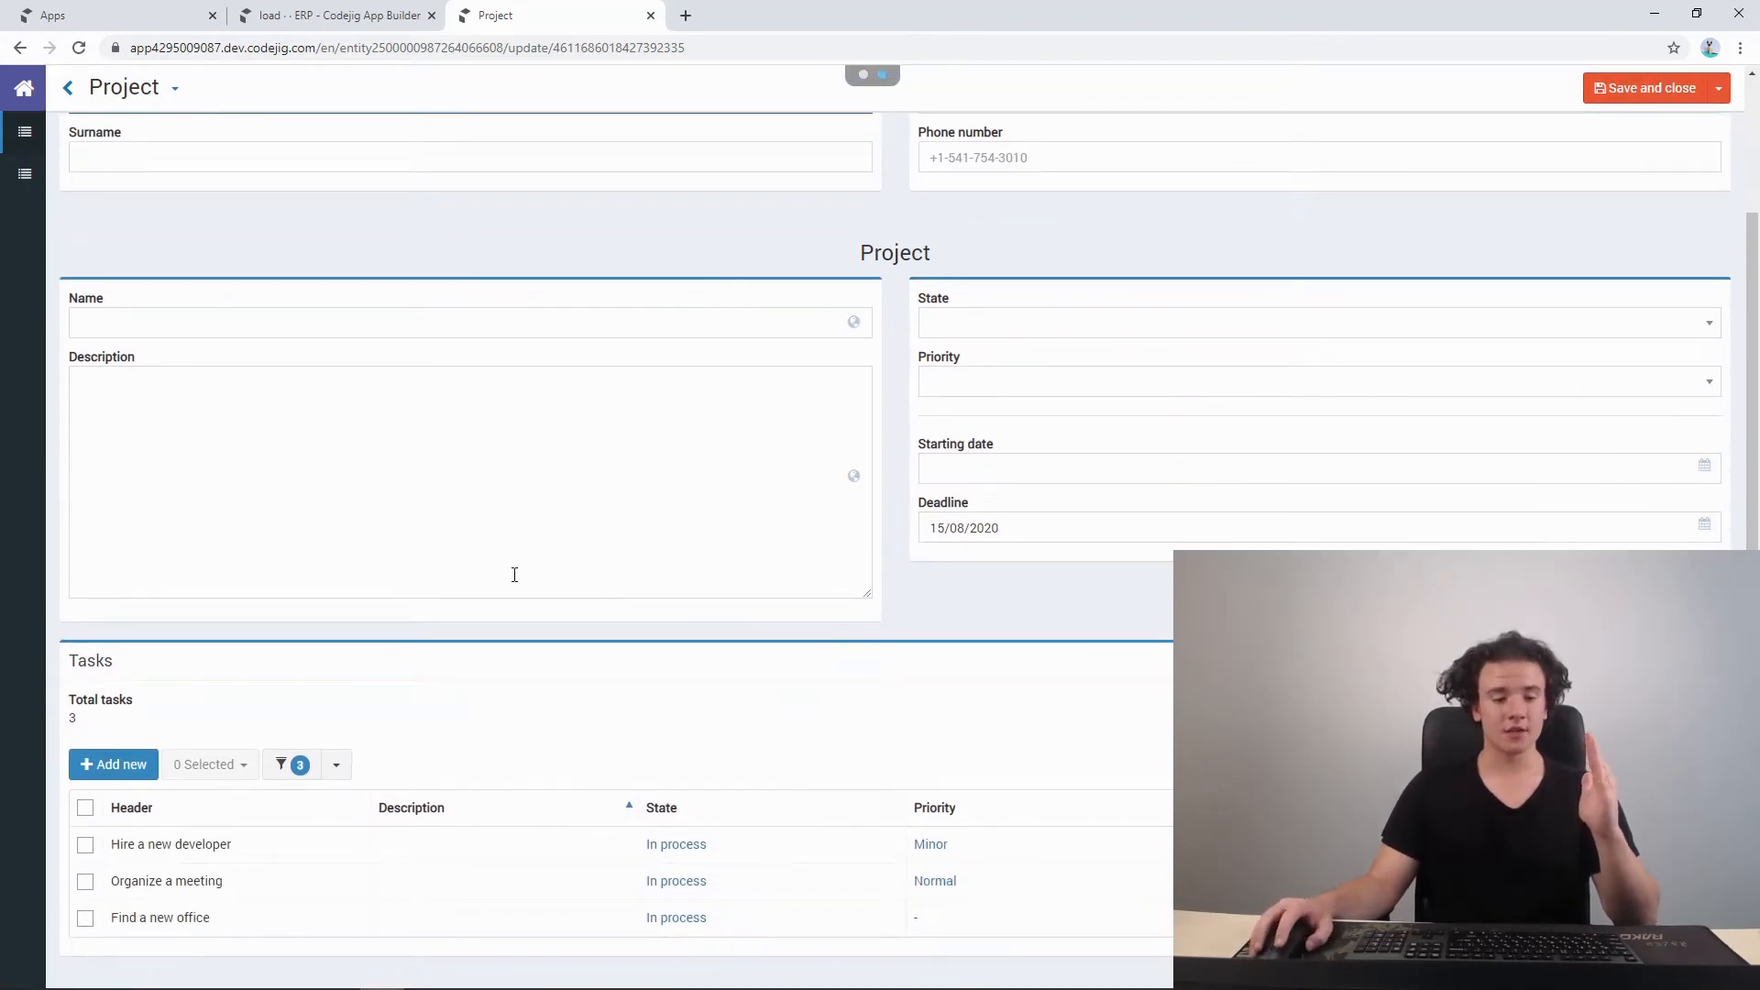
left_click(111, 770)
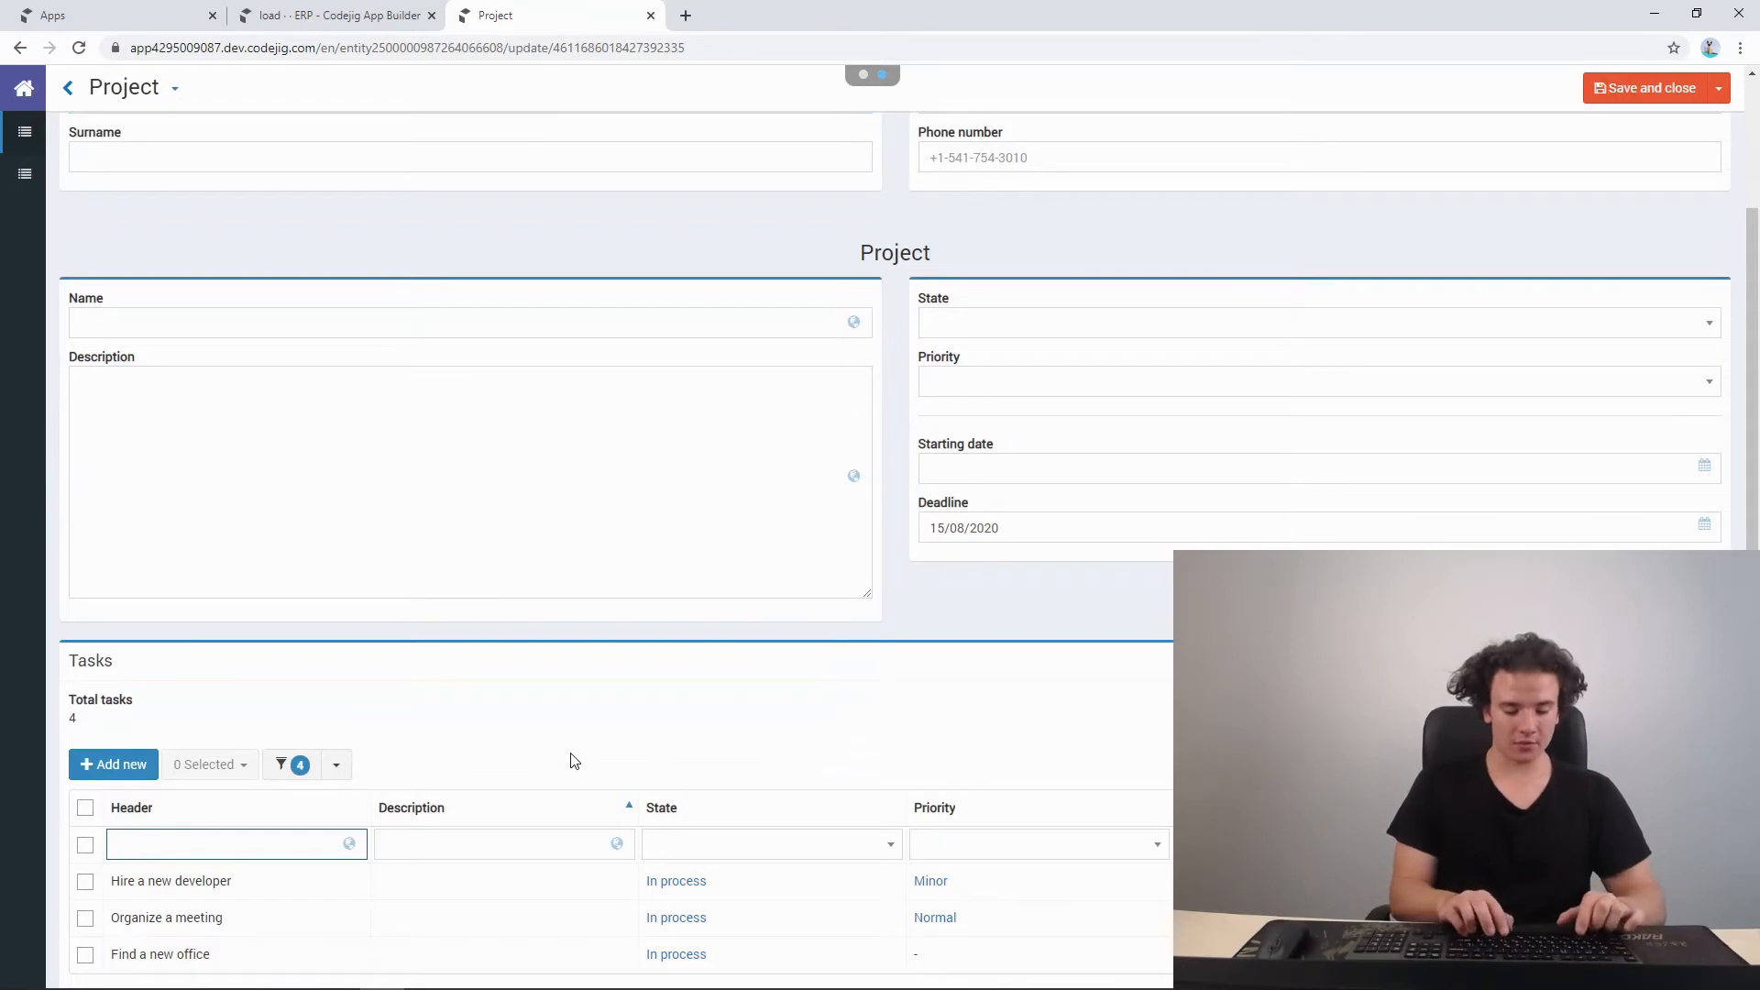
type("New")
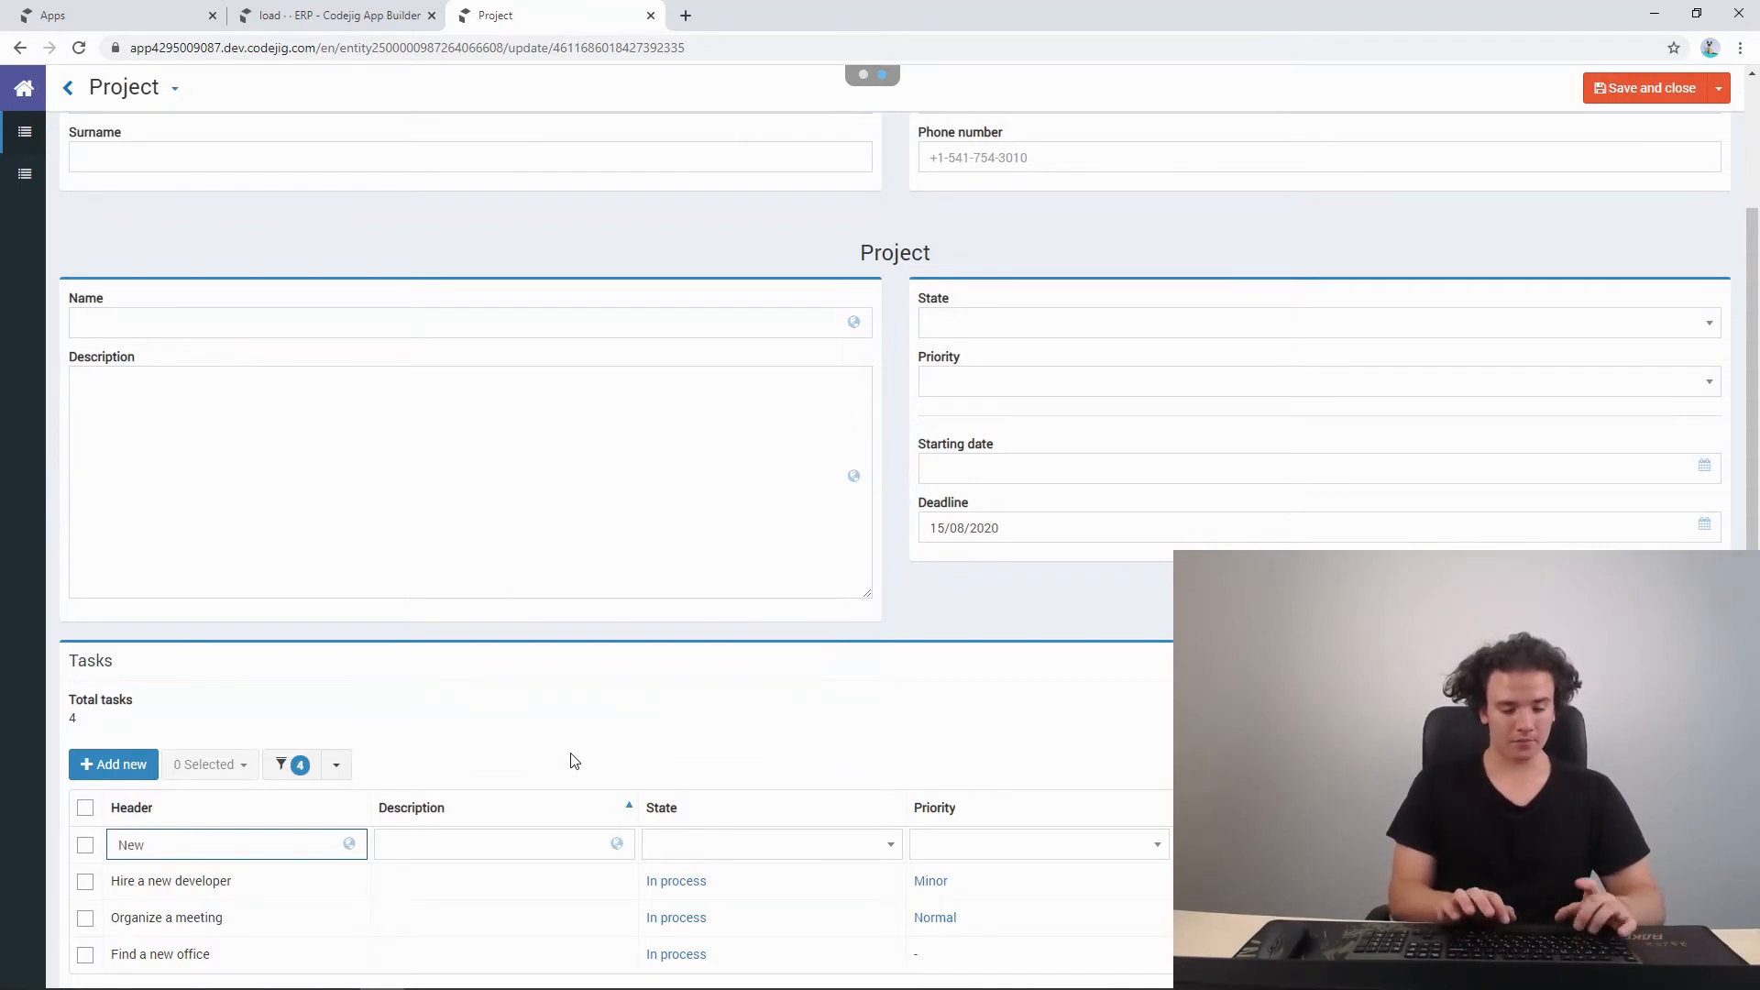
type(" task")
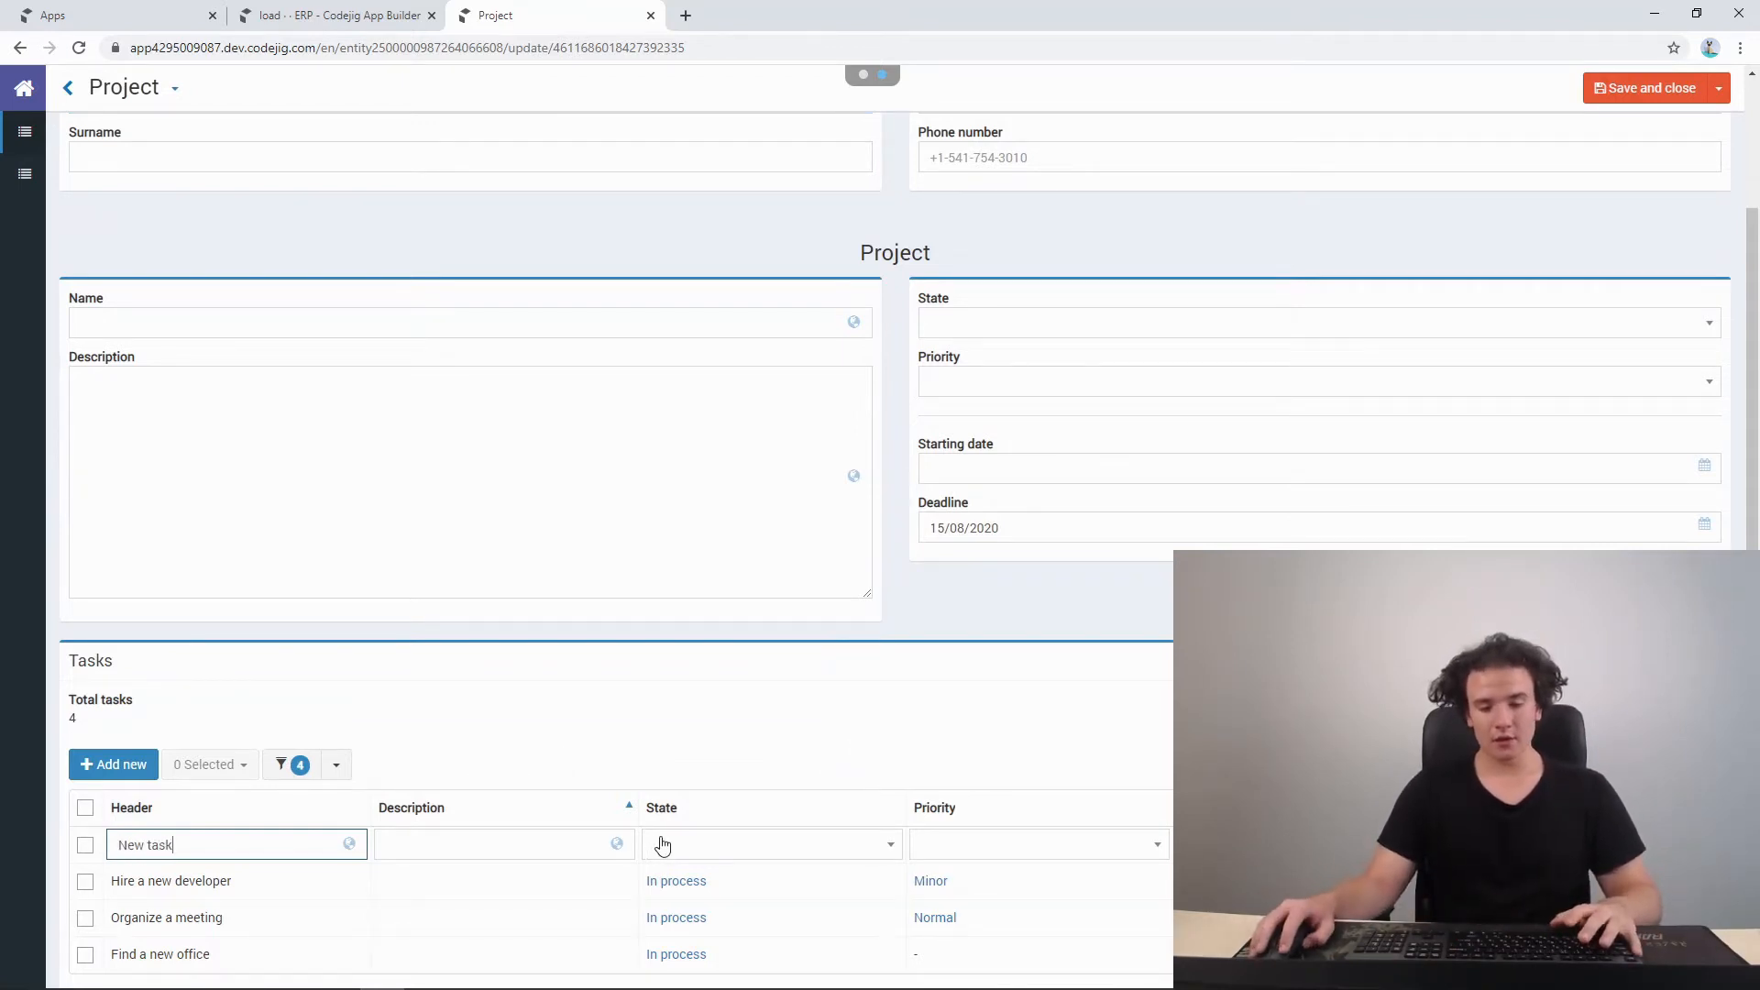
left_click(662, 845)
left_click(683, 969)
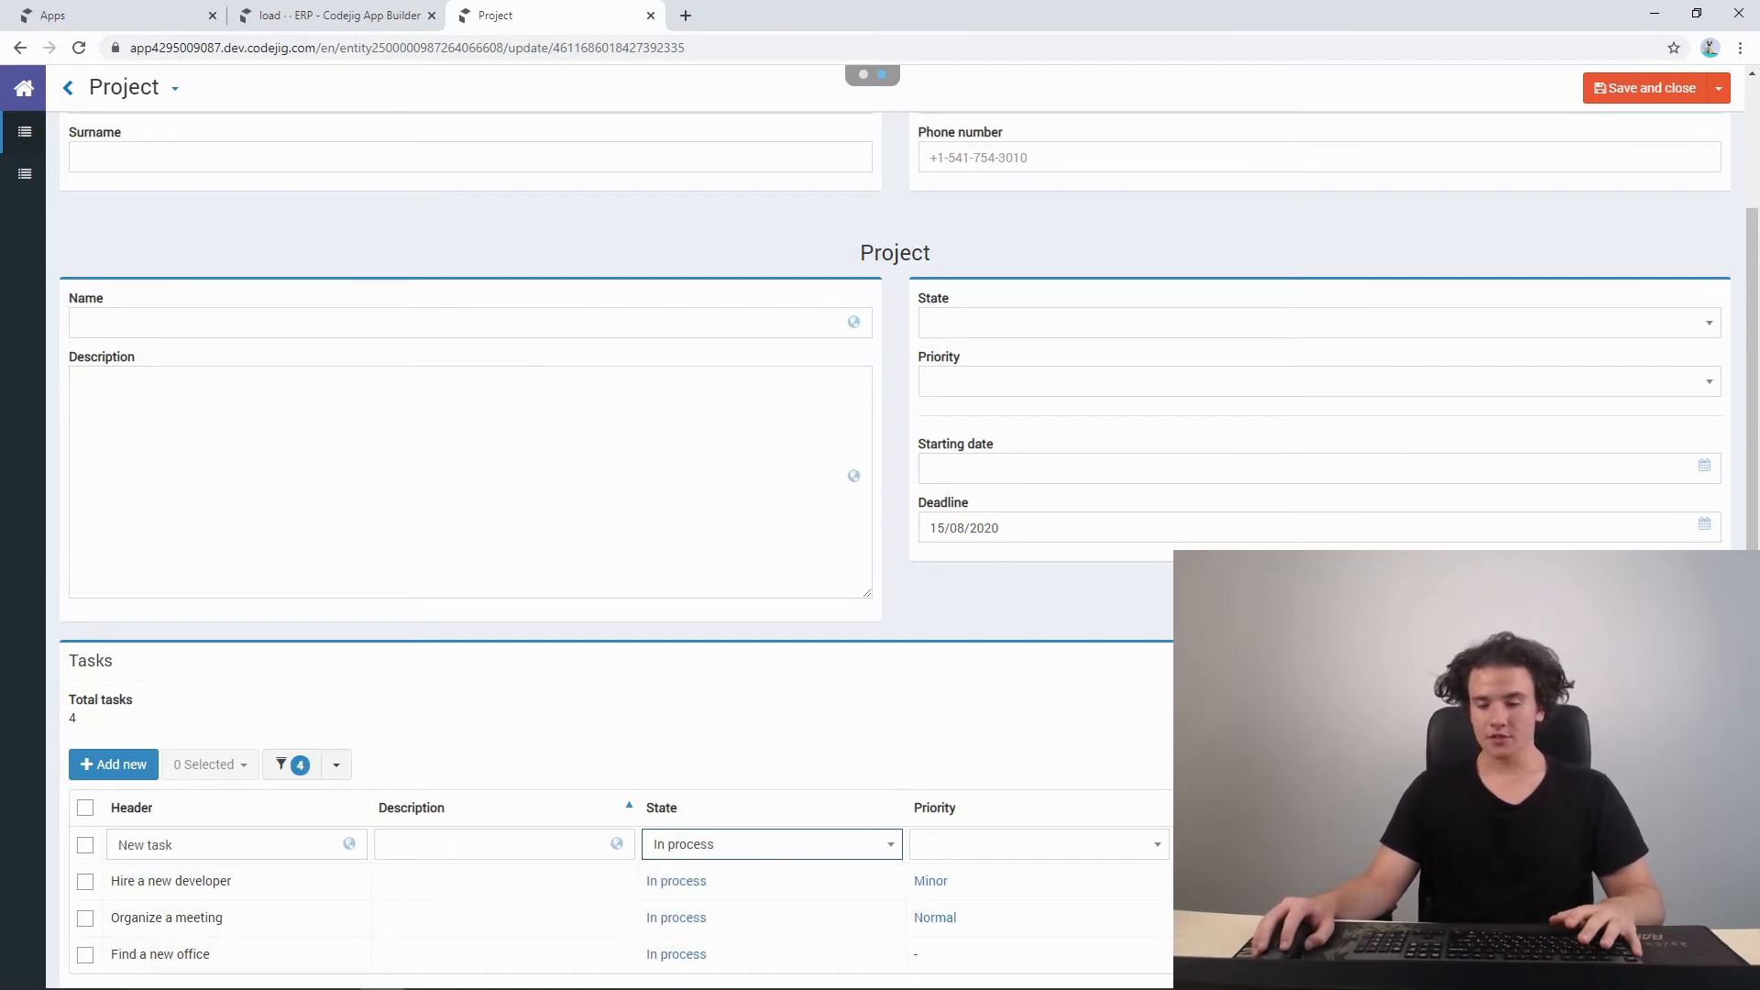
- Pick a deadline date for New task, then save and close the project
left_click(1302, 845)
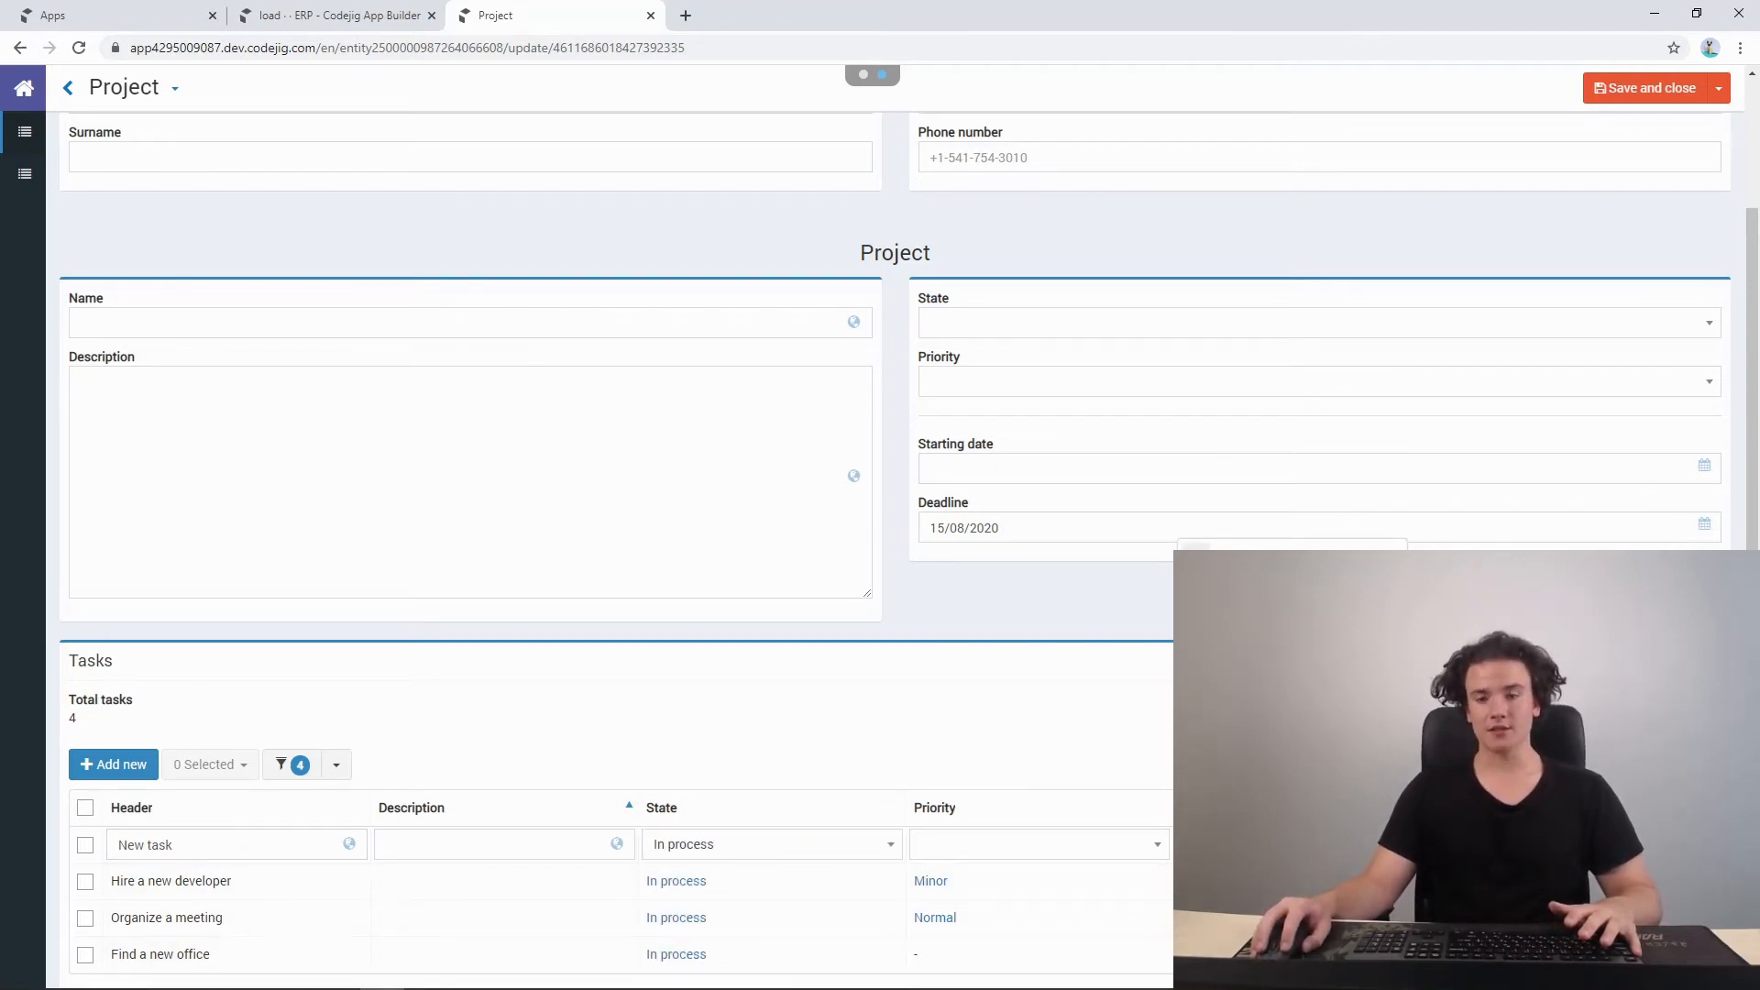
left_click(1301, 715)
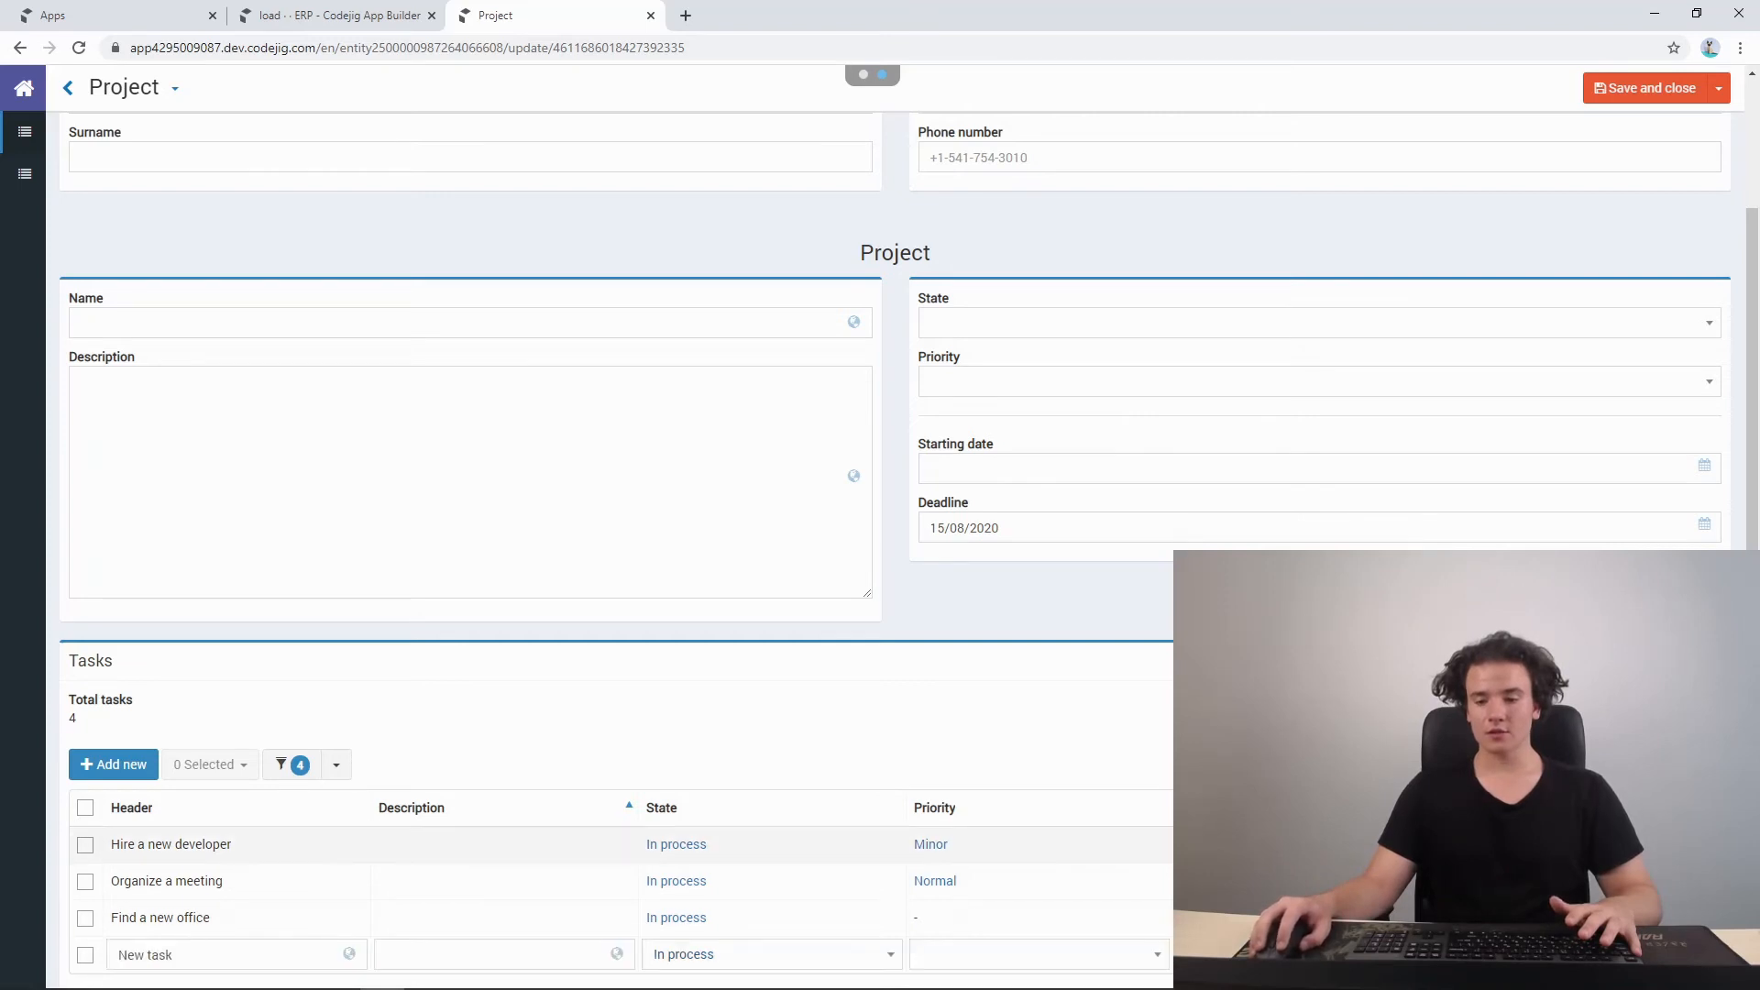
scroll(1410, 499, "down", 1)
left_click(1623, 89)
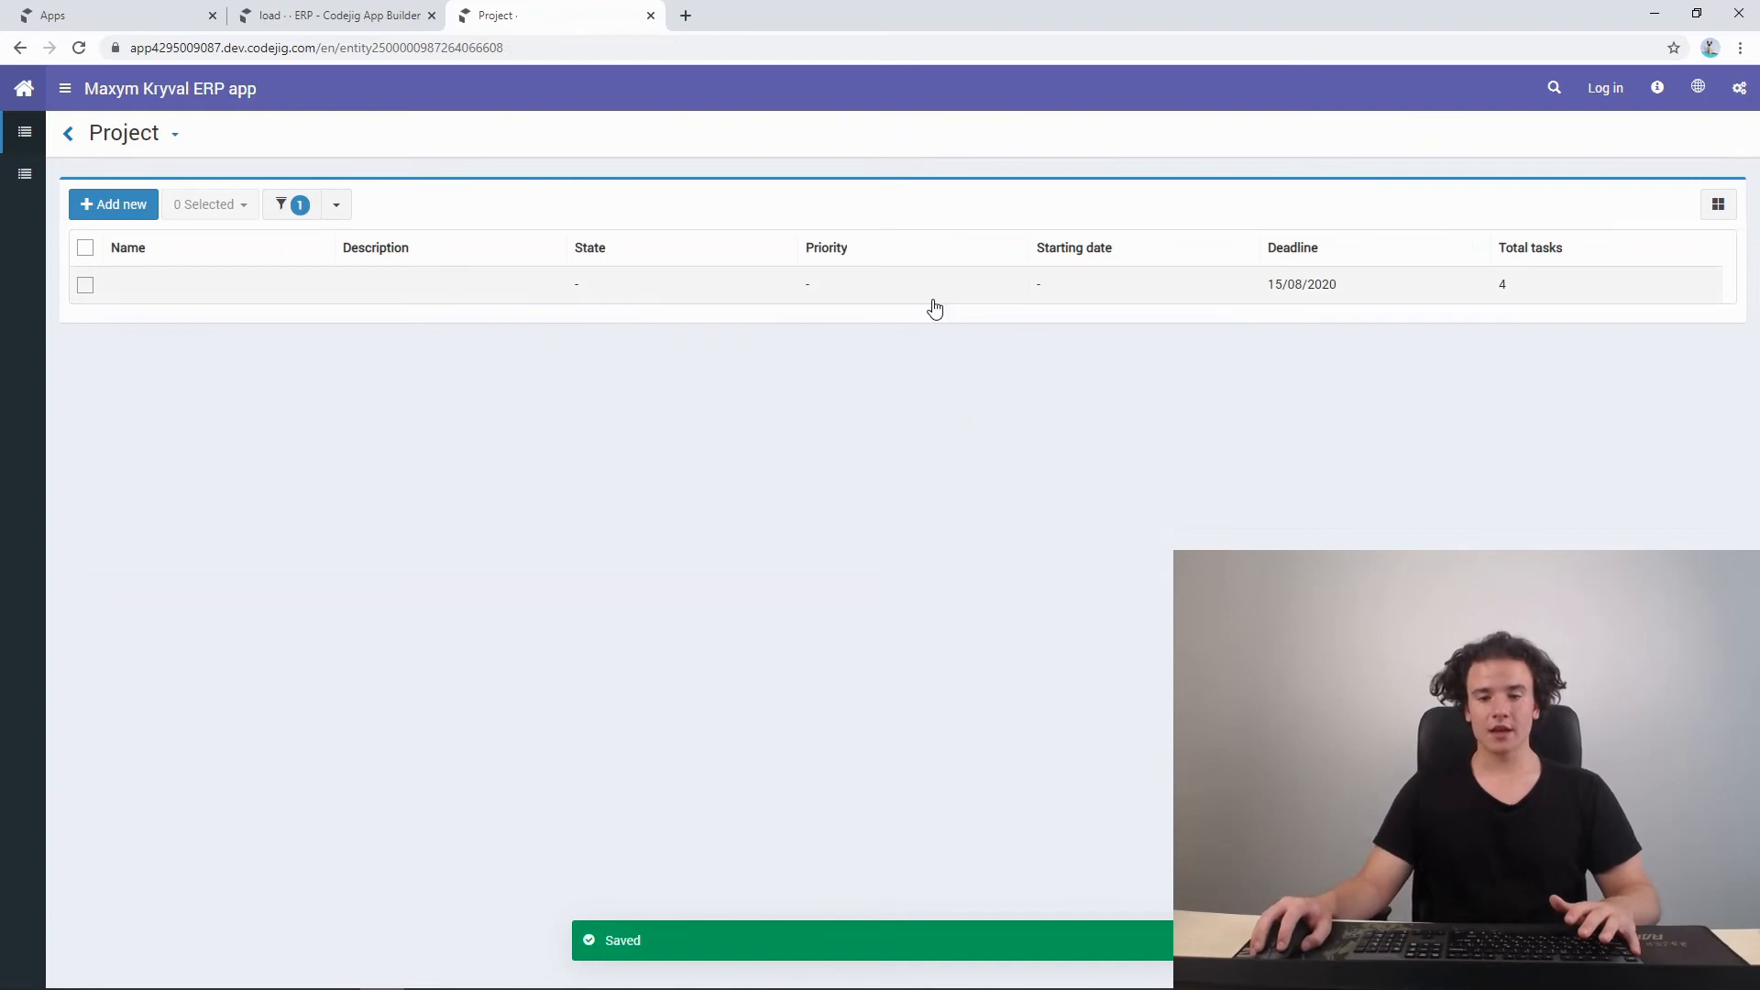
- Reopen the saved project and examine its Tasks list for the overdue marking
left_click(908, 288)
scroll(1155, 394, "down", 2)
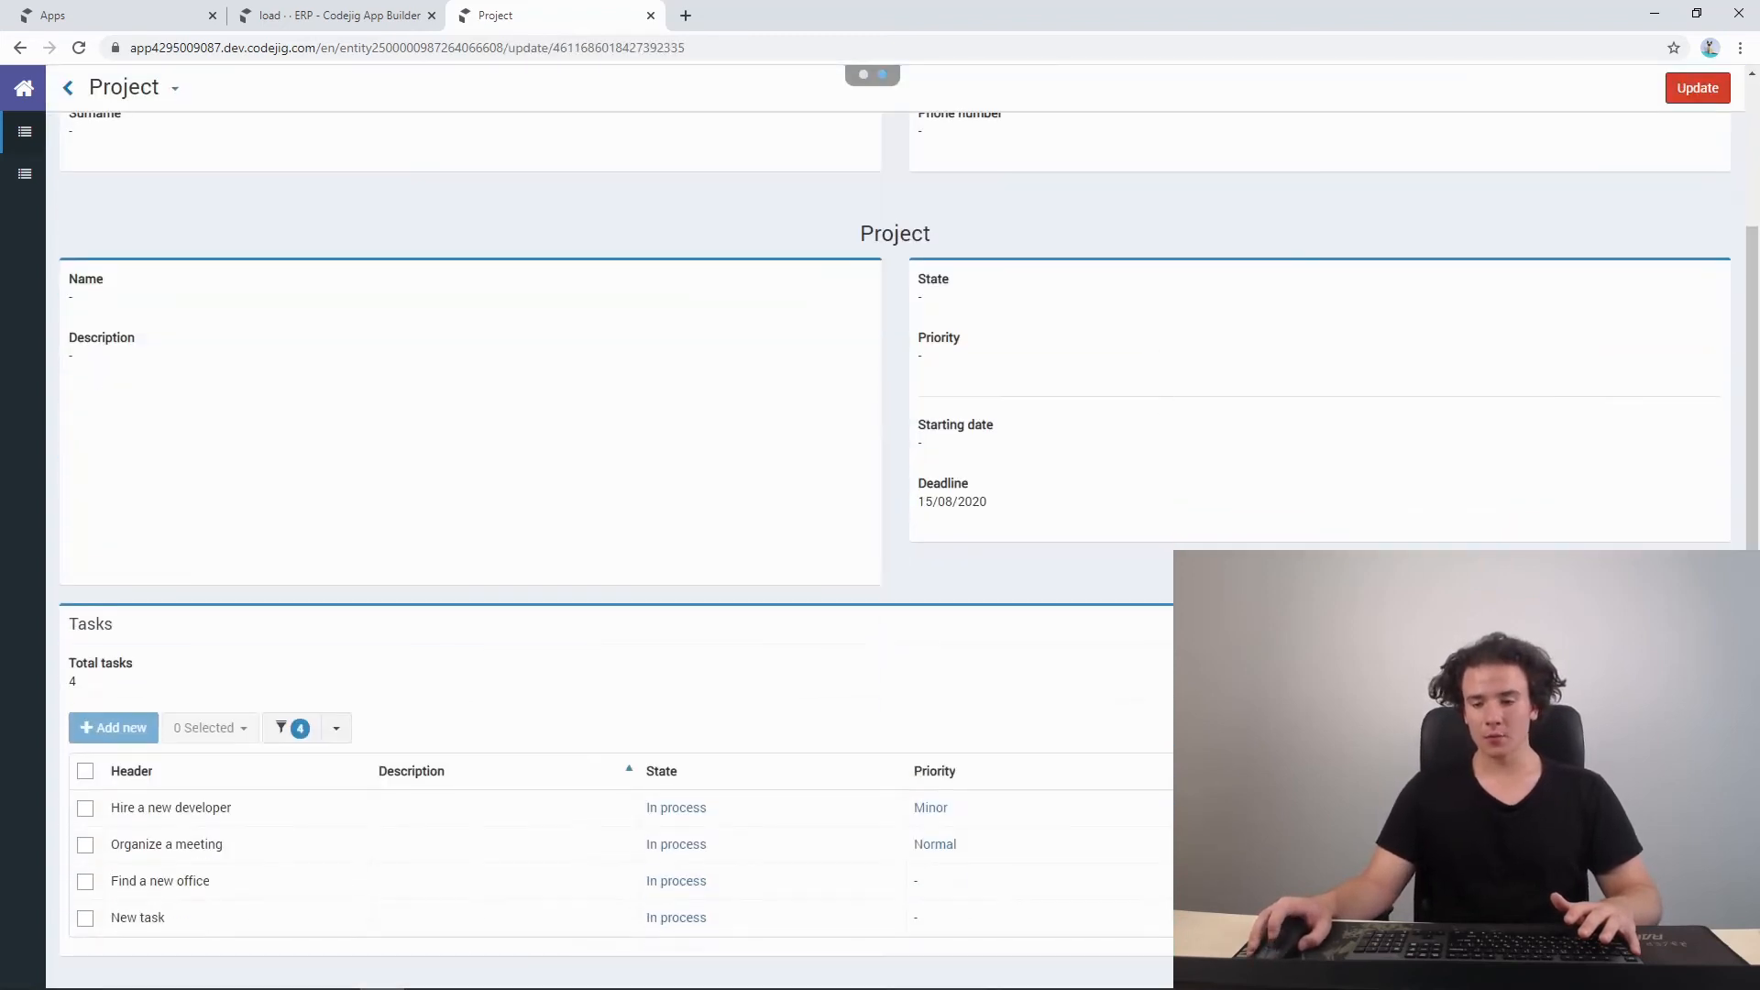